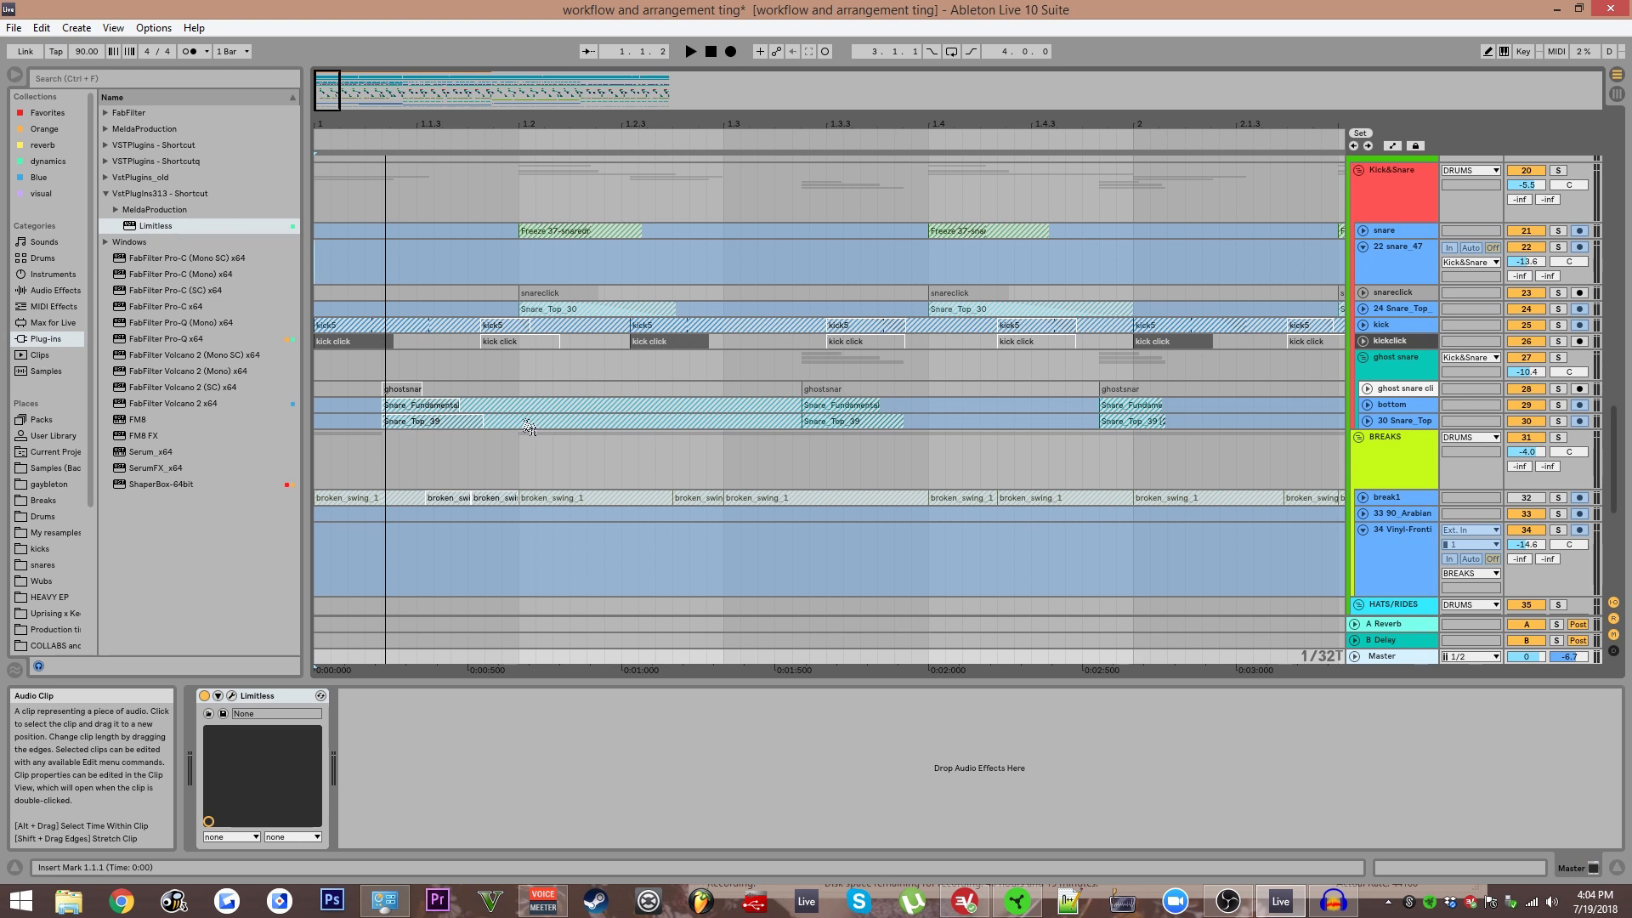
Fold all tracks down to their groups and play the arrangement from the start.
{"action": "key", "text": "alt+u"}
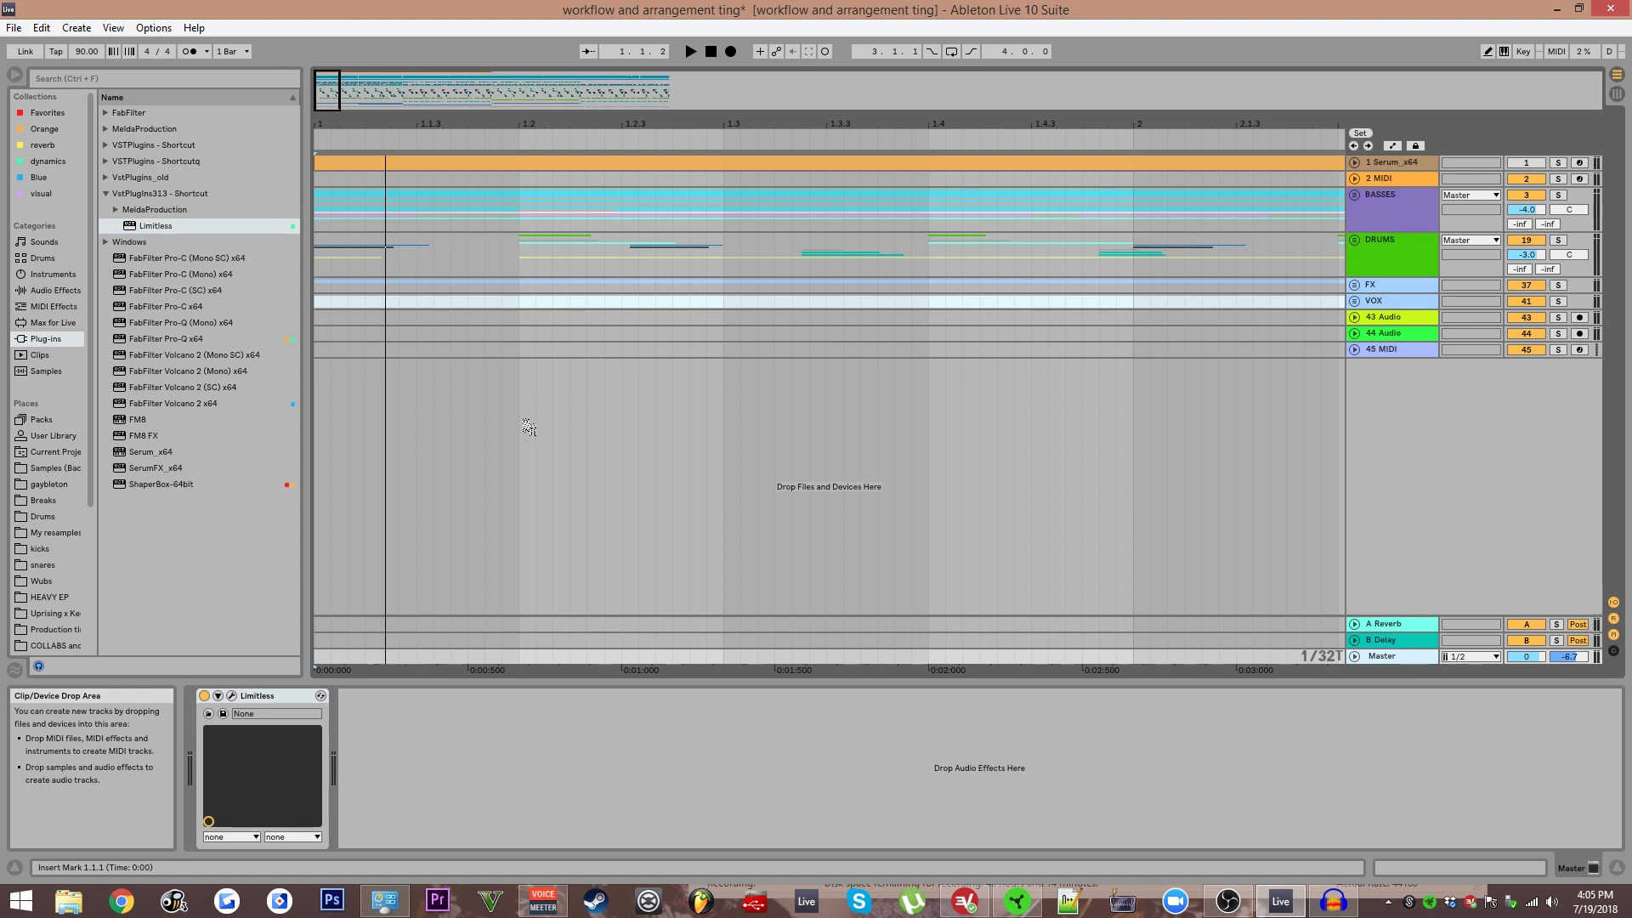
{"action": "scroll", "coordinate": [595, 387], "scroll_direction": "down", "scroll_amount": 3}
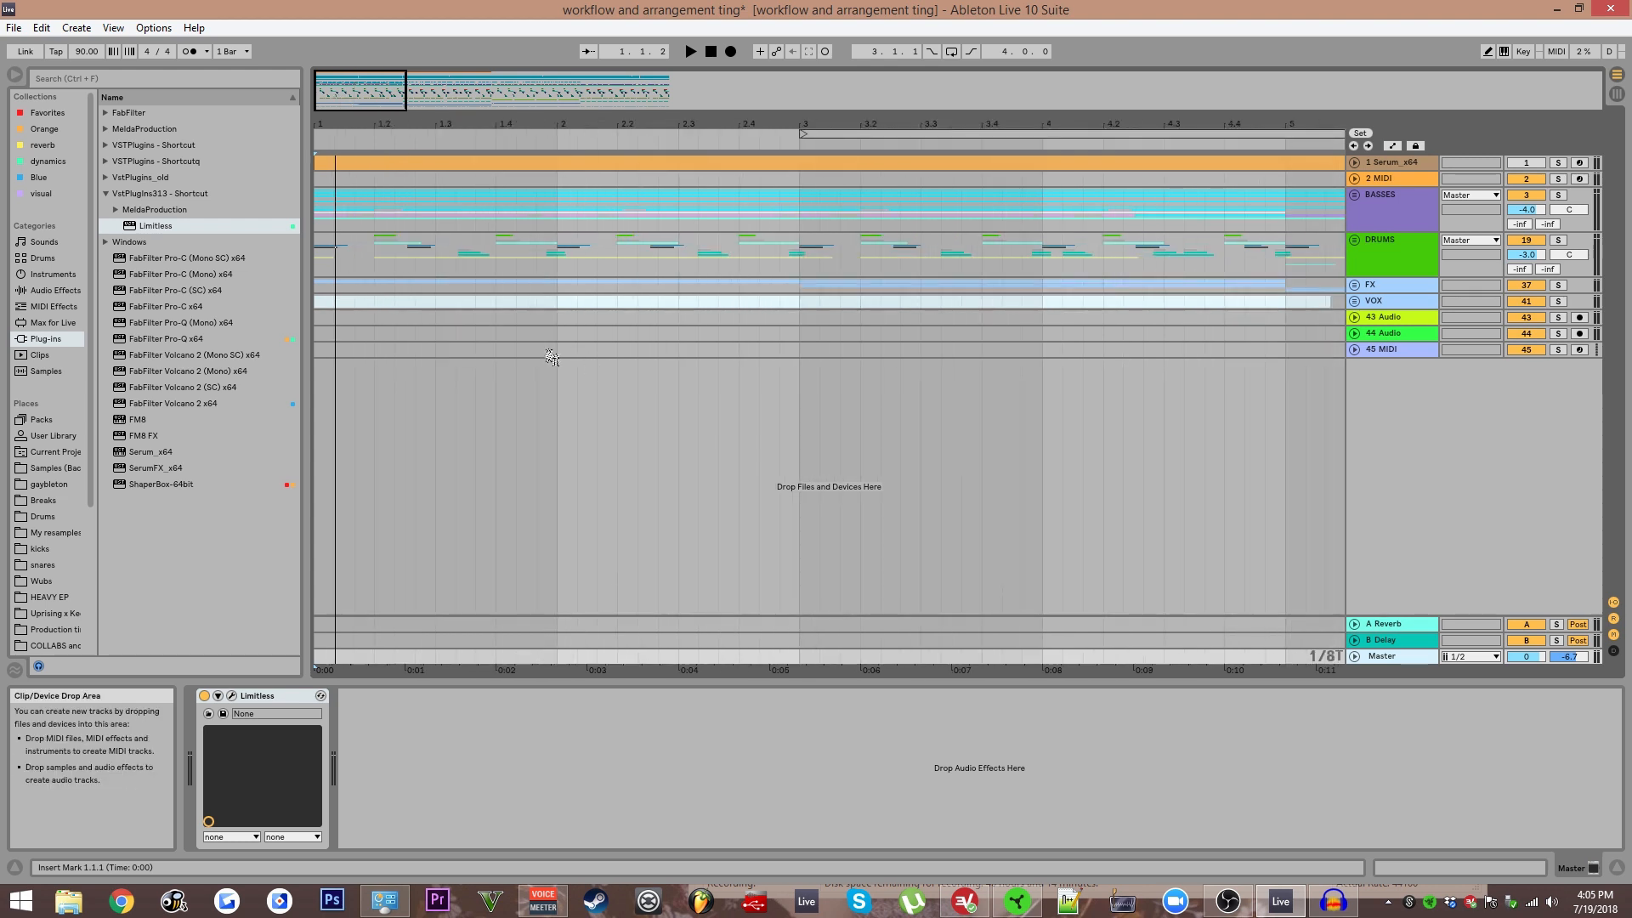
{"action": "scroll", "coordinate": [510, 383], "scroll_direction": "down", "scroll_amount": 3}
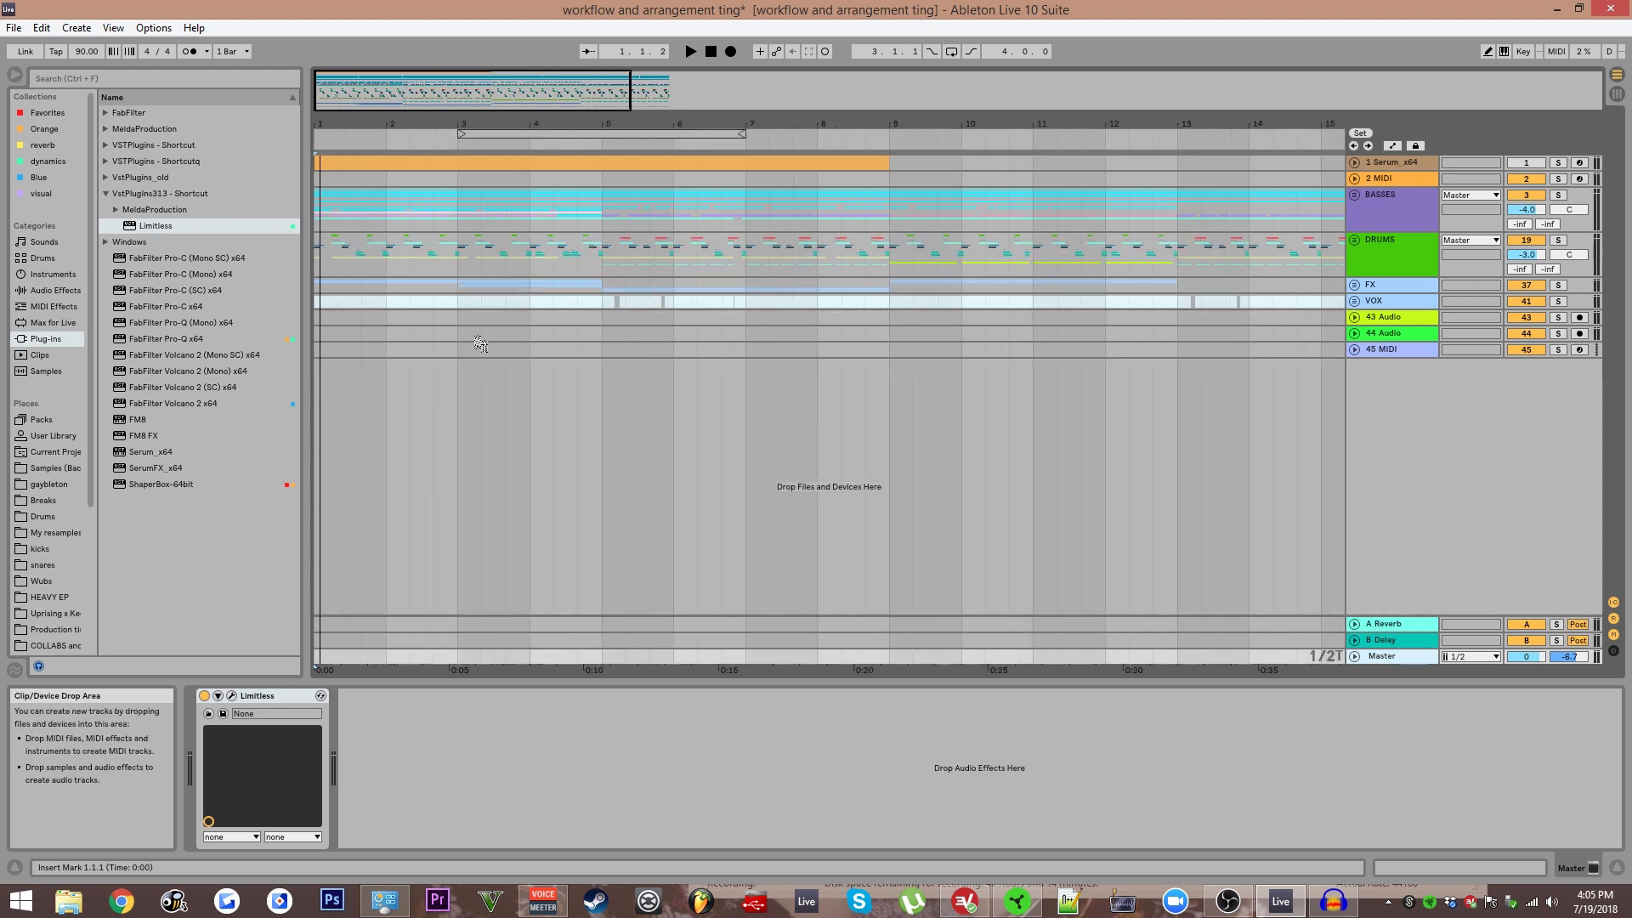
{"action": "left_click", "coordinate": [336, 272]}
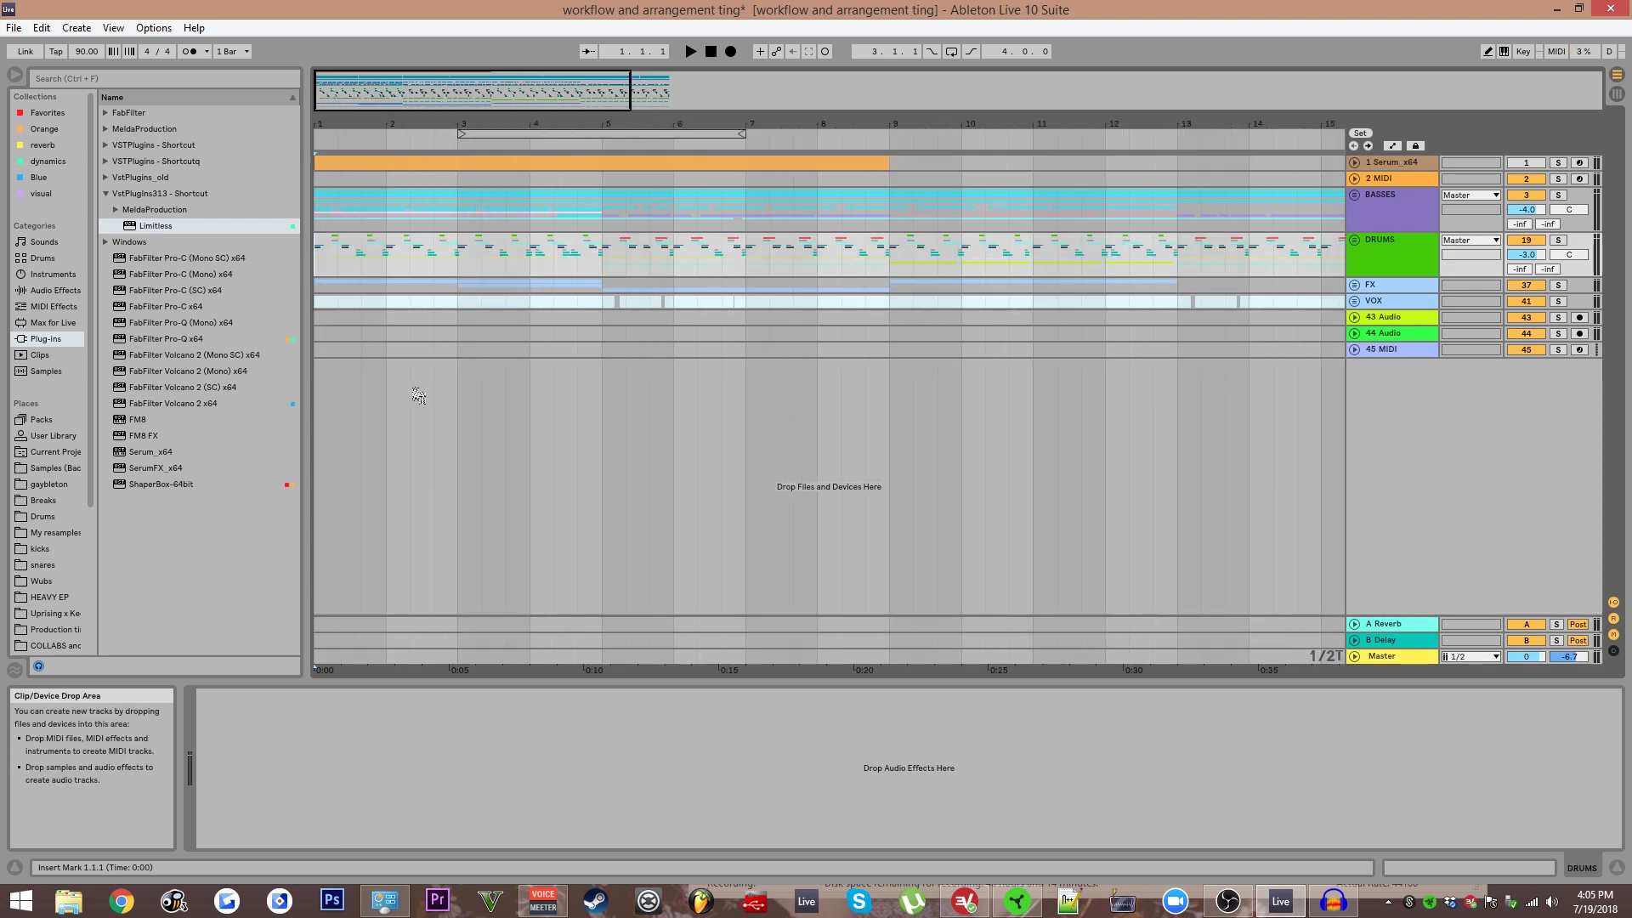
{"action": "key", "text": "space"}
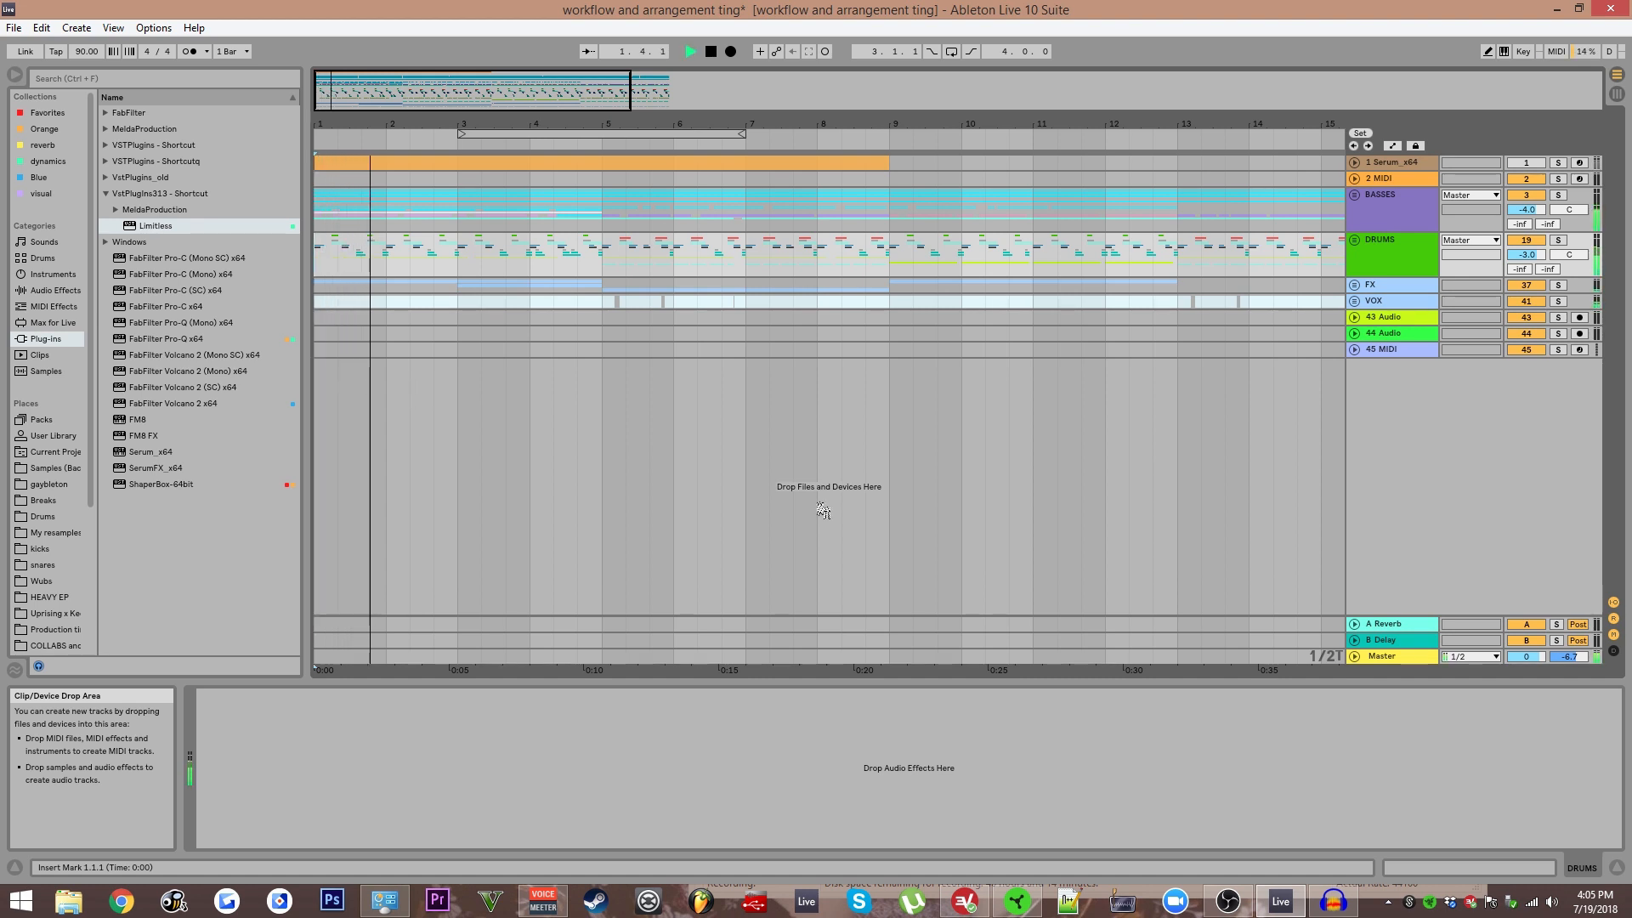
Check the recording levels in the Audacity and OBS windows, returning to the arrangement.
{"action": "left_click", "coordinate": [1332, 902]}
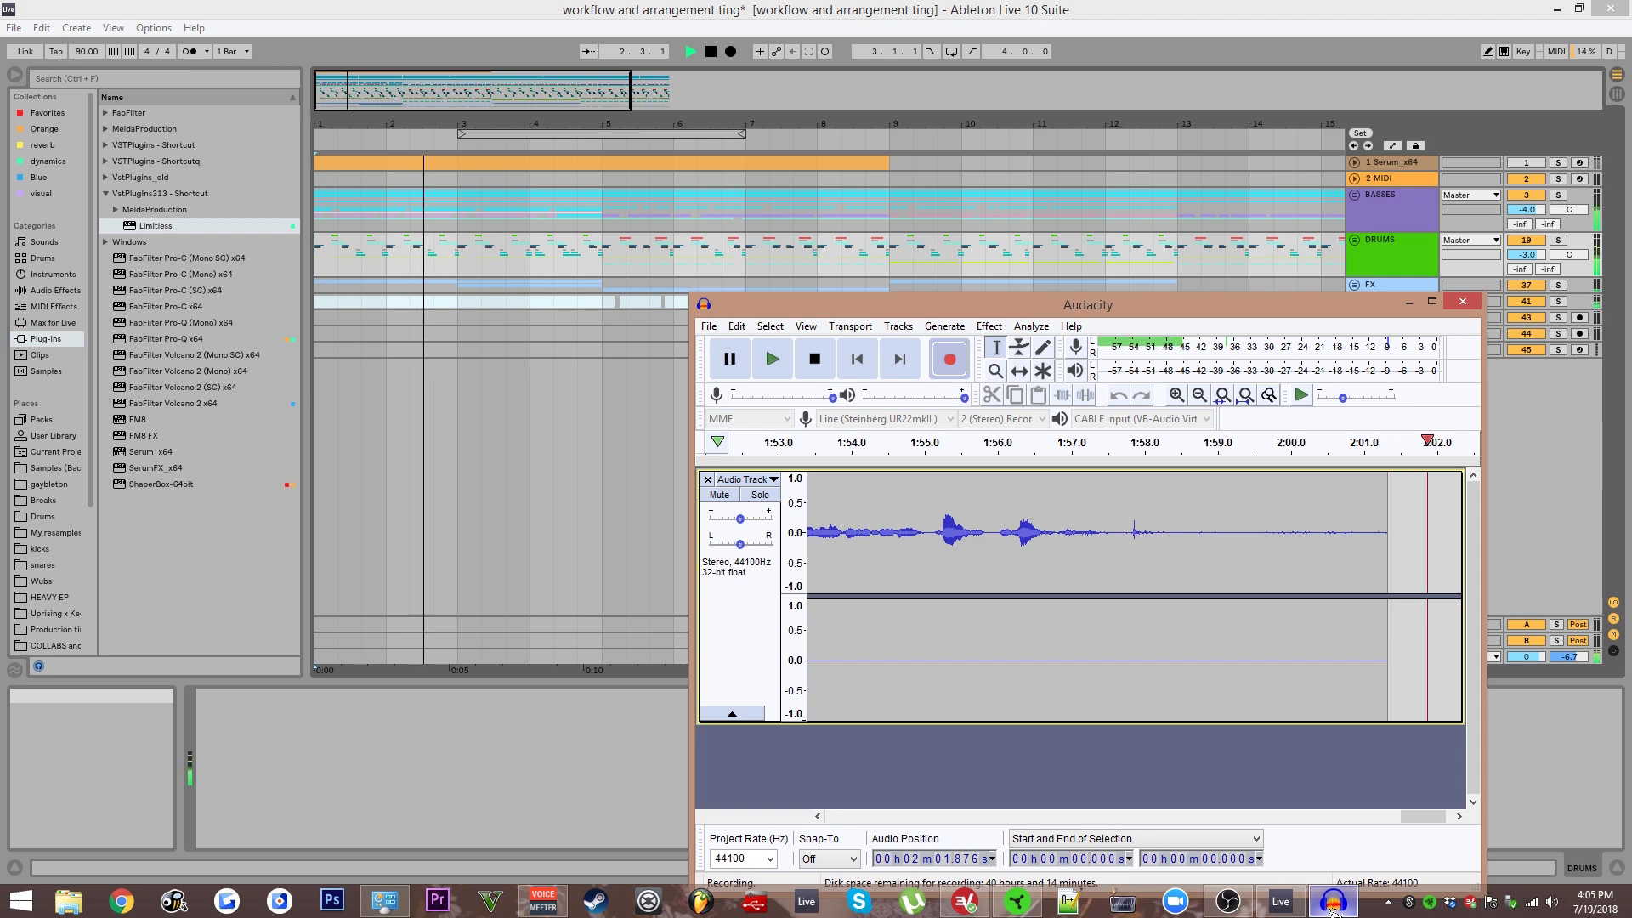
{"action": "left_click", "coordinate": [1332, 905]}
{"action": "left_click", "coordinate": [1229, 903]}
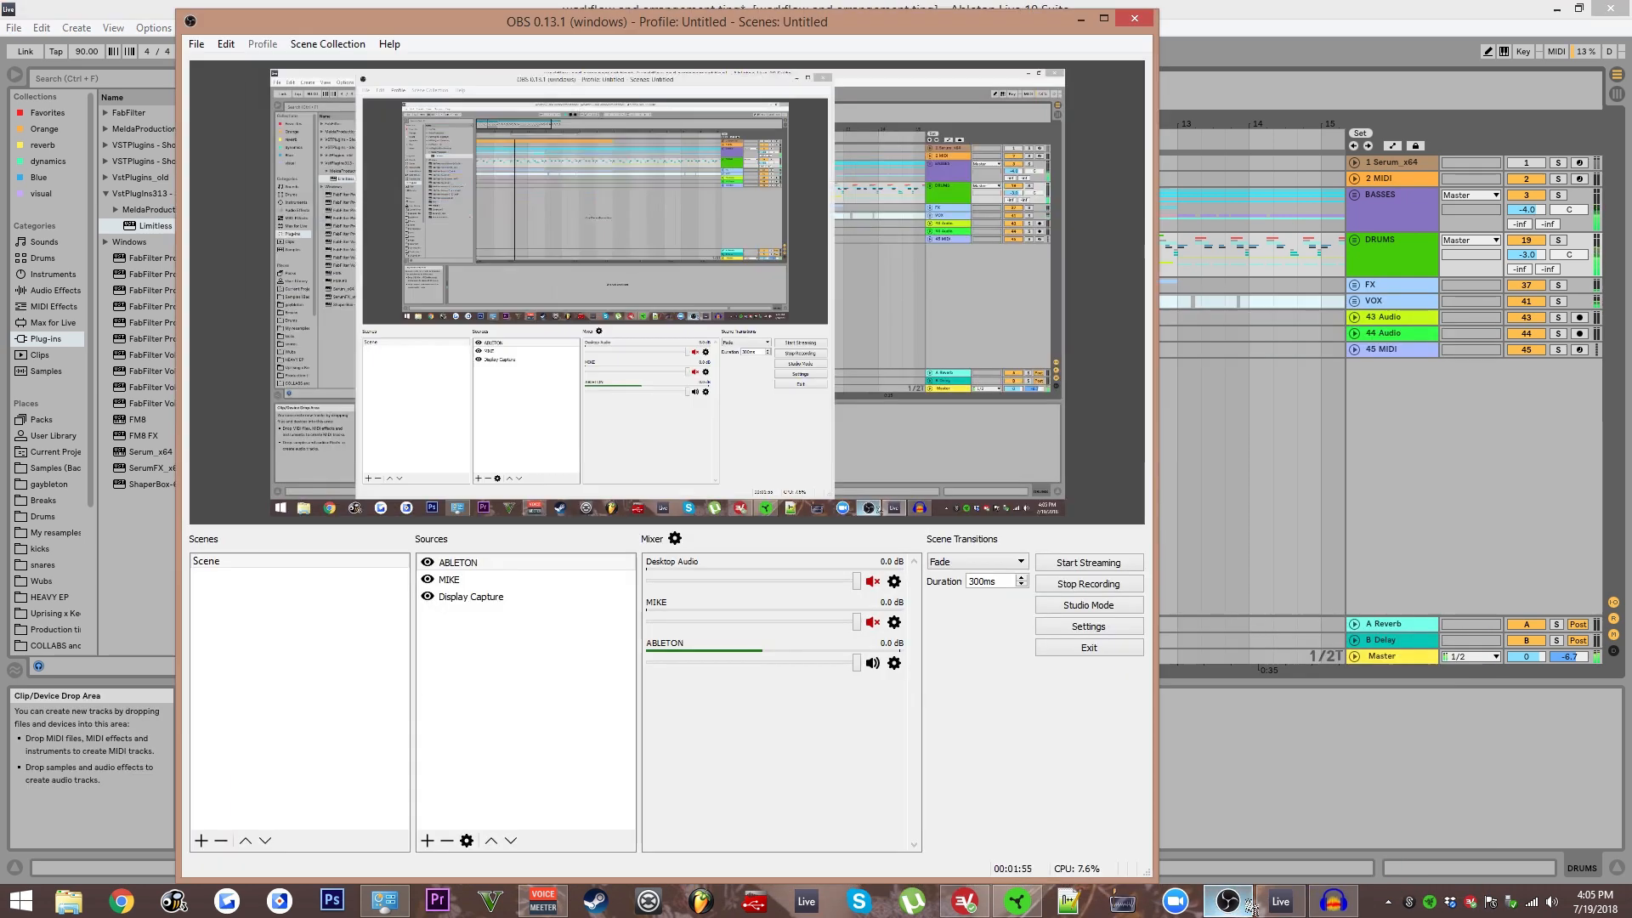
{"action": "left_click", "coordinate": [1229, 903]}
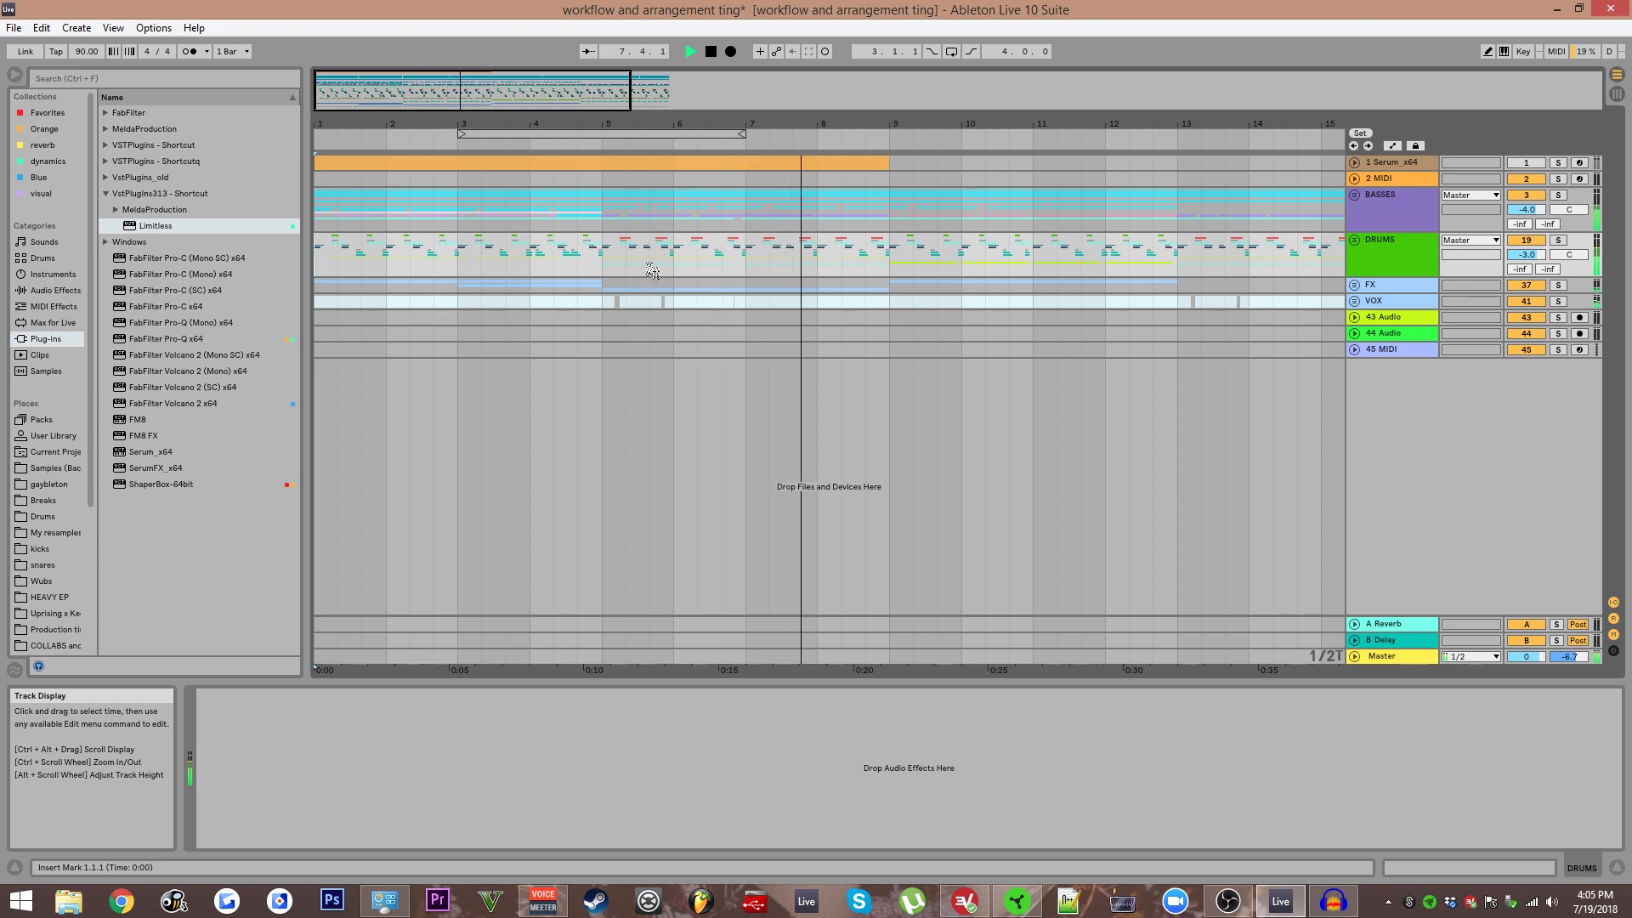
Unfold the DRUMS group to view its kick, snare and break tracks, and stop playback.
{"action": "scroll", "coordinate": [732, 307], "scroll_direction": "down", "scroll_amount": 2}
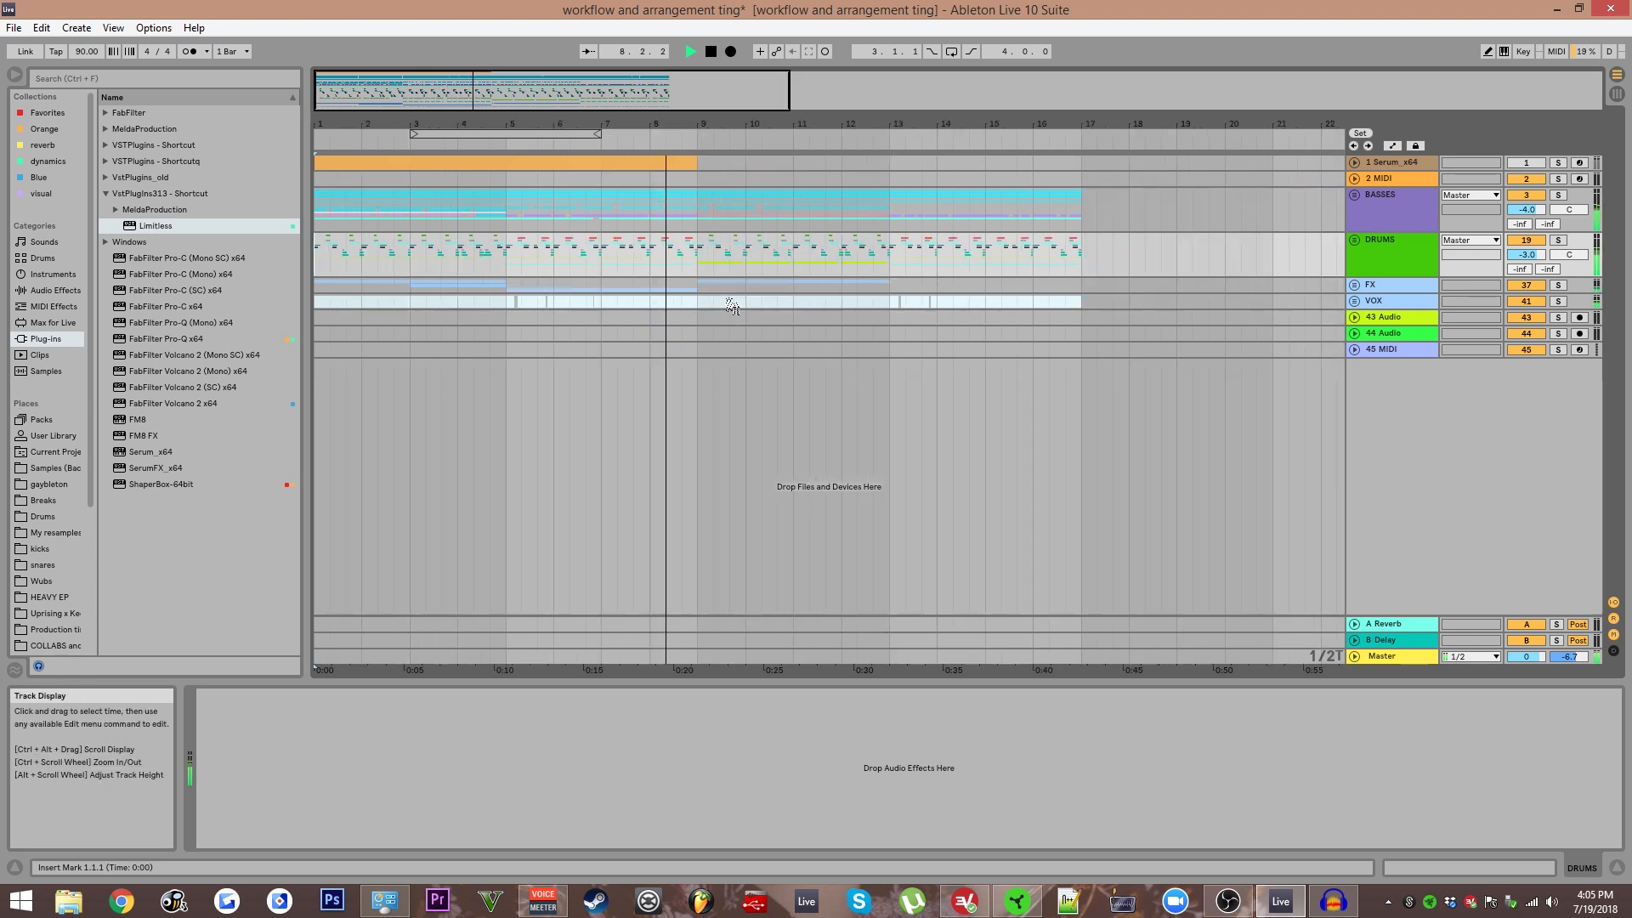
{"action": "double_click", "coordinate": [700, 264]}
{"action": "left_click_drag", "start_coordinate": [820, 530], "coordinate": [840, 370]}
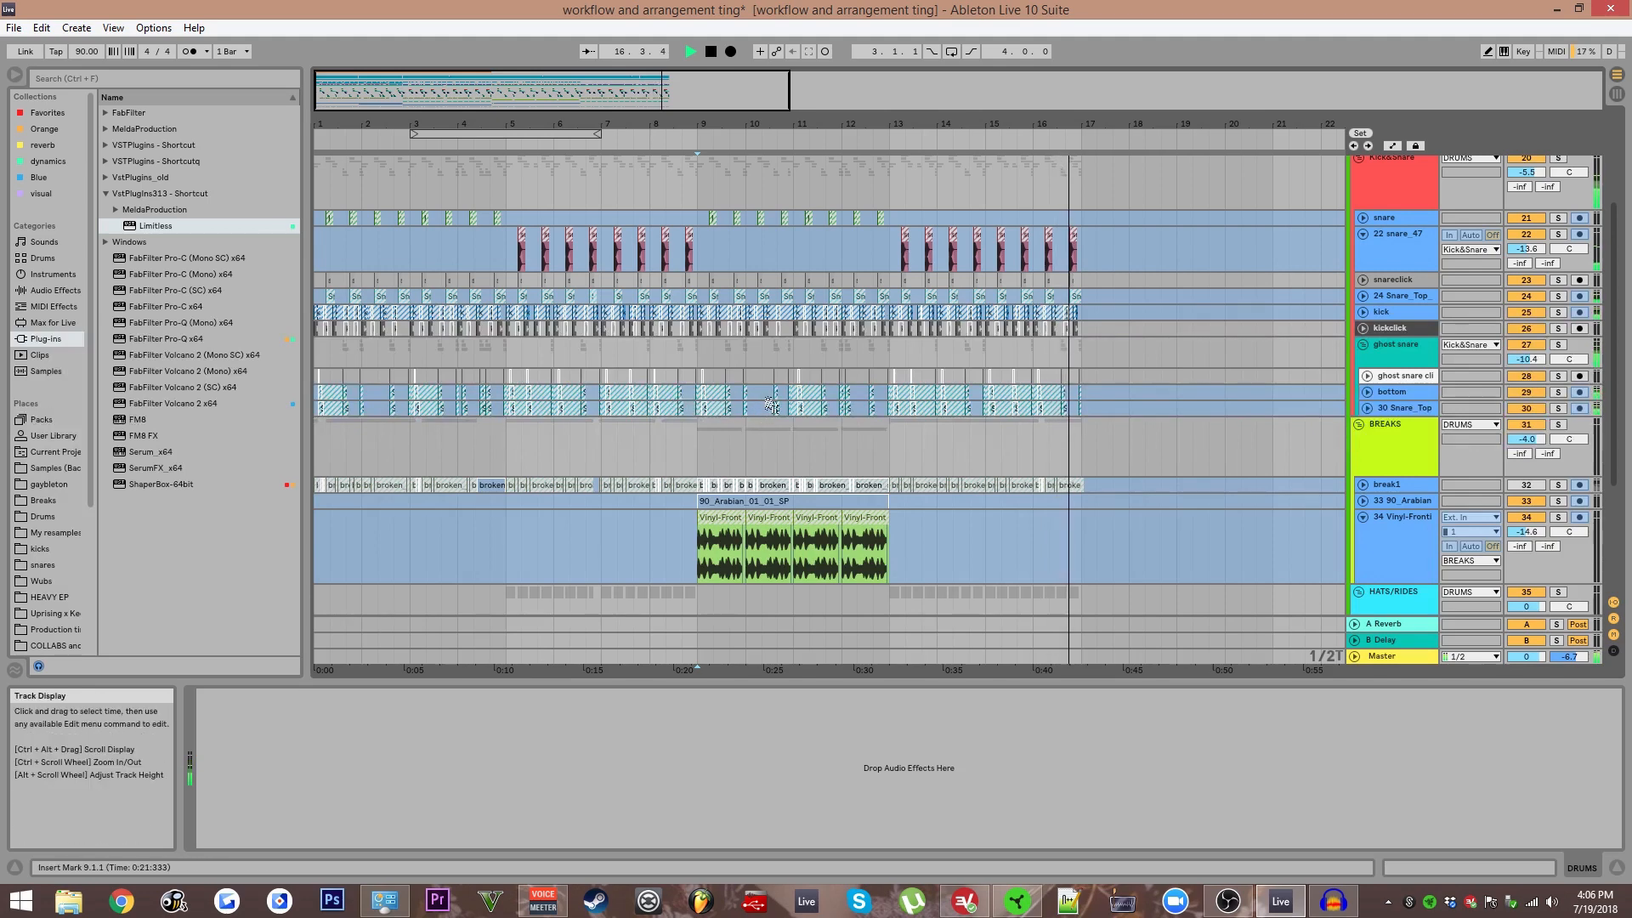
{"action": "key", "text": "space"}
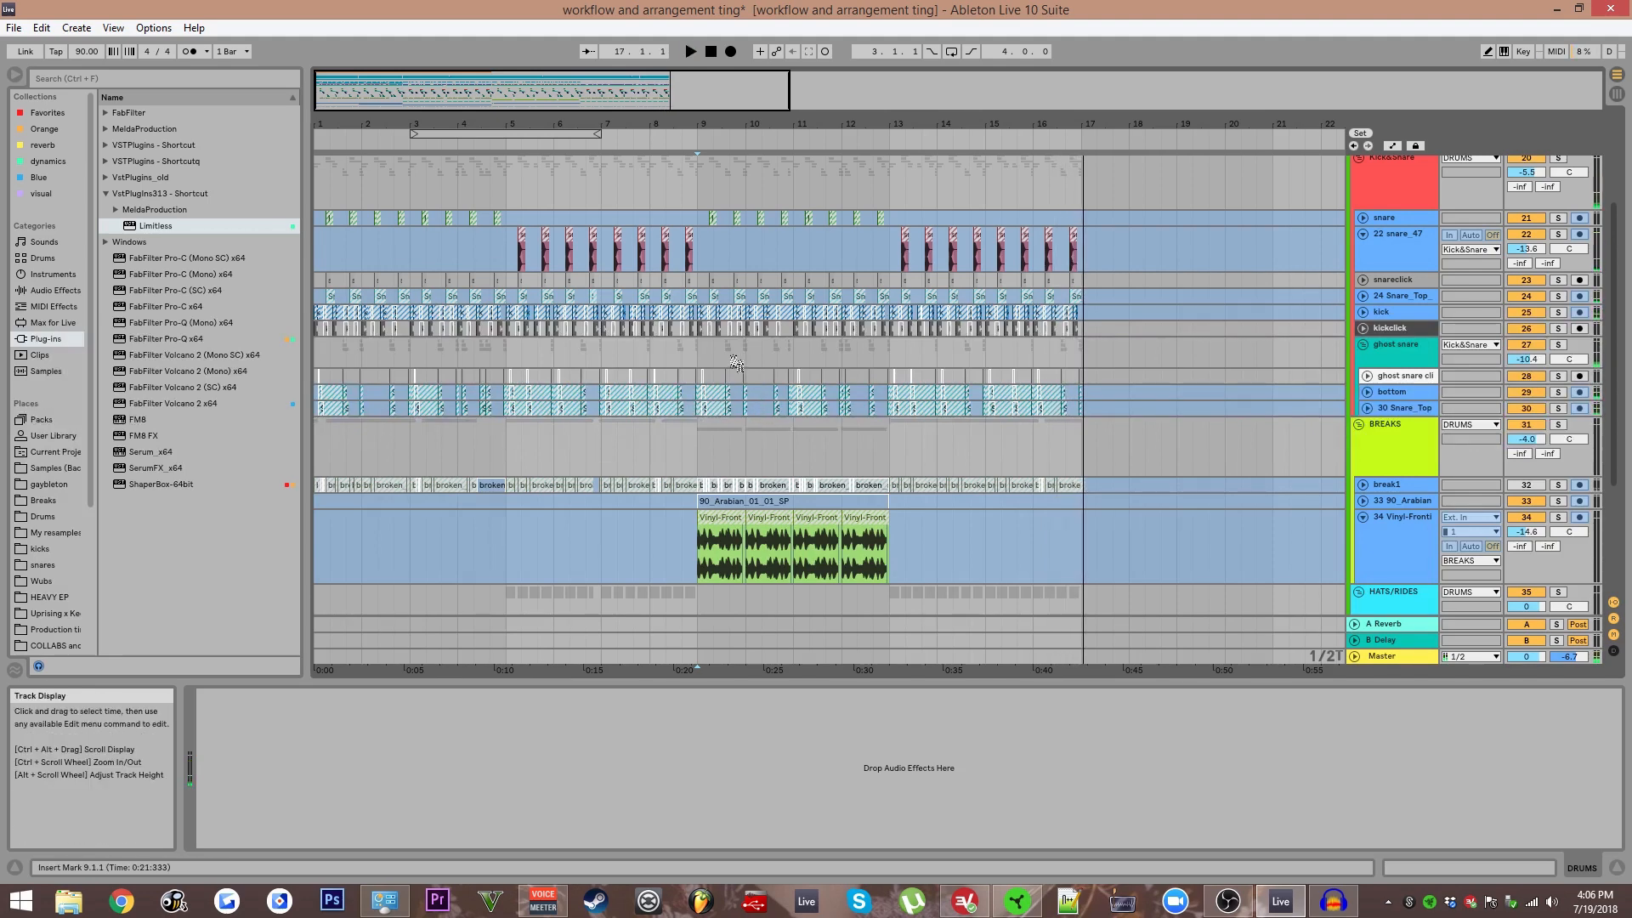
Fold the 22 snare_47 track inside the Kick&Snare group.
{"action": "scroll", "coordinate": [477, 353], "scroll_direction": "up", "scroll_amount": 2}
{"action": "left_click_drag", "start_coordinate": [497, 296], "coordinate": [716, 477]}
{"action": "left_click", "coordinate": [385, 417]}
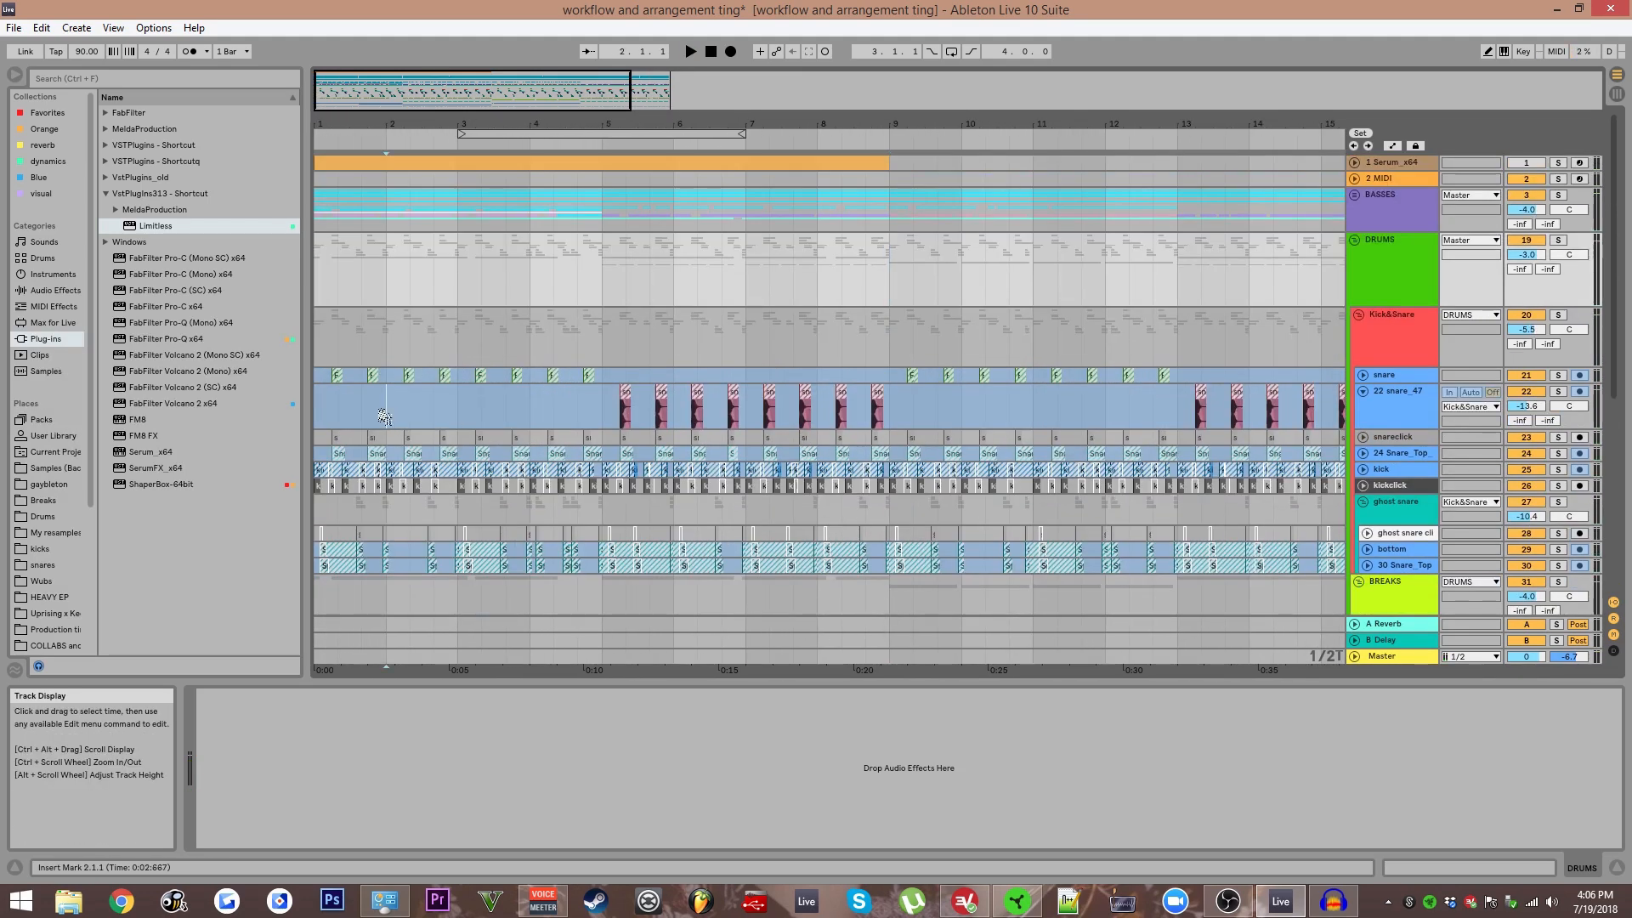
{"action": "key", "text": "u"}
{"action": "left_click", "coordinate": [334, 296]}
{"action": "left_click", "coordinate": [340, 352]}
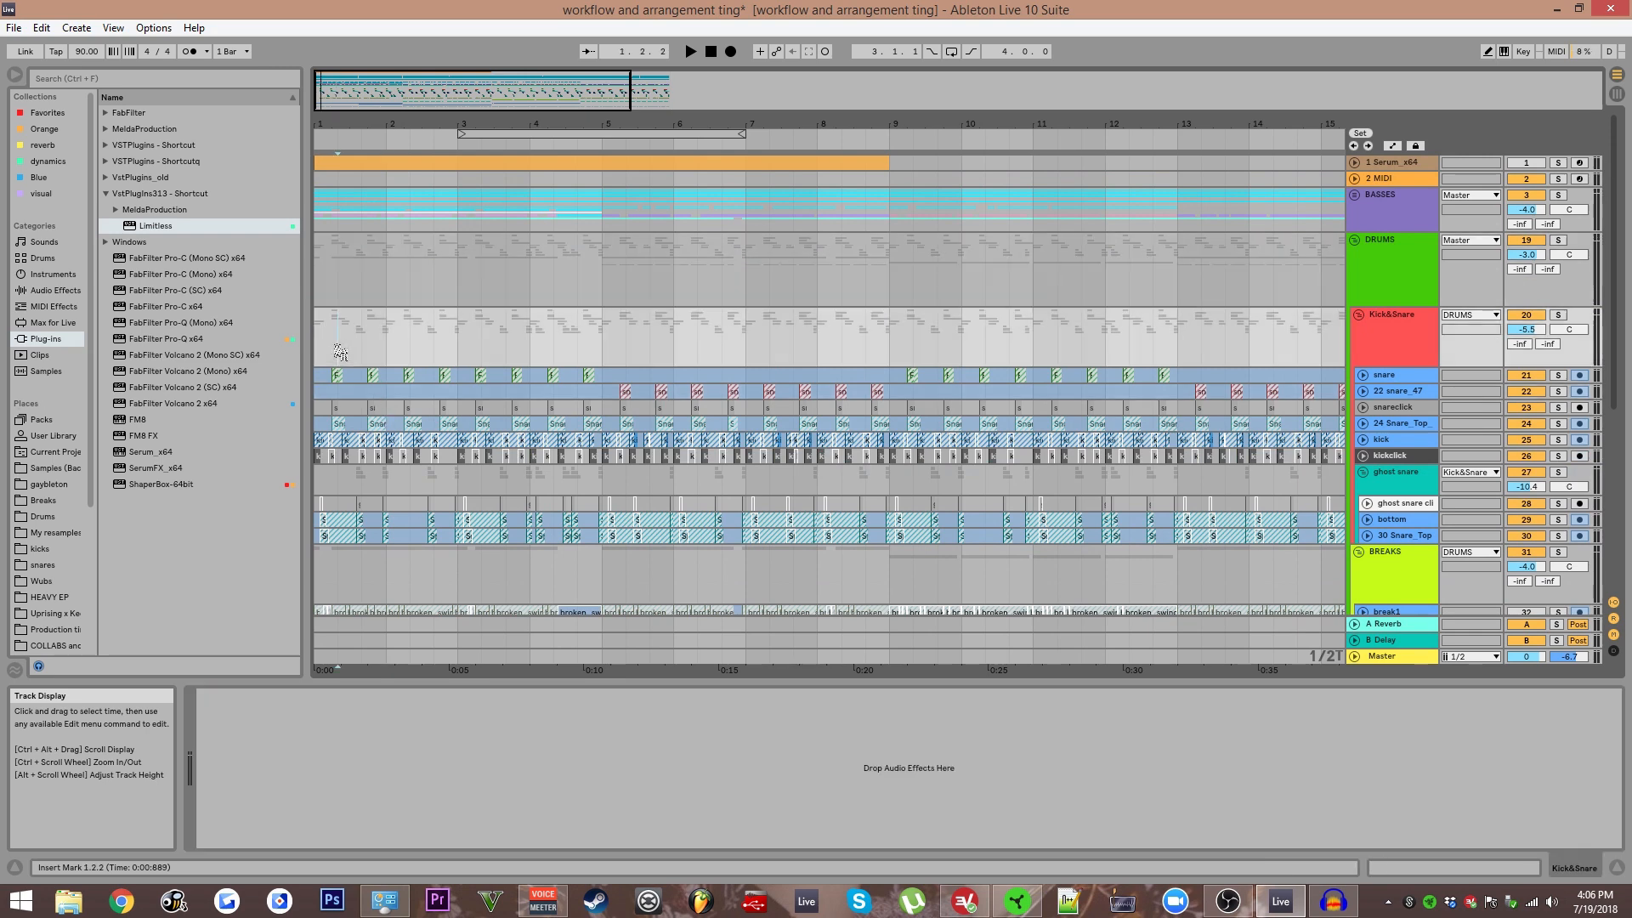
Unfold the BASSES group and select the first clip, bars 1 to 3, on the 6 7-Audio 2 track.
{"action": "left_click", "coordinate": [321, 200]}
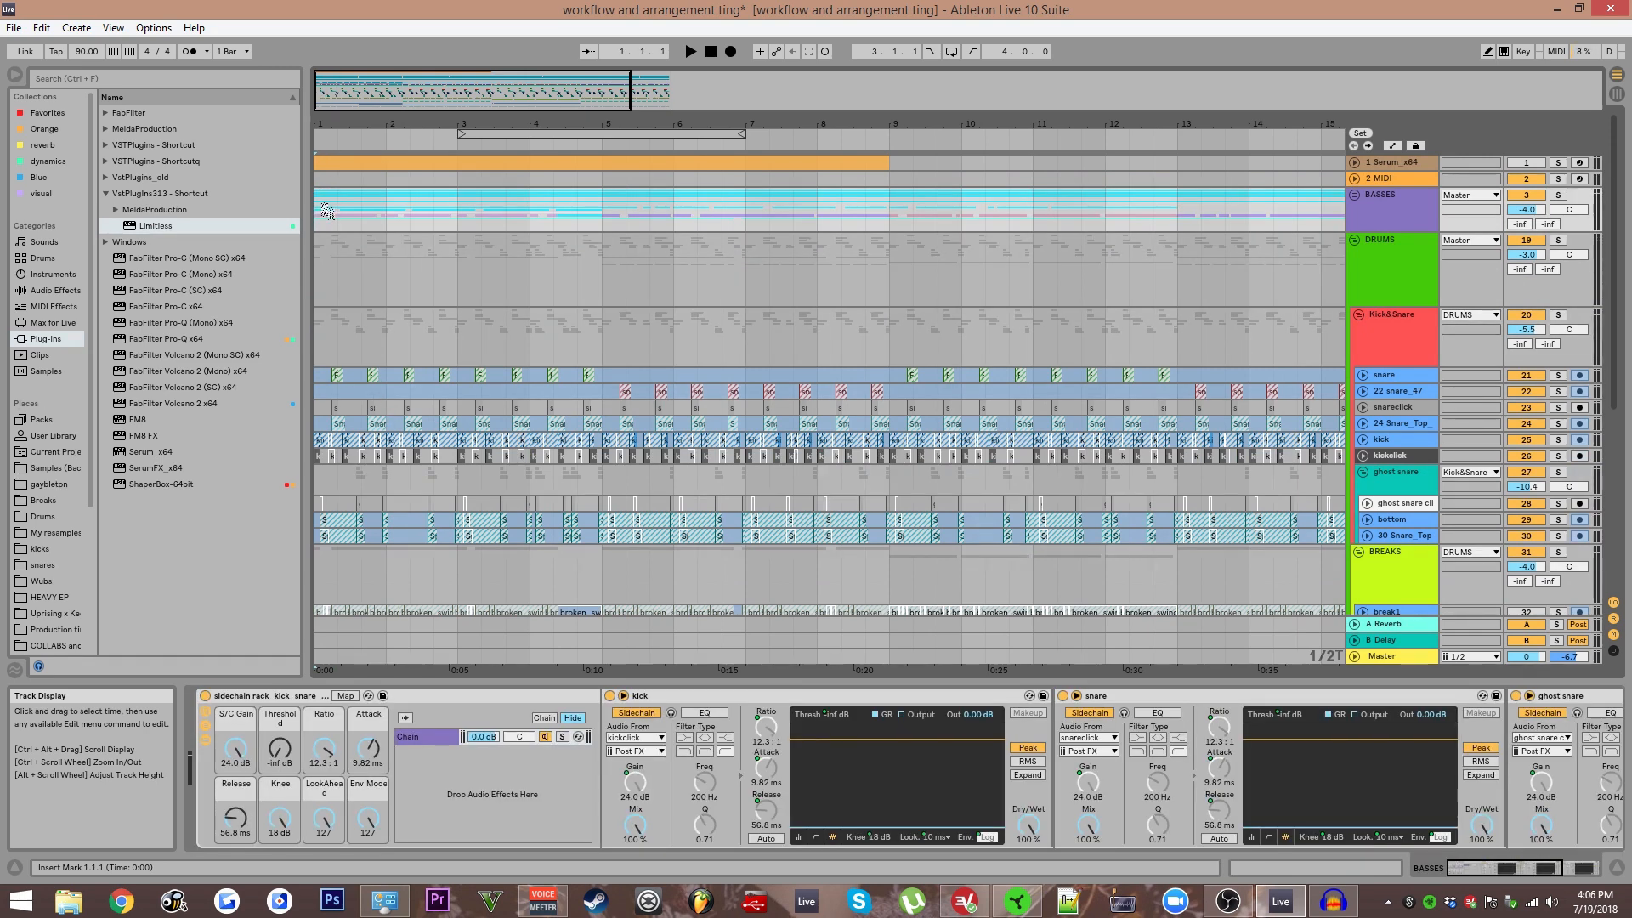
{"action": "key", "text": "u"}
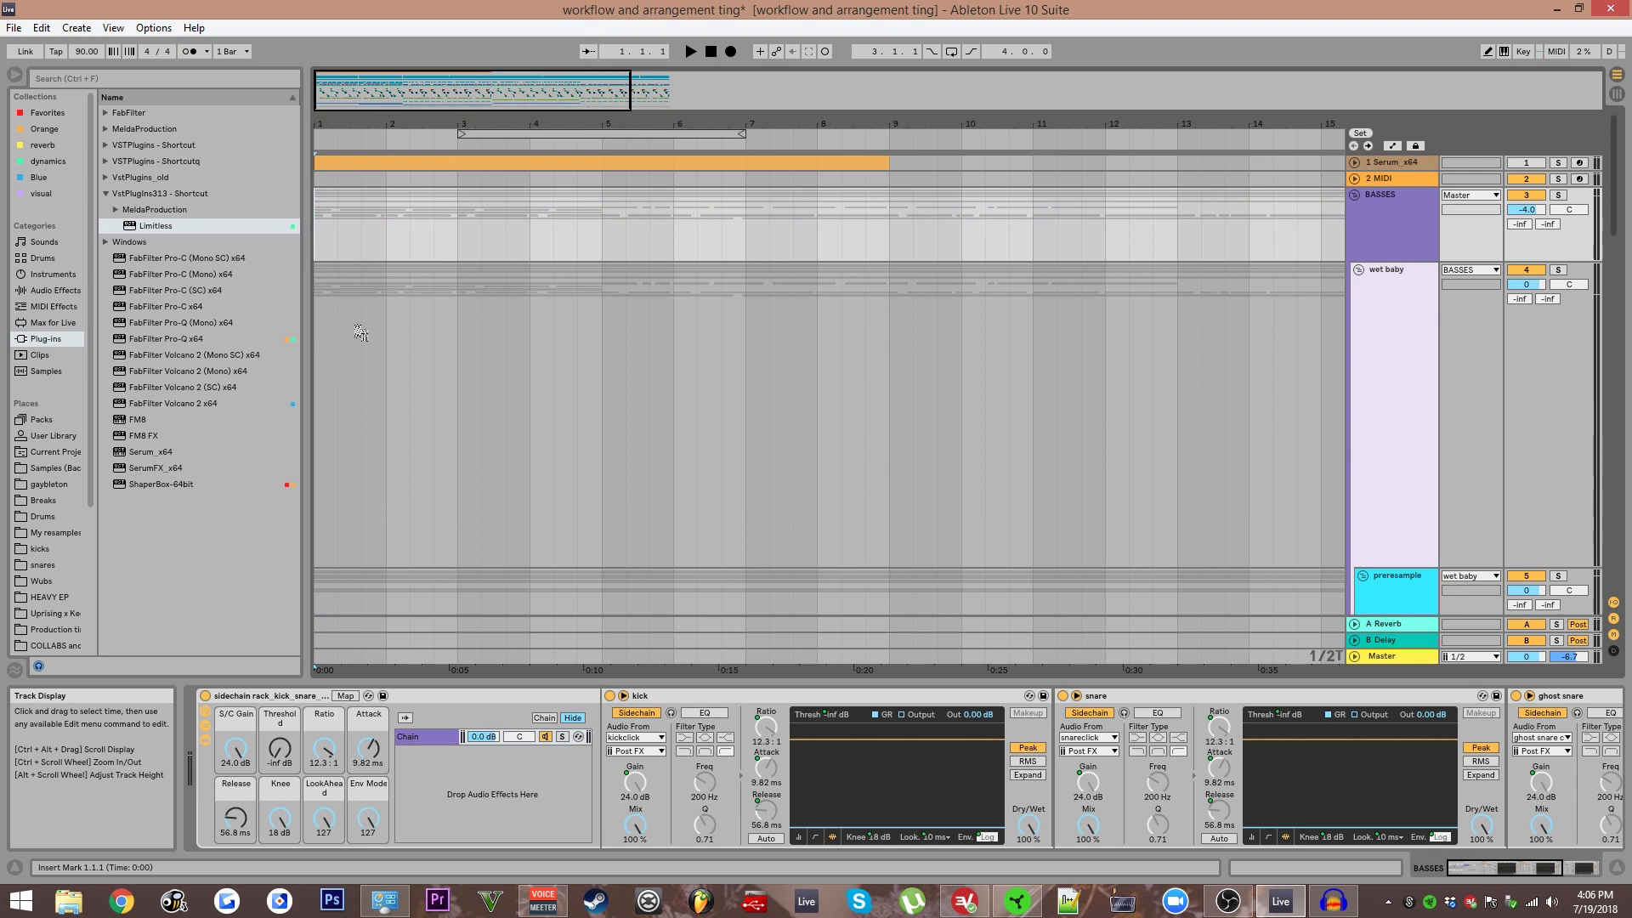
{"action": "scroll", "coordinate": [365, 332], "scroll_direction": "down", "scroll_amount": 5}
{"action": "scroll", "coordinate": [634, 328], "scroll_direction": "down", "scroll_amount": 2}
{"action": "left_click", "coordinate": [361, 323]}
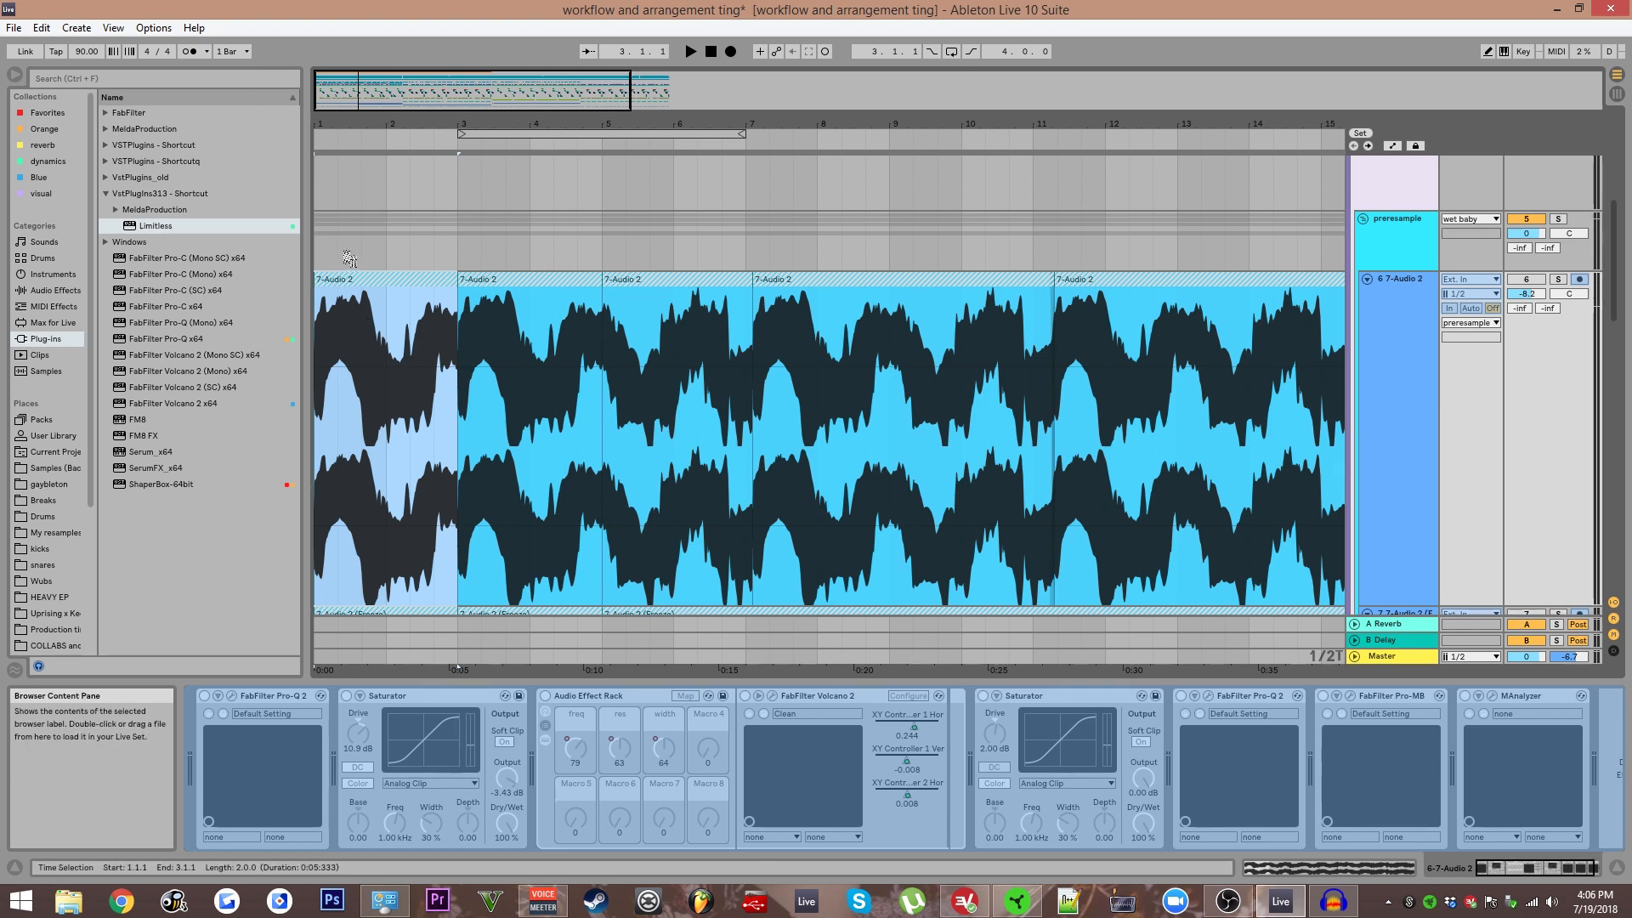
Examine the frozen 7-Audio 2 clips and the track's mixer controls in the preresample group.
{"action": "scroll", "coordinate": [489, 300], "scroll_direction": "down", "scroll_amount": 1}
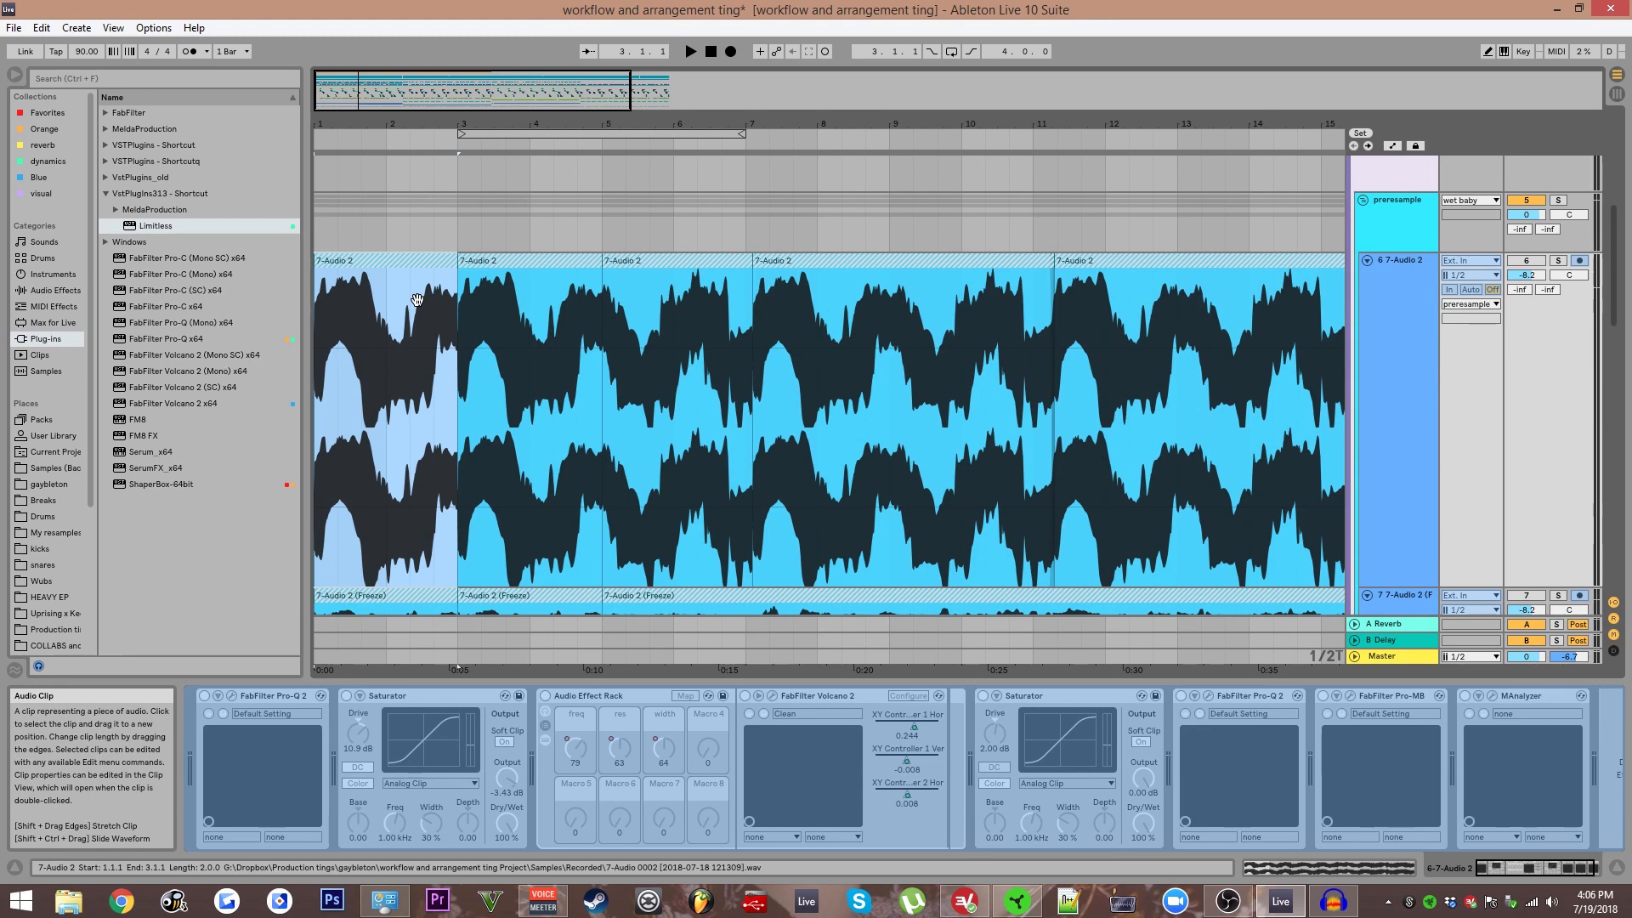
{"action": "left_click_drag", "start_coordinate": [506, 335], "coordinate": [573, 347]}
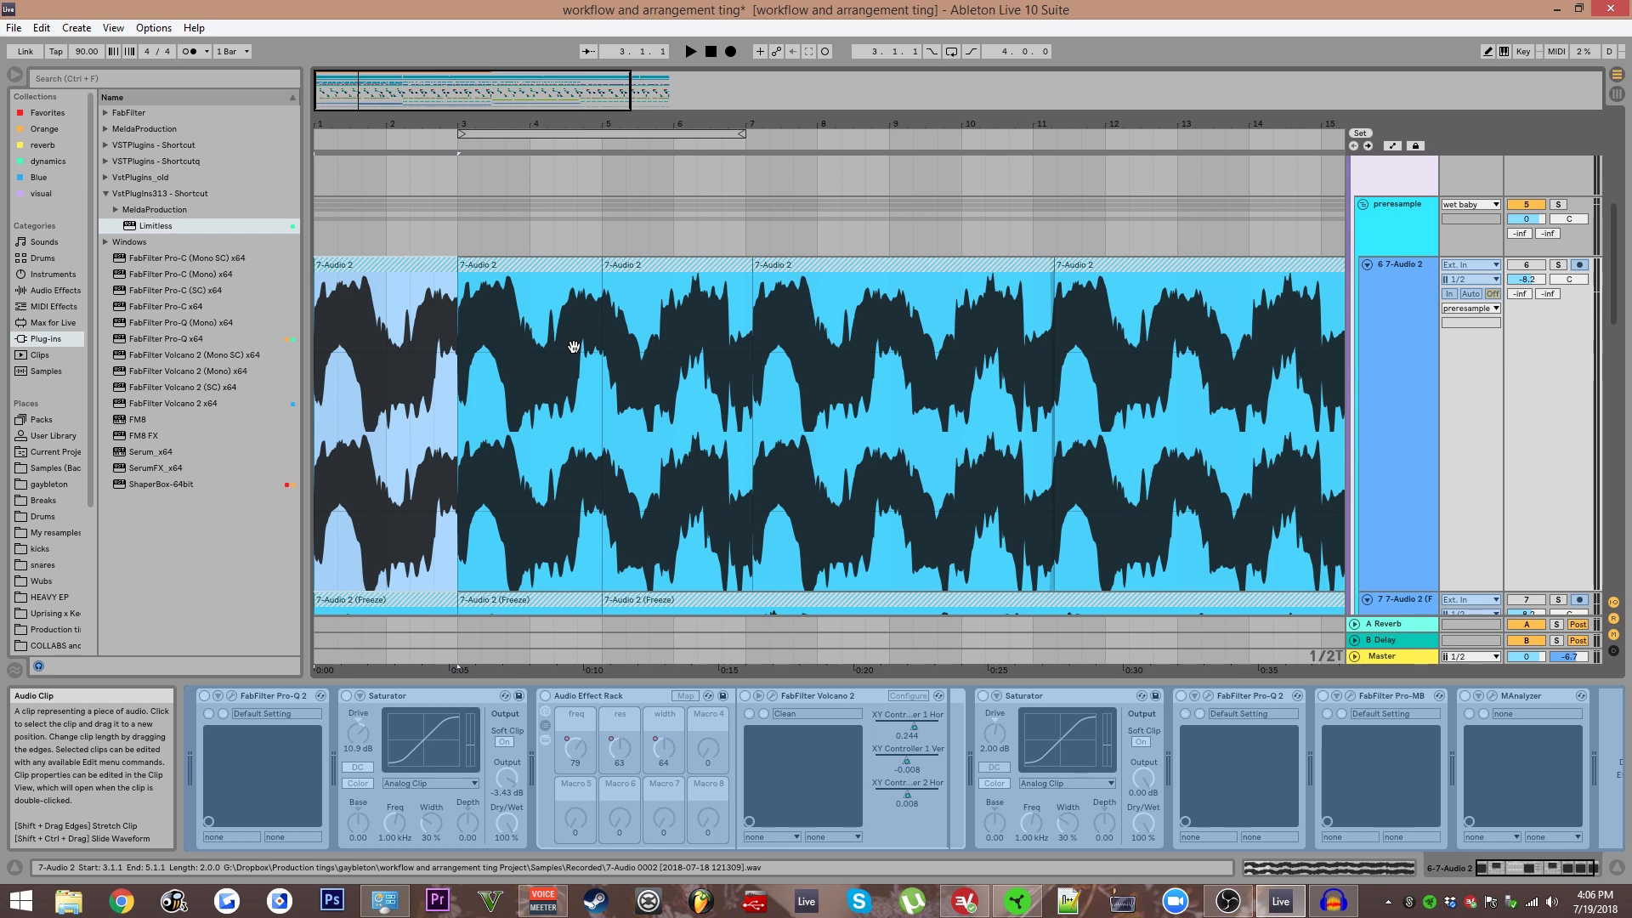
{"action": "scroll", "coordinate": [573, 347], "scroll_direction": "down", "scroll_amount": 1}
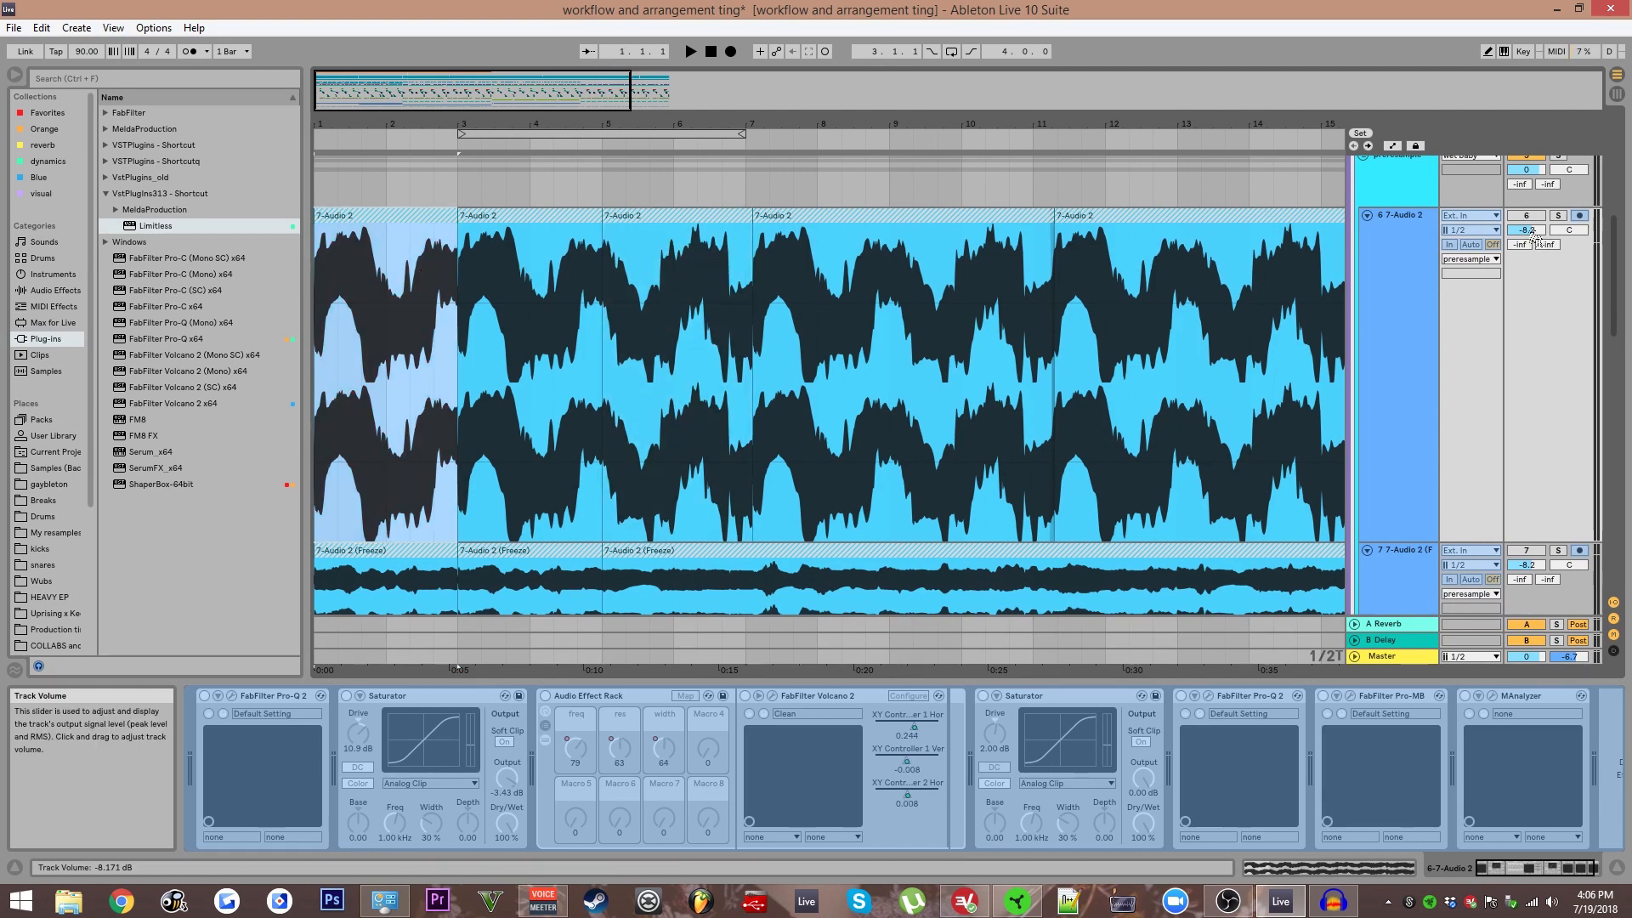
{"action": "scroll", "coordinate": [1320, 349], "scroll_direction": "up", "scroll_amount": 1}
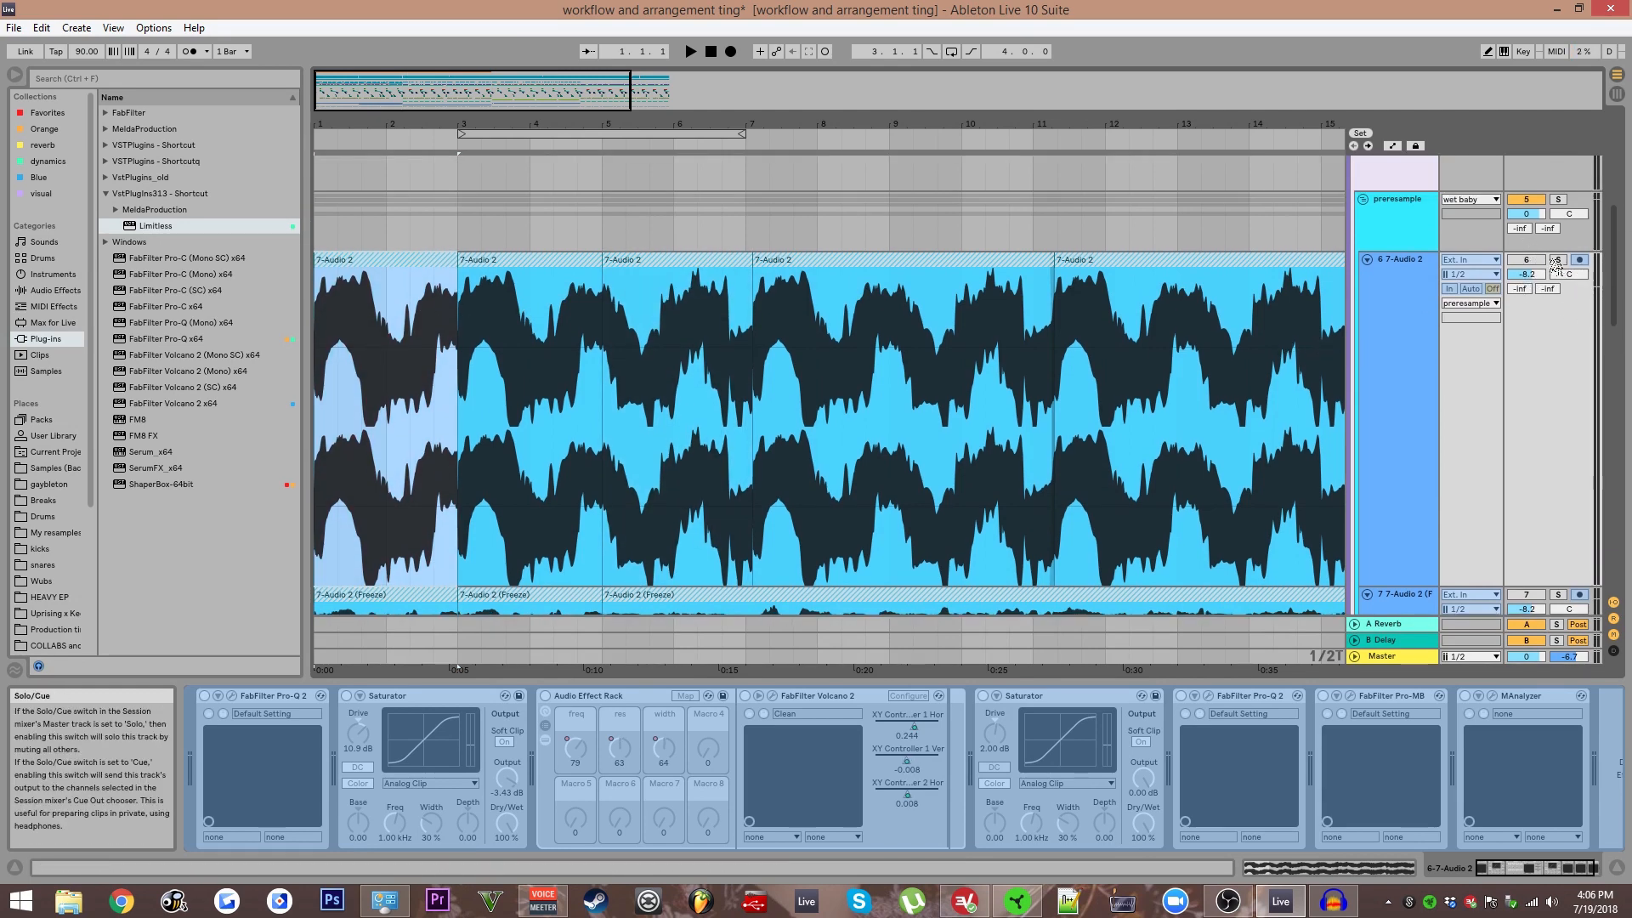
{"action": "scroll", "coordinate": [1312, 287], "scroll_direction": "up", "scroll_amount": 1}
{"action": "left_click", "coordinate": [1403, 255]}
{"action": "scroll", "coordinate": [1406, 238], "scroll_direction": "down", "scroll_amount": 1}
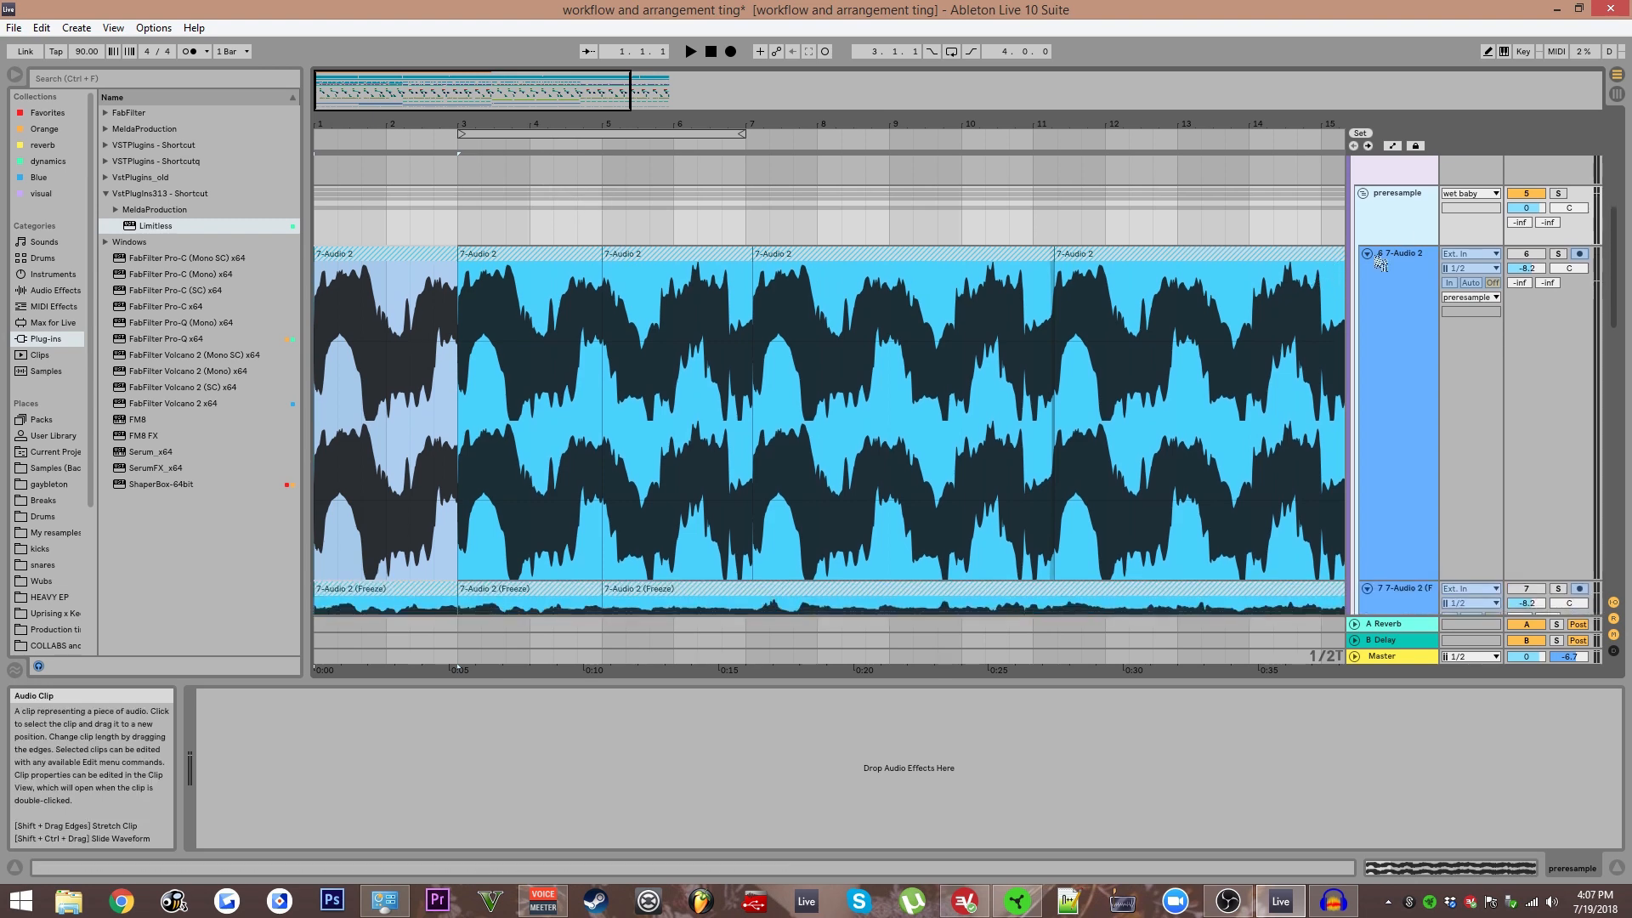
{"action": "left_click", "coordinate": [1406, 272]}
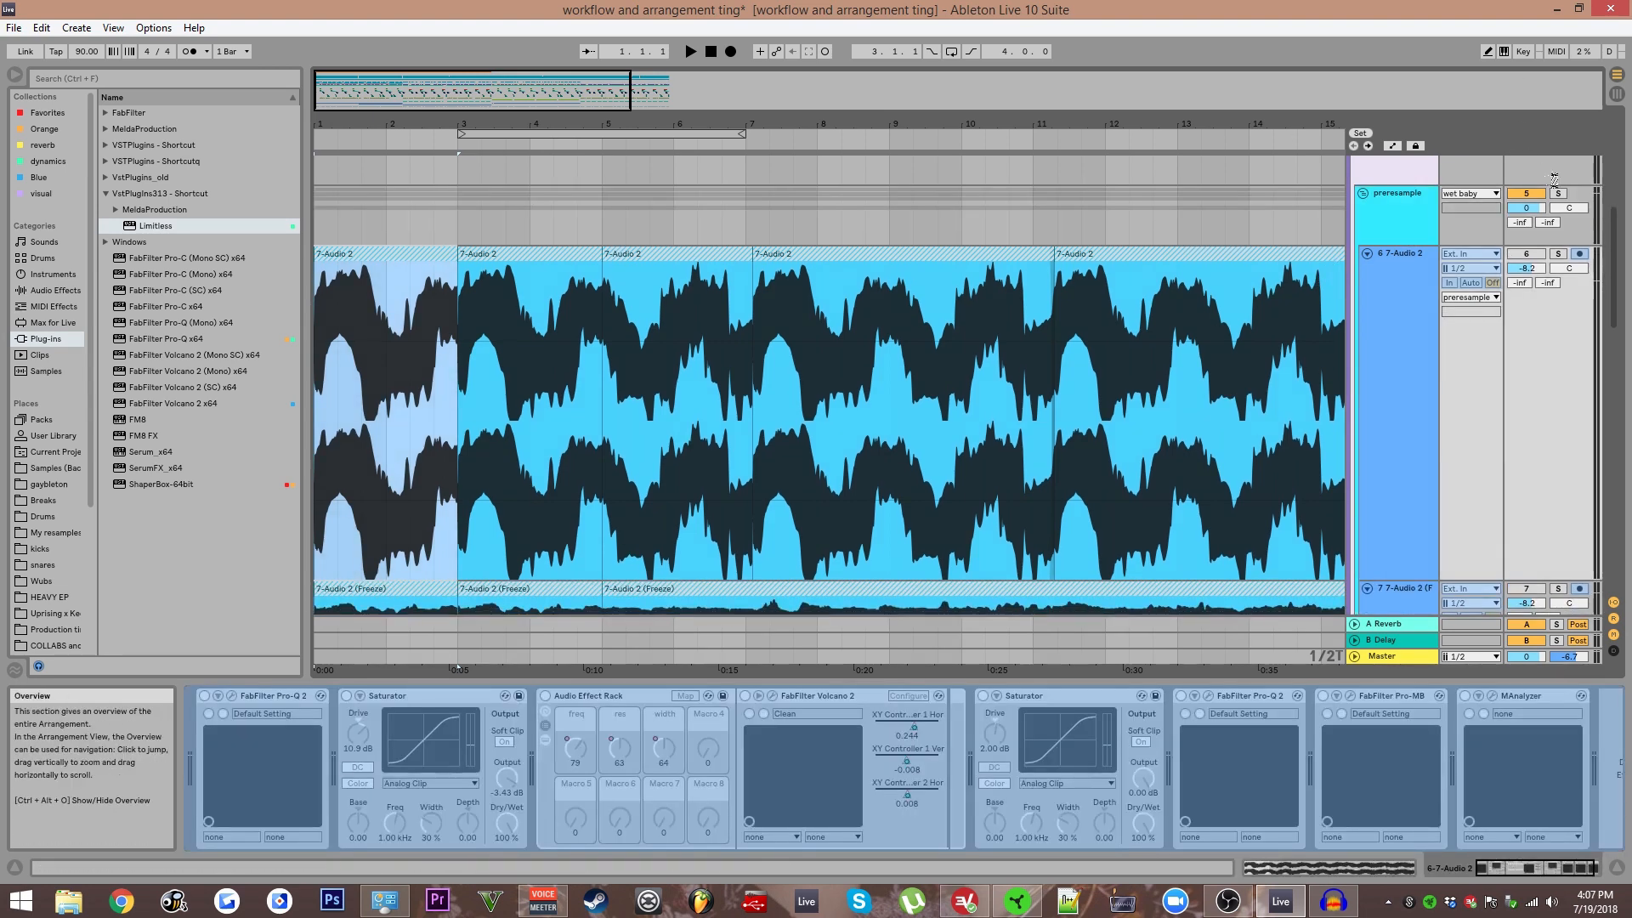
Unfreeze the 6 7-Audio 2 track.
{"action": "key", "text": "a"}
{"action": "scroll", "coordinate": [697, 467], "scroll_direction": "down", "scroll_amount": 4}
{"action": "scroll", "coordinate": [884, 317], "scroll_direction": "up", "scroll_amount": 1}
{"action": "key", "text": "a"}
{"action": "left_click", "coordinate": [1410, 298]}
{"action": "right_click", "coordinate": [1468, 296]}
{"action": "left_click", "coordinate": [1458, 397]}
Examine the Audio Effect Rack's res, width and freq automation lanes on the 6 7-Audio 2 track, closing the automation view when finished.
{"action": "key", "text": "a"}
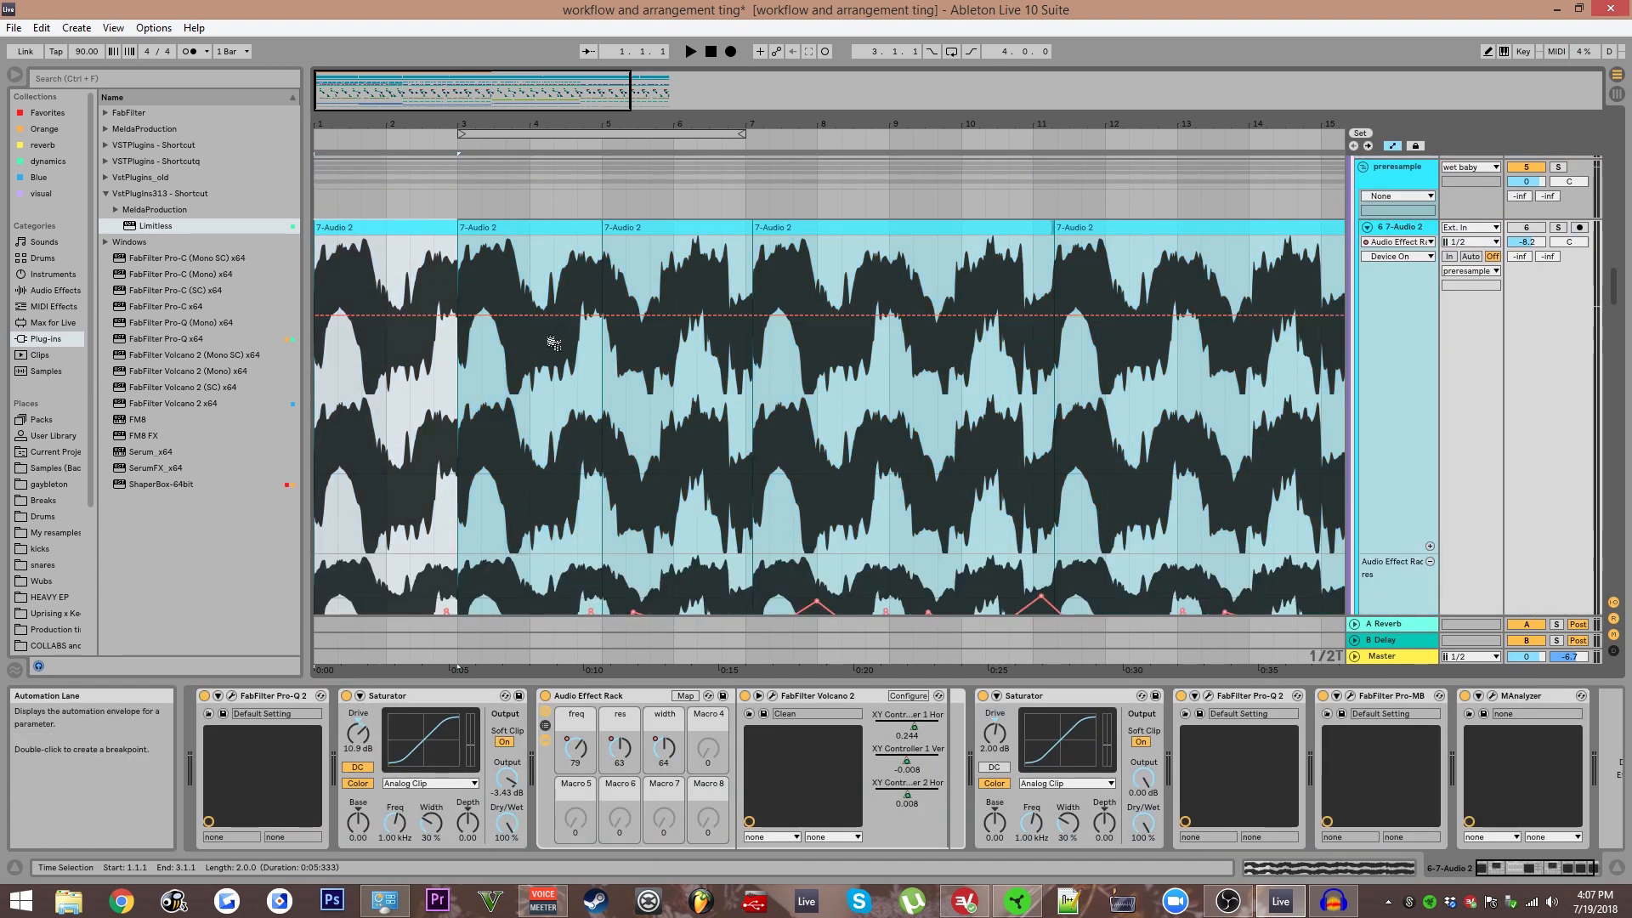
{"action": "left_click_drag", "start_coordinate": [627, 419], "coordinate": [765, 196]}
{"action": "scroll", "coordinate": [613, 317], "scroll_direction": "down", "scroll_amount": 2}
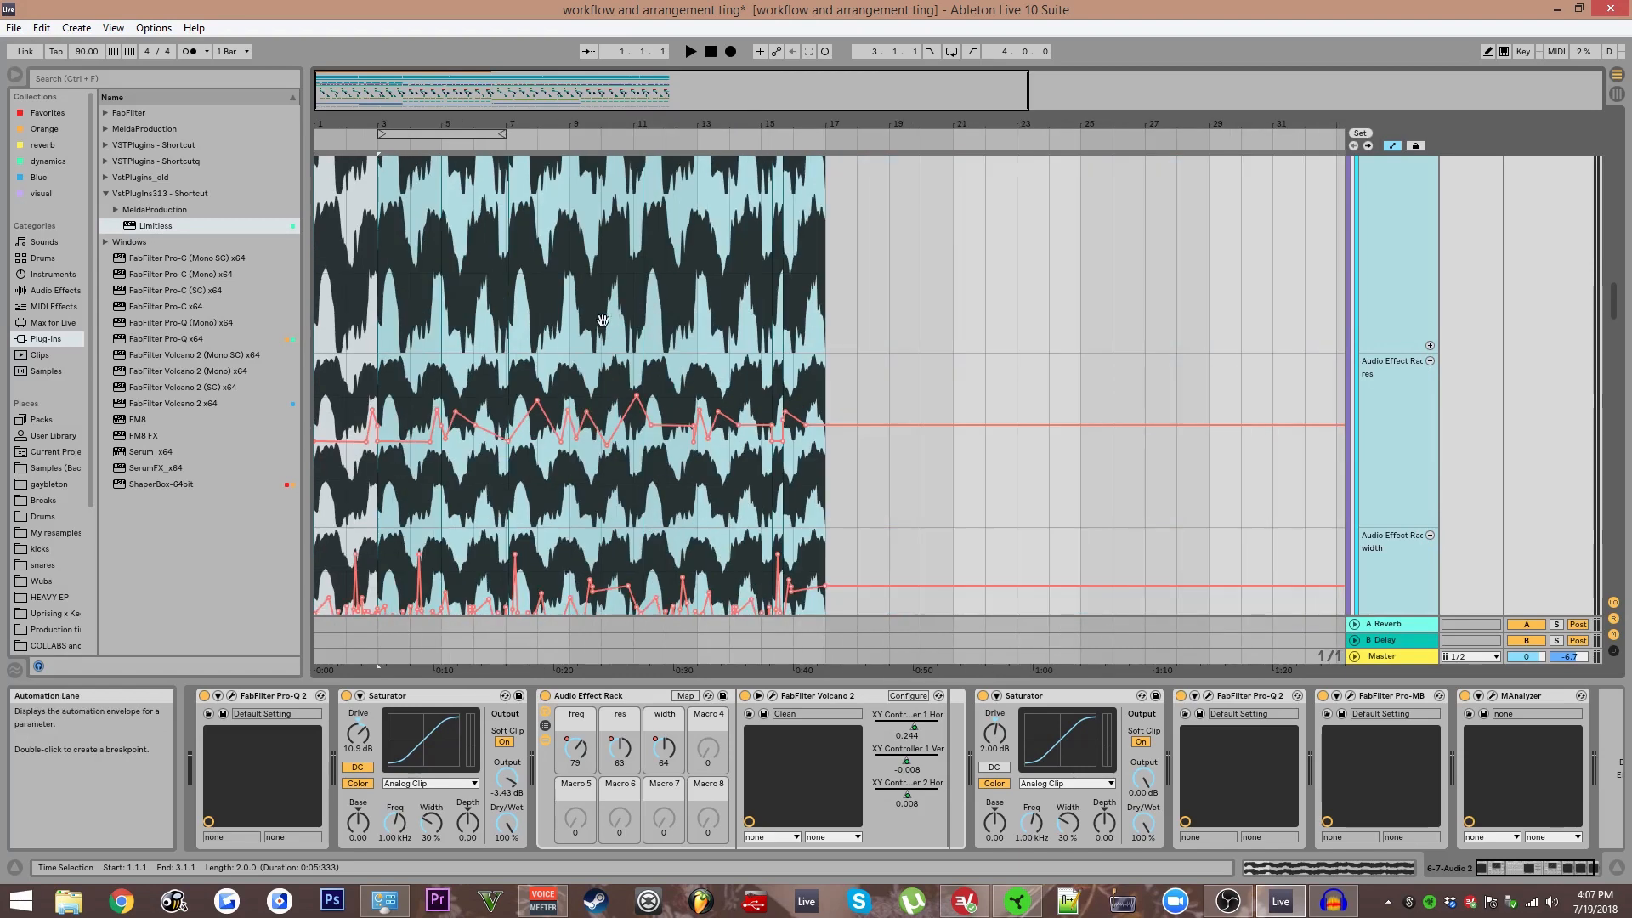
{"action": "scroll", "coordinate": [613, 317], "scroll_direction": "down", "scroll_amount": 2}
{"action": "left_click_drag", "start_coordinate": [514, 390], "coordinate": [517, 454]}
{"action": "left_click_drag", "start_coordinate": [637, 489], "coordinate": [668, 767]}
{"action": "key", "text": "a"}
Examine the clips on the 6 7-Audio 2 track, the frozen track below it and the track's device chain.
{"action": "scroll", "coordinate": [390, 357], "scroll_direction": "up", "scroll_amount": 4}
{"action": "left_click_drag", "start_coordinate": [391, 356], "coordinate": [578, 366]}
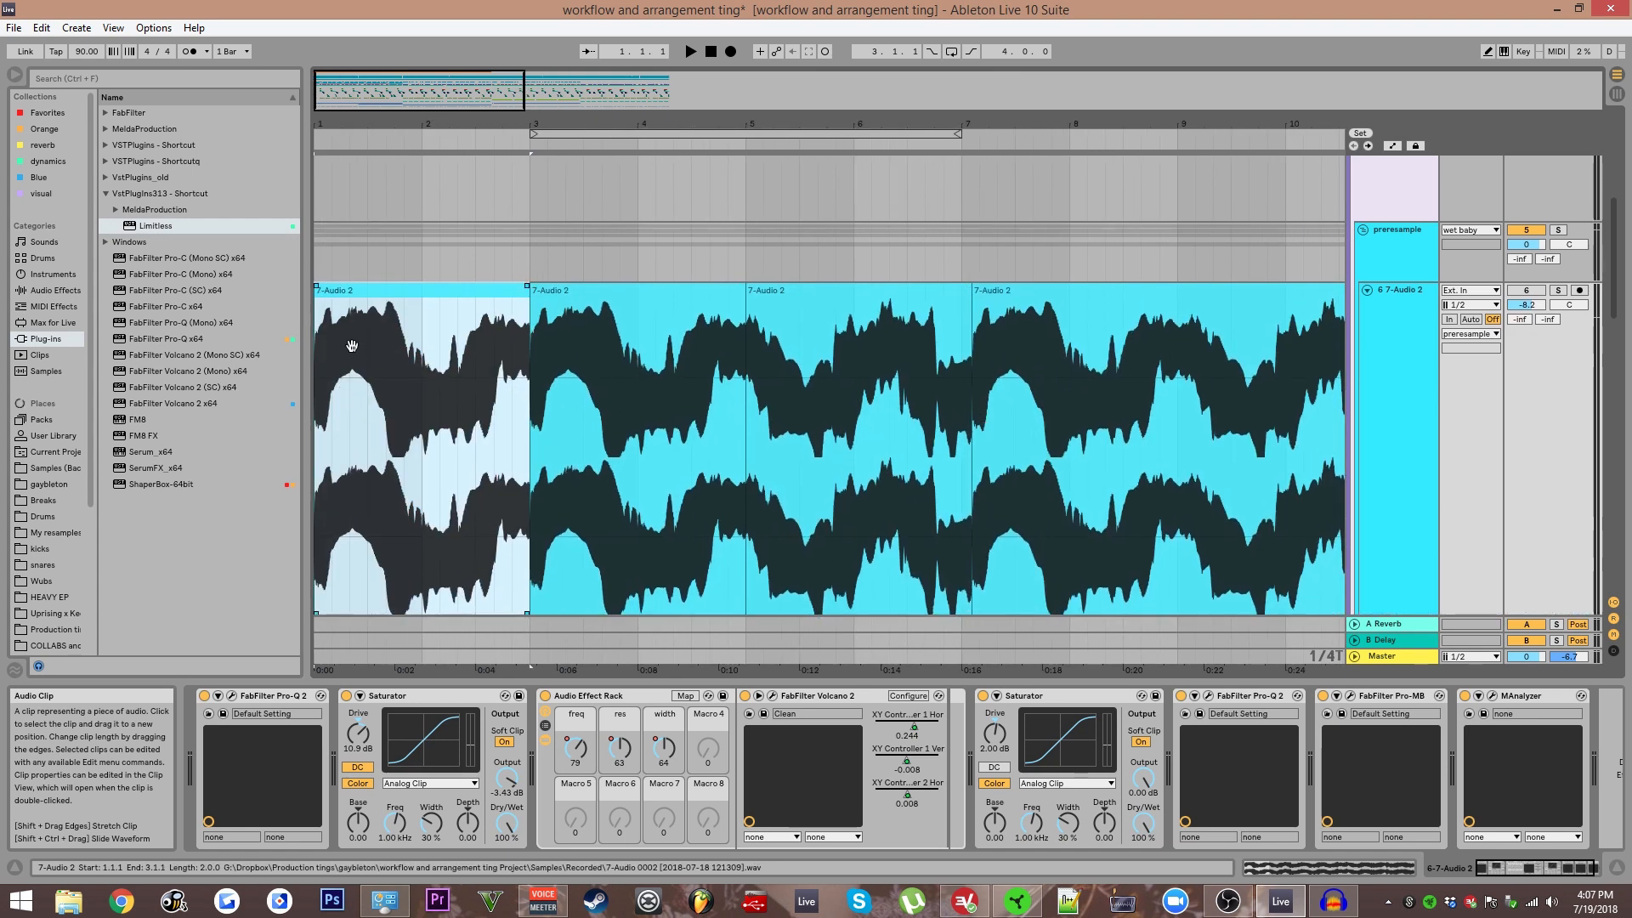
{"action": "scroll", "coordinate": [595, 387], "scroll_direction": "down", "scroll_amount": 2}
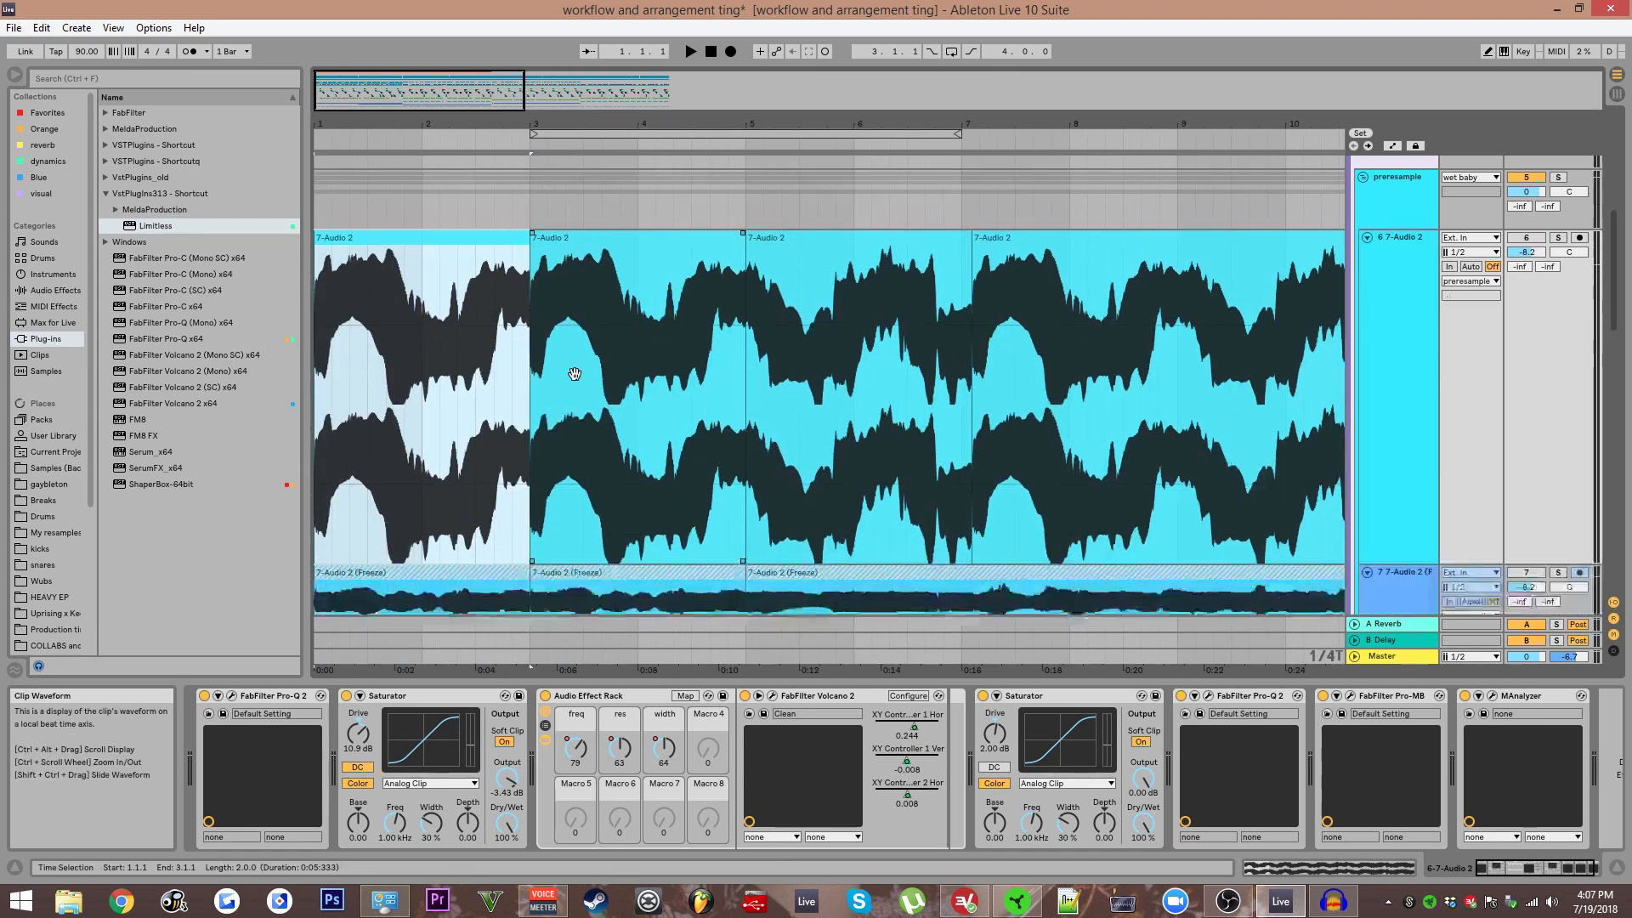
{"action": "key", "text": "a"}
{"action": "key", "text": "a"}
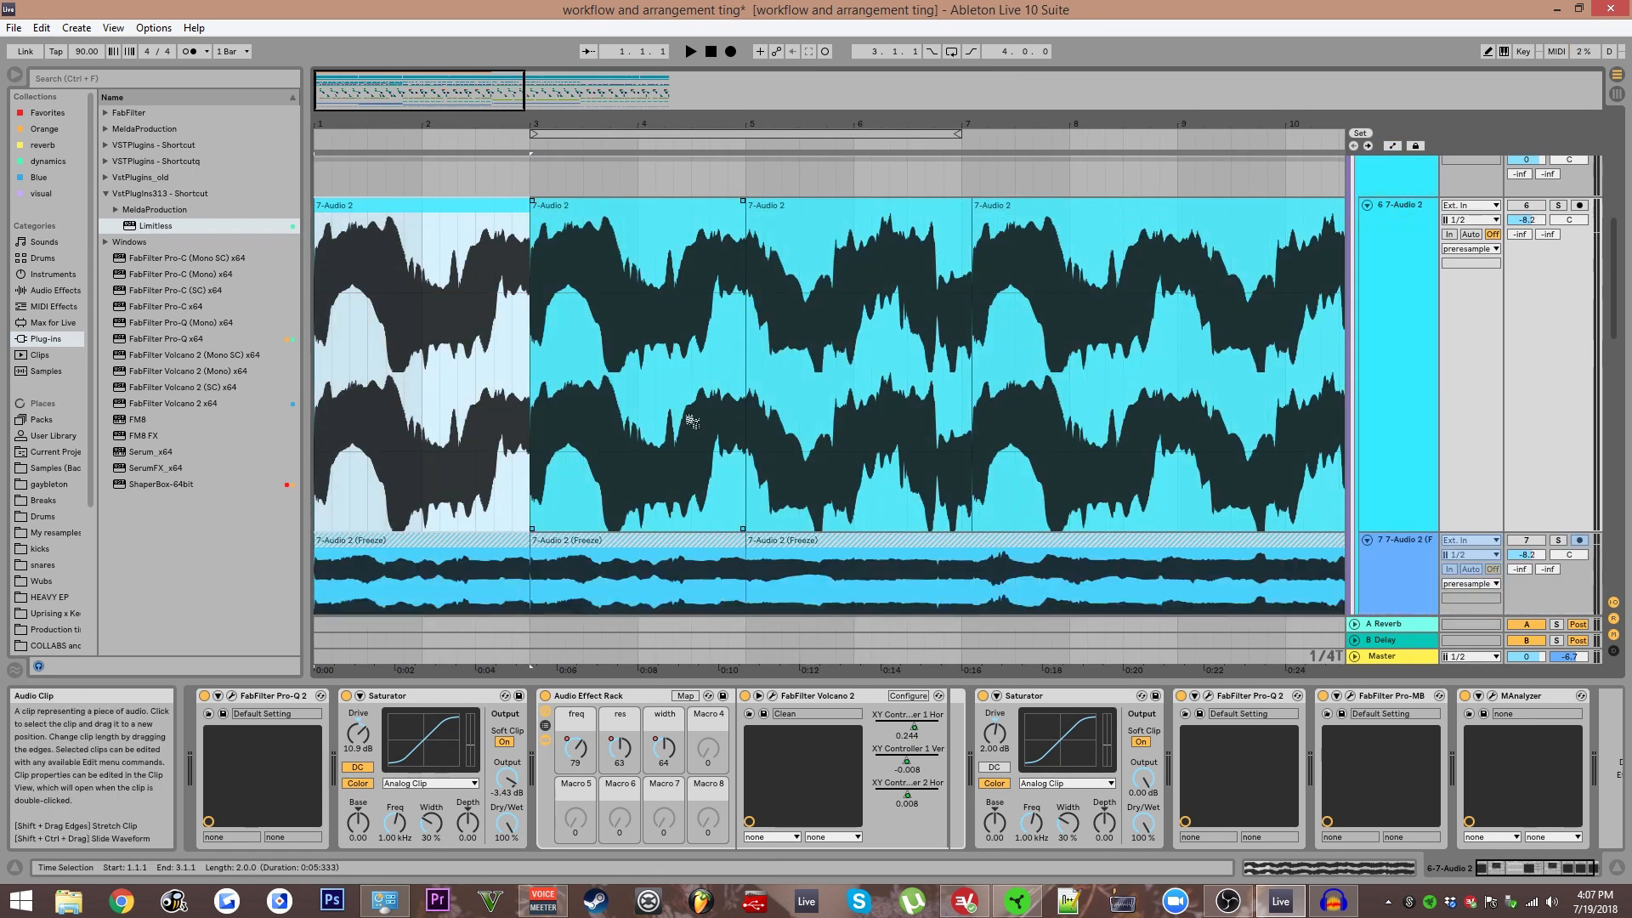
{"action": "left_click_drag", "start_coordinate": [684, 484], "coordinate": [740, 465]}
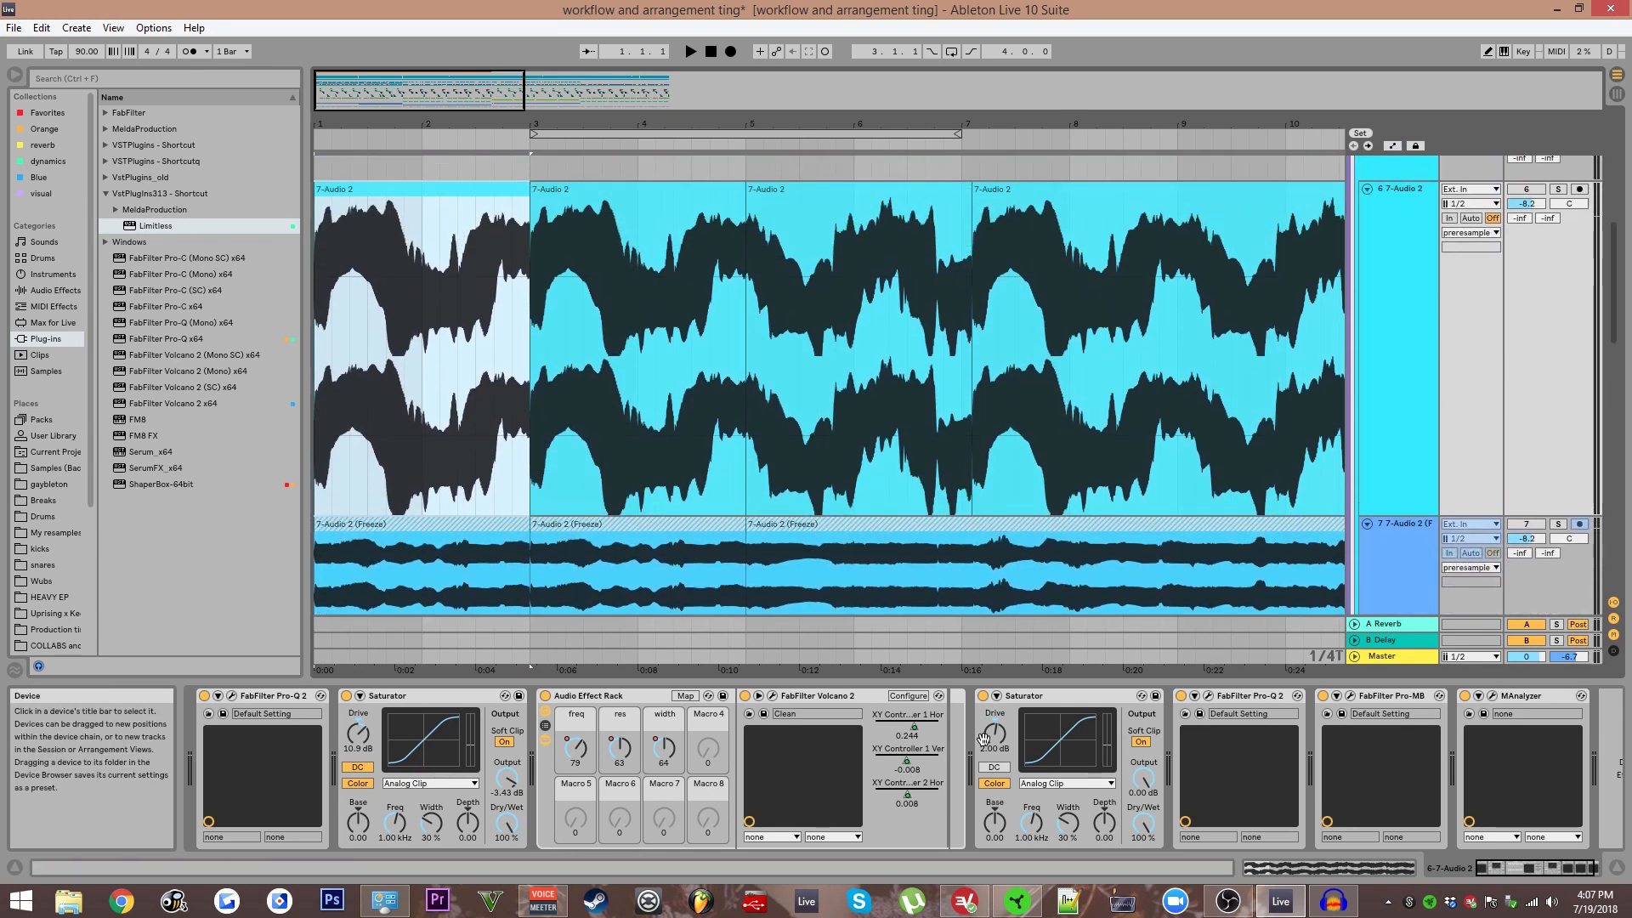
{"action": "scroll", "coordinate": [982, 729], "scroll_direction": "down", "scroll_amount": 3}
{"action": "left_click_drag", "start_coordinate": [991, 402], "coordinate": [977, 435]}
{"action": "scroll", "coordinate": [860, 358], "scroll_direction": "up", "scroll_amount": 2}
{"action": "left_click_drag", "start_coordinate": [860, 357], "coordinate": [862, 362]}
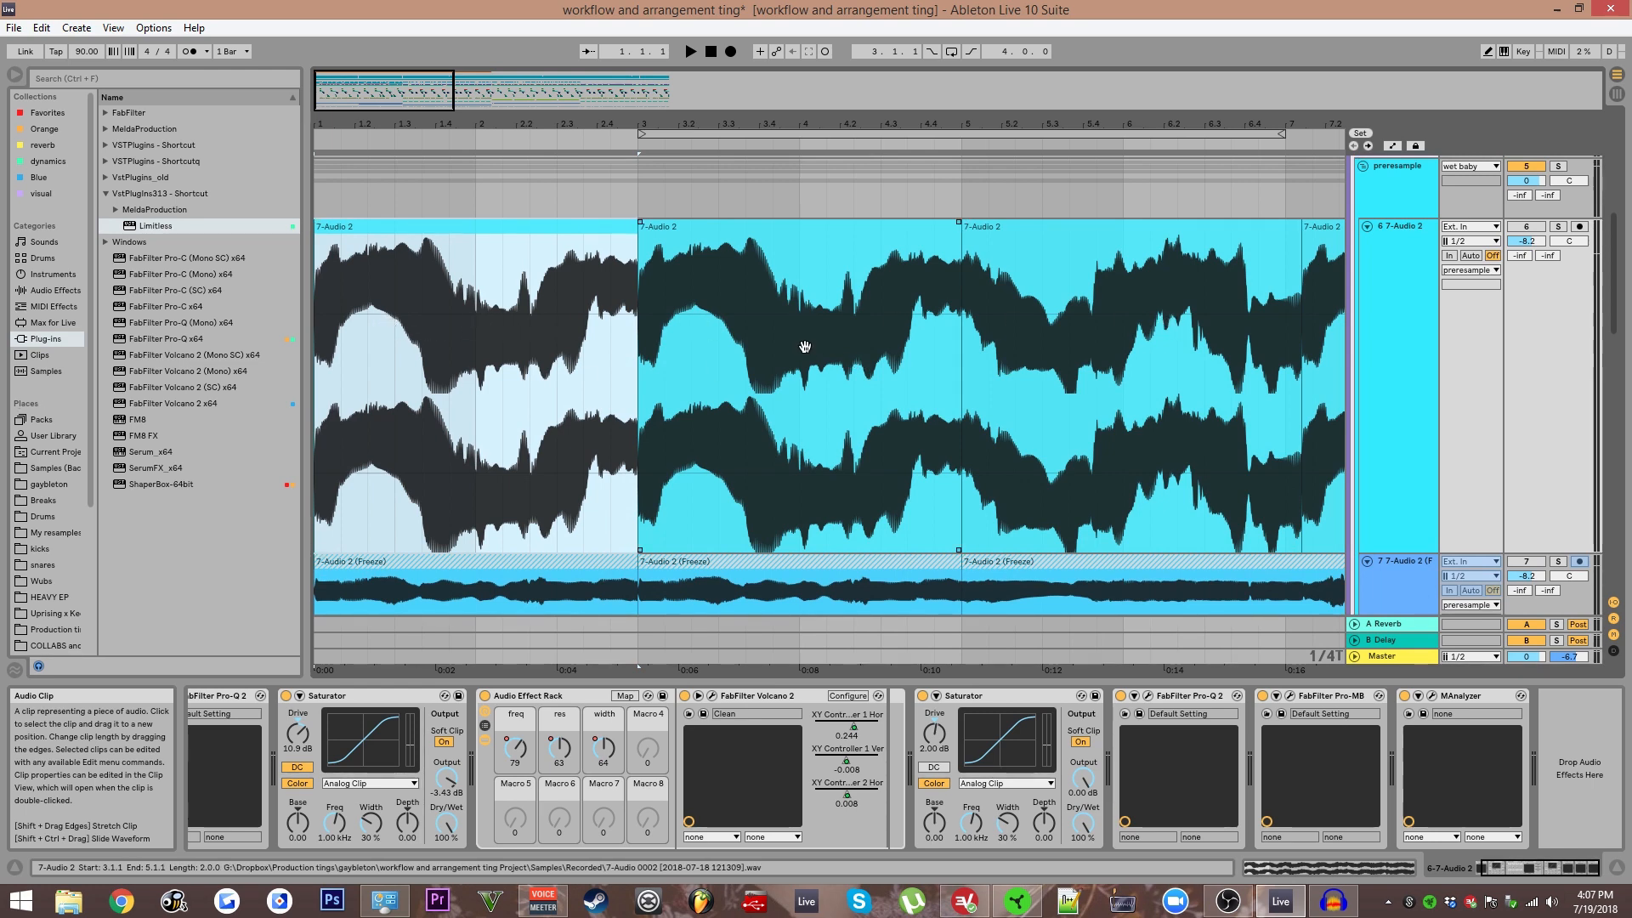
{"action": "scroll", "coordinate": [804, 347], "scroll_direction": "down", "scroll_amount": 2}
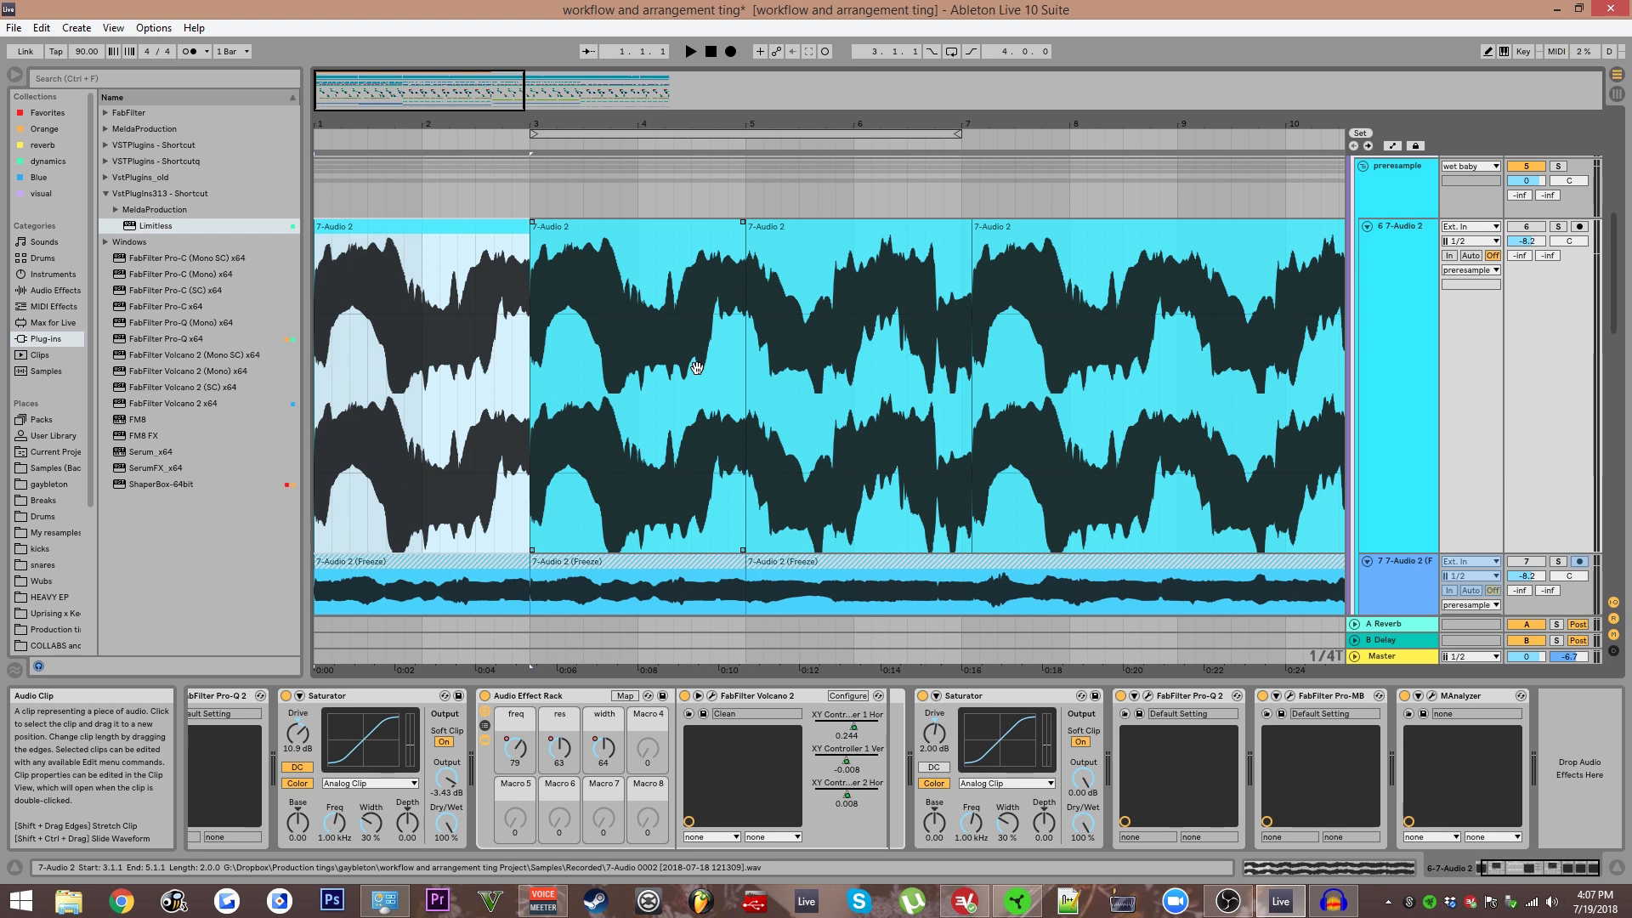
Solo the 6 7-Audio 2 track and play it from bar 1 with its automation lanes shown.
{"action": "scroll", "coordinate": [653, 345], "scroll_direction": "up", "scroll_amount": 2}
{"action": "left_click_drag", "start_coordinate": [637, 353], "coordinate": [799, 336]}
{"action": "left_click", "coordinate": [1559, 209]}
{"action": "key", "text": "space"}
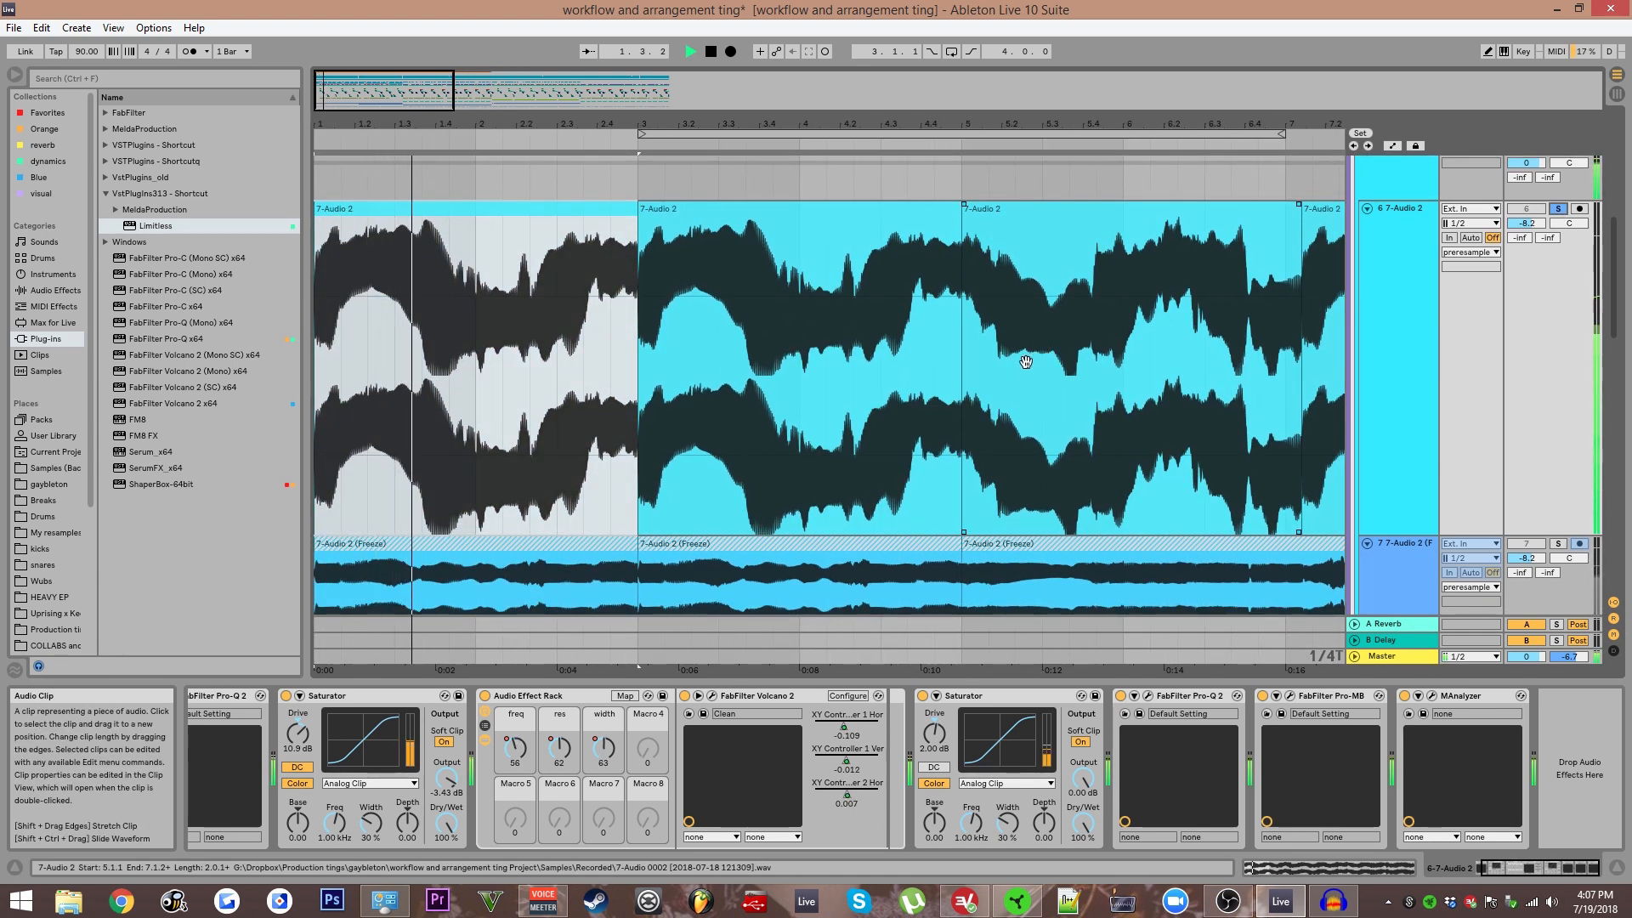
{"action": "key", "text": "a"}
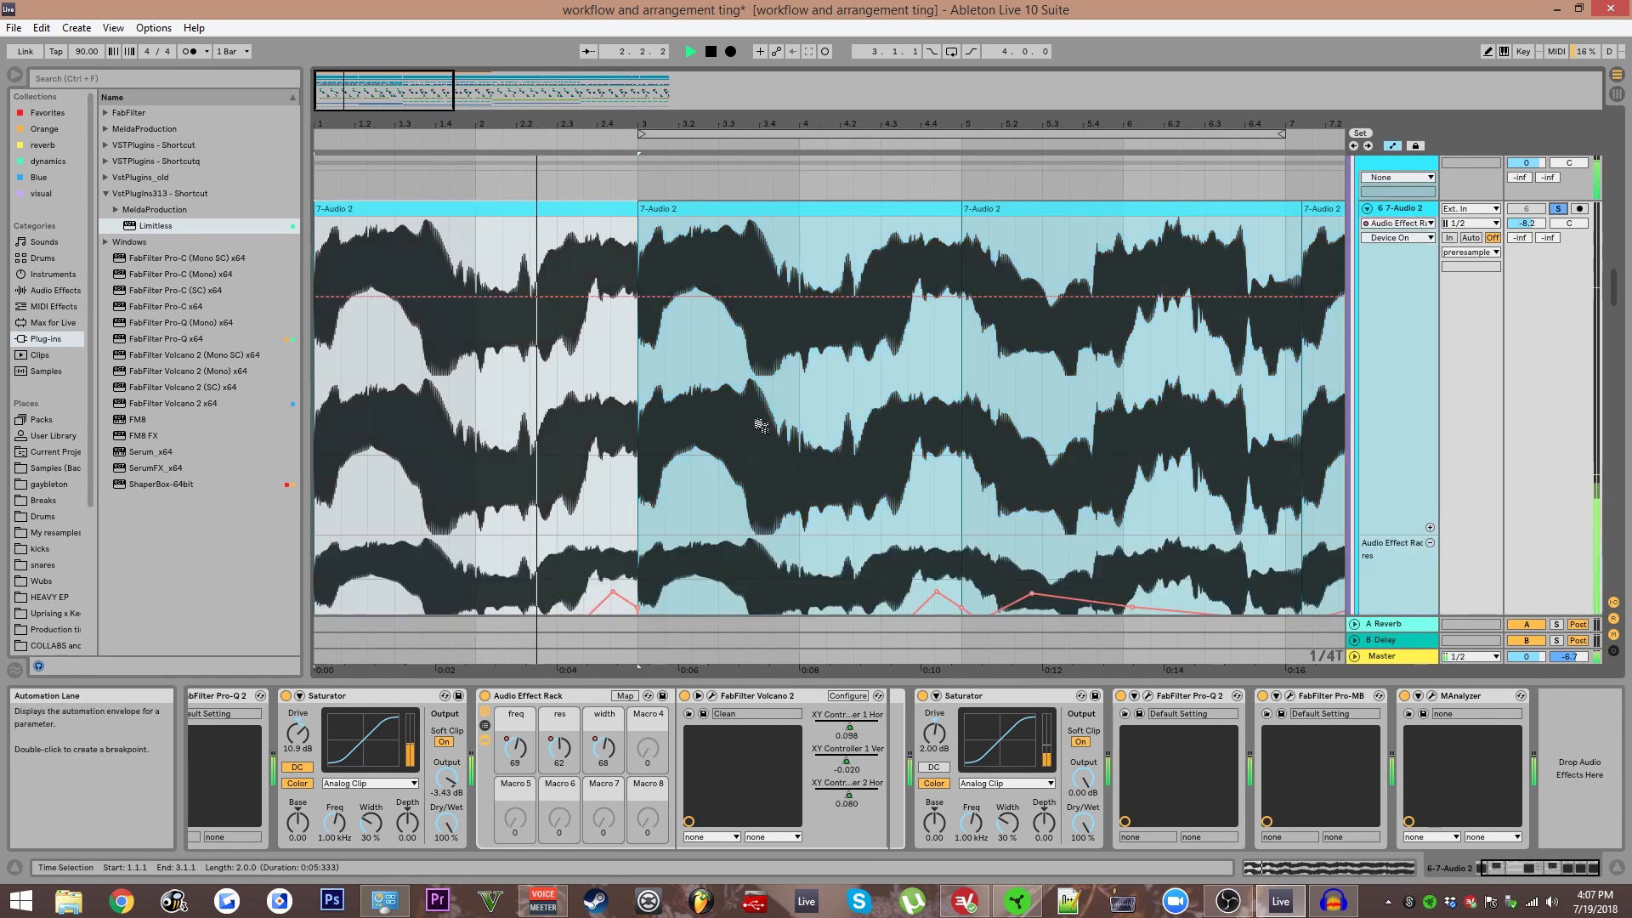
{"action": "scroll", "coordinate": [879, 246], "scroll_direction": "down", "scroll_amount": 3}
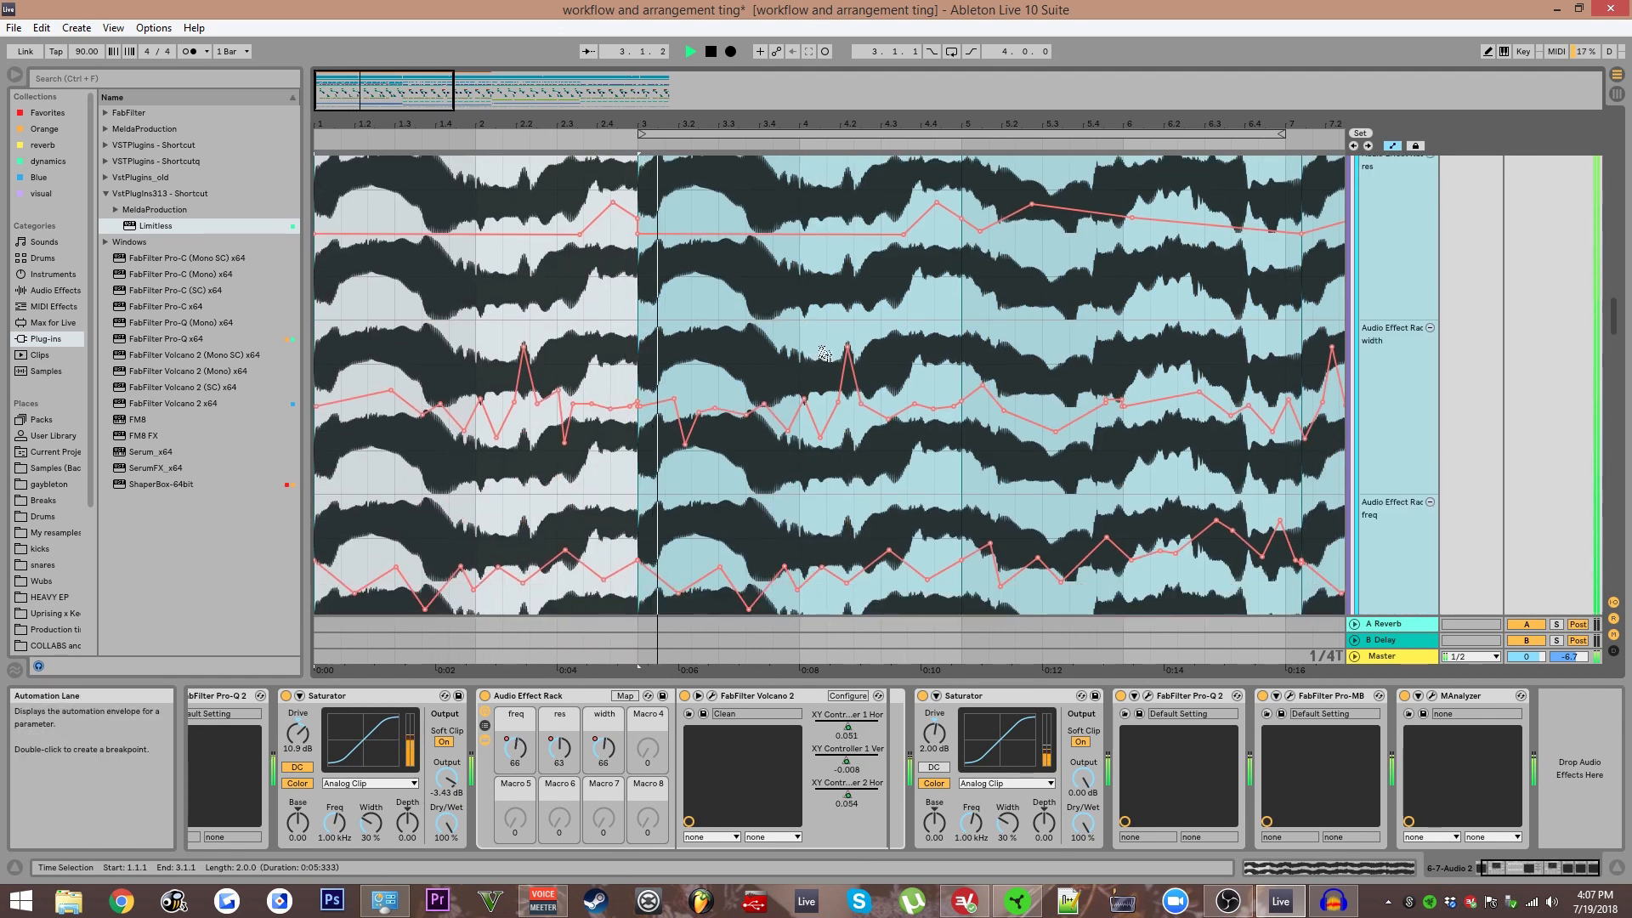
Open the FabFilter Volcano 2 plug-in window, stop playback and reposition the window so its XY controls are clear of the device chain.
{"action": "left_click", "coordinate": [716, 696]}
{"action": "key", "text": "space"}
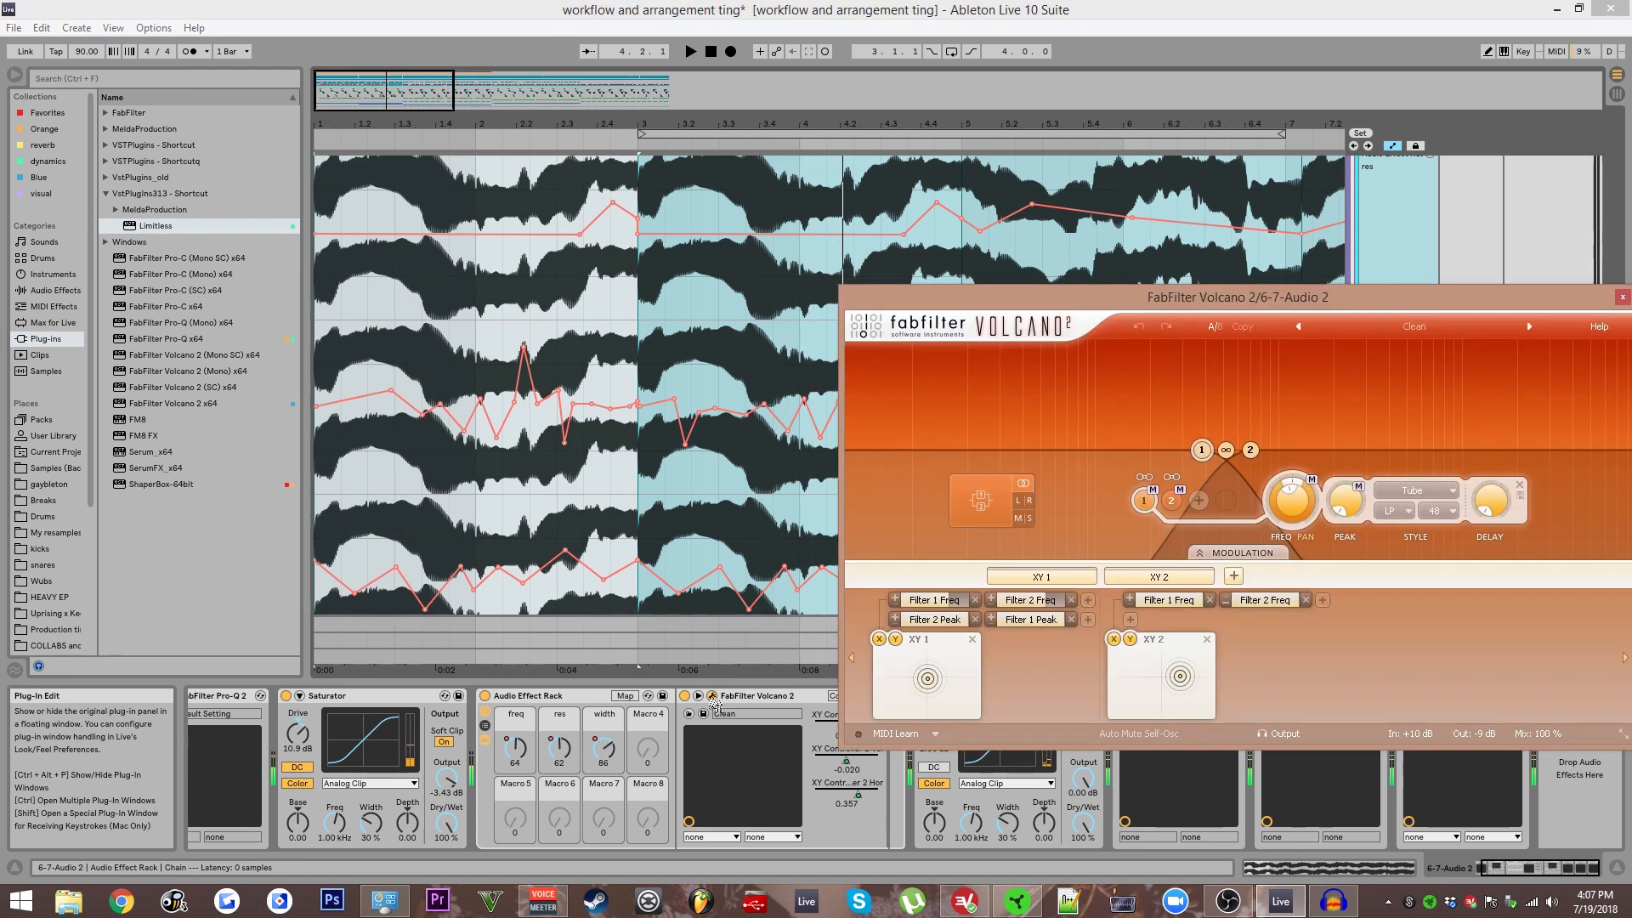
{"action": "left_click_drag", "start_coordinate": [1224, 306], "coordinate": [921, 232]}
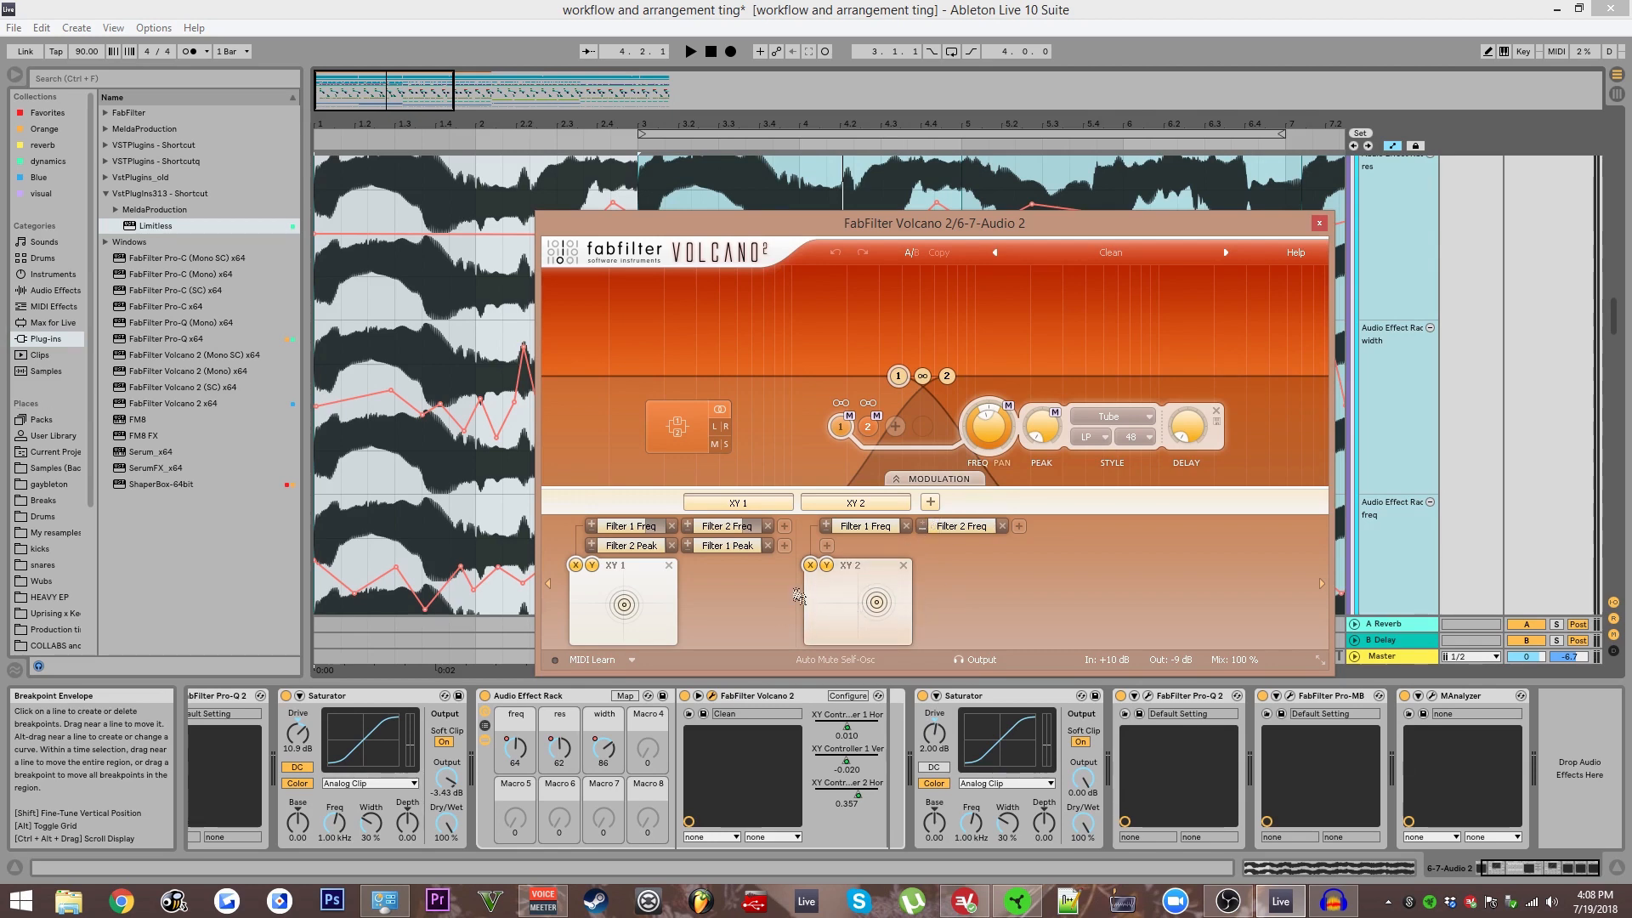
Close the FabFilter Volcano 2 window and play the soloed track from bar 1 with its width and freq automation in view, then stop playback.
{"action": "mouse_move", "coordinate": [968, 388]}
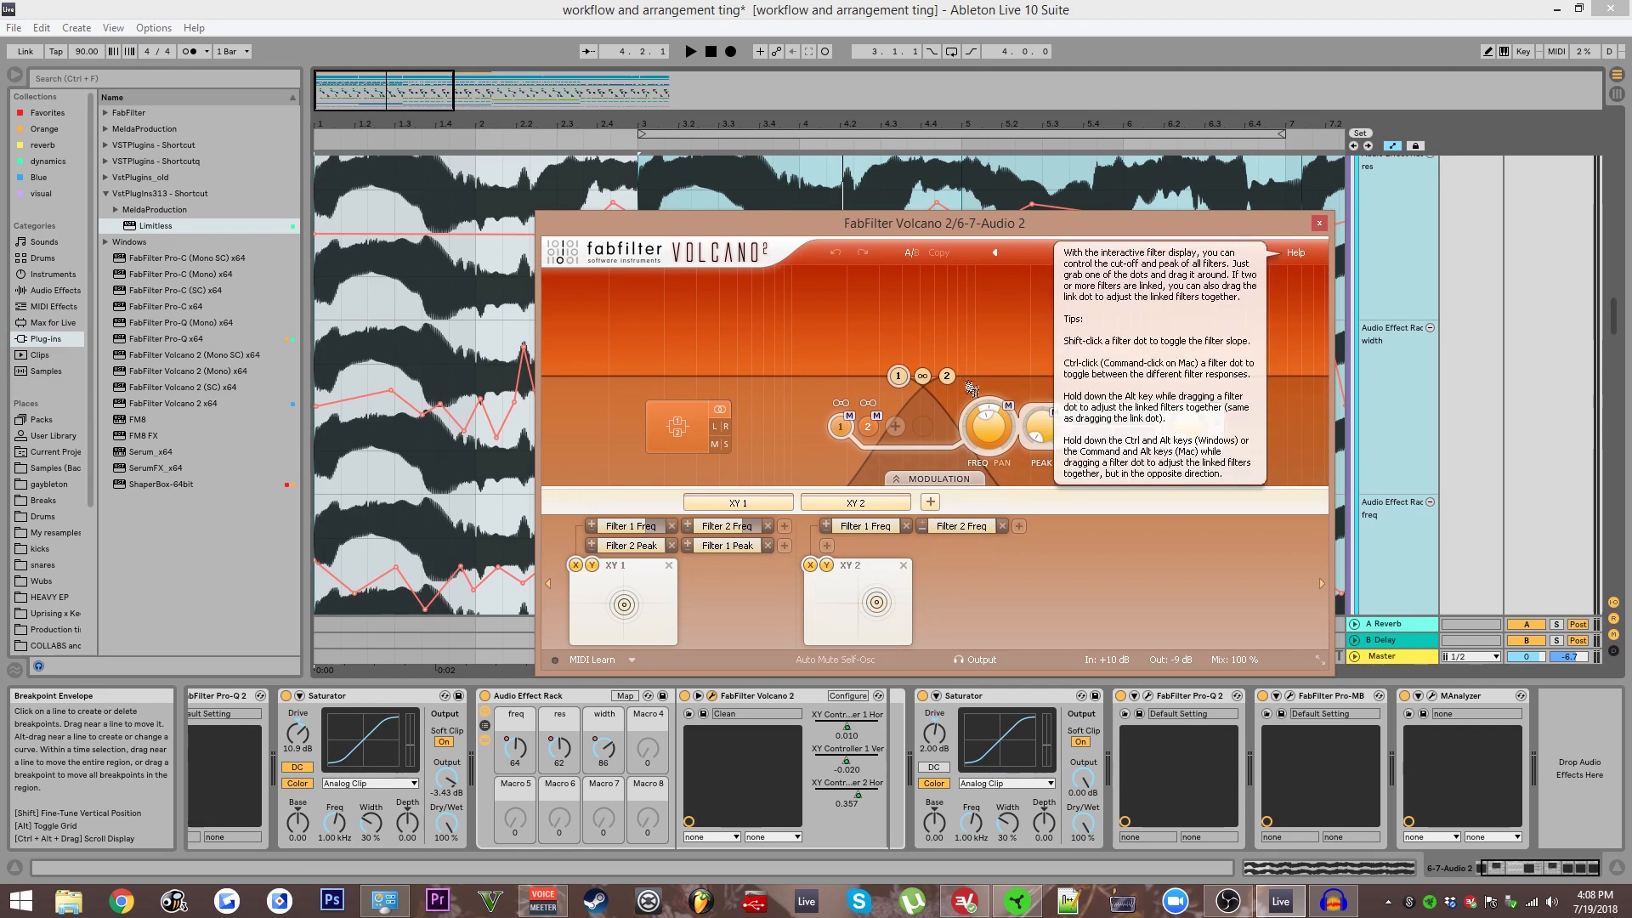
{"action": "left_click", "coordinate": [1319, 223]}
{"action": "key", "text": "space"}
{"action": "scroll", "coordinate": [478, 357], "scroll_direction": "up", "scroll_amount": 3}
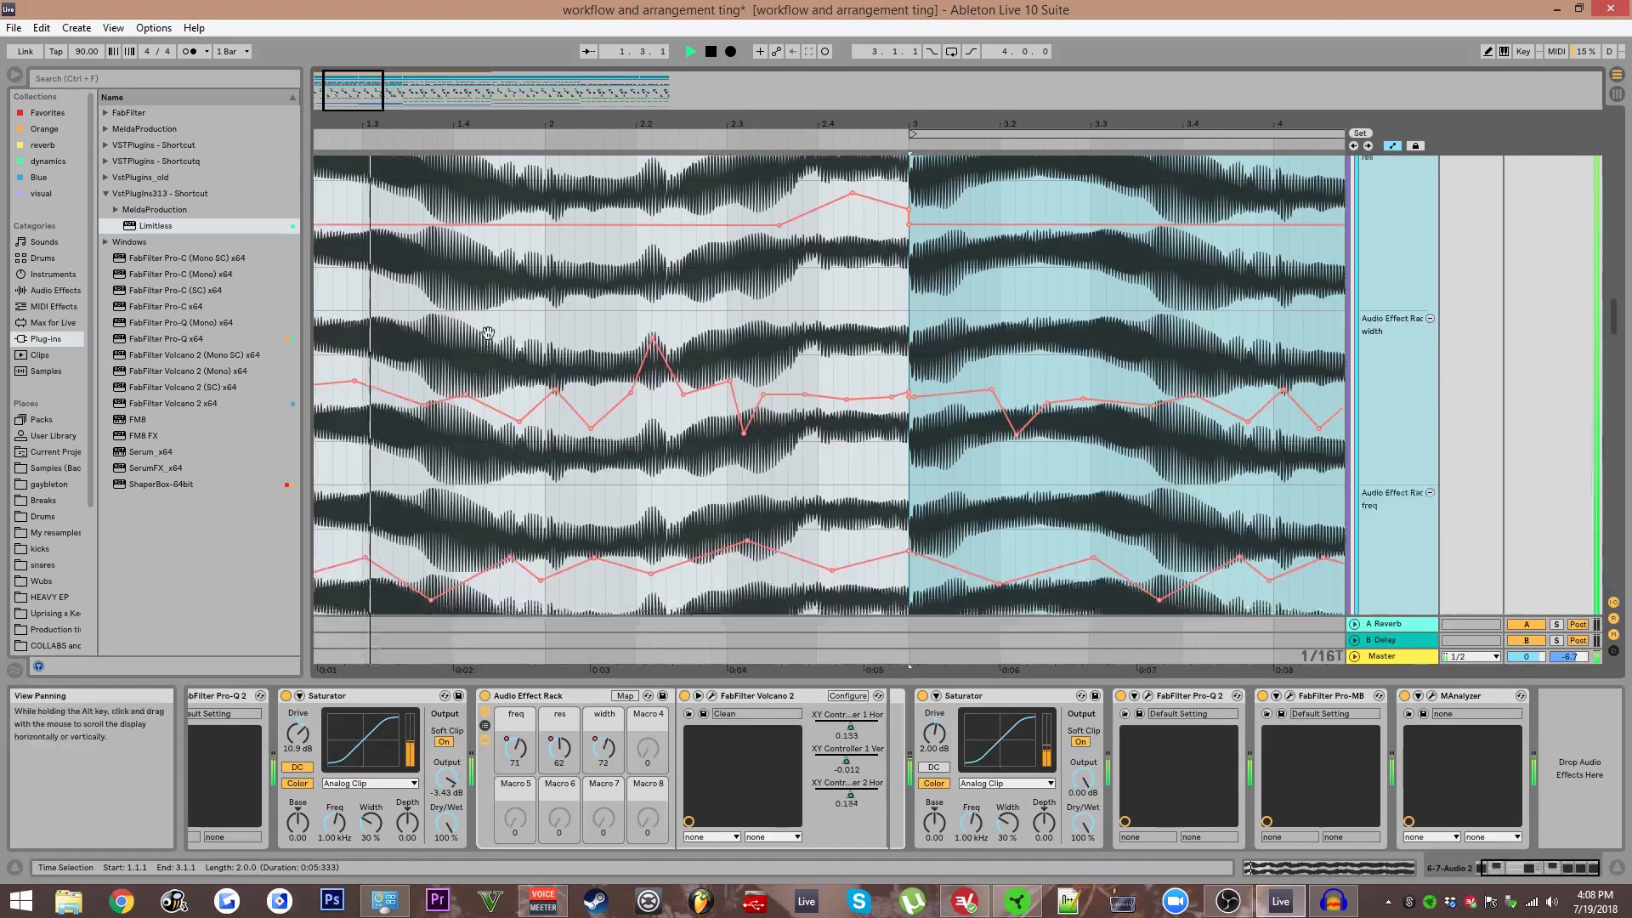
{"action": "left_click_drag", "start_coordinate": [484, 358], "coordinate": [463, 276]}
{"action": "scroll", "coordinate": [461, 287], "scroll_direction": "down", "scroll_amount": 3}
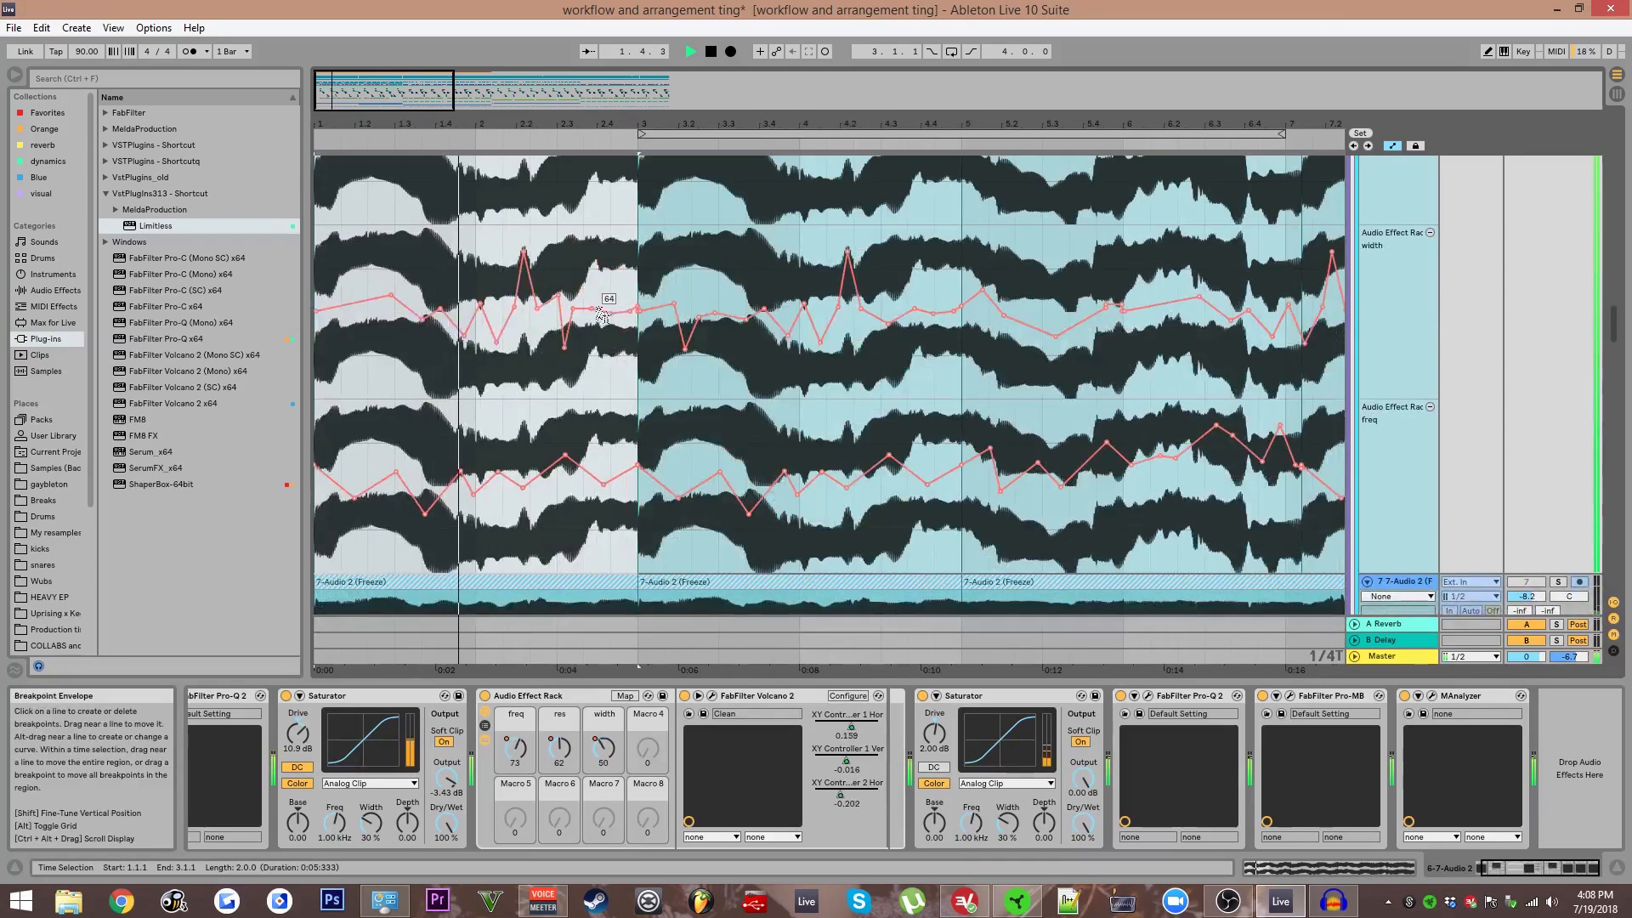
{"action": "left_click", "coordinate": [667, 280]}
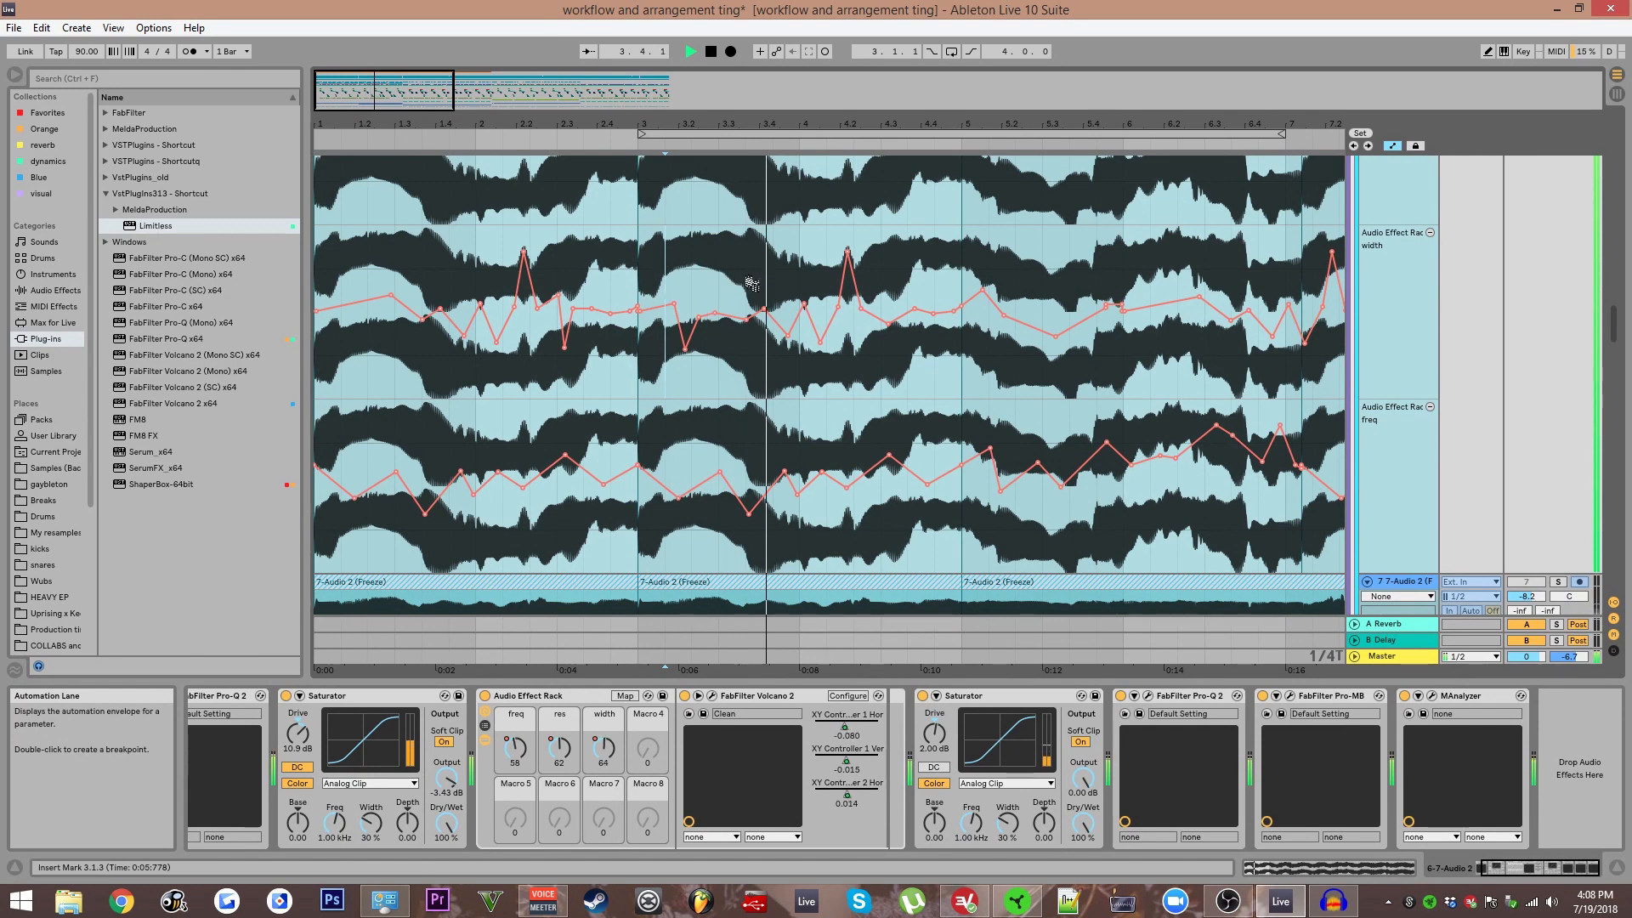
{"action": "left_click", "coordinate": [884, 273]}
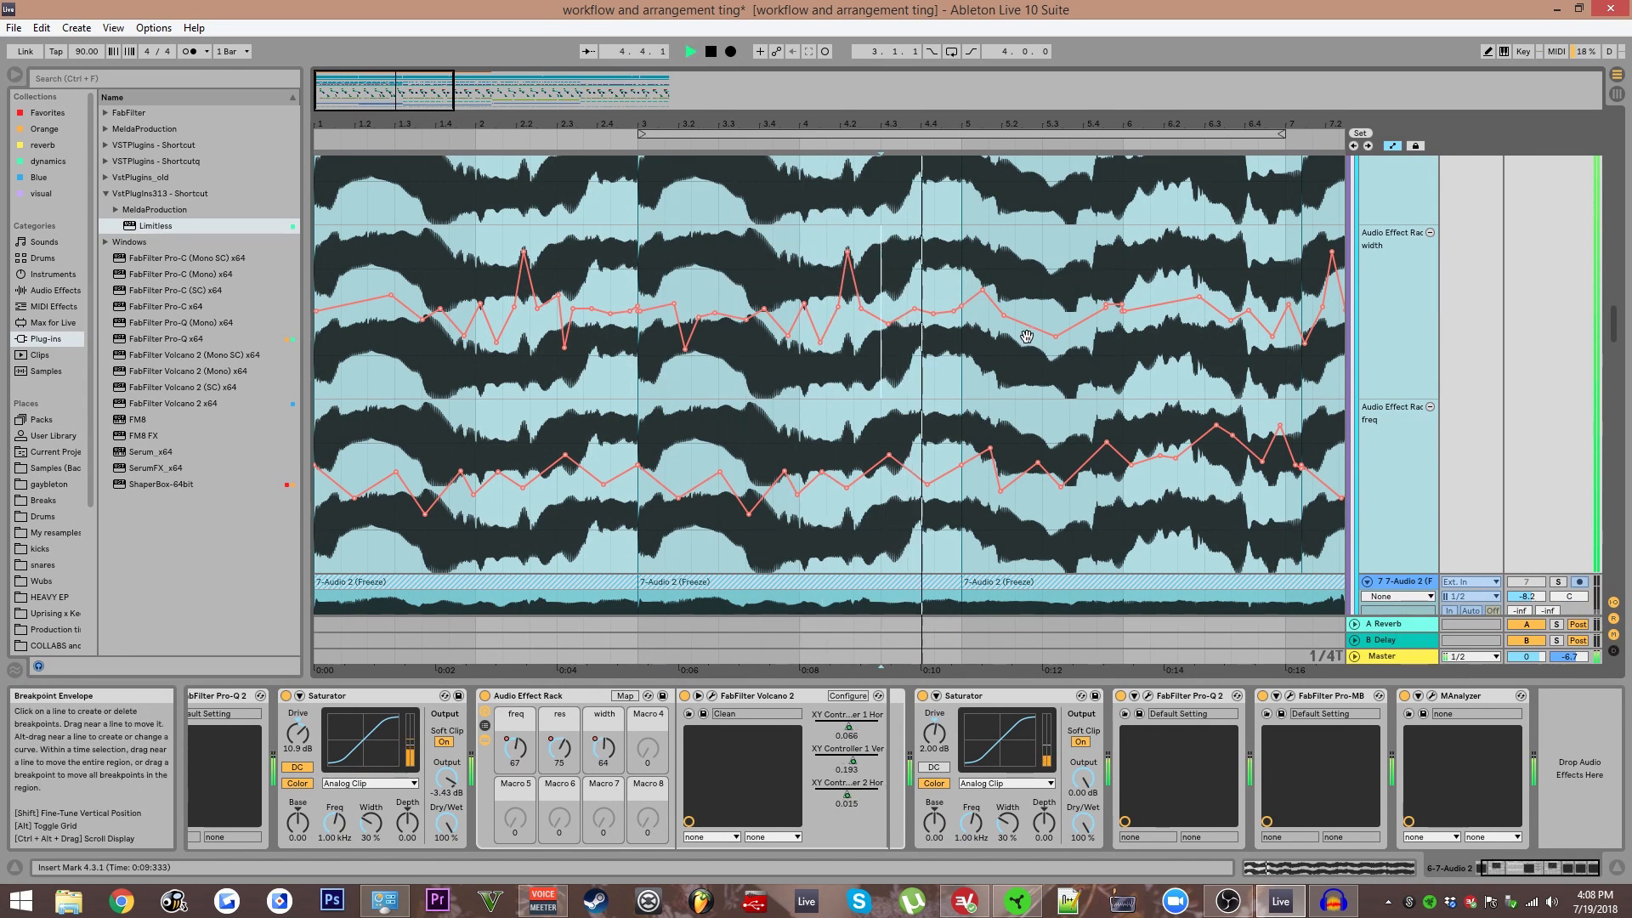
{"action": "left_click", "coordinate": [906, 317]}
{"action": "left_click_drag", "start_coordinate": [906, 318], "coordinate": [962, 714]}
{"action": "key", "text": "space"}
Hide the automation and fold the 6 7-Audio 2 track.
{"action": "left_click_drag", "start_coordinate": [921, 478], "coordinate": [944, 765]}
{"action": "left_click", "coordinate": [1366, 285]}
{"action": "key", "text": "a"}
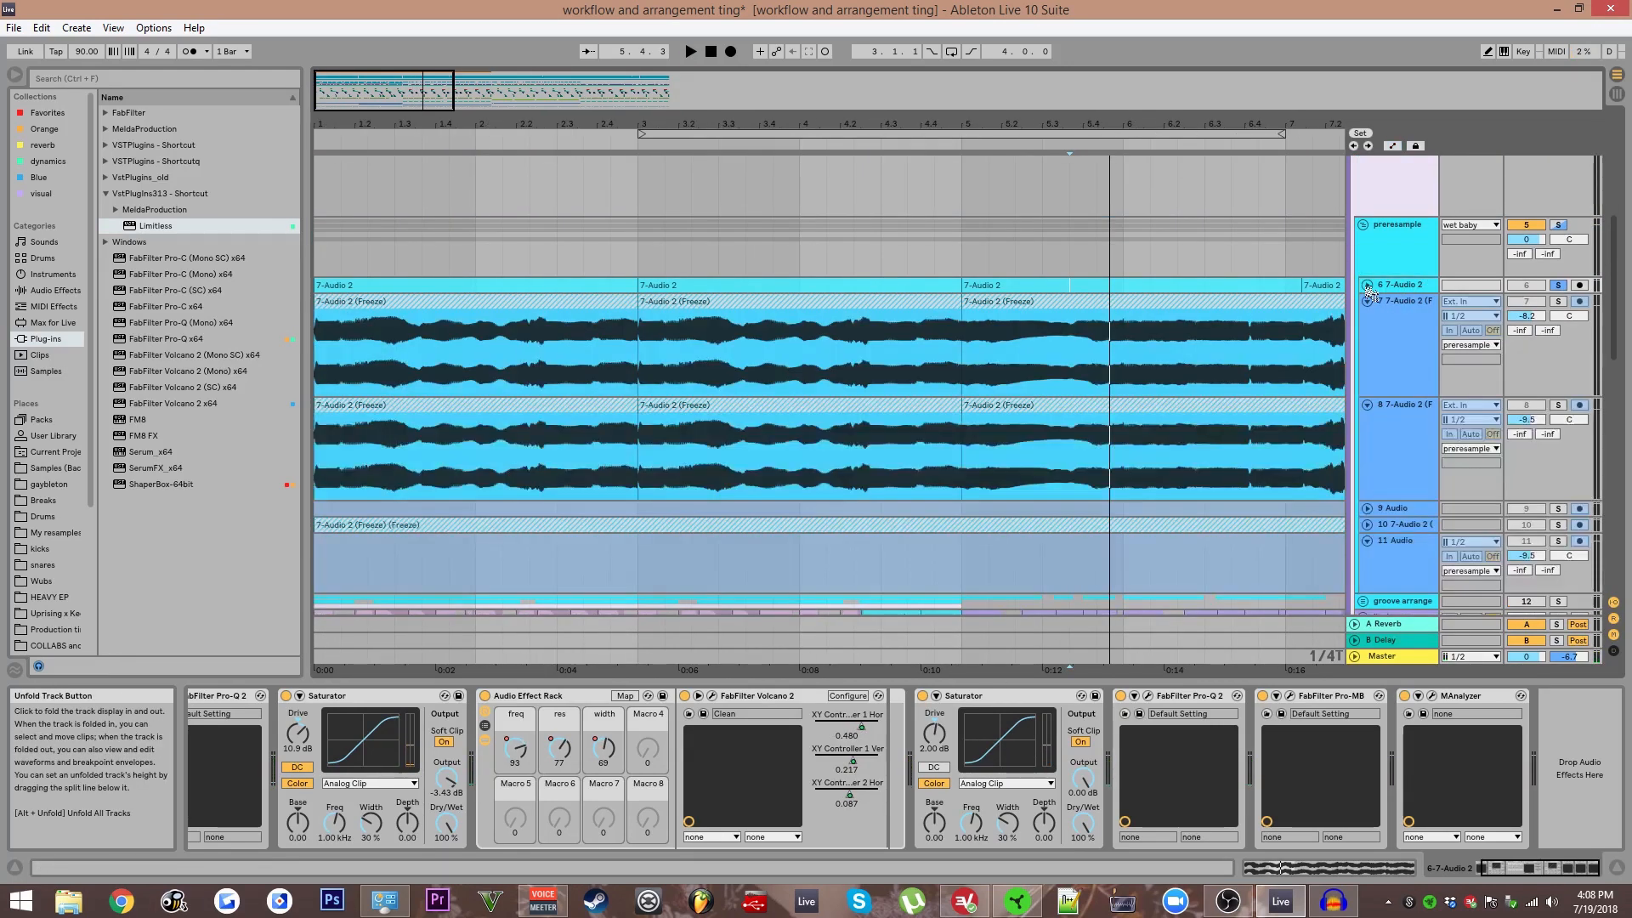
Freeze the 6 7-Audio 2 track with its full arrangement in view.
{"action": "scroll", "coordinate": [680, 299], "scroll_direction": "down", "scroll_amount": 2}
{"action": "left_click_drag", "start_coordinate": [521, 333], "coordinate": [527, 392]}
{"action": "scroll", "coordinate": [531, 343], "scroll_direction": "down", "scroll_amount": 1}
{"action": "scroll", "coordinate": [531, 343], "scroll_direction": "down", "scroll_amount": 2}
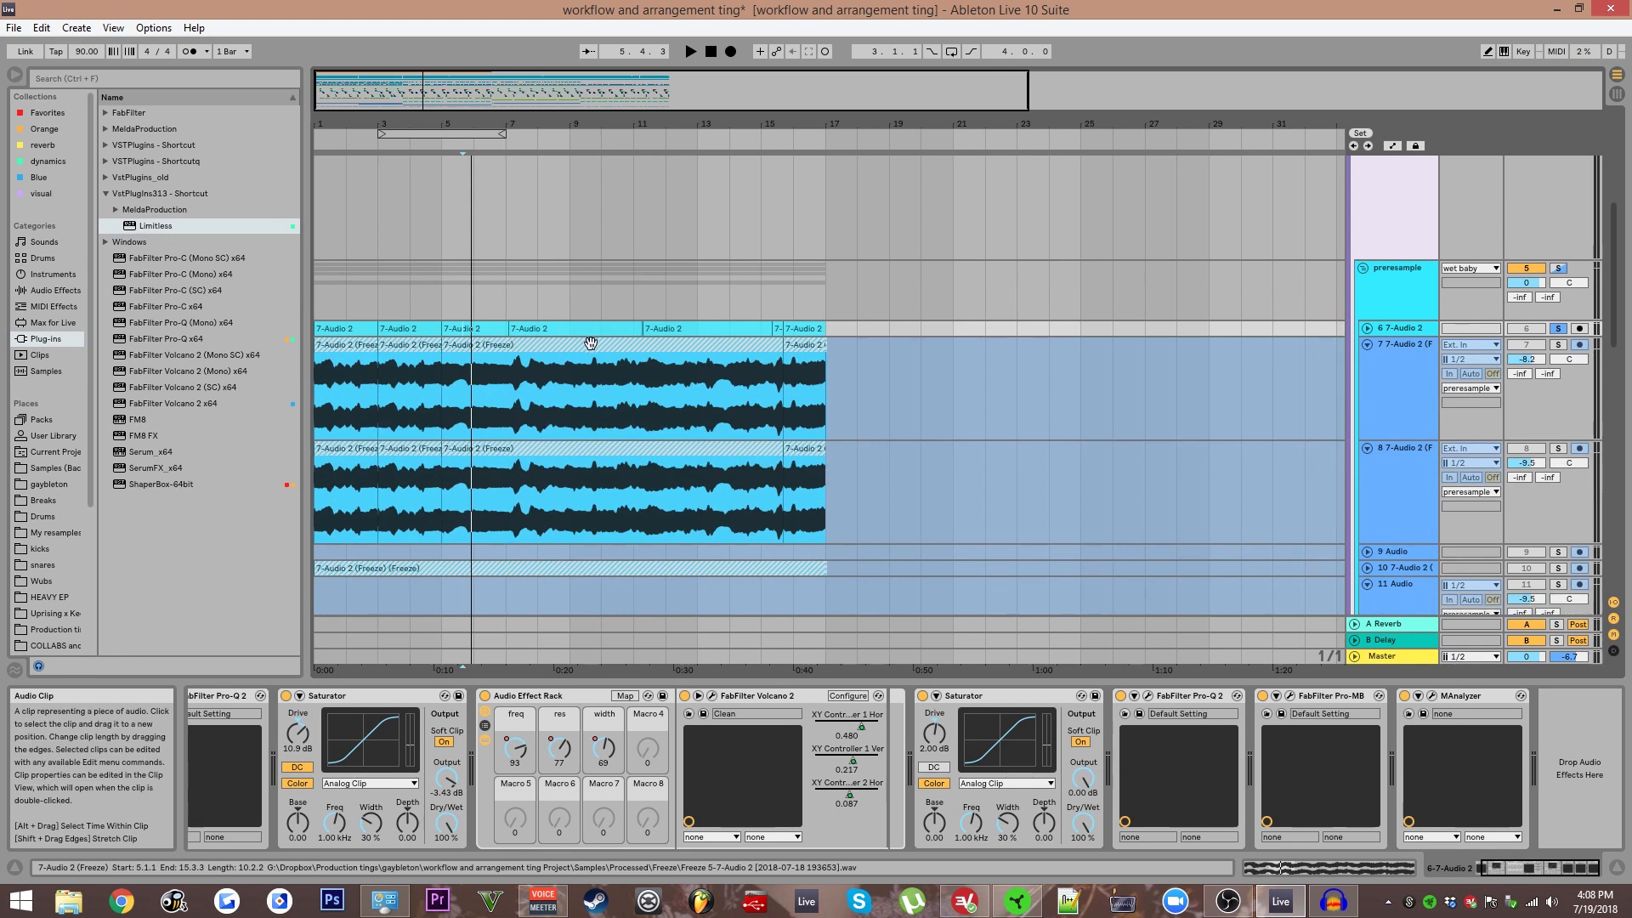
{"action": "right_click", "coordinate": [1417, 343]}
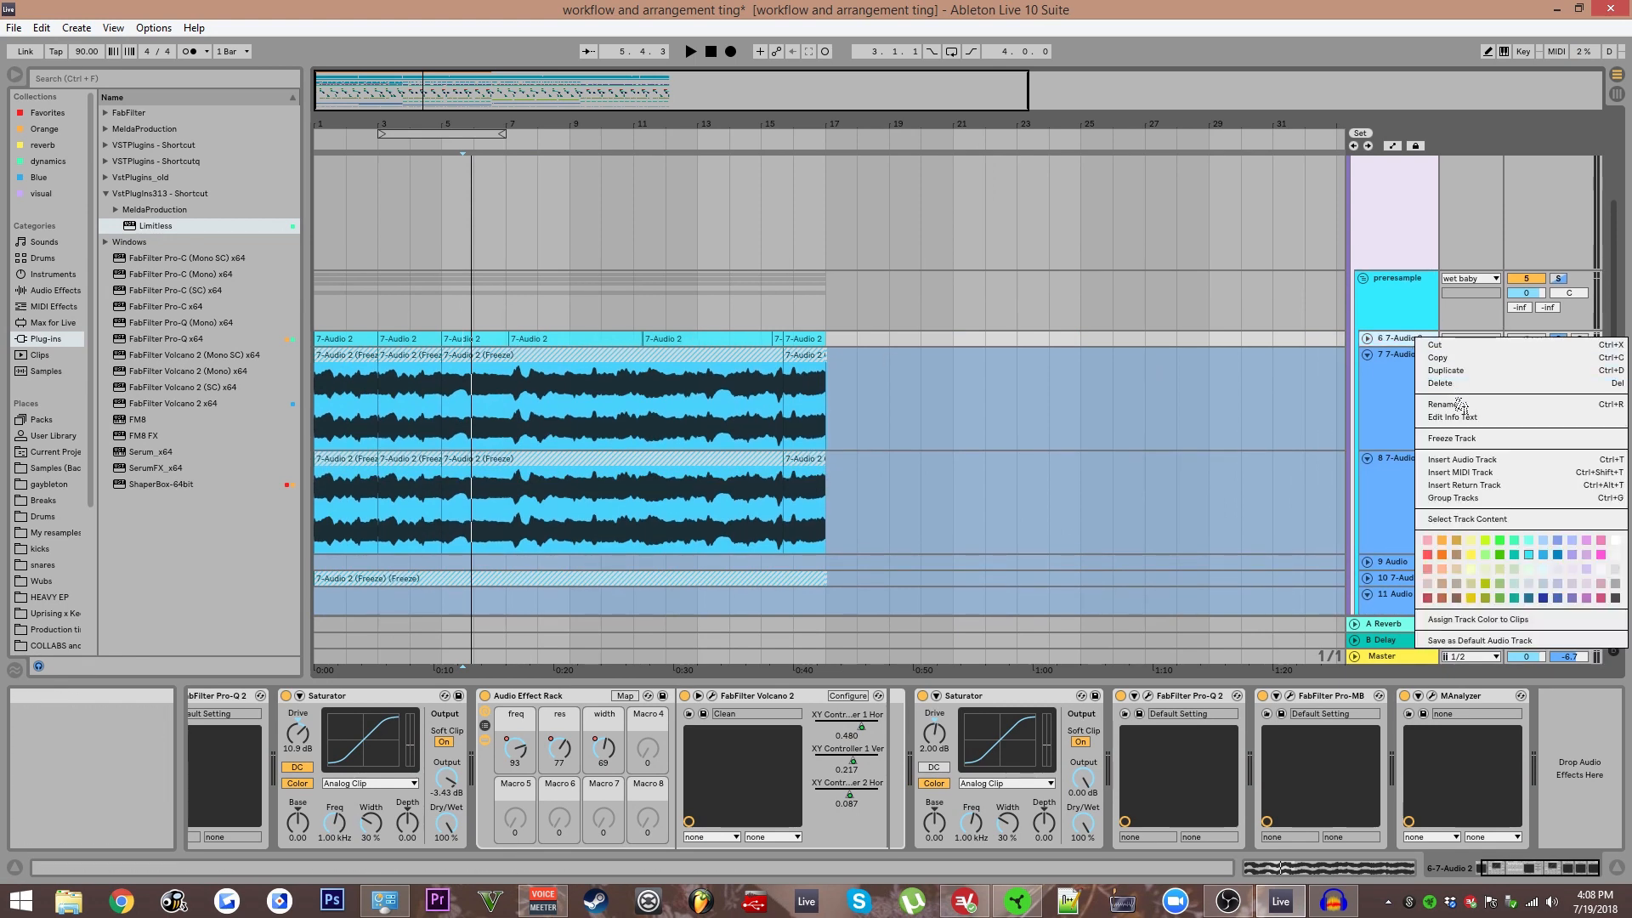
{"action": "left_click", "coordinate": [1452, 439]}
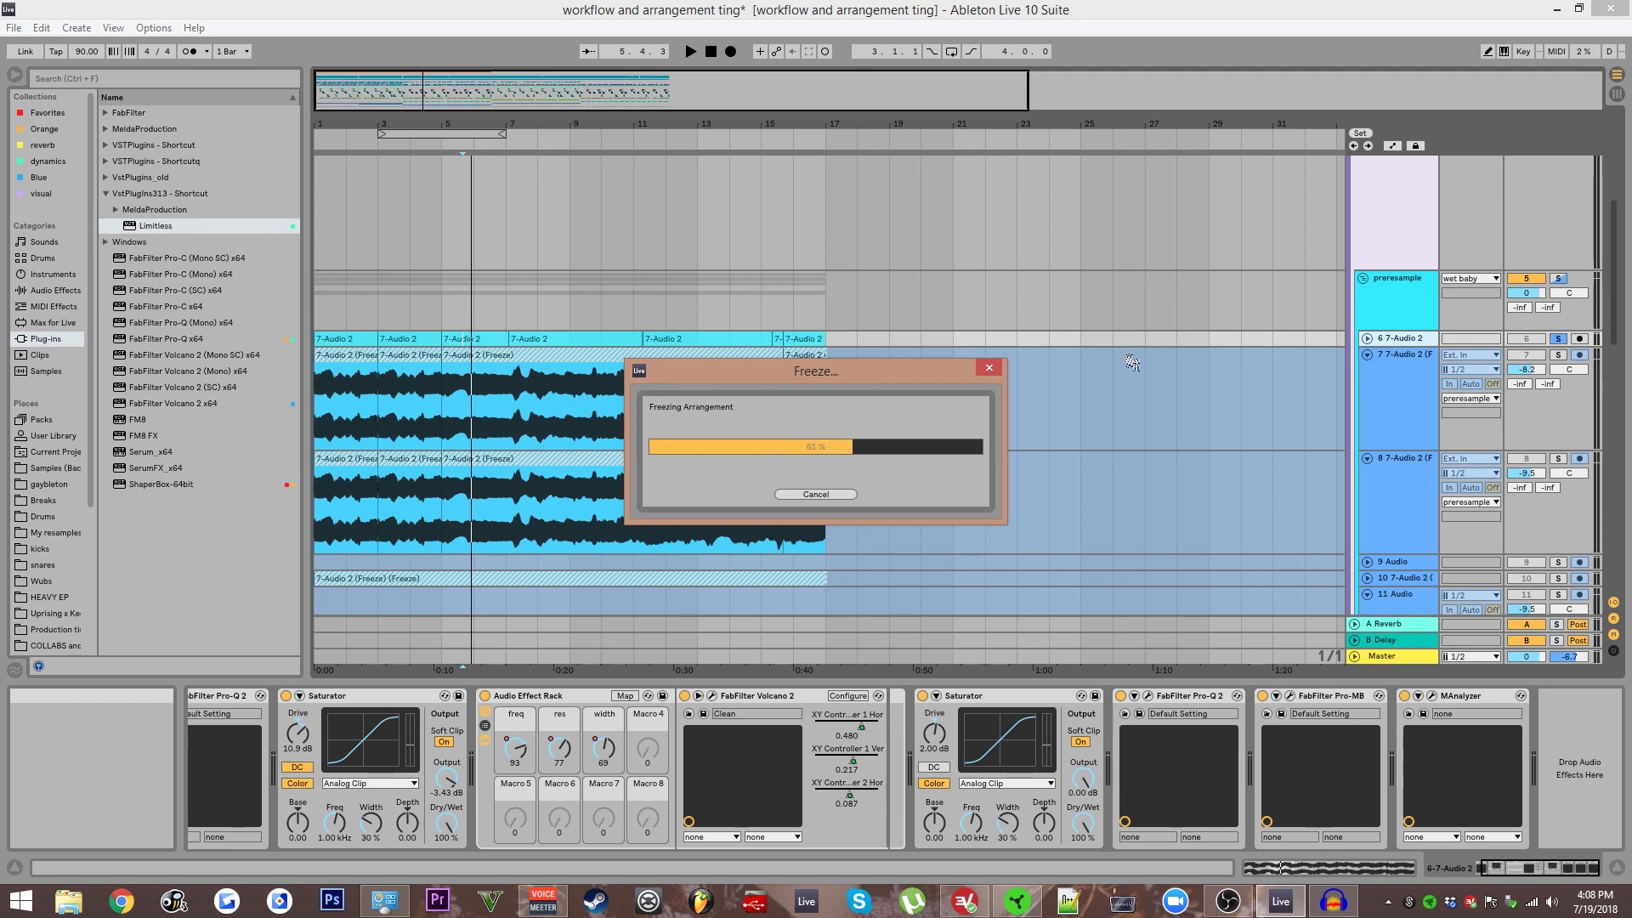
Unfreeze the 7 7-Audio 2 track and select its first clip, spanning bars 1 to 3.
{"action": "left_click", "coordinate": [1390, 392]}
{"action": "right_click", "coordinate": [1407, 377]}
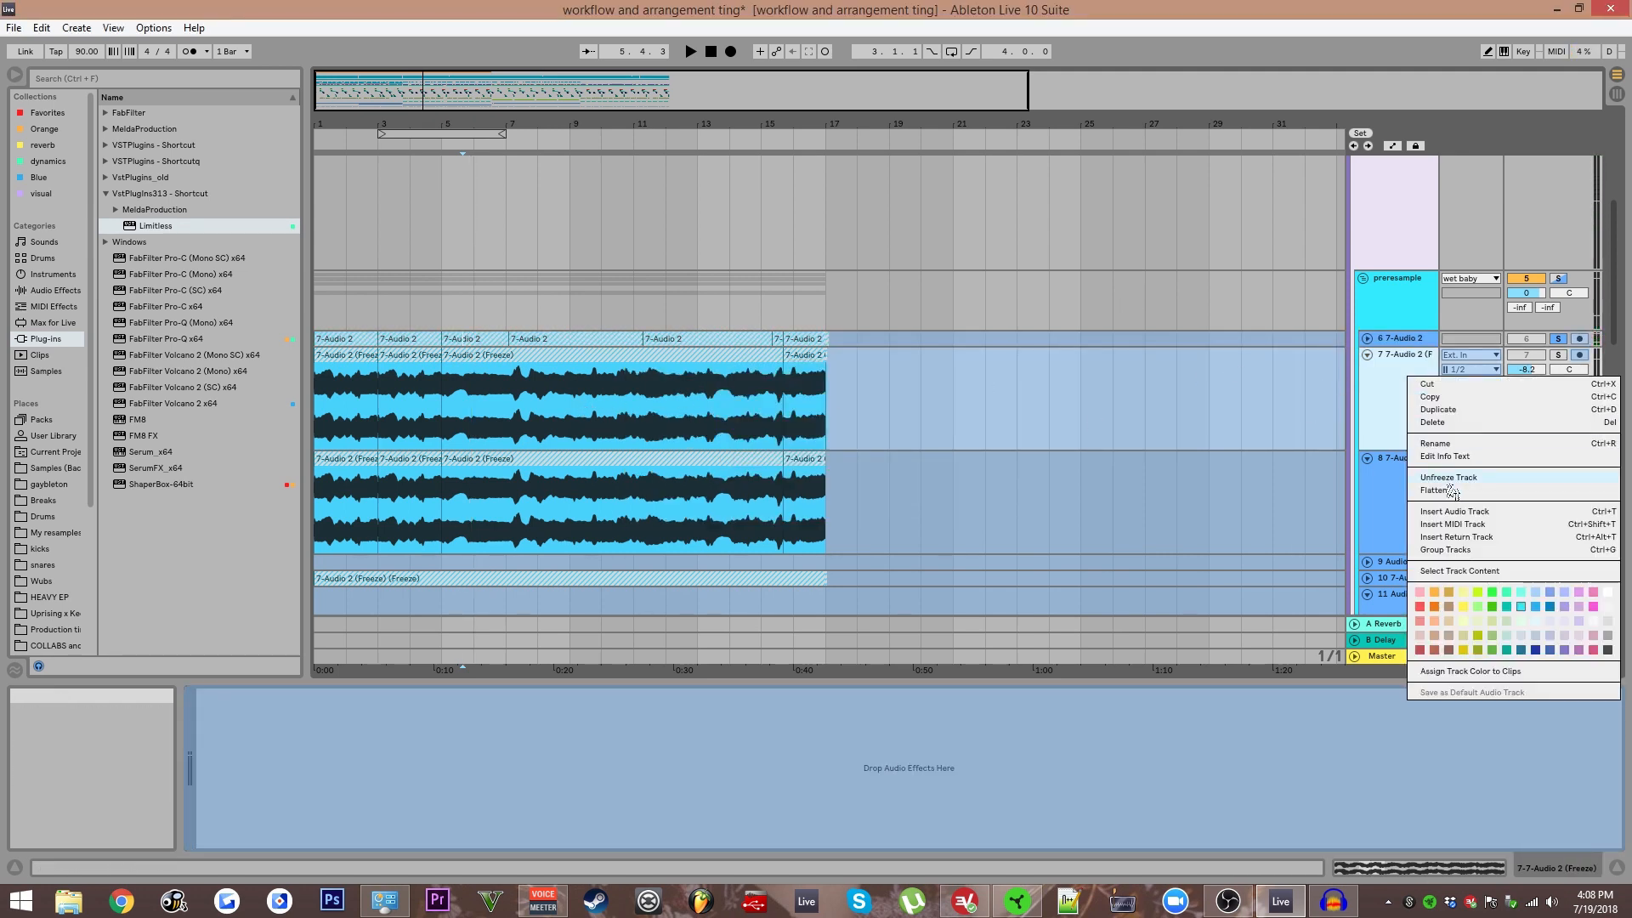
{"action": "left_click", "coordinate": [1450, 478]}
{"action": "scroll", "coordinate": [361, 368], "scroll_direction": "up", "scroll_amount": 4}
{"action": "left_click_drag", "start_coordinate": [362, 370], "coordinate": [799, 383]}
{"action": "left_click", "coordinate": [415, 368]}
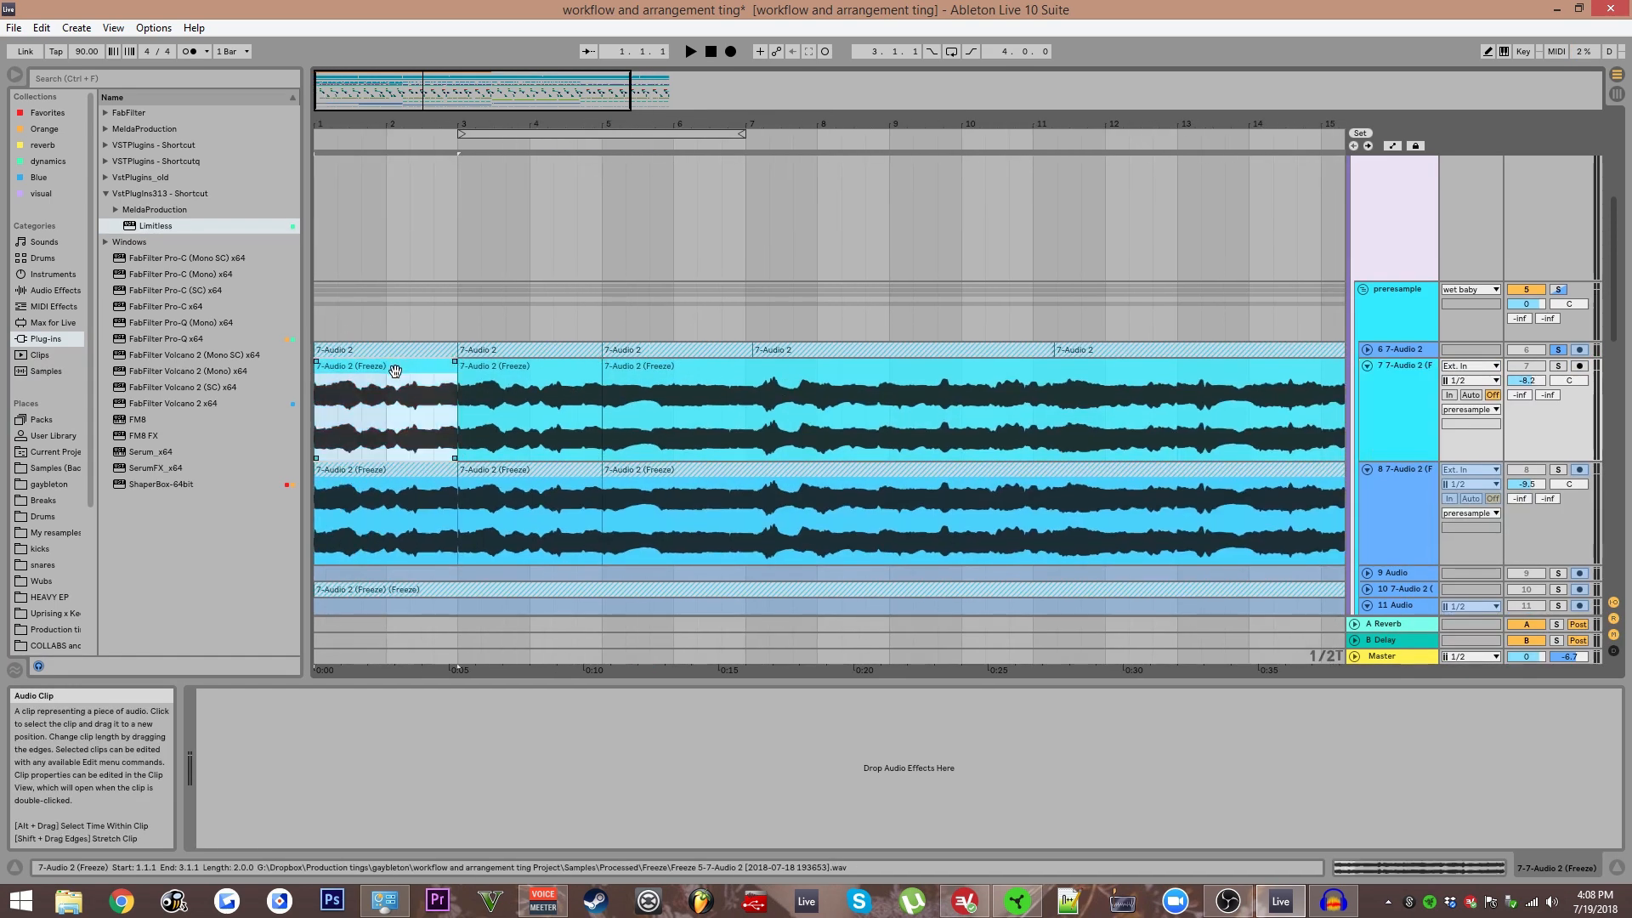
Enlarge the 7 7-Audio 2 track, solo it and play its resampled clips, then stop playback.
{"action": "scroll", "coordinate": [408, 394], "scroll_direction": "up", "scroll_amount": 3}
{"action": "scroll", "coordinate": [408, 394], "scroll_direction": "up", "scroll_amount": 1}
{"action": "left_click_drag", "start_coordinate": [451, 402], "coordinate": [1521, 421]}
{"action": "key", "text": "ctrl+z"}
{"action": "left_click", "coordinate": [1559, 366]}
{"action": "key", "text": "space"}
{"action": "left_click", "coordinate": [477, 447]}
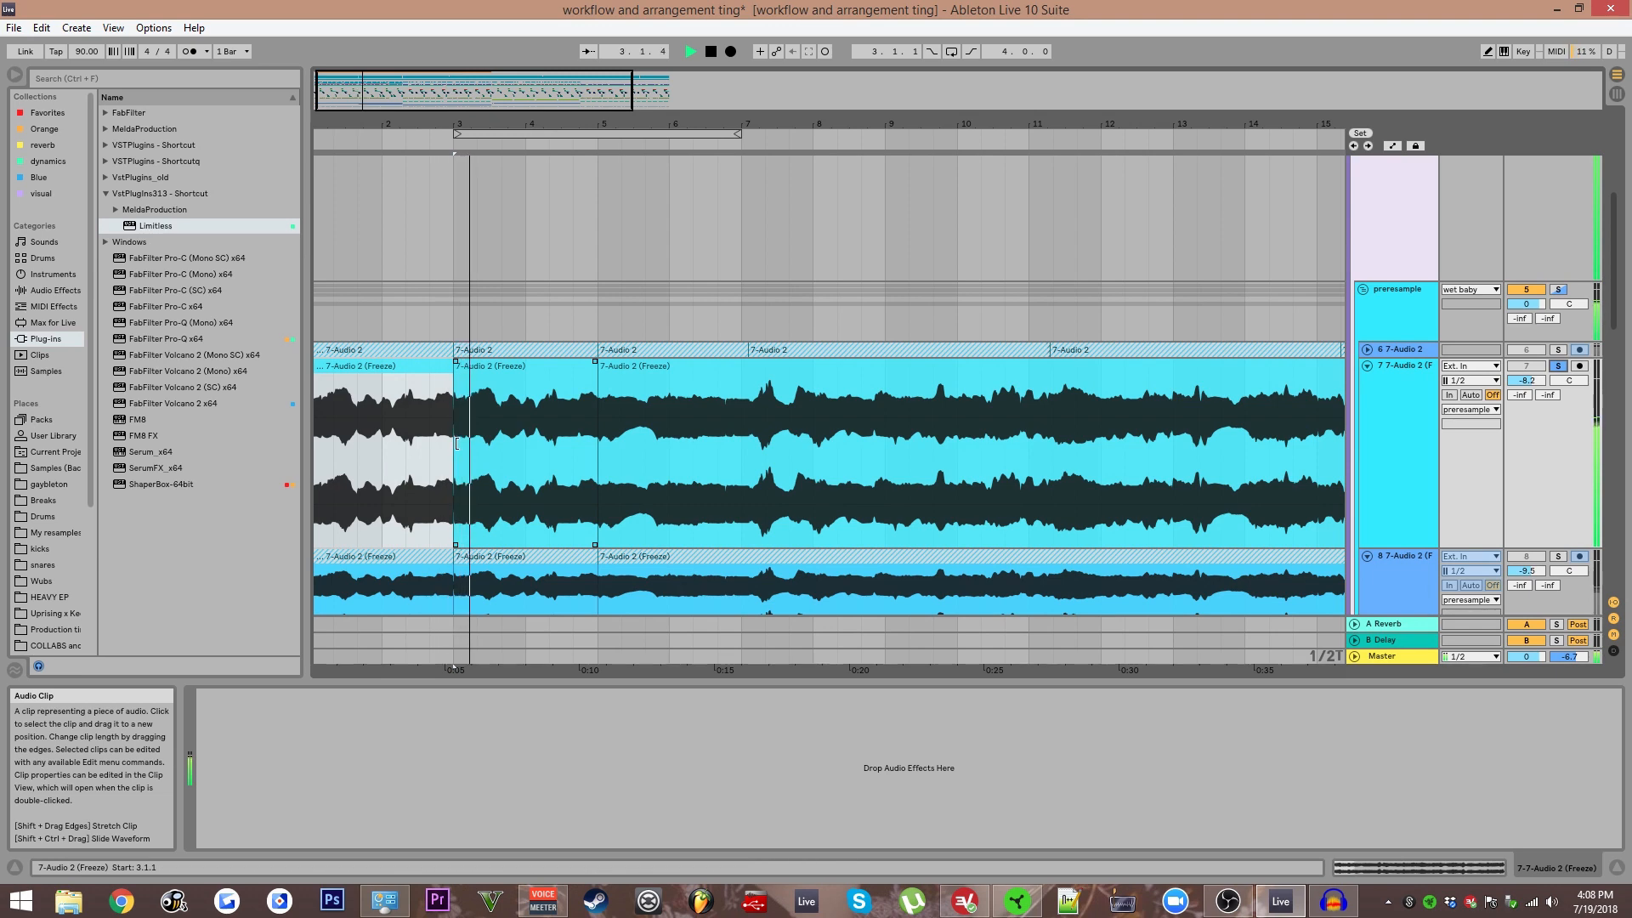
{"action": "scroll", "coordinate": [464, 440], "scroll_direction": "up", "scroll_amount": 4}
{"action": "left_click_drag", "start_coordinate": [536, 393], "coordinate": [699, 364]}
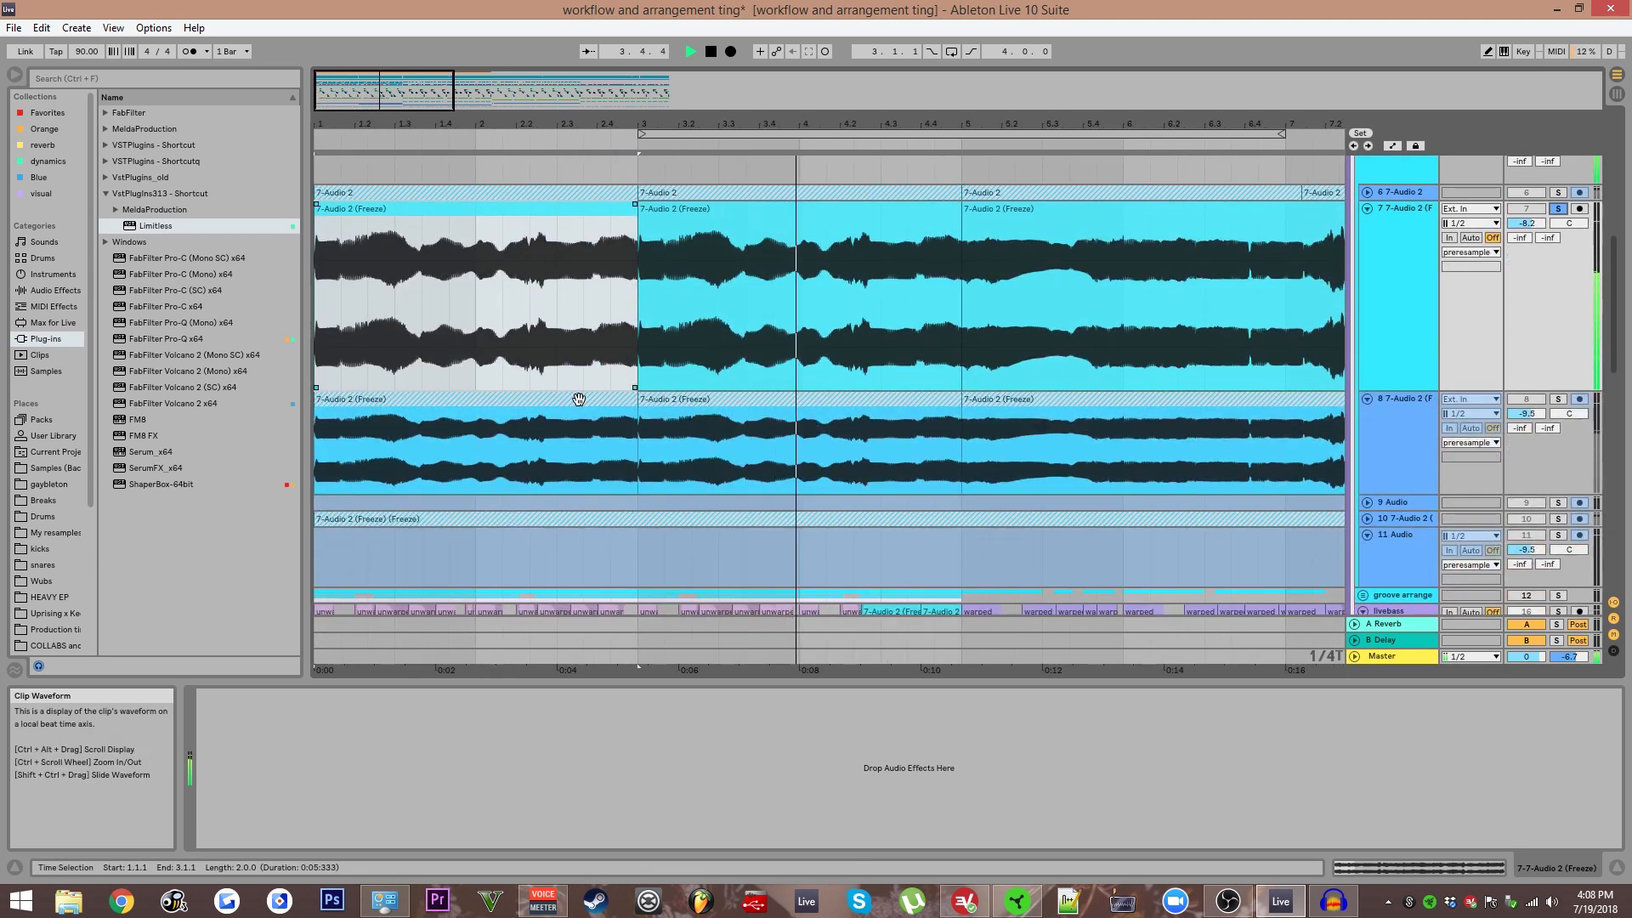
{"action": "key", "text": "space"}
Unfold the groove arrange group, unfreeze its frics track and select that track's first clip.
{"action": "left_click", "coordinate": [608, 393]}
{"action": "scroll", "coordinate": [1219, 421], "scroll_direction": "down", "scroll_amount": 5}
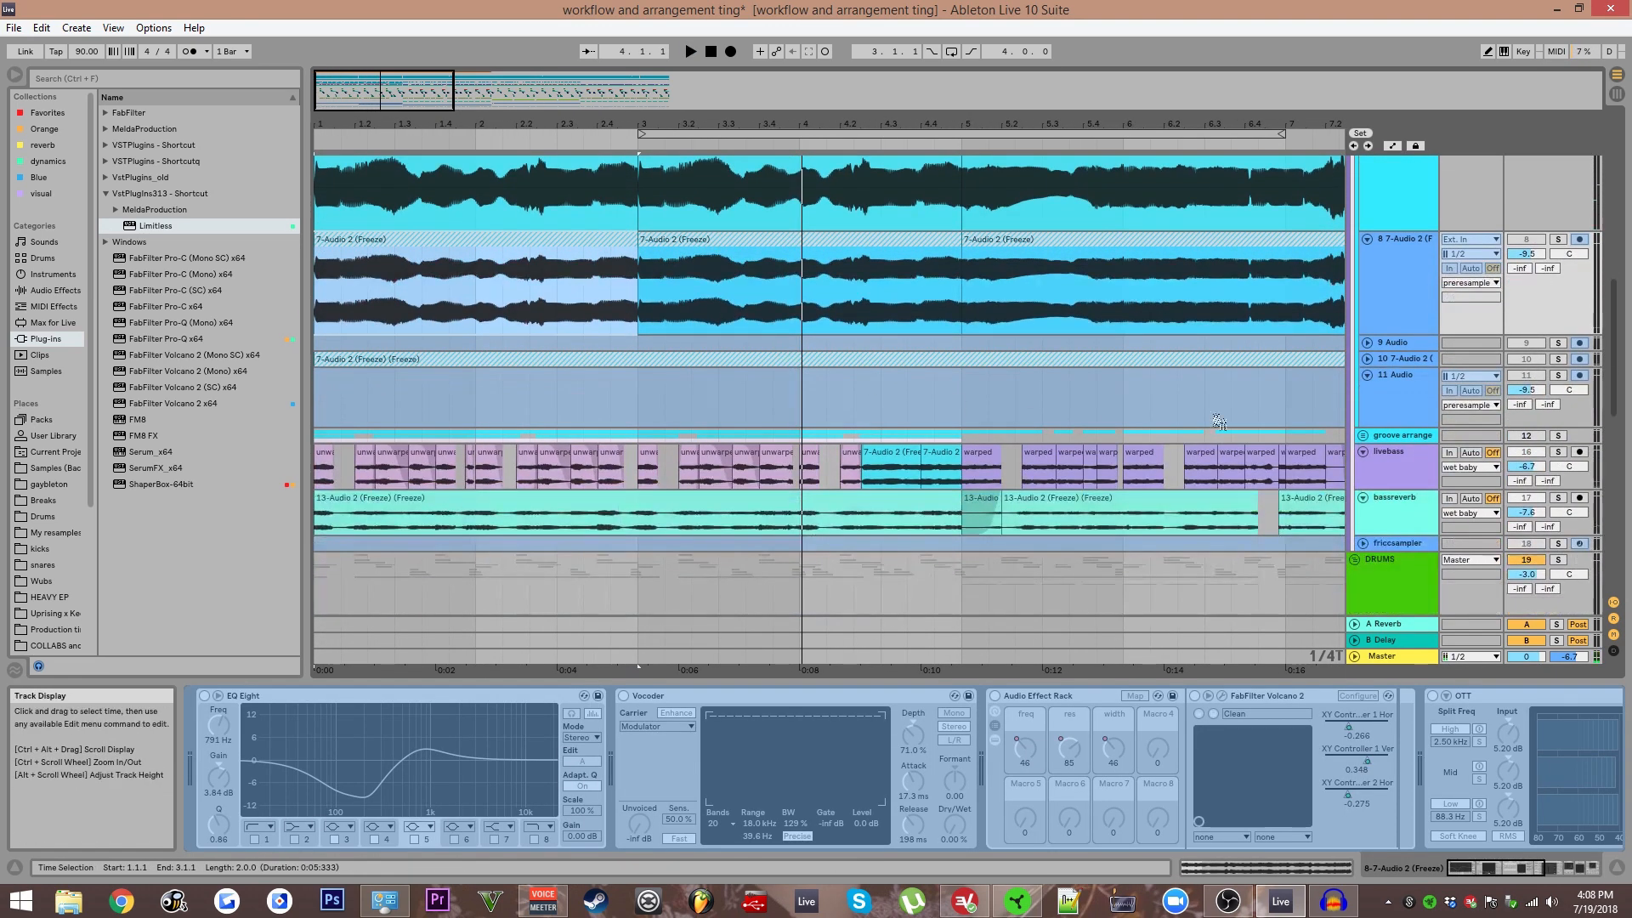
{"action": "scroll", "coordinate": [1219, 381], "scroll_direction": "down", "scroll_amount": 3}
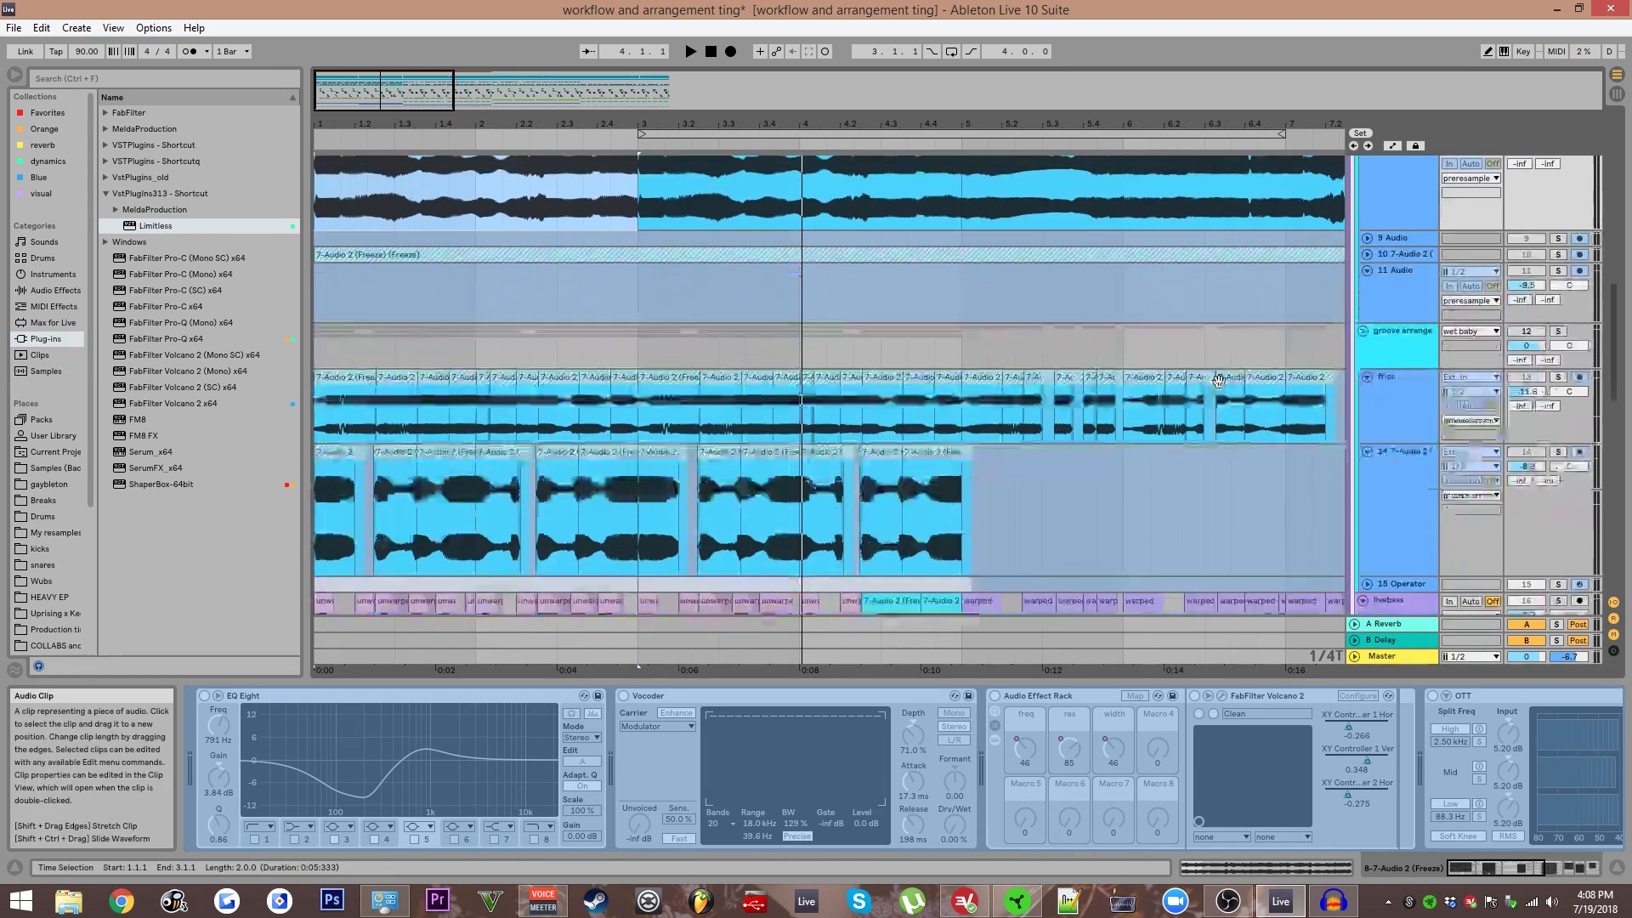
{"action": "left_click", "coordinate": [1379, 405]}
{"action": "right_click", "coordinate": [1409, 407]}
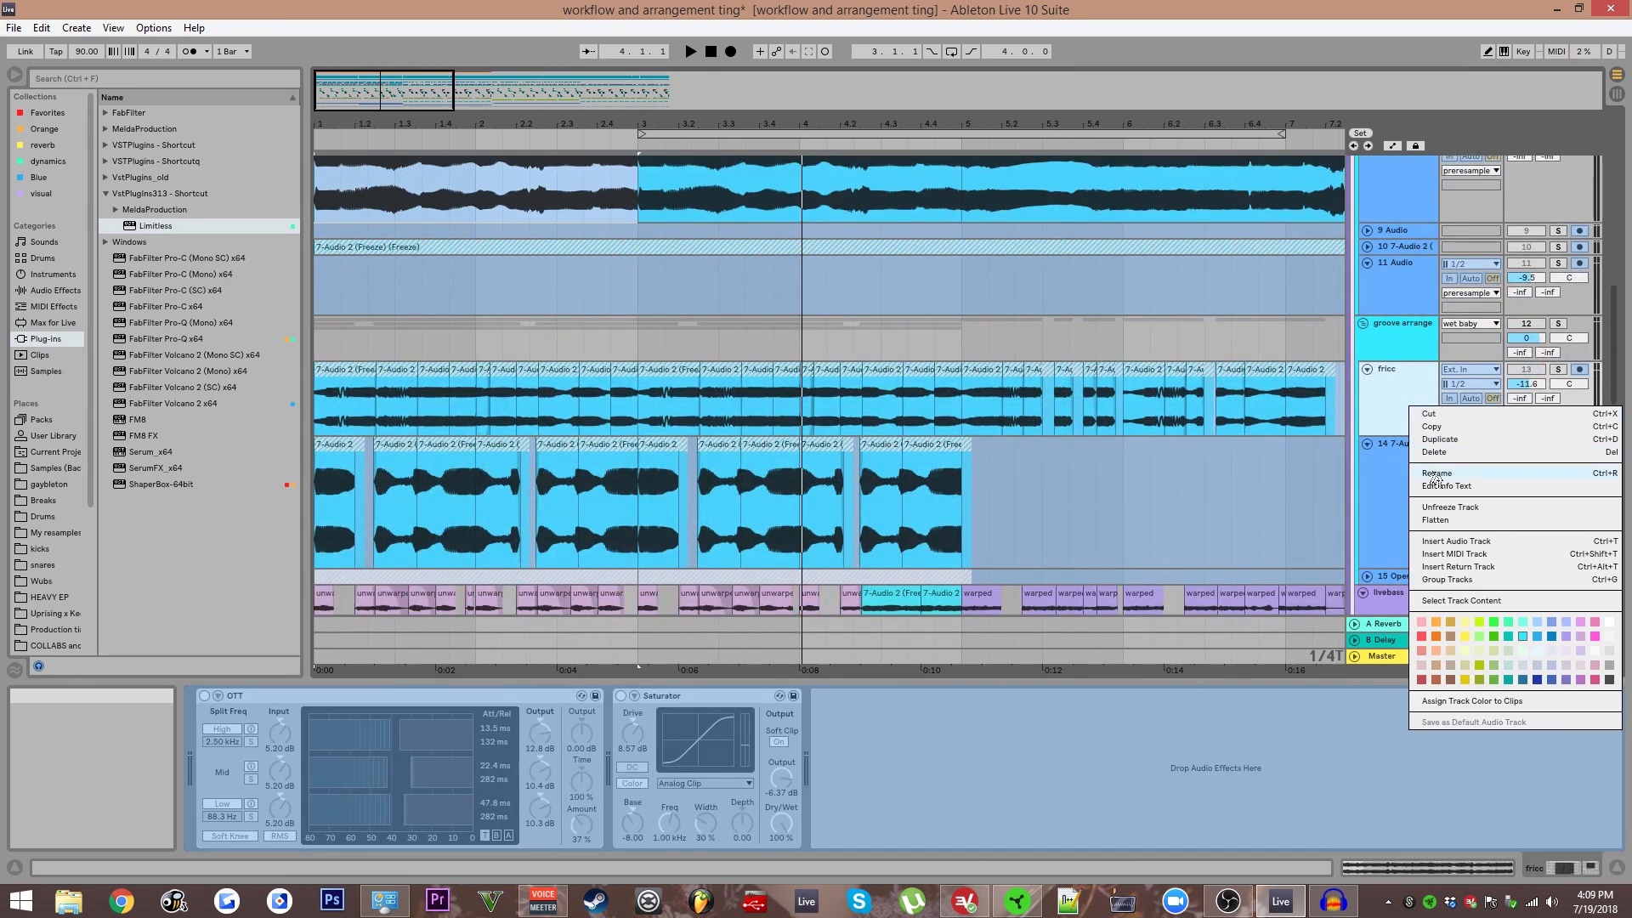
{"action": "left_click", "coordinate": [1433, 520]}
{"action": "left_click", "coordinate": [344, 407]}
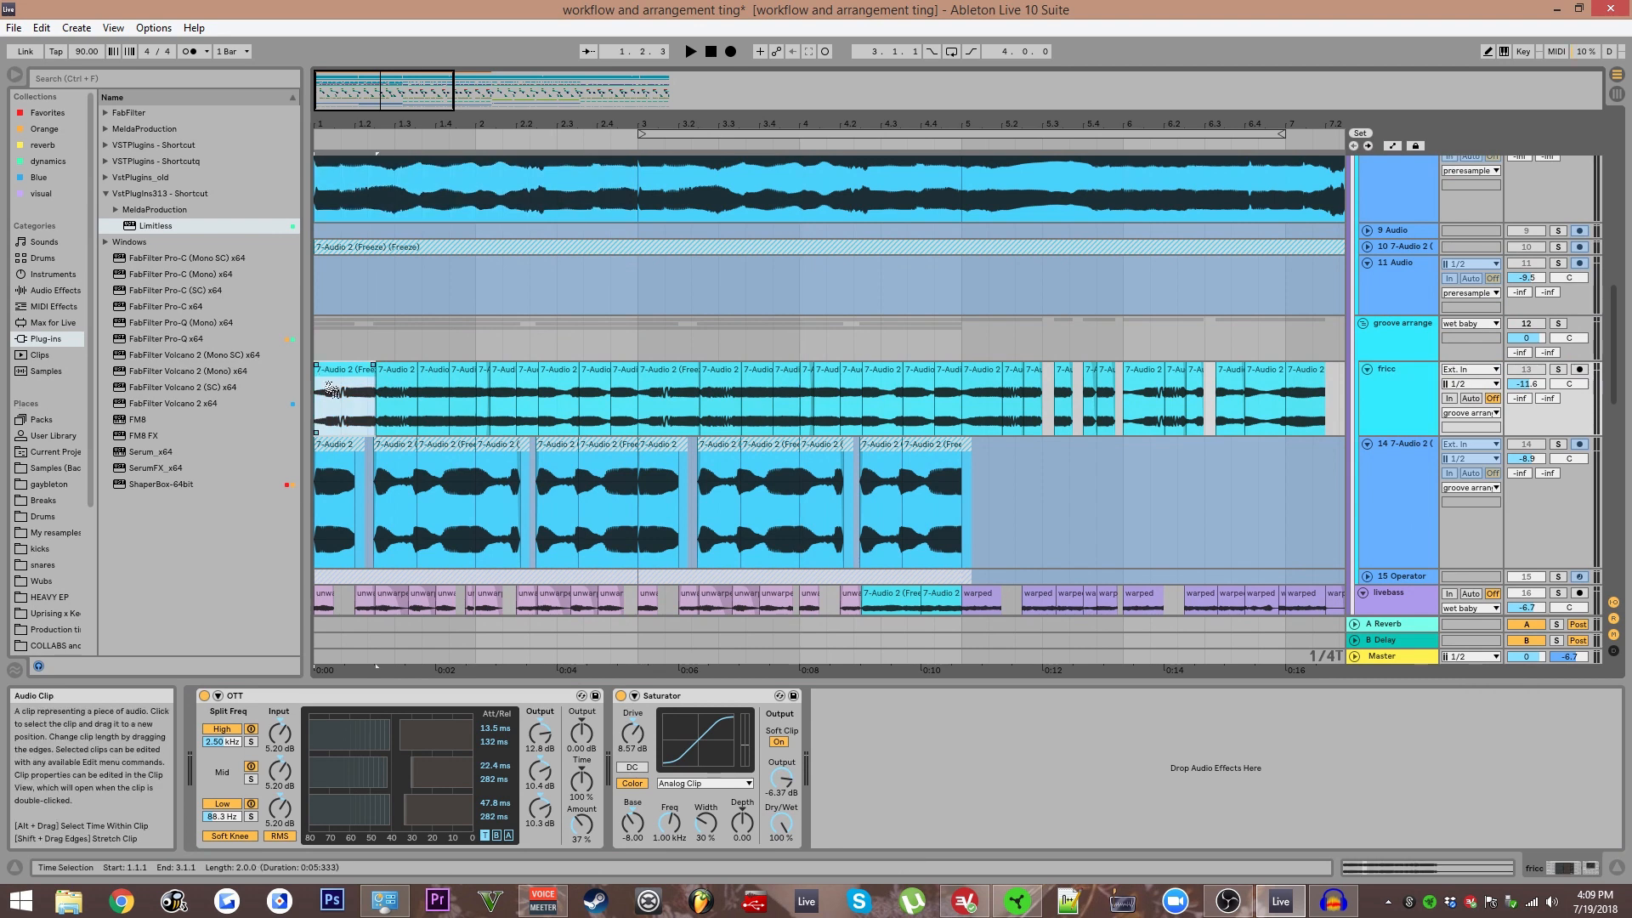
{"action": "scroll", "coordinate": [348, 409], "scroll_direction": "up", "scroll_amount": 2}
{"action": "scroll", "coordinate": [663, 447], "scroll_direction": "up", "scroll_amount": 1}
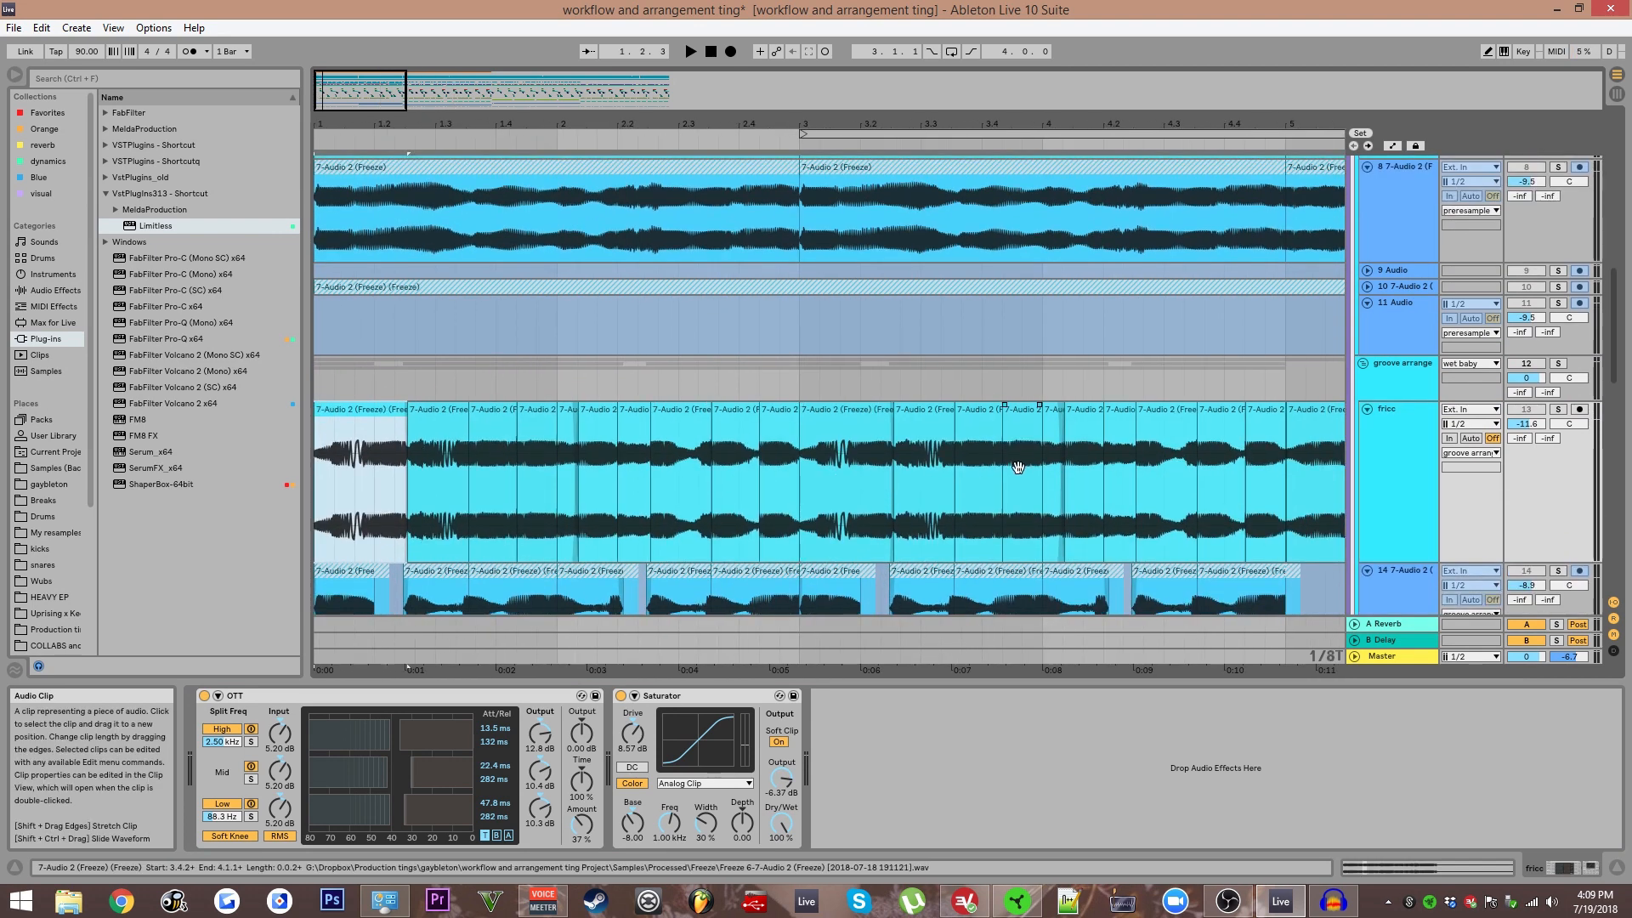
Activate the frics track and its groove arrange group, then play the chopped clips from bar 1.
{"action": "left_click", "coordinate": [1391, 424]}
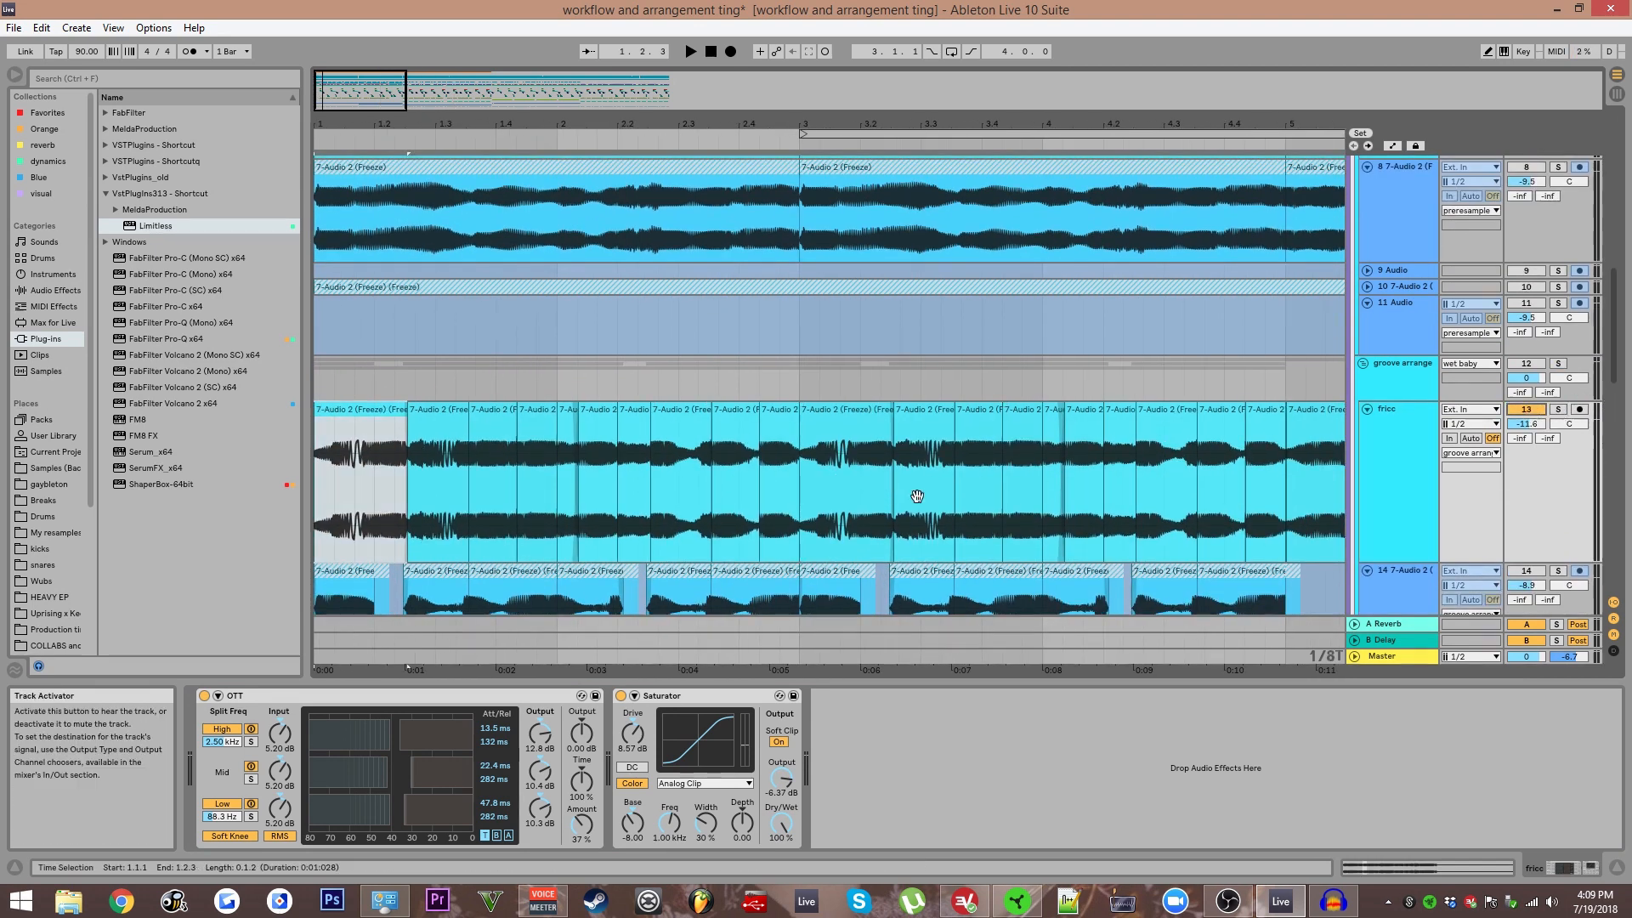
{"action": "scroll", "coordinate": [1306, 412], "scroll_direction": "down", "scroll_amount": 10}
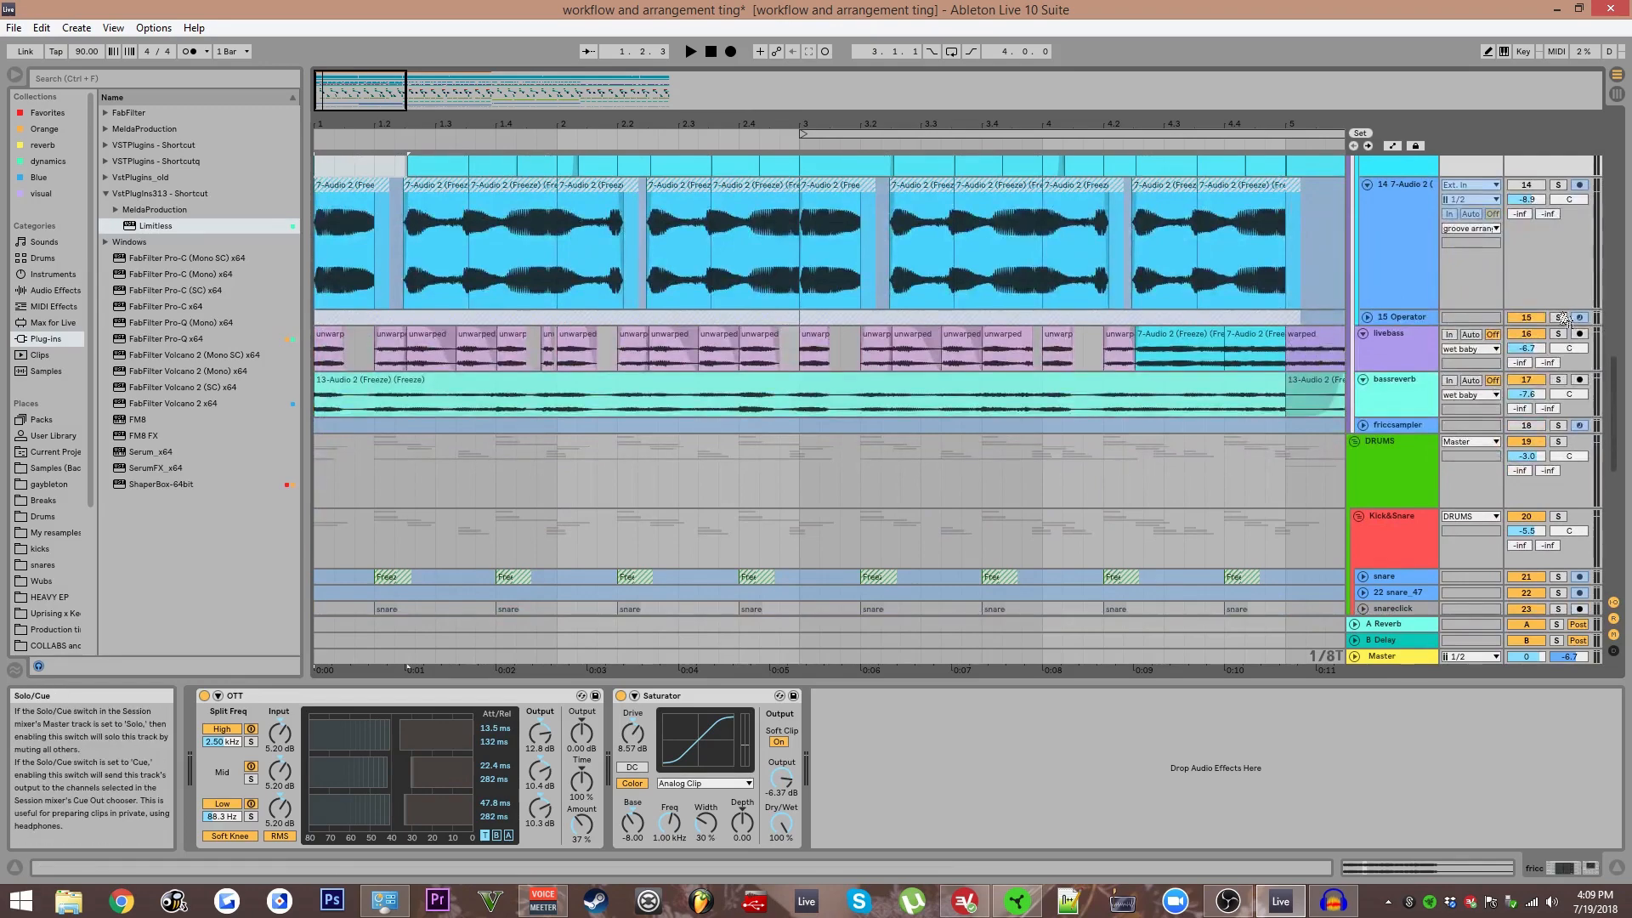
{"action": "scroll", "coordinate": [1320, 387], "scroll_direction": "up", "scroll_amount": 7}
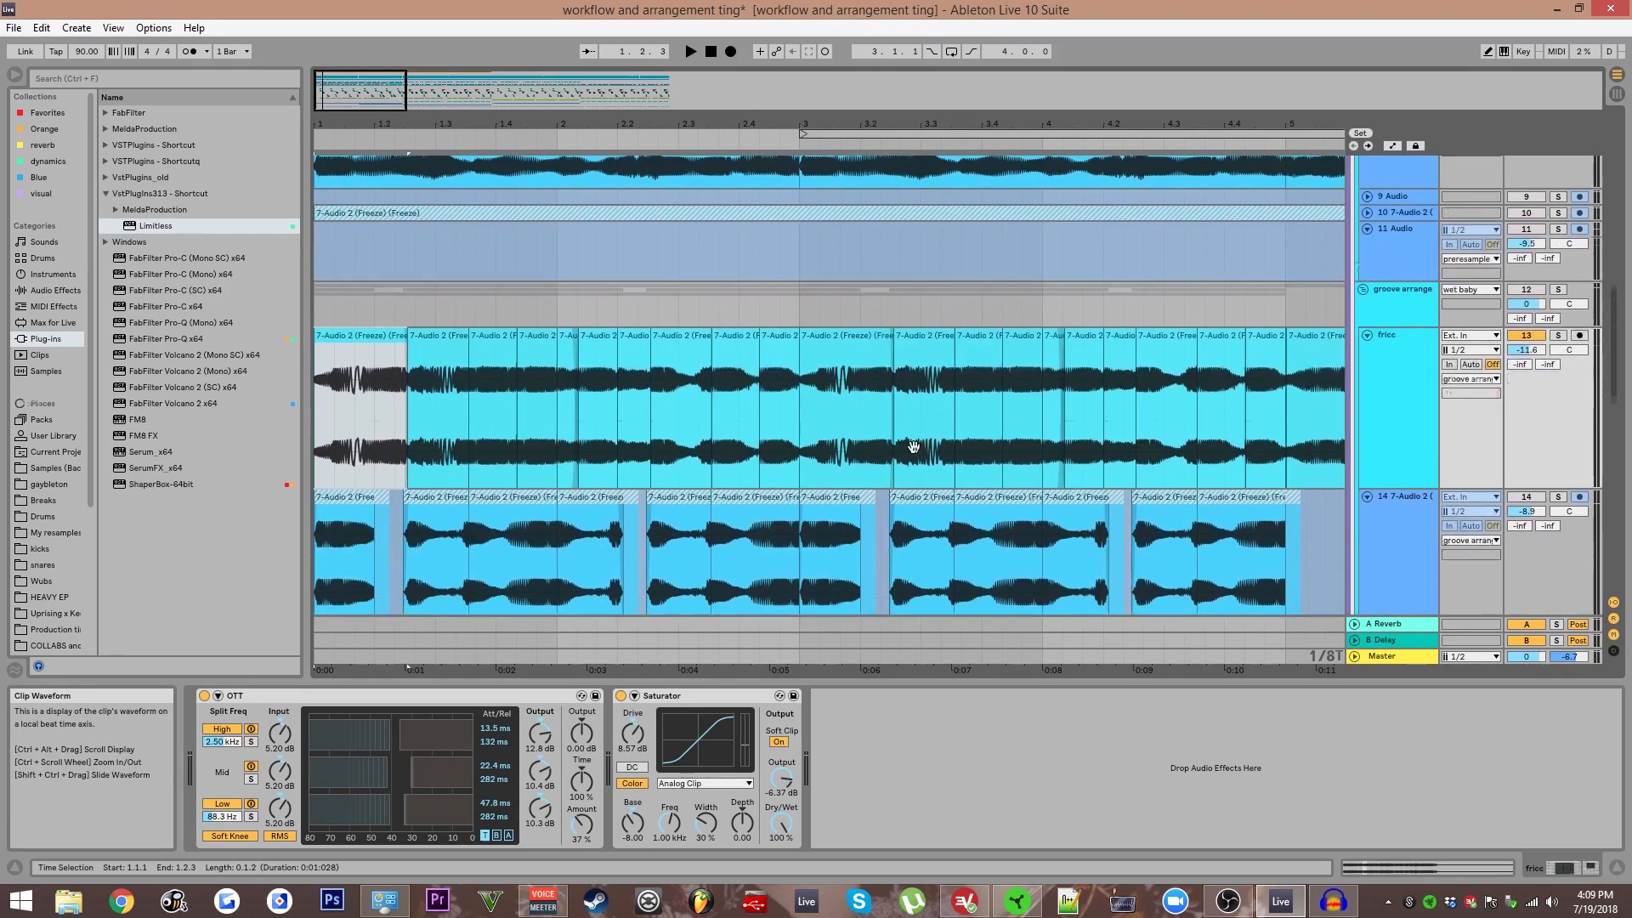
{"action": "scroll", "coordinate": [1216, 359], "scroll_direction": "down", "scroll_amount": 2}
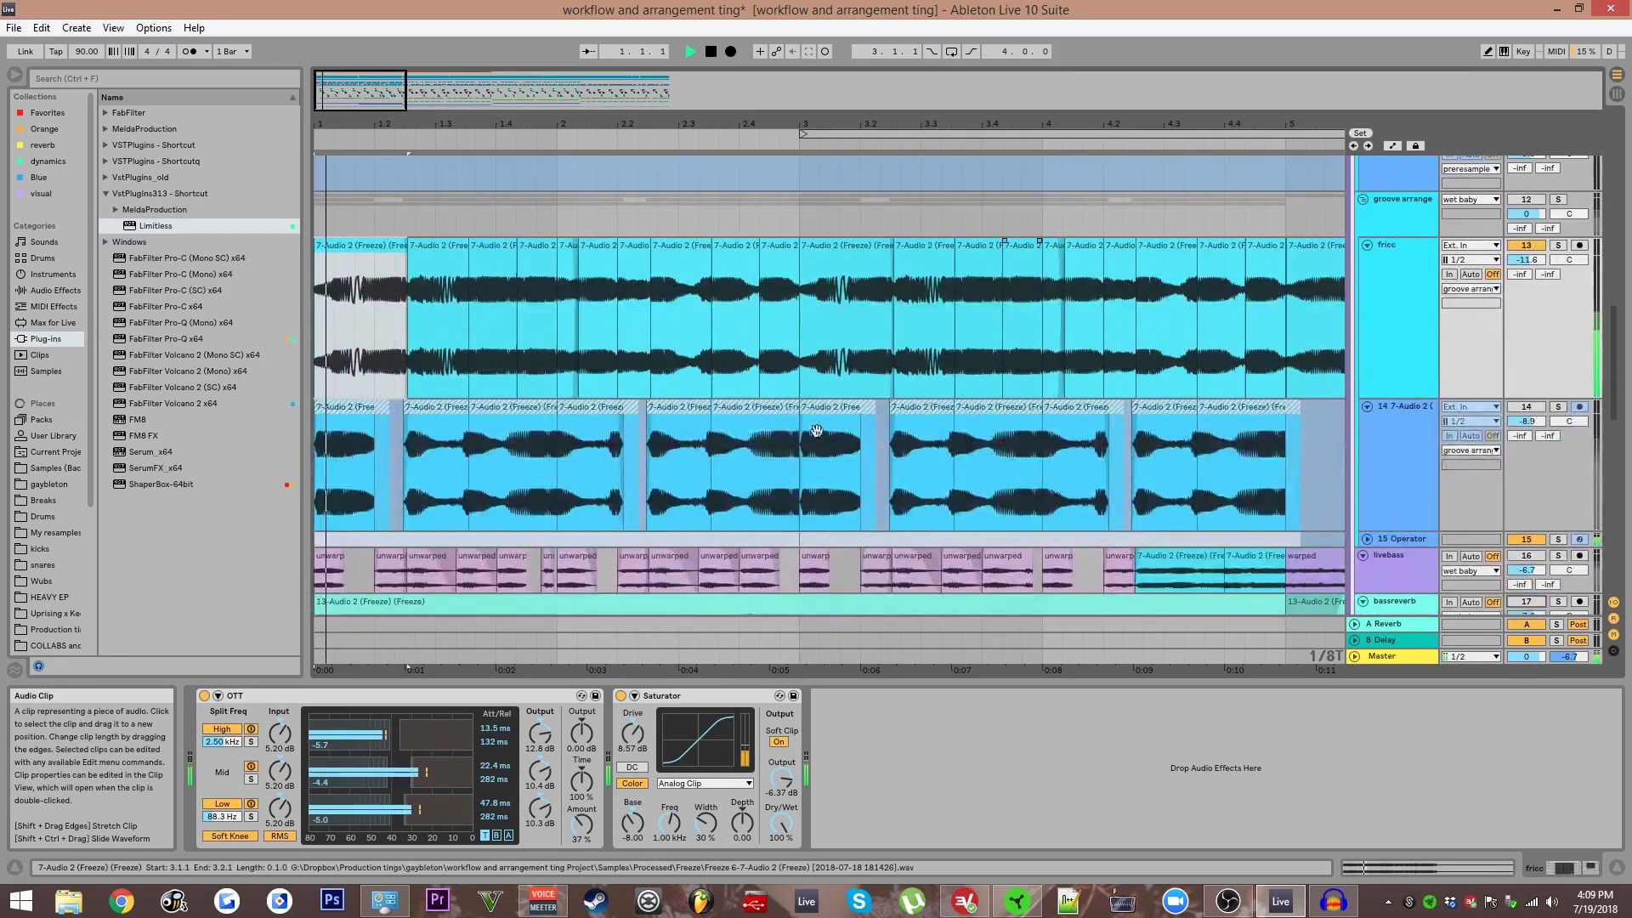
{"action": "key", "text": "space"}
{"action": "scroll", "coordinate": [1108, 338], "scroll_direction": "up", "scroll_amount": 2}
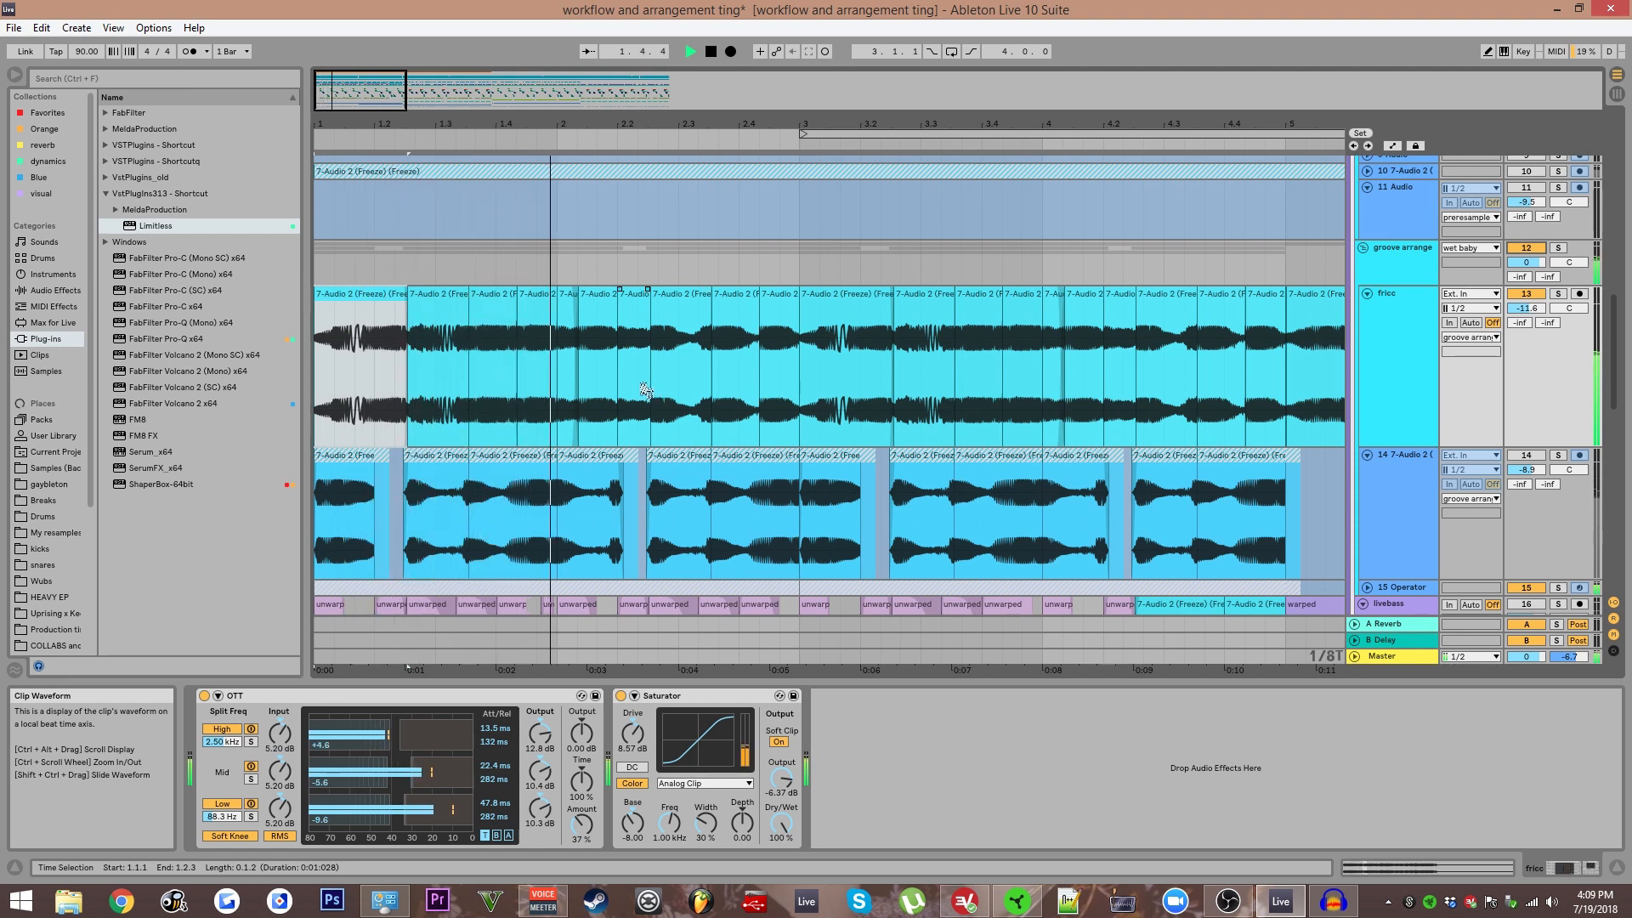
Show the groove arrange group's device chain and set the frics track's volume to -6.6 dB during playback.
{"action": "left_click", "coordinate": [1402, 247]}
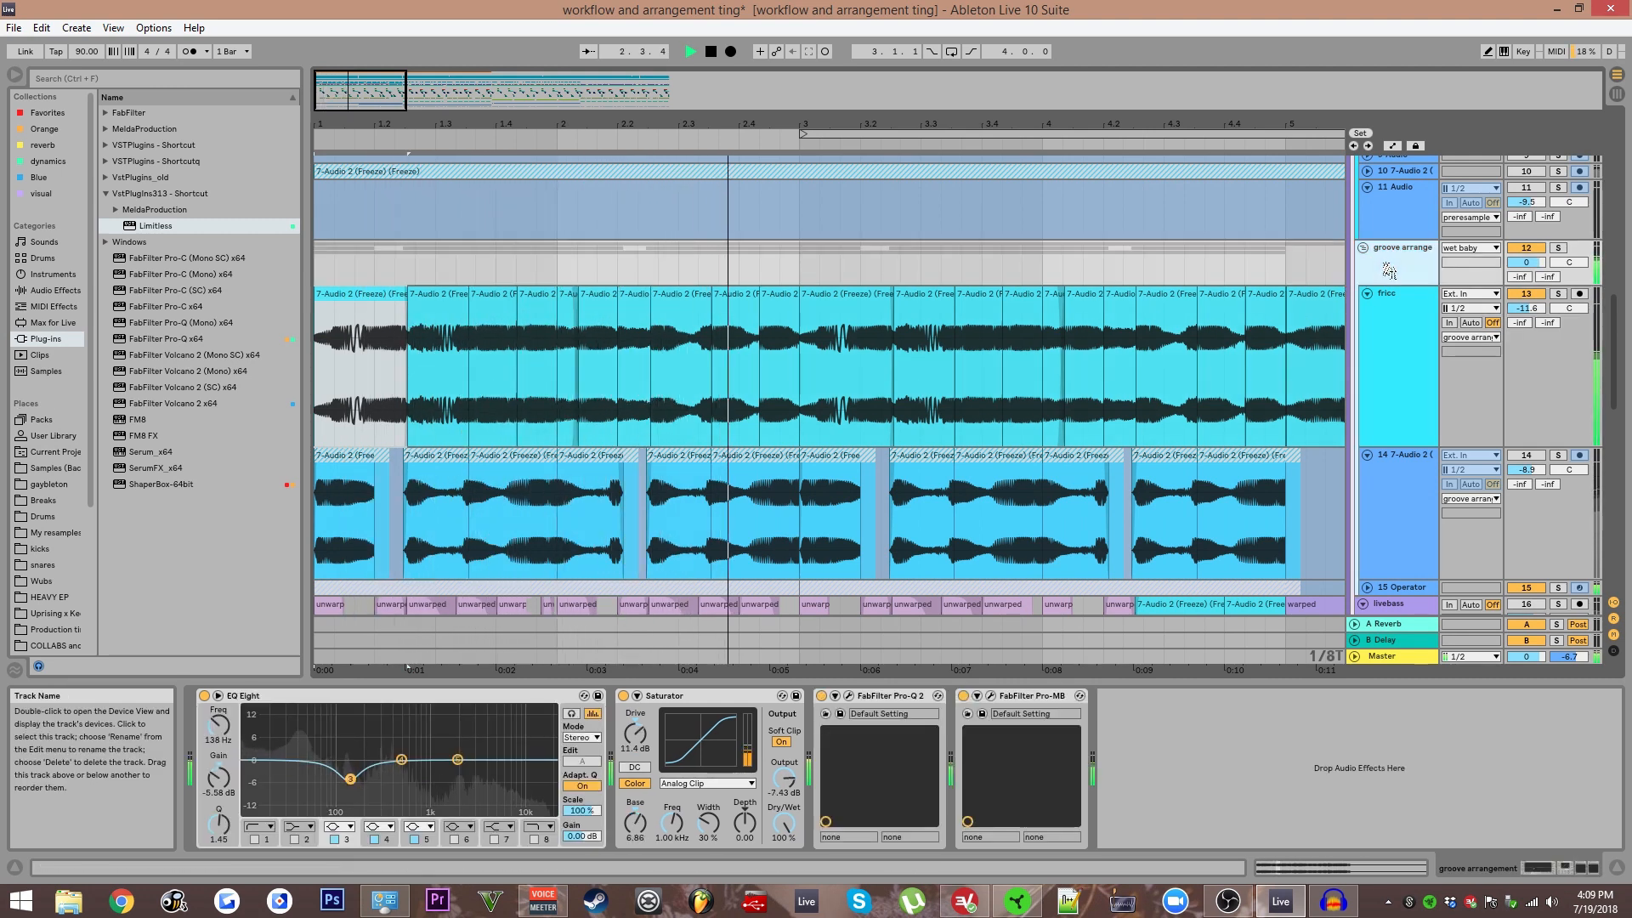
{"action": "left_click_drag", "start_coordinate": [1526, 307], "coordinate": [1526, 286]}
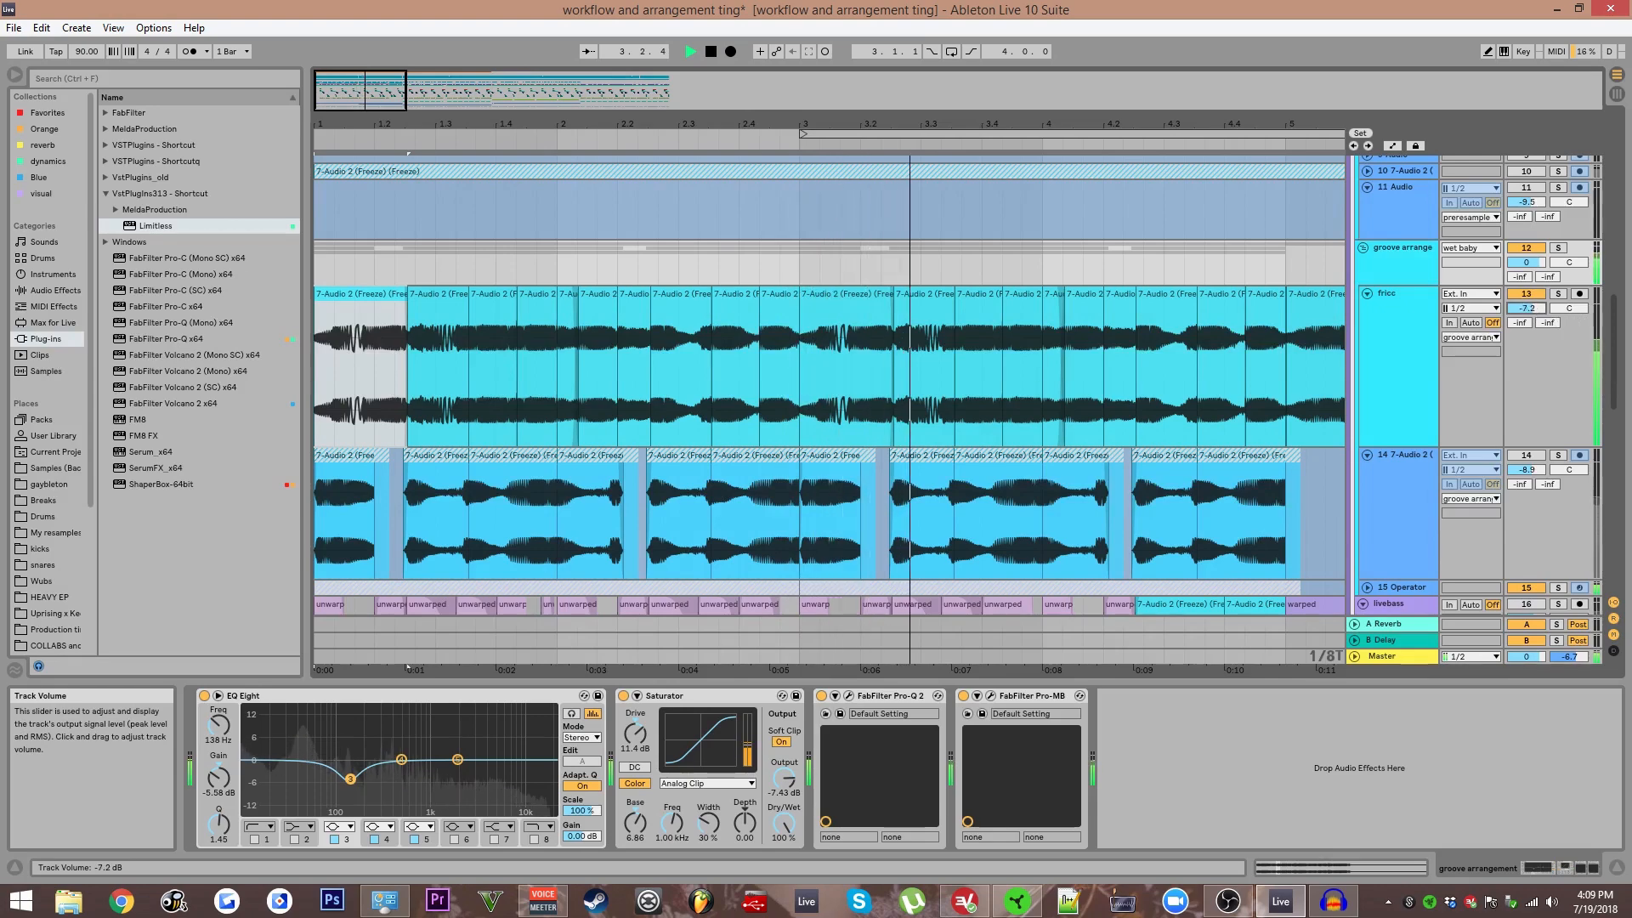
Show the sidechain rack in the BASSES group's device chain while playback continues.
{"action": "scroll", "coordinate": [1430, 185], "scroll_direction": "up", "scroll_amount": 10}
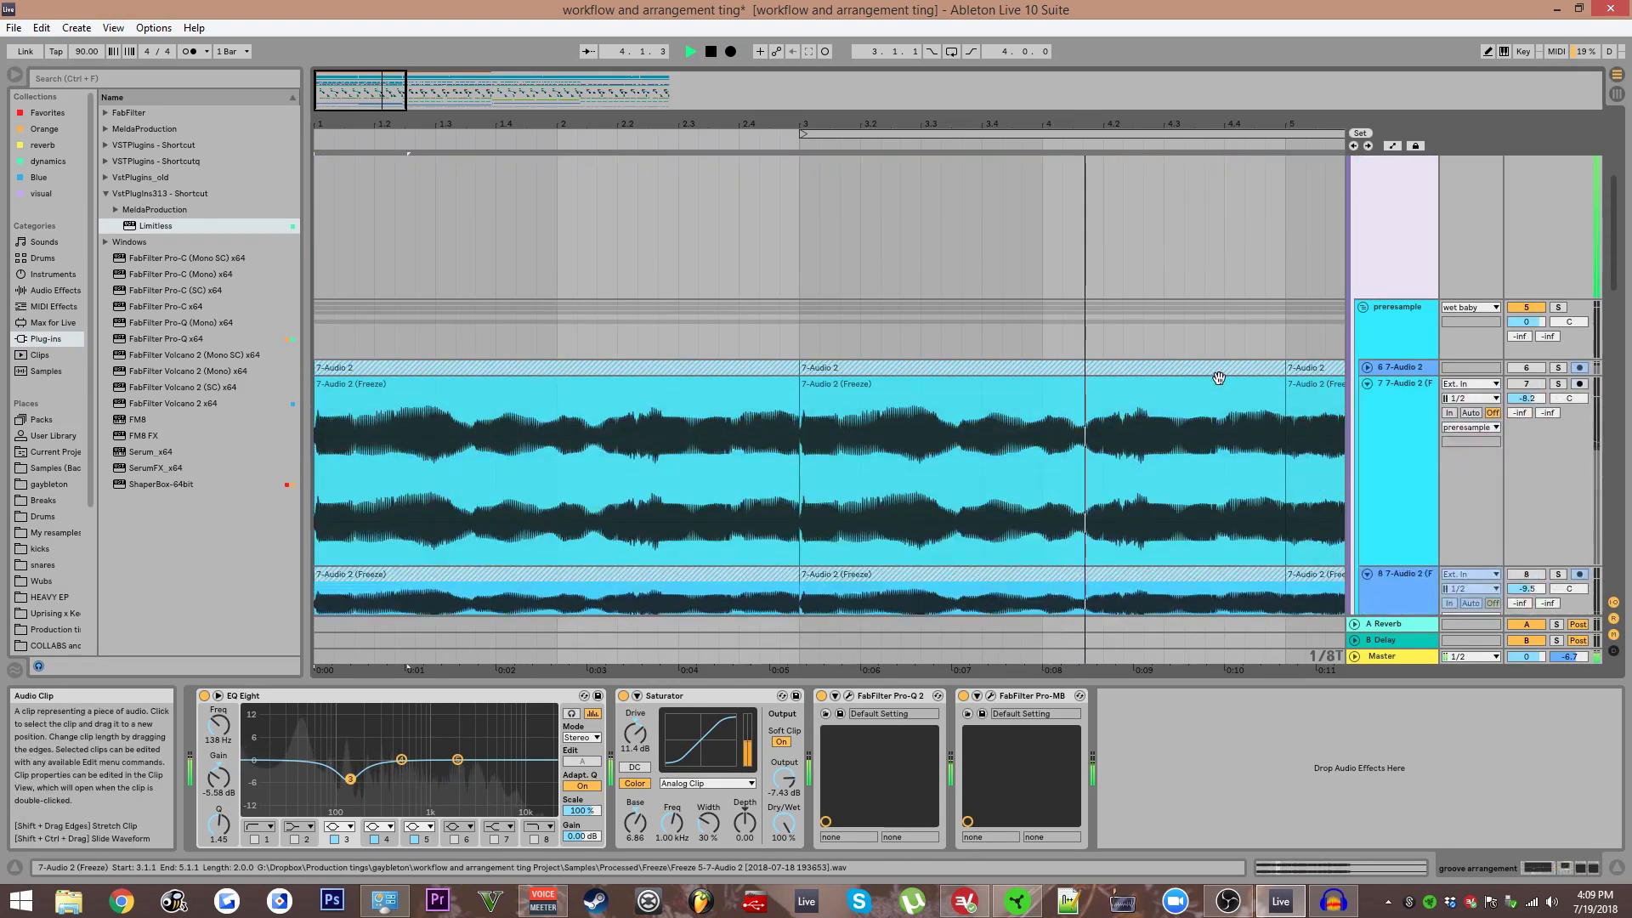
{"action": "left_click", "coordinate": [1411, 217]}
{"action": "scroll", "coordinate": [1124, 360], "scroll_direction": "down", "scroll_amount": 7}
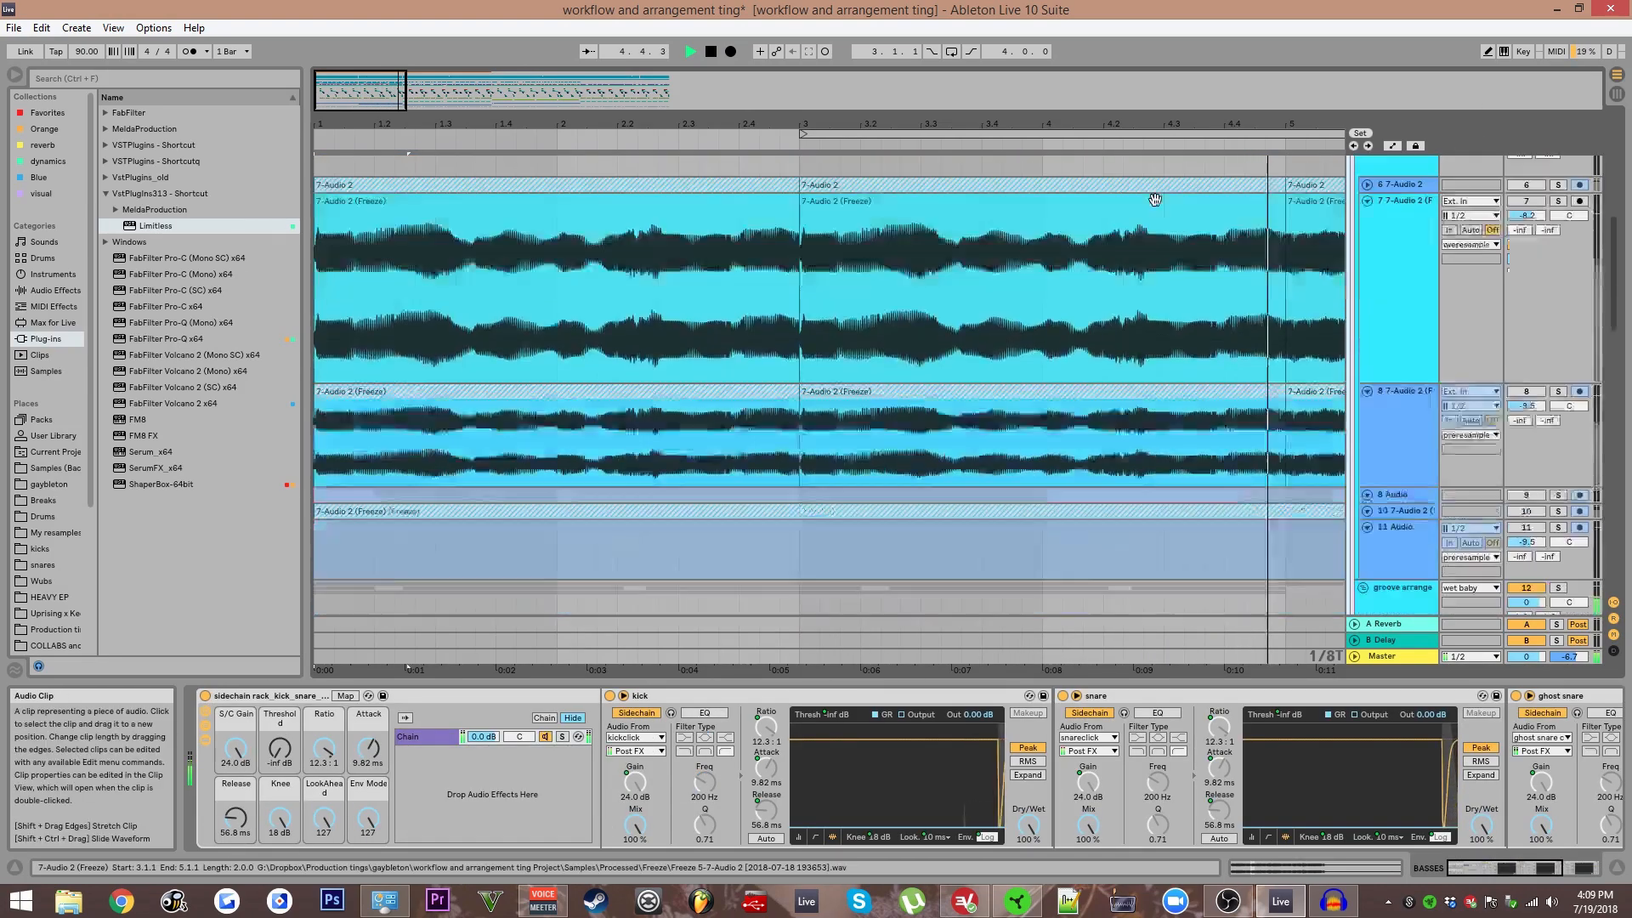
Show the frics track's device chain and listen to its chopped clips into bar 10, then stop playback.
{"action": "left_click_drag", "start_coordinate": [1222, 328], "coordinate": [1224, 98]}
{"action": "left_click", "coordinate": [1384, 430]}
{"action": "scroll", "coordinate": [906, 316], "scroll_direction": "down", "scroll_amount": 2}
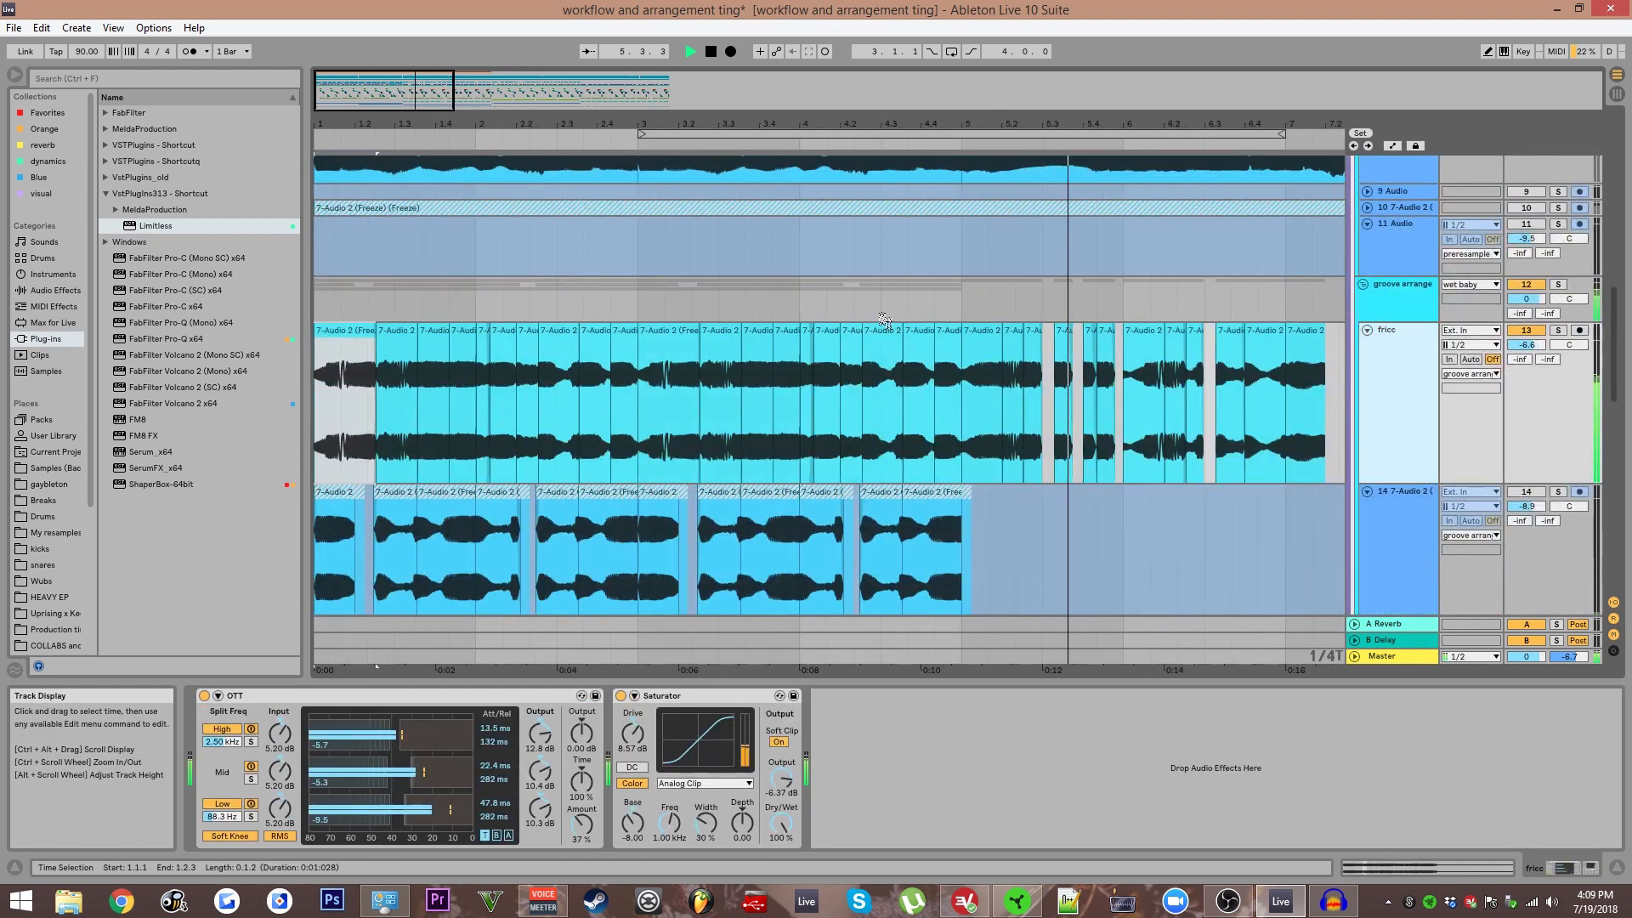
{"action": "scroll", "coordinate": [796, 330], "scroll_direction": "down", "scroll_amount": 2}
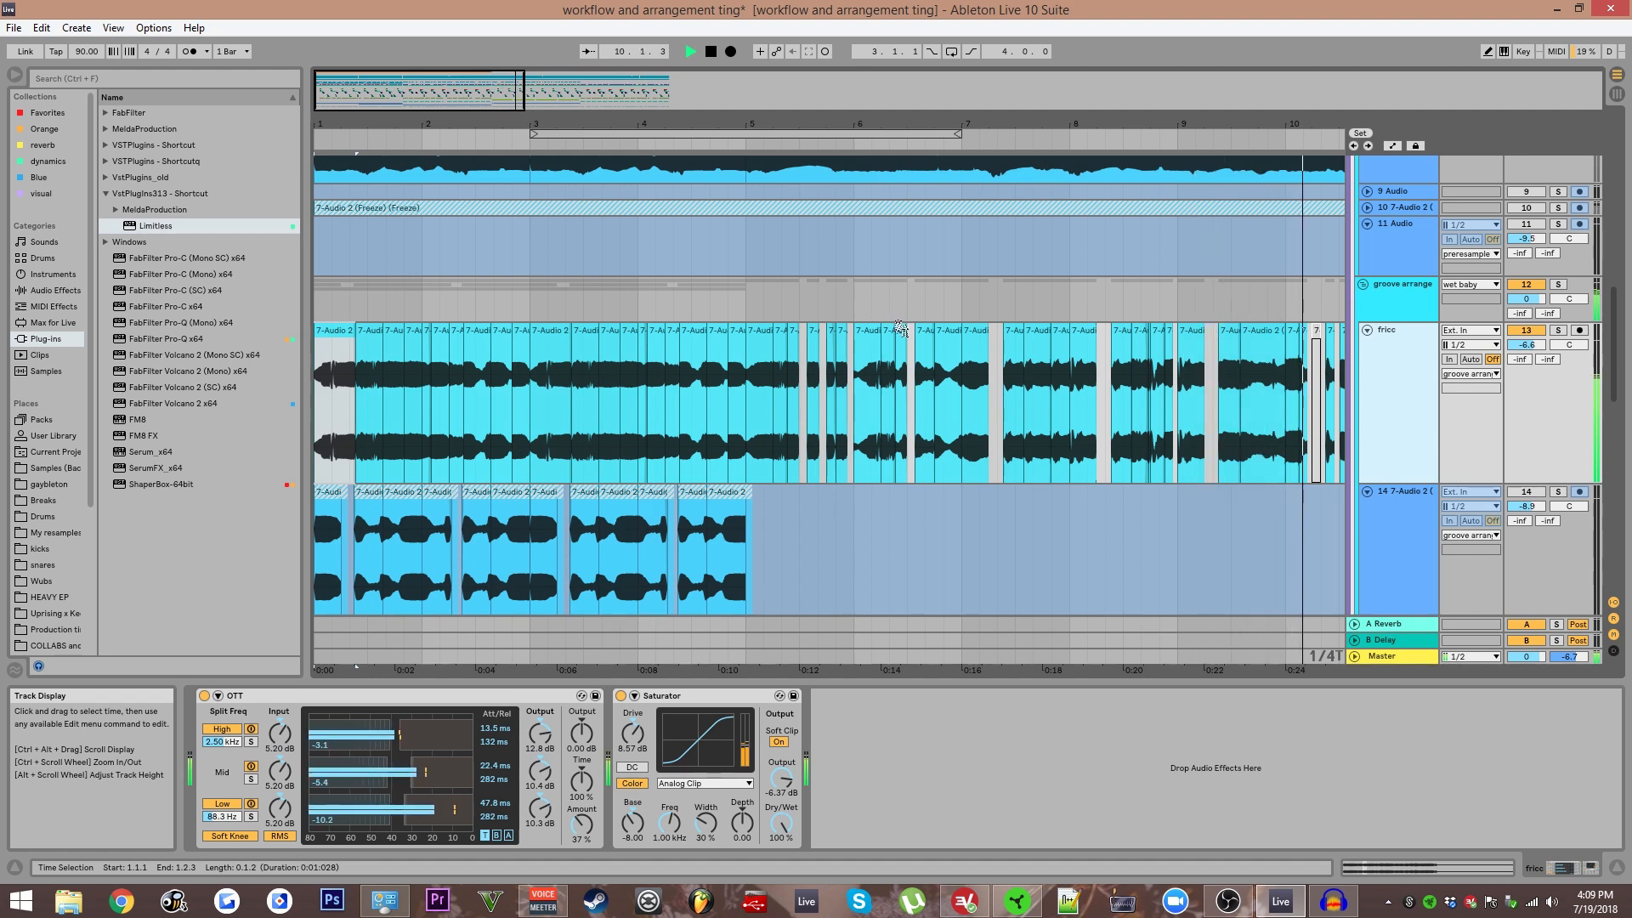
{"action": "scroll", "coordinate": [901, 330], "scroll_direction": "down", "scroll_amount": 1}
{"action": "key", "text": "space"}
Freeze the frics track with its opening bars in view.
{"action": "scroll", "coordinate": [336, 349], "scroll_direction": "up", "scroll_amount": 2}
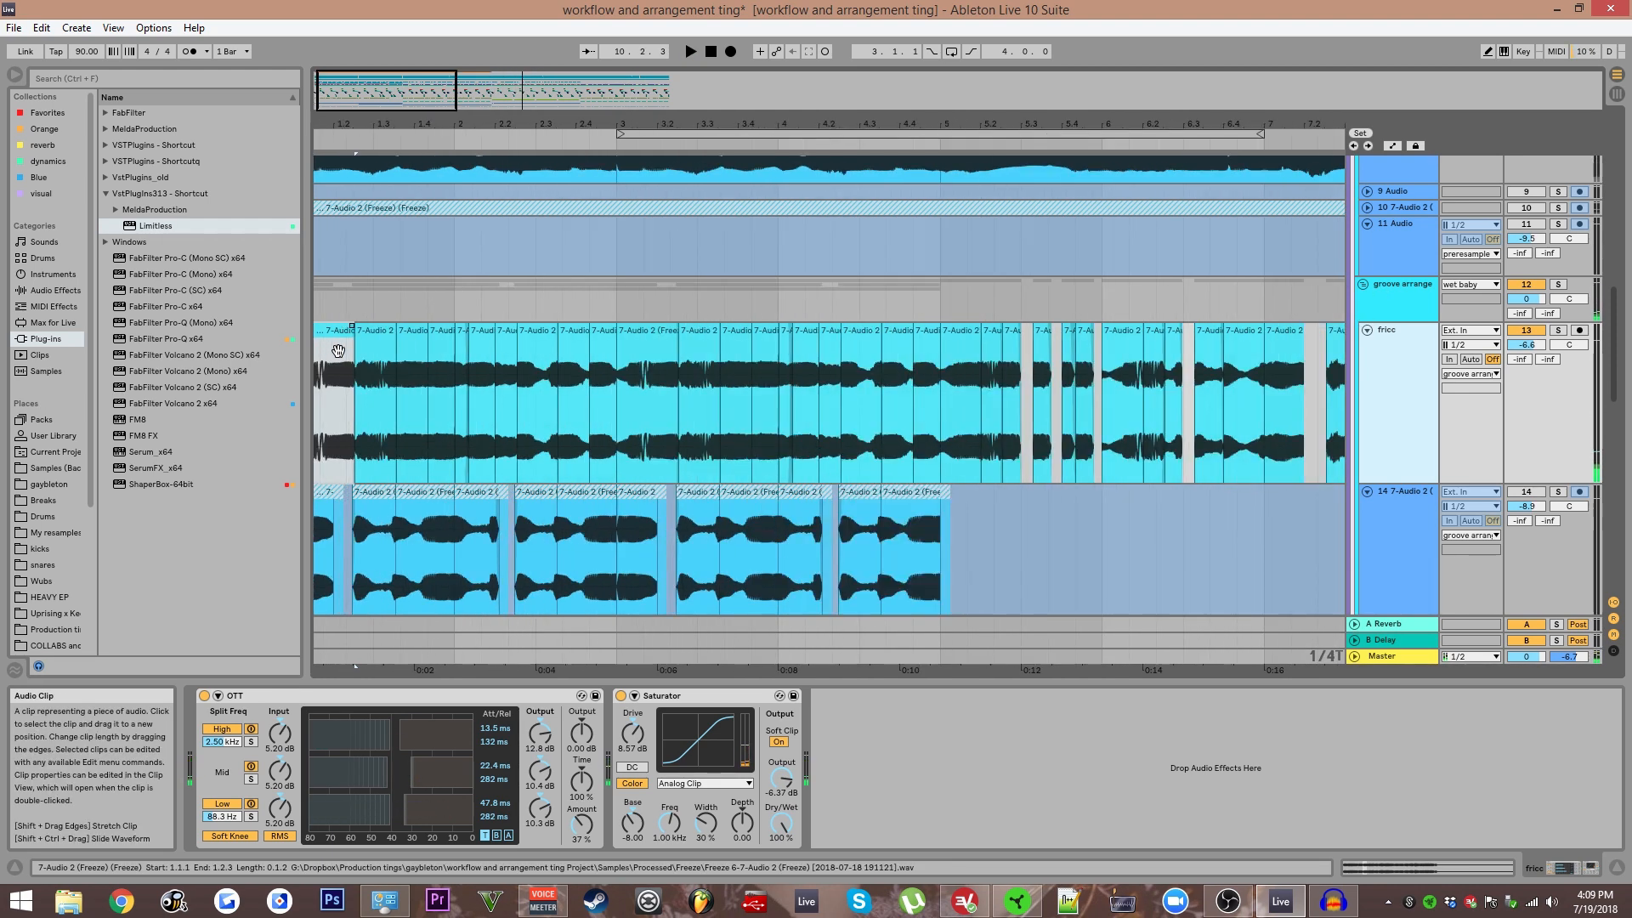
{"action": "scroll", "coordinate": [729, 418], "scroll_direction": "up", "scroll_amount": 2}
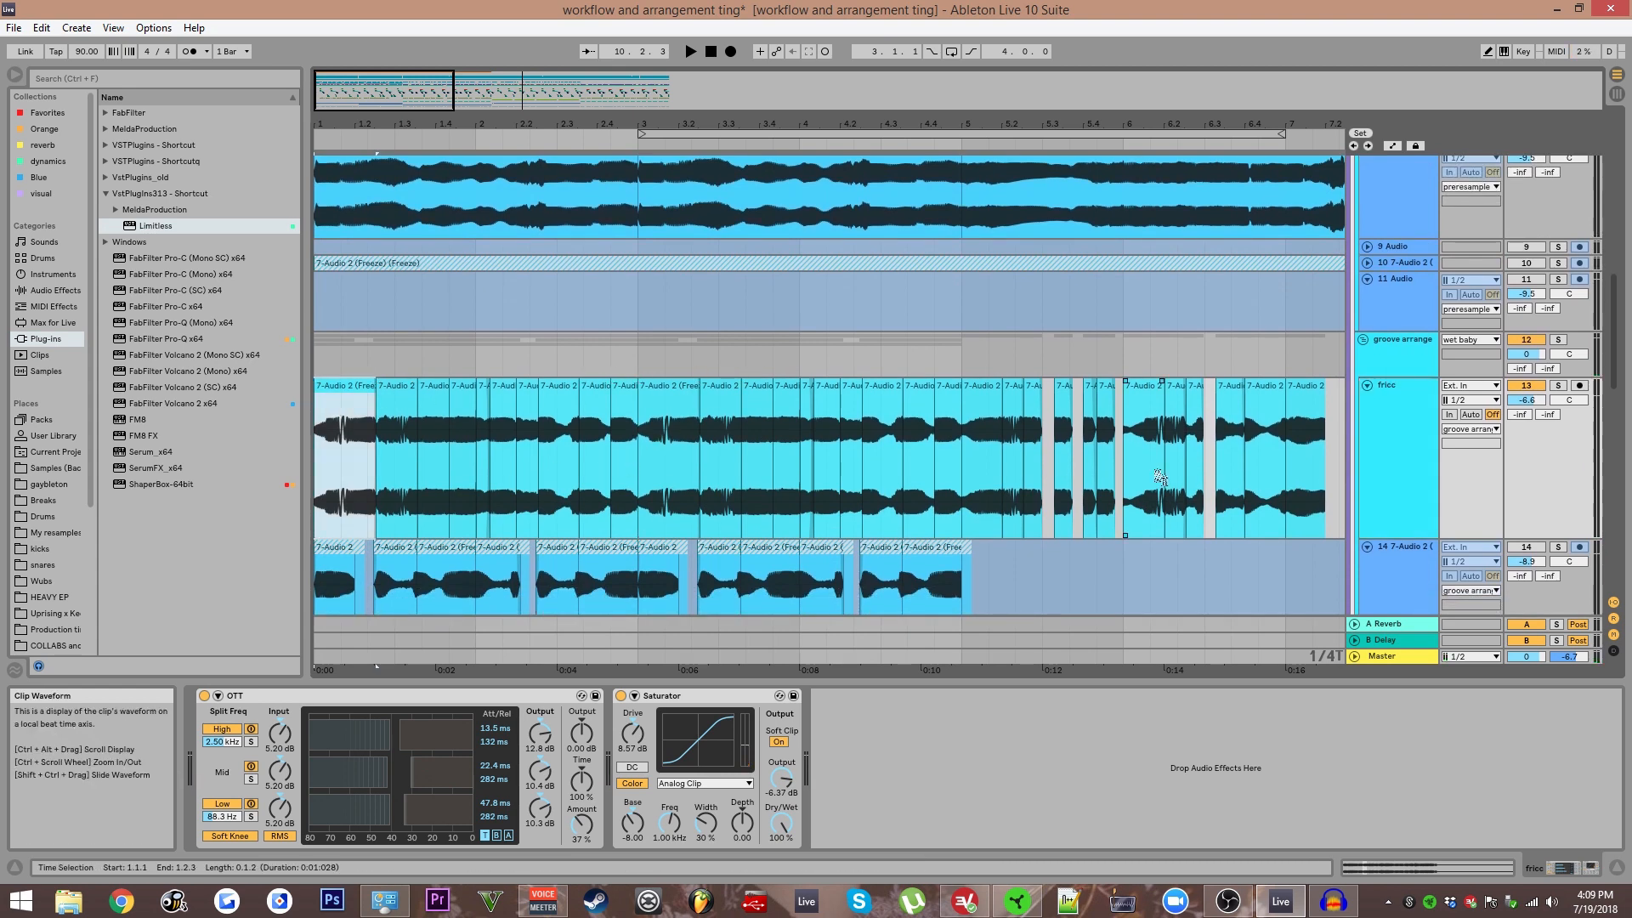
{"action": "scroll", "coordinate": [1371, 372], "scroll_direction": "down", "scroll_amount": 2}
{"action": "right_click", "coordinate": [1416, 384]}
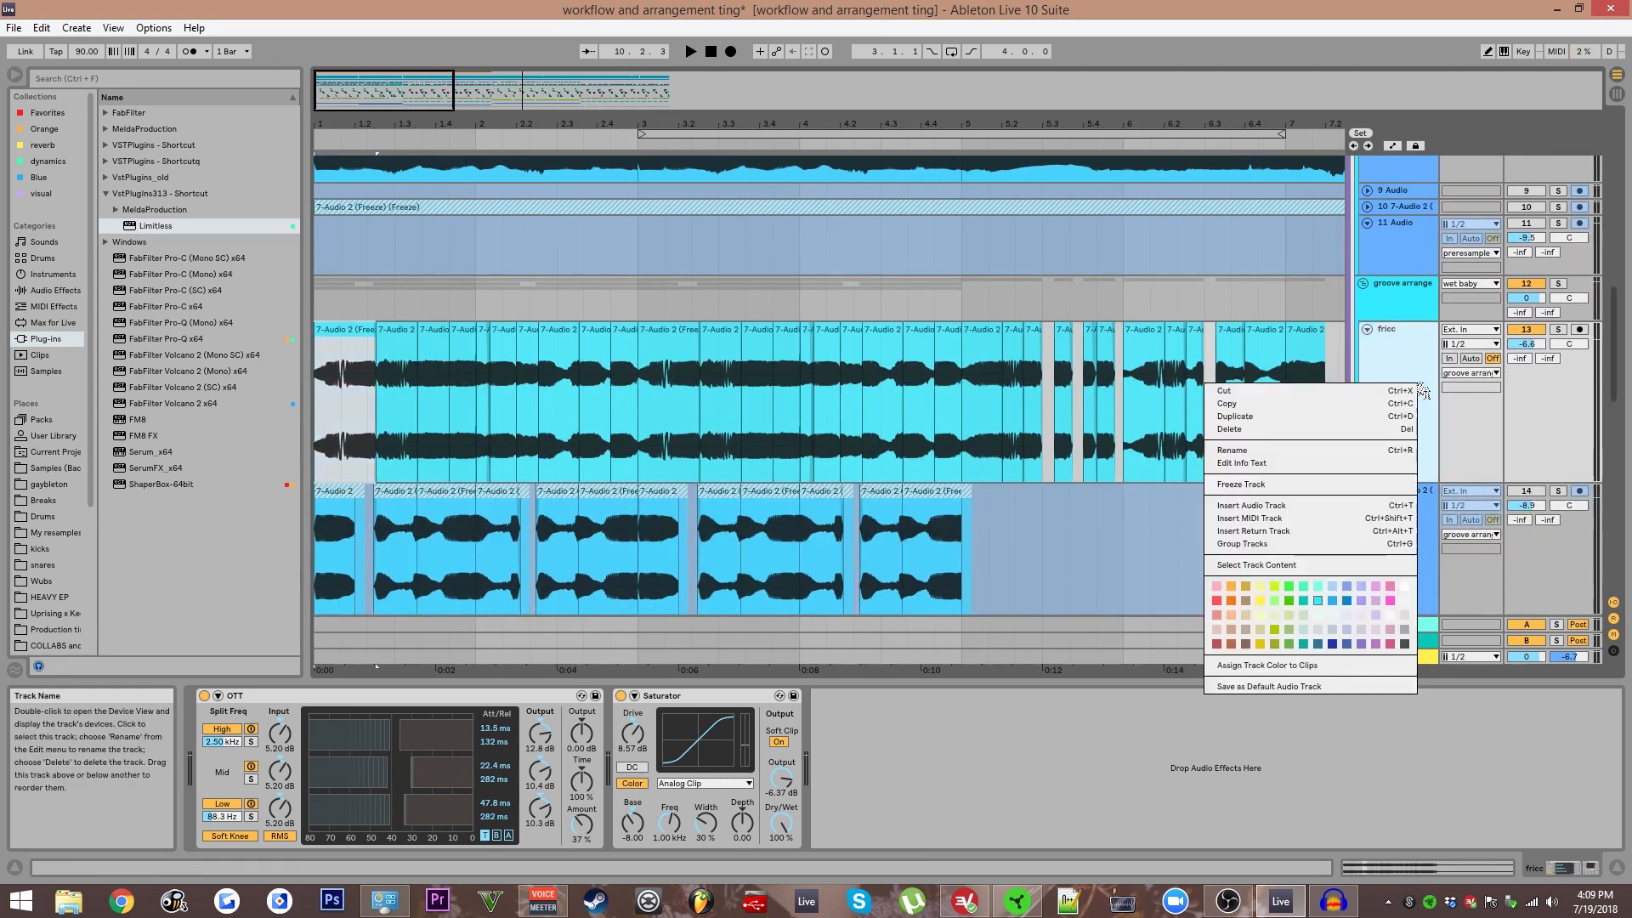
{"action": "left_click", "coordinate": [1314, 497]}
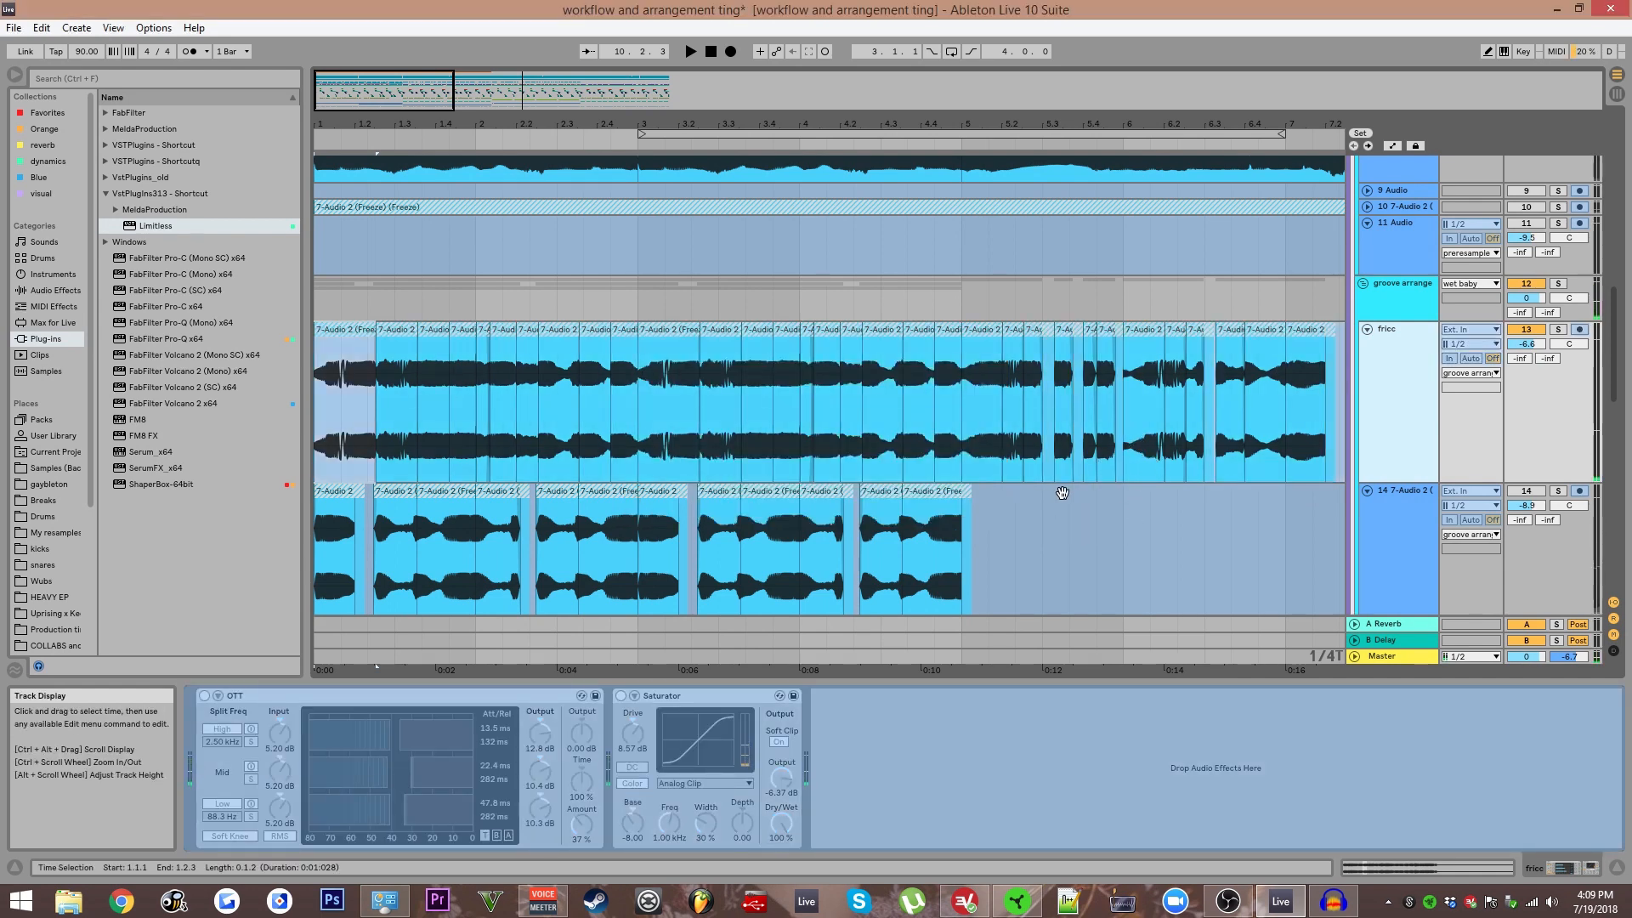
Select the first unwarped clip on the livebass track and enlarge the track around bar 1 to inspect it.
{"action": "scroll", "coordinate": [1060, 493], "scroll_direction": "down", "scroll_amount": 6}
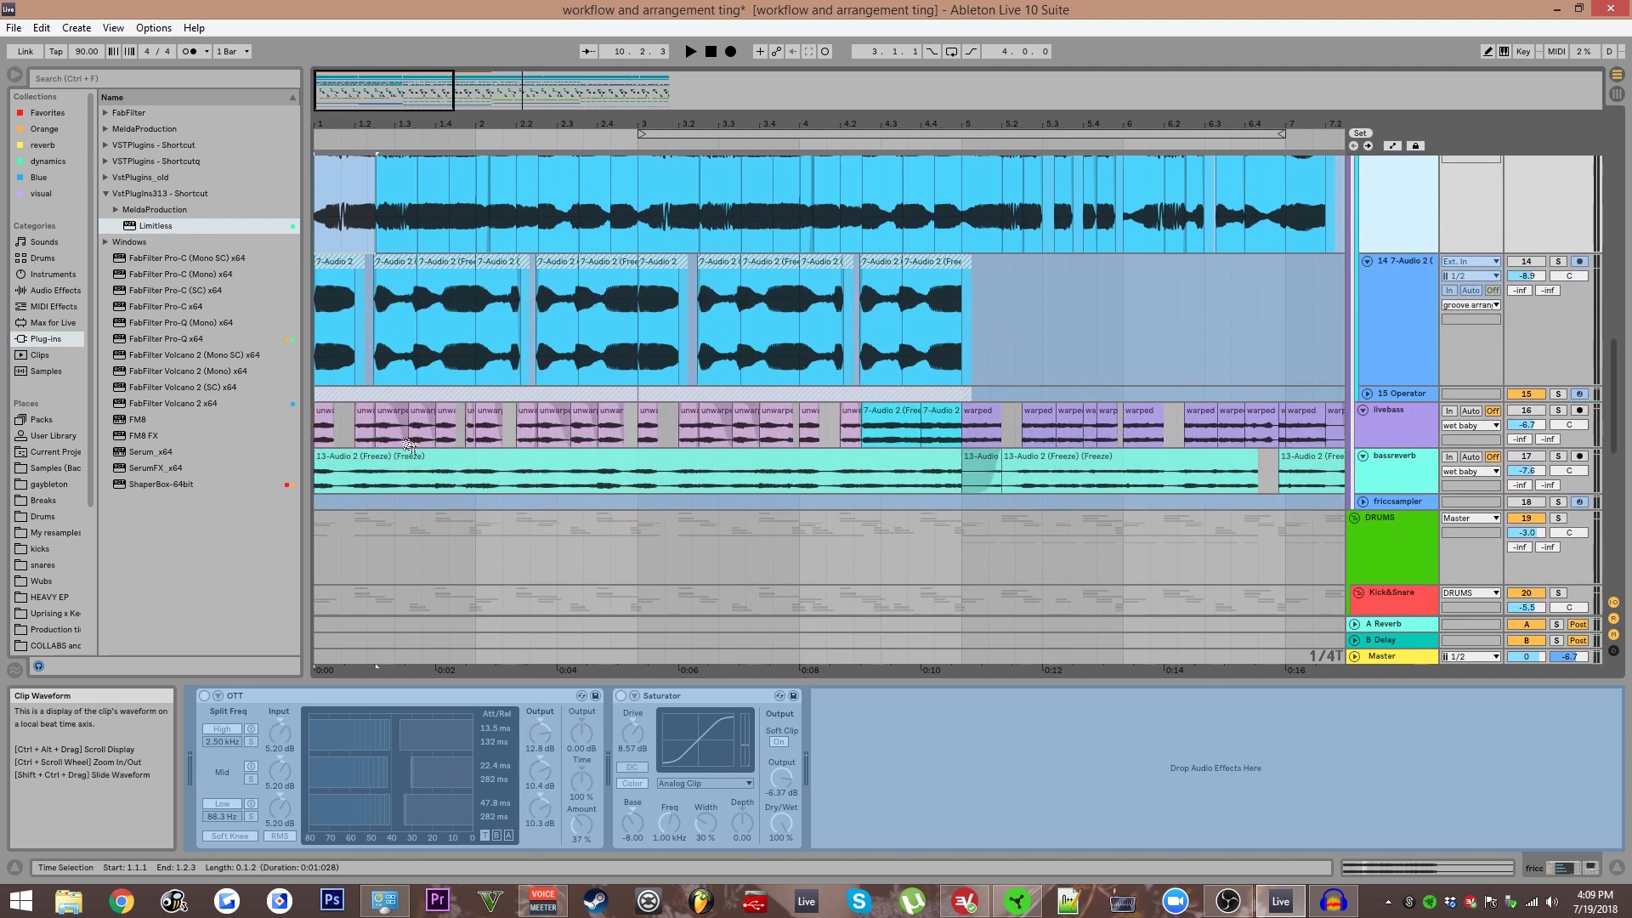
{"action": "scroll", "coordinate": [334, 442], "scroll_direction": "up", "scroll_amount": 5}
{"action": "left_click_drag", "start_coordinate": [337, 434], "coordinate": [380, 423]}
{"action": "scroll", "coordinate": [341, 455], "scroll_direction": "up", "scroll_amount": 4}
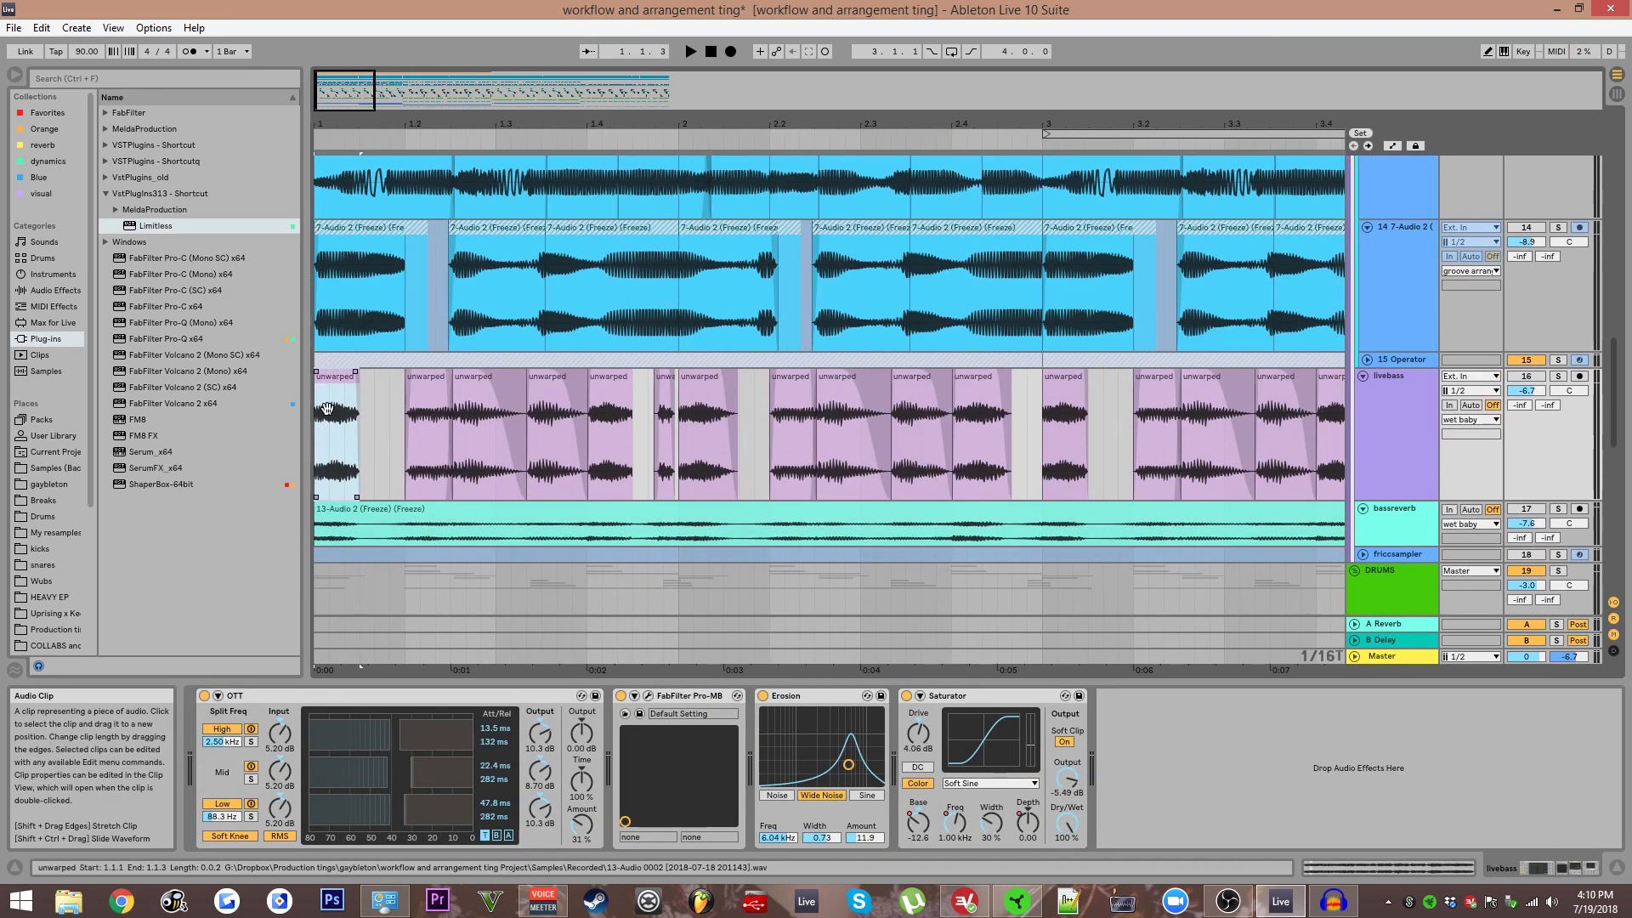
Compare the frics and 7-Audio 2 clips with livebass, selecting the unwarped livebass clips up to the end of bar 4.
{"action": "scroll", "coordinate": [408, 348], "scroll_direction": "down", "scroll_amount": 3}
{"action": "scroll", "coordinate": [446, 314], "scroll_direction": "up", "scroll_amount": 5}
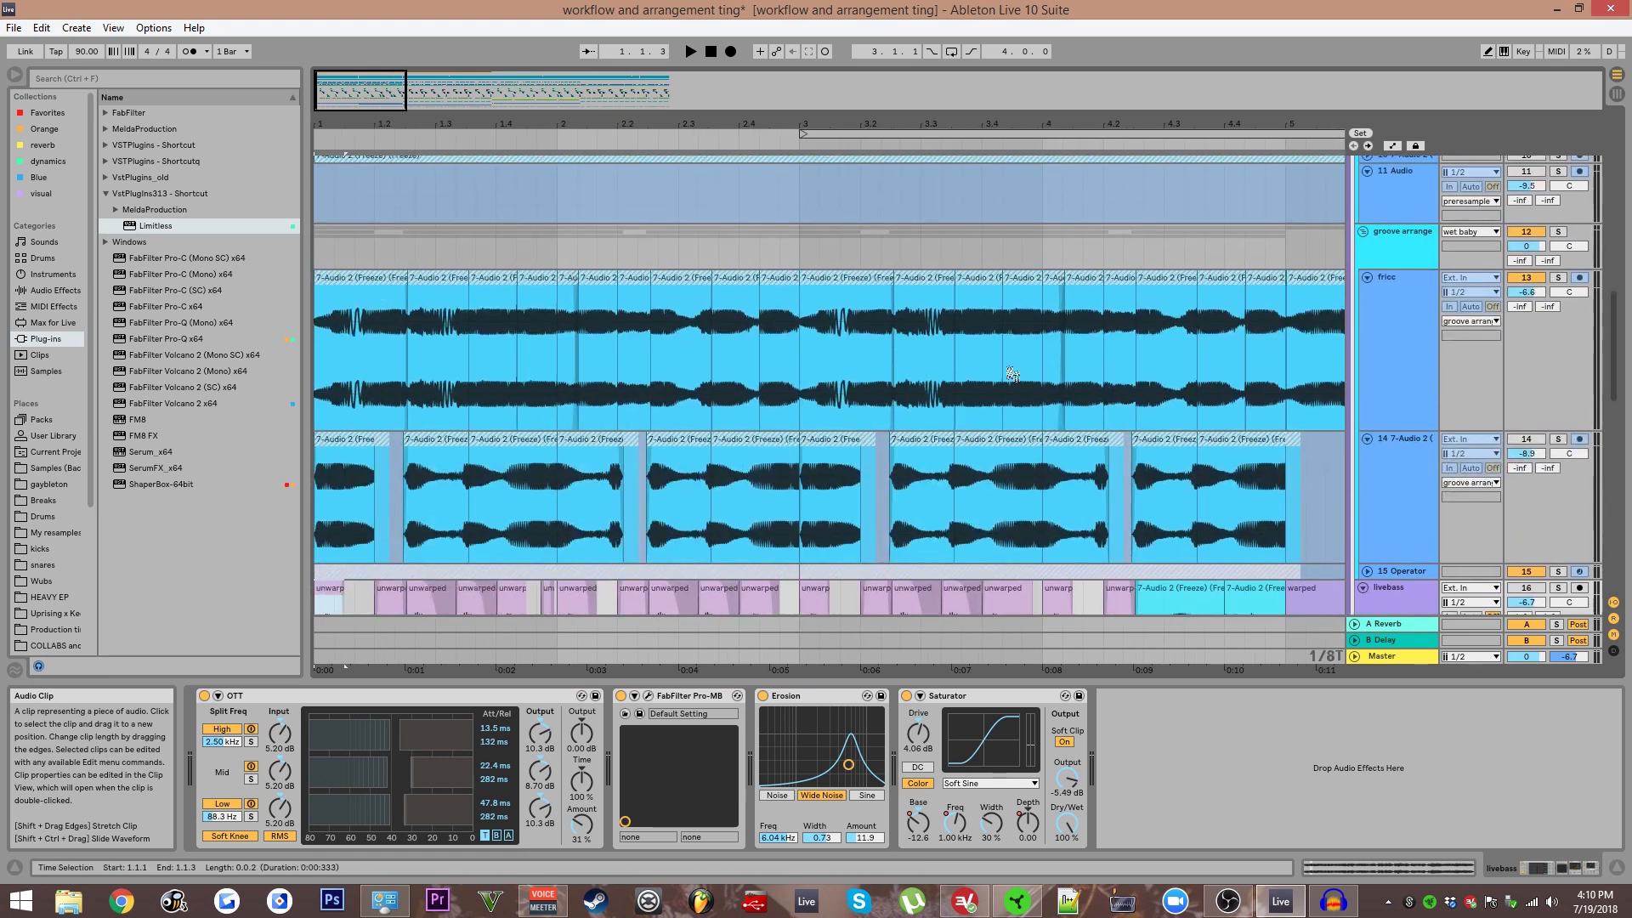
{"action": "scroll", "coordinate": [1127, 338], "scroll_direction": "down", "scroll_amount": 1}
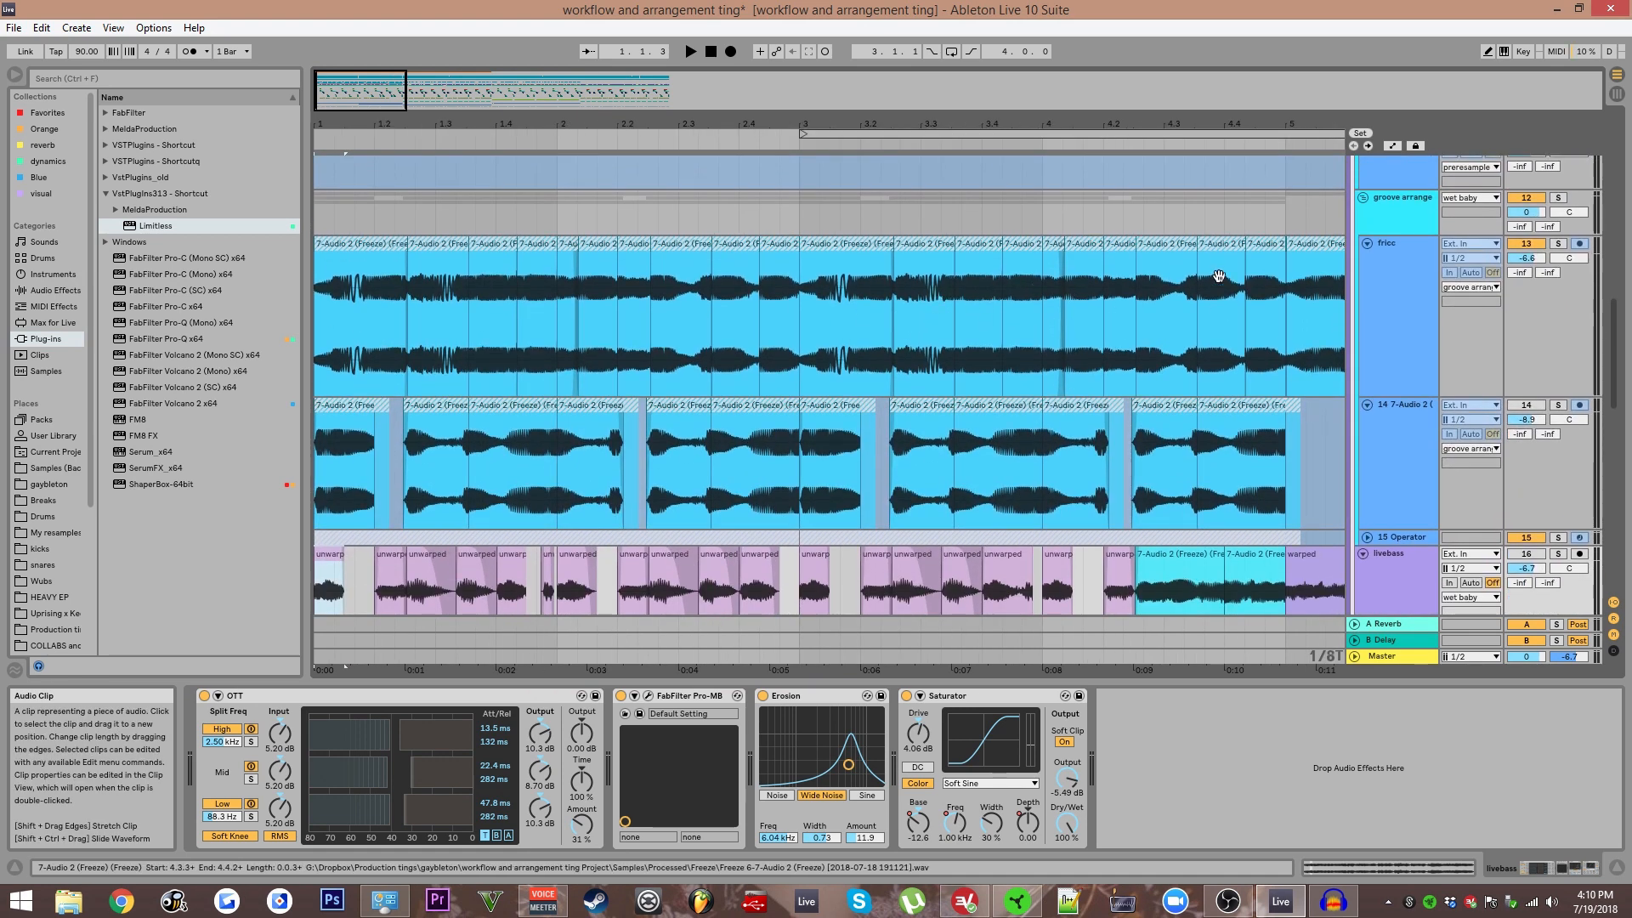
{"action": "scroll", "coordinate": [340, 425], "scroll_direction": "down", "scroll_amount": 5}
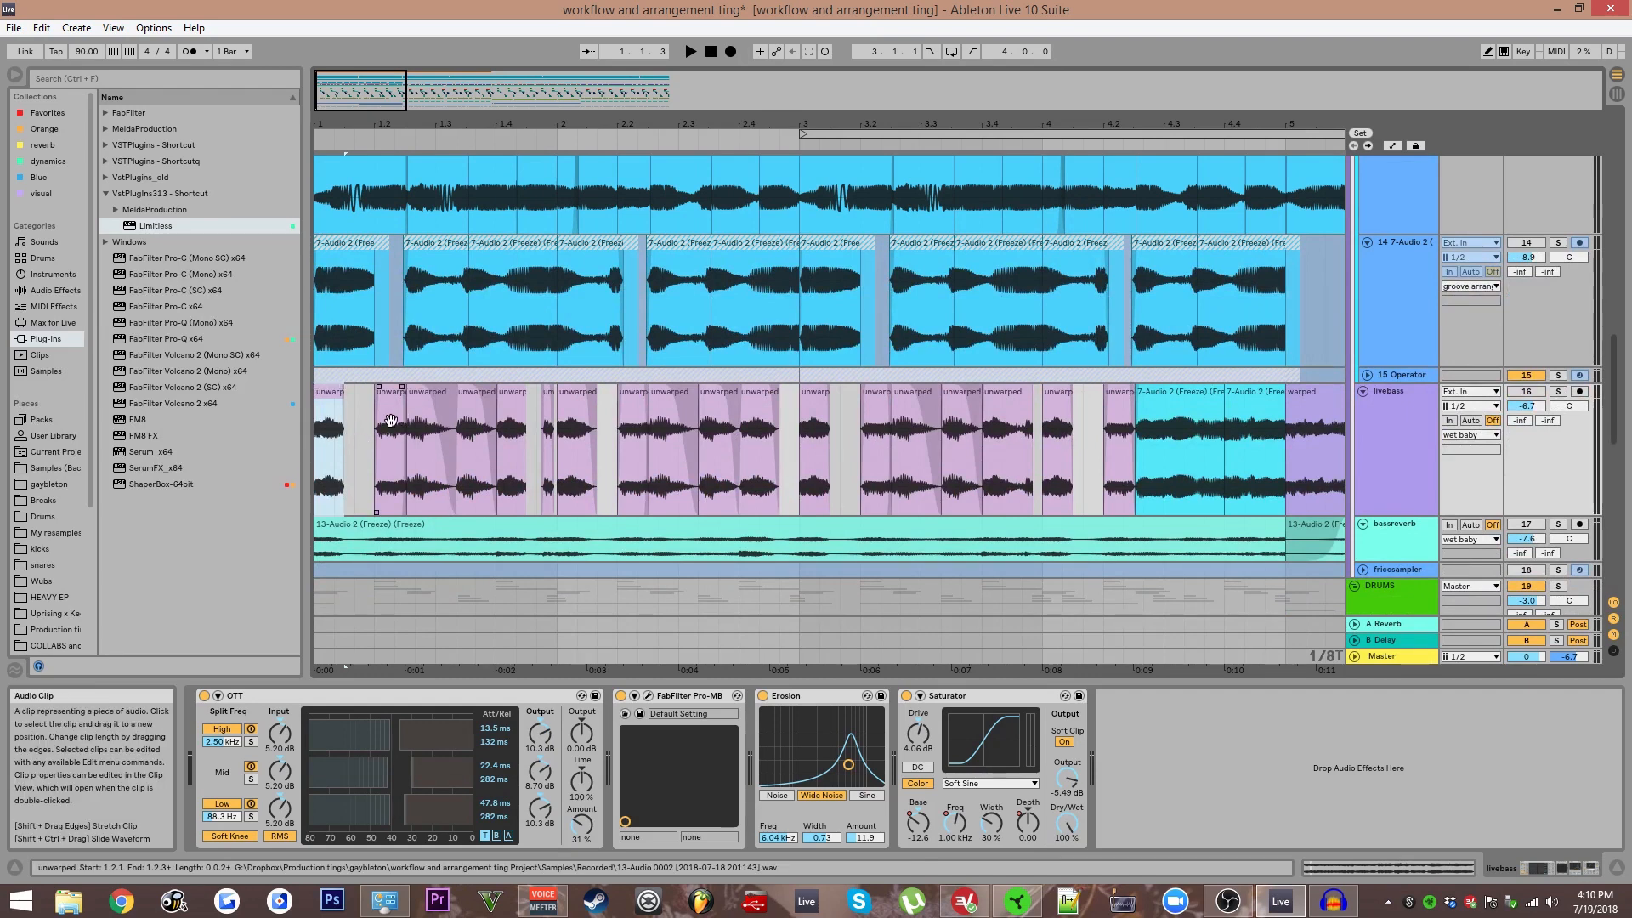
{"action": "left_click", "coordinate": [926, 446]}
{"action": "left_click", "coordinate": [1136, 419], "text": "shift"}
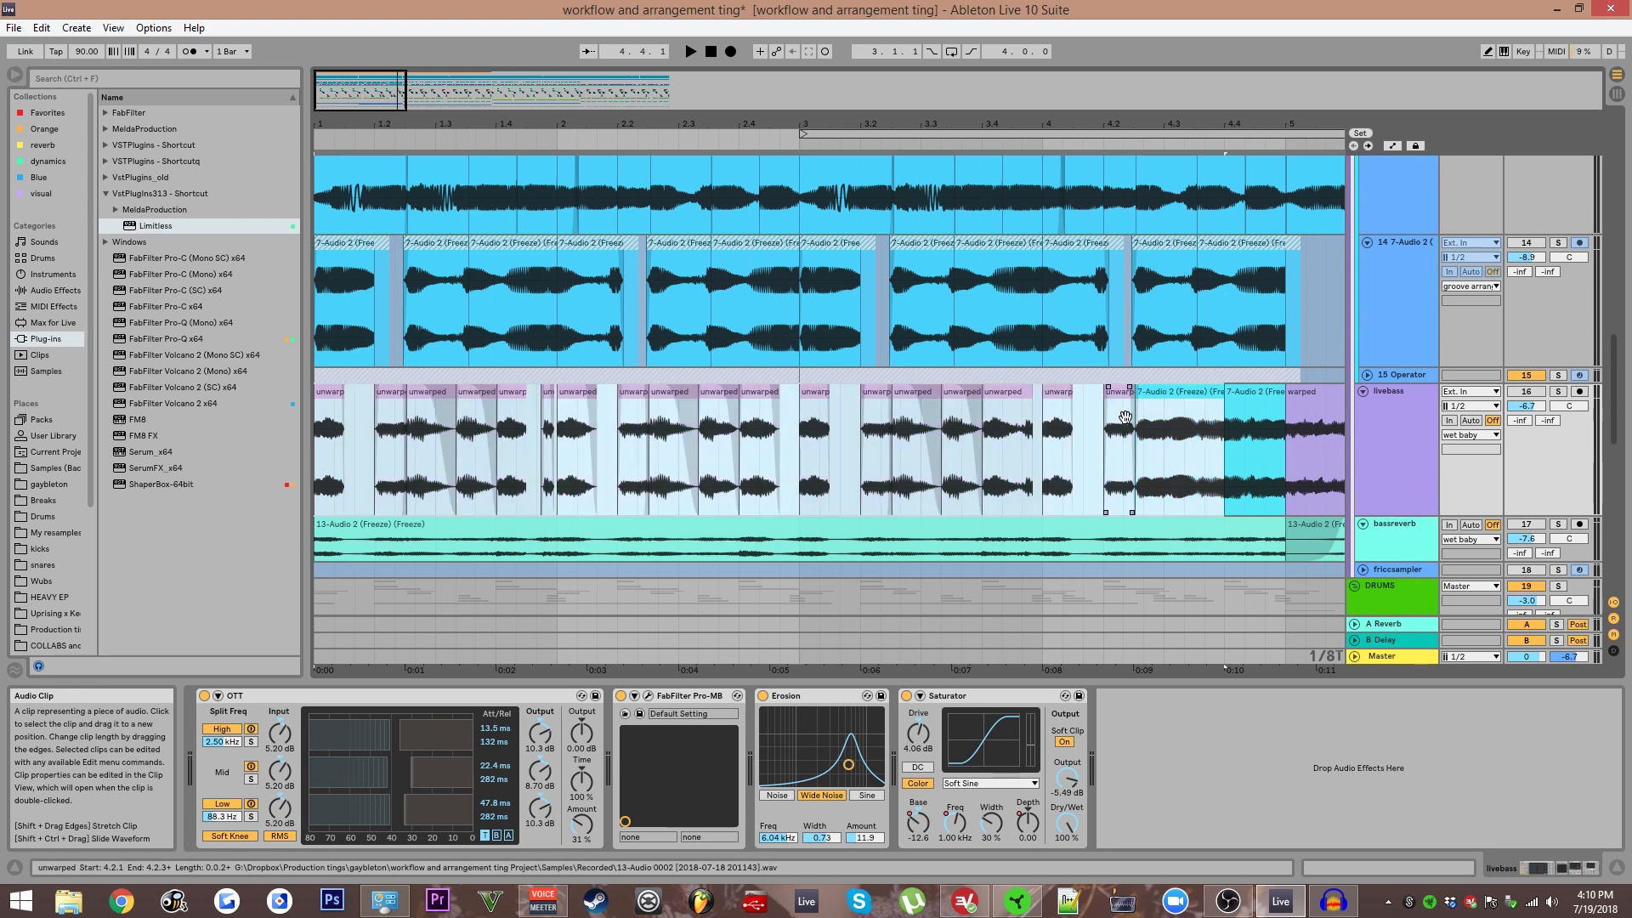
Rename the two blue 7-Audio 2 clips at the end of bar 4 on the livebass track to "warped".
{"action": "left_click", "coordinate": [1120, 419]}
{"action": "left_click", "coordinate": [1179, 418]}
{"action": "left_click", "coordinate": [1280, 423], "text": "shift"}
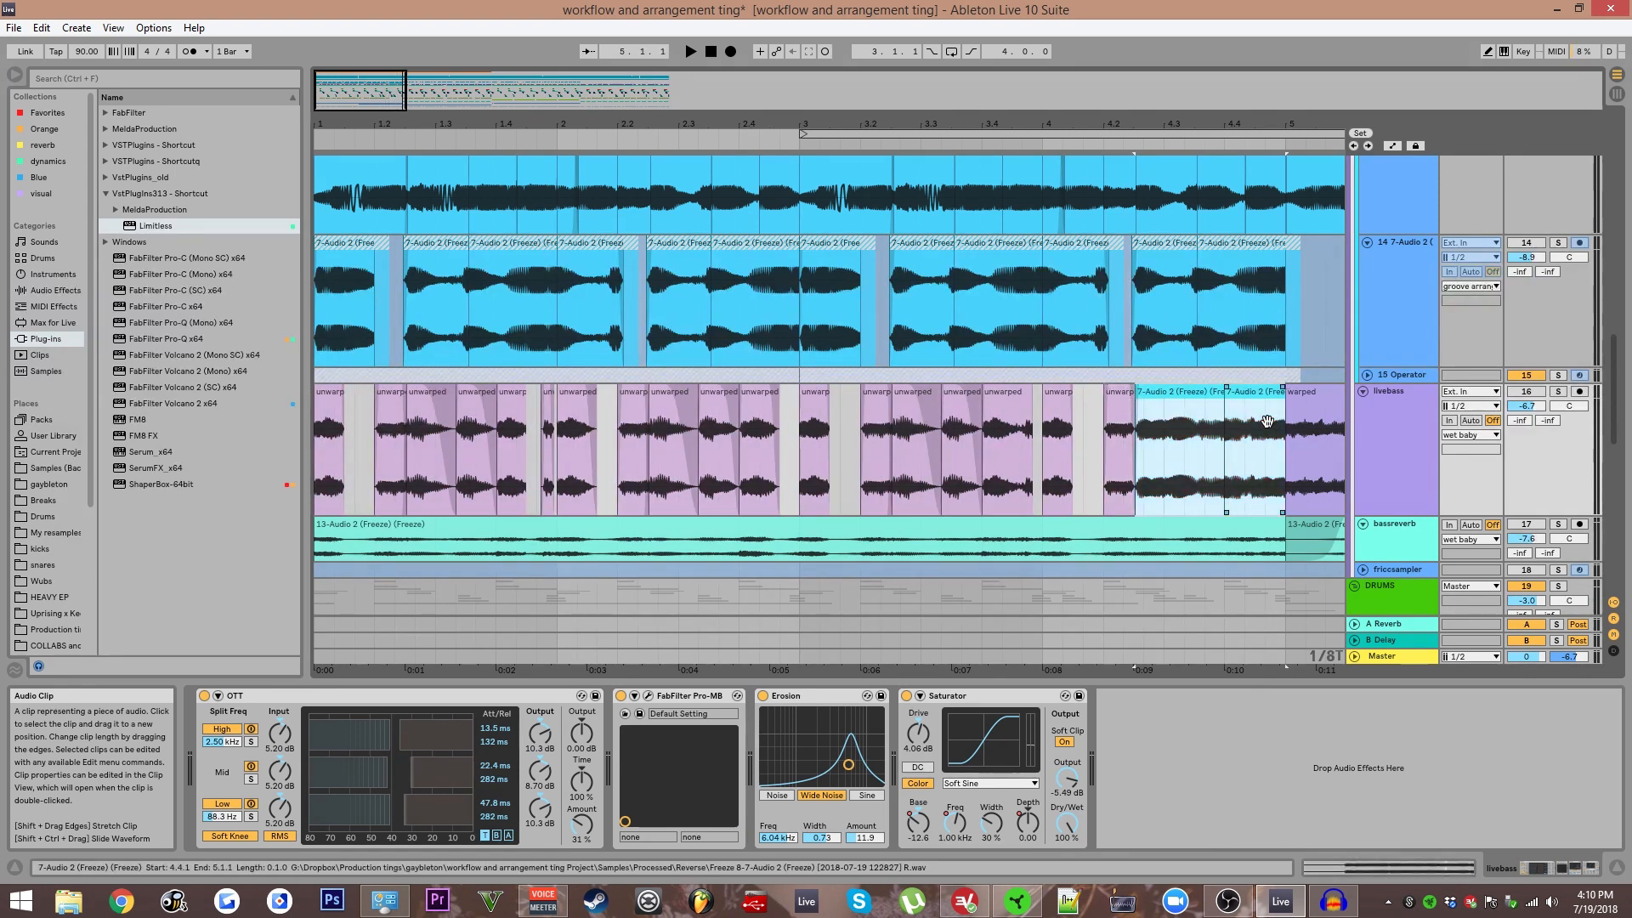
{"action": "scroll", "coordinate": [1274, 422], "scroll_direction": "down", "scroll_amount": 1}
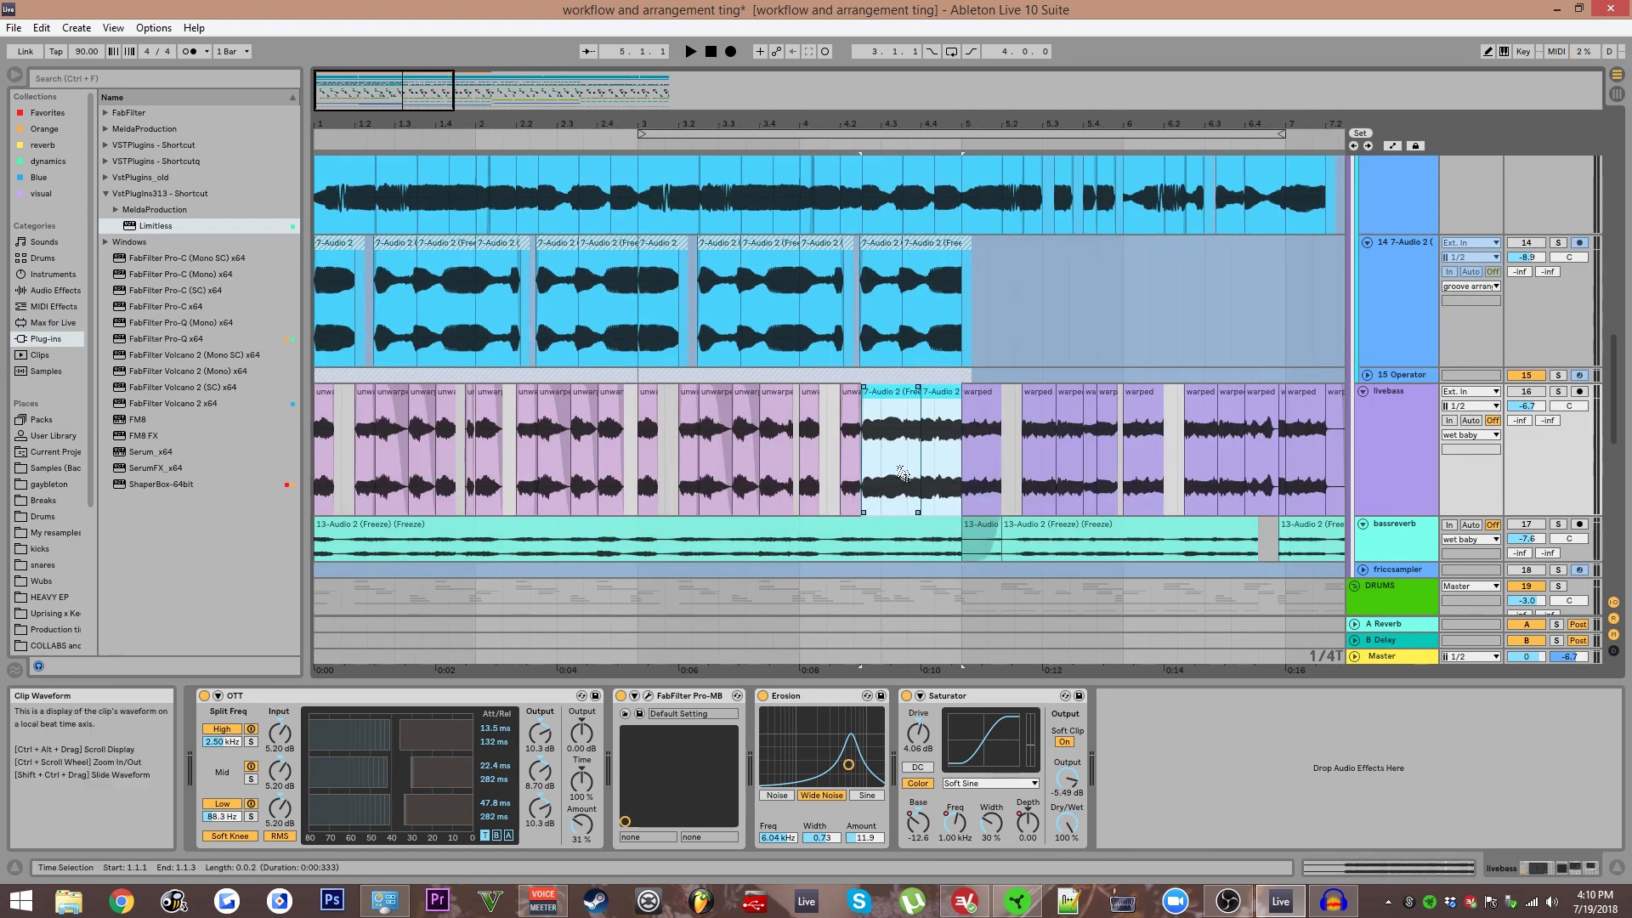
{"action": "key", "text": "shift+Tab"}
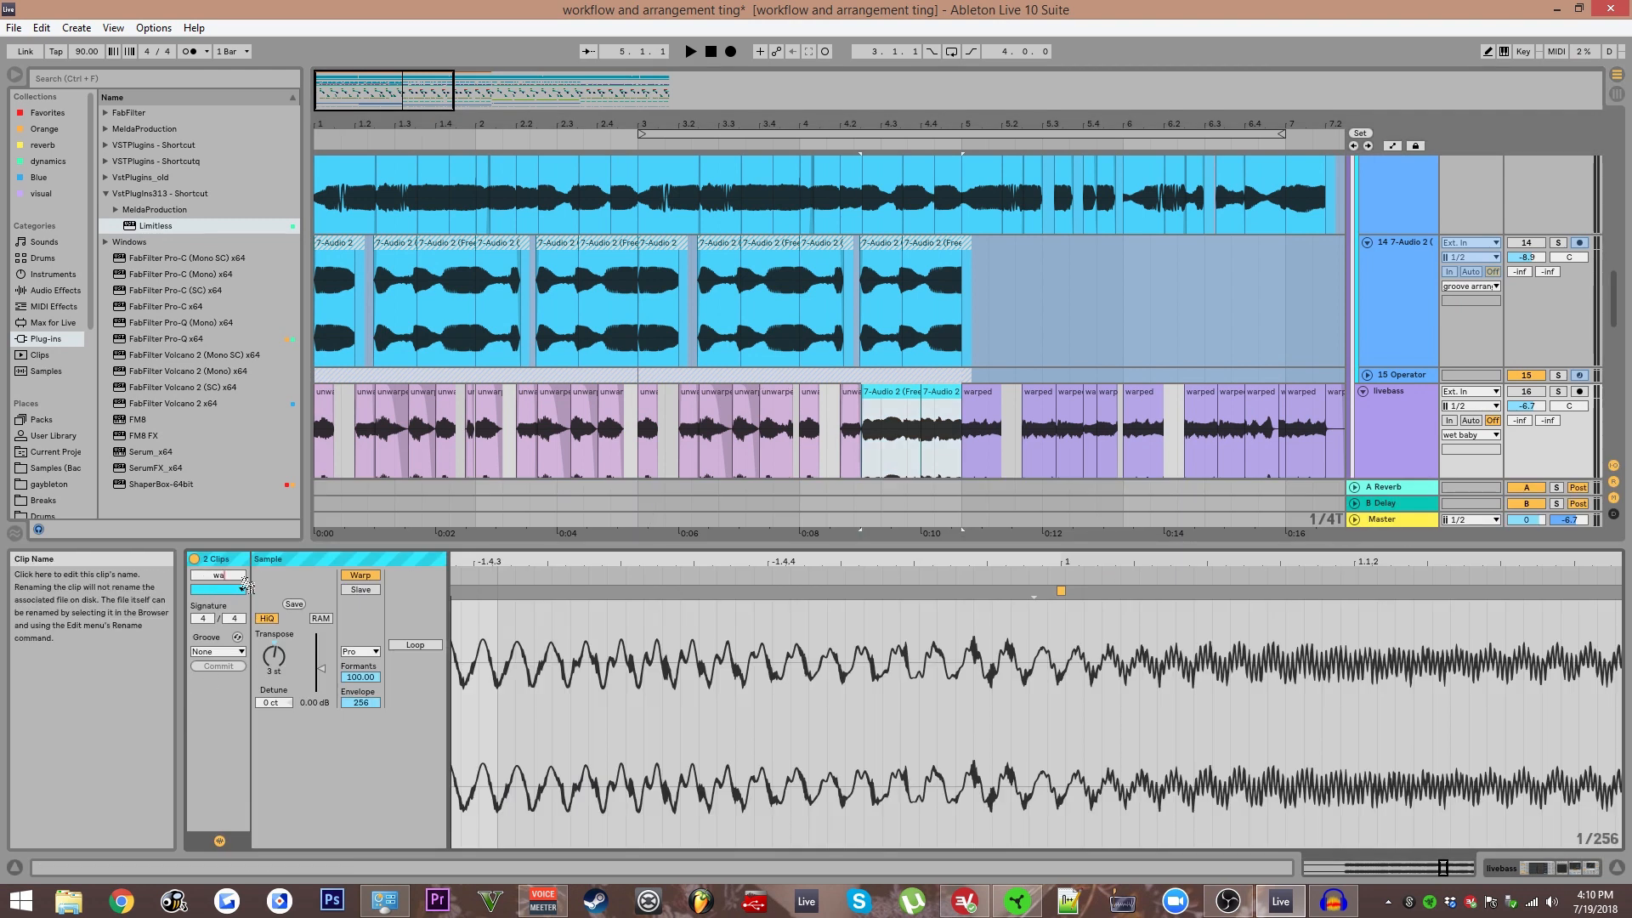
{"action": "left_click_drag", "start_coordinate": [984, 398], "coordinate": [753, 269]}
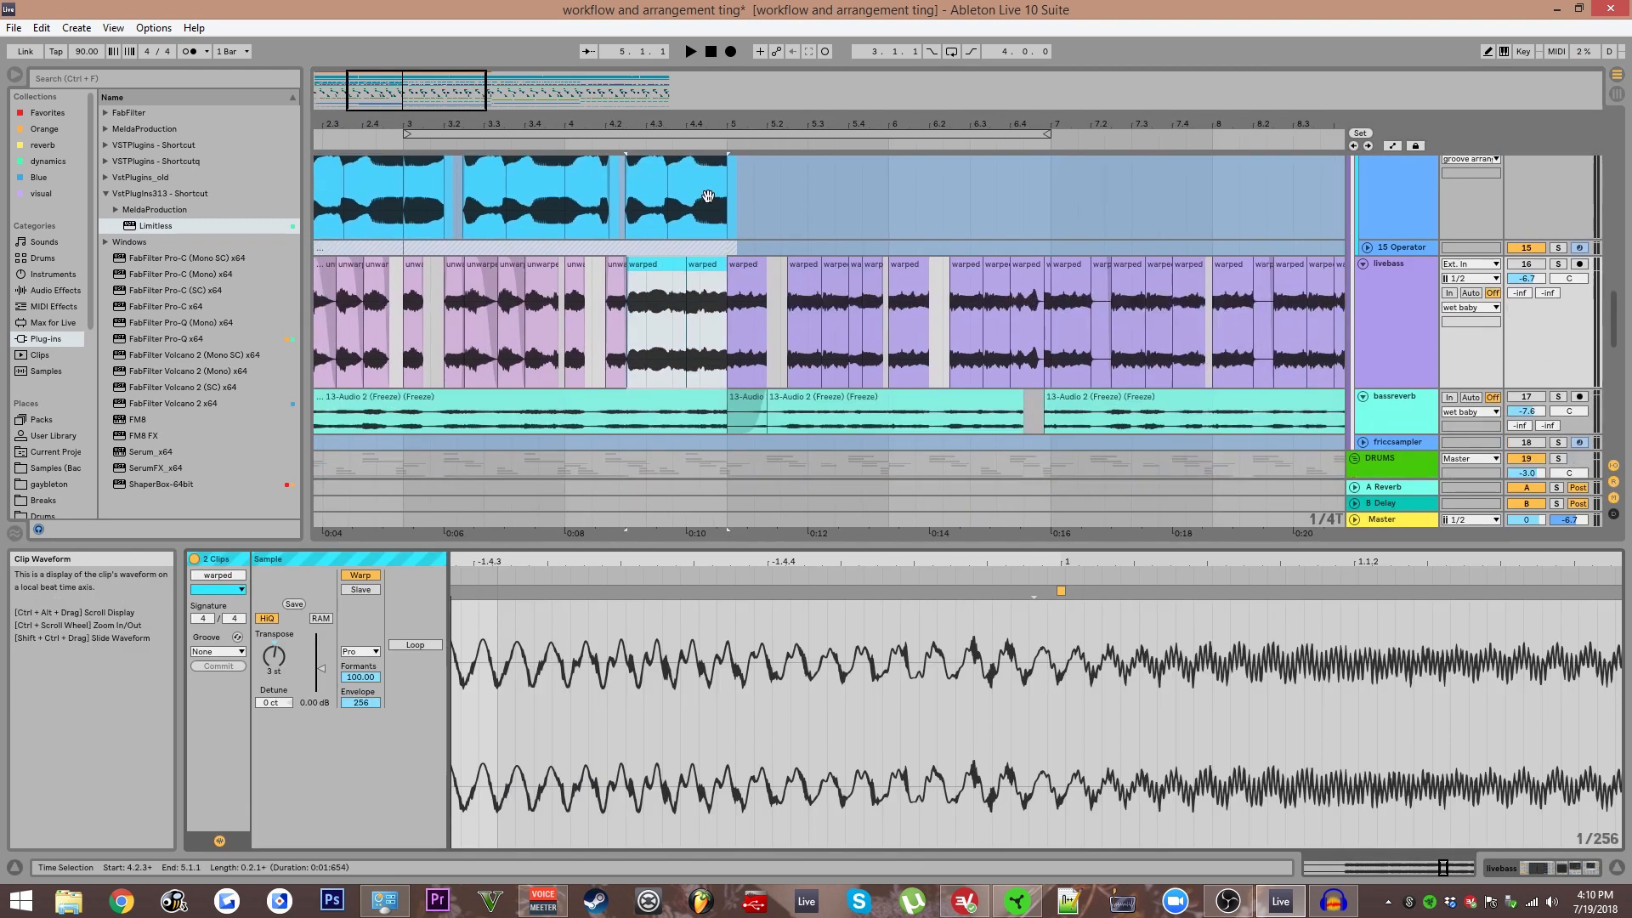
Inspect the warped livebass clips by selecting the run from bar 5 up to bar 9.
{"action": "left_click", "coordinate": [748, 263]}
{"action": "left_click_drag", "start_coordinate": [944, 283], "coordinate": [654, 252]}
{"action": "scroll", "coordinate": [654, 251], "scroll_direction": "down", "scroll_amount": 2}
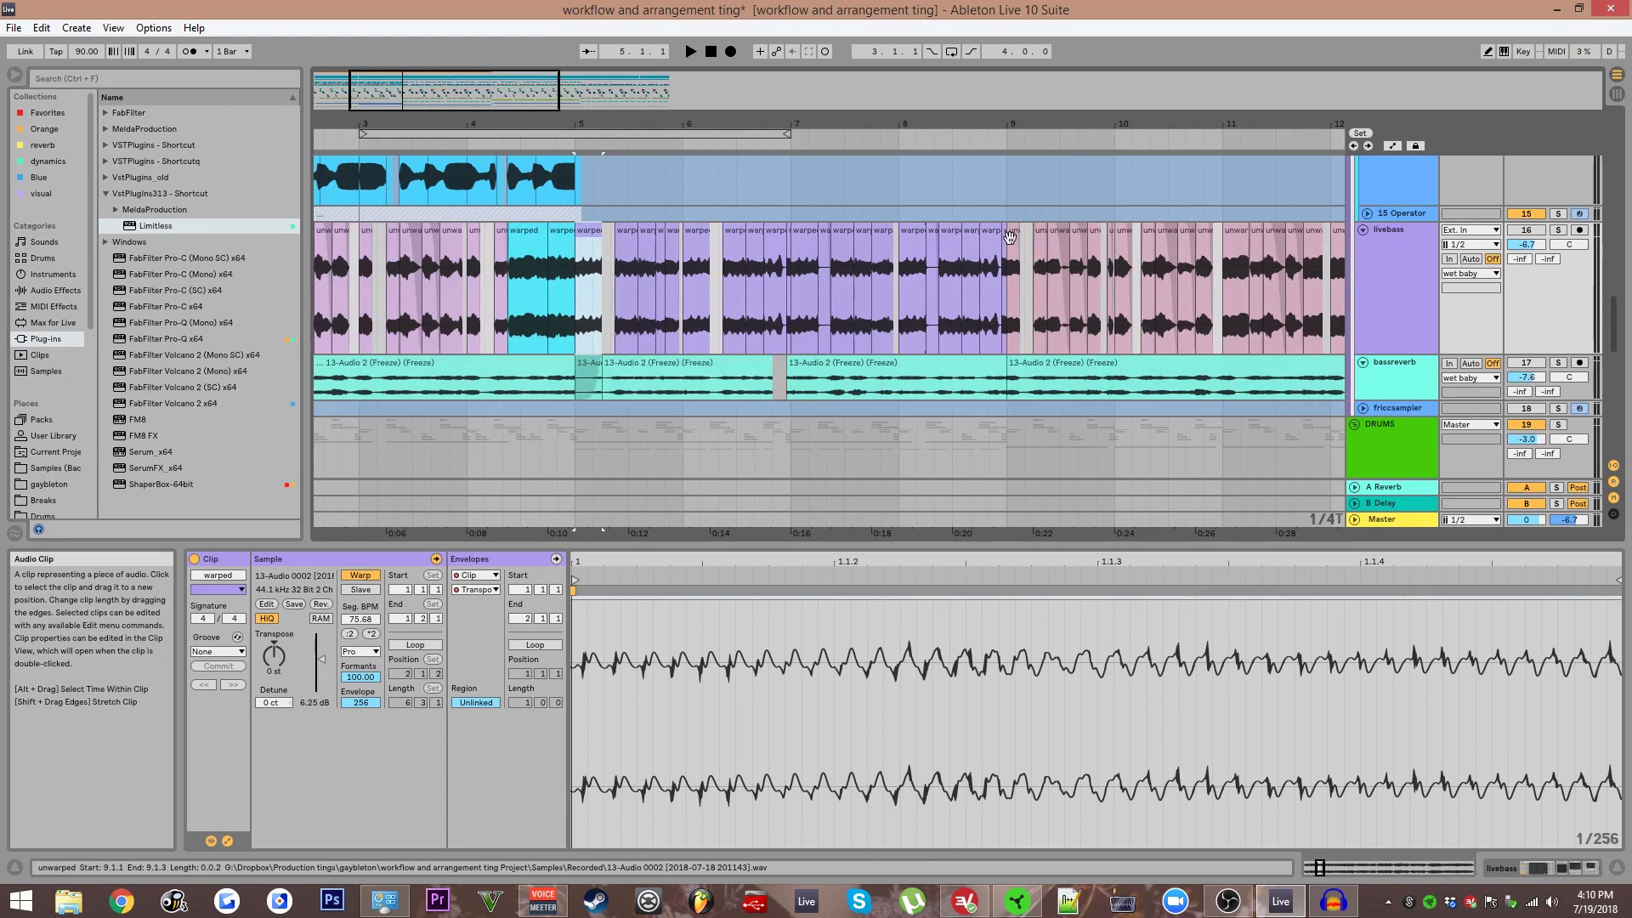
{"action": "left_click", "coordinate": [992, 239], "text": "shift"}
{"action": "scroll", "coordinate": [417, 279], "scroll_direction": "up", "scroll_amount": 4}
{"action": "left_click_drag", "start_coordinate": [416, 279], "coordinate": [965, 296]}
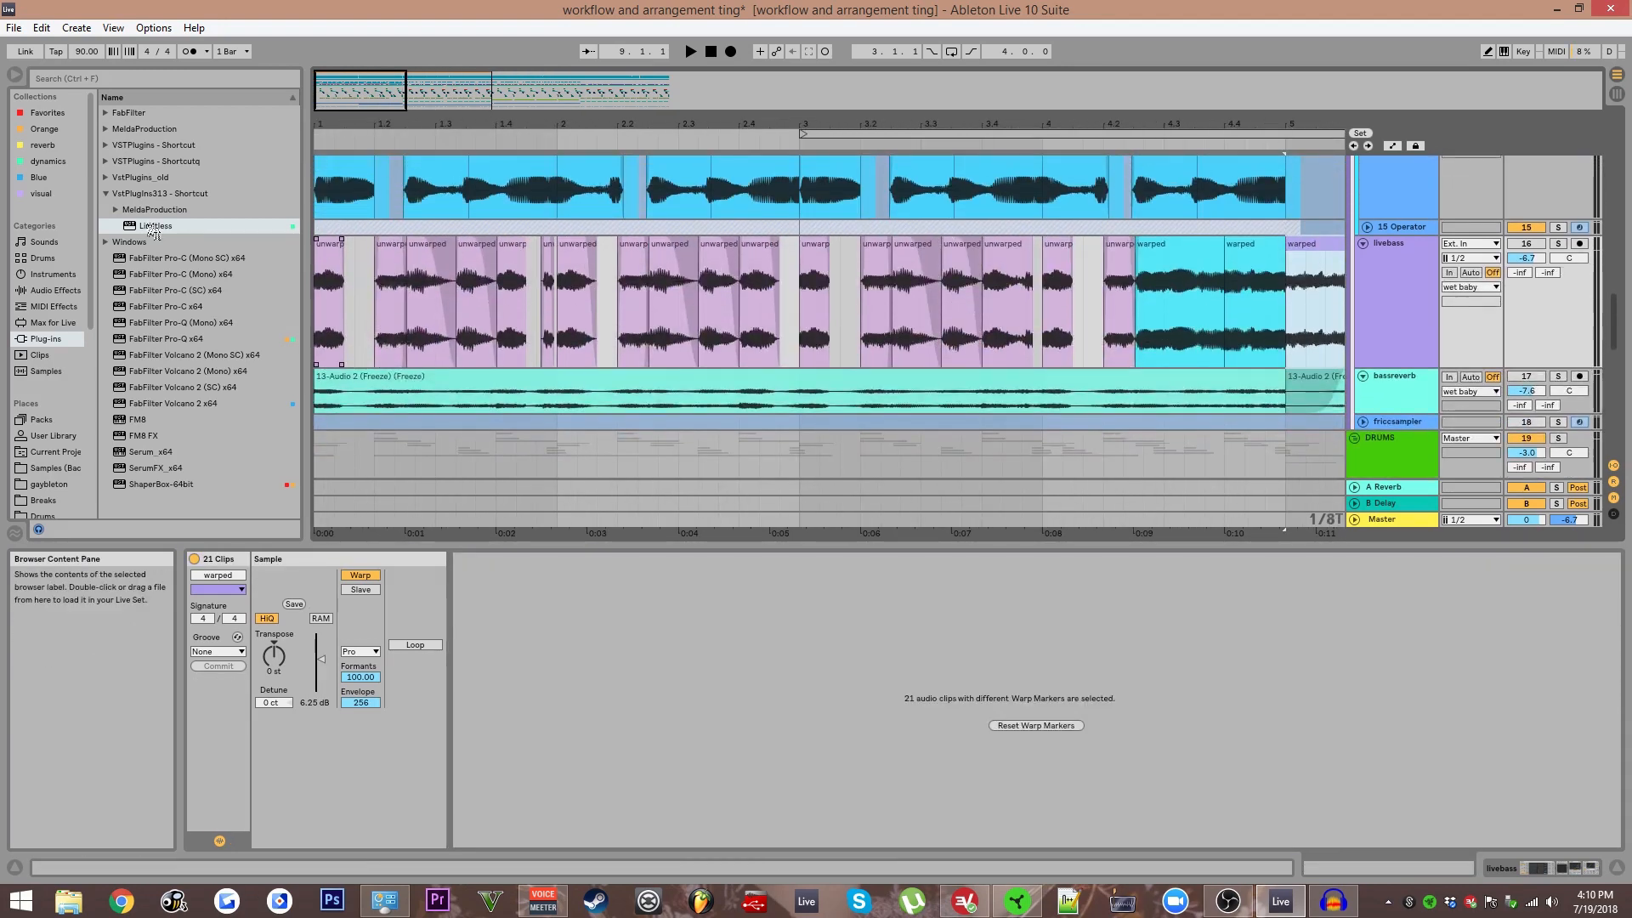
Check the transpose settings of the unwarped livebass clips one by one through bar 1.
{"action": "left_click", "coordinate": [330, 245]}
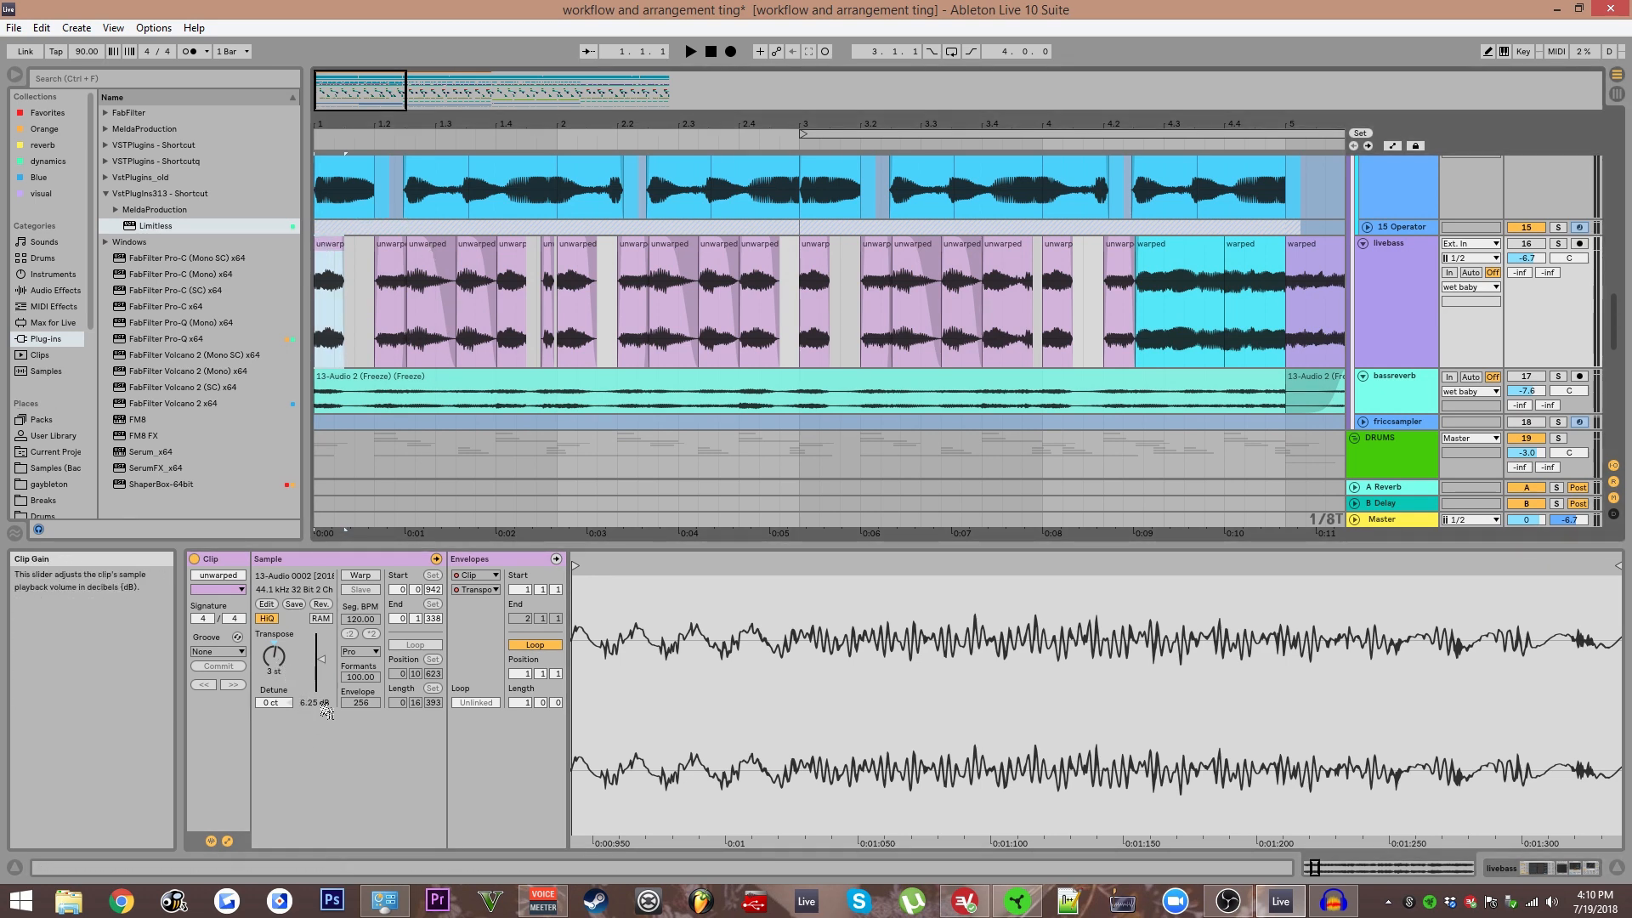
{"action": "scroll", "coordinate": [365, 331], "scroll_direction": "up", "scroll_amount": 4}
{"action": "left_click_drag", "start_coordinate": [365, 327], "coordinate": [663, 334]}
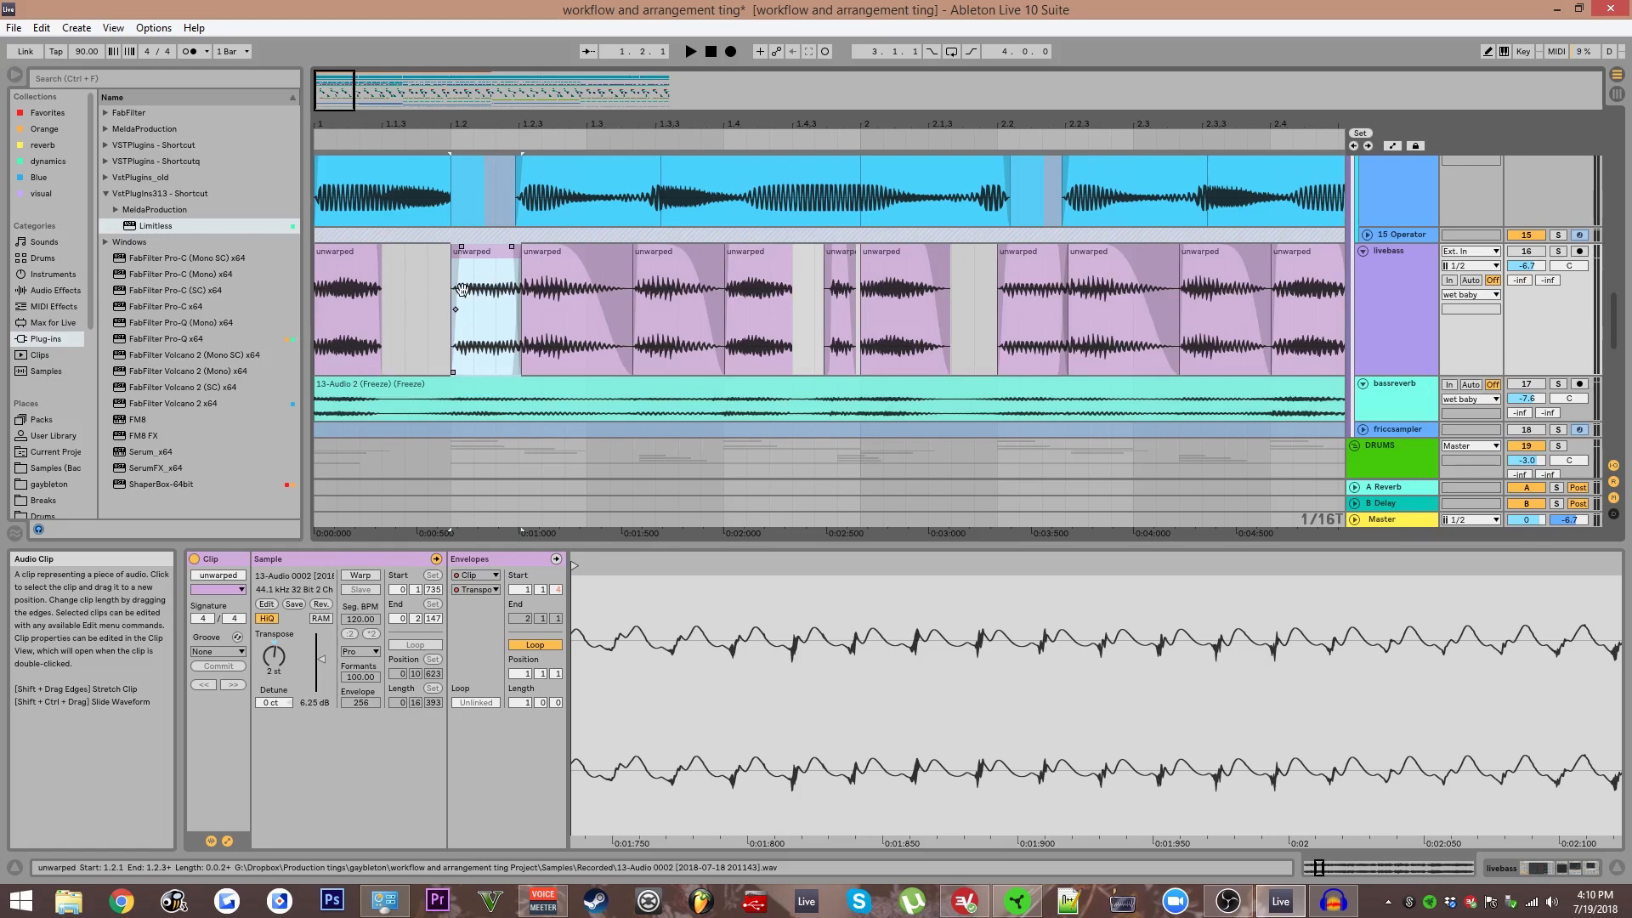
{"action": "left_click", "coordinate": [491, 293]}
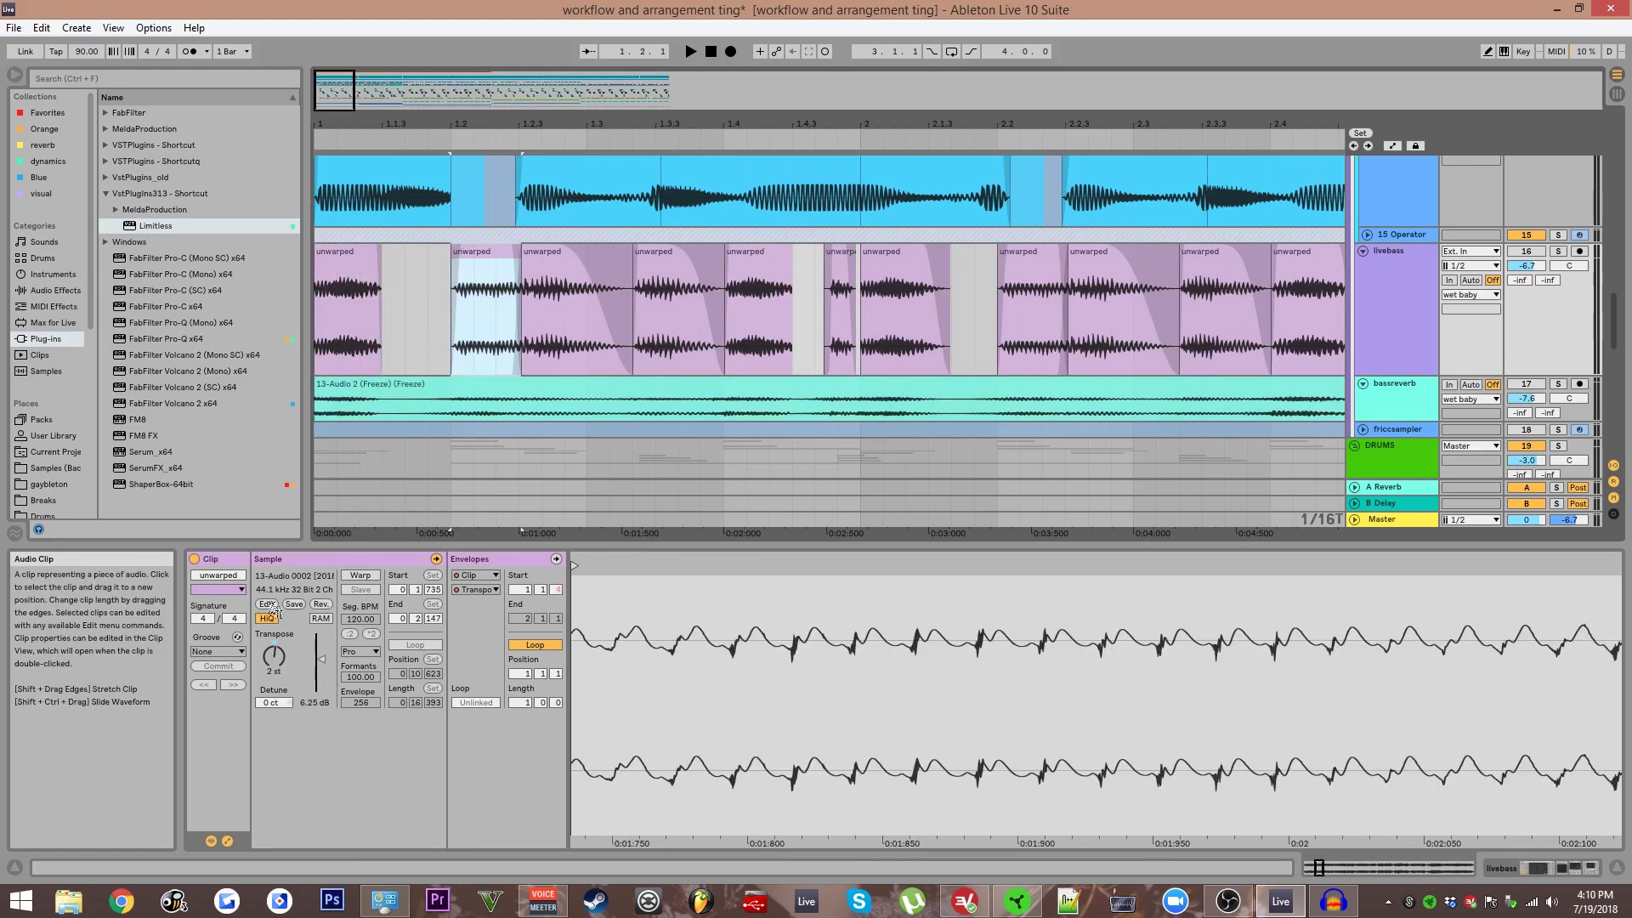
{"action": "left_click", "coordinate": [522, 330]}
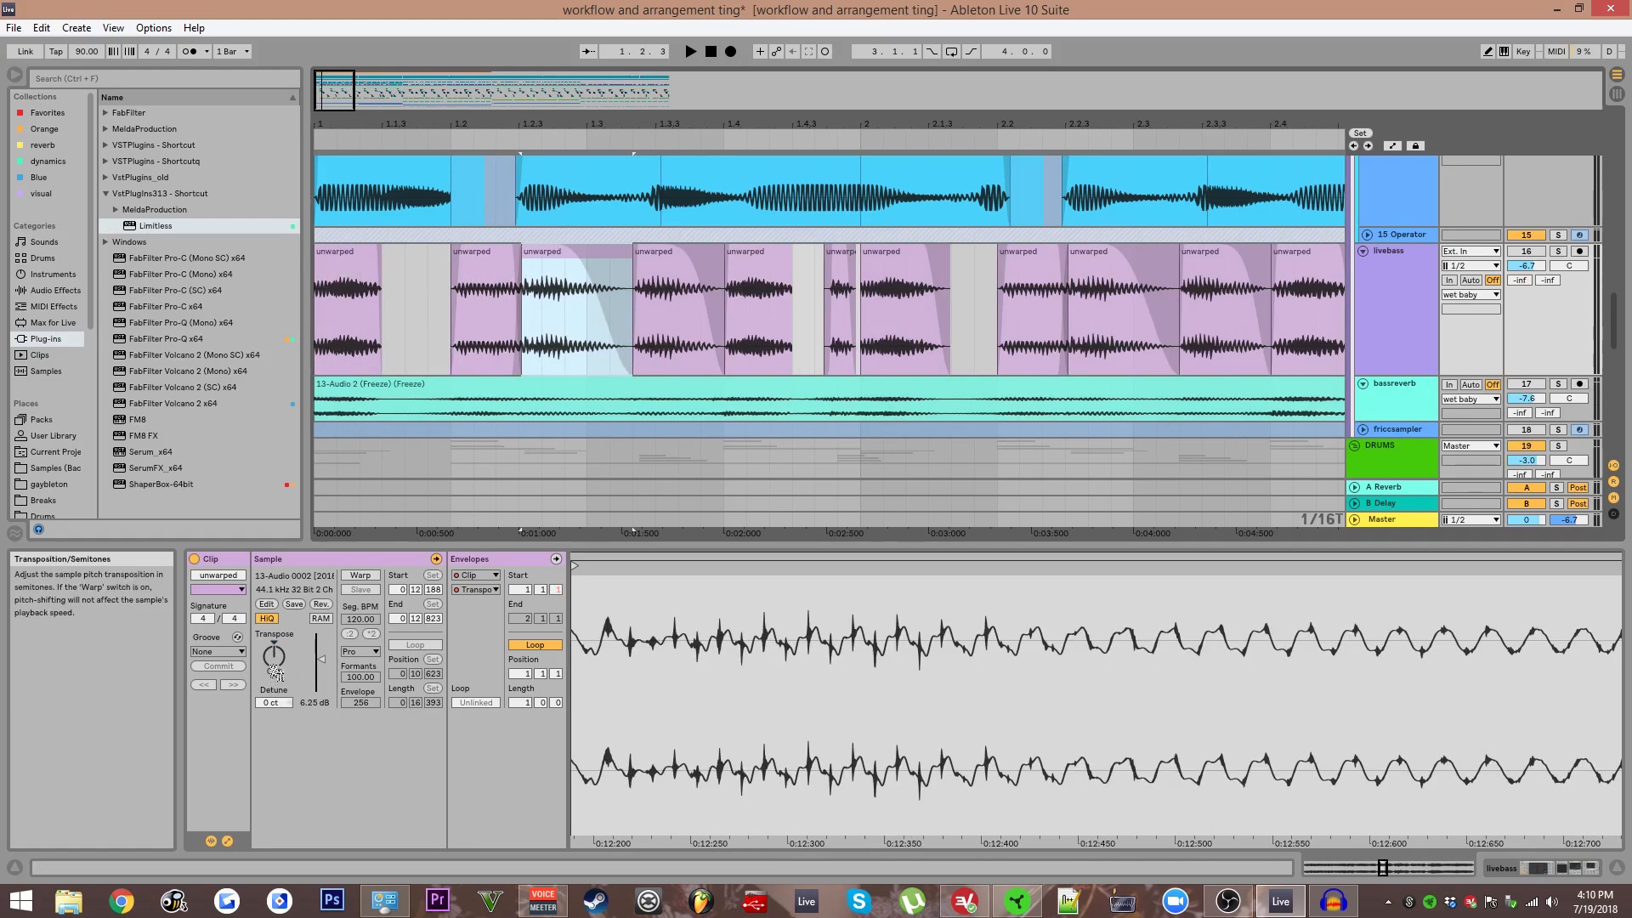
{"action": "left_click", "coordinate": [656, 256]}
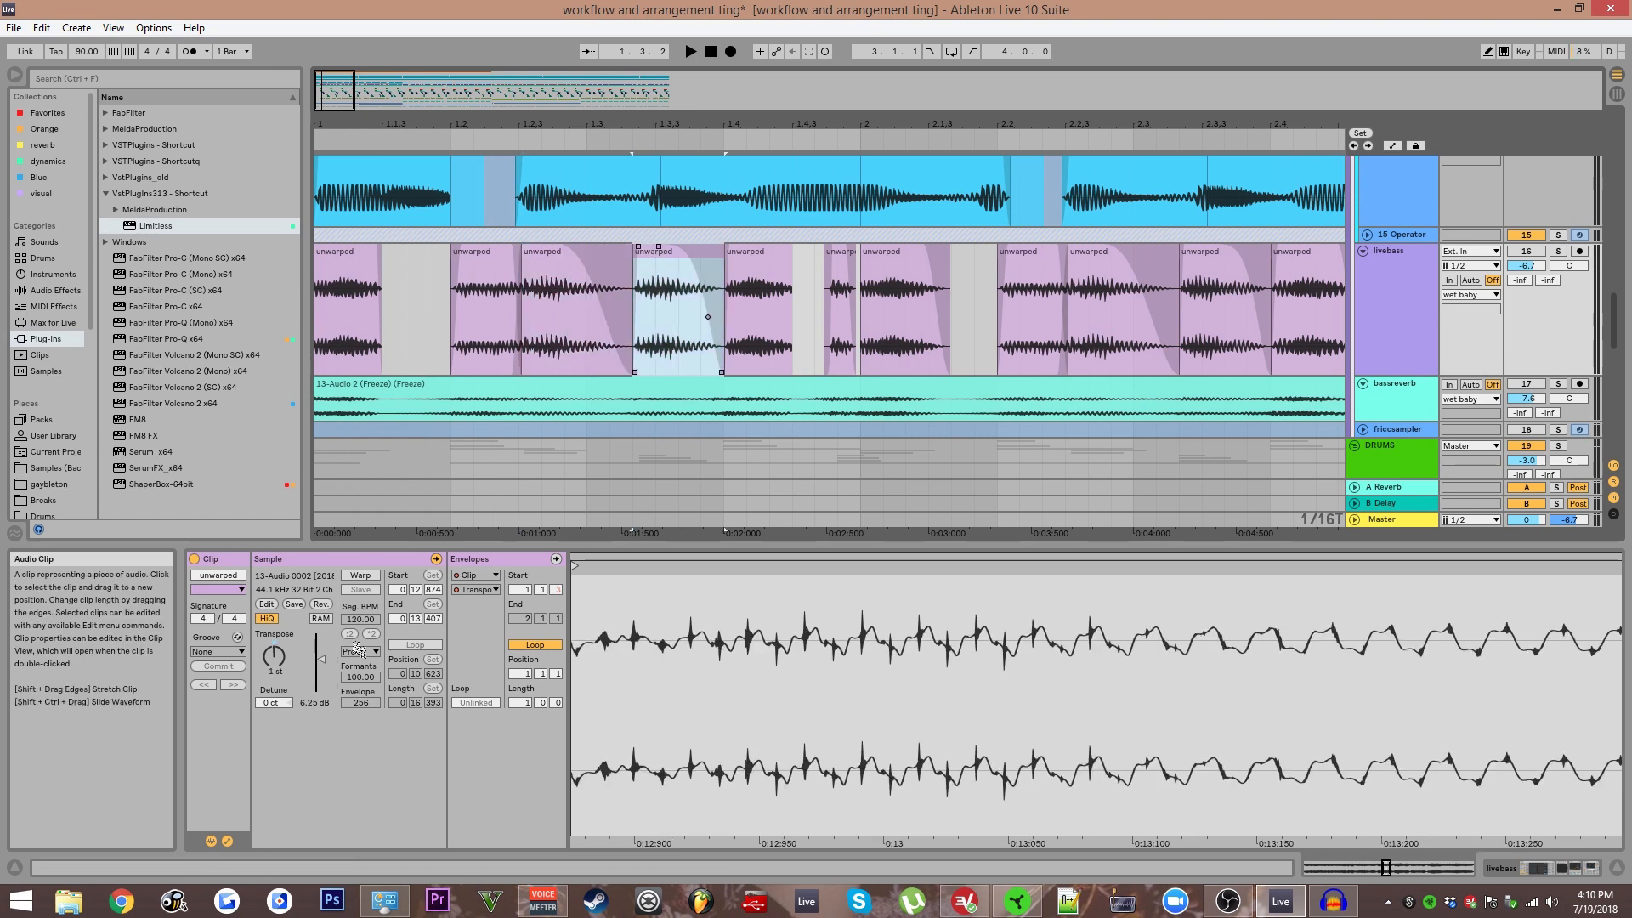
{"action": "left_click", "coordinate": [753, 255]}
Play the livebass track from its first unwarped clip through bar 4, then stop playback.
{"action": "scroll", "coordinate": [771, 327], "scroll_direction": "down", "scroll_amount": 2}
{"action": "left_click_drag", "start_coordinate": [680, 359], "coordinate": [682, 409], "text": "ctrl+alt"}
{"action": "left_click", "coordinate": [336, 301]}
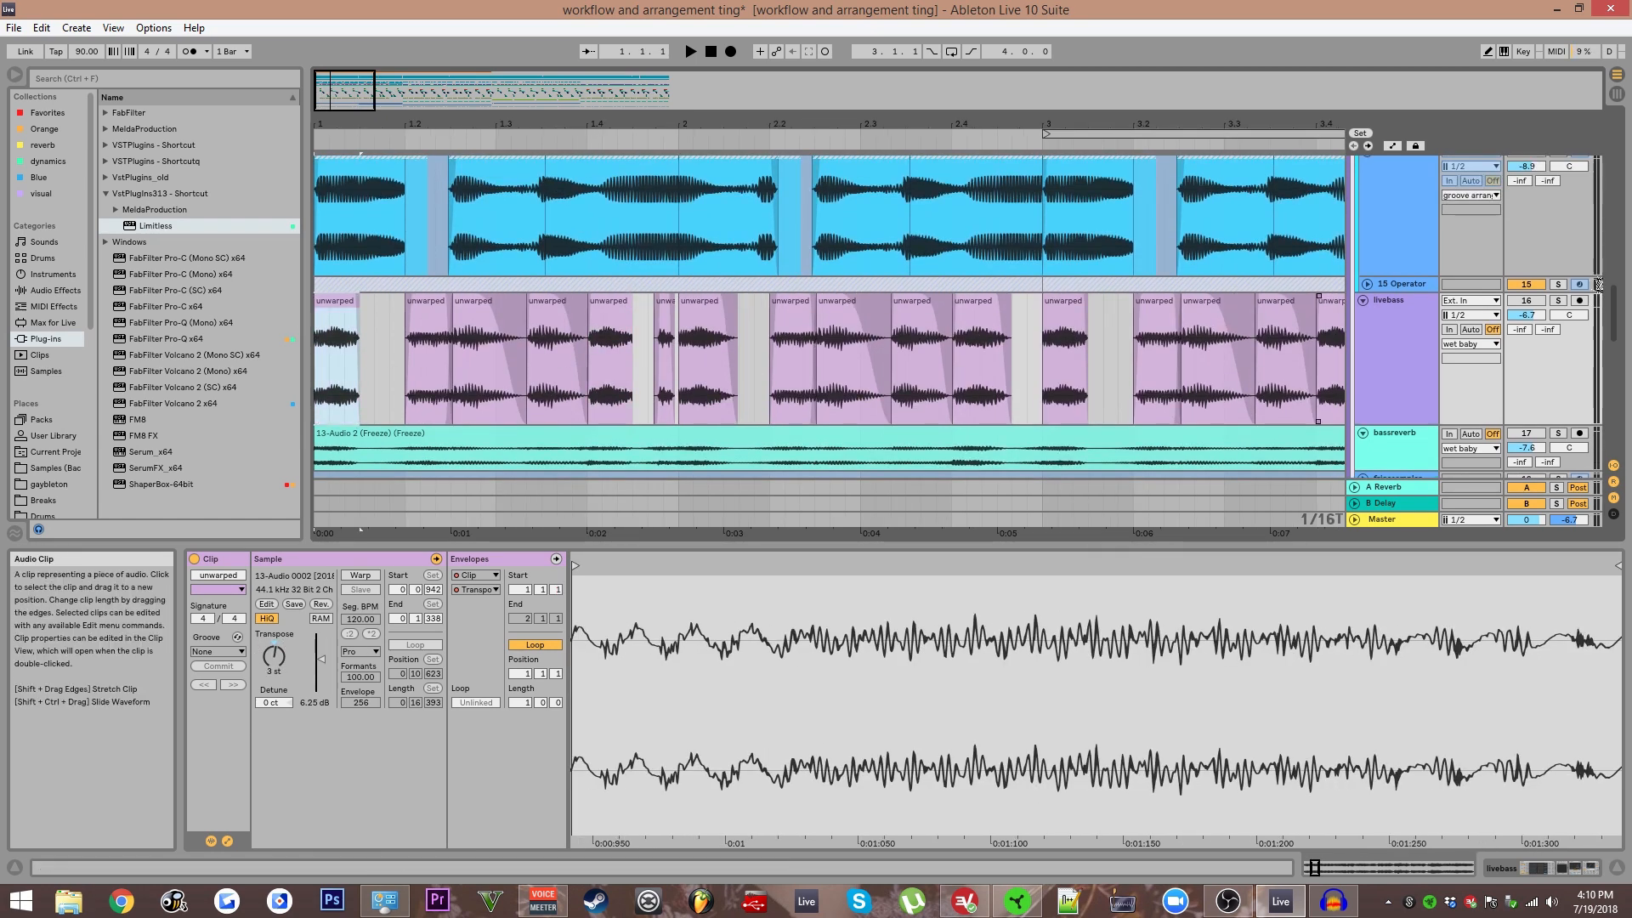
{"action": "scroll", "coordinate": [1525, 382], "scroll_direction": "up", "scroll_amount": 2}
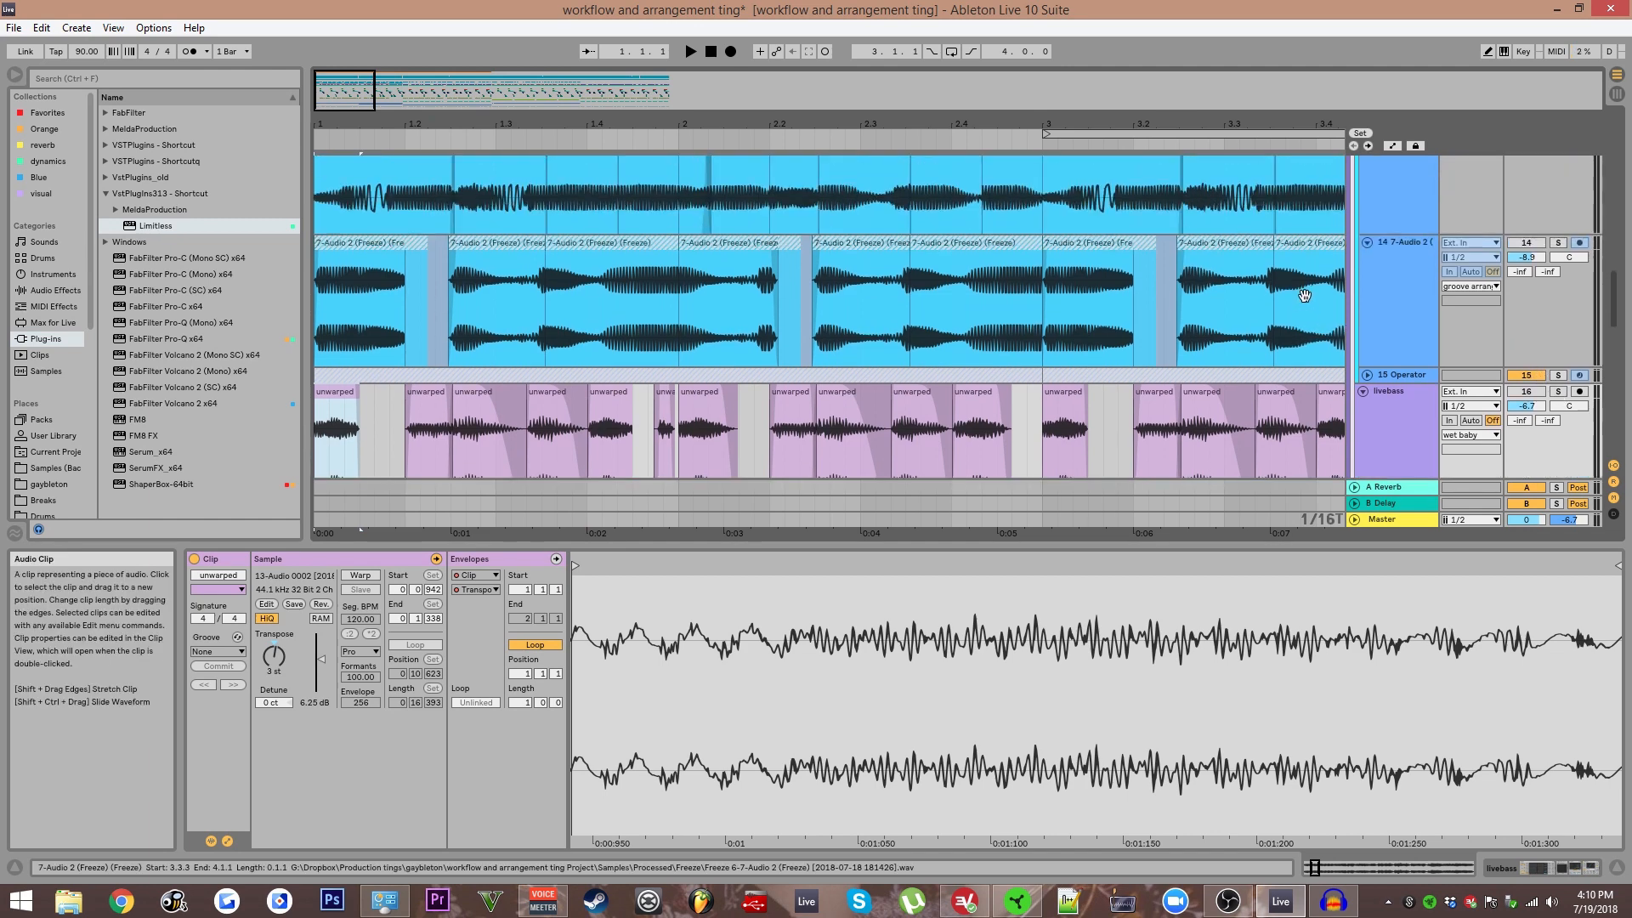
{"action": "scroll", "coordinate": [1525, 384], "scroll_direction": "up", "scroll_amount": 3}
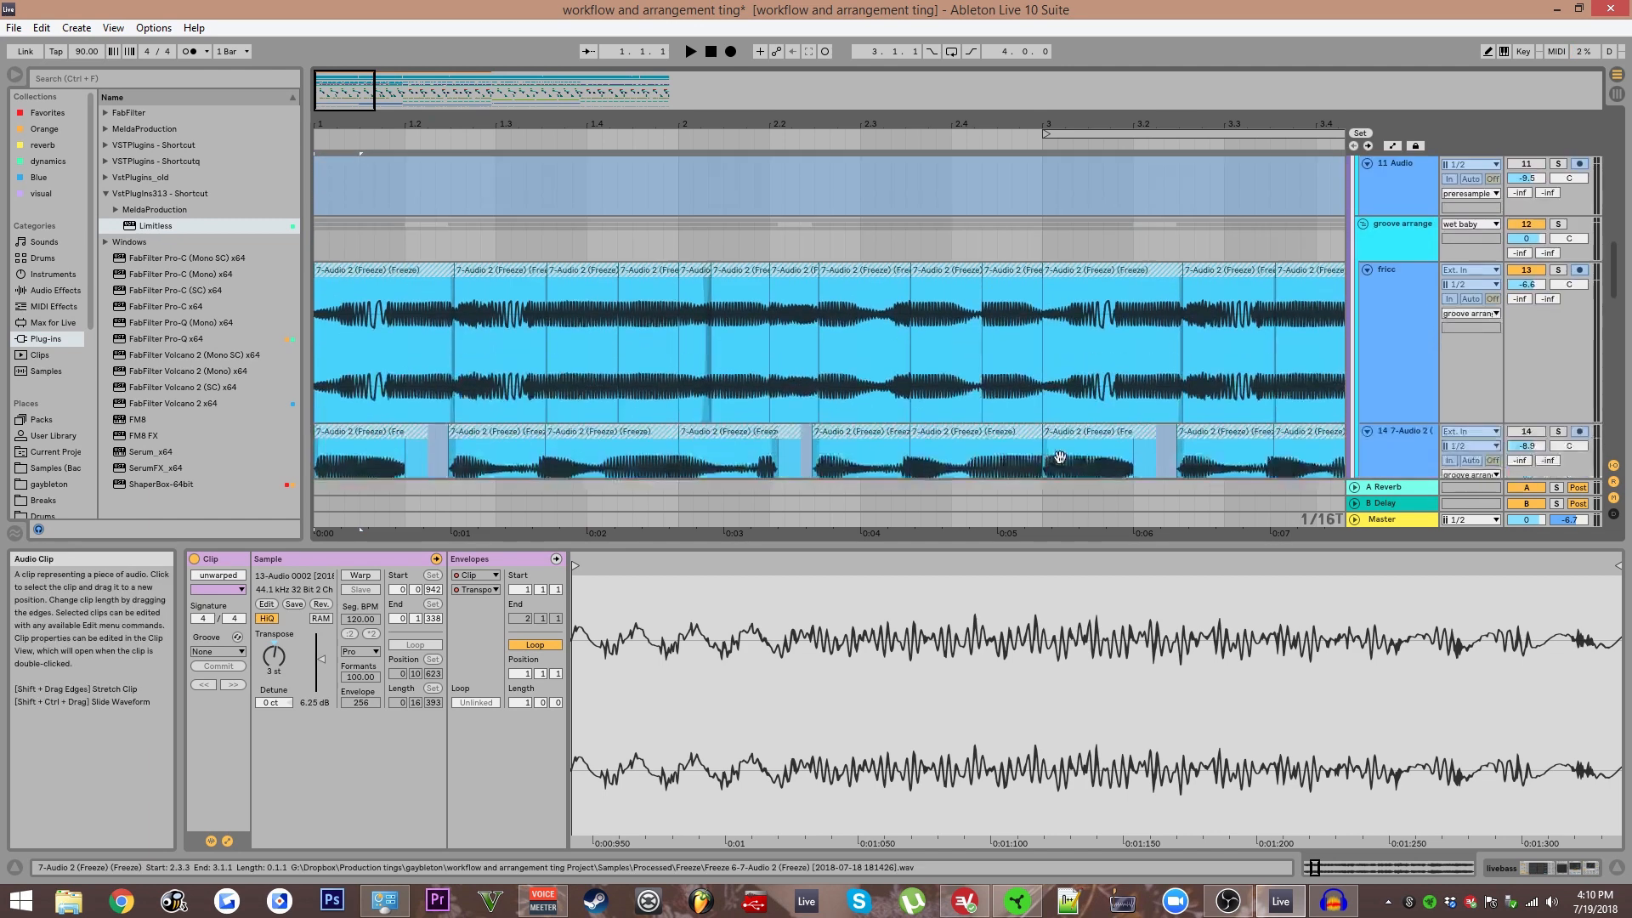
{"action": "scroll", "coordinate": [1535, 244], "scroll_direction": "down", "scroll_amount": 4}
{"action": "key", "text": "space"}
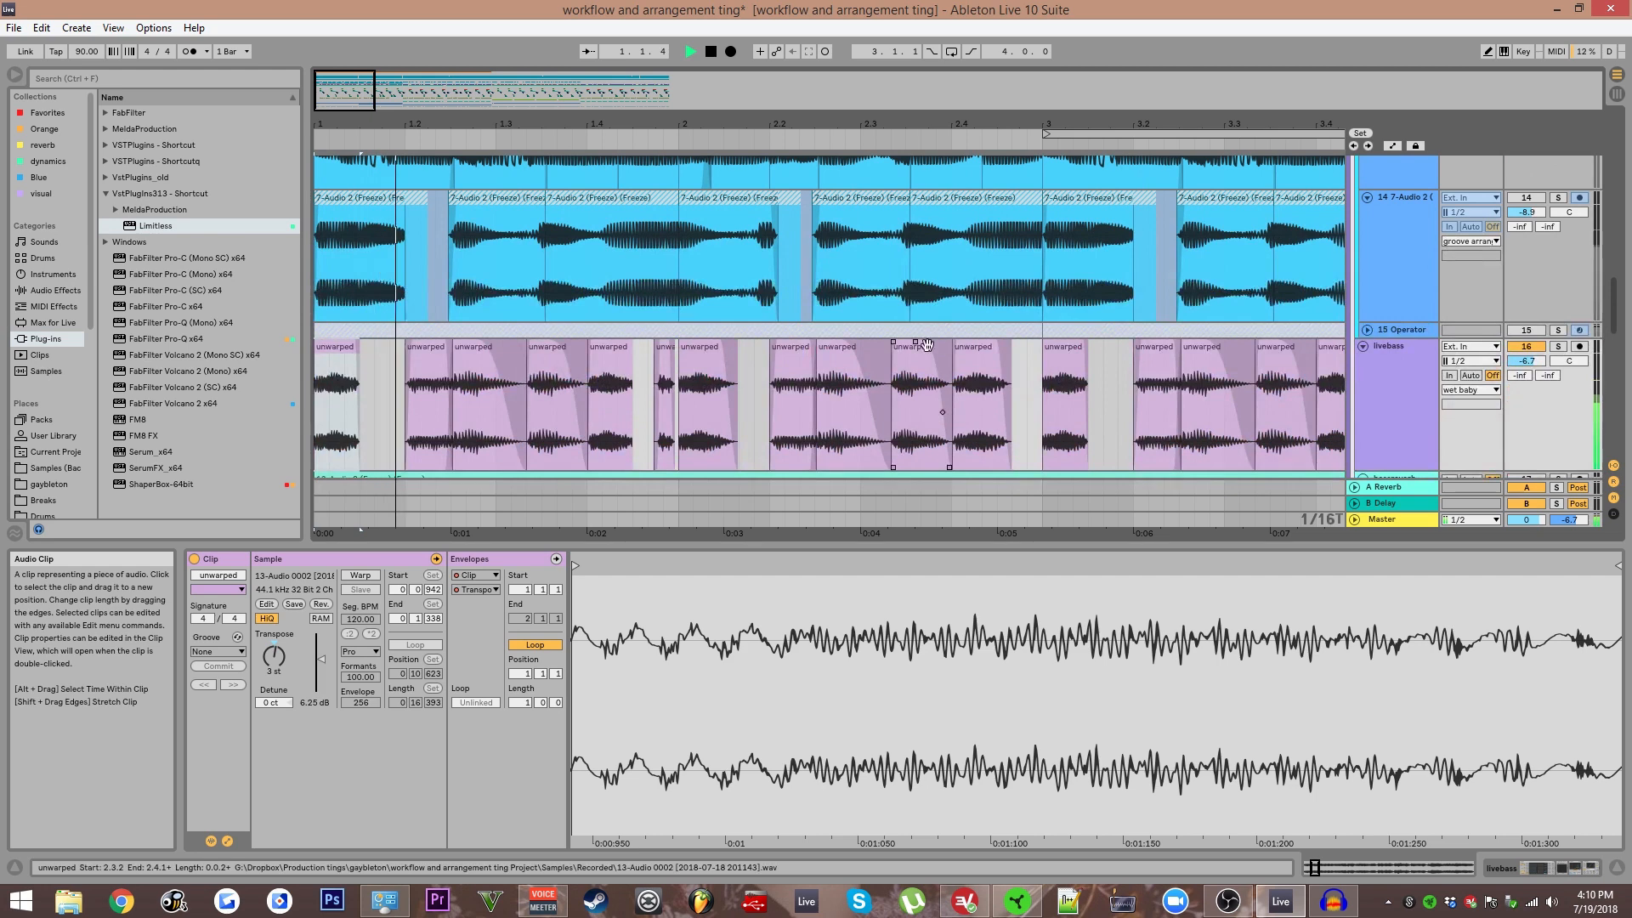
{"action": "scroll", "coordinate": [820, 387], "scroll_direction": "down", "scroll_amount": 3}
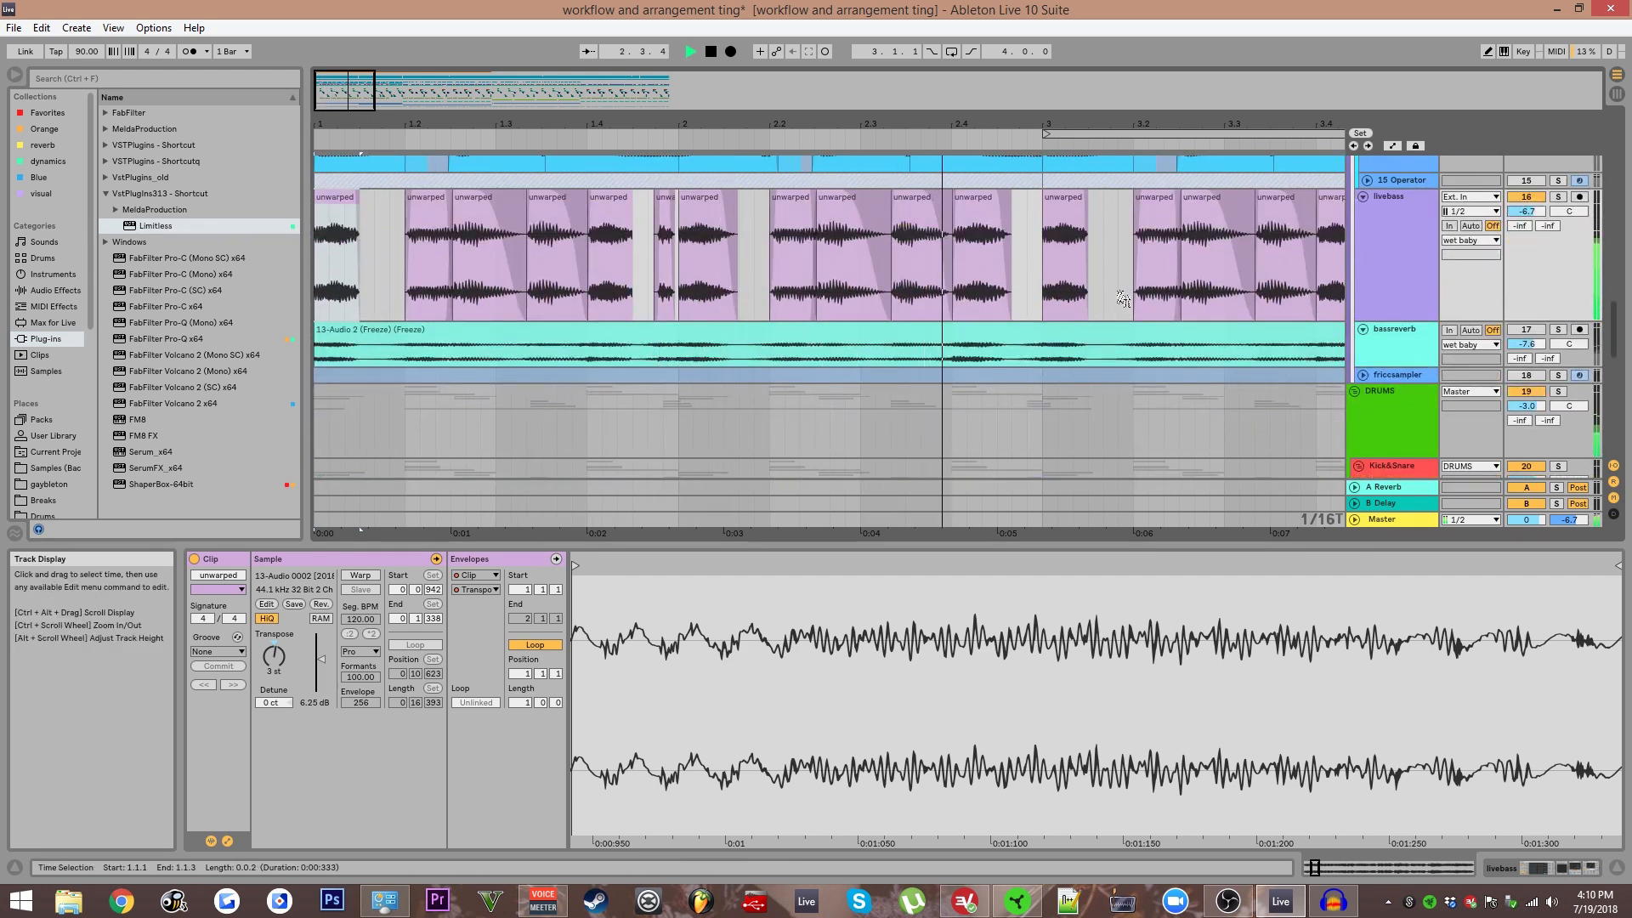
{"action": "scroll", "coordinate": [1120, 299], "scroll_direction": "down", "scroll_amount": 2}
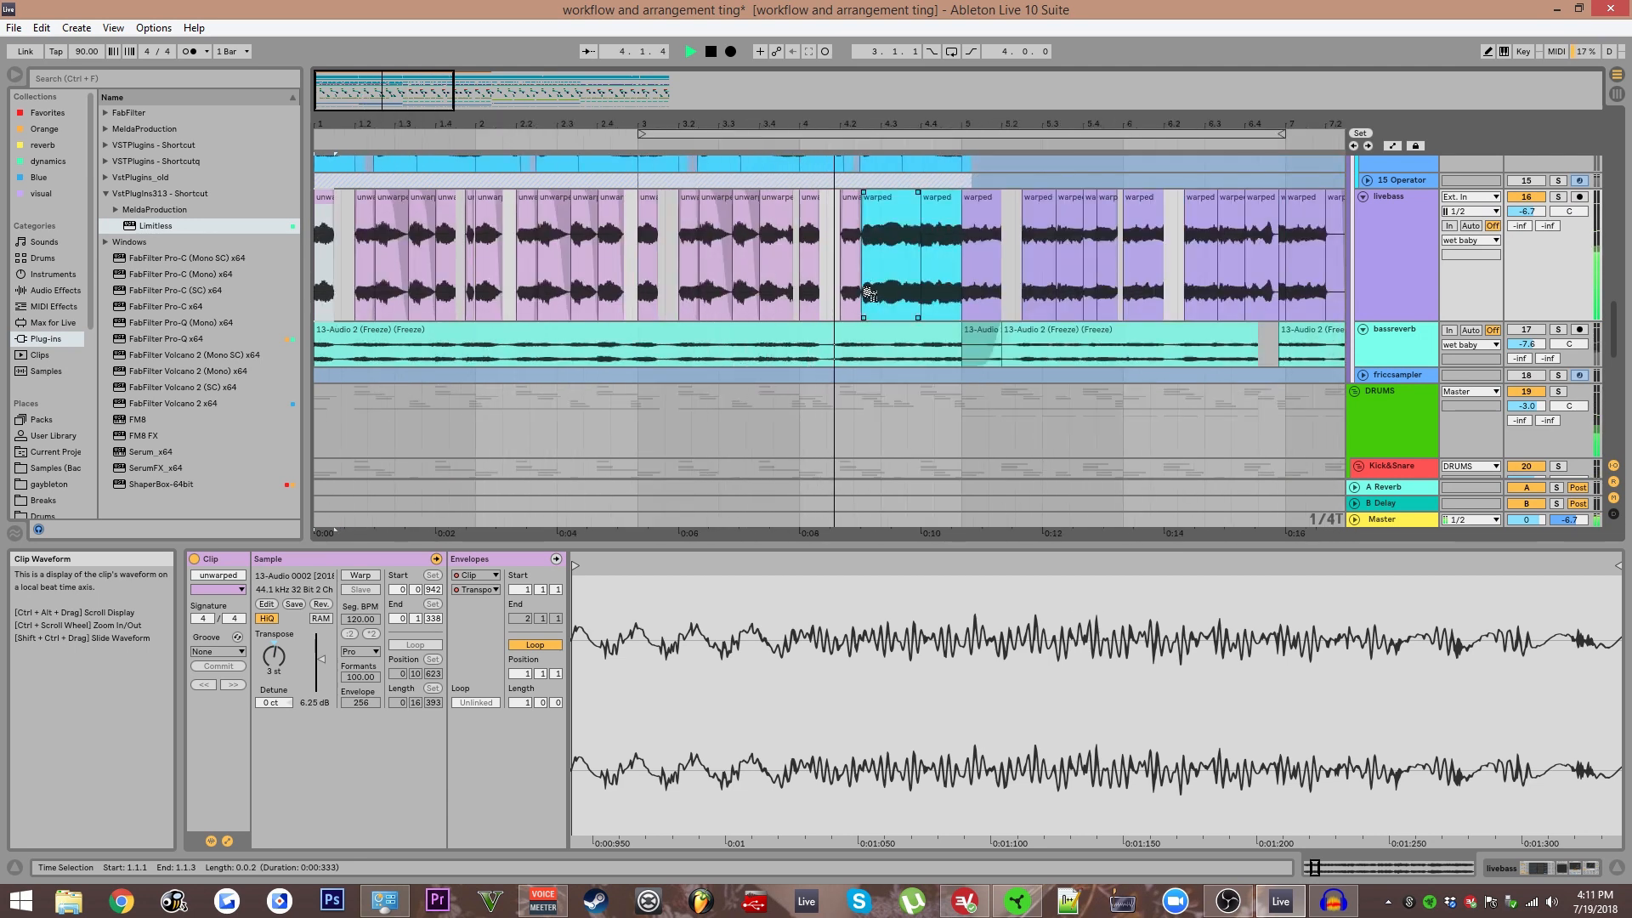
{"action": "key", "text": "space"}
Inspect the two warped clips at the end of bar 4 on the livebass track in the clip view.
{"action": "left_click_drag", "start_coordinate": [865, 225], "coordinate": [929, 262]}
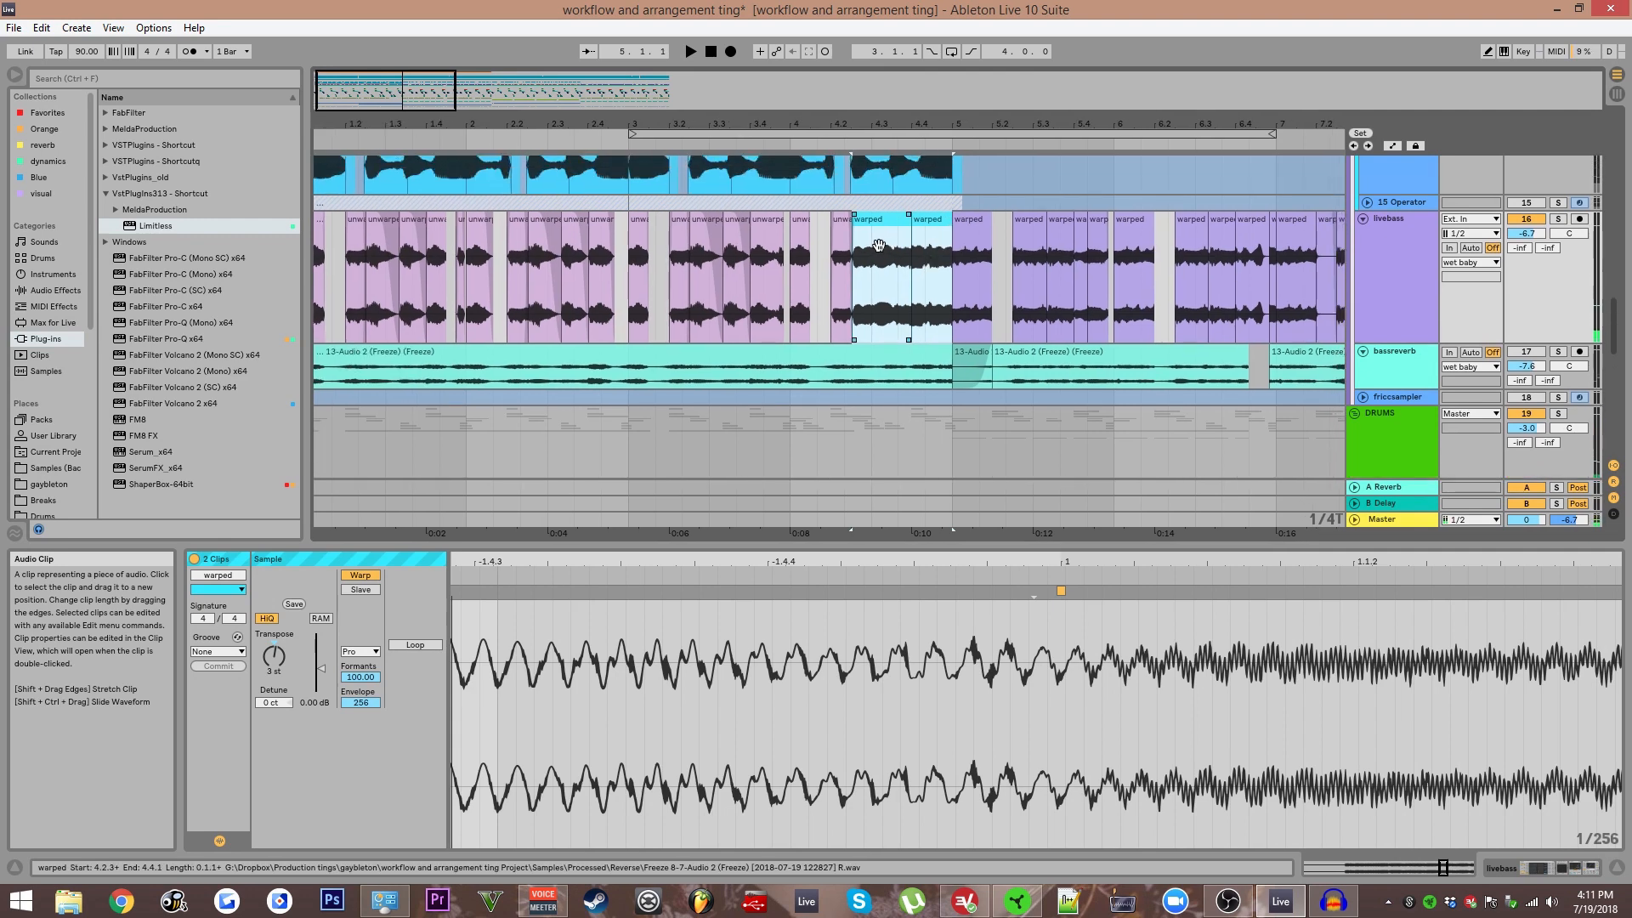
{"action": "left_click", "coordinate": [928, 246]}
{"action": "scroll", "coordinate": [1110, 234], "scroll_direction": "down", "scroll_amount": 1}
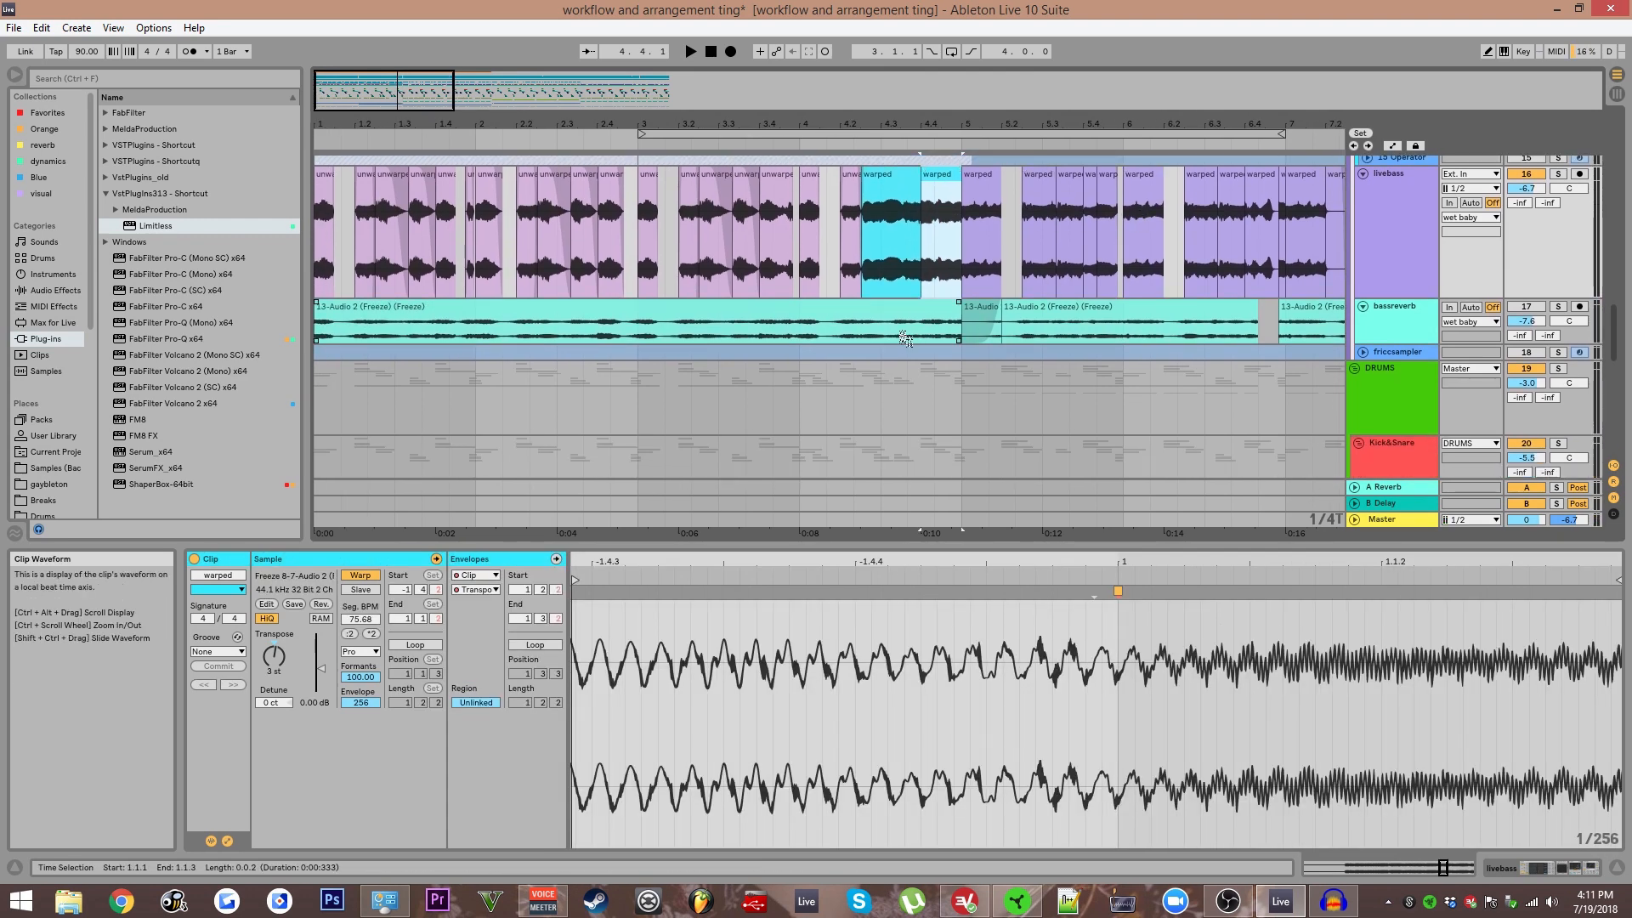
Activate the bassreverb track and audition its first clip together with the livebass from bar 1 into bar 3.
{"action": "left_click", "coordinate": [366, 314]}
{"action": "scroll", "coordinate": [365, 314], "scroll_direction": "up", "scroll_amount": 3}
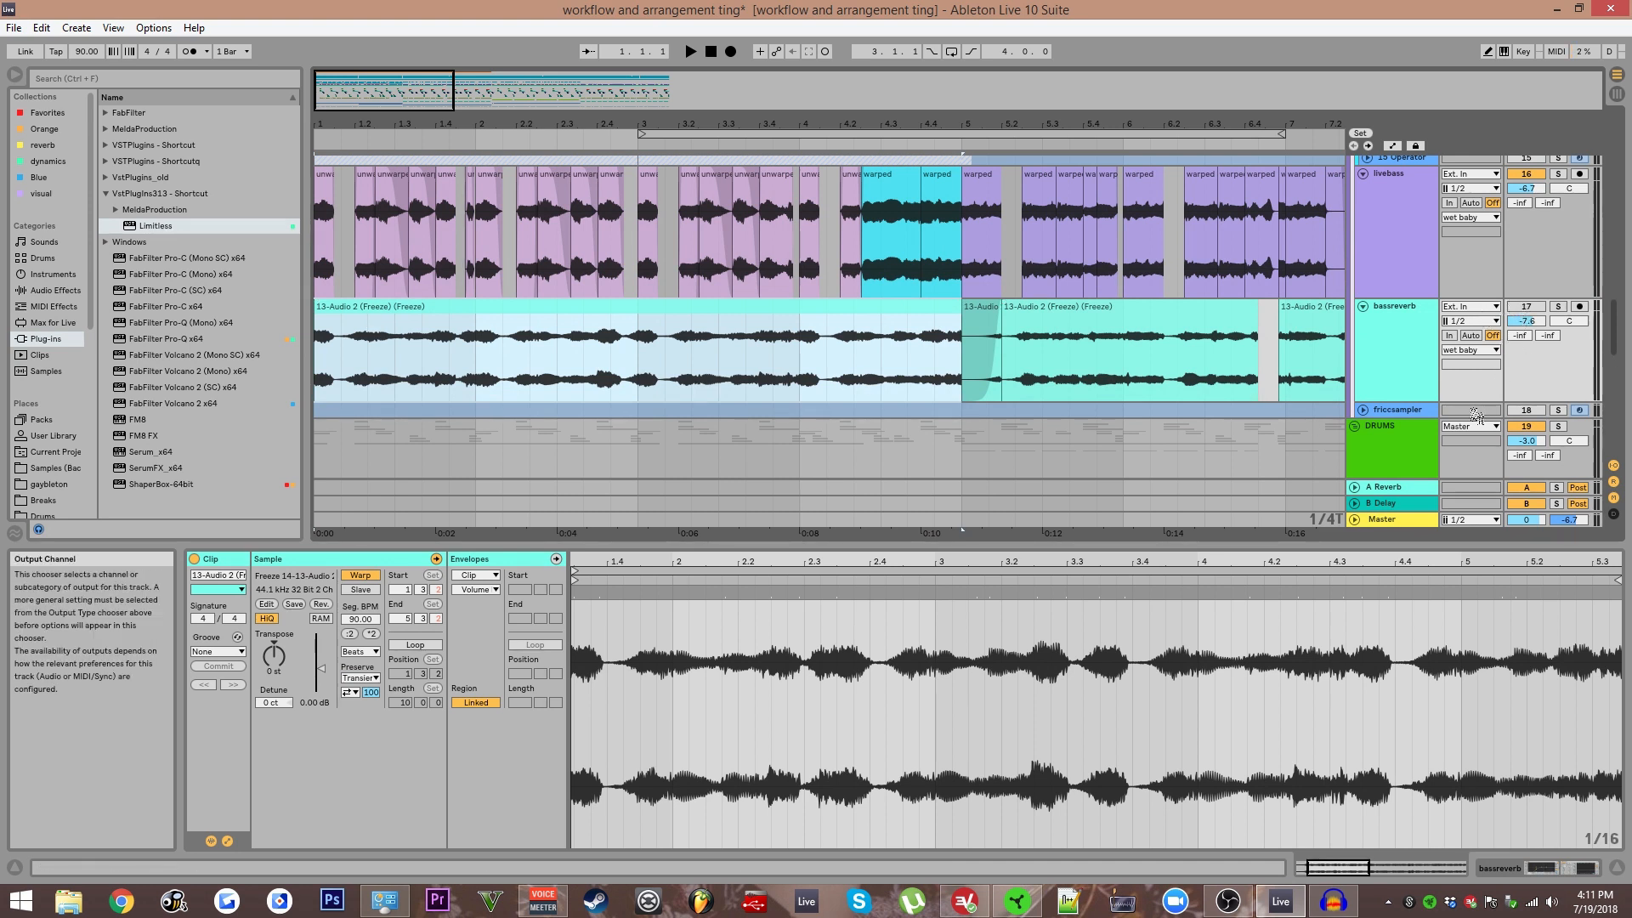
{"action": "left_click", "coordinate": [1527, 307]}
{"action": "key", "text": "space"}
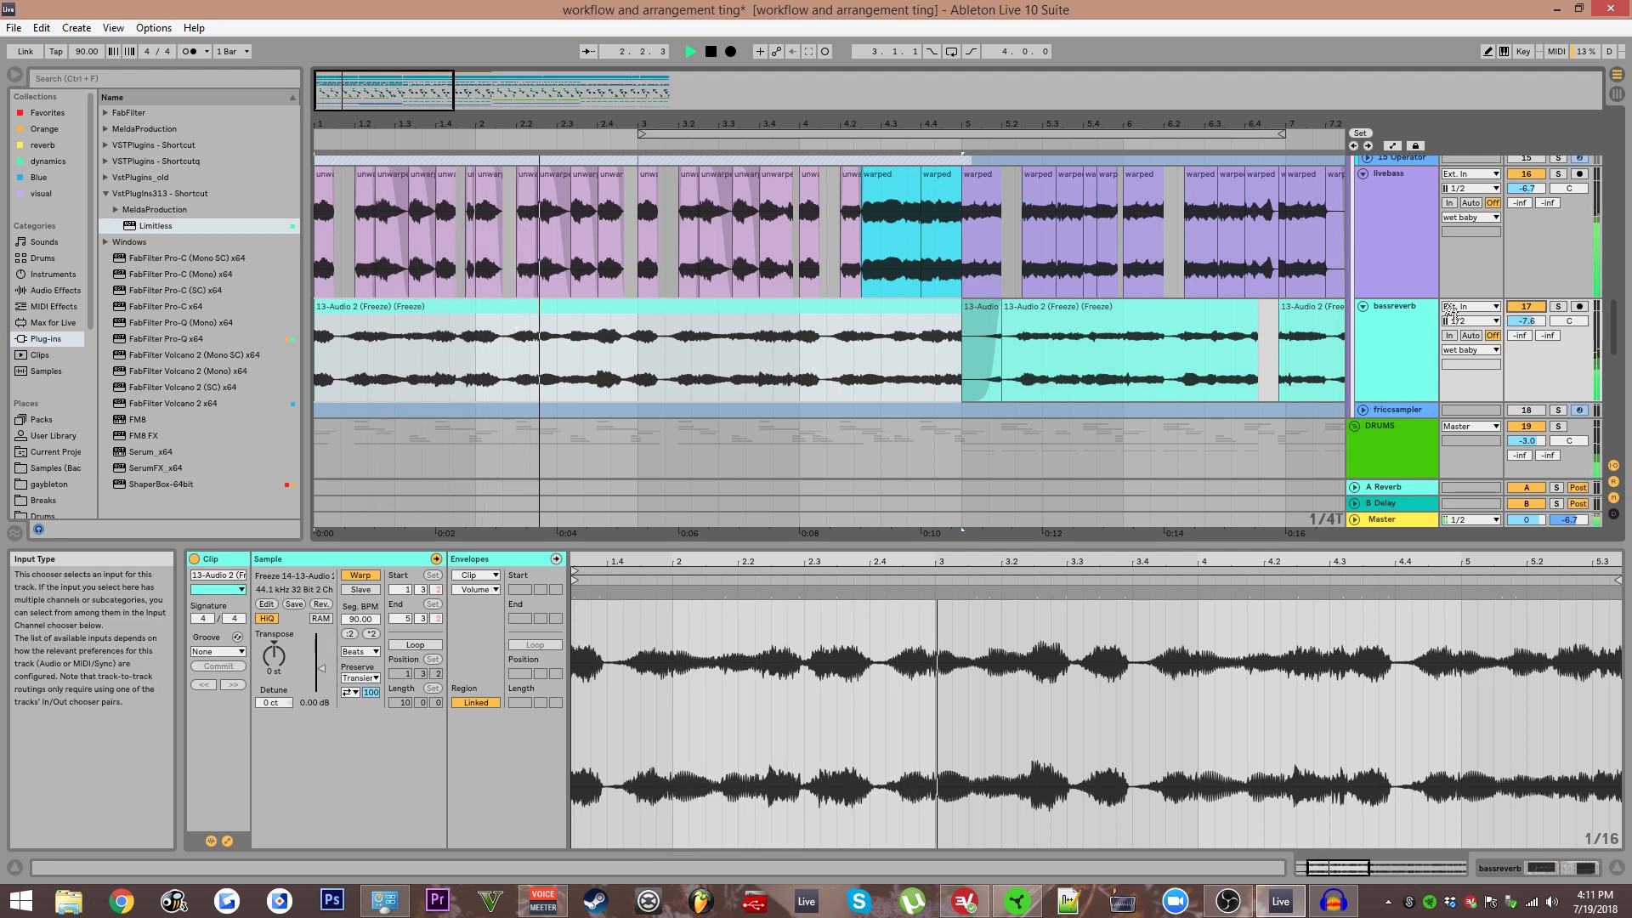
{"action": "key", "text": "space"}
Select the livebass clips across bars 1 to 4, then the bassreverb clip beneath them, to compare the two.
{"action": "scroll", "coordinate": [427, 370], "scroll_direction": "up", "scroll_amount": 1}
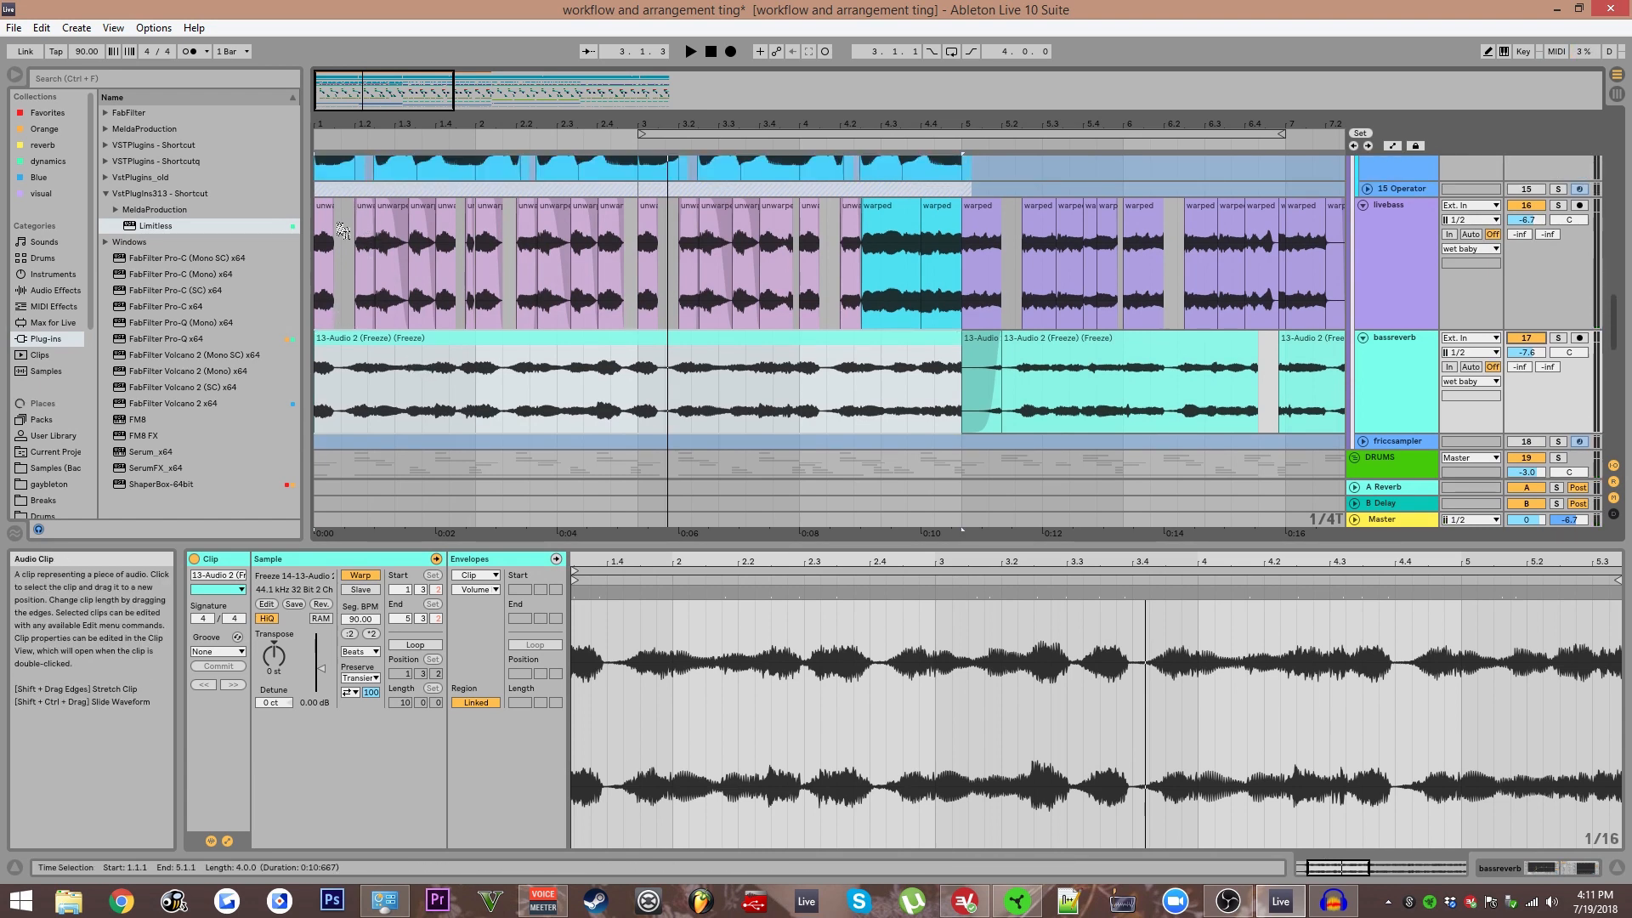
{"action": "left_click", "coordinate": [915, 231]}
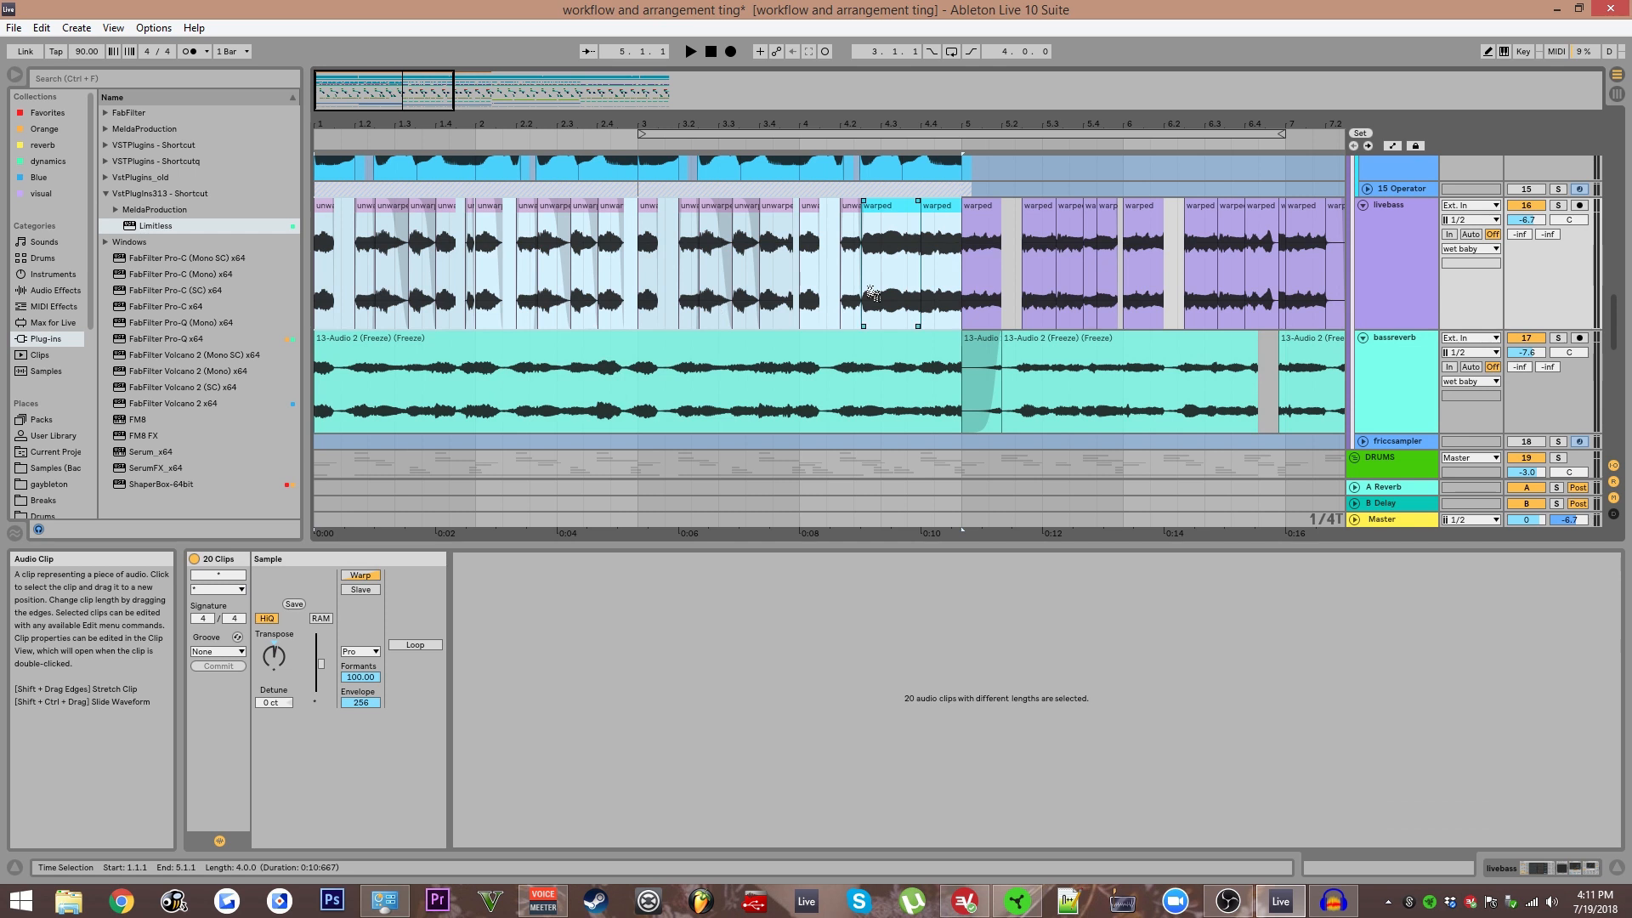
{"action": "left_click", "coordinate": [765, 360]}
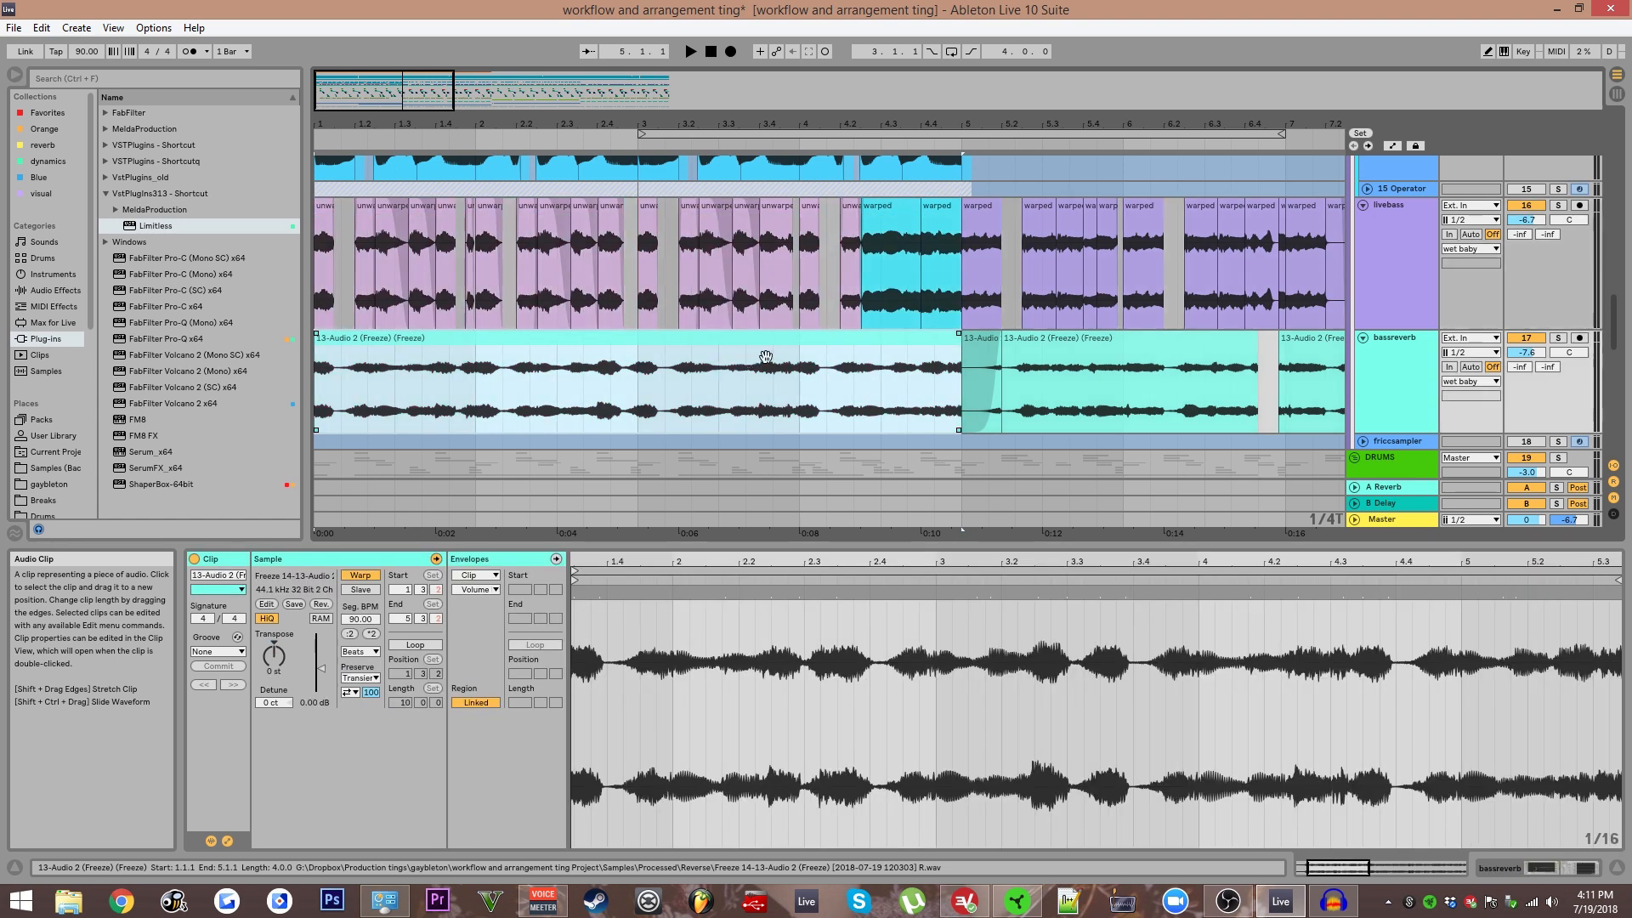
Listen to the bassreverb track soloed from bar 1, then unsoloed together with the livebass.
{"action": "left_click", "coordinate": [1560, 339]}
{"action": "key", "text": "space"}
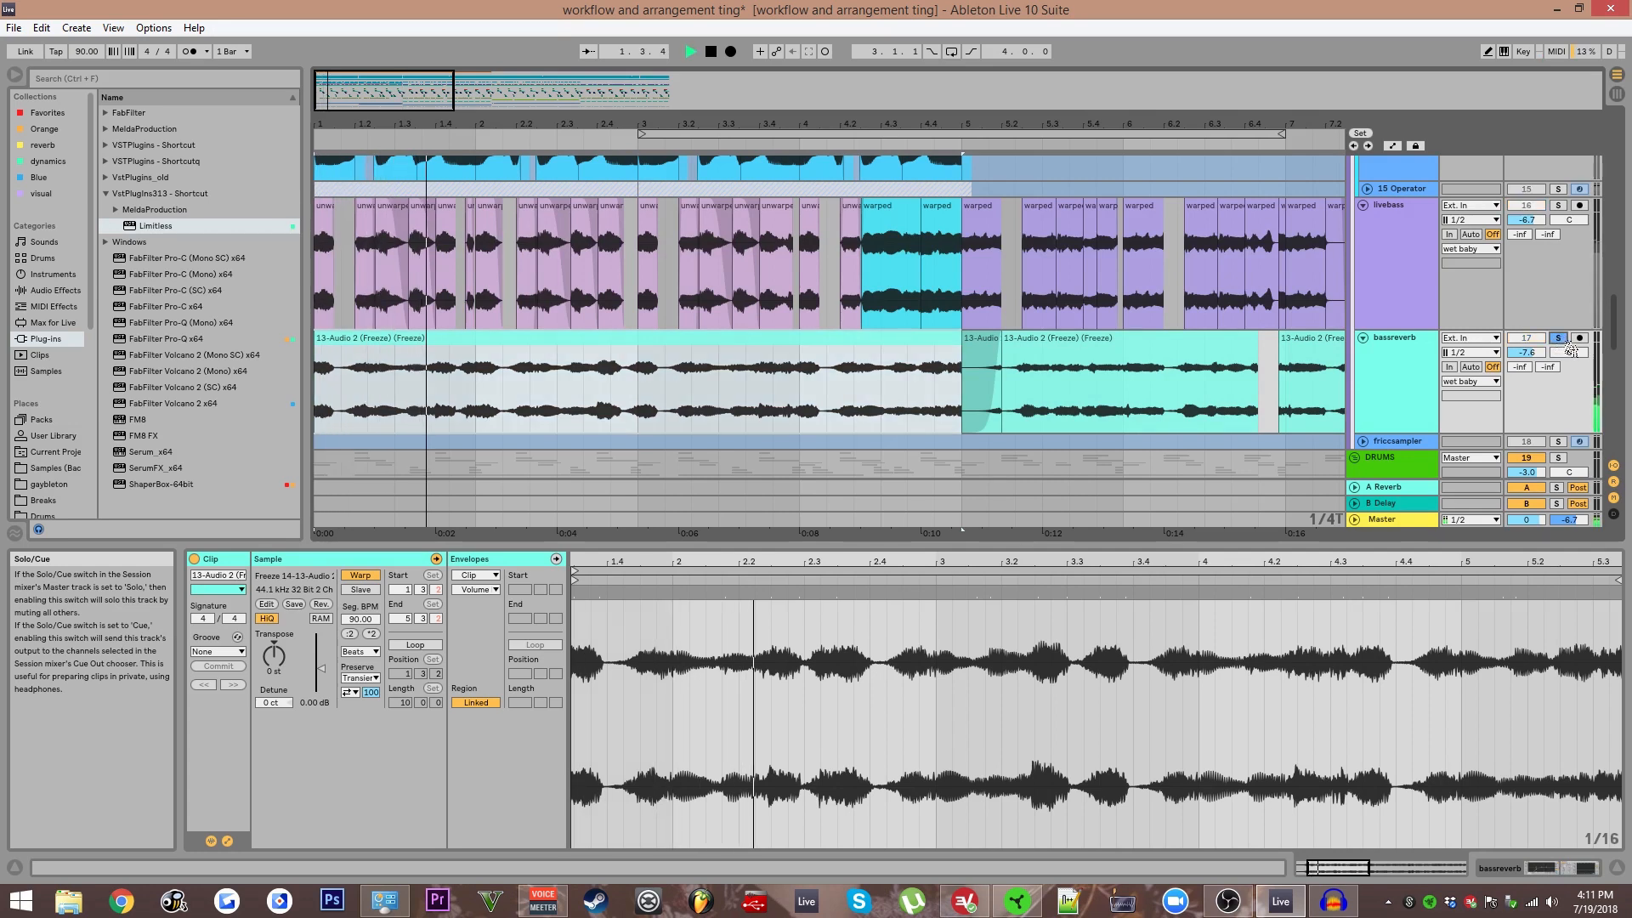
{"action": "left_click", "coordinate": [1557, 338]}
{"action": "key", "text": "space"}
{"action": "key", "text": "space"}
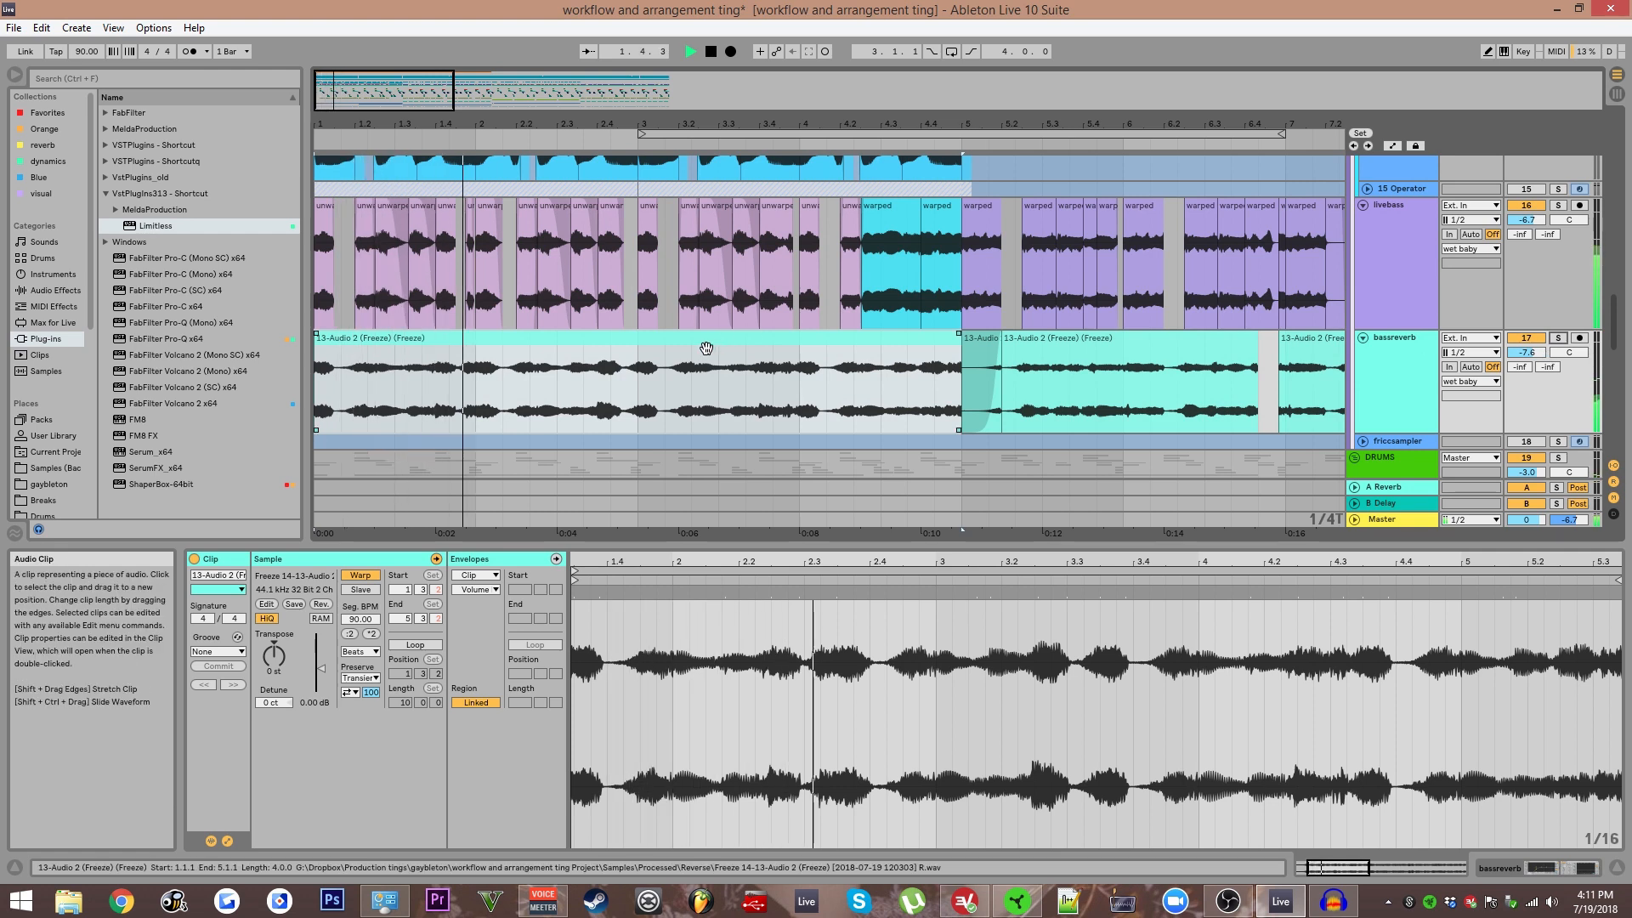
{"action": "key", "text": "space"}
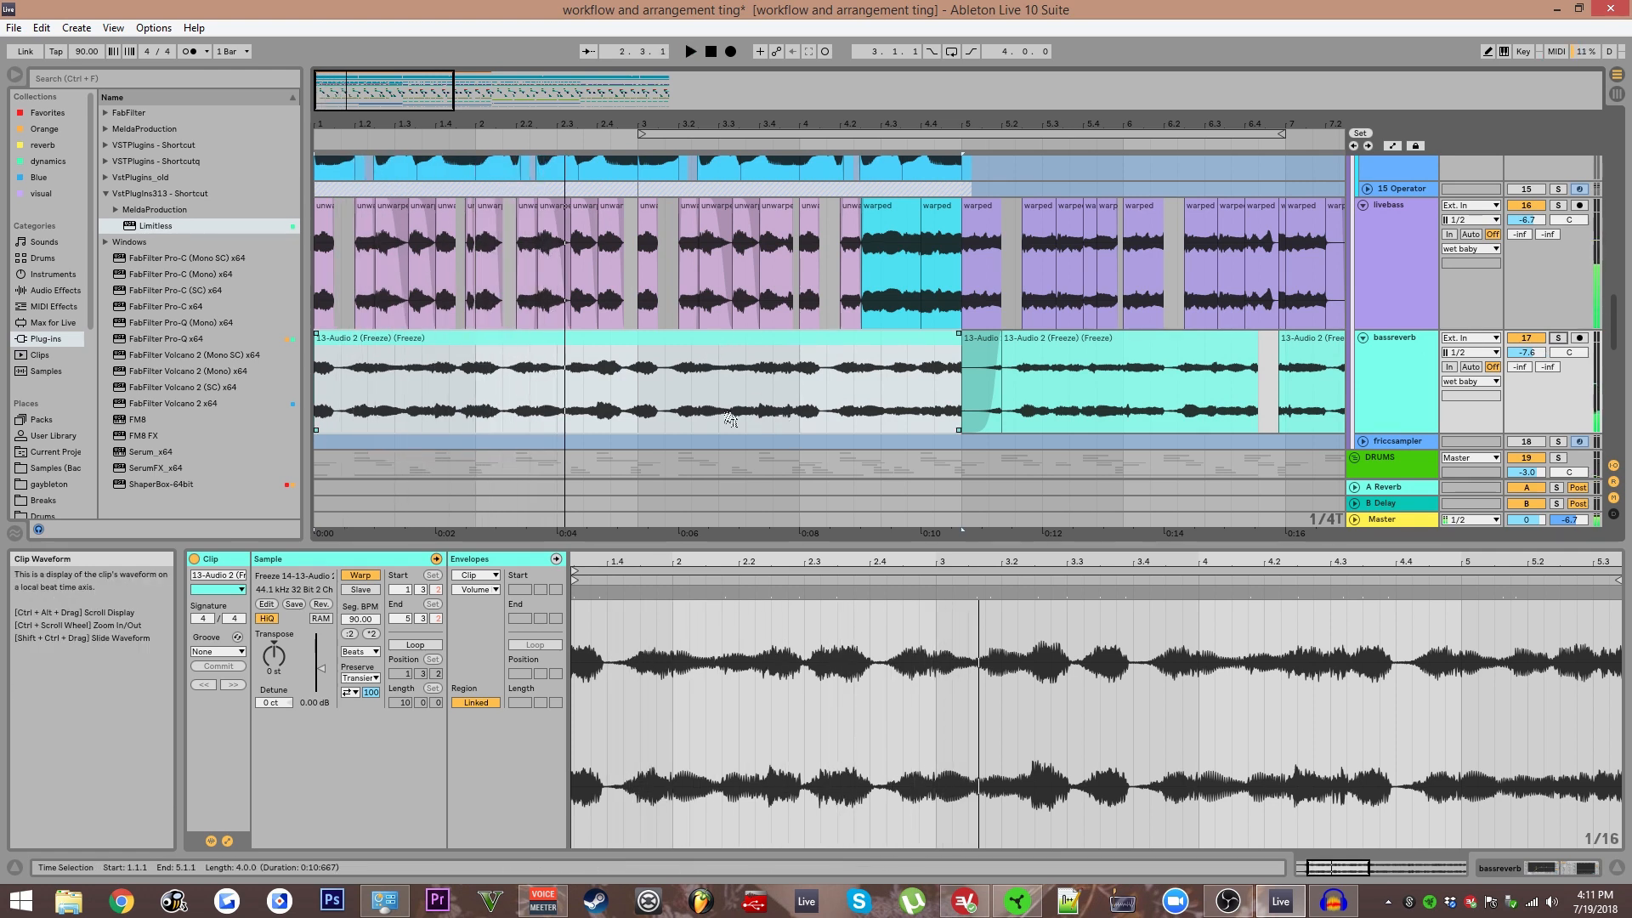
Return to bar 1 and show the first unwarped livebass clip in the clip view.
{"action": "scroll", "coordinate": [718, 425], "scroll_direction": "up", "scroll_amount": 3}
{"action": "scroll", "coordinate": [583, 349], "scroll_direction": "down", "scroll_amount": 2}
{"action": "scroll", "coordinate": [366, 348], "scroll_direction": "up", "scroll_amount": 3}
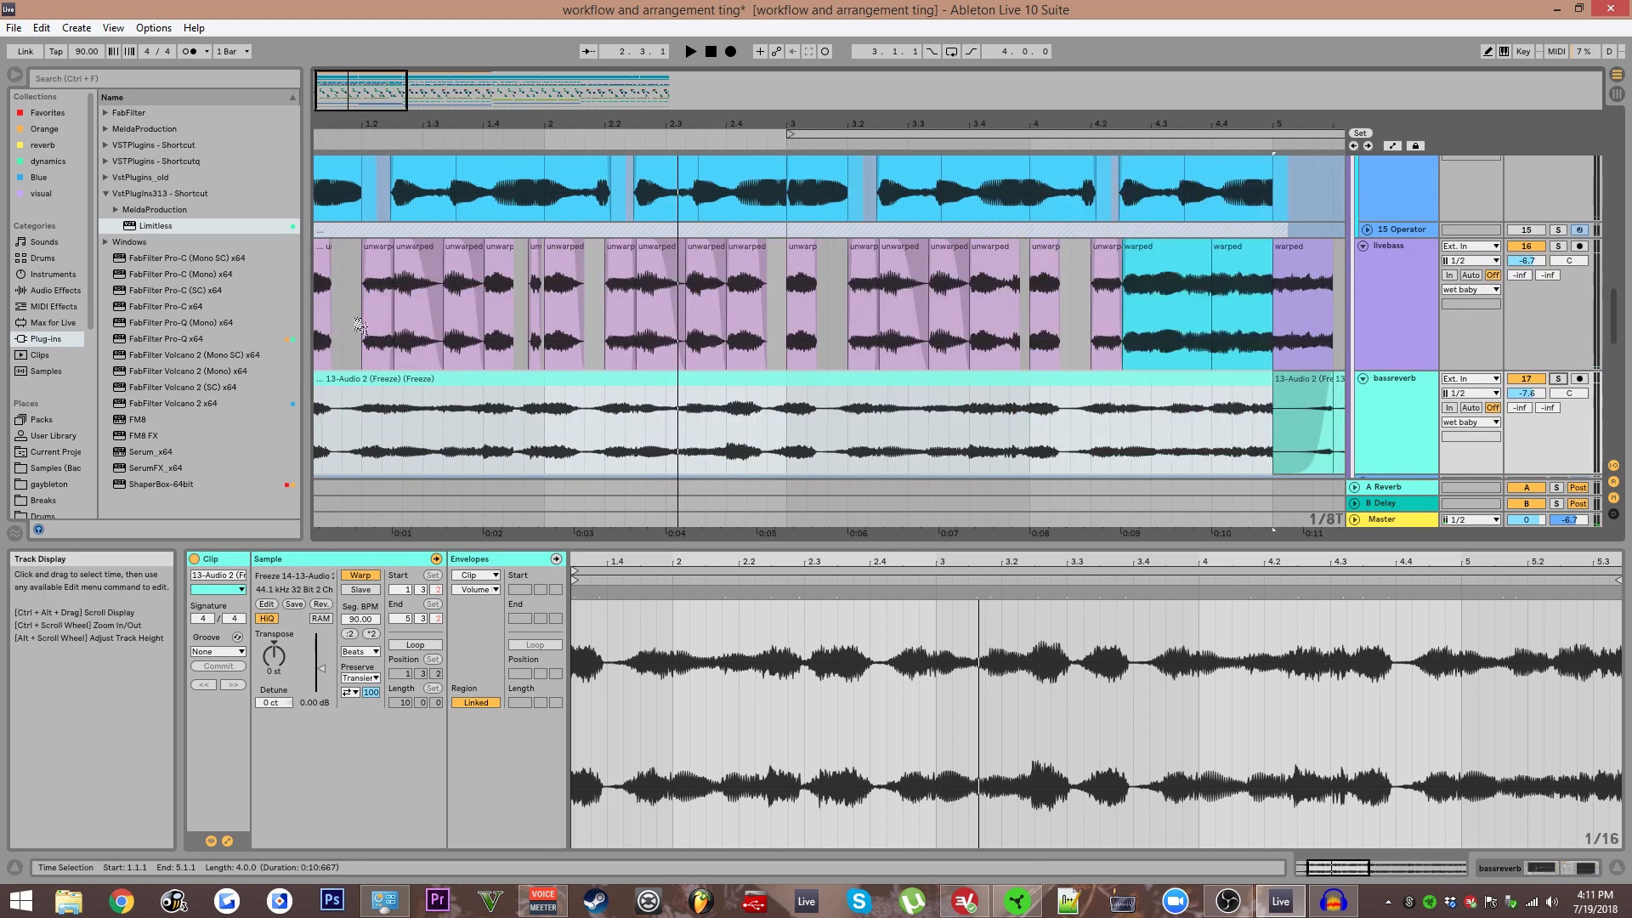
{"action": "scroll", "coordinate": [366, 348], "scroll_direction": "up", "scroll_amount": 4}
{"action": "left_click", "coordinate": [329, 332]}
Select all frics clips from bar 1 to bar 5 to examine them as the source material.
{"action": "scroll", "coordinate": [456, 378], "scroll_direction": "down", "scroll_amount": 1}
{"action": "scroll", "coordinate": [455, 378], "scroll_direction": "up", "scroll_amount": 4}
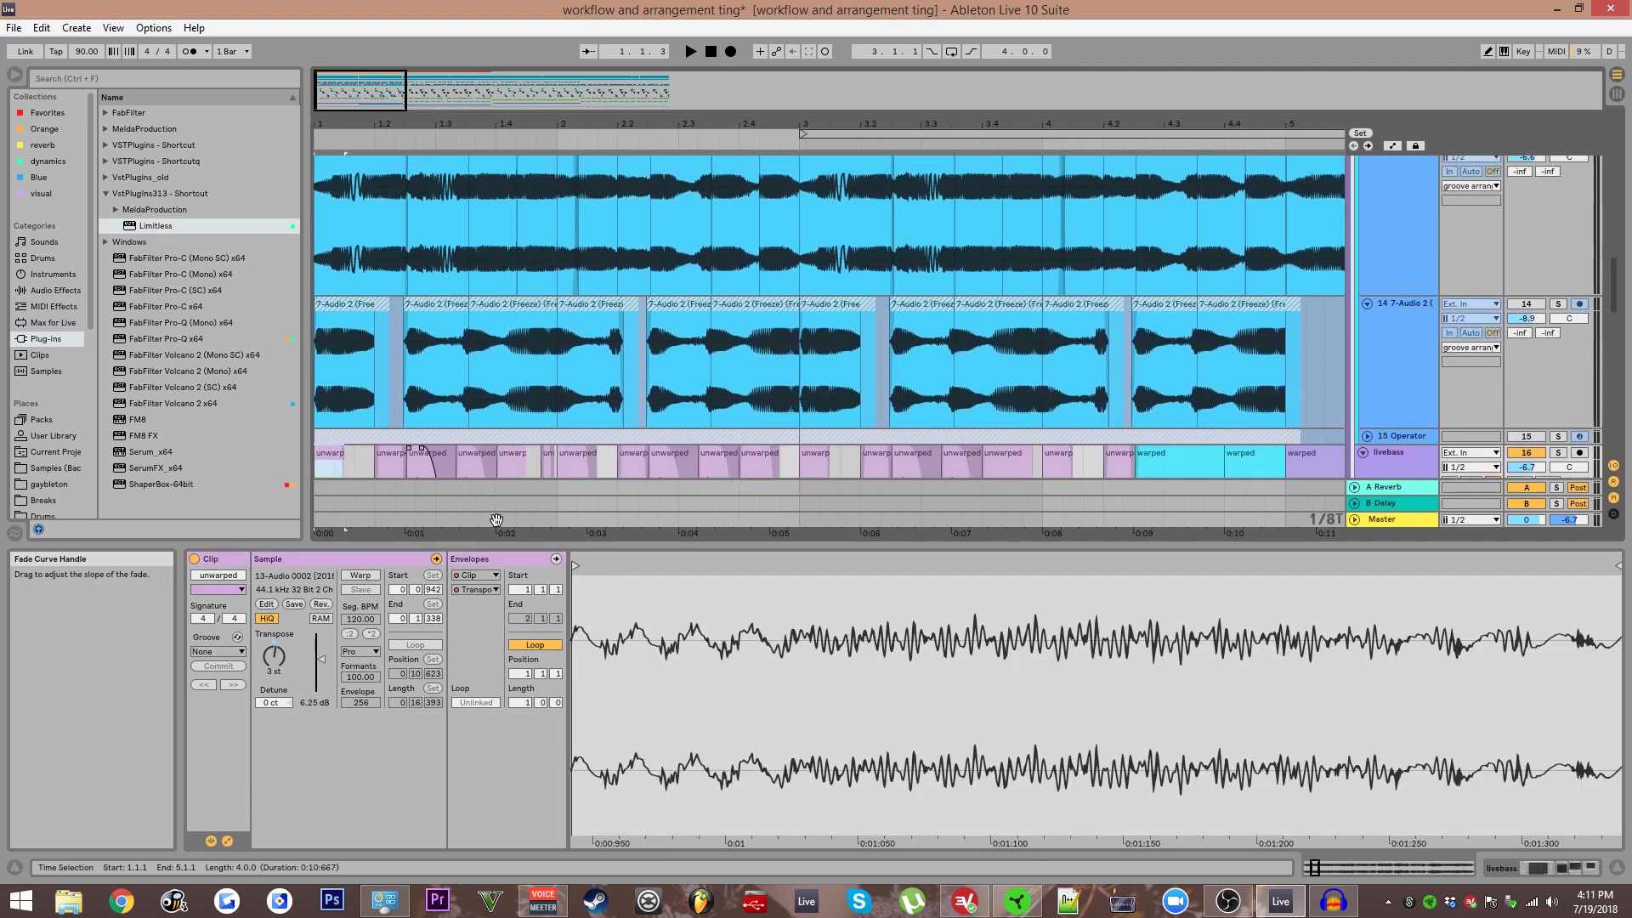
{"action": "left_click", "coordinate": [342, 278]}
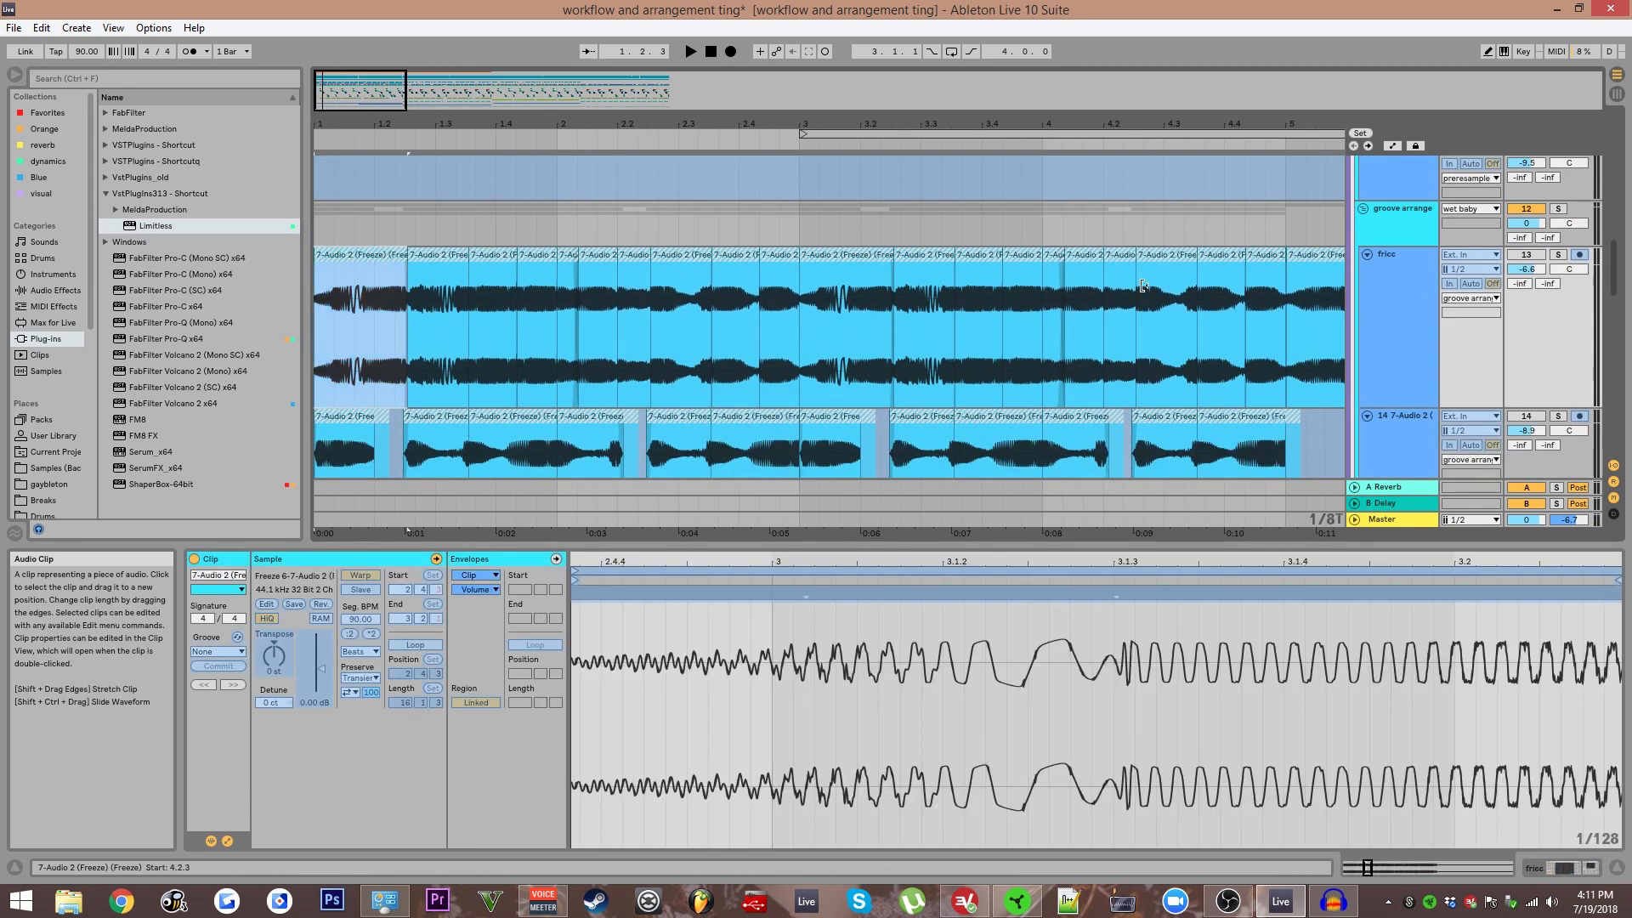
{"action": "left_click", "coordinate": [1262, 293], "text": "shift"}
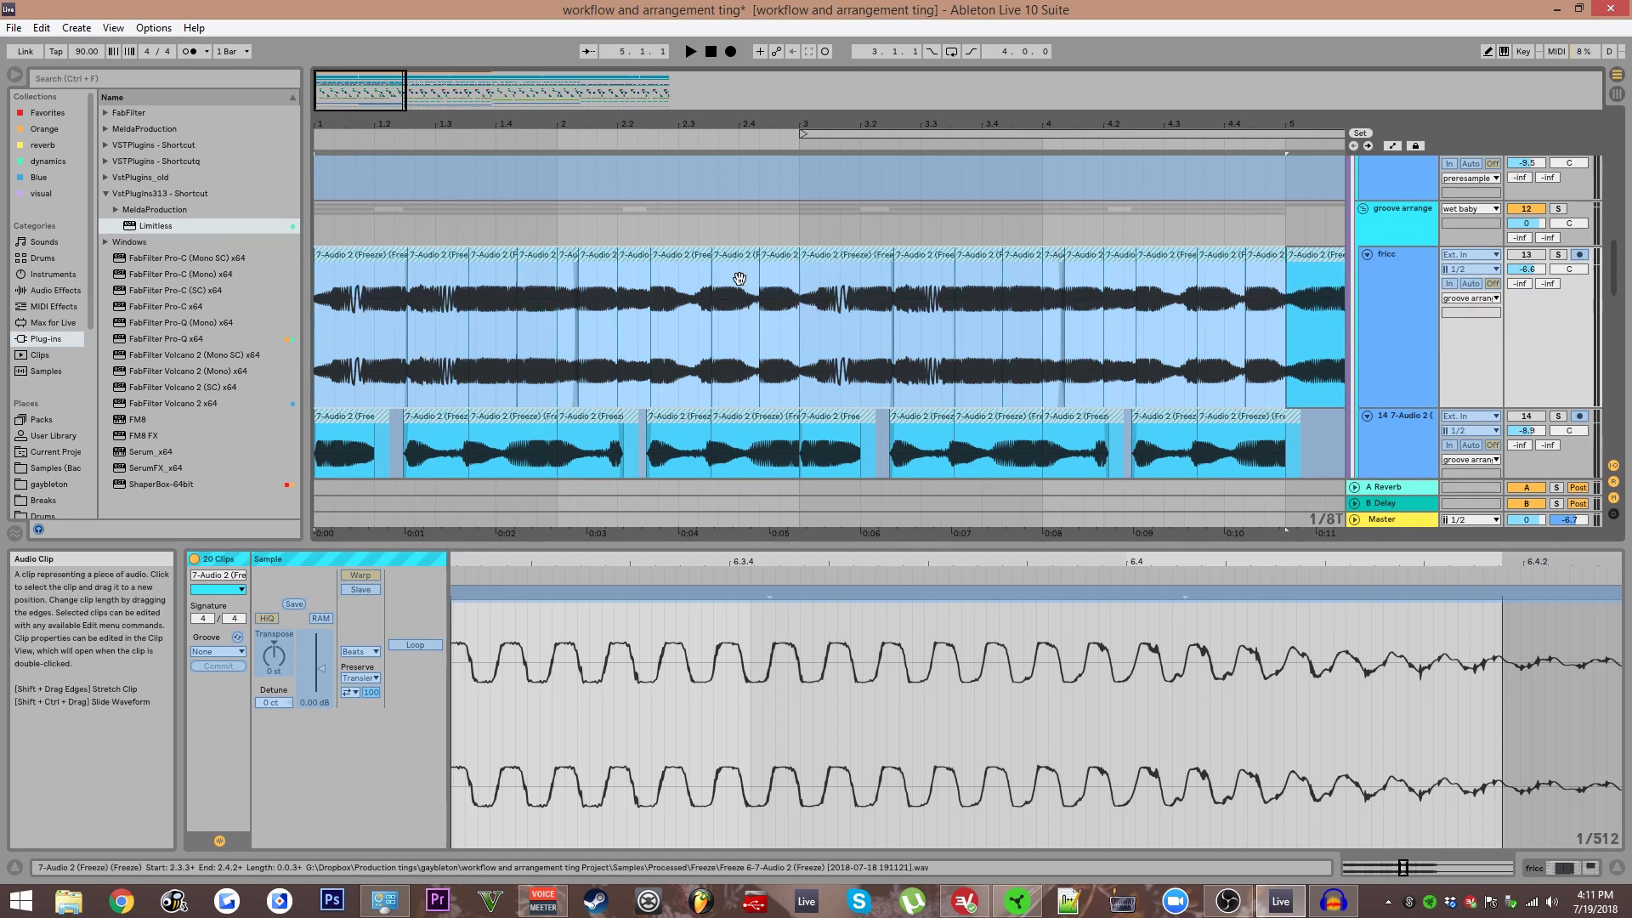
Select the first frics clip and play the arrangement from there.
{"action": "scroll", "coordinate": [1093, 357], "scroll_direction": "down", "scroll_amount": 1}
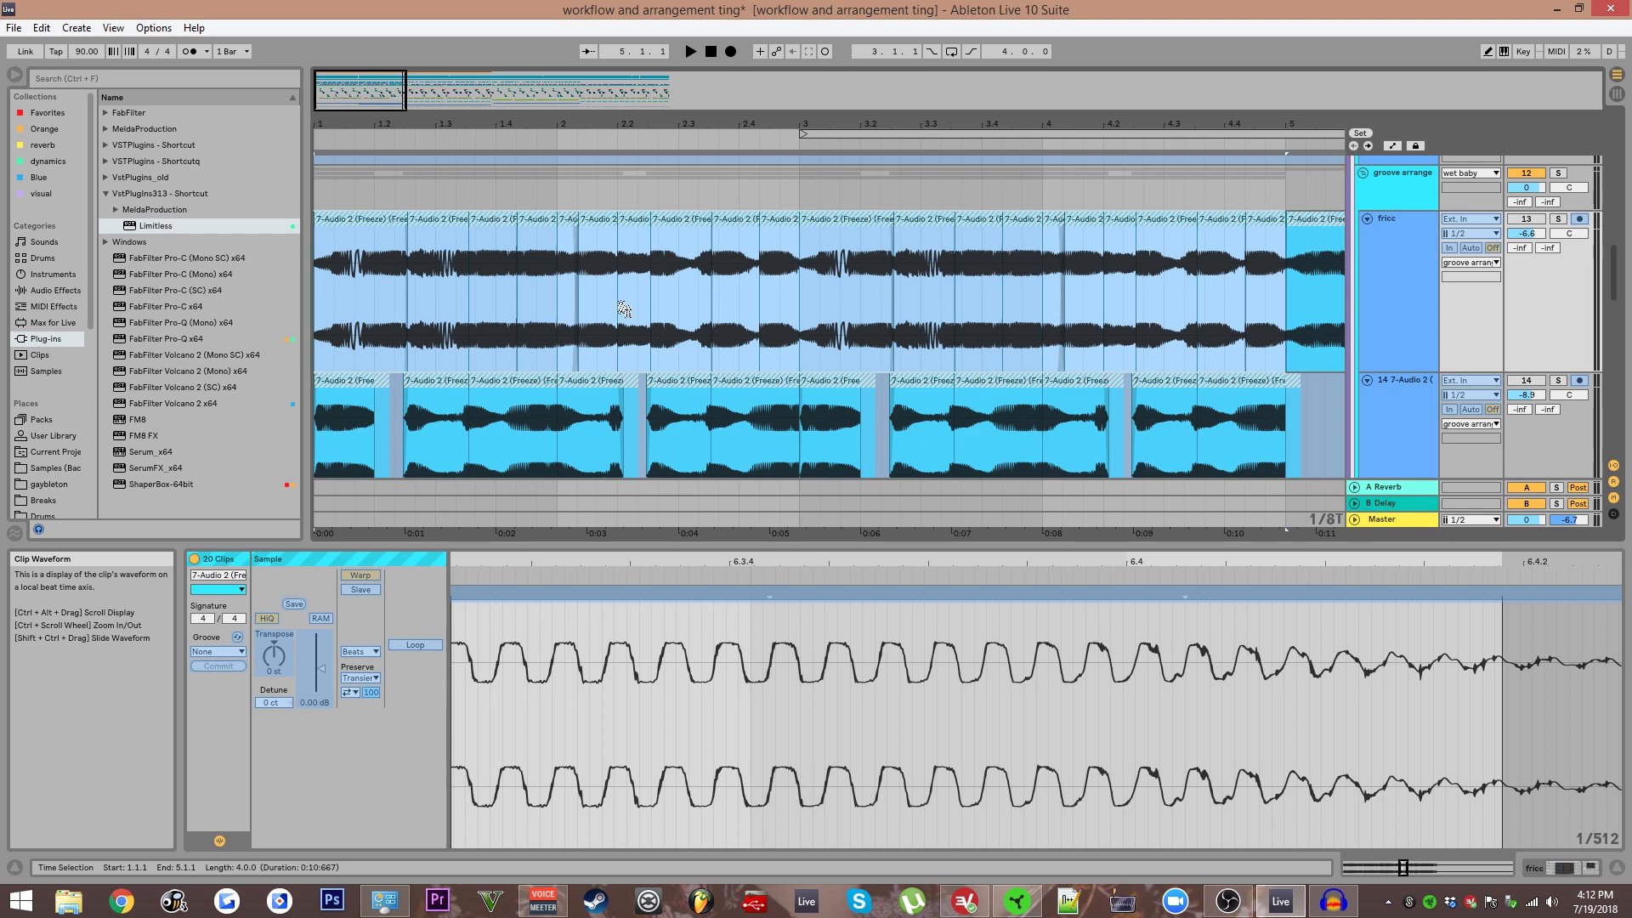
{"action": "scroll", "coordinate": [625, 310], "scroll_direction": "down", "scroll_amount": 2}
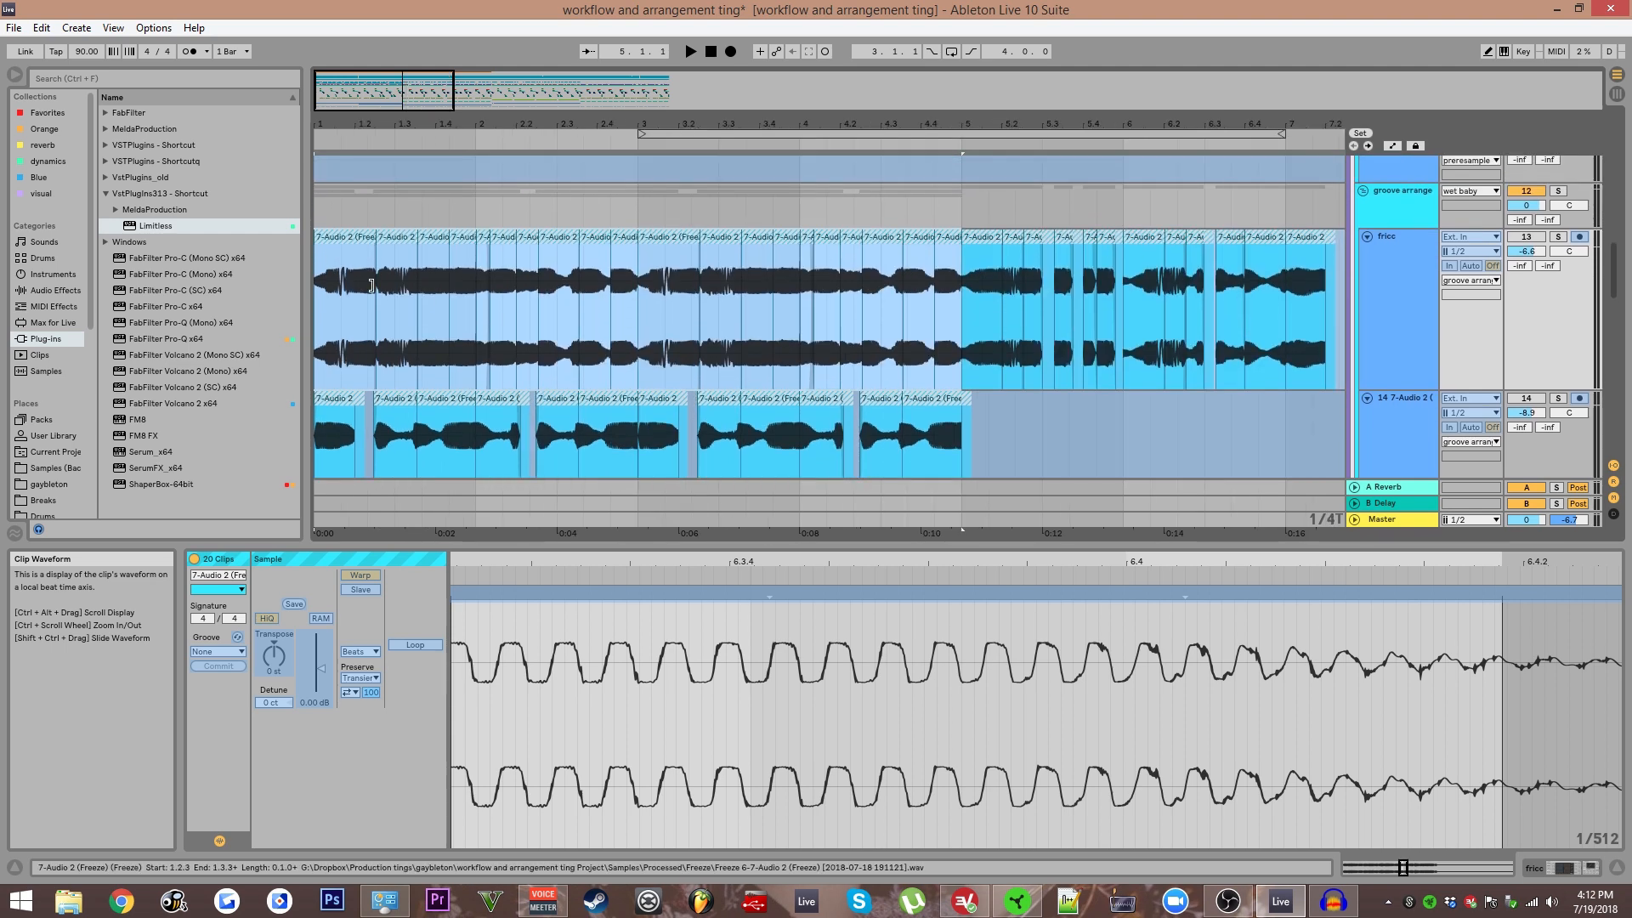
{"action": "left_click", "coordinate": [331, 243]}
{"action": "scroll", "coordinate": [1526, 241], "scroll_direction": "down", "scroll_amount": 5}
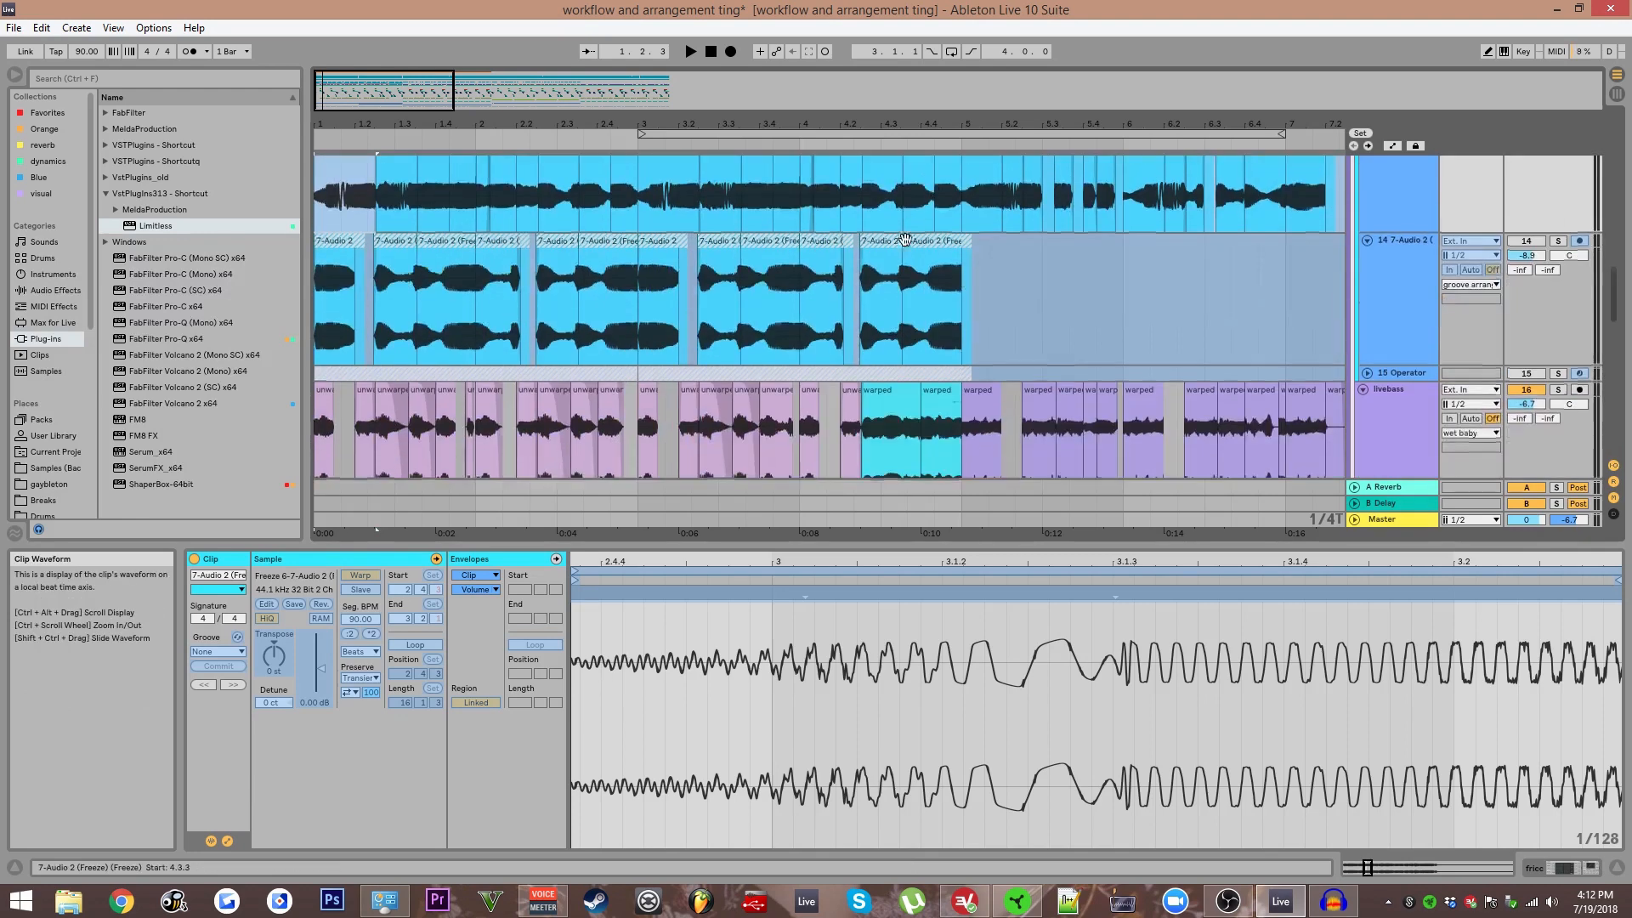
{"action": "scroll", "coordinate": [341, 255], "scroll_direction": "up", "scroll_amount": 5}
{"action": "key", "text": "space"}
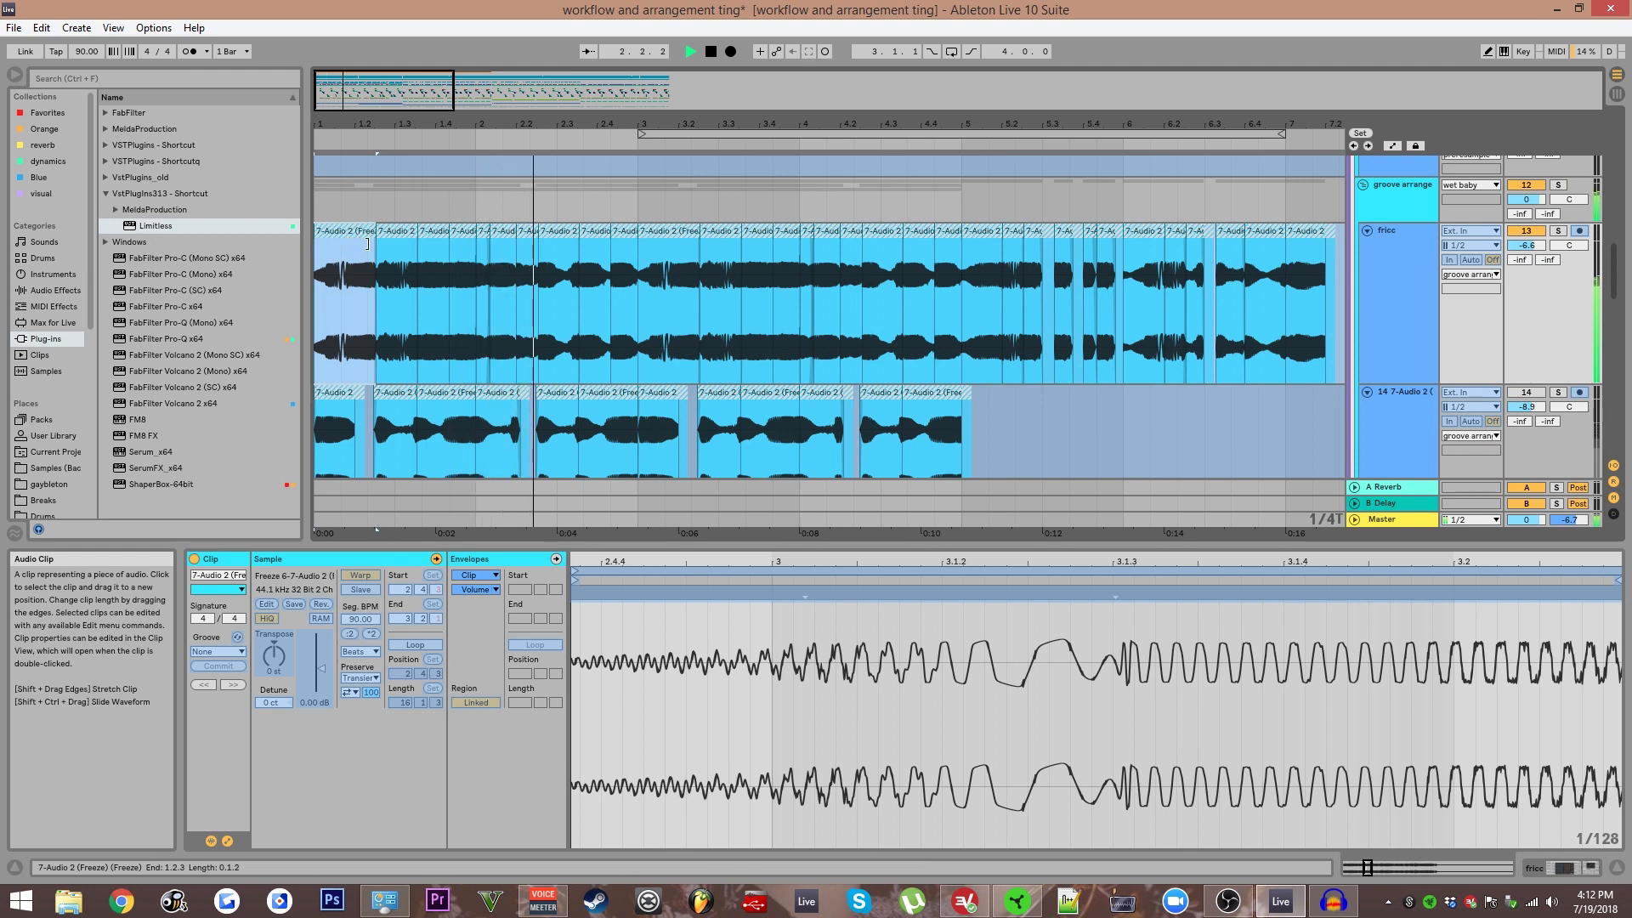
{"action": "key", "text": "space"}
Compare the first unwarped livebass clip with the short frics clip at 2.1.2 by selecting each one.
{"action": "scroll", "coordinate": [1415, 336], "scroll_direction": "down", "scroll_amount": 5}
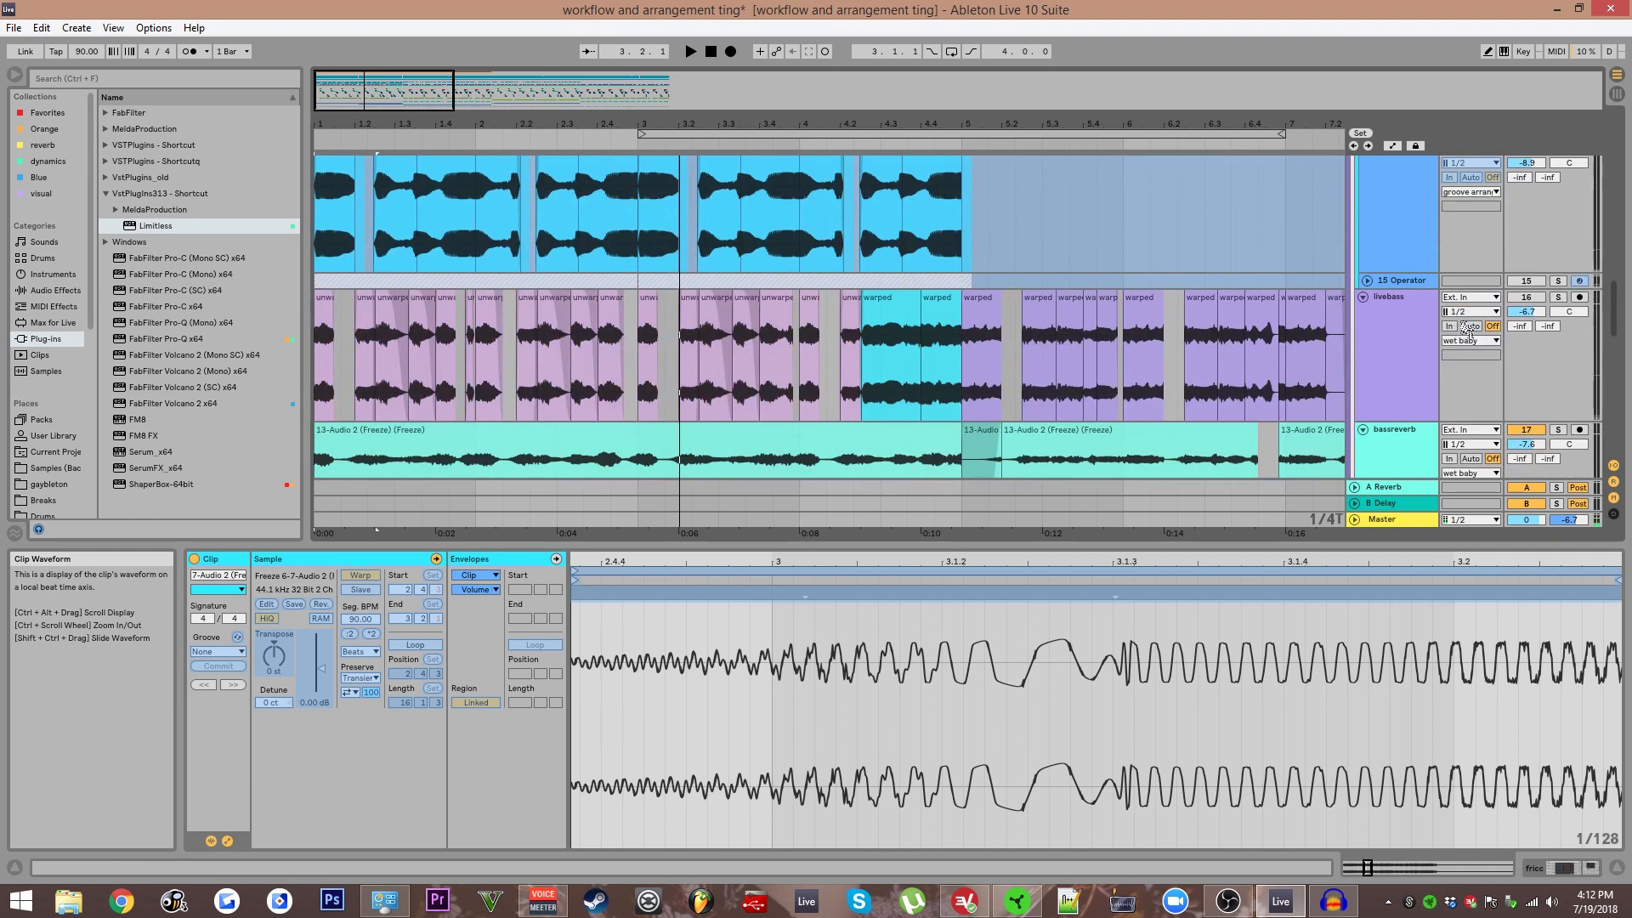
{"action": "scroll", "coordinate": [860, 161], "scroll_direction": "up", "scroll_amount": 3}
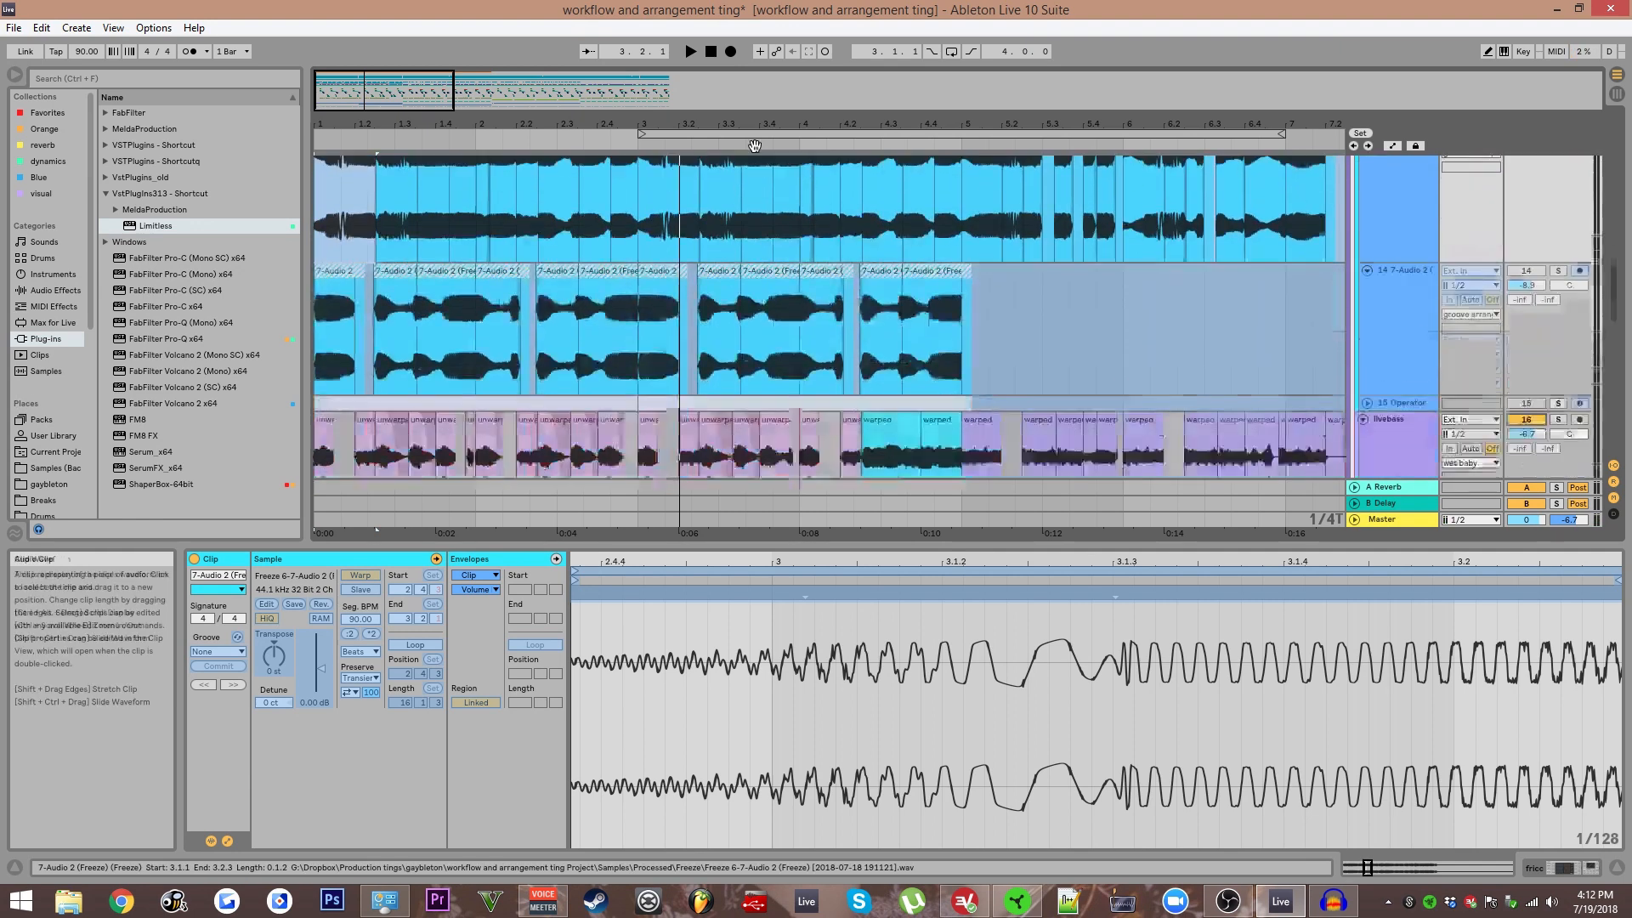
{"action": "left_click", "coordinate": [322, 366]}
{"action": "scroll", "coordinate": [395, 378], "scroll_direction": "up", "scroll_amount": 5}
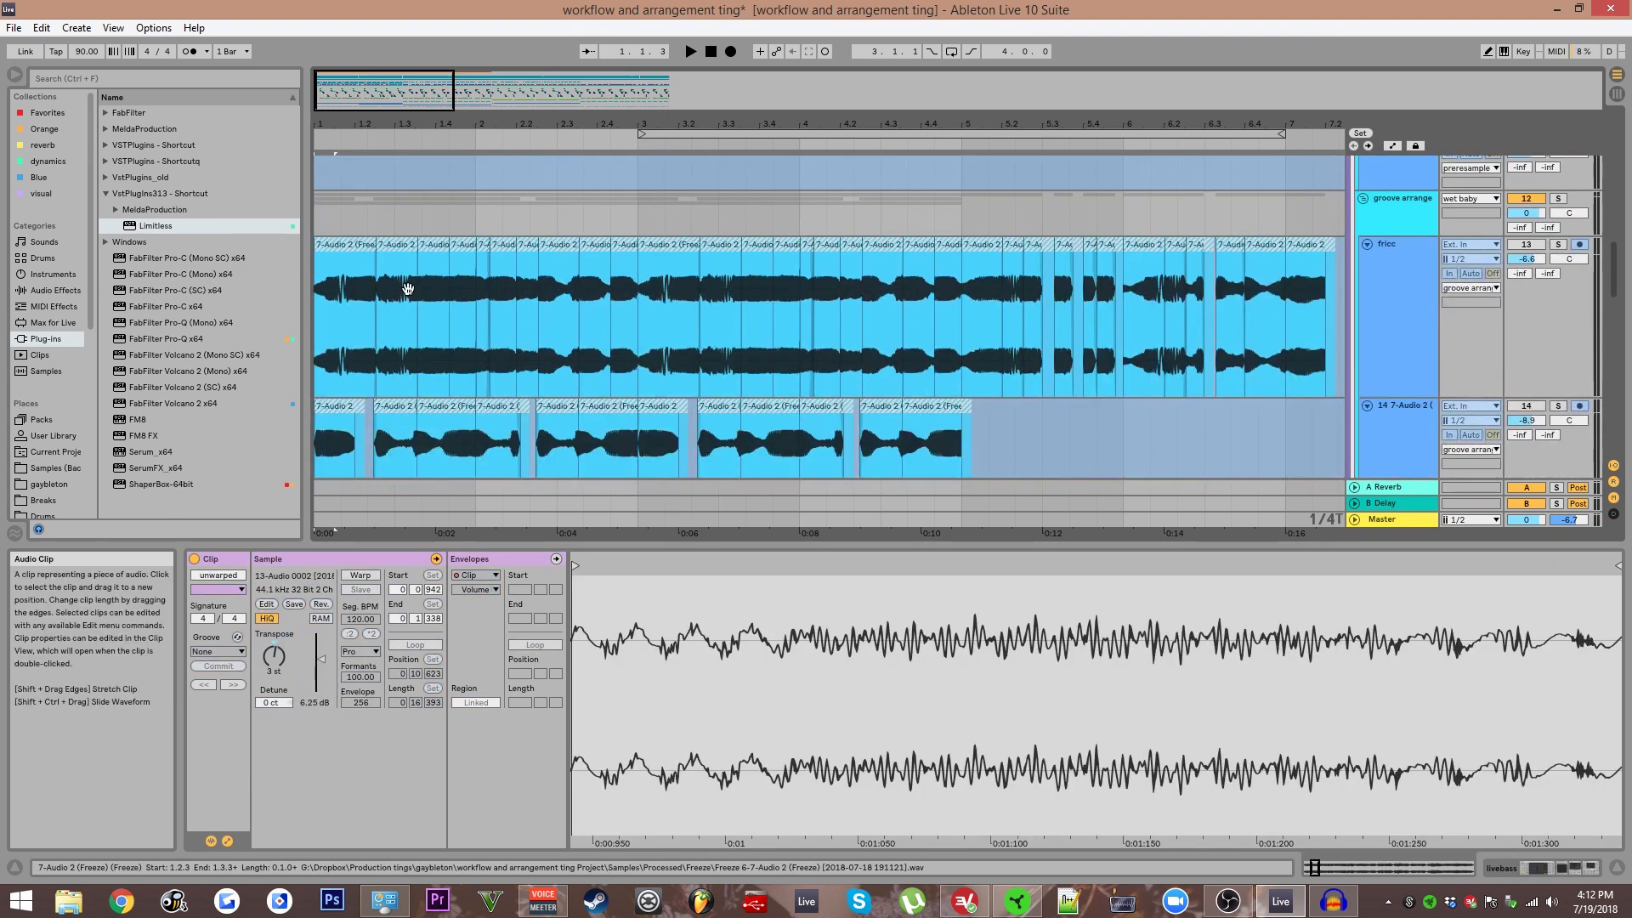
{"action": "left_click", "coordinate": [503, 301]}
{"action": "scroll", "coordinate": [555, 304], "scroll_direction": "down", "scroll_amount": 3}
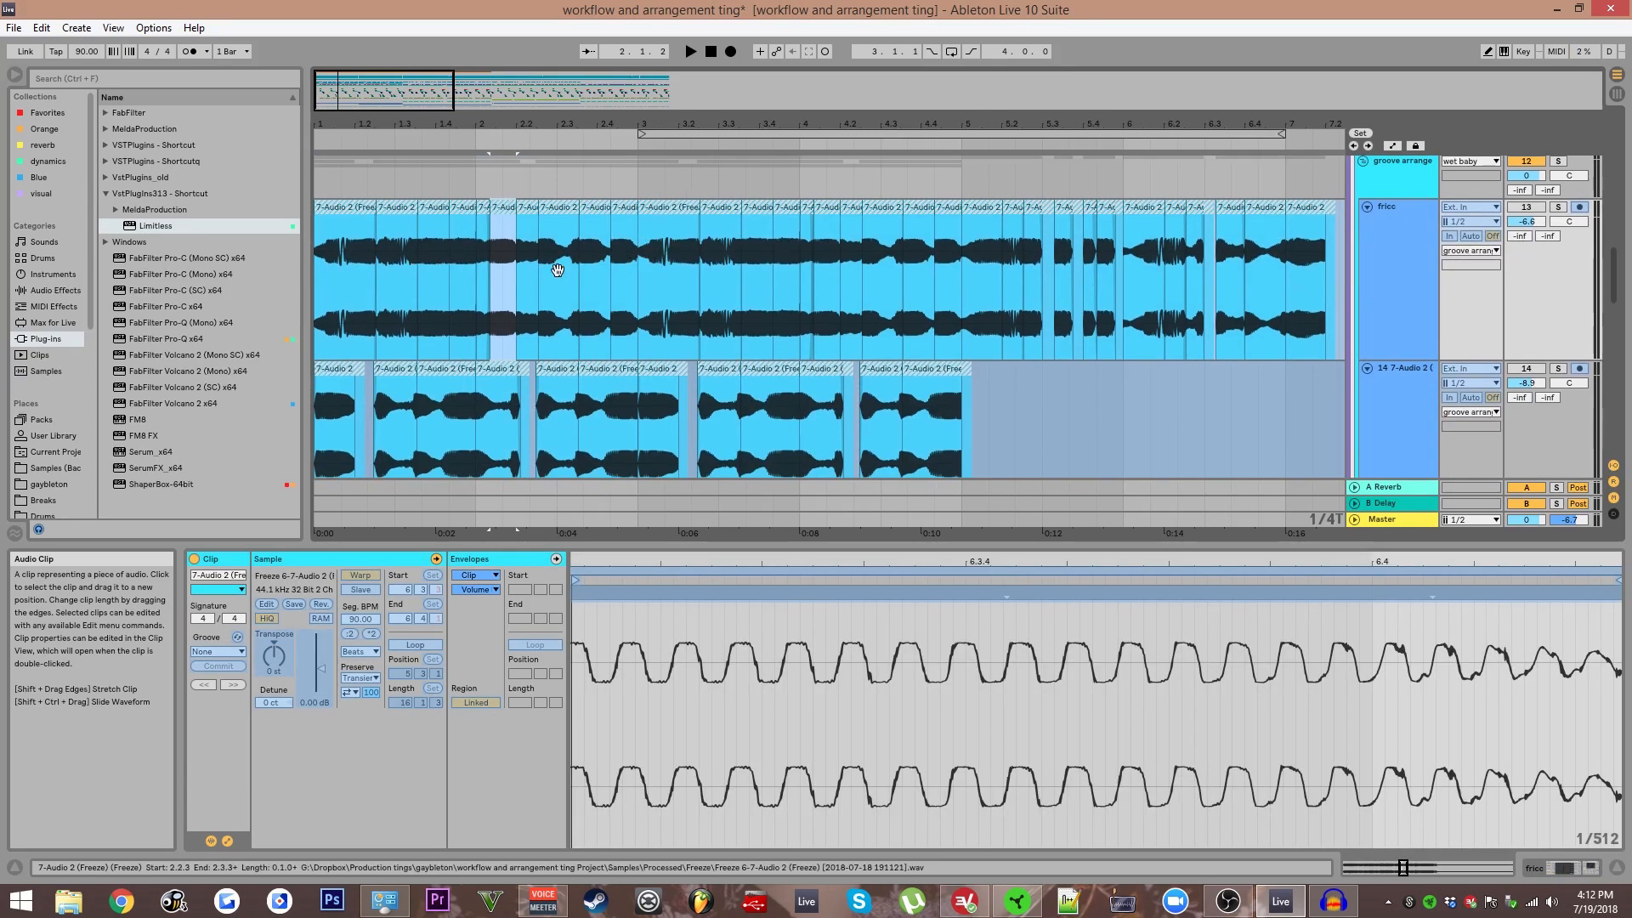
Select all unwarped livebass clips from bar 1 through bar 4, then only the first one to inspect it.
{"action": "scroll", "coordinate": [568, 189], "scroll_direction": "down", "scroll_amount": 5}
{"action": "scroll", "coordinate": [567, 189], "scroll_direction": "down", "scroll_amount": 1}
{"action": "left_click", "coordinate": [855, 396]}
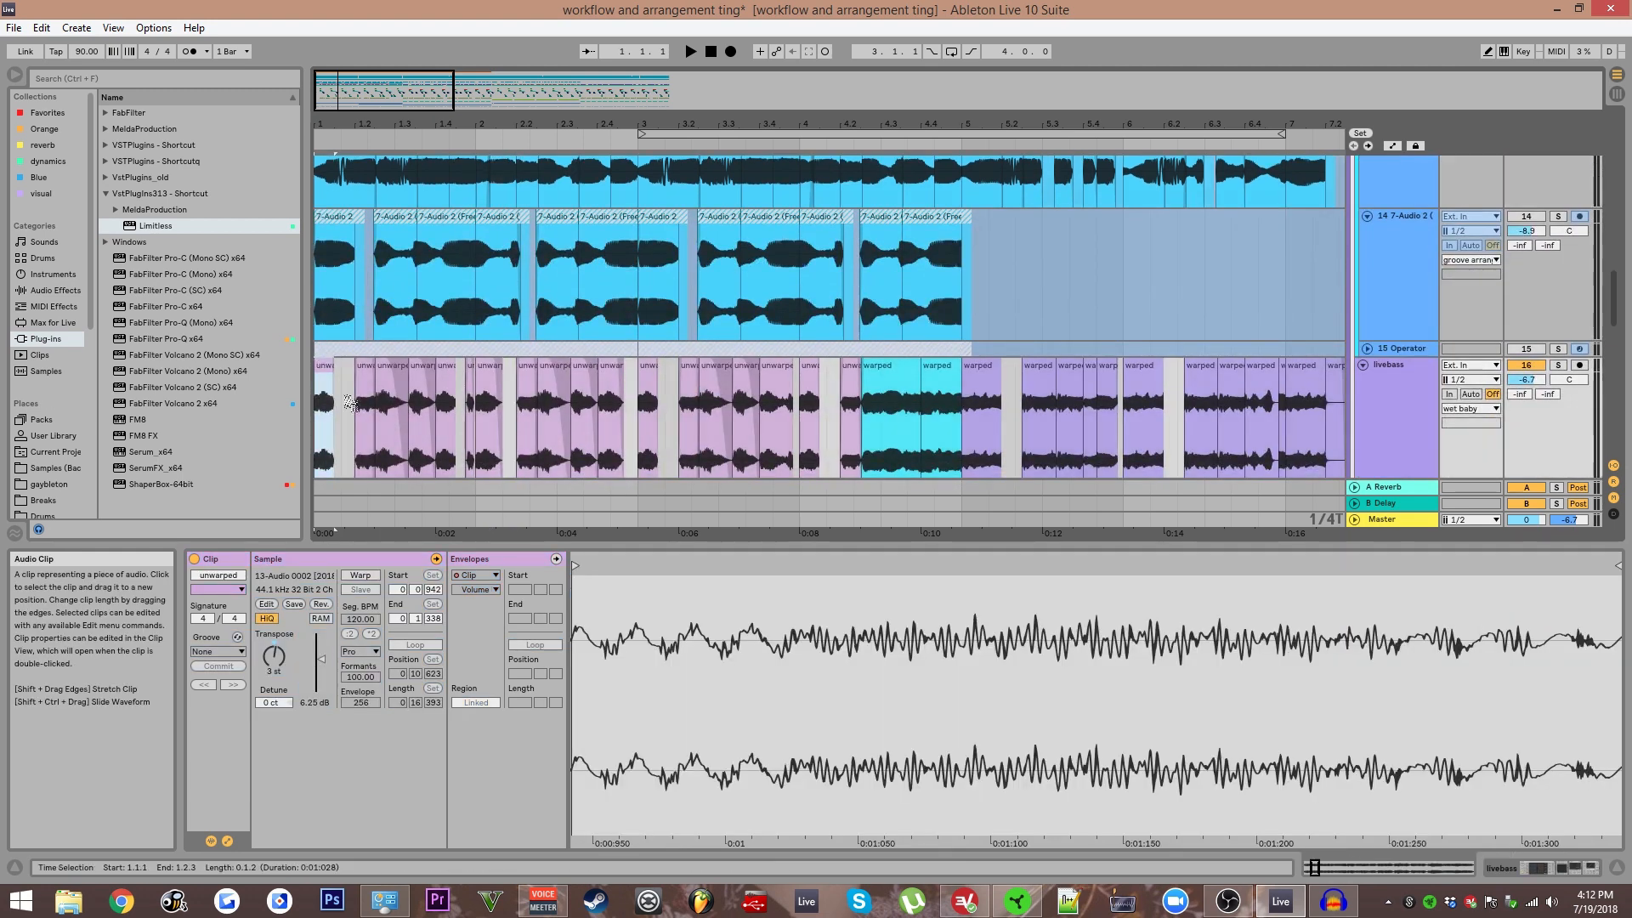
{"action": "left_click", "coordinate": [855, 396], "text": "shift"}
{"action": "scroll", "coordinate": [496, 398], "scroll_direction": "down", "scroll_amount": 2}
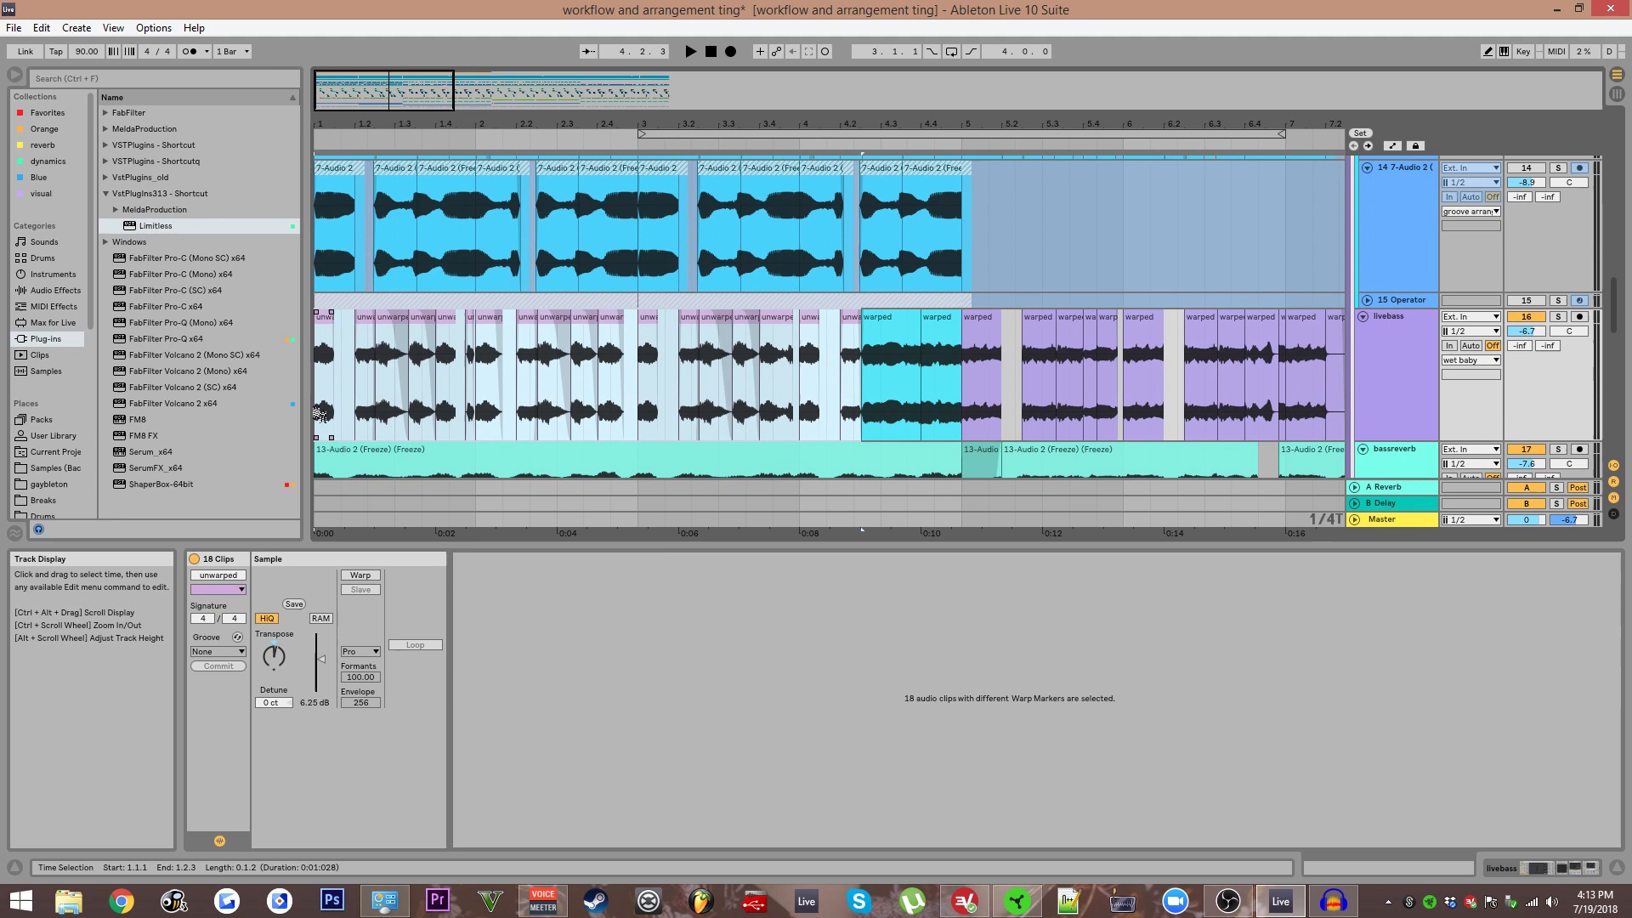
{"action": "left_click", "coordinate": [323, 341]}
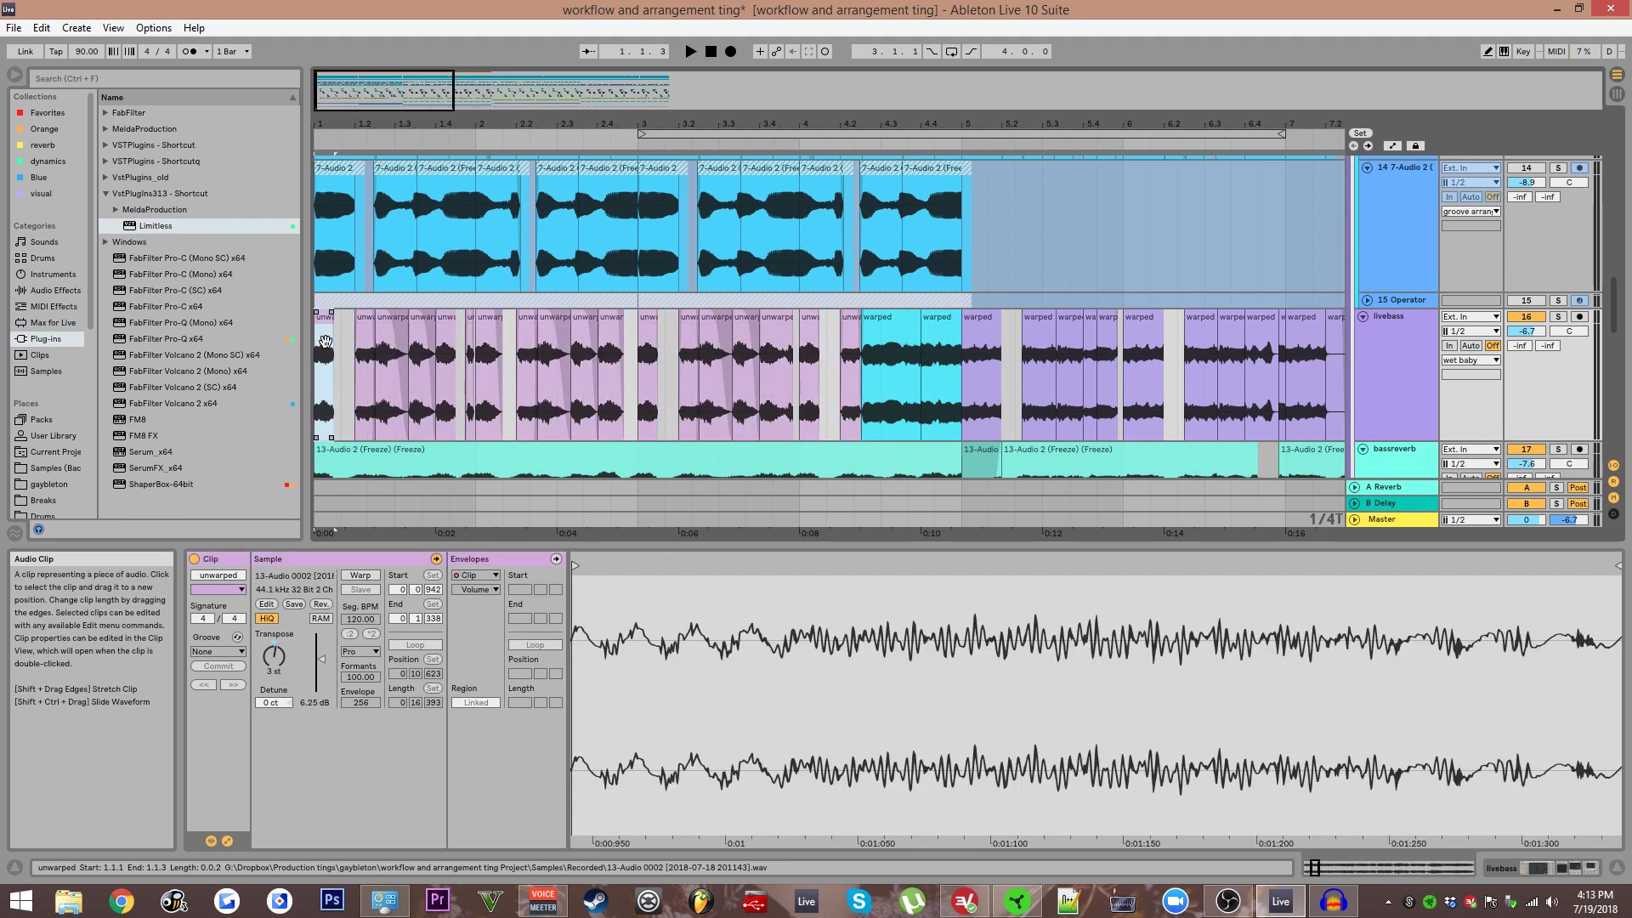
Select the first warped livebass clip at bar 5 and insert a new audio track below livebass.
{"action": "left_click_drag", "start_coordinate": [871, 382], "coordinate": [369, 368]}
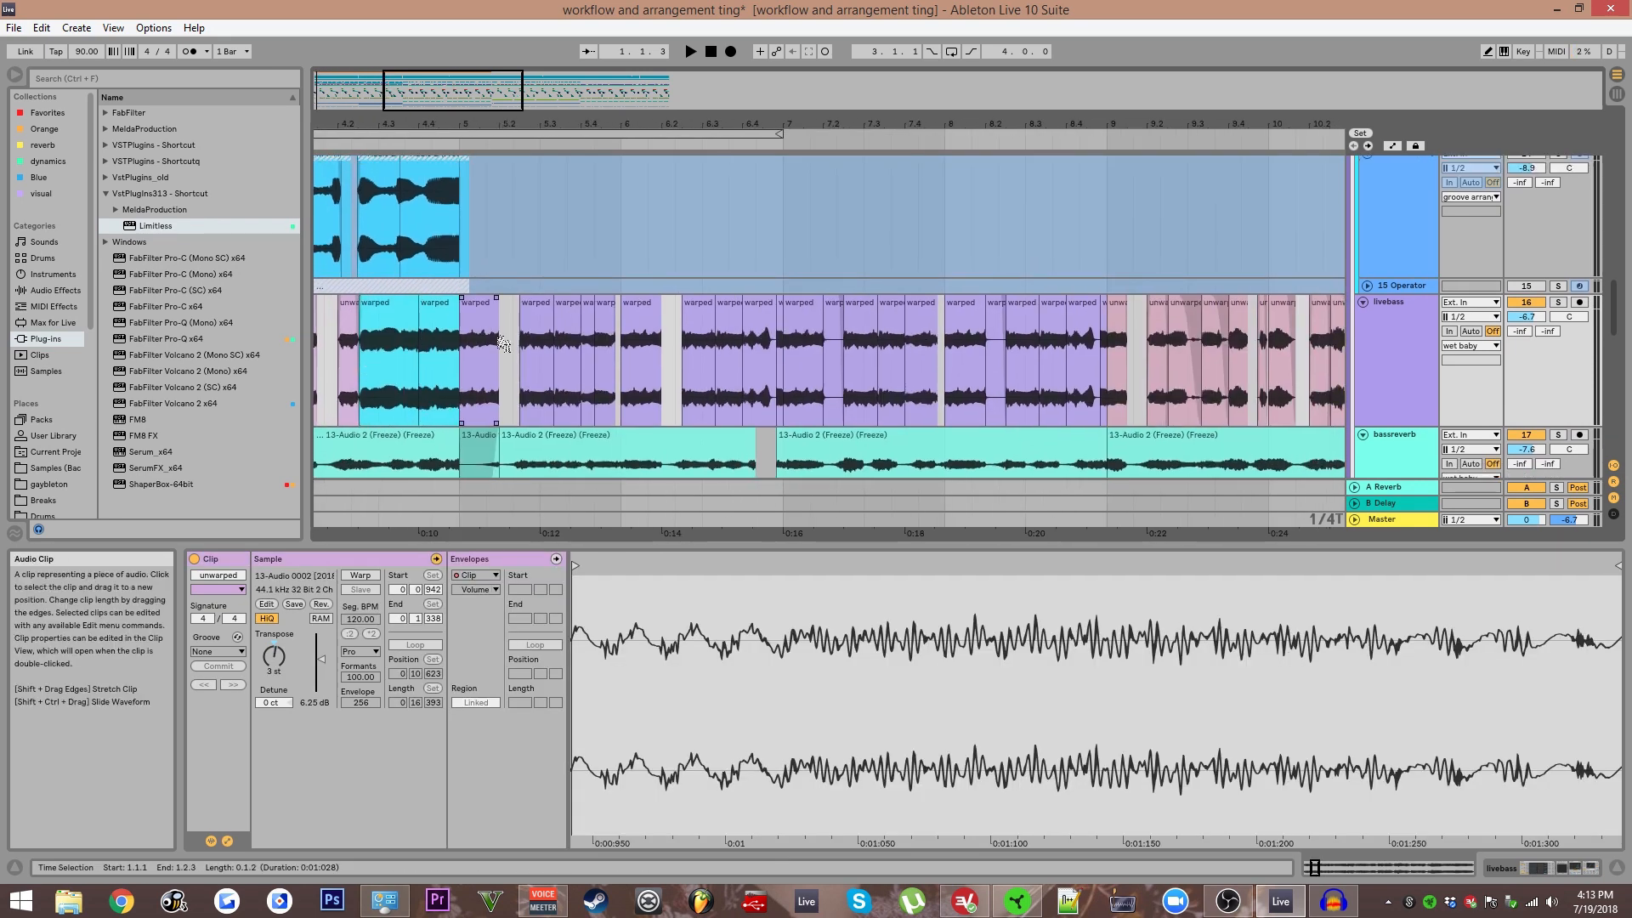
{"action": "left_click", "coordinate": [483, 325]}
{"action": "scroll", "coordinate": [482, 324], "scroll_direction": "down", "scroll_amount": 2}
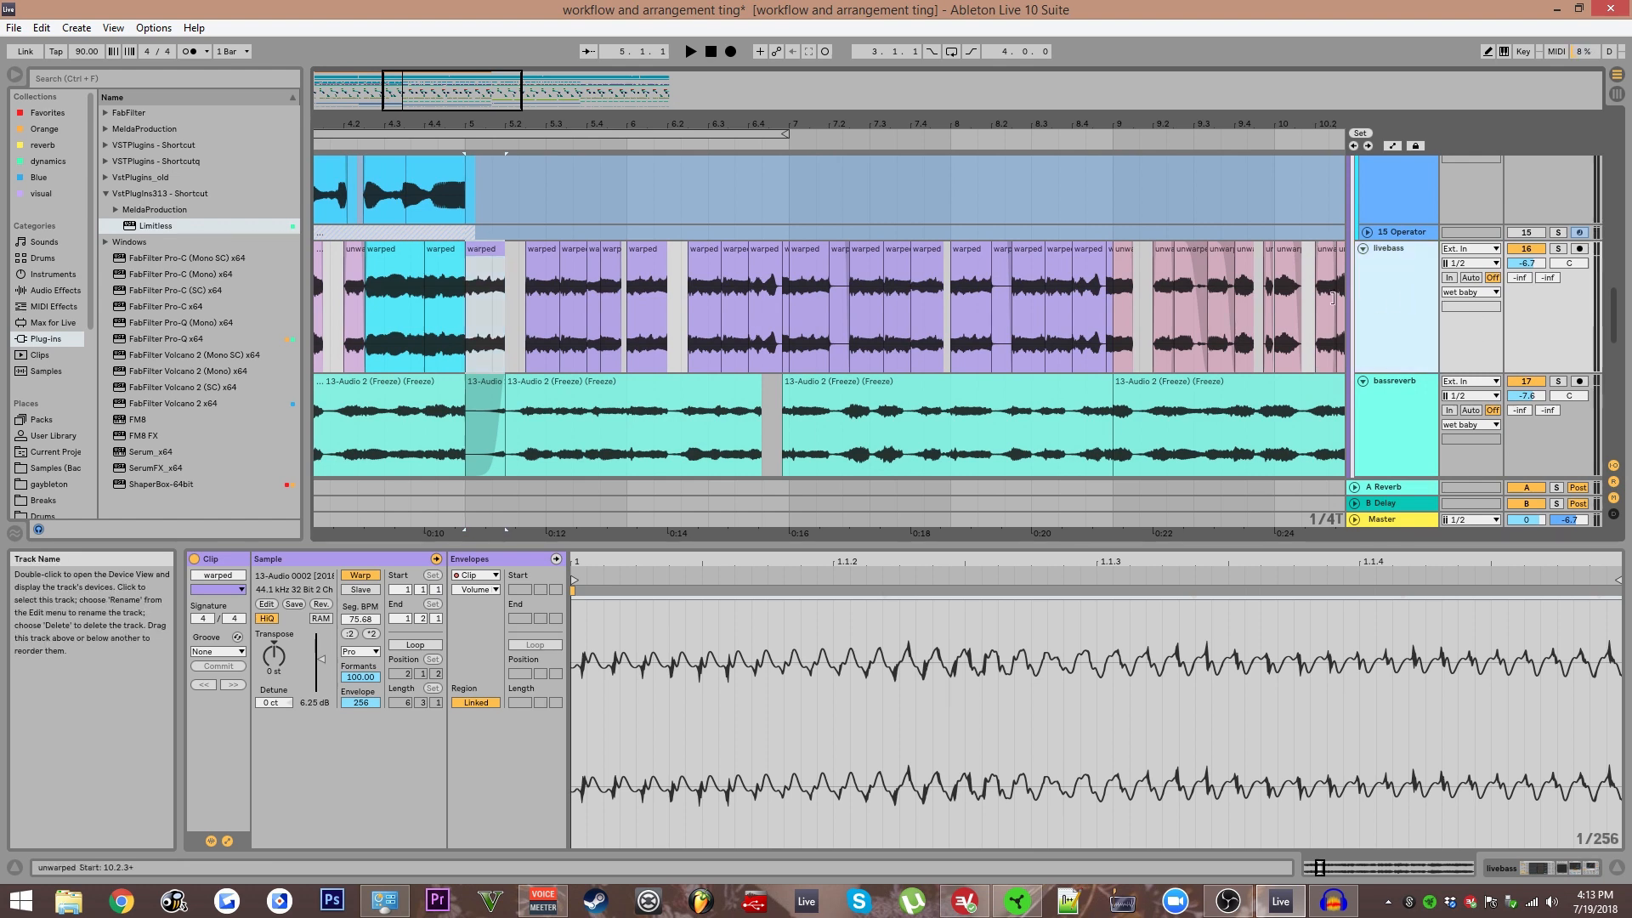
{"action": "key", "text": "ctrl+t"}
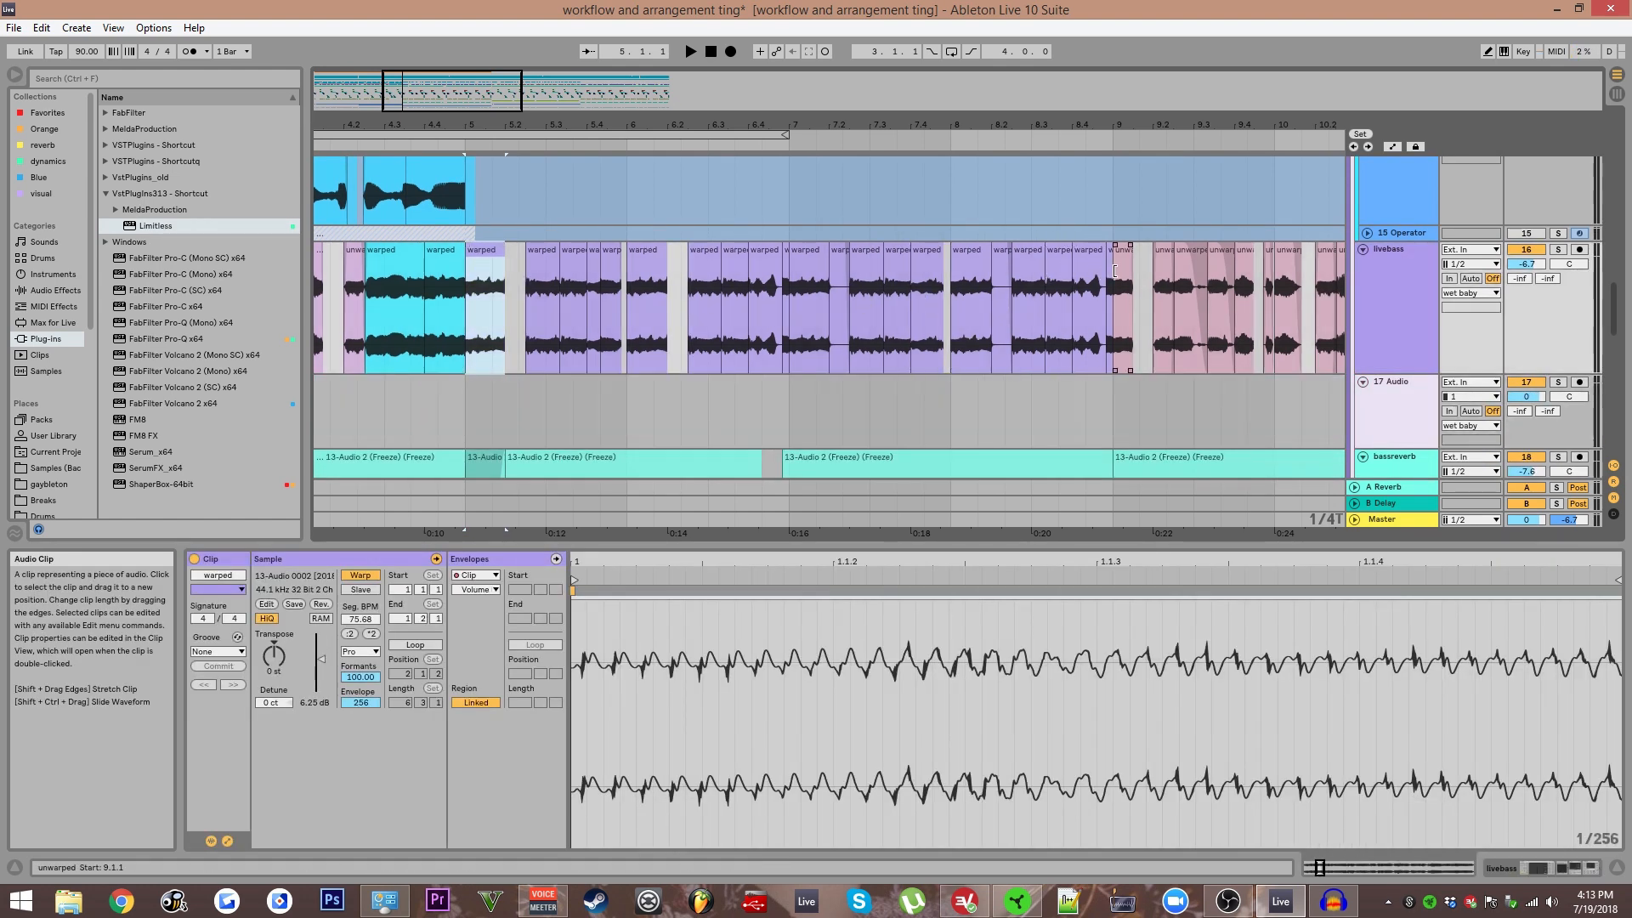
Copy the warped livebass clips from bars 5 to 9 onto the new audio track and deactivate the copies.
{"action": "left_click", "coordinate": [1113, 271], "text": "shift"}
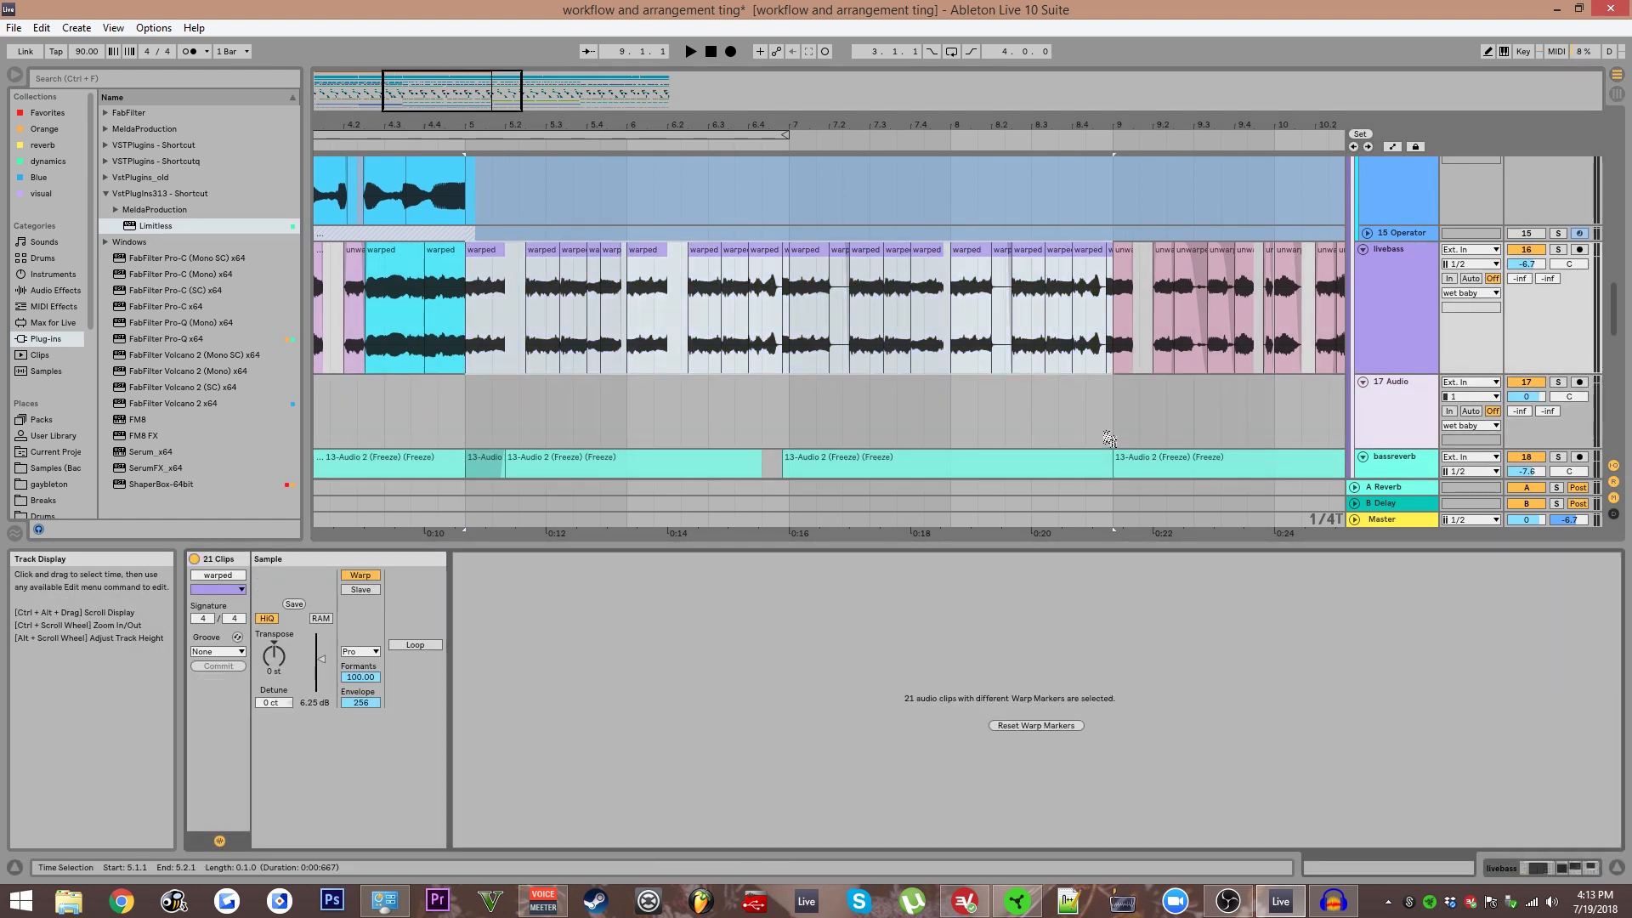
{"action": "left_click_drag", "start_coordinate": [1108, 262], "coordinate": [1110, 431]}
{"action": "key", "text": "0"}
Try extending the first warped livebass clip over the other clips up to bar 9, then undo the recent changes.
{"action": "left_click", "coordinate": [505, 293]}
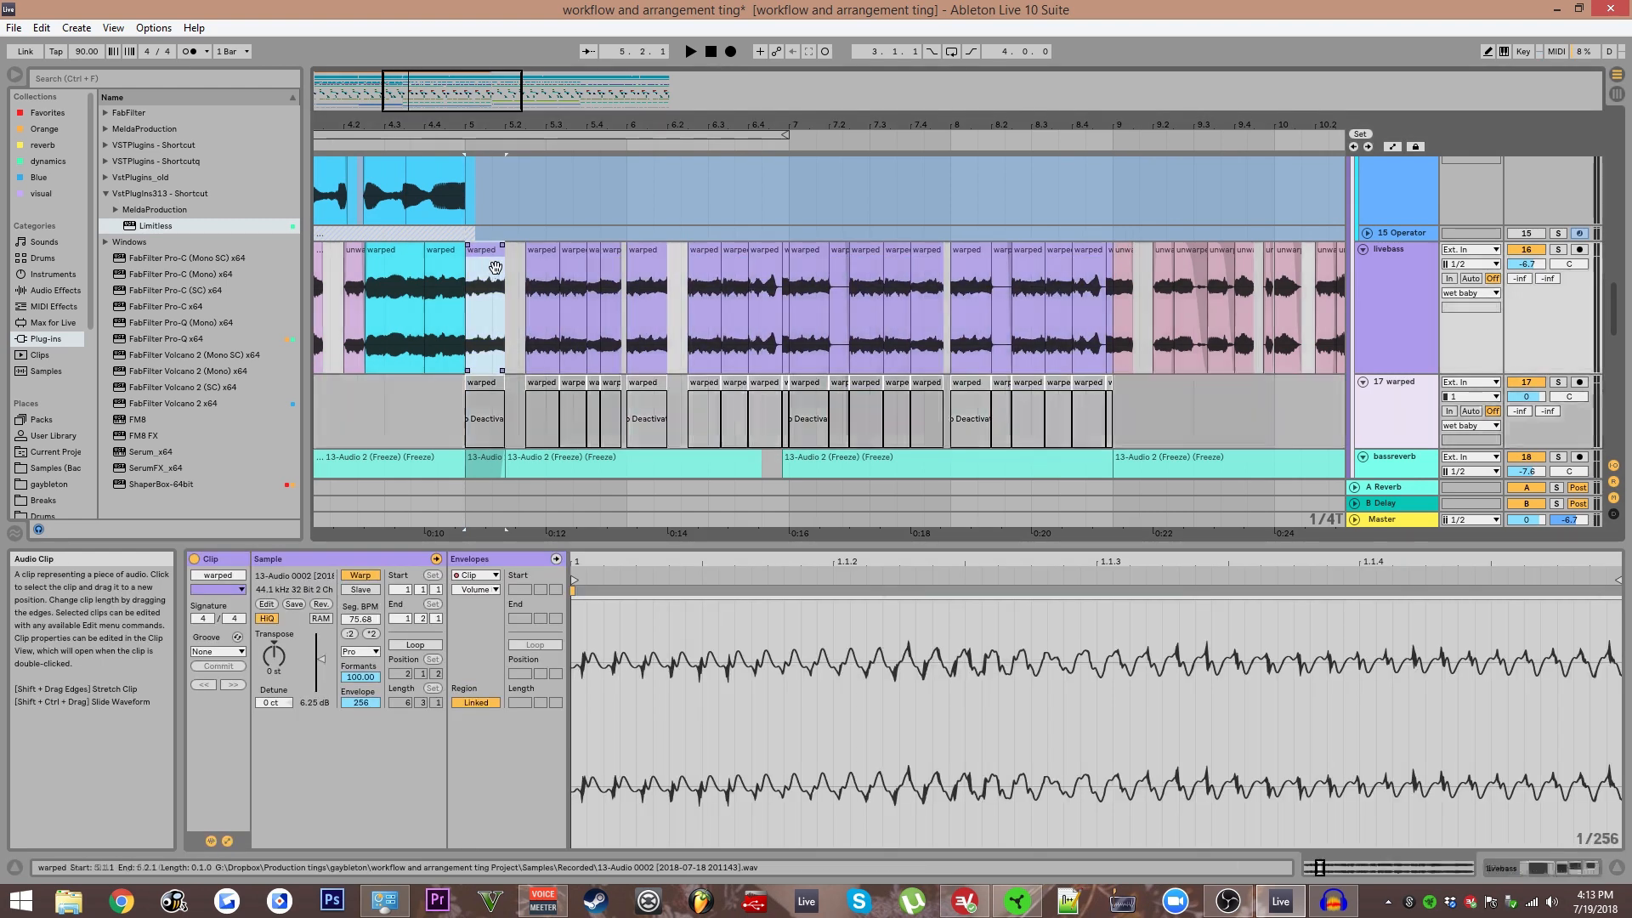
{"action": "left_click_drag", "start_coordinate": [505, 293], "coordinate": [1092, 287]}
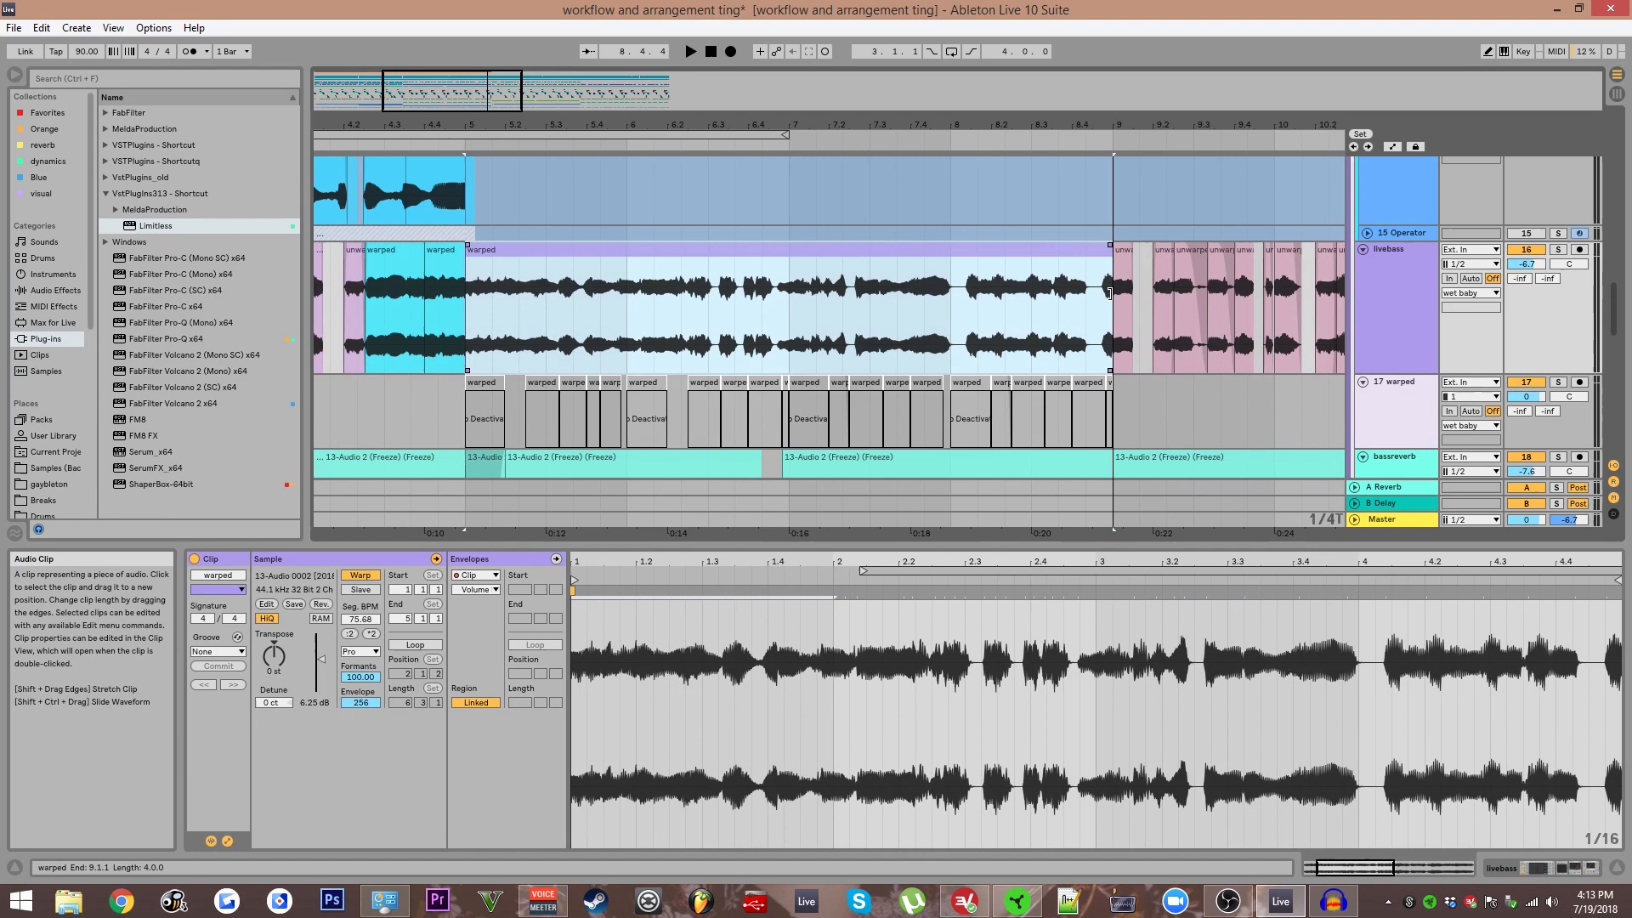
{"action": "key", "text": "ctrl+z"}
{"action": "key", "text": "ctrl+z"}
{"action": "key", "text": "ctrl+z"}
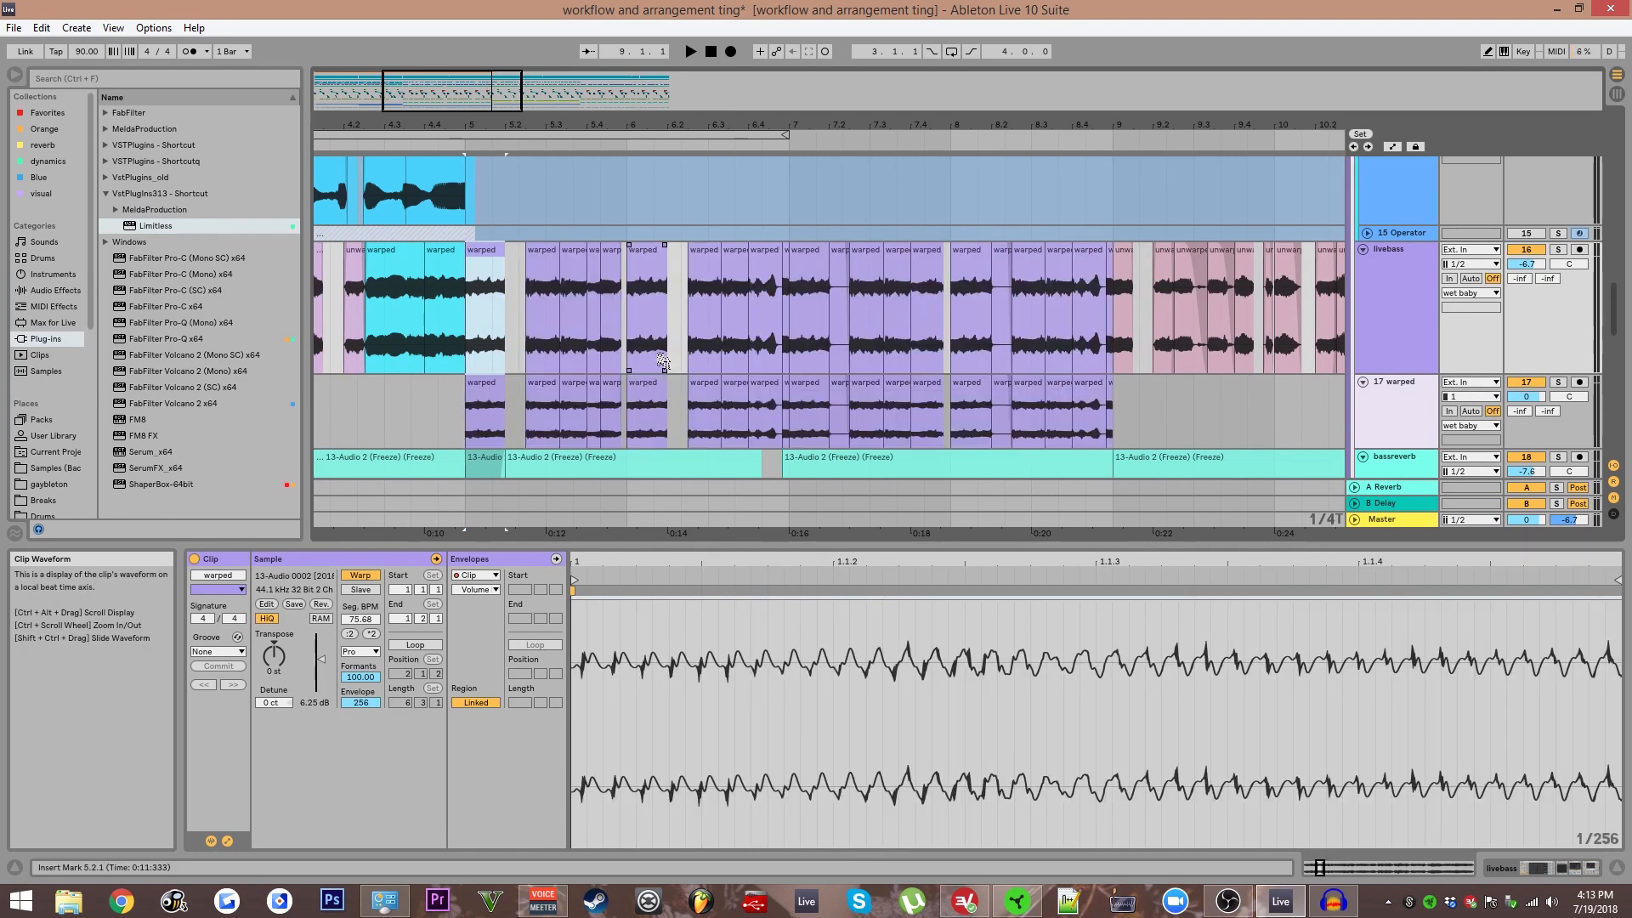
Play the livebass from bar 5 and show the first warped clip's full Transposition envelope.
{"action": "left_click_drag", "start_coordinate": [966, 294], "coordinate": [983, 328]}
{"action": "key", "text": "space"}
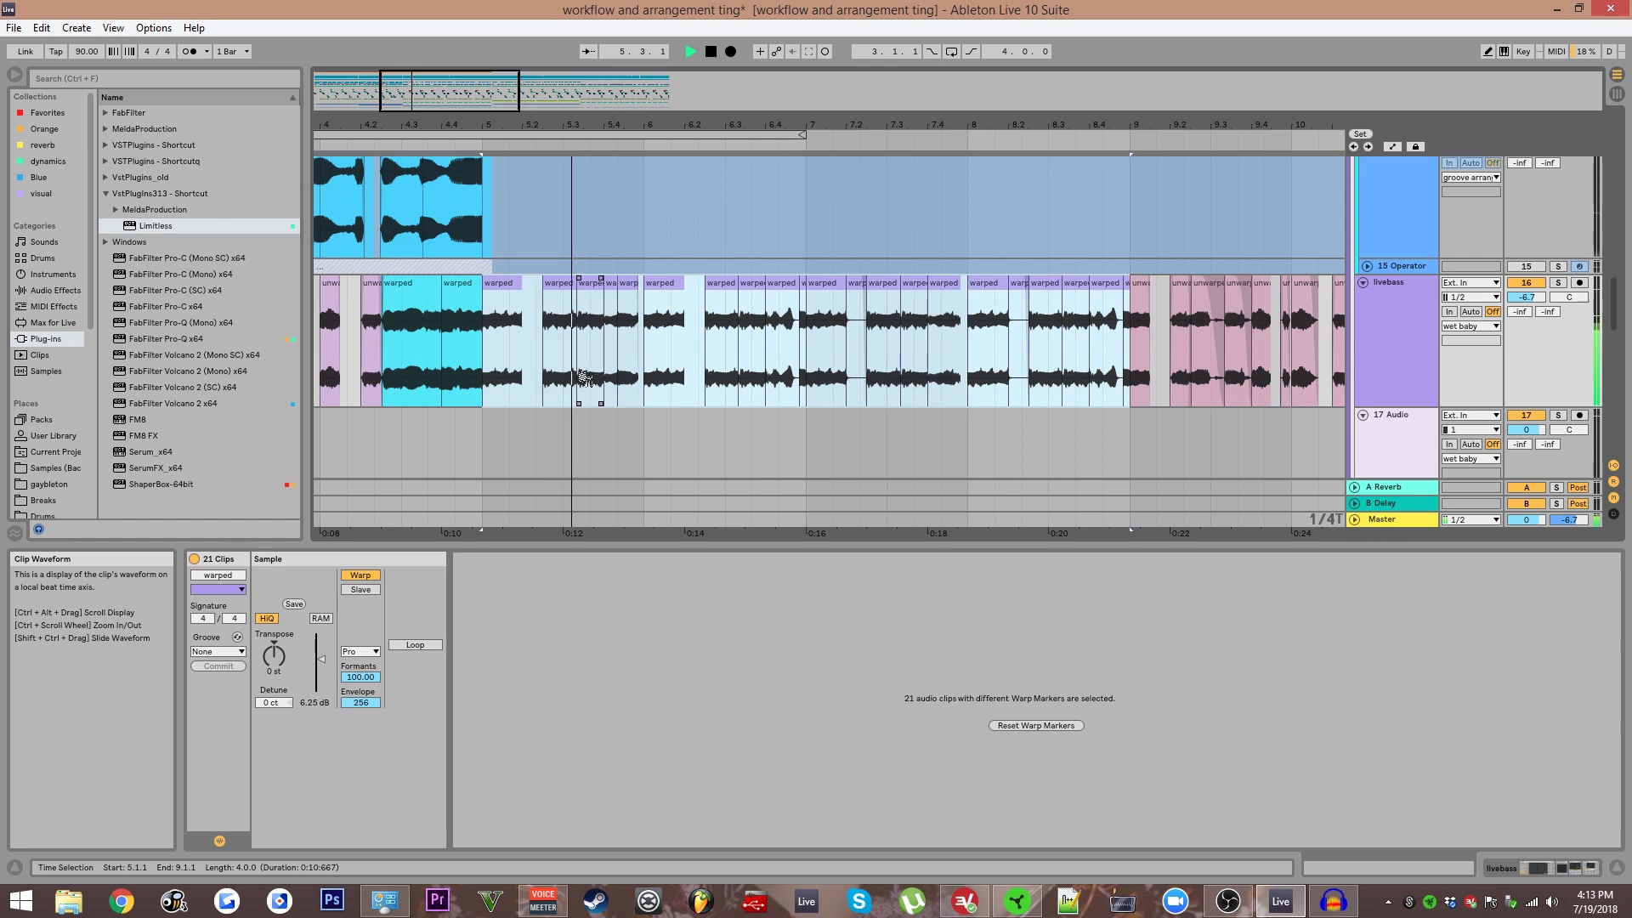
{"action": "left_click", "coordinate": [500, 284]}
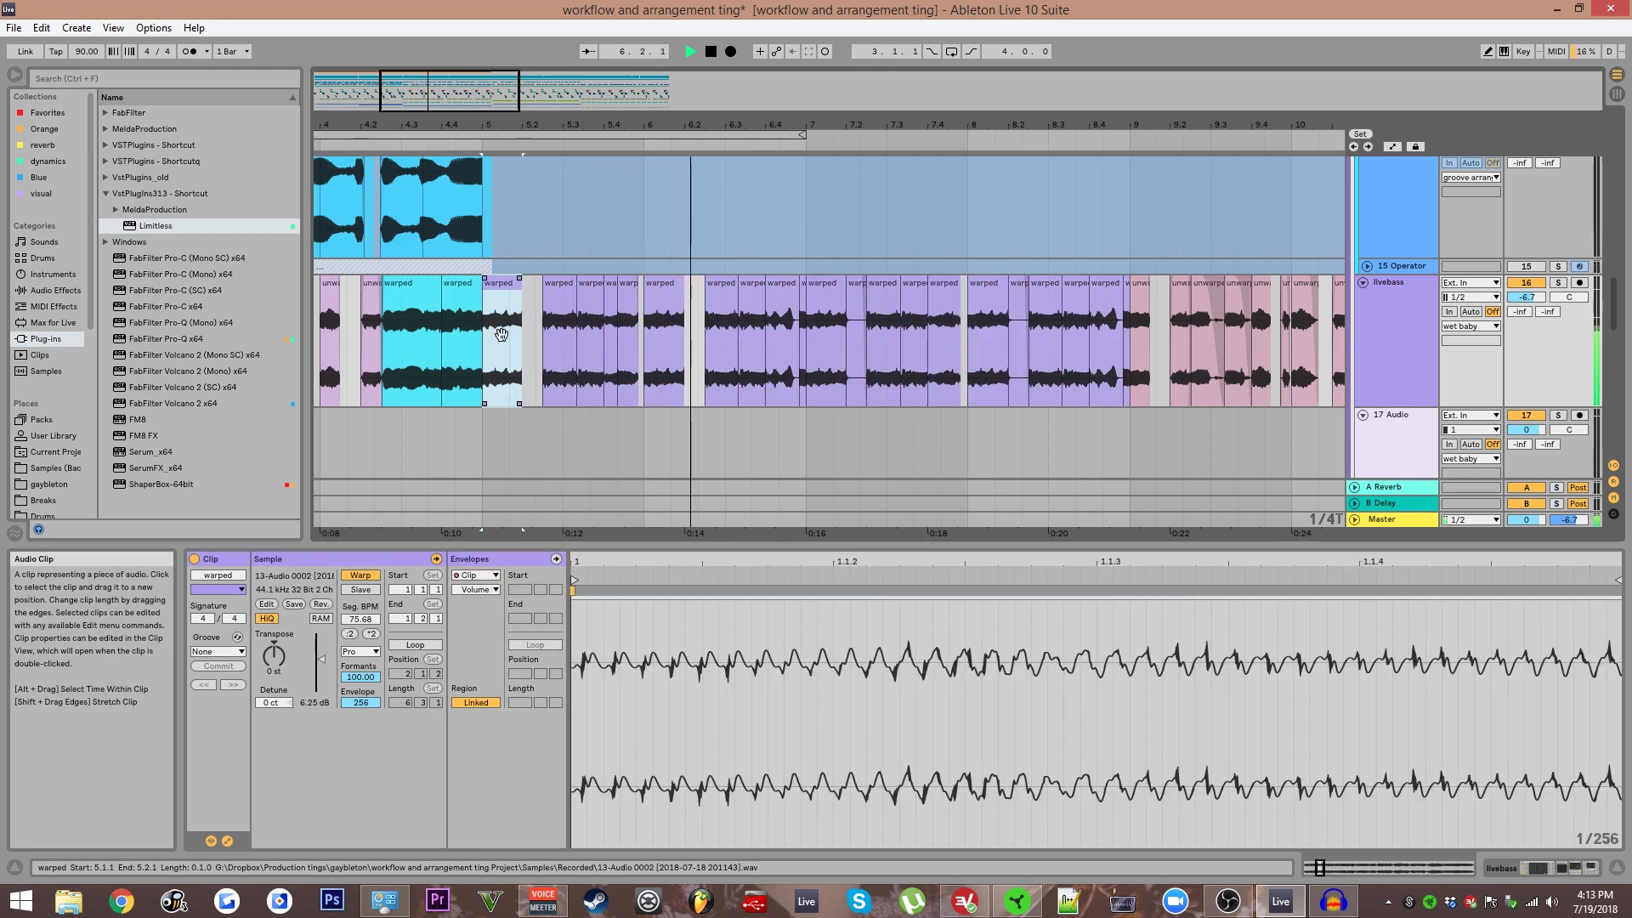
{"action": "left_click", "coordinate": [502, 584]}
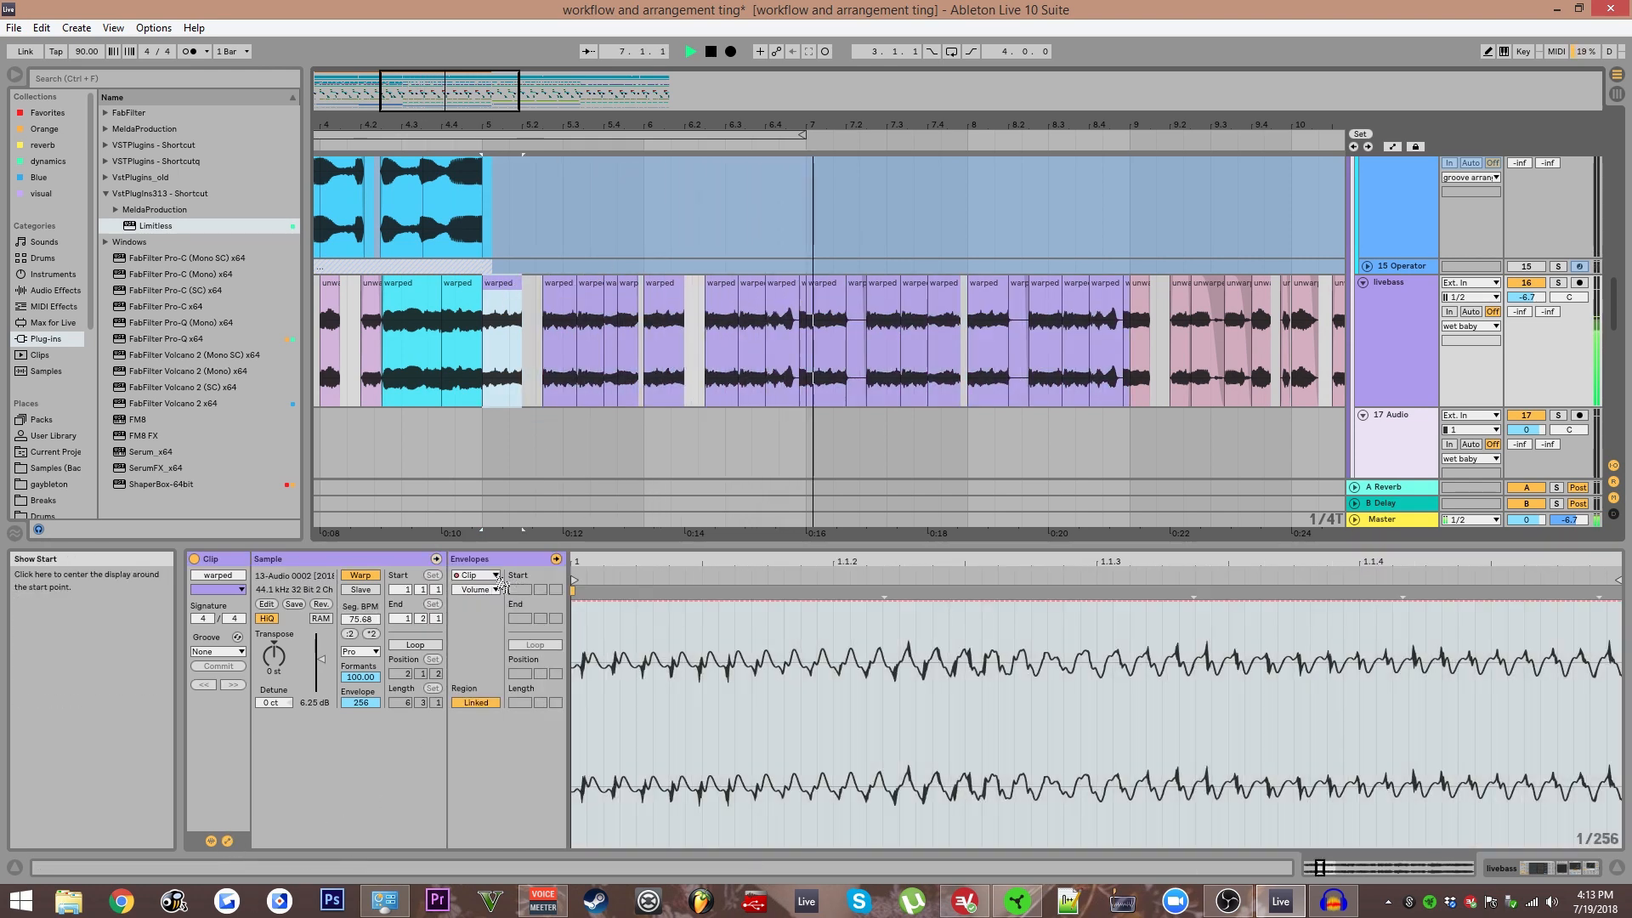
{"action": "left_click", "coordinate": [495, 589]}
{"action": "left_click", "coordinate": [480, 616]}
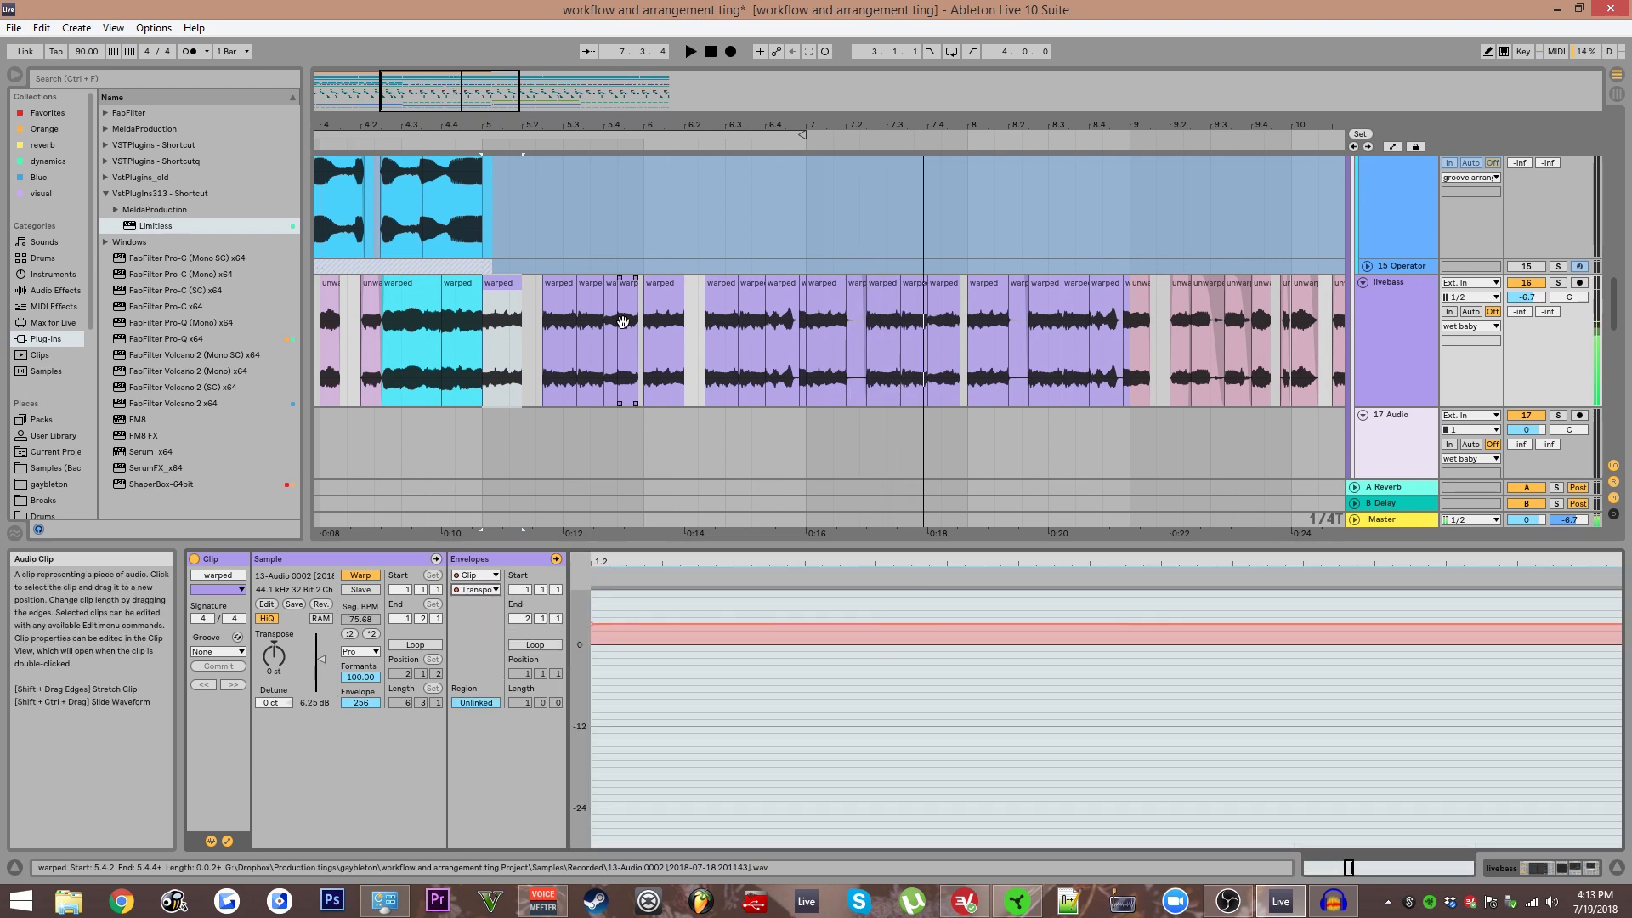
{"action": "scroll", "coordinate": [572, 370], "scroll_direction": "down", "scroll_amount": 2}
{"action": "scroll", "coordinate": [717, 763], "scroll_direction": "down", "scroll_amount": 10}
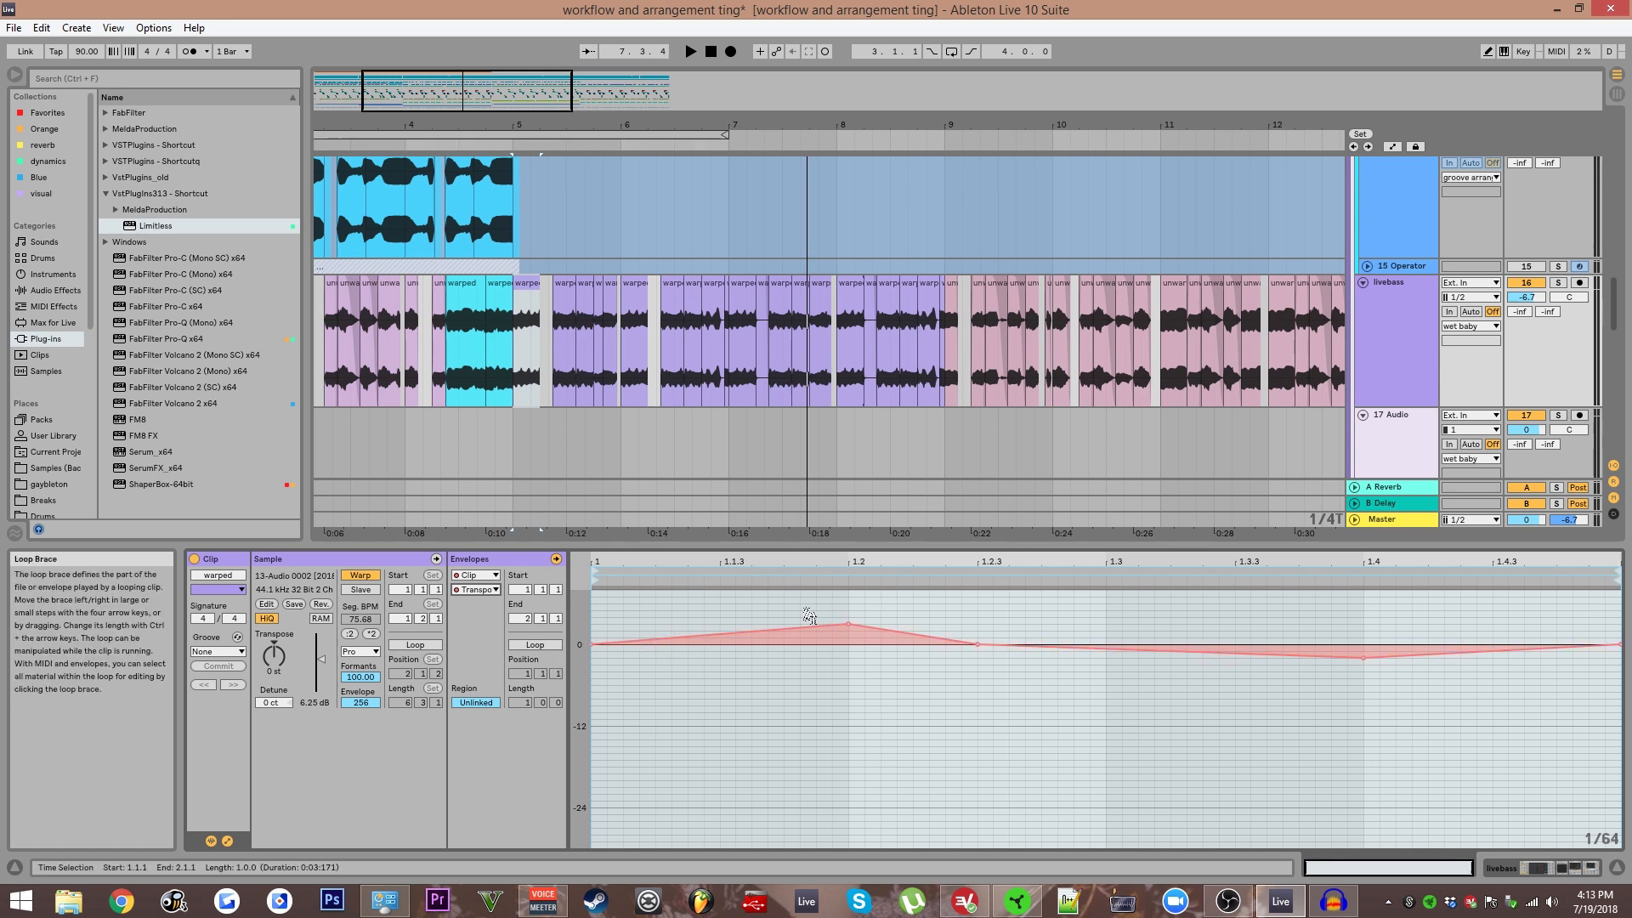
Duplicate the warped livebass clips between bars 5 and 9 onto the empty track below as deactivated reference clips.
{"action": "left_click", "coordinate": [528, 283]}
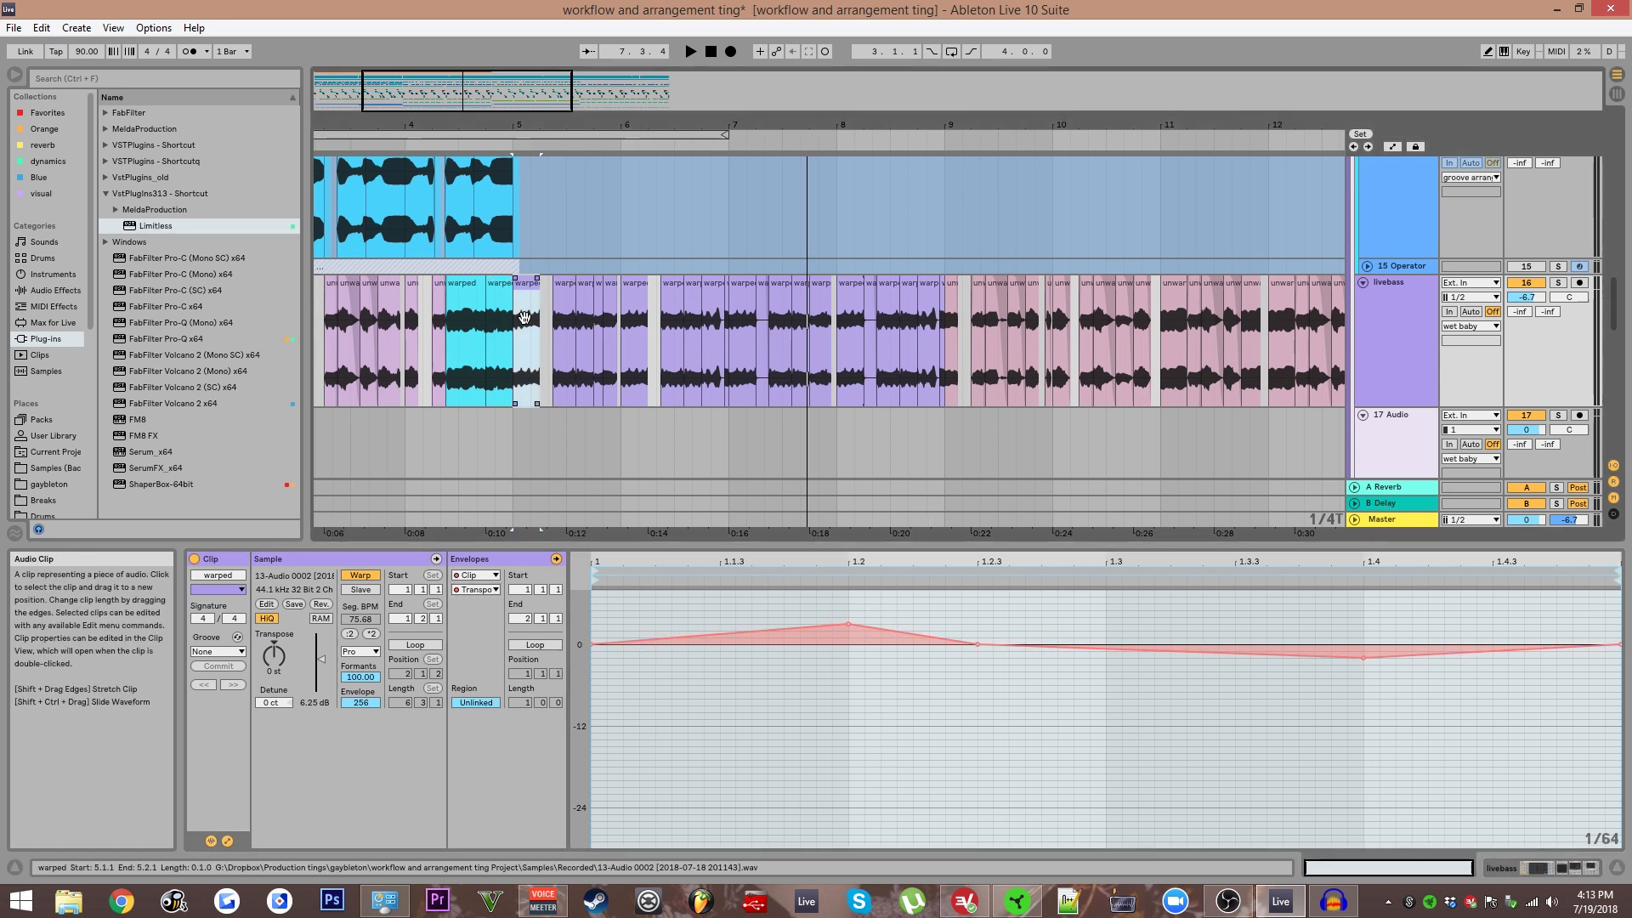
{"action": "left_click", "coordinate": [564, 283]}
{"action": "left_click", "coordinate": [526, 283]}
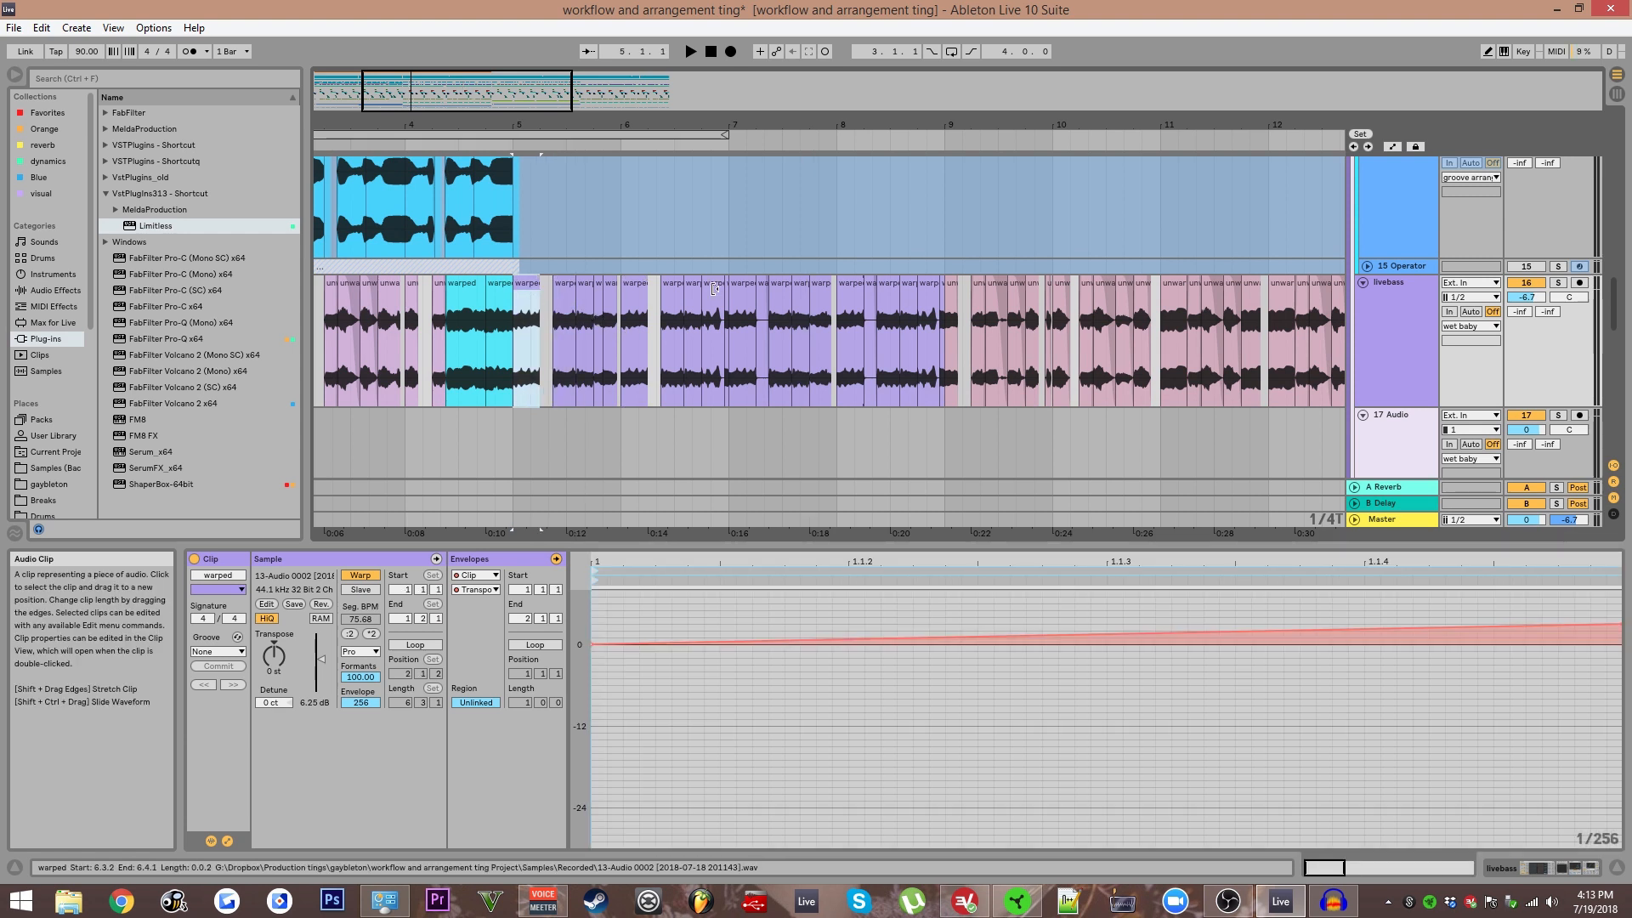
{"action": "left_click", "coordinate": [942, 297], "text": "shift"}
{"action": "left_click_drag", "start_coordinate": [941, 306], "coordinate": [934, 466]}
{"action": "key", "text": "0"}
Stretch out the first warped livebass clip's end to bar 9 so it covers the chopped clips, and play it.
{"action": "left_click", "coordinate": [546, 340]}
{"action": "left_click_drag", "start_coordinate": [539, 326], "coordinate": [943, 326]}
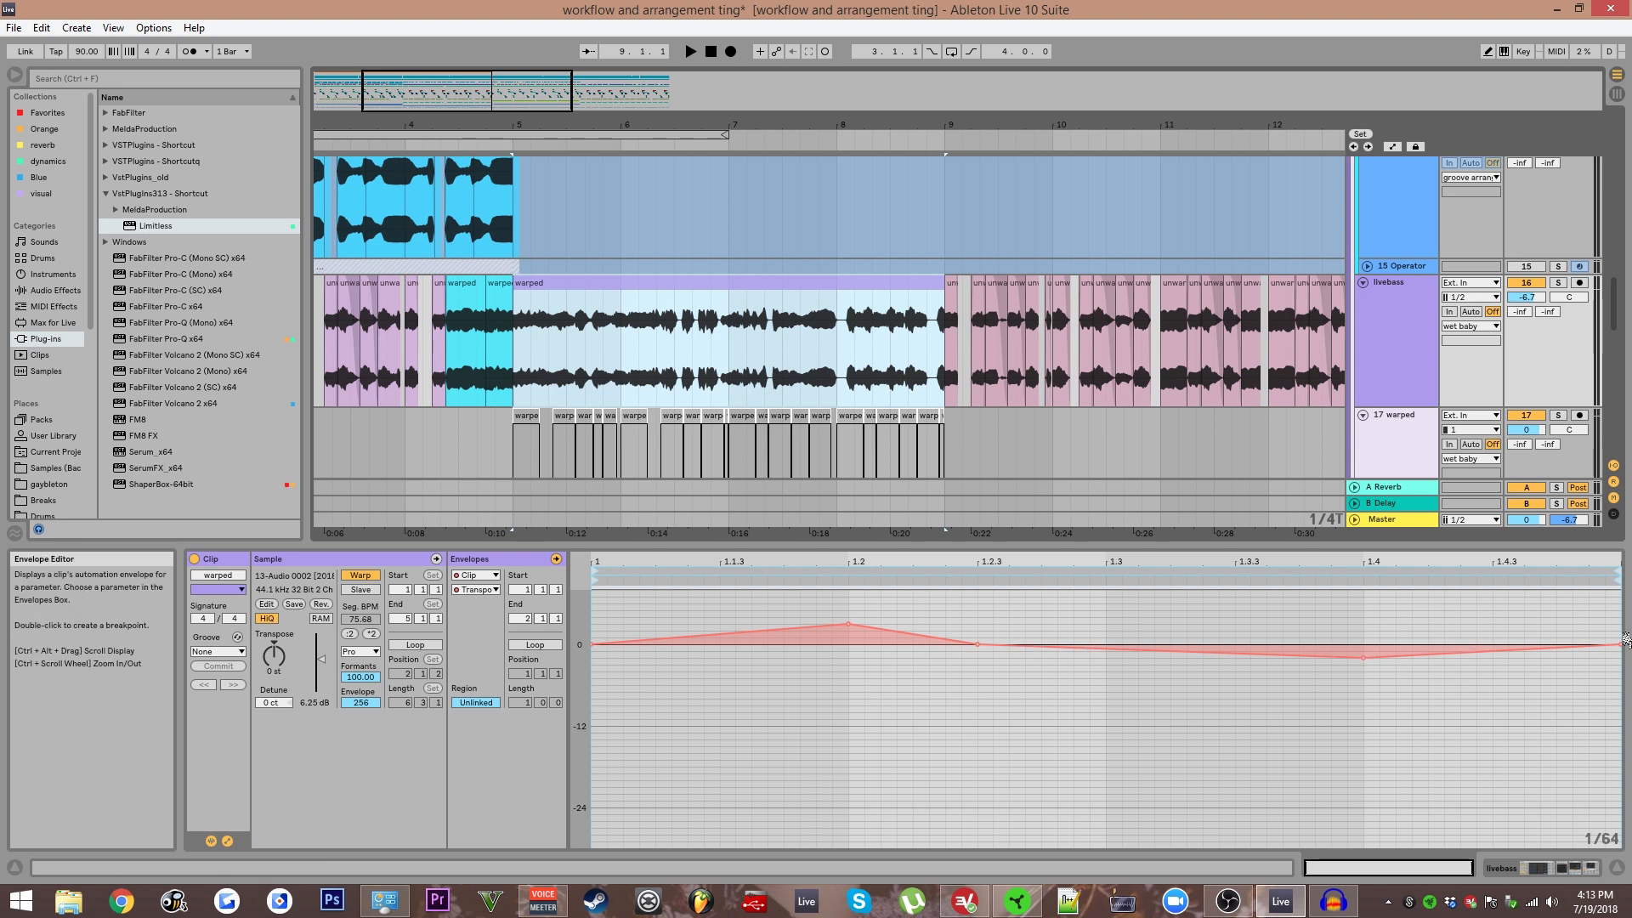
{"action": "key", "text": "space"}
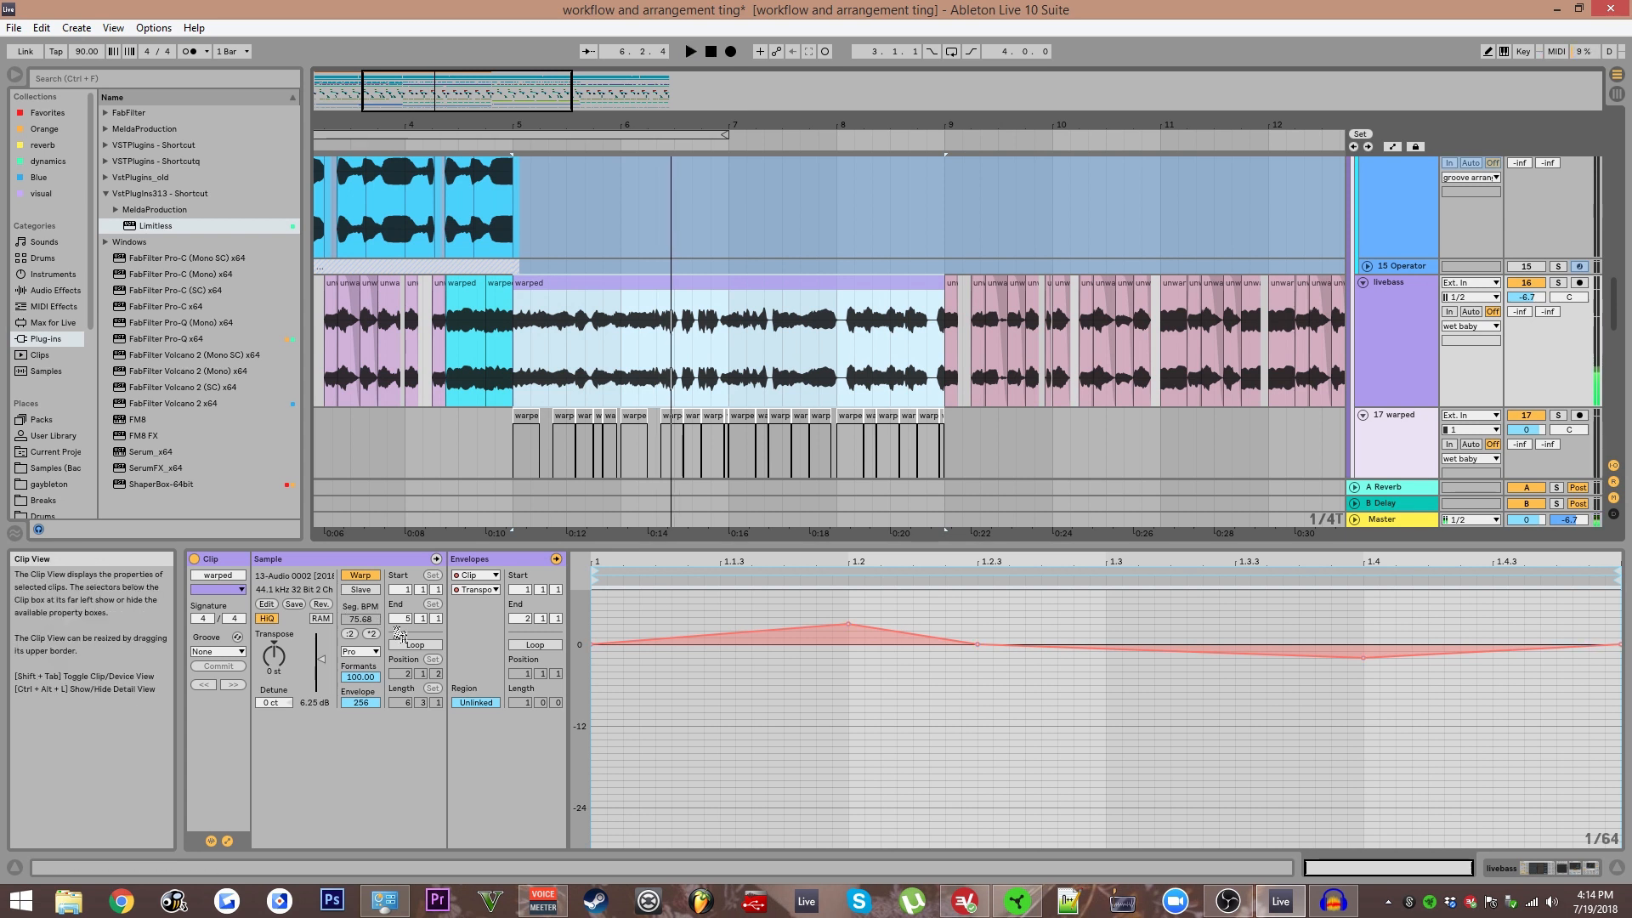
Try playing the extended livebass clip with its sample Loop switched on, then switch the Loop off.
{"action": "left_click", "coordinate": [414, 644]}
{"action": "key", "text": "space"}
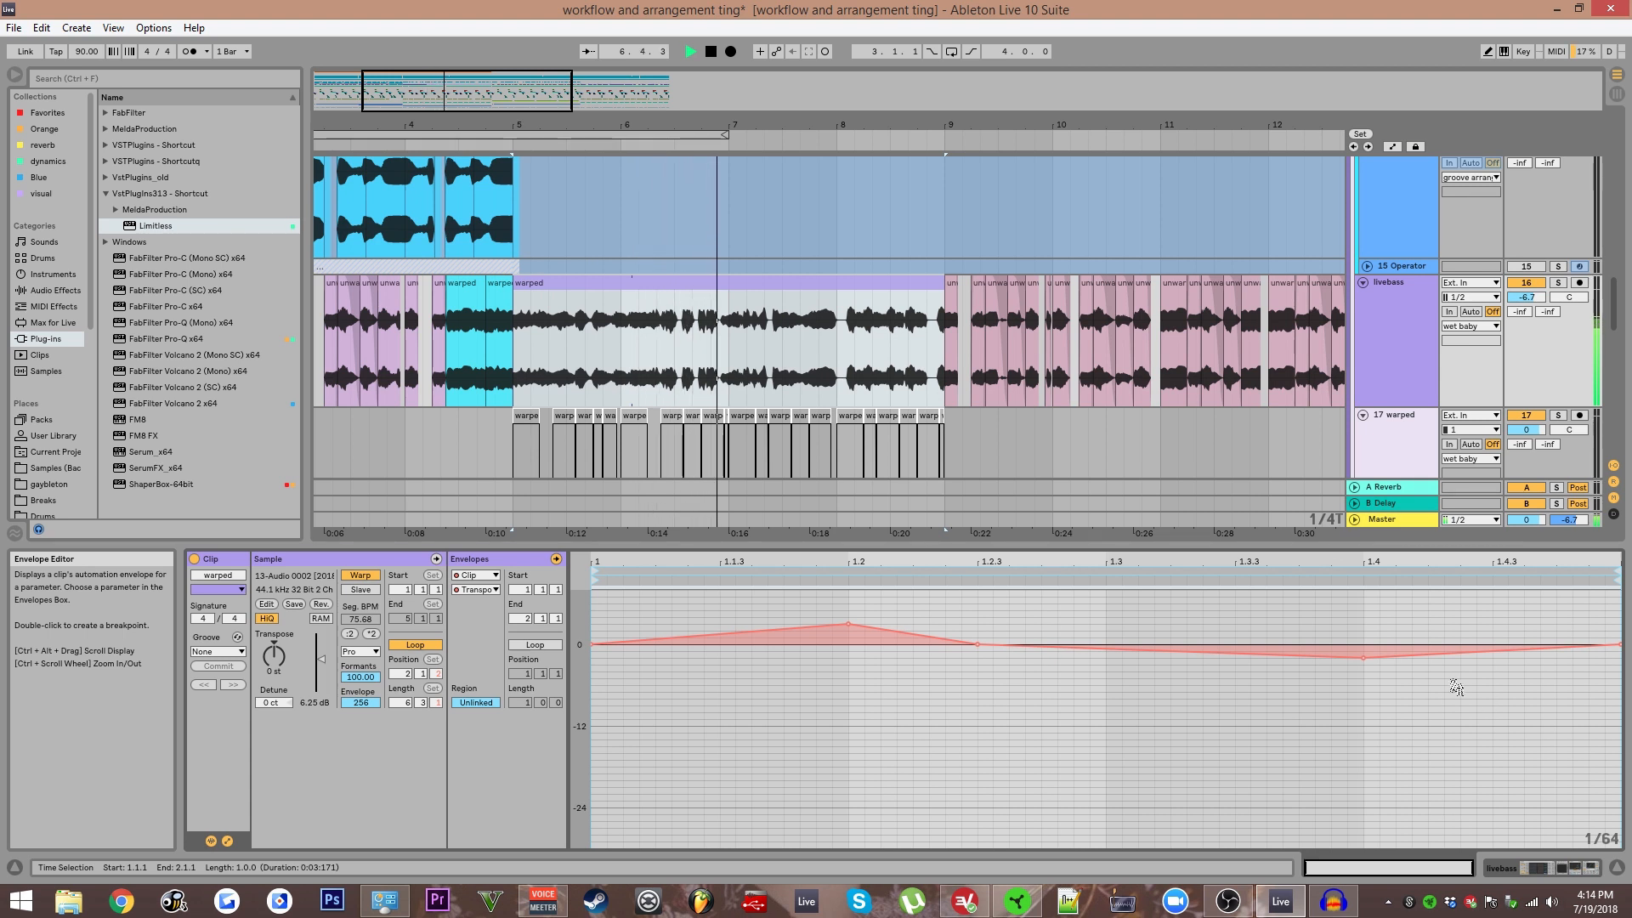
{"action": "key", "text": "space"}
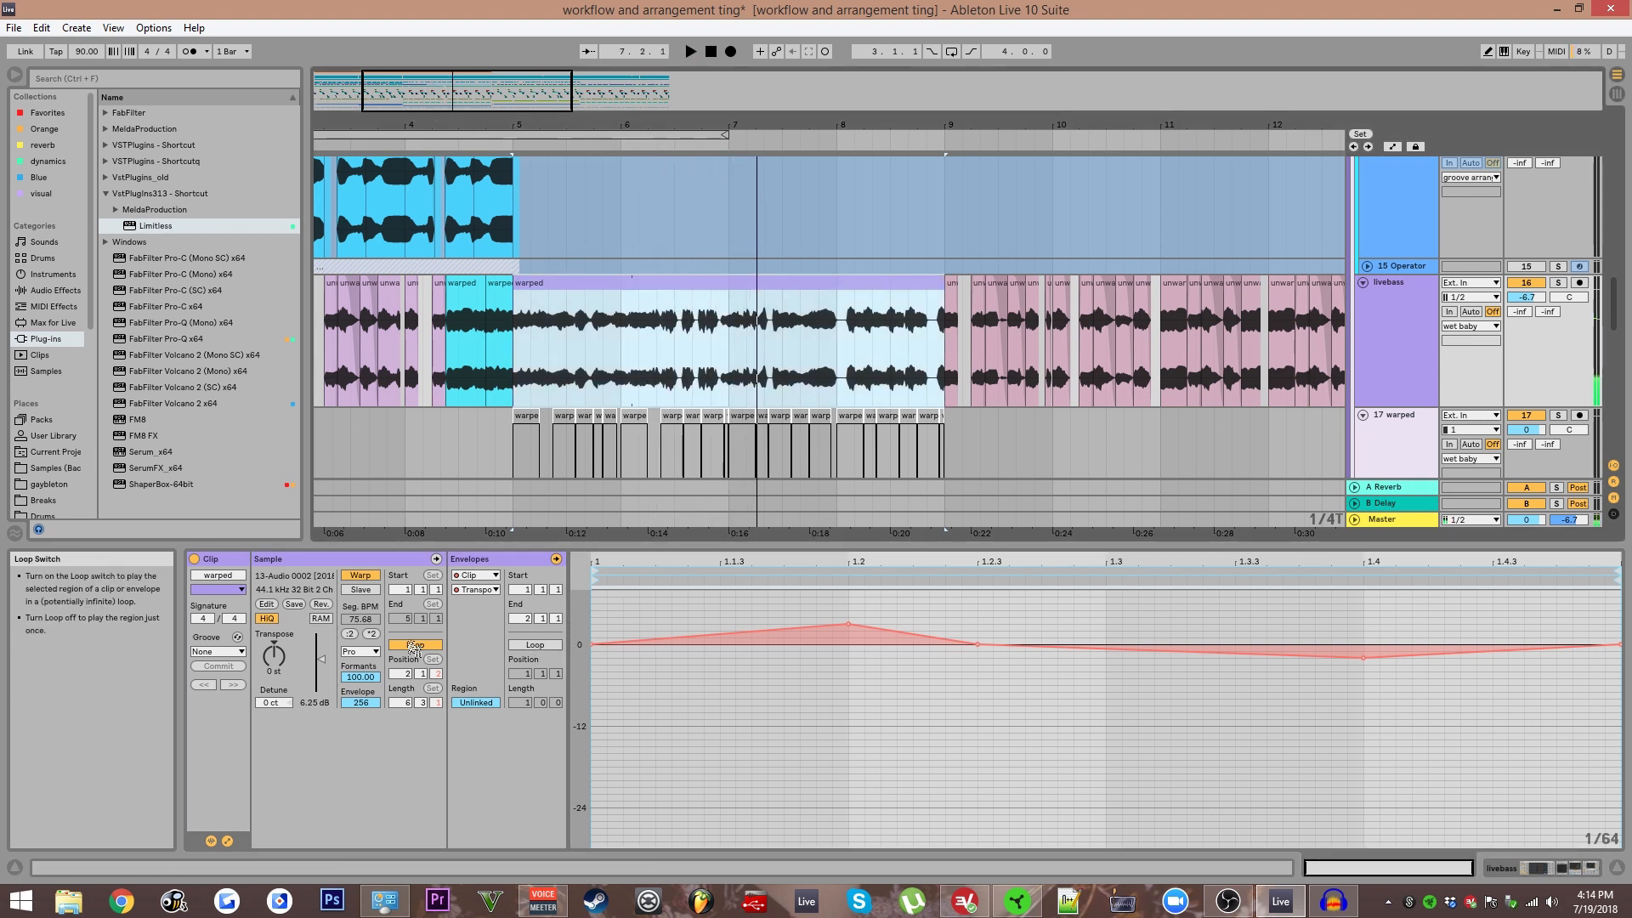
{"action": "left_click", "coordinate": [414, 644]}
Turn on looping for the clip's Transposition envelope and play the result.
{"action": "left_click", "coordinate": [535, 644]}
{"action": "key", "text": "space"}
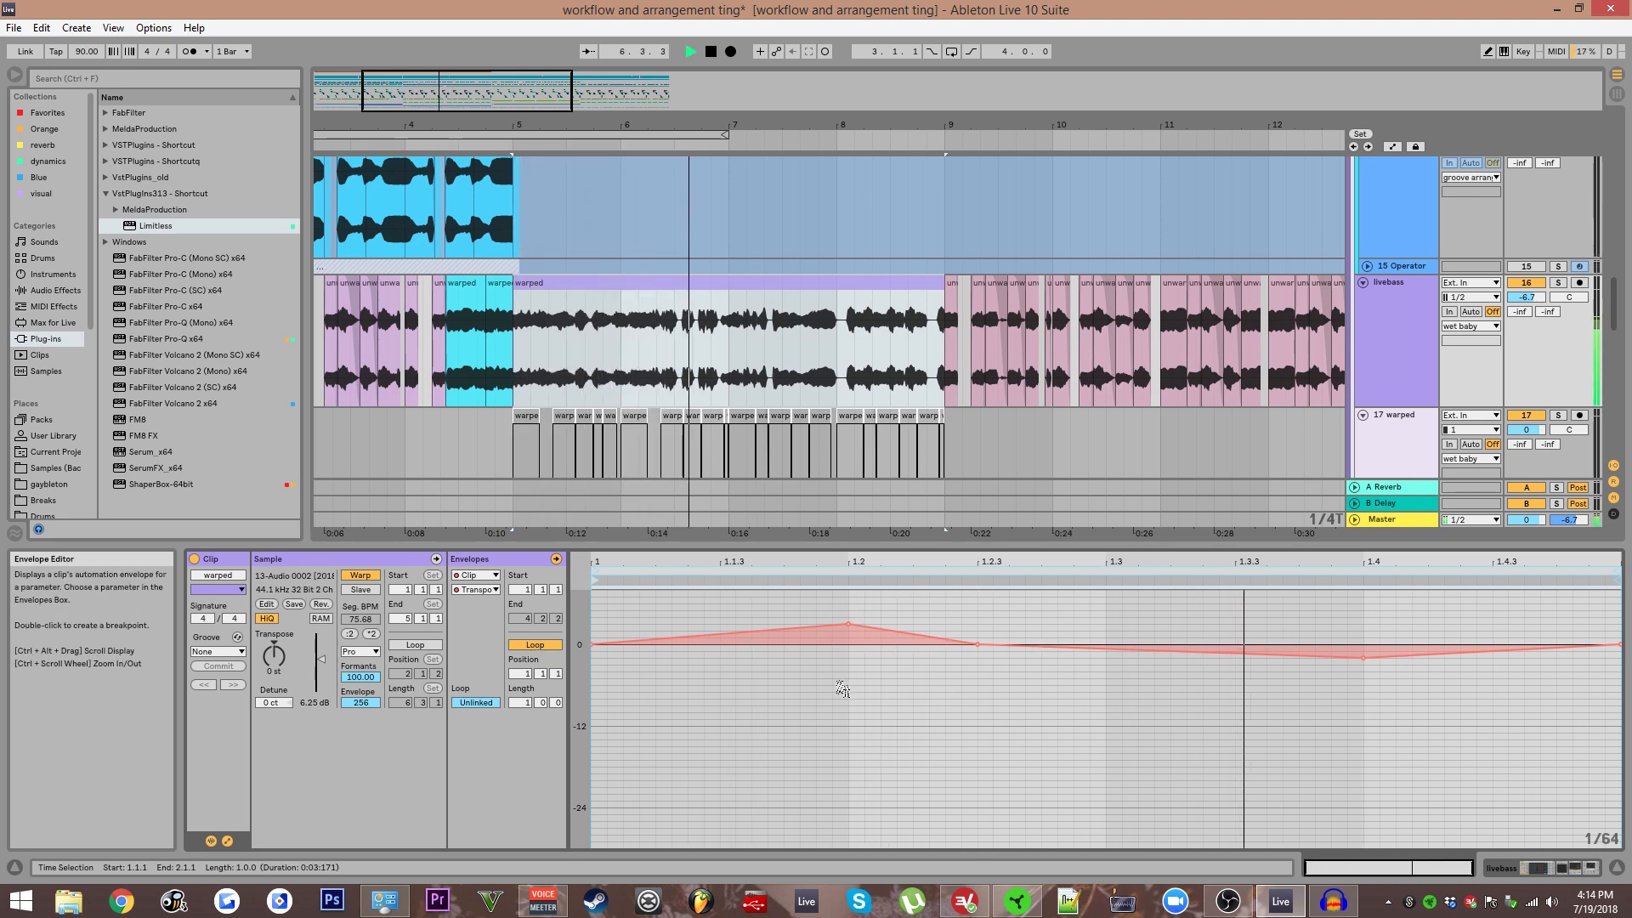
{"action": "key", "text": "space"}
Split the extended livebass clip up to bar 6 along the deactivated clips' edges and delete the piece between 5.2.1 and 5.2.3.
{"action": "left_click", "coordinate": [633, 287]}
{"action": "scroll", "coordinate": [621, 306], "scroll_direction": "up", "scroll_amount": 2}
{"action": "left_click_drag", "start_coordinate": [580, 349], "coordinate": [733, 324]}
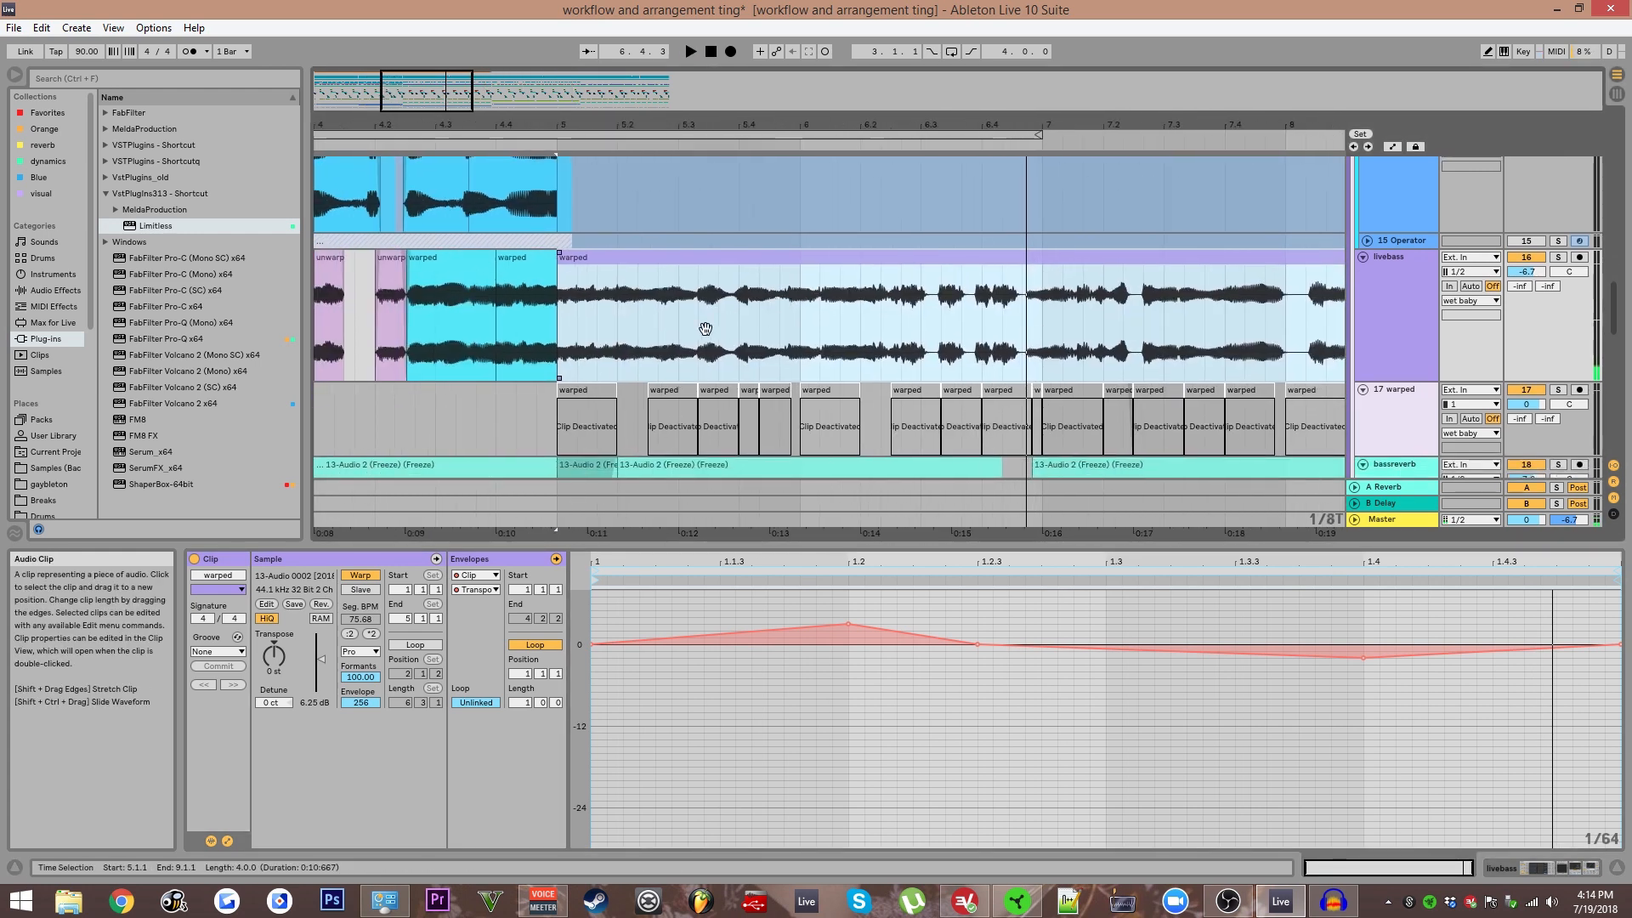
{"action": "left_click", "coordinate": [880, 353]}
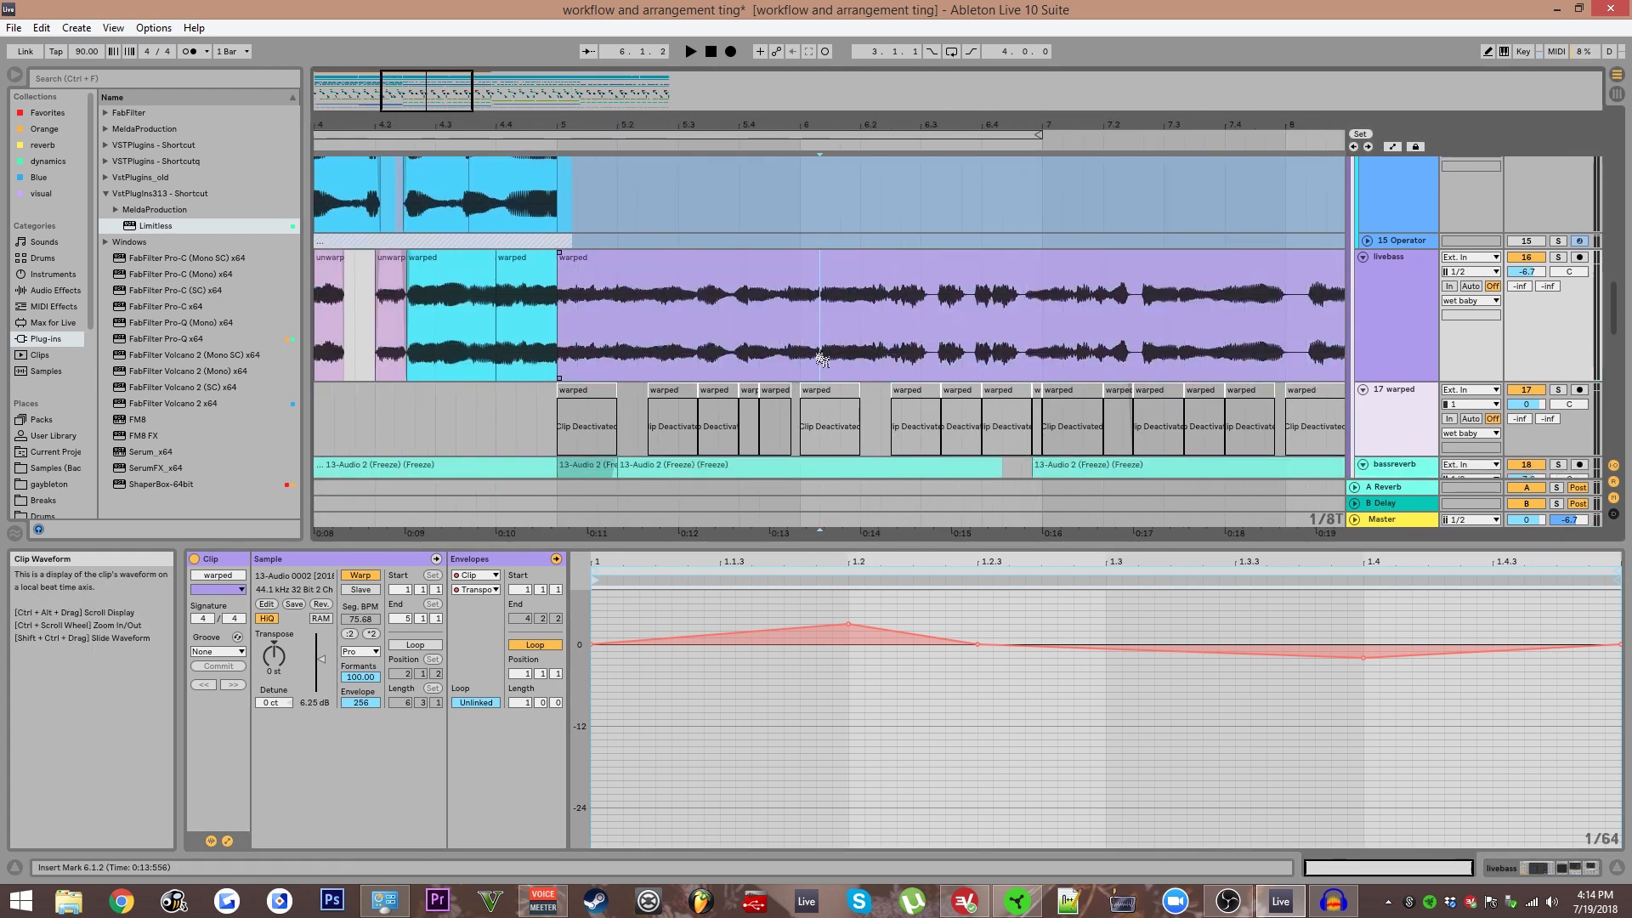
{"action": "scroll", "coordinate": [821, 359], "scroll_direction": "up", "scroll_amount": 1}
{"action": "scroll", "coordinate": [853, 353], "scroll_direction": "up", "scroll_amount": 2}
{"action": "left_click_drag", "start_coordinate": [852, 354], "coordinate": [621, 347]}
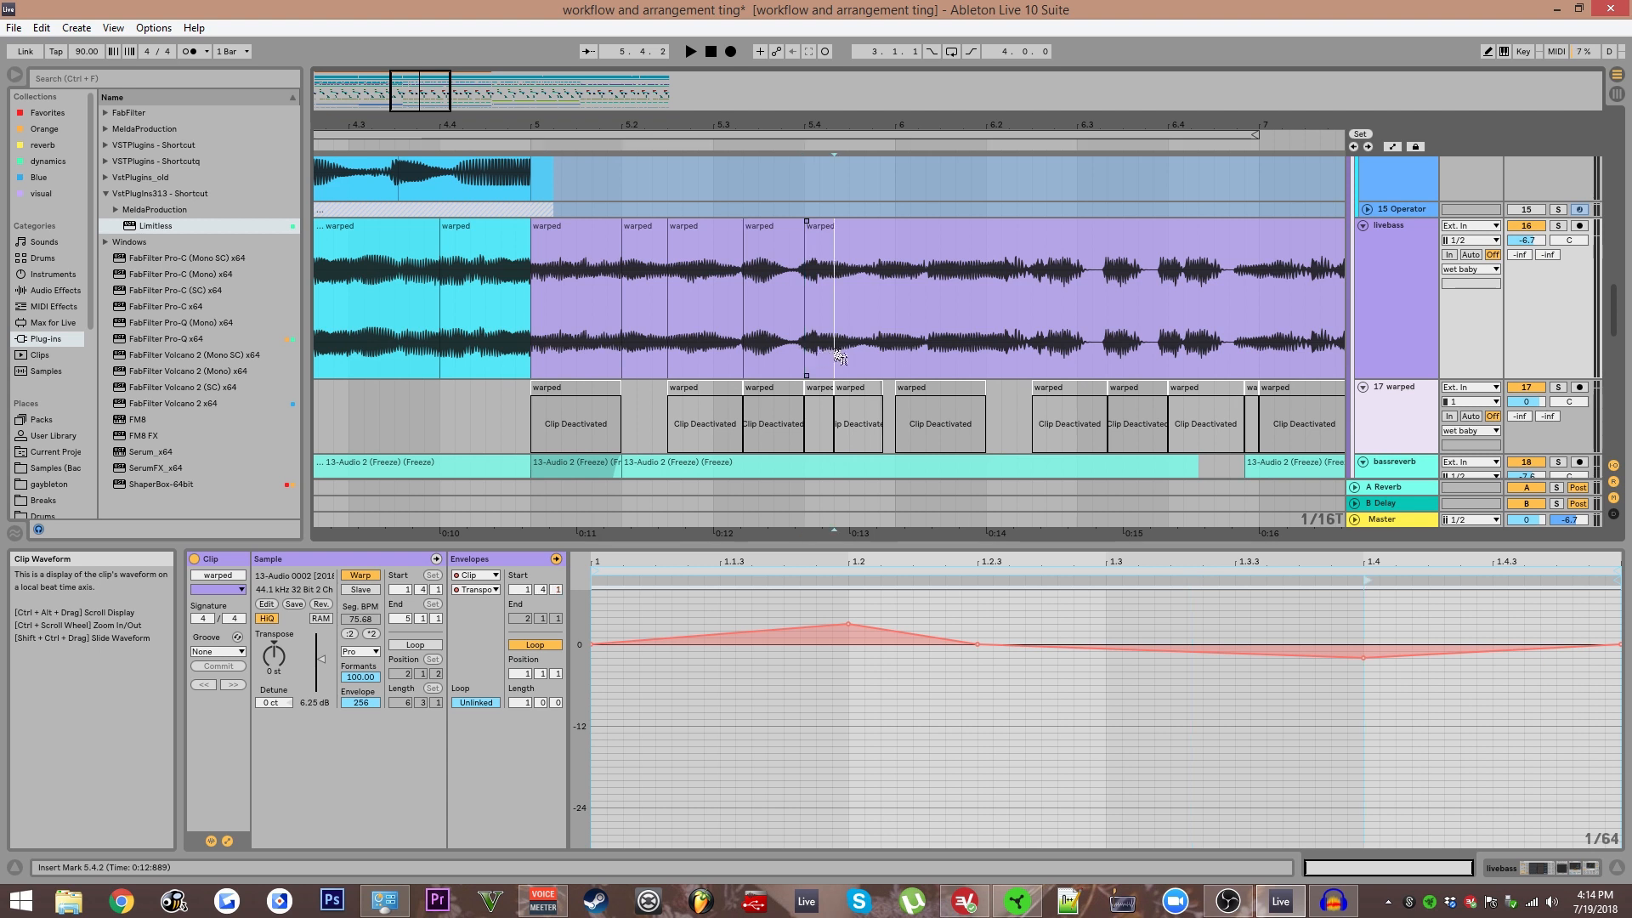
{"action": "left_click_drag", "start_coordinate": [813, 365], "coordinate": [789, 364]}
{"action": "left_click", "coordinate": [622, 280]}
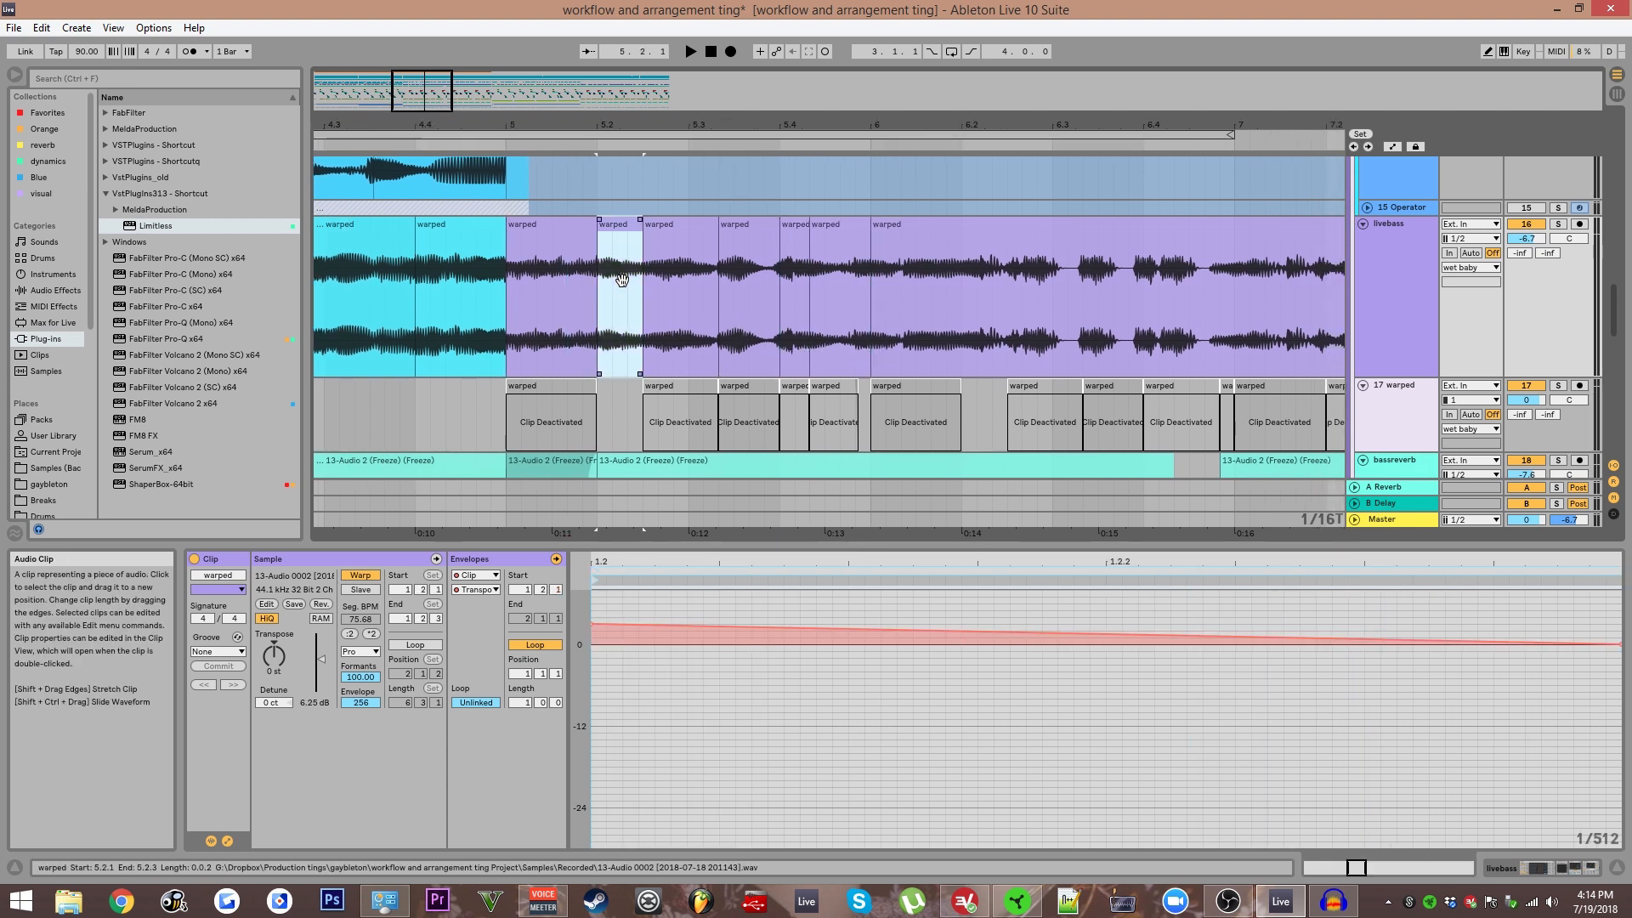
{"action": "left_click", "coordinate": [564, 243]}
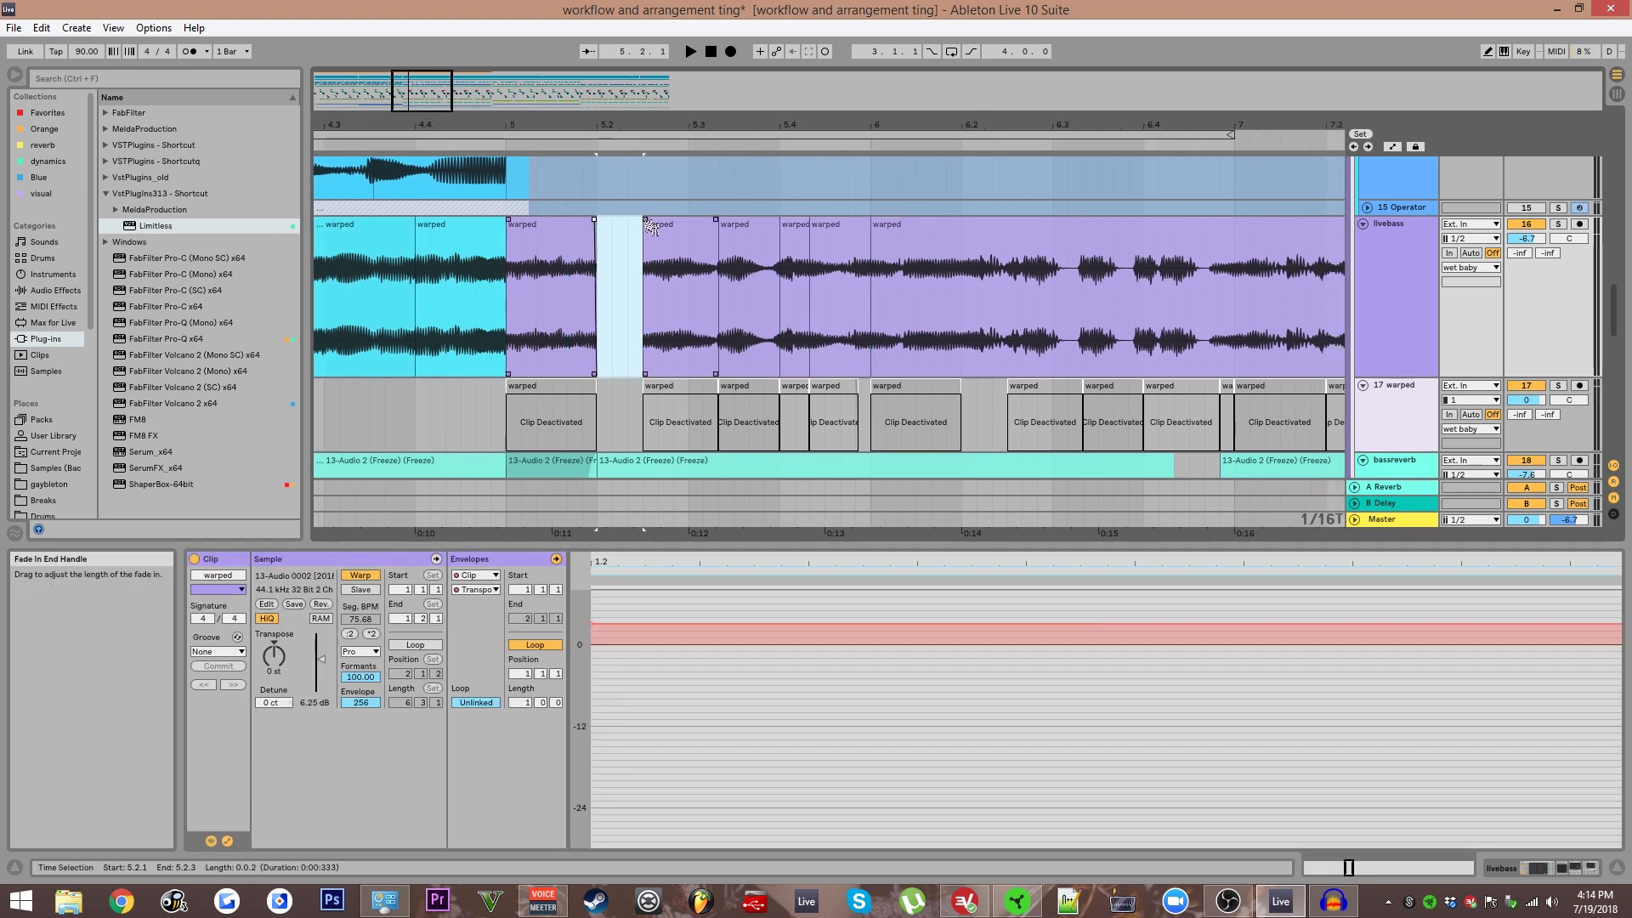
Compare the Transposition envelopes of the livebass pieces at 5.1.1 and 5.2.3.
{"action": "left_click", "coordinate": [704, 281]}
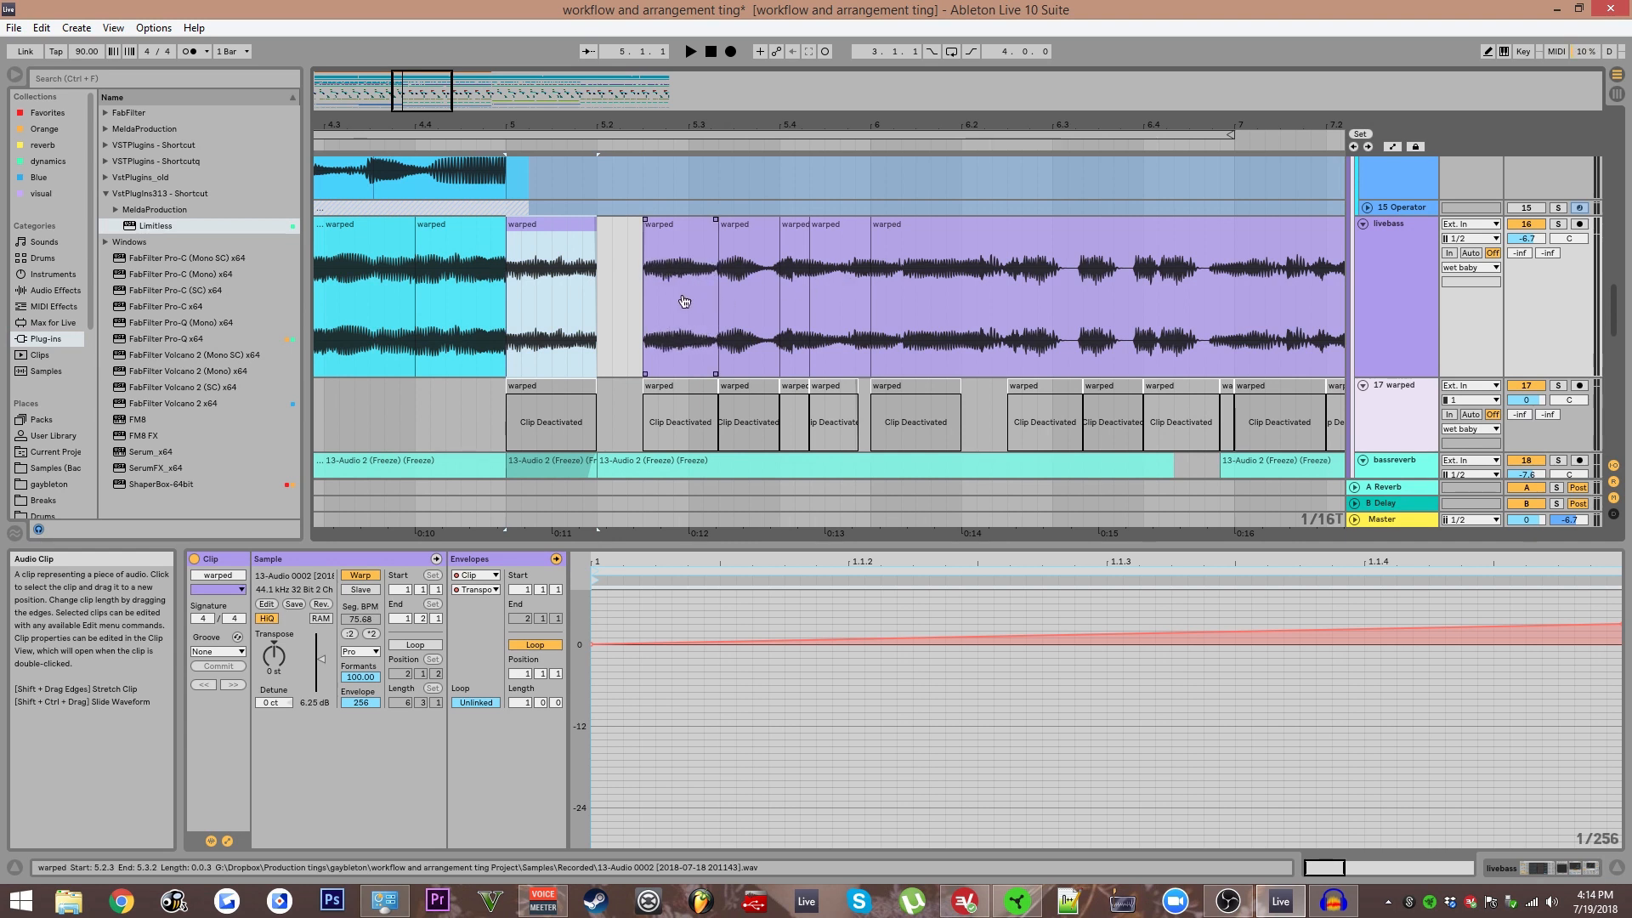
{"action": "left_click", "coordinate": [684, 300]}
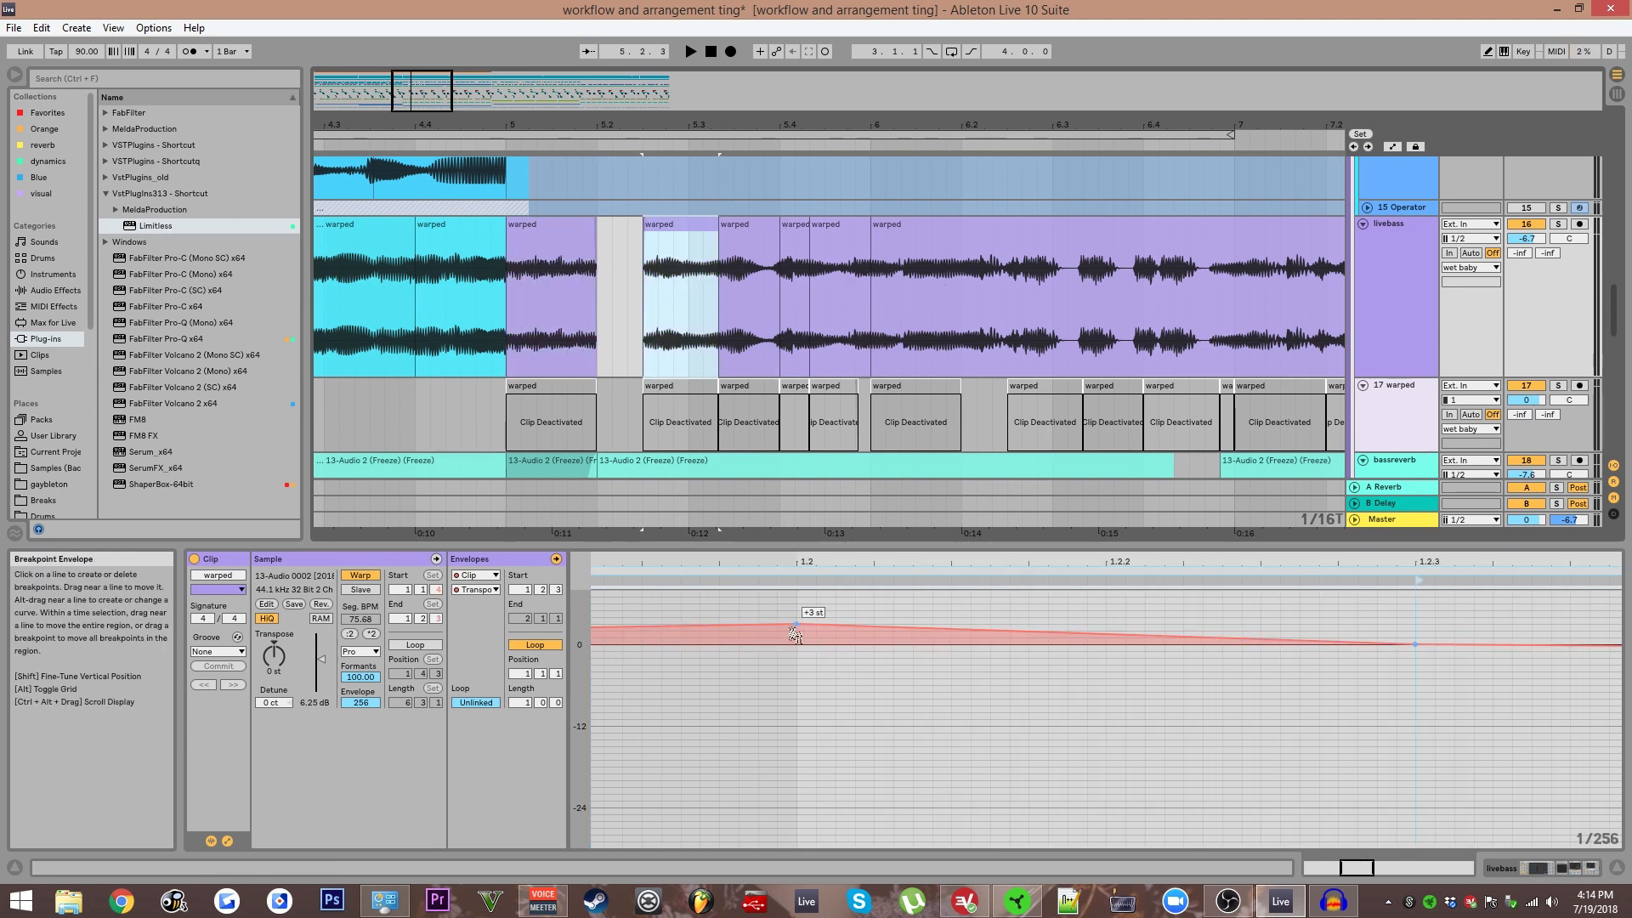
{"action": "scroll", "coordinate": [797, 645], "scroll_direction": "down", "scroll_amount": 4}
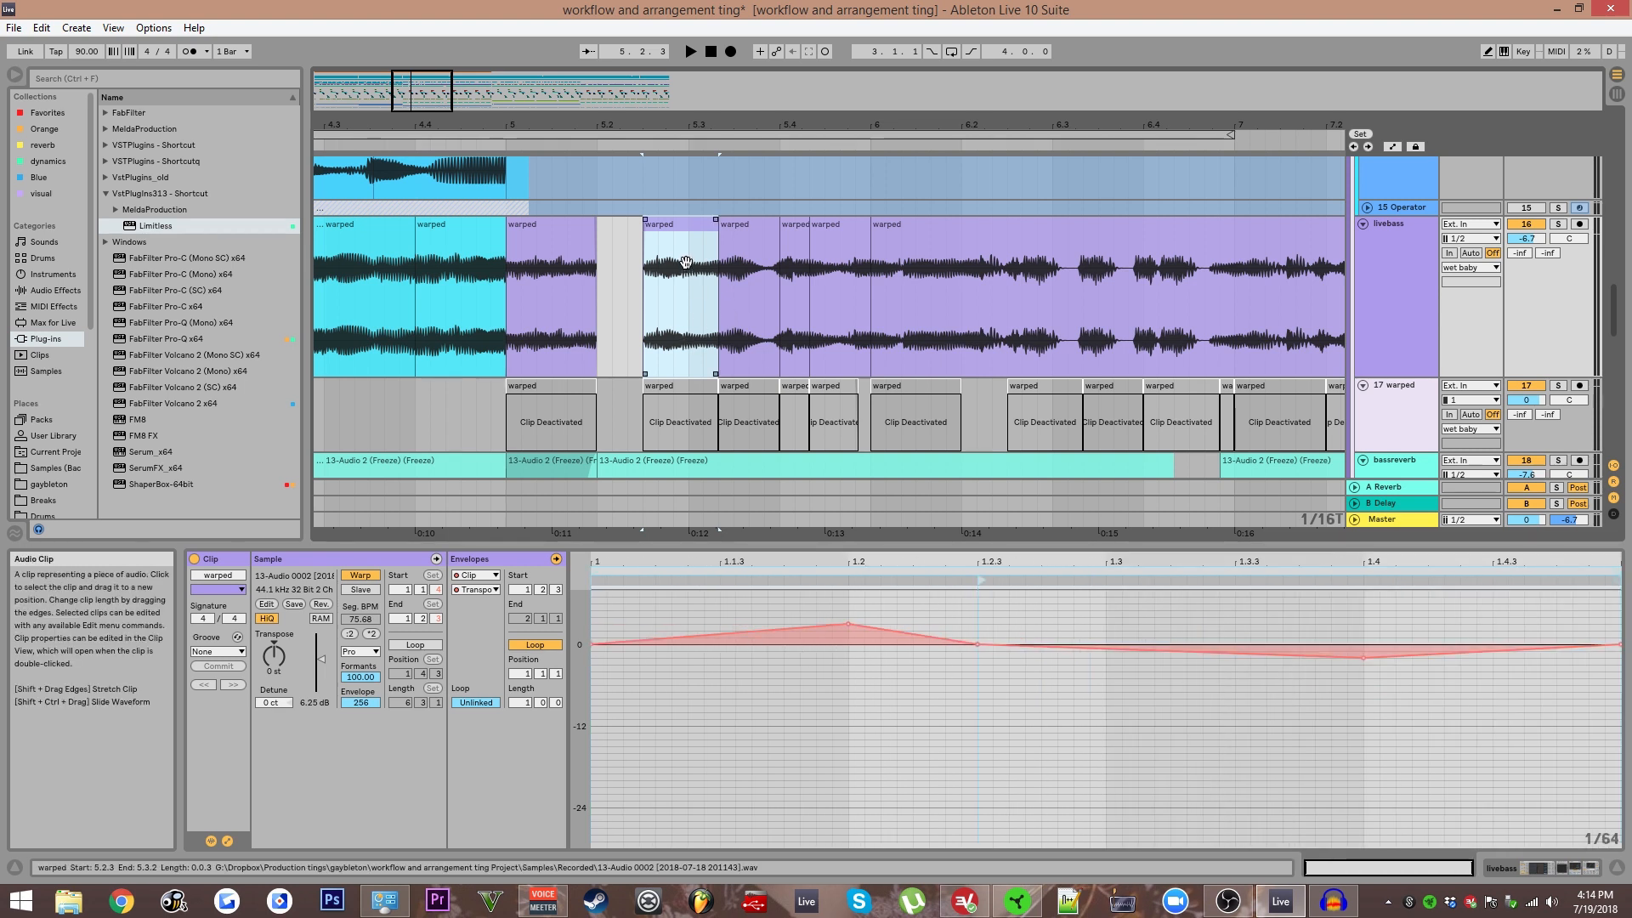
Try placing a copy of the livebass piece from 5.1.1 at 5.2.3, then undo it.
{"action": "left_click", "coordinate": [533, 231]}
{"action": "left_click_drag", "start_coordinate": [533, 231], "coordinate": [680, 296]}
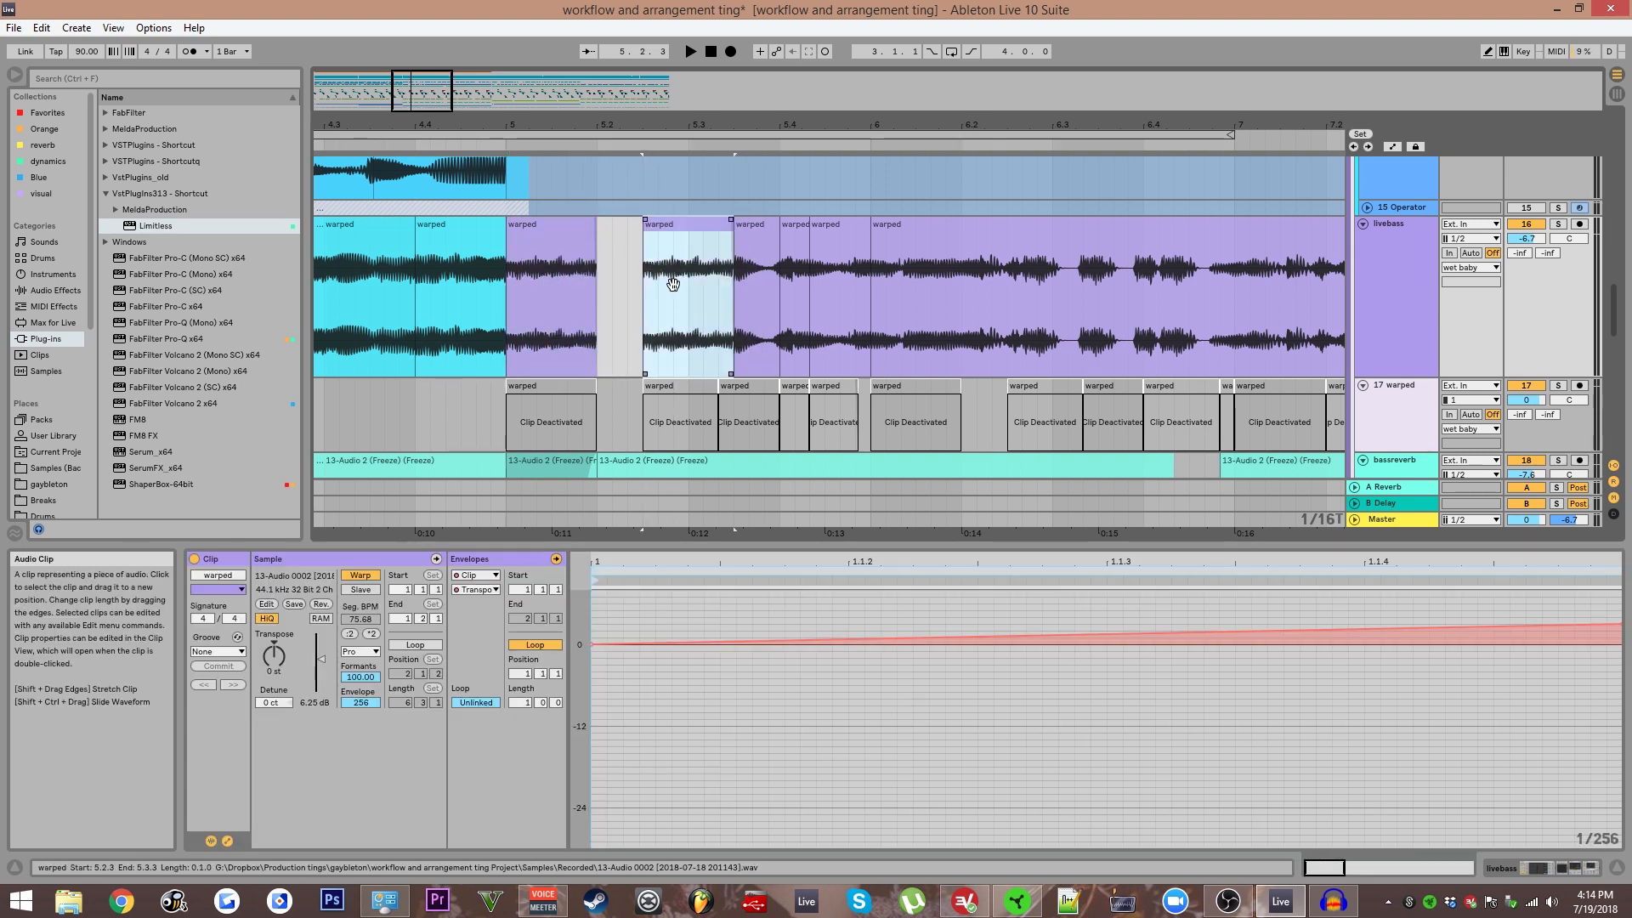
{"action": "key", "text": "ctrl+z"}
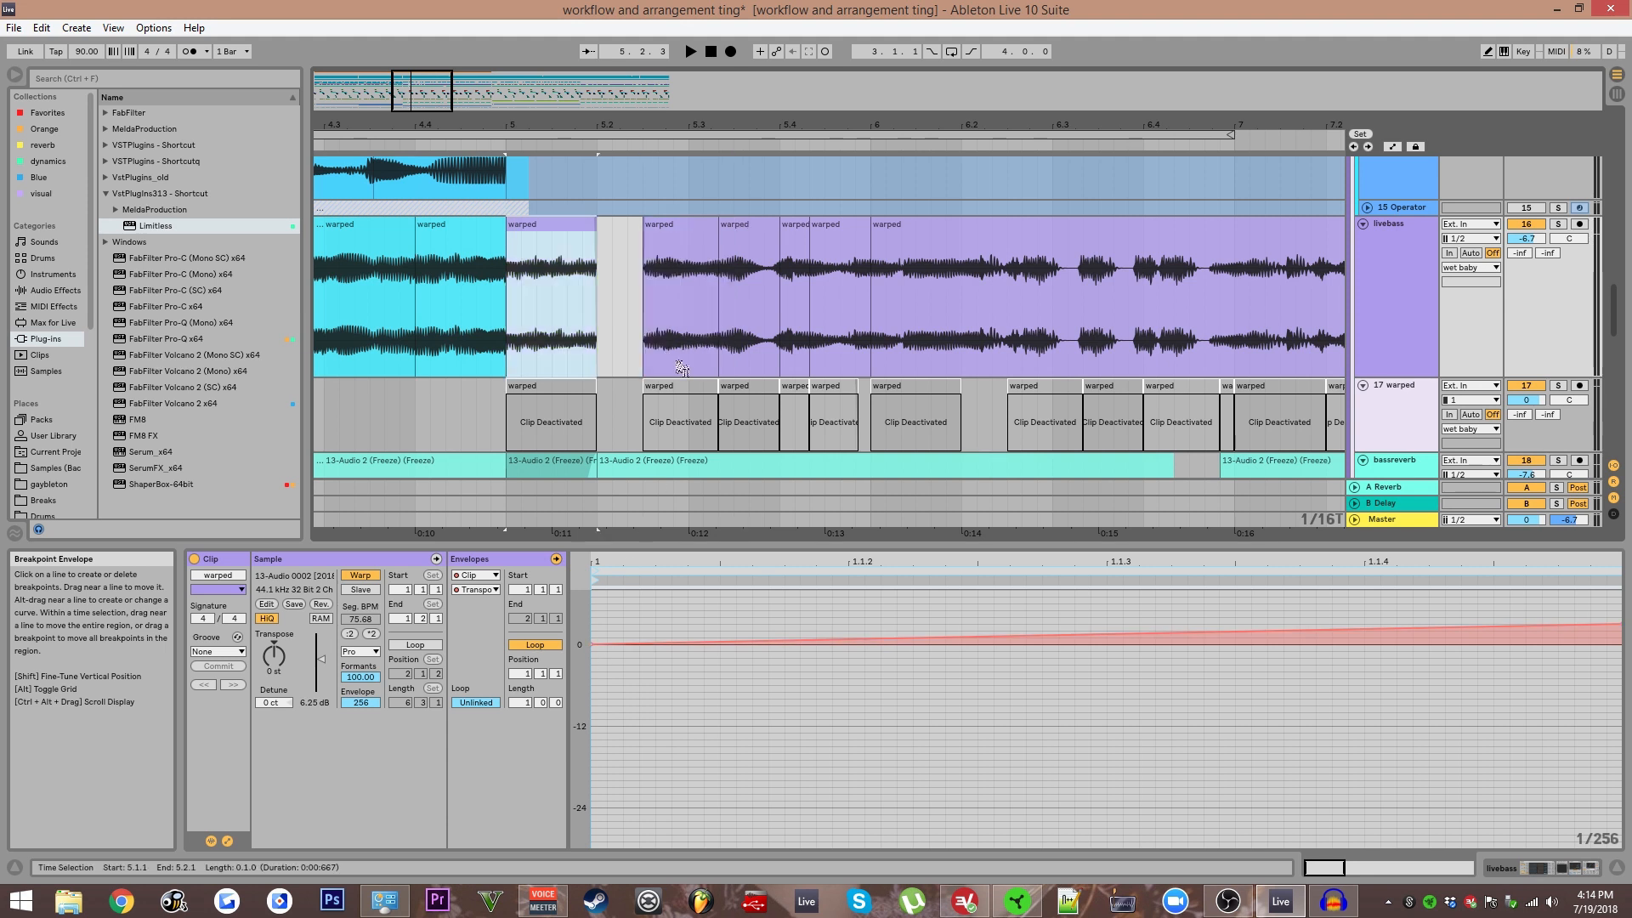
Examine the whole Transposition envelope of the livebass piece at 5.2.3, and play the pieces from bar 5.
{"action": "left_click", "coordinate": [736, 265]}
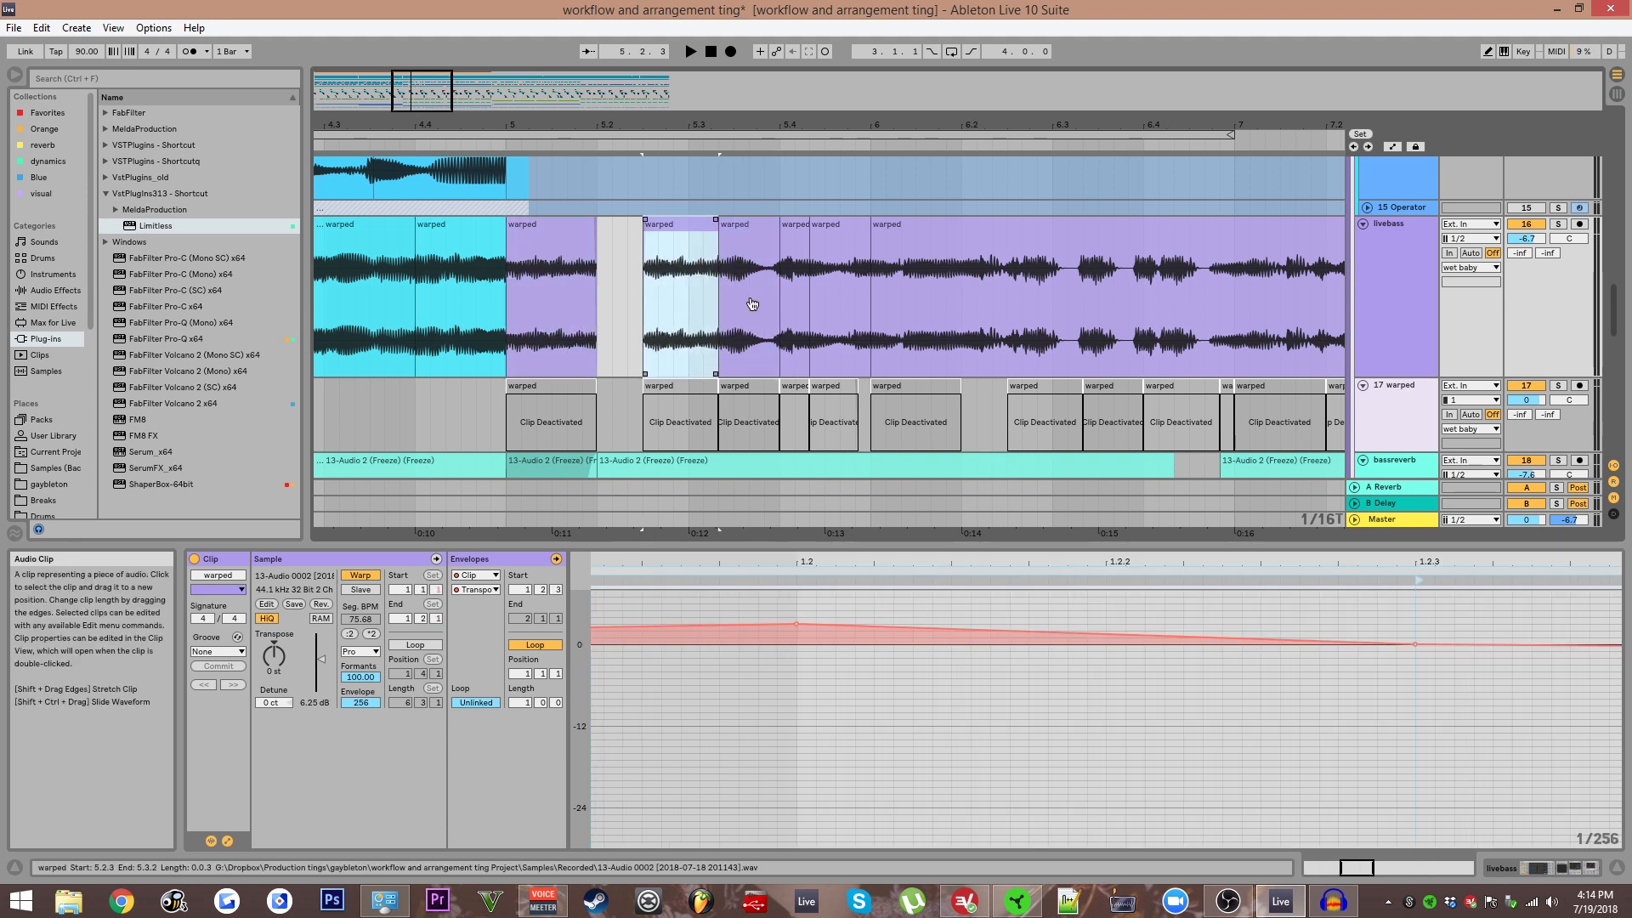
{"action": "left_click_drag", "start_coordinate": [747, 304], "coordinate": [769, 306]}
{"action": "scroll", "coordinate": [769, 667], "scroll_direction": "down", "scroll_amount": 5}
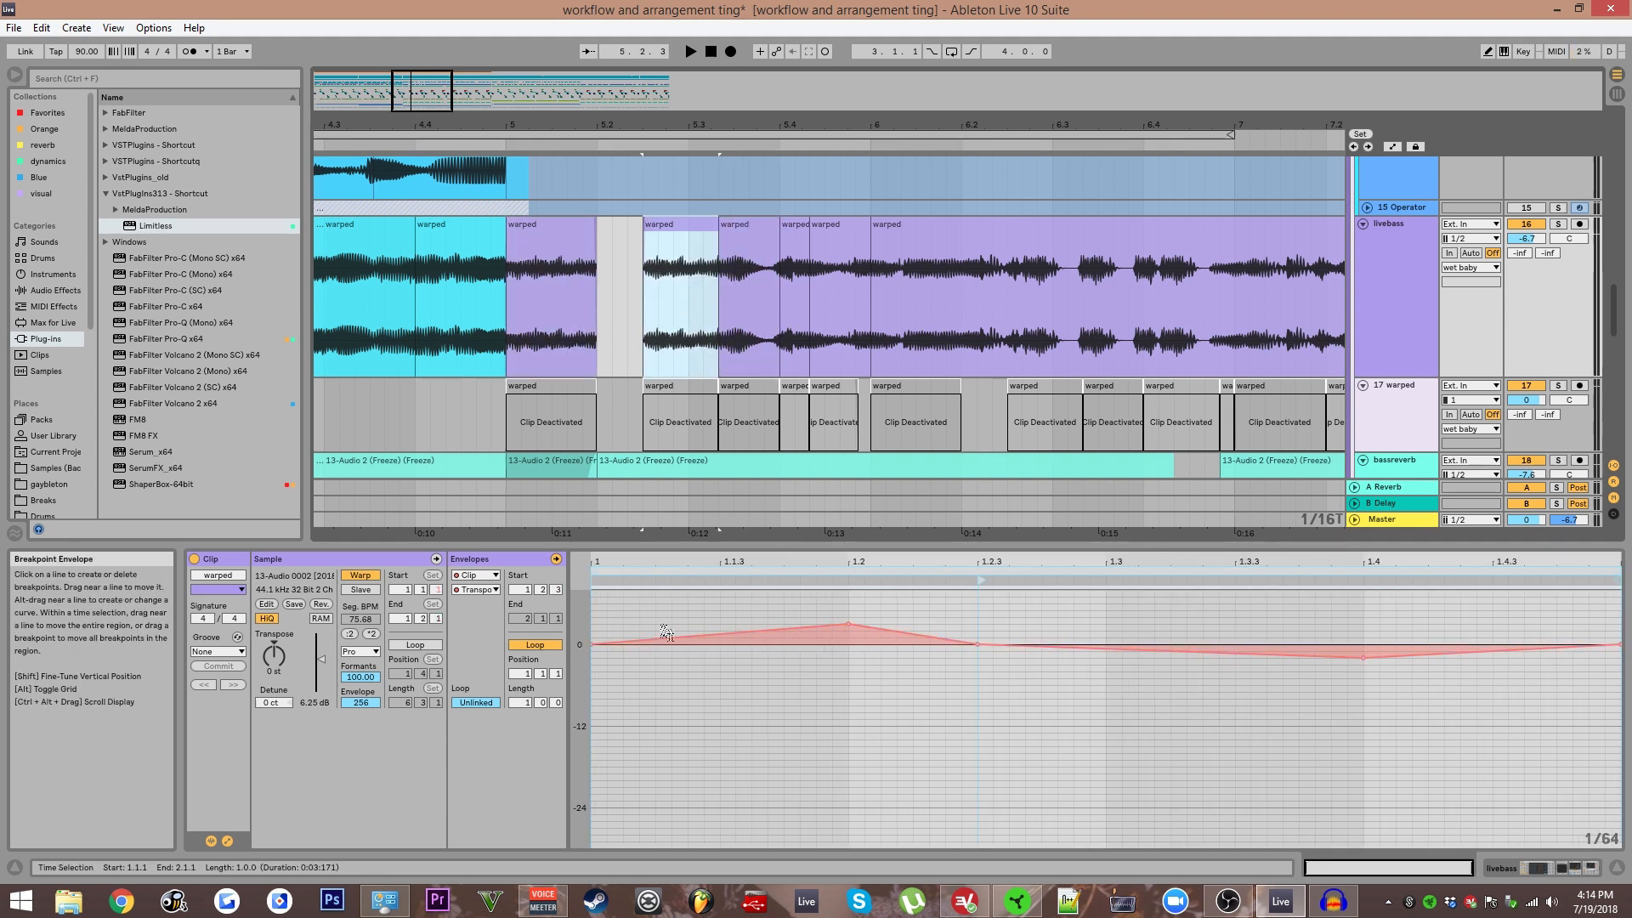
{"action": "left_click", "coordinate": [572, 255]}
{"action": "key", "text": "space"}
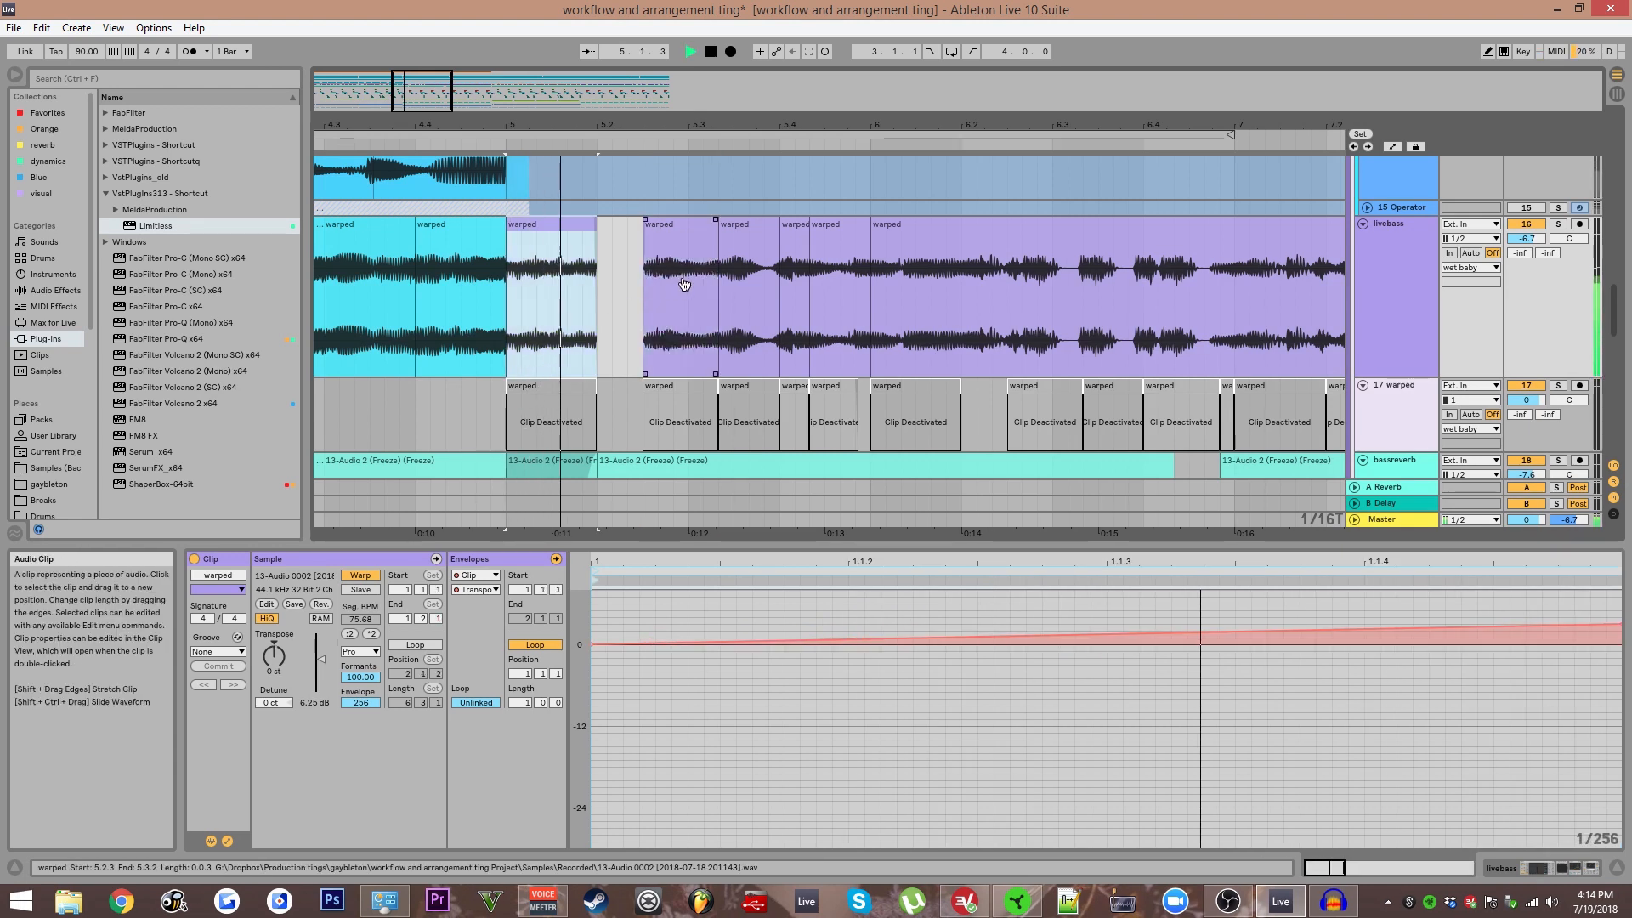
Delete the livebass piece between 5.4.1 and 5.4.2, and play the result from 5.3.2.
{"action": "left_click", "coordinate": [749, 277]}
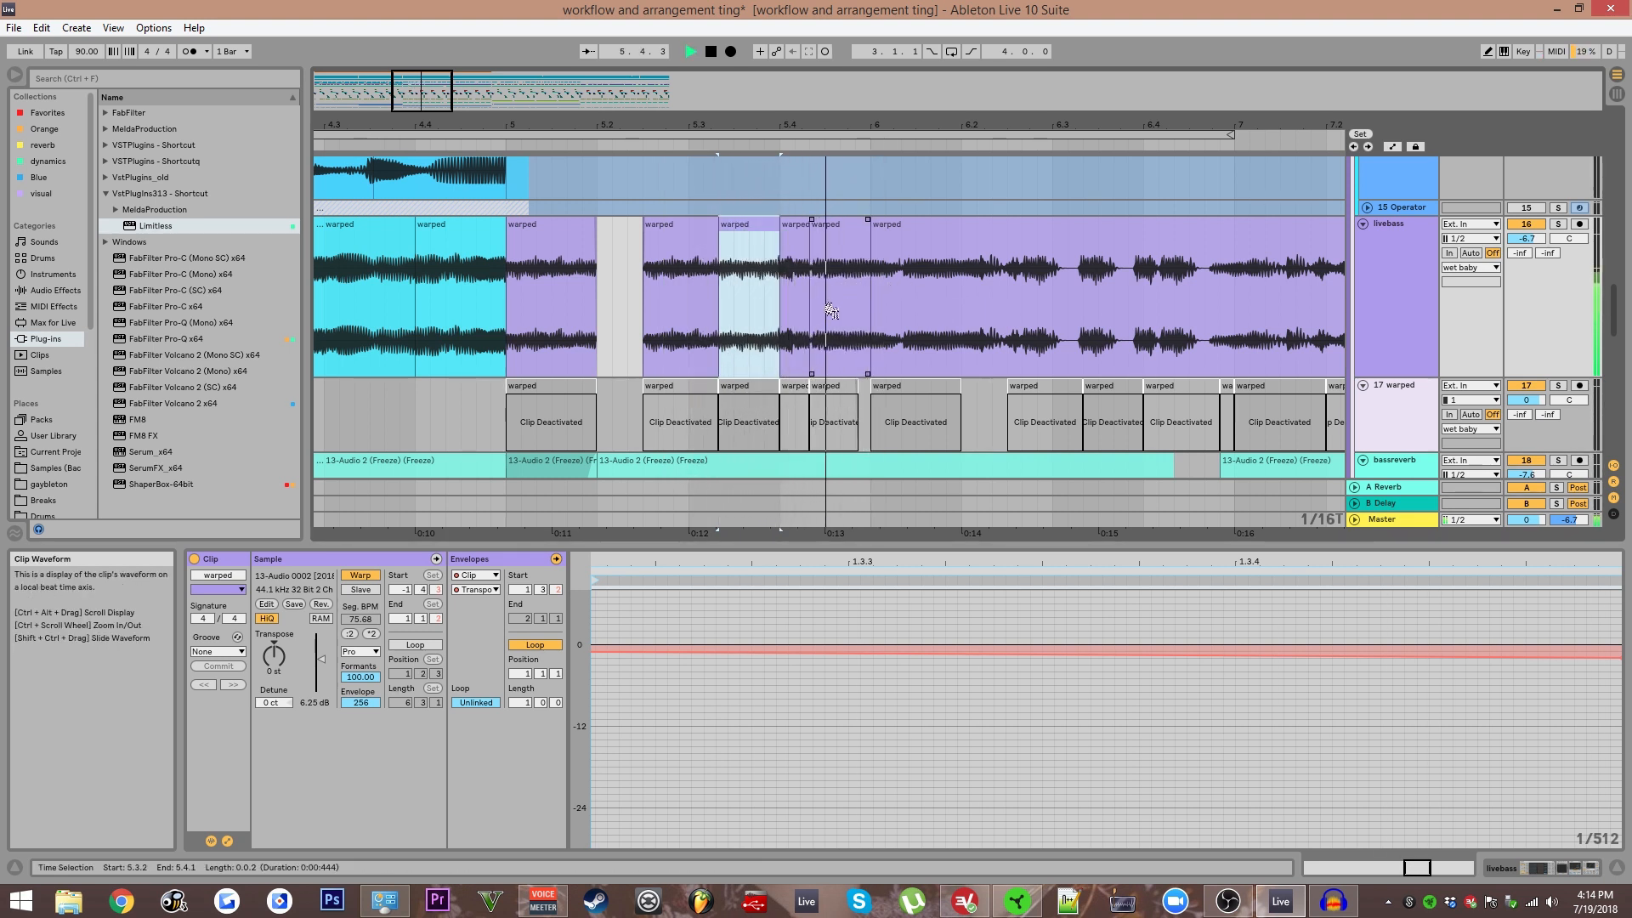
{"action": "key", "text": "space"}
{"action": "key", "text": "space"}
{"action": "double_click", "coordinate": [799, 276]}
{"action": "key", "text": "Delete"}
{"action": "double_click", "coordinate": [749, 269]}
{"action": "key", "text": "space"}
{"action": "key", "text": "space"}
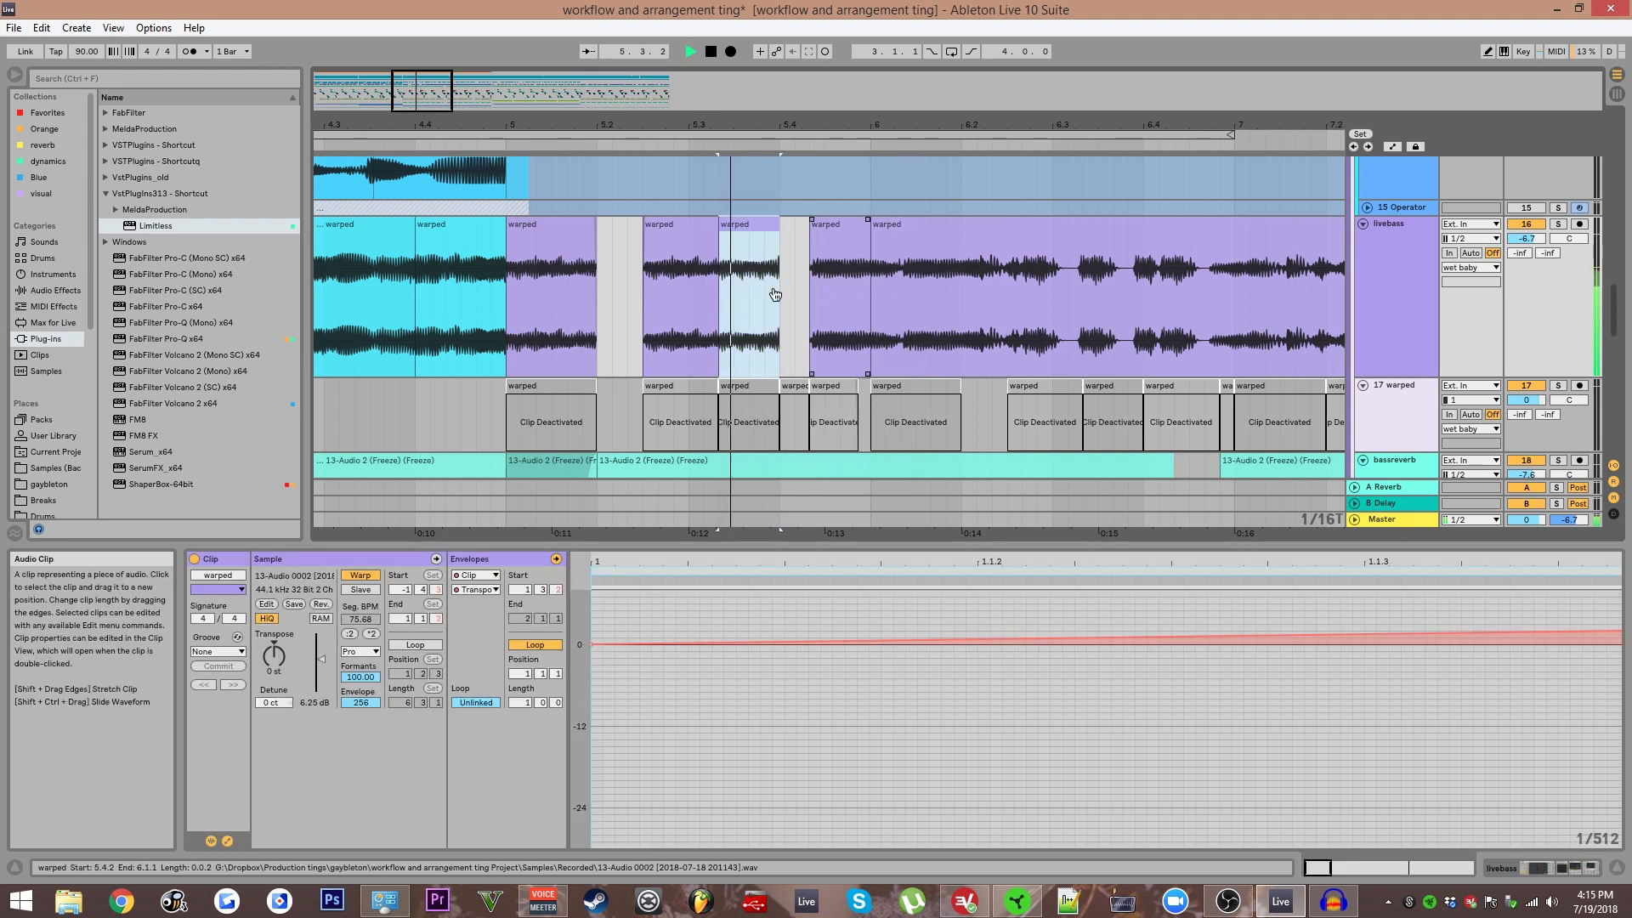
{"action": "key", "text": "space"}
{"action": "key", "text": "space"}
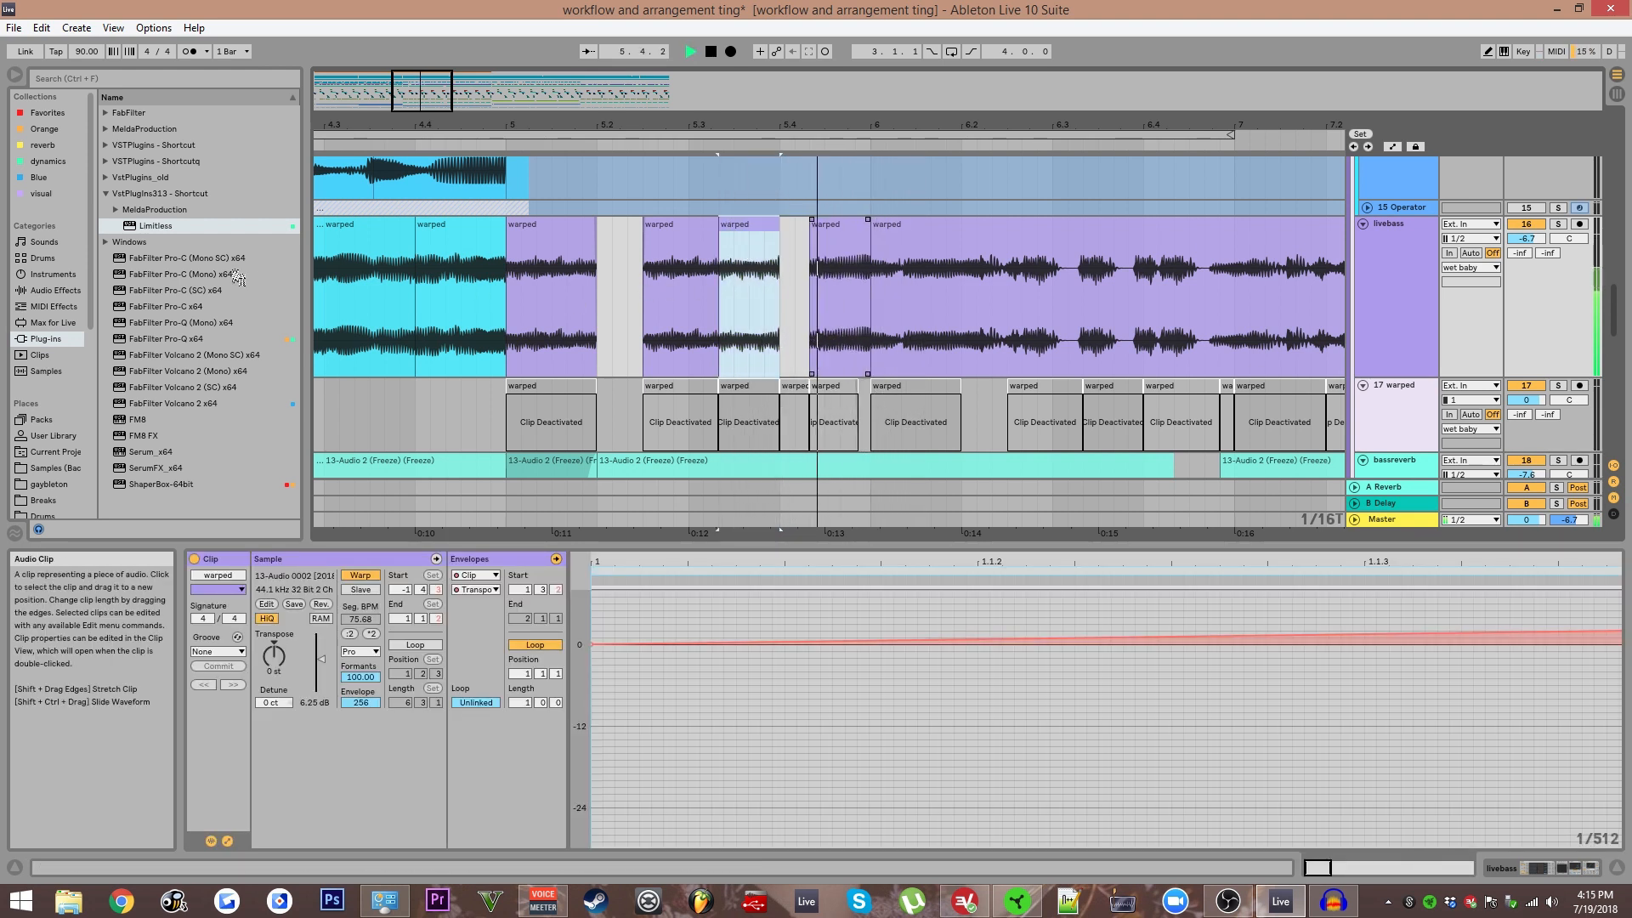
{"action": "key", "text": "space"}
{"action": "key", "text": "space"}
Cut the section from 6.2.1 to 6.2.3 out of the livebass clip, and play from bar 6.
{"action": "left_click_drag", "start_coordinate": [980, 294], "coordinate": [934, 292]}
{"action": "left_click", "coordinate": [963, 318]}
{"action": "key", "text": "ctrl+e"}
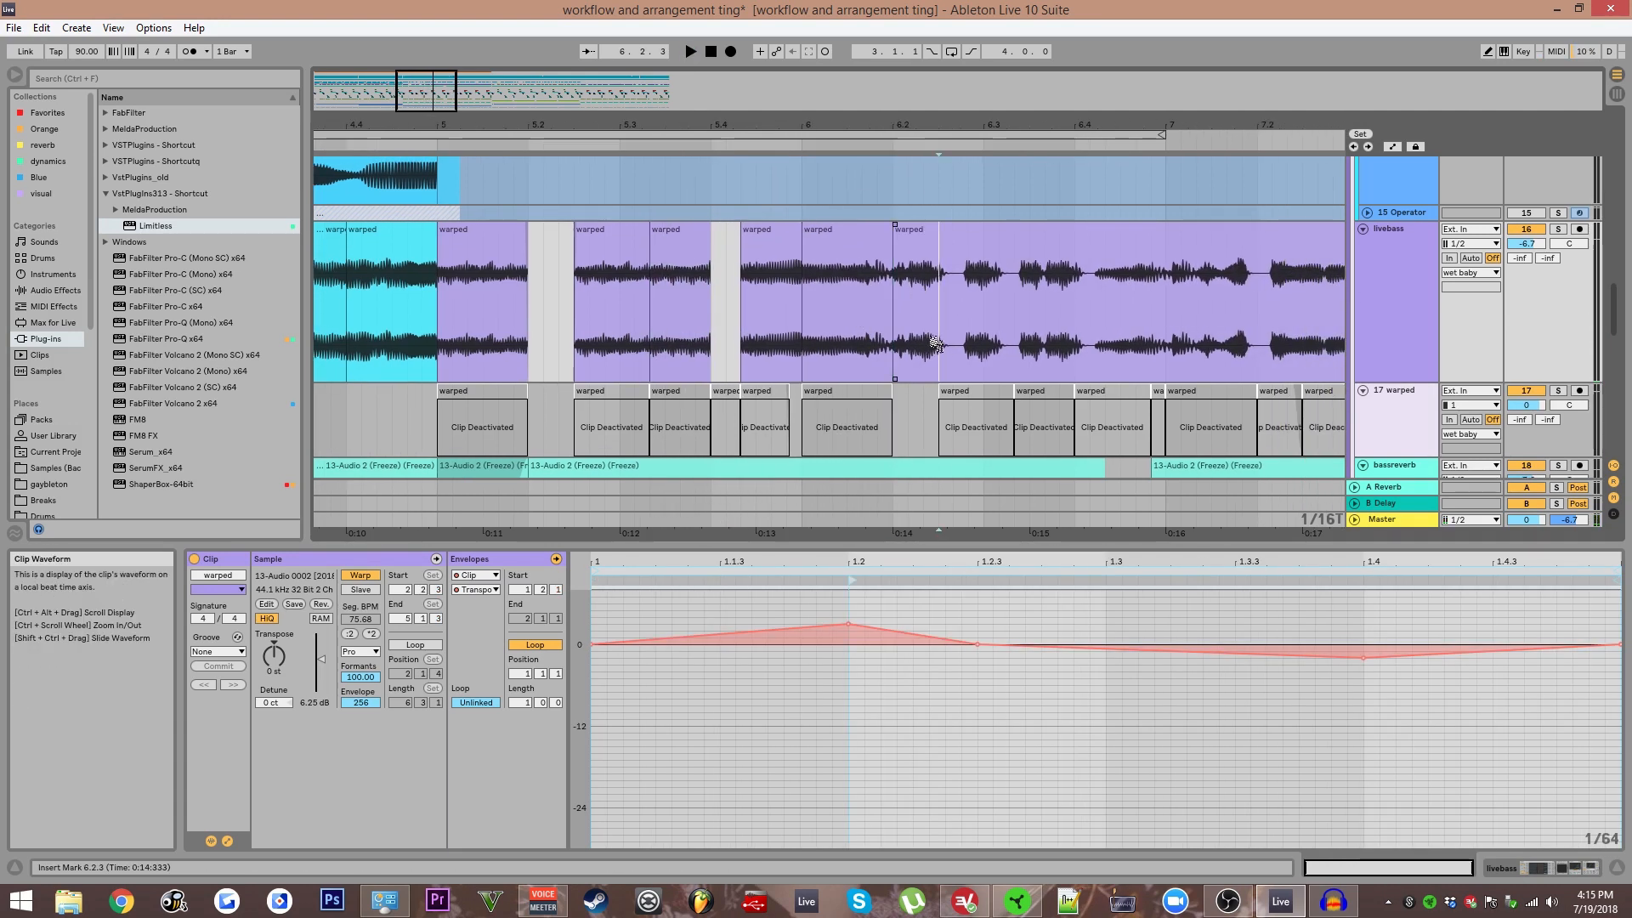
{"action": "left_click", "coordinate": [873, 287]}
{"action": "key", "text": "space"}
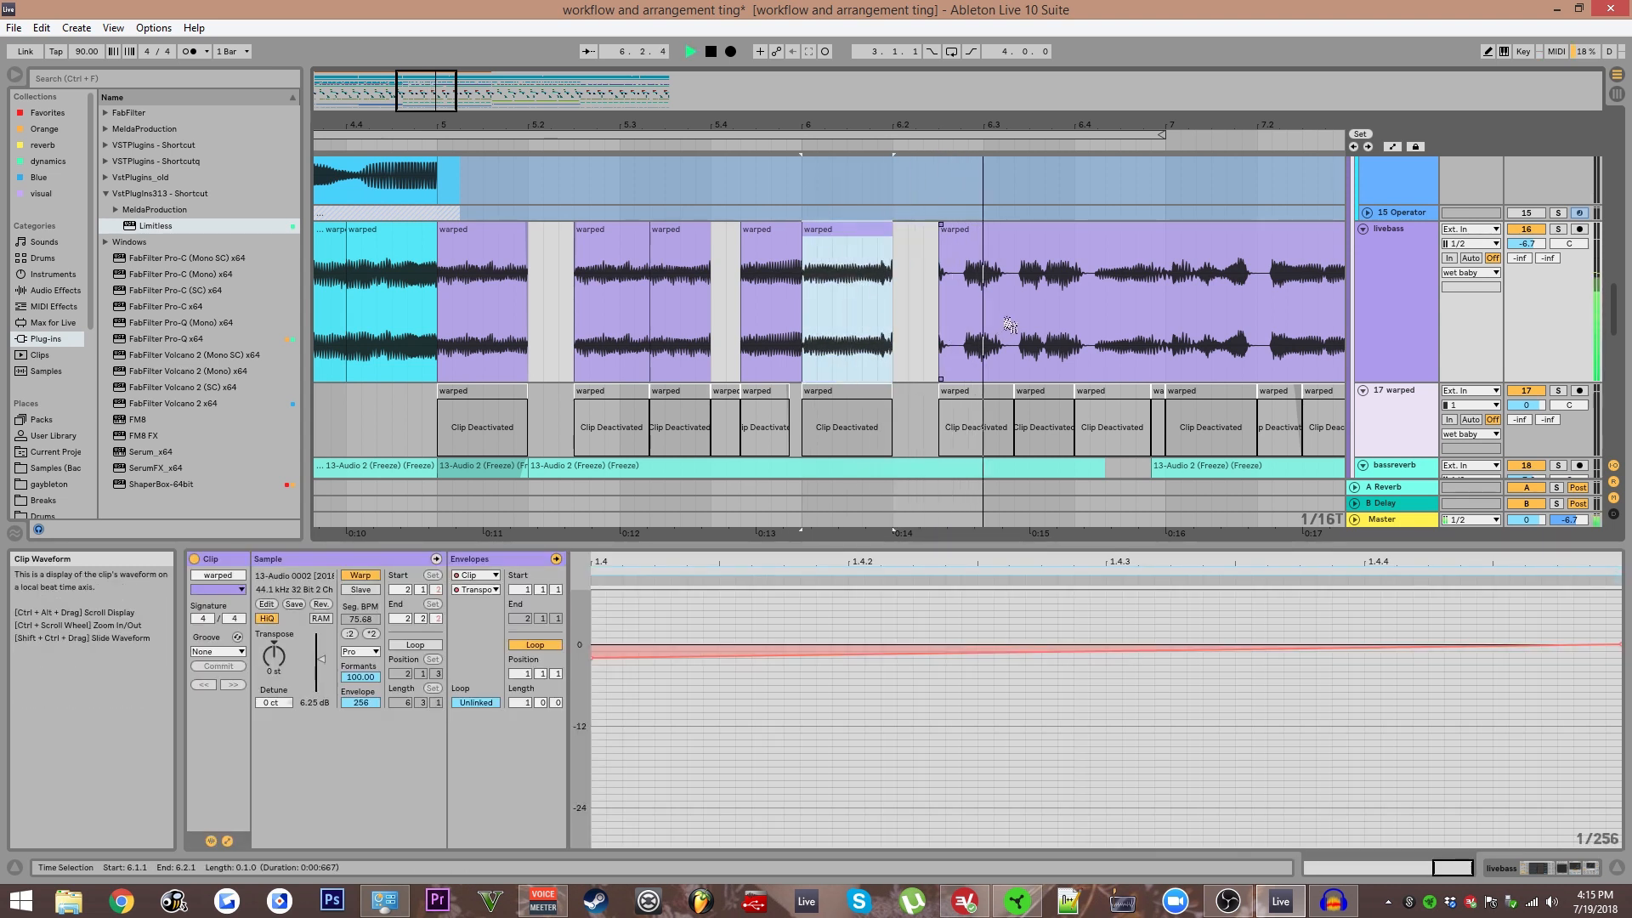
{"action": "key", "text": "space"}
Slide the waveform inside the livebass piece starting at 6.2.3, and play it from bar 6.
{"action": "mouse_move", "coordinate": [1079, 322]}
{"action": "left_mouse_down"}
{"action": "mouse_move", "coordinate": [1062, 328]}
{"action": "mouse_move", "coordinate": [1155, 333]}
{"action": "mouse_move", "coordinate": [1057, 339]}
{"action": "left_mouse_up"}
{"action": "key", "text": "space"}
{"action": "key", "text": "space"}
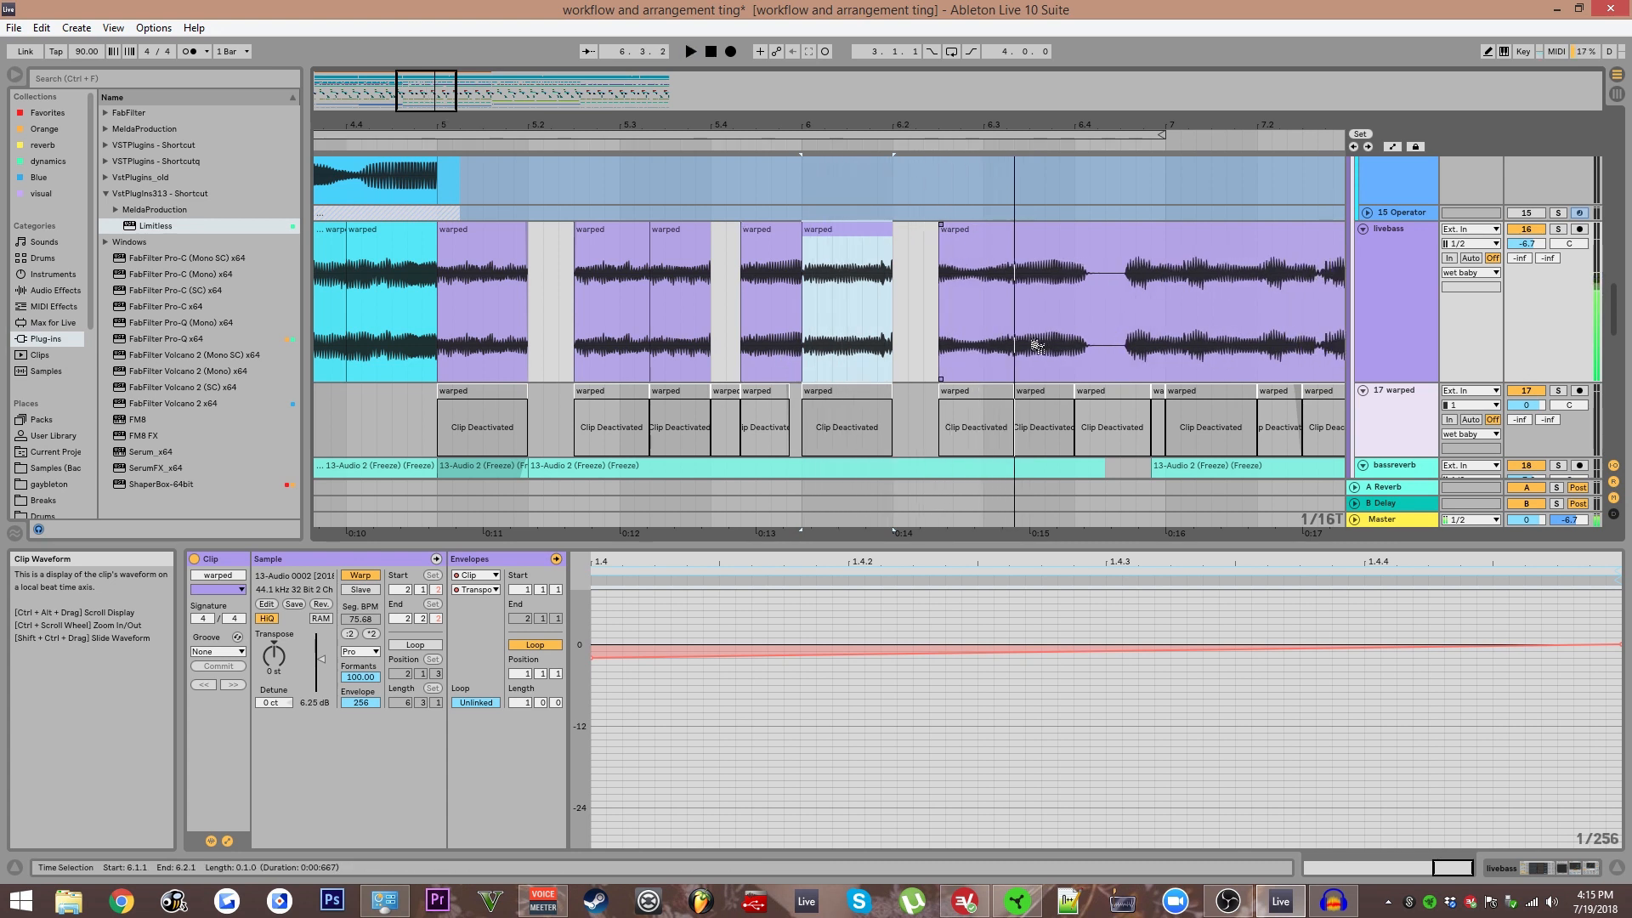
Split the livebass clip at 6.3.2, slide the waveform in the piece after the split, and play from 6.2.3.
{"action": "left_click", "coordinate": [1014, 346]}
{"action": "key", "text": "space"}
{"action": "key", "text": "ctrl+e"}
{"action": "left_click_drag", "start_coordinate": [1061, 307], "coordinate": [1150, 307]}
{"action": "left_click", "coordinate": [977, 306]}
{"action": "key", "text": "space"}
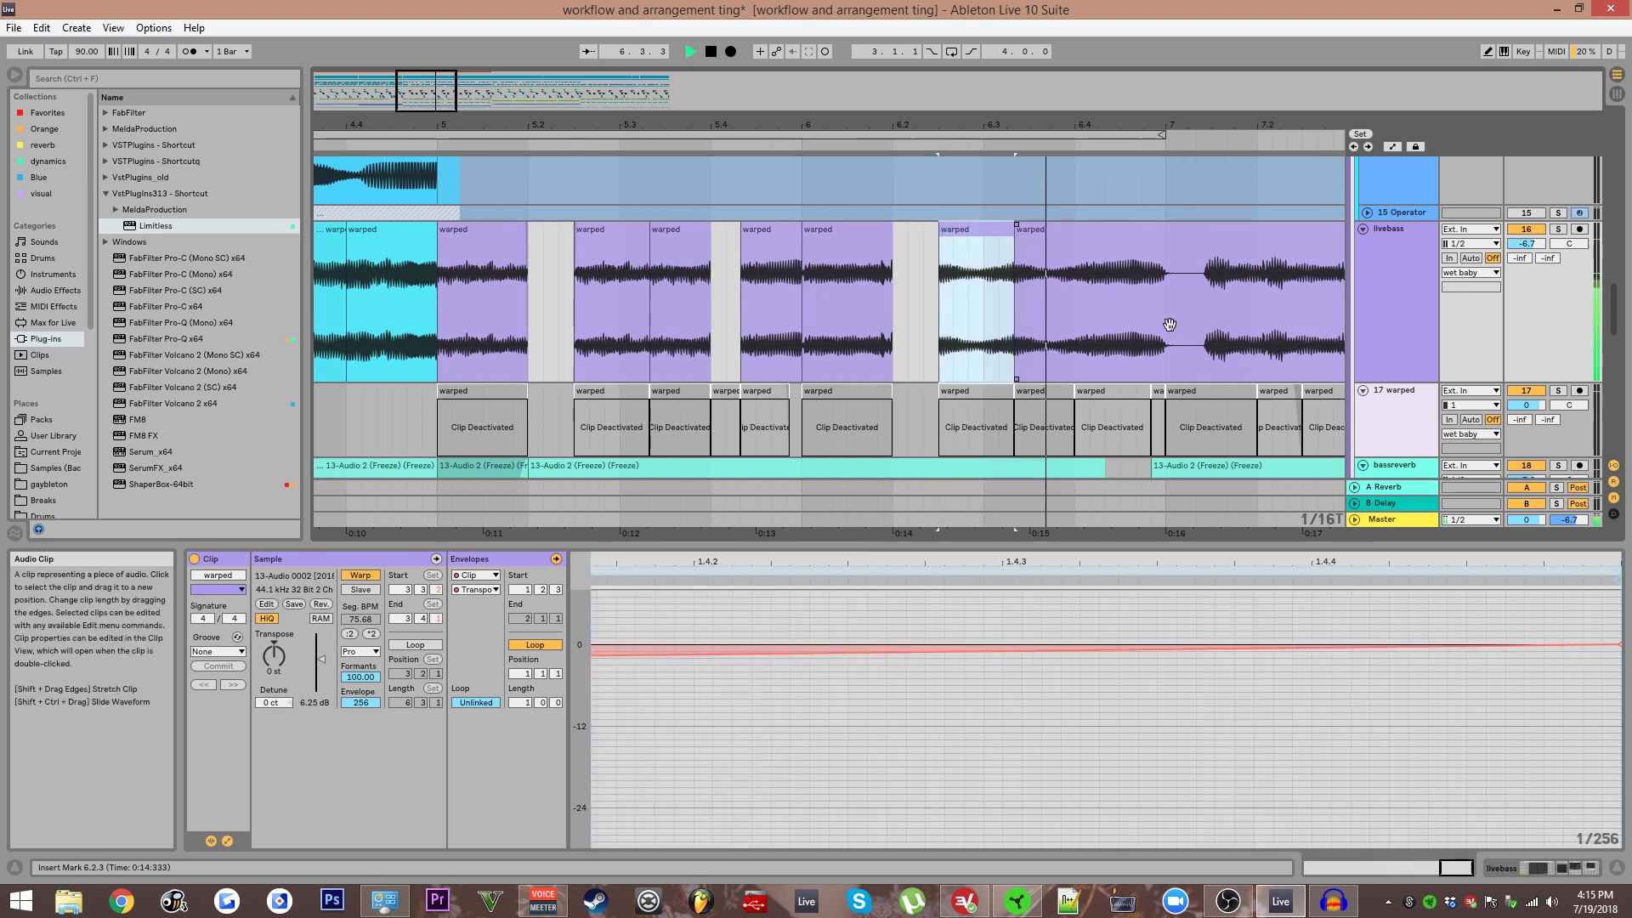
Split the livebass clip at bar 7, slide the waveform in the piece after the split, and play it.
{"action": "left_click", "coordinate": [1024, 361]}
{"action": "key", "text": "space"}
{"action": "key", "text": "ctrl+e"}
{"action": "left_click_drag", "start_coordinate": [1015, 348], "coordinate": [1135, 345]}
{"action": "key", "text": "space"}
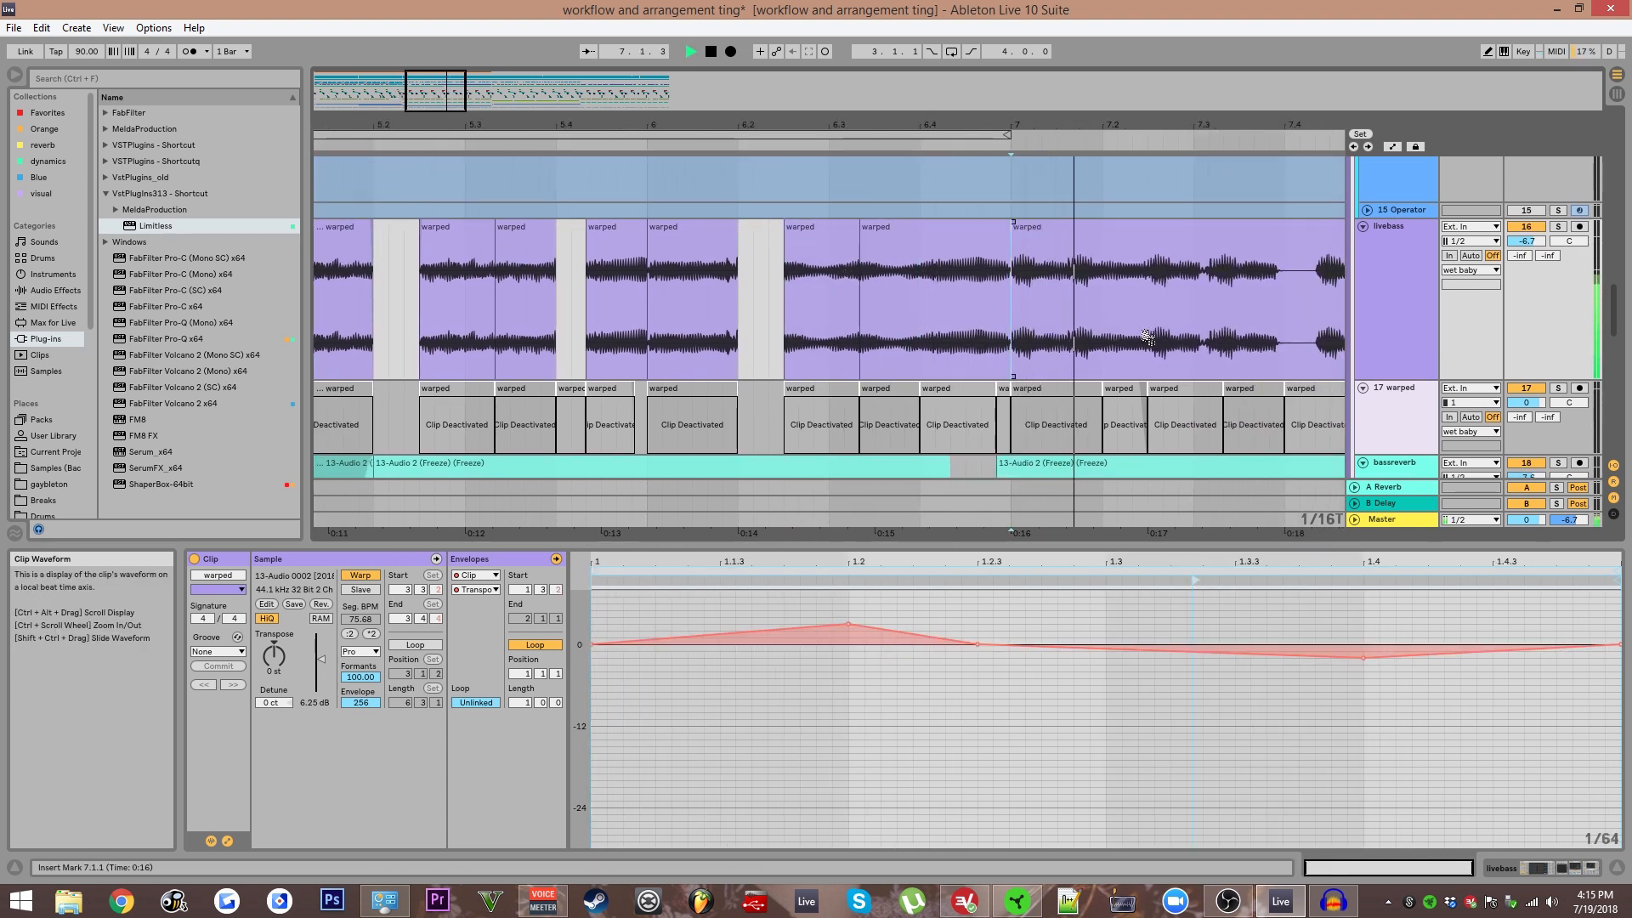
{"action": "key", "text": "space"}
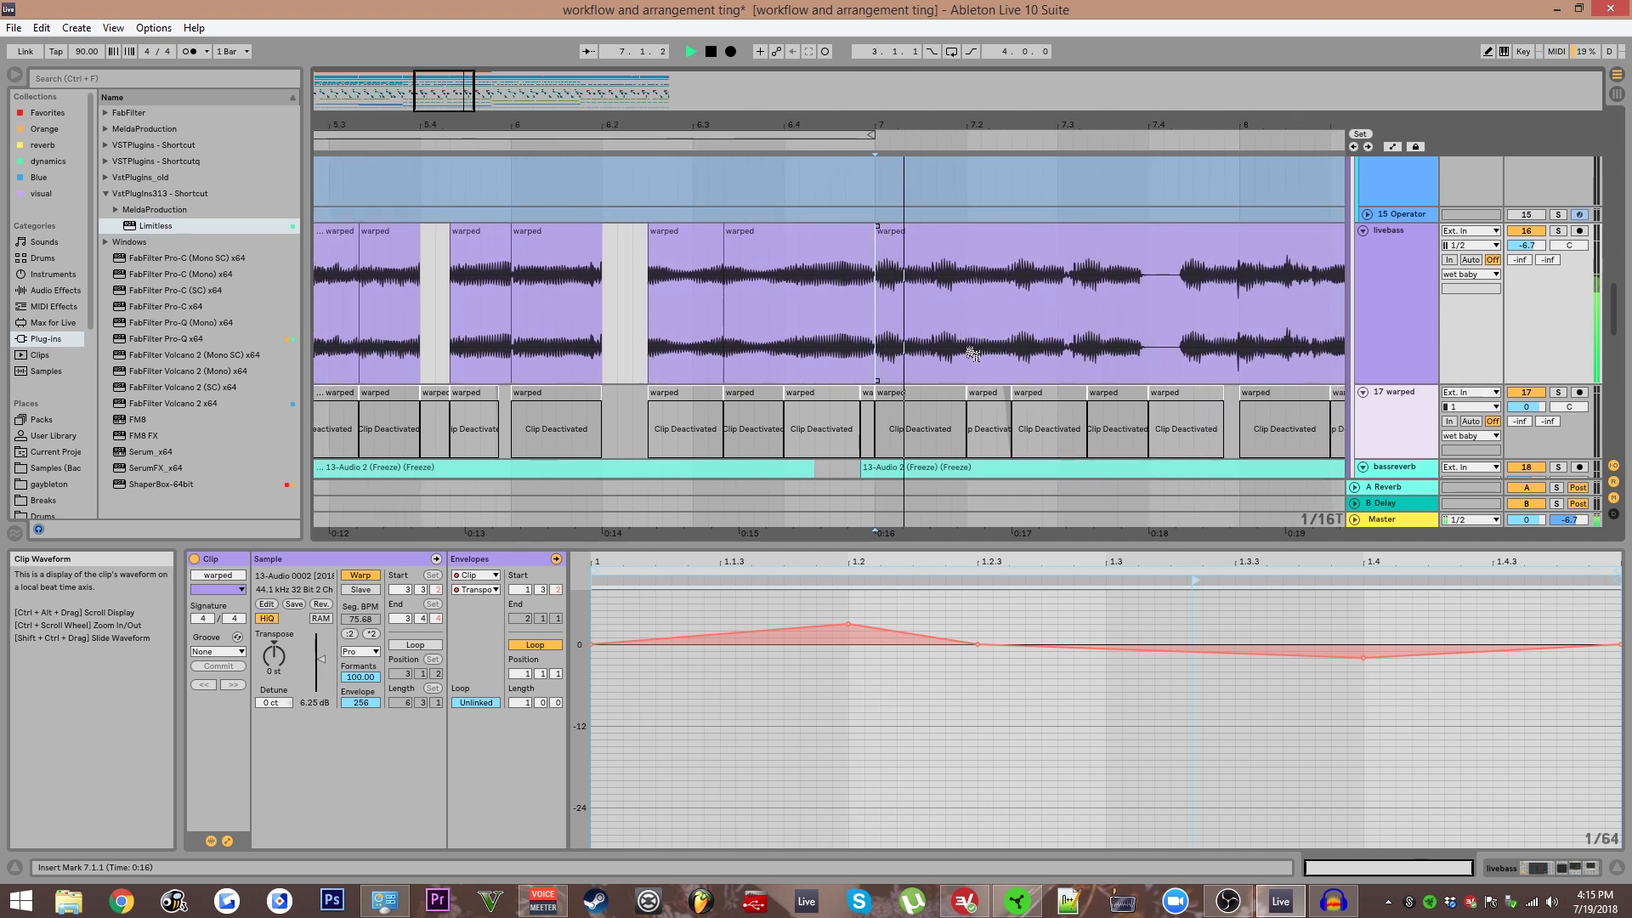
Split the livebass clip at 7.2.1, 7.2.3 and 7.3.2, and delete the piece between 7.2.1 and 7.2.3.
{"action": "left_click", "coordinate": [968, 357]}
{"action": "key", "text": "ctrl+e"}
{"action": "left_click", "coordinate": [1014, 345]}
{"action": "key", "text": "ctrl+e"}
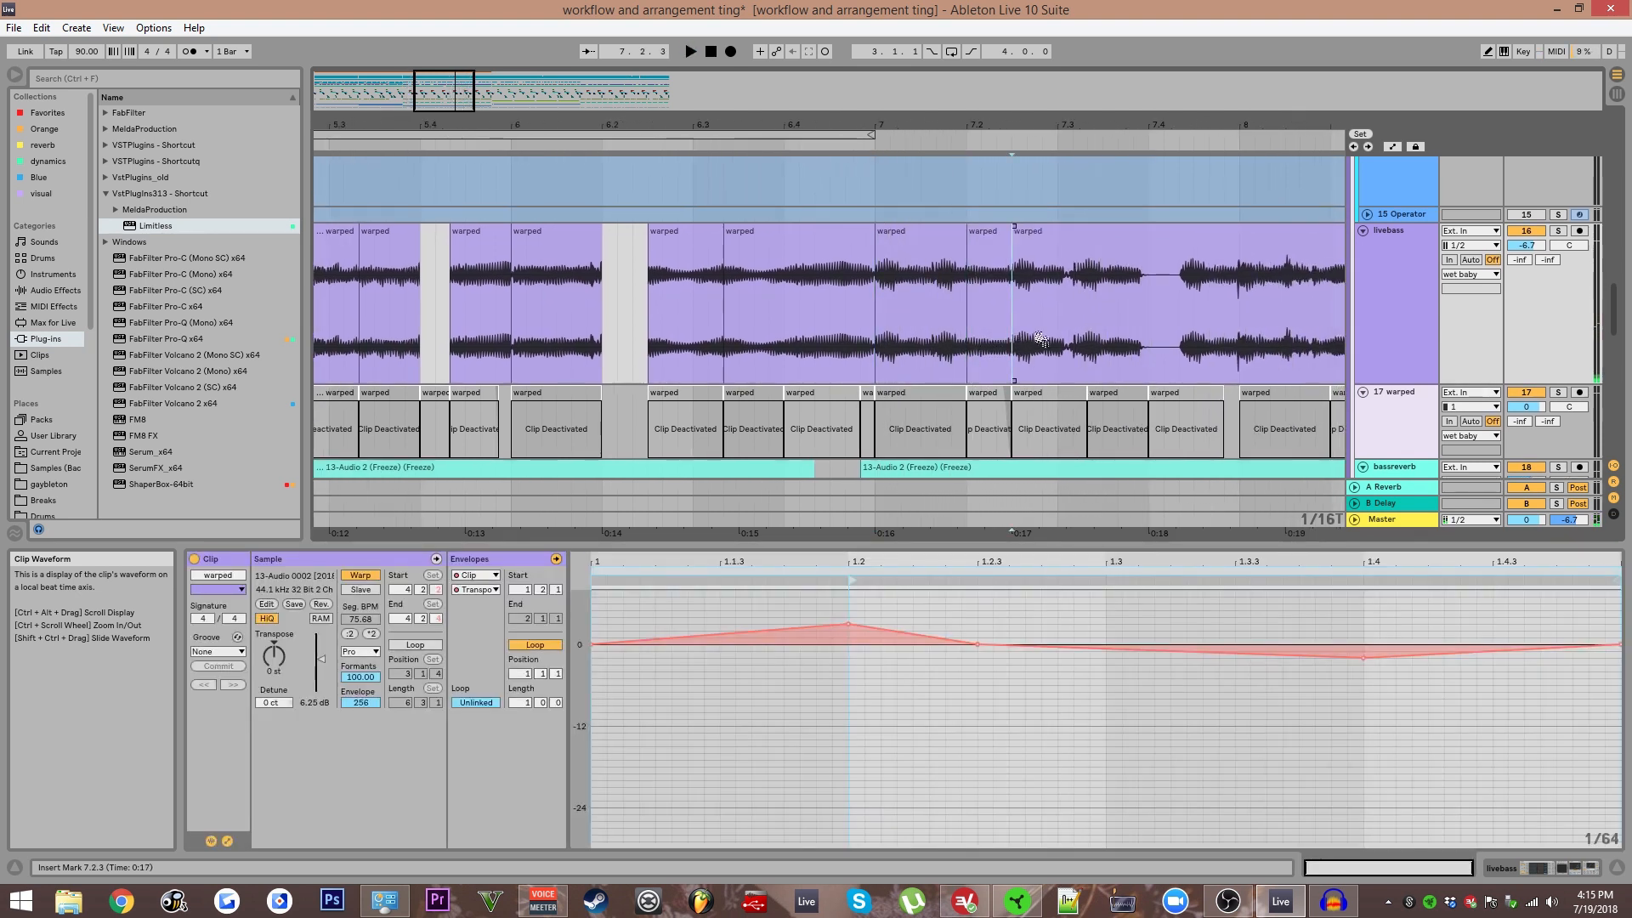
{"action": "key", "text": "ctrl+e"}
{"action": "left_click", "coordinate": [926, 231]}
{"action": "key", "text": "space"}
{"action": "key", "text": "space"}
{"action": "key", "text": "space"}
{"action": "left_click", "coordinate": [989, 232]}
{"action": "key", "text": "Delete"}
{"action": "key", "text": "Left"}
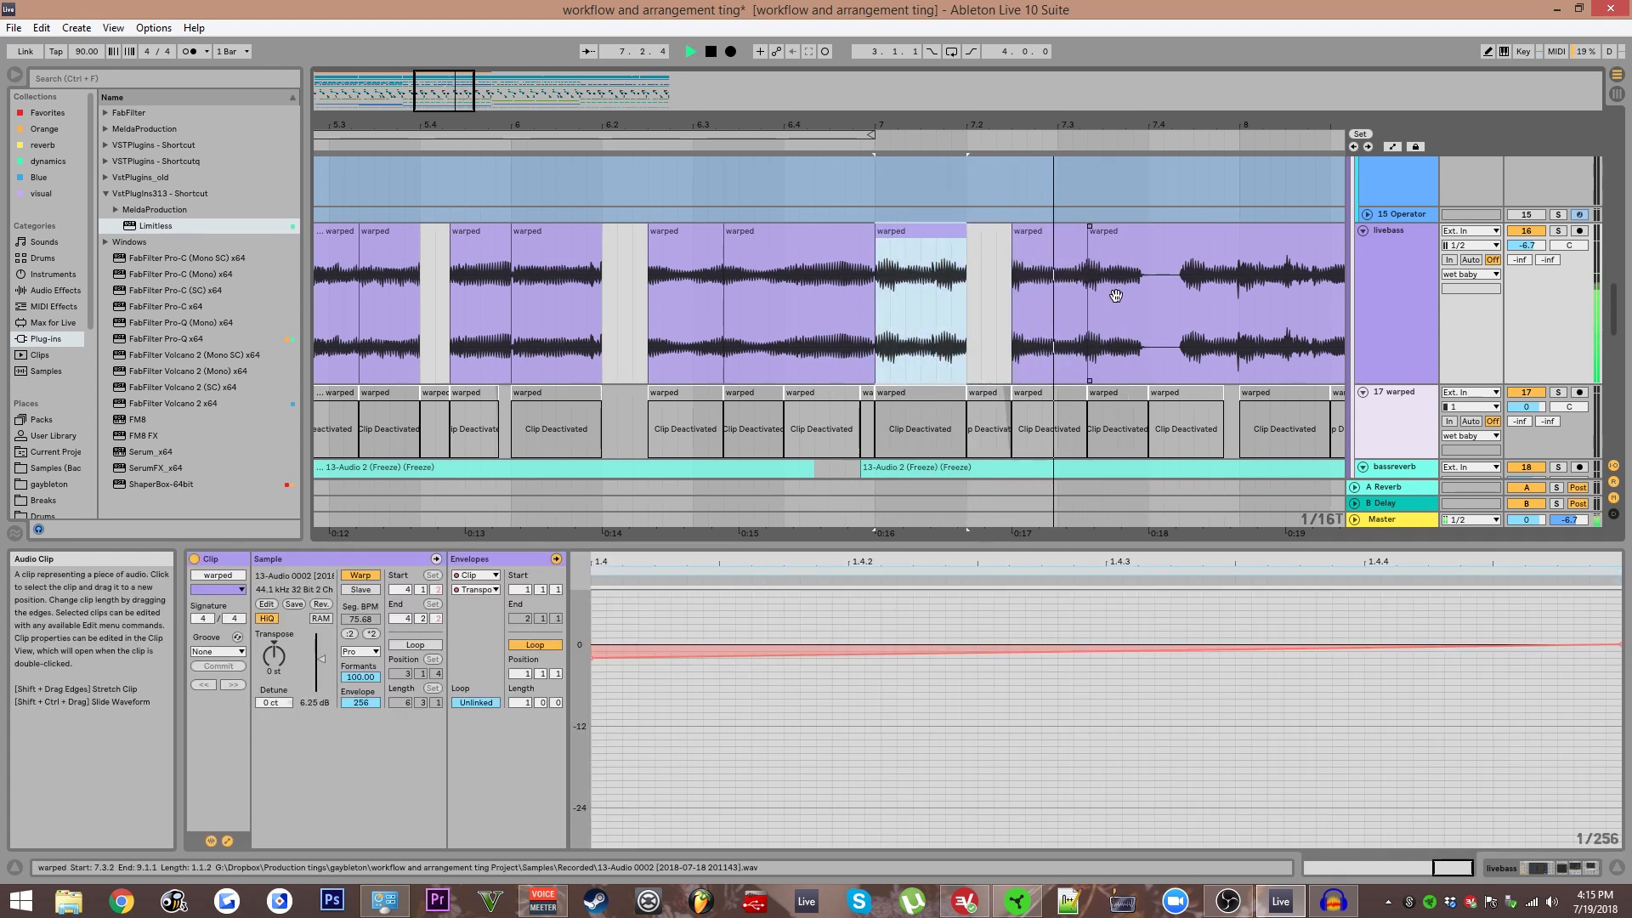
Slide the waveform inside the livebass piece starting at 7.3.2, and play the clip from bar 8.
{"action": "left_click_drag", "start_coordinate": [1123, 300], "coordinate": [1164, 353]}
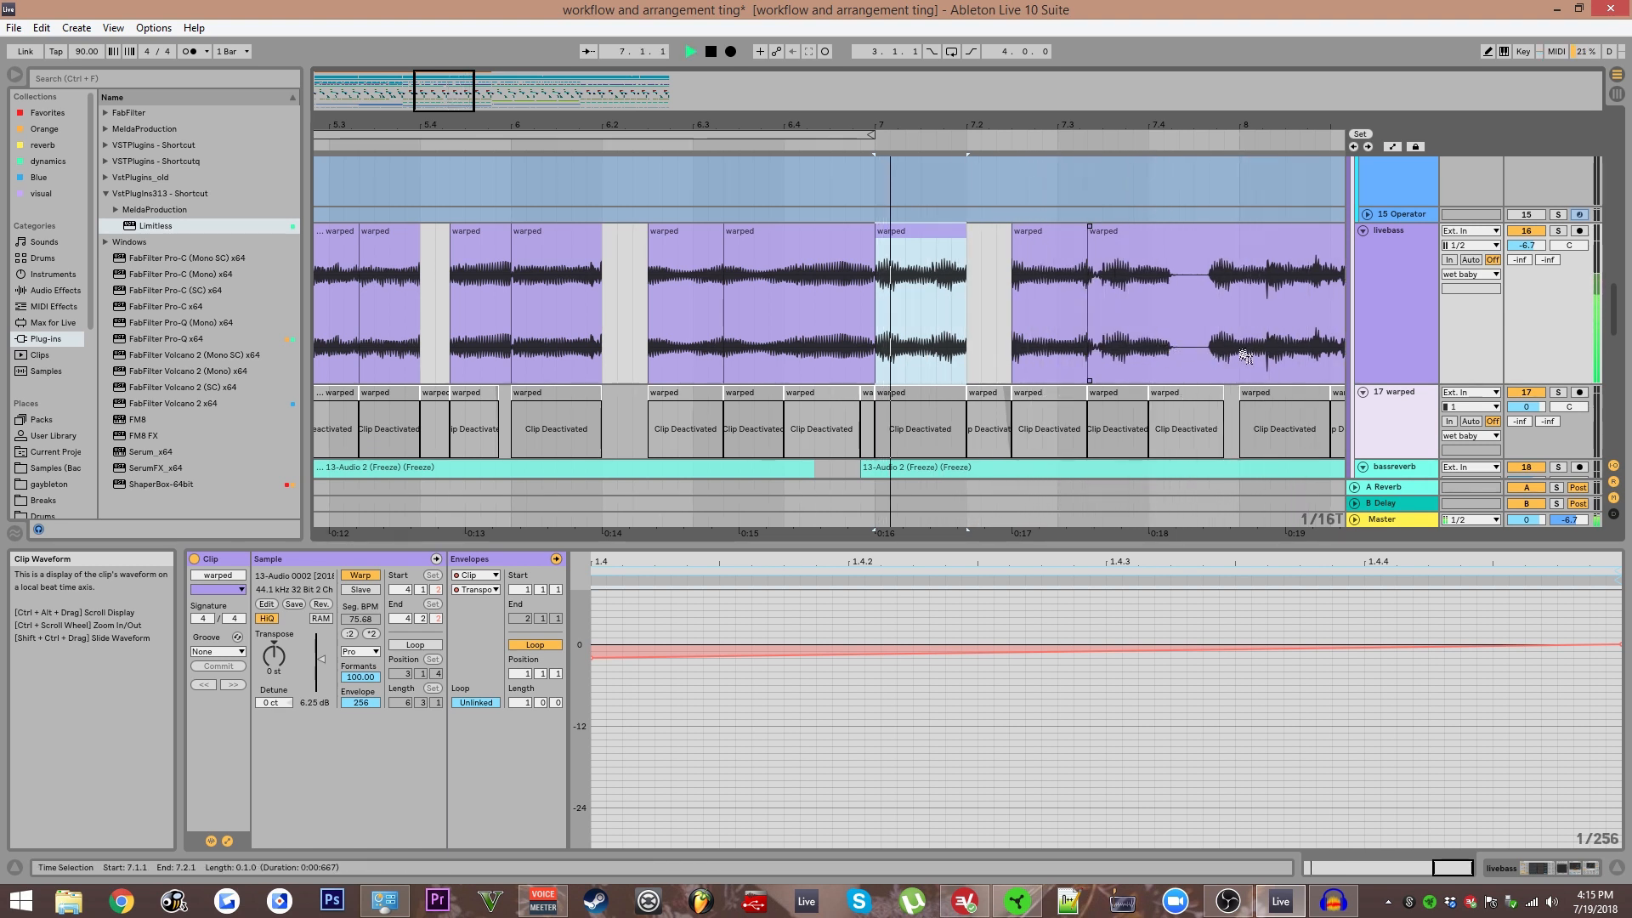
{"action": "scroll", "coordinate": [1199, 358], "scroll_direction": "right", "scroll_amount": 5}
{"action": "left_click", "coordinate": [1076, 335]}
{"action": "key", "text": "space"}
{"action": "key", "text": "space"}
{"action": "key", "text": "space"}
{"action": "key", "text": "space"}
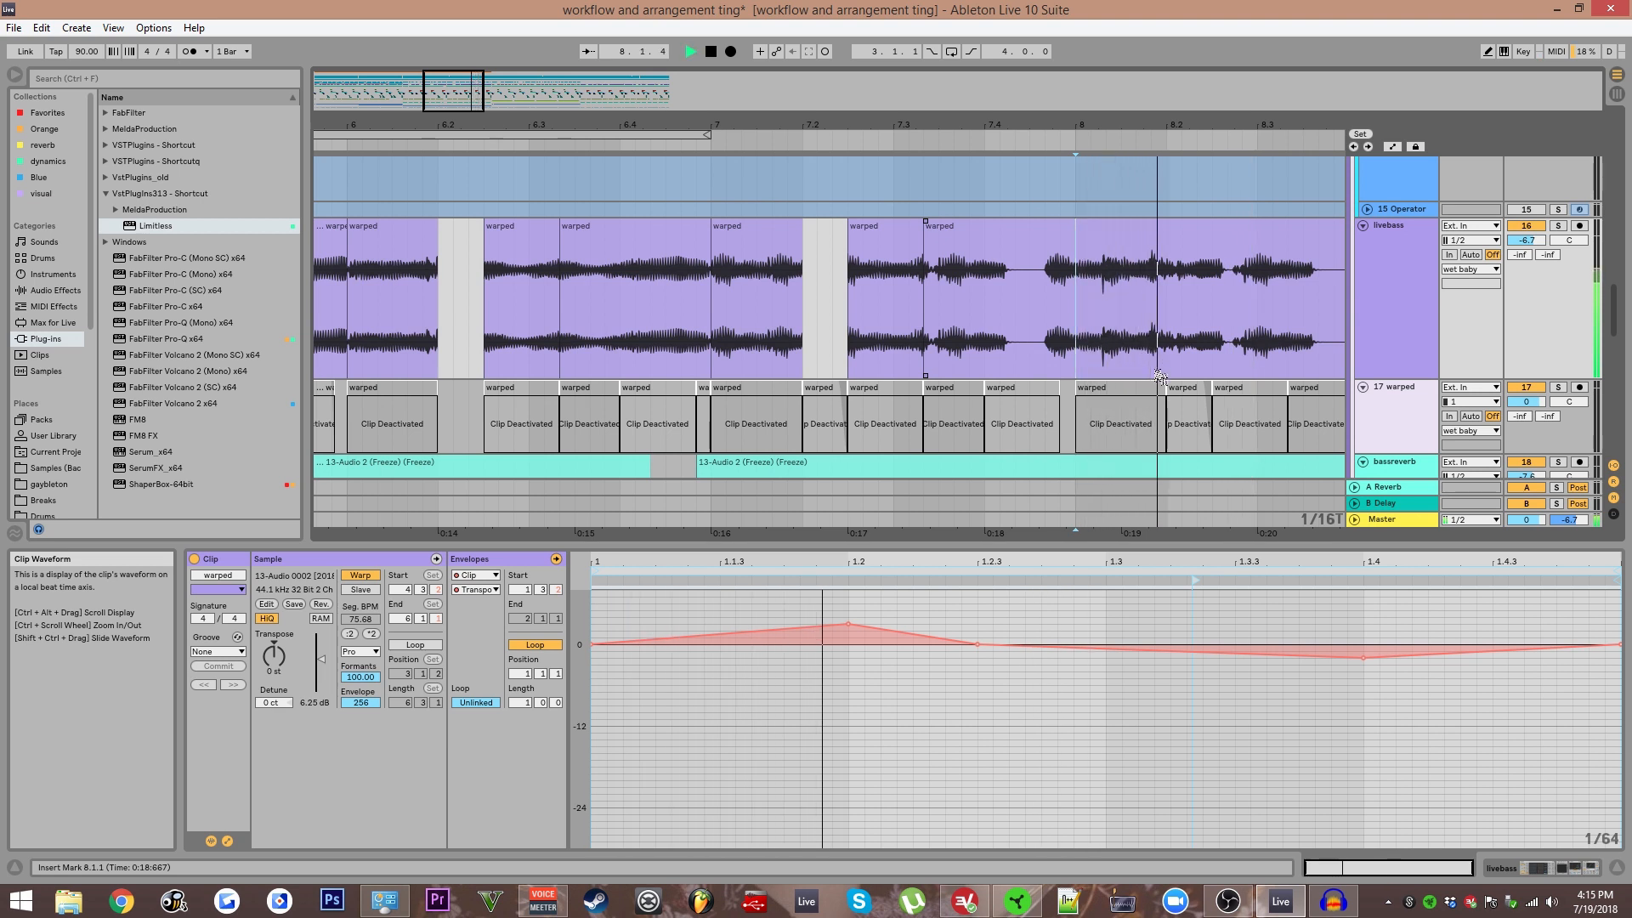
{"action": "key", "text": "space"}
Delete all the newly chopped livebass clips between bars 5 and 9.
{"action": "scroll", "coordinate": [1055, 334], "scroll_direction": "down", "scroll_amount": 3}
{"action": "left_click", "coordinate": [751, 226]}
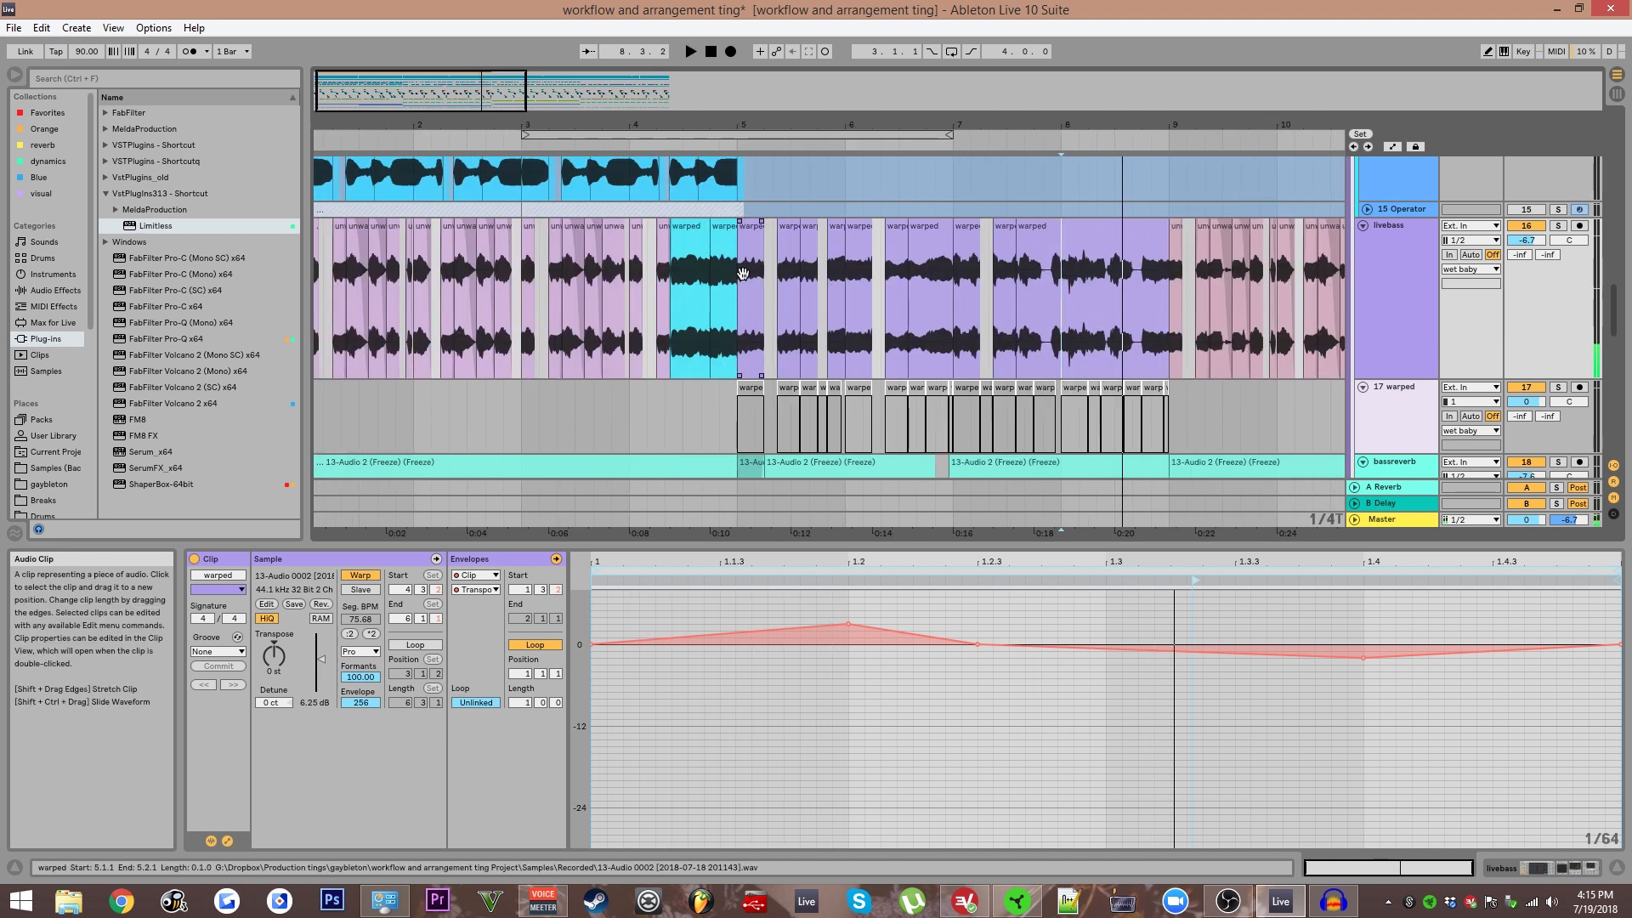
{"action": "left_click", "coordinate": [1096, 226], "text": "shift"}
{"action": "key", "text": "Delete"}
Put the deactivated warped clips back onto livebass from bar 5 as active clips, and delete the emptied track 17.
{"action": "left_click", "coordinate": [1166, 391]}
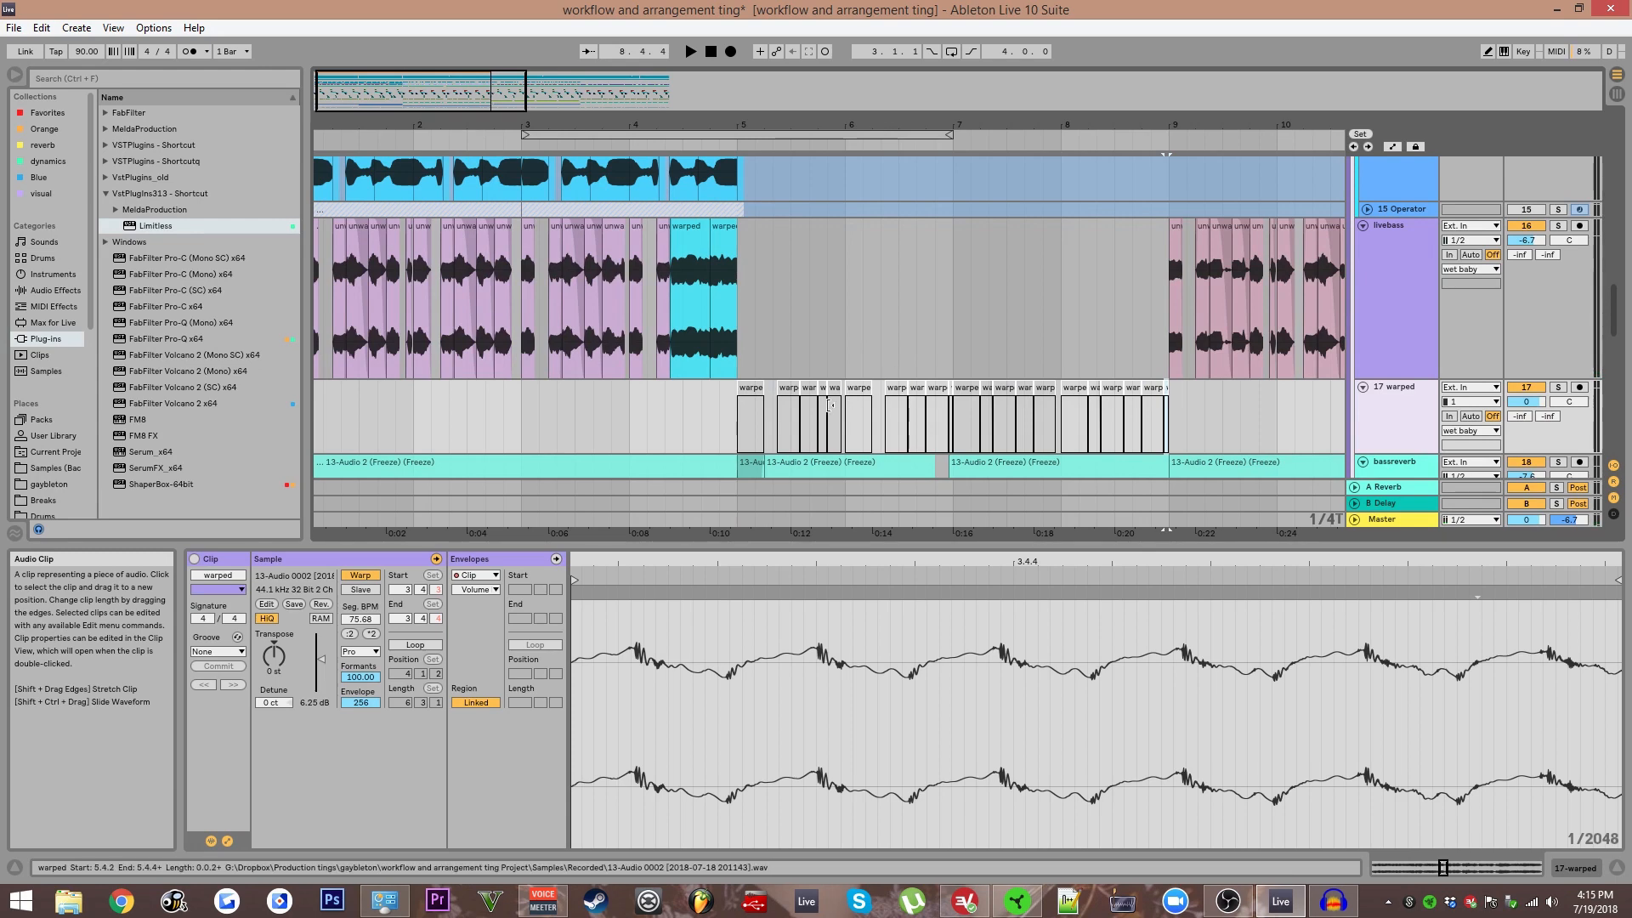
{"action": "left_click", "coordinate": [751, 389], "text": "shift"}
{"action": "left_click_drag", "start_coordinate": [751, 388], "coordinate": [760, 308]}
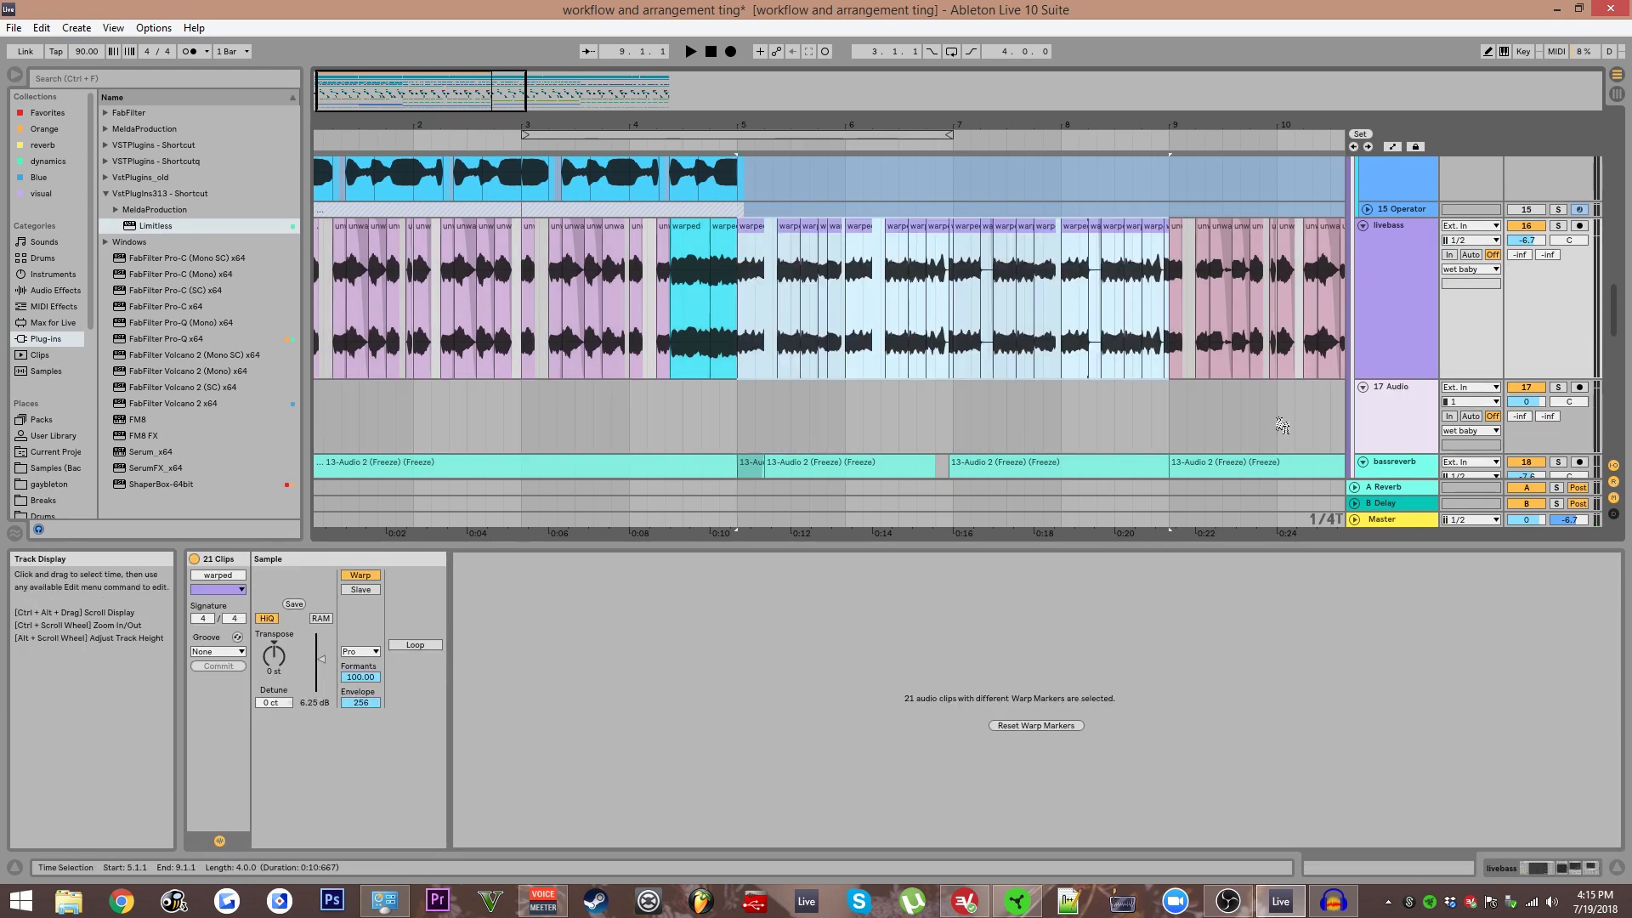
{"action": "right_click", "coordinate": [1399, 420]}
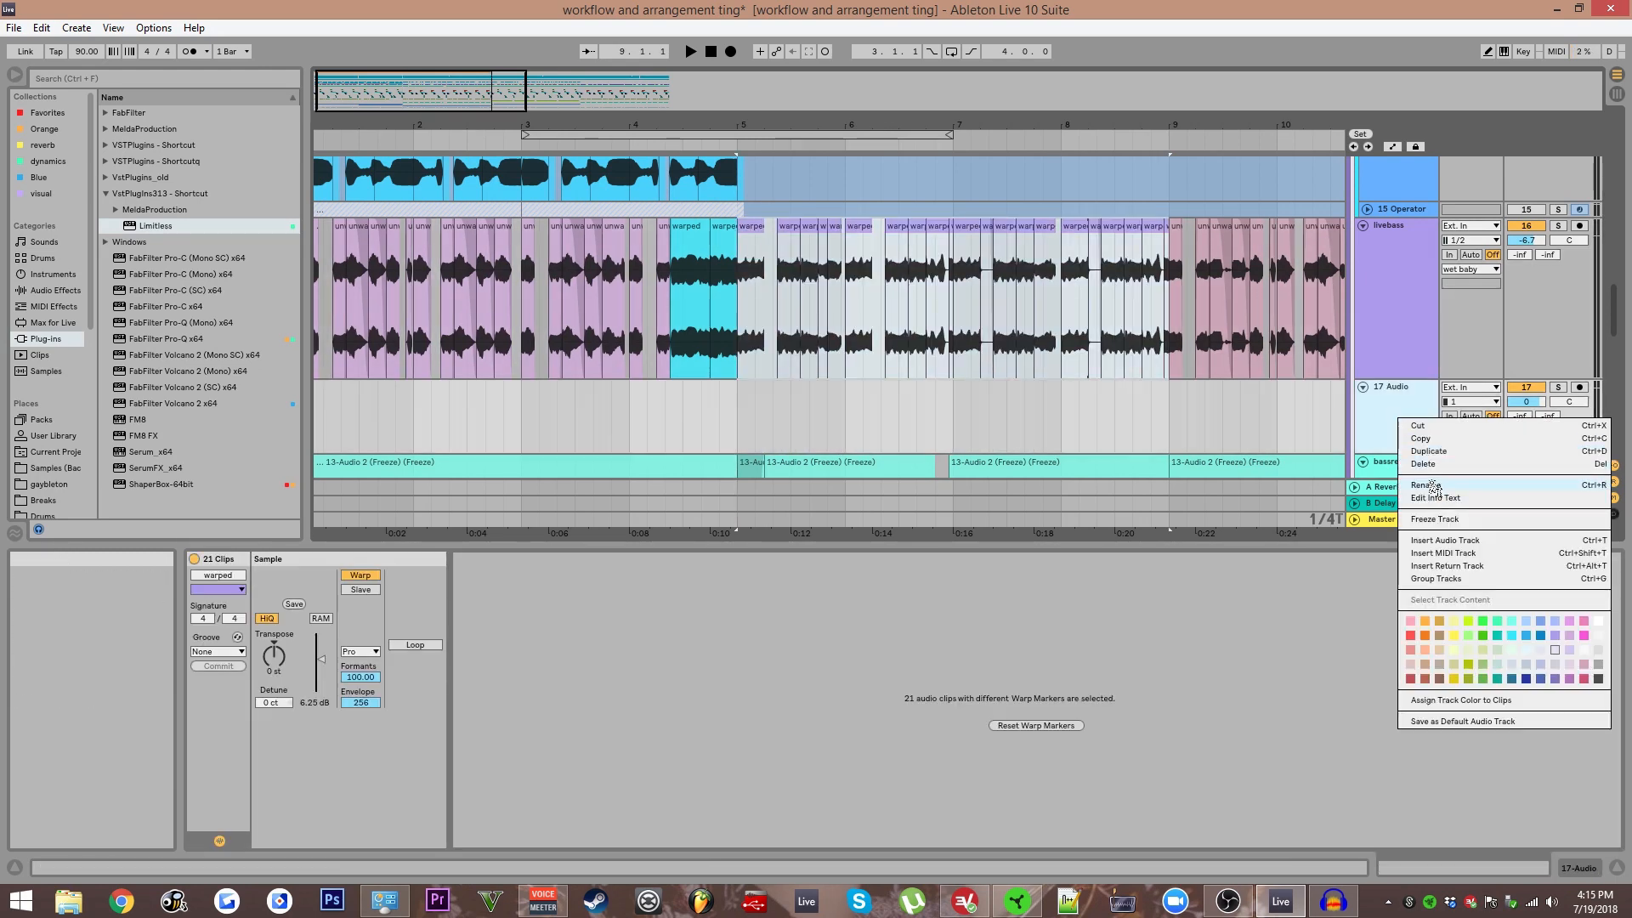
{"action": "left_click", "coordinate": [1423, 464]}
Look over the livebass and bassreverb arrangement up to bar 17, and check the running recording in Audacity.
{"action": "key", "text": "minus"}
{"action": "key", "text": "minus"}
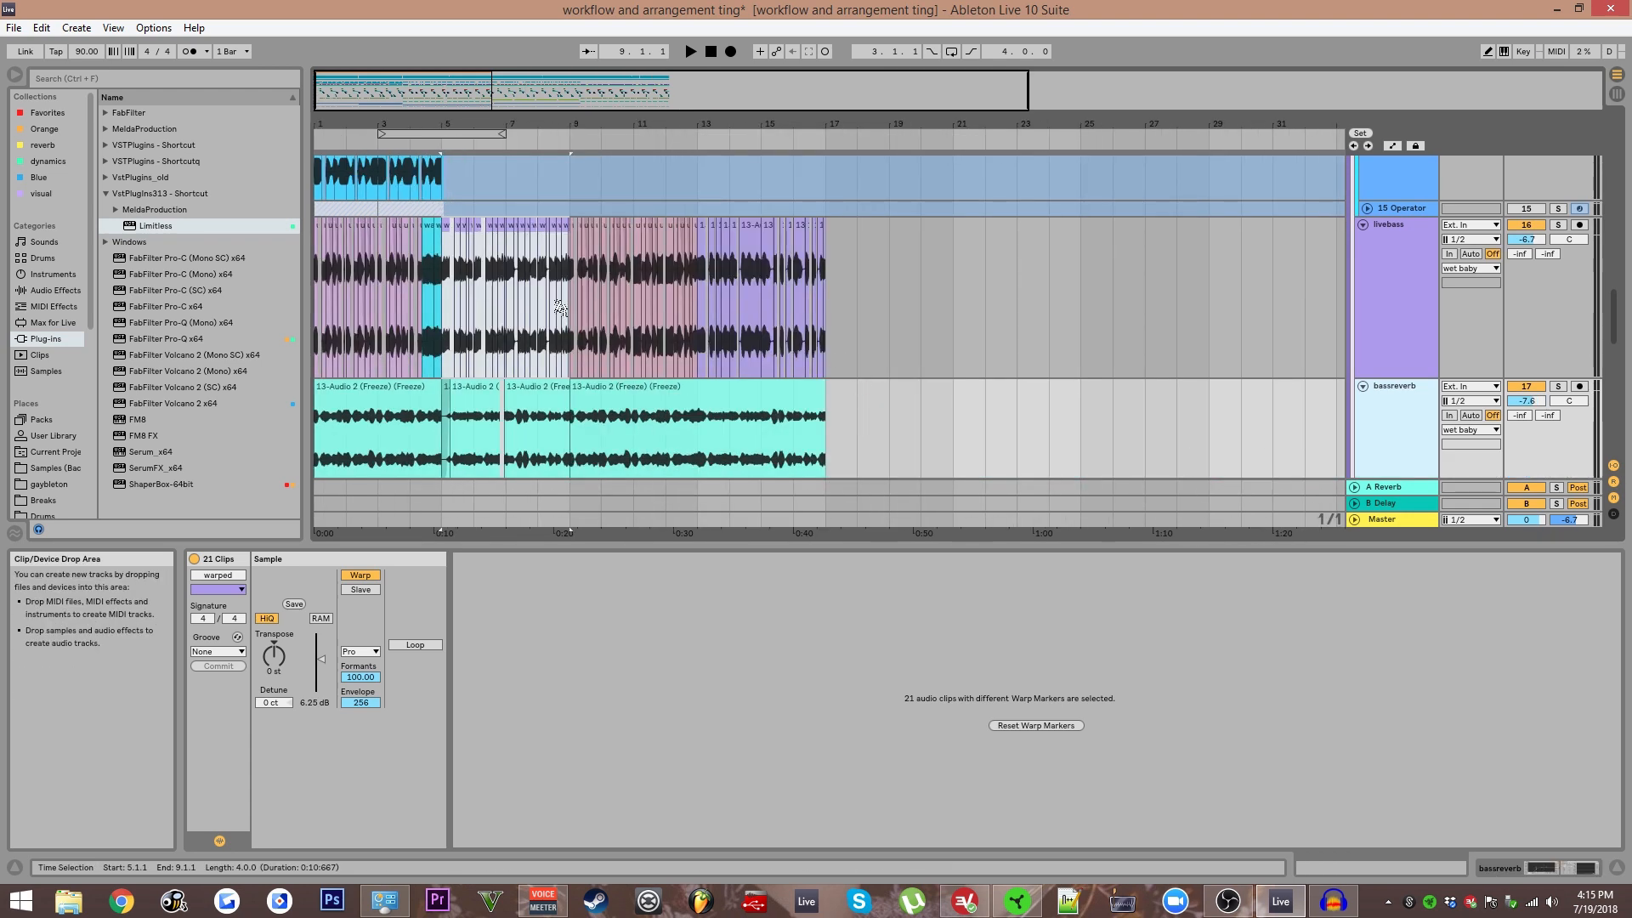
{"action": "key", "text": "plus"}
{"action": "key", "text": "plus"}
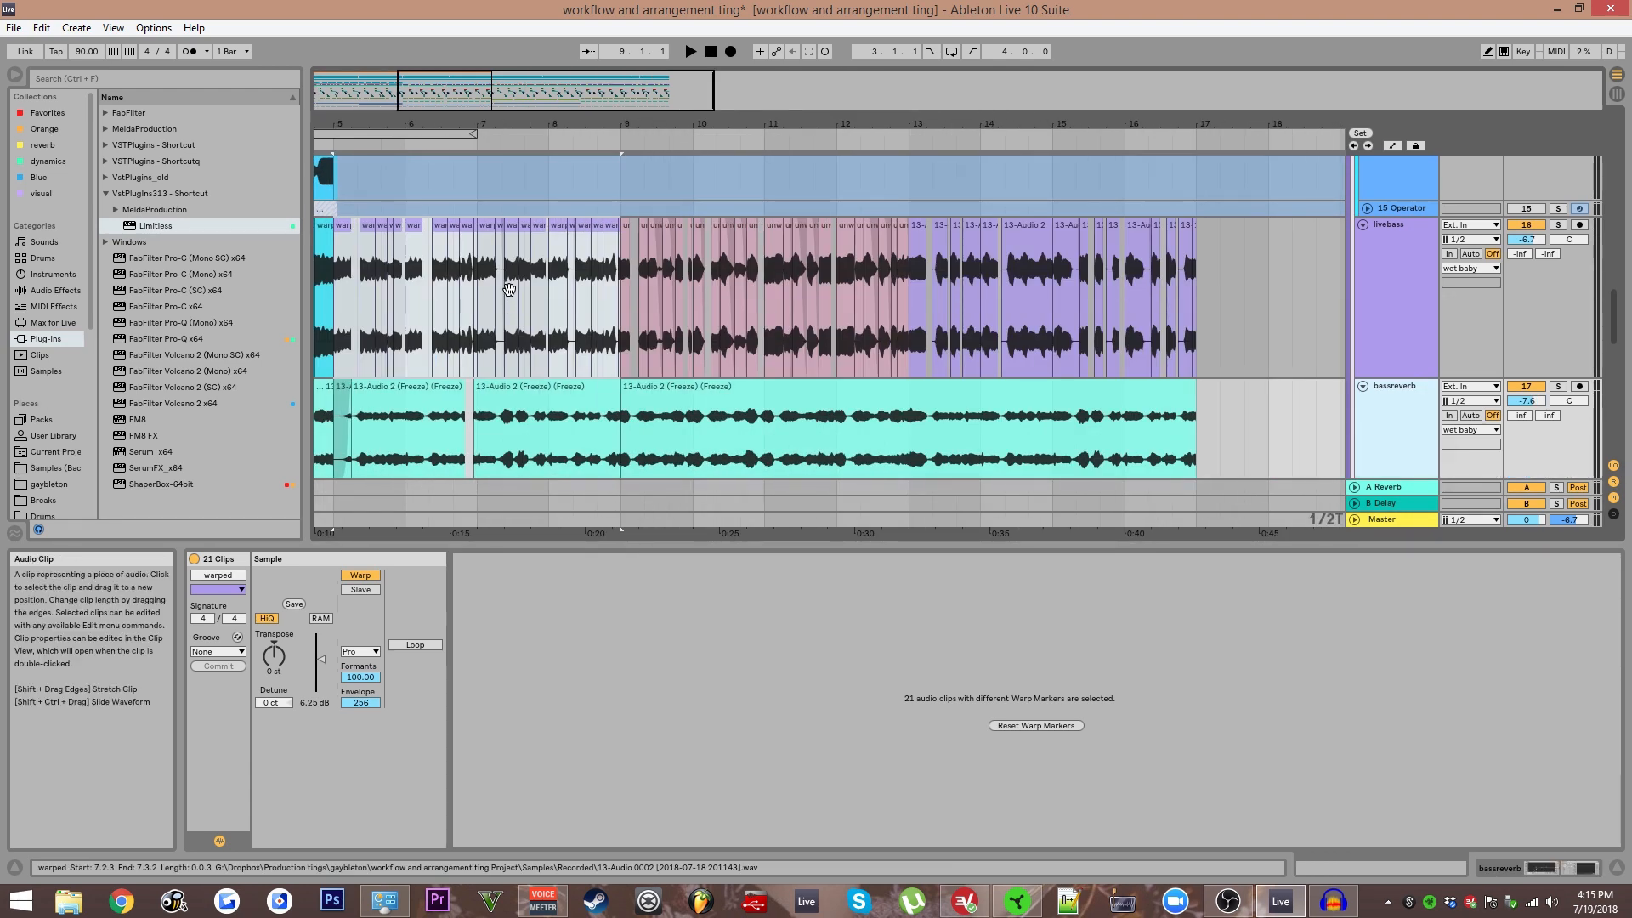
{"action": "scroll", "coordinate": [627, 326], "scroll_direction": "down", "scroll_amount": 2}
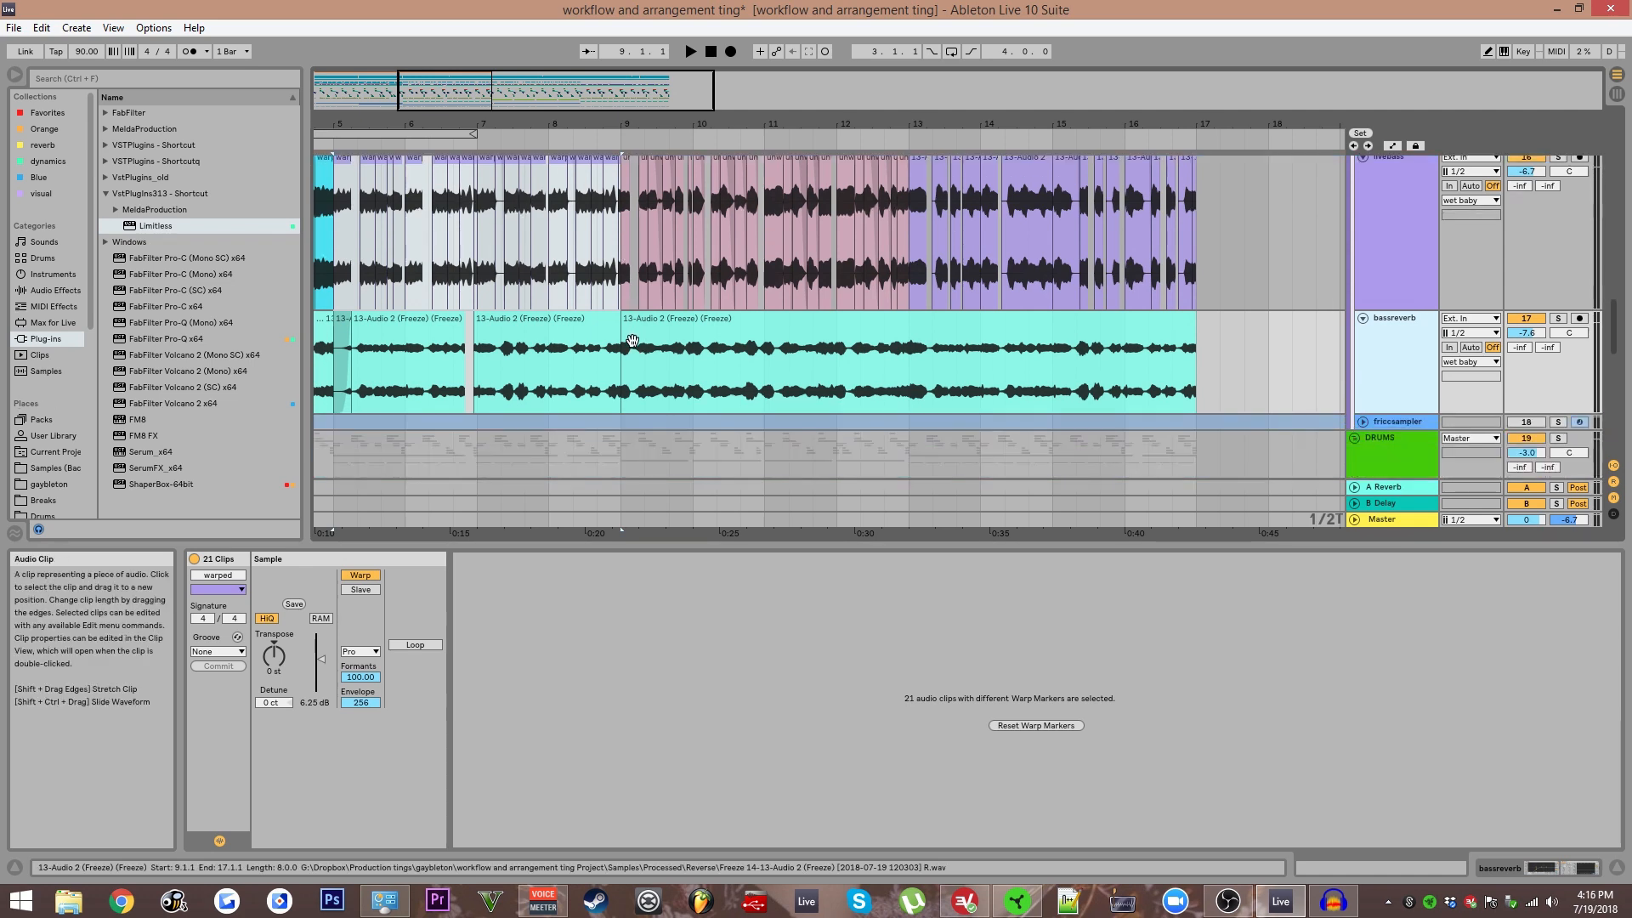
{"action": "key", "text": "minus"}
{"action": "key", "text": "minus"}
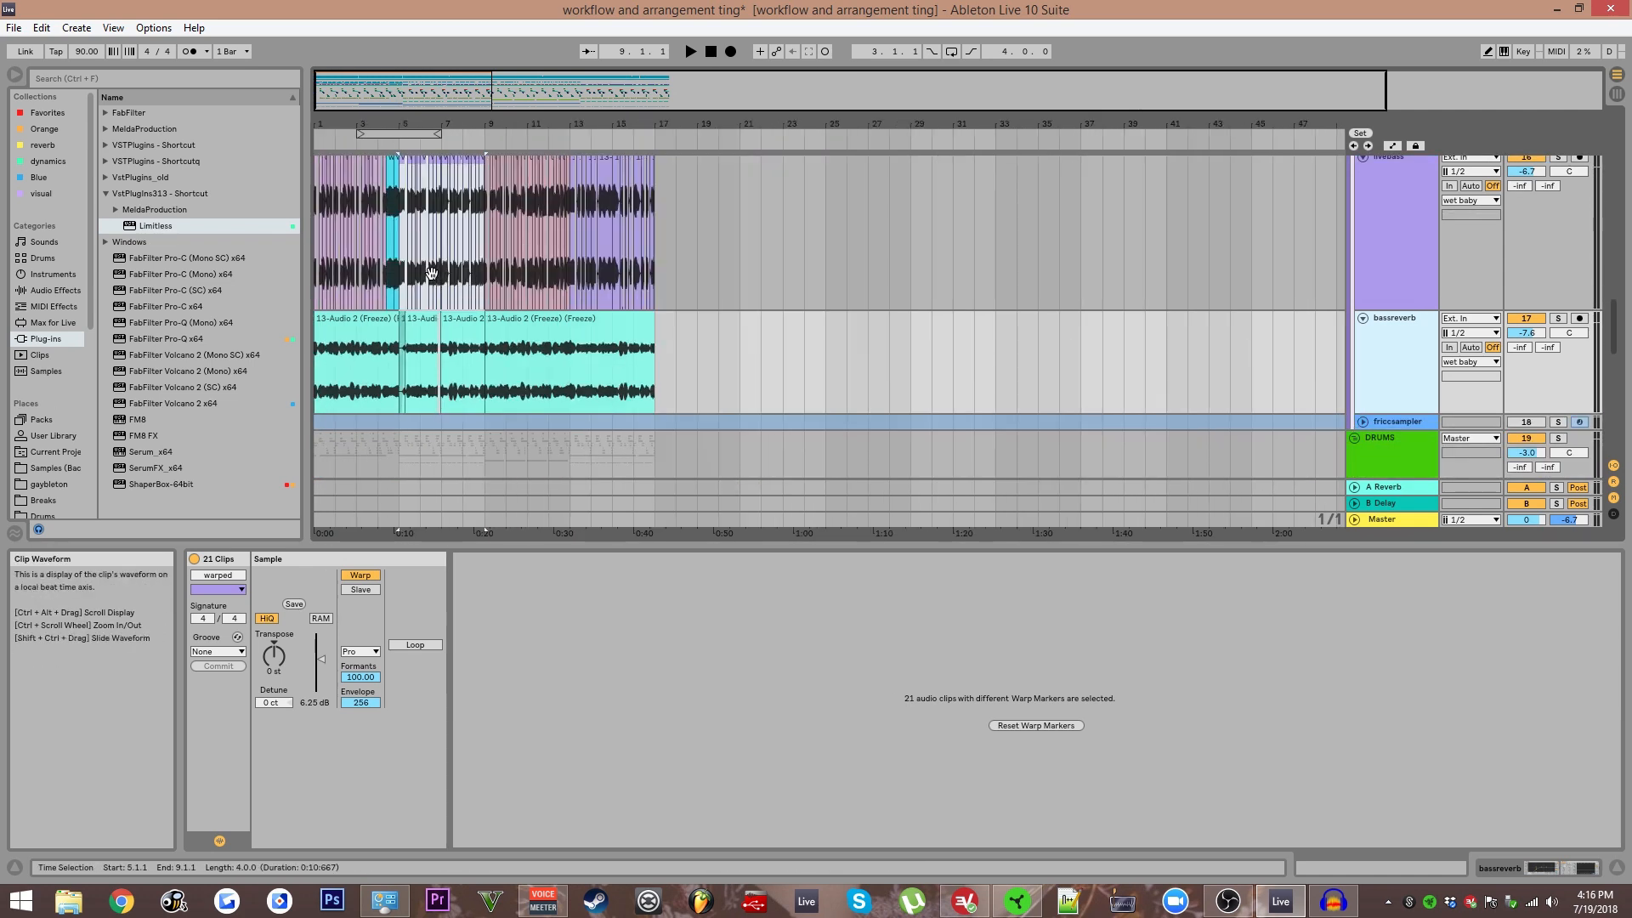
{"action": "scroll", "coordinate": [480, 363], "scroll_direction": "up", "scroll_amount": 2}
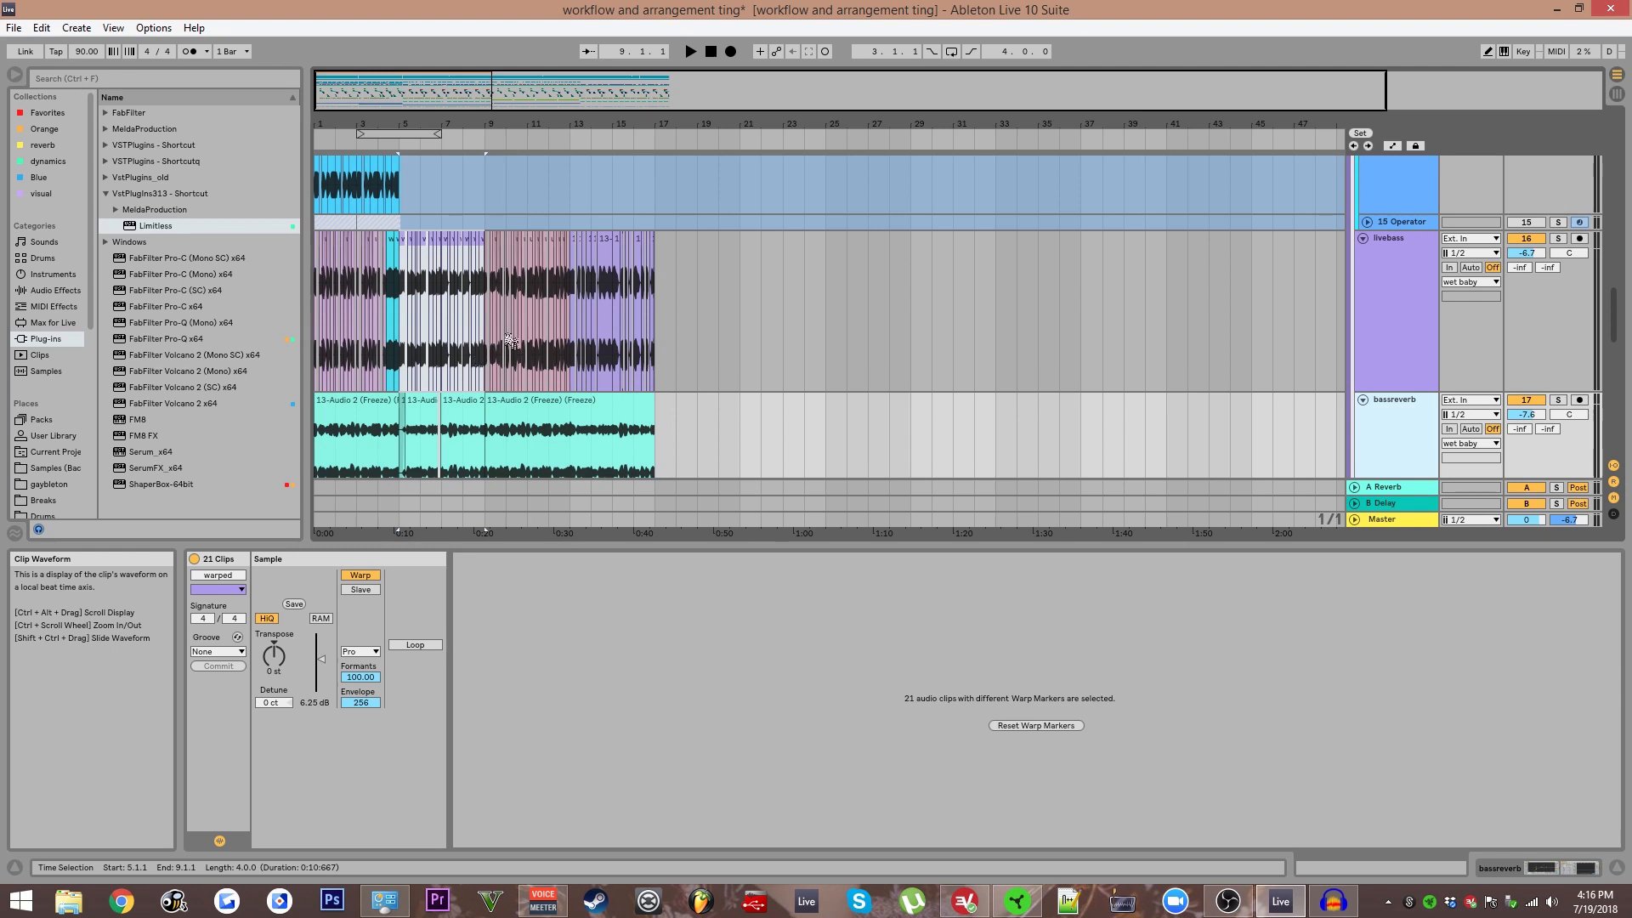
{"action": "left_click", "coordinate": [1332, 901]}
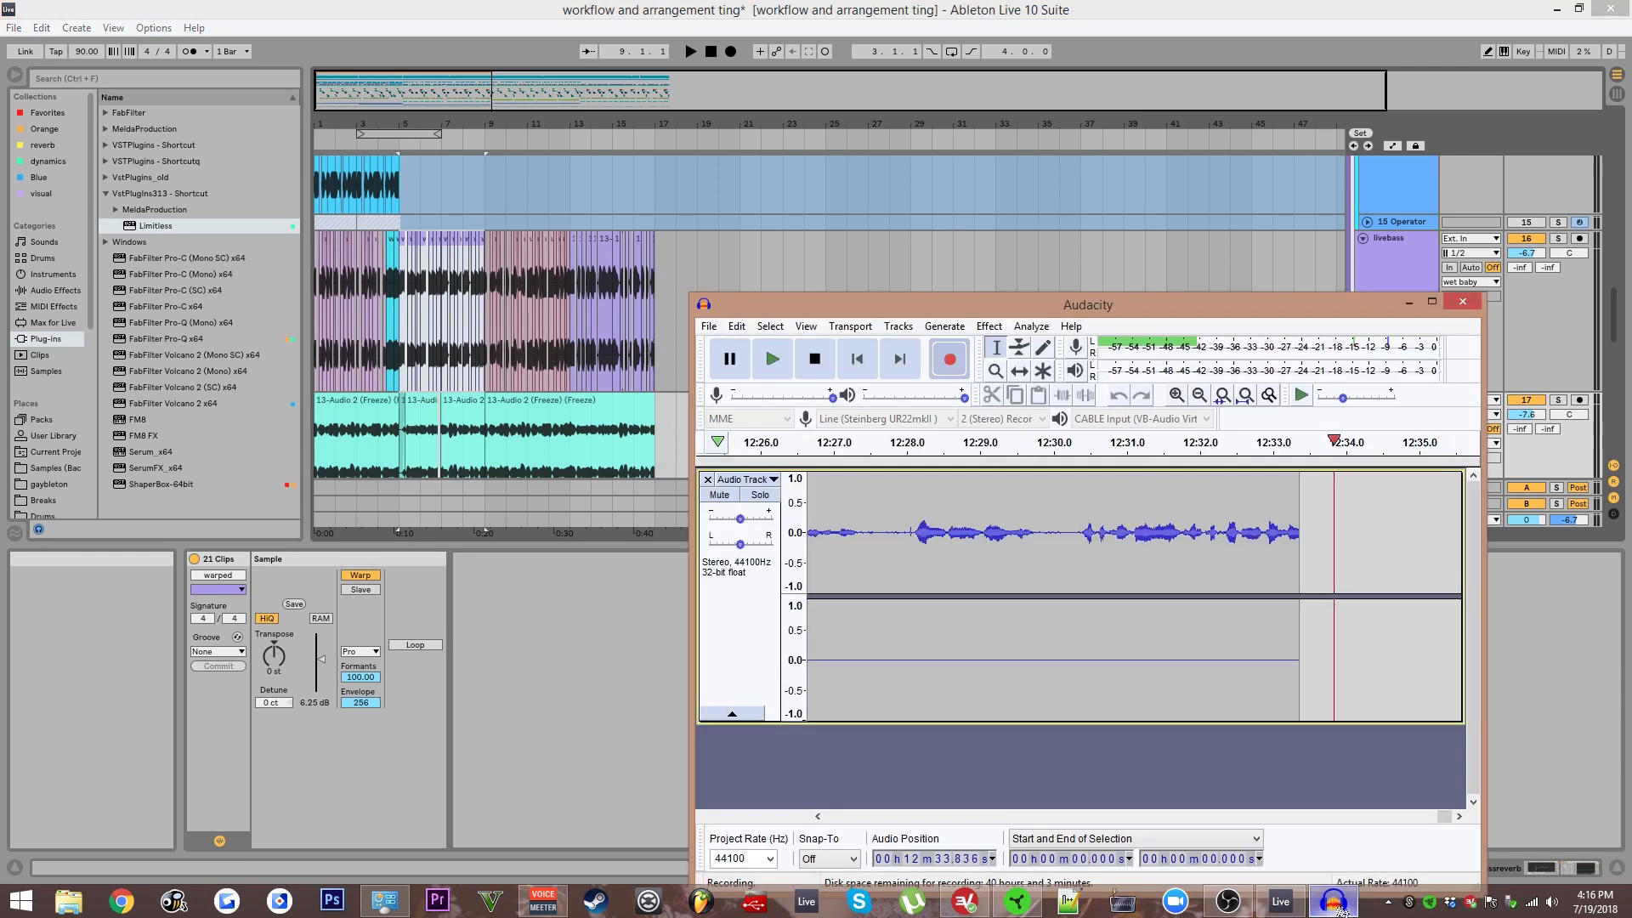
{"action": "left_click", "coordinate": [1334, 902]}
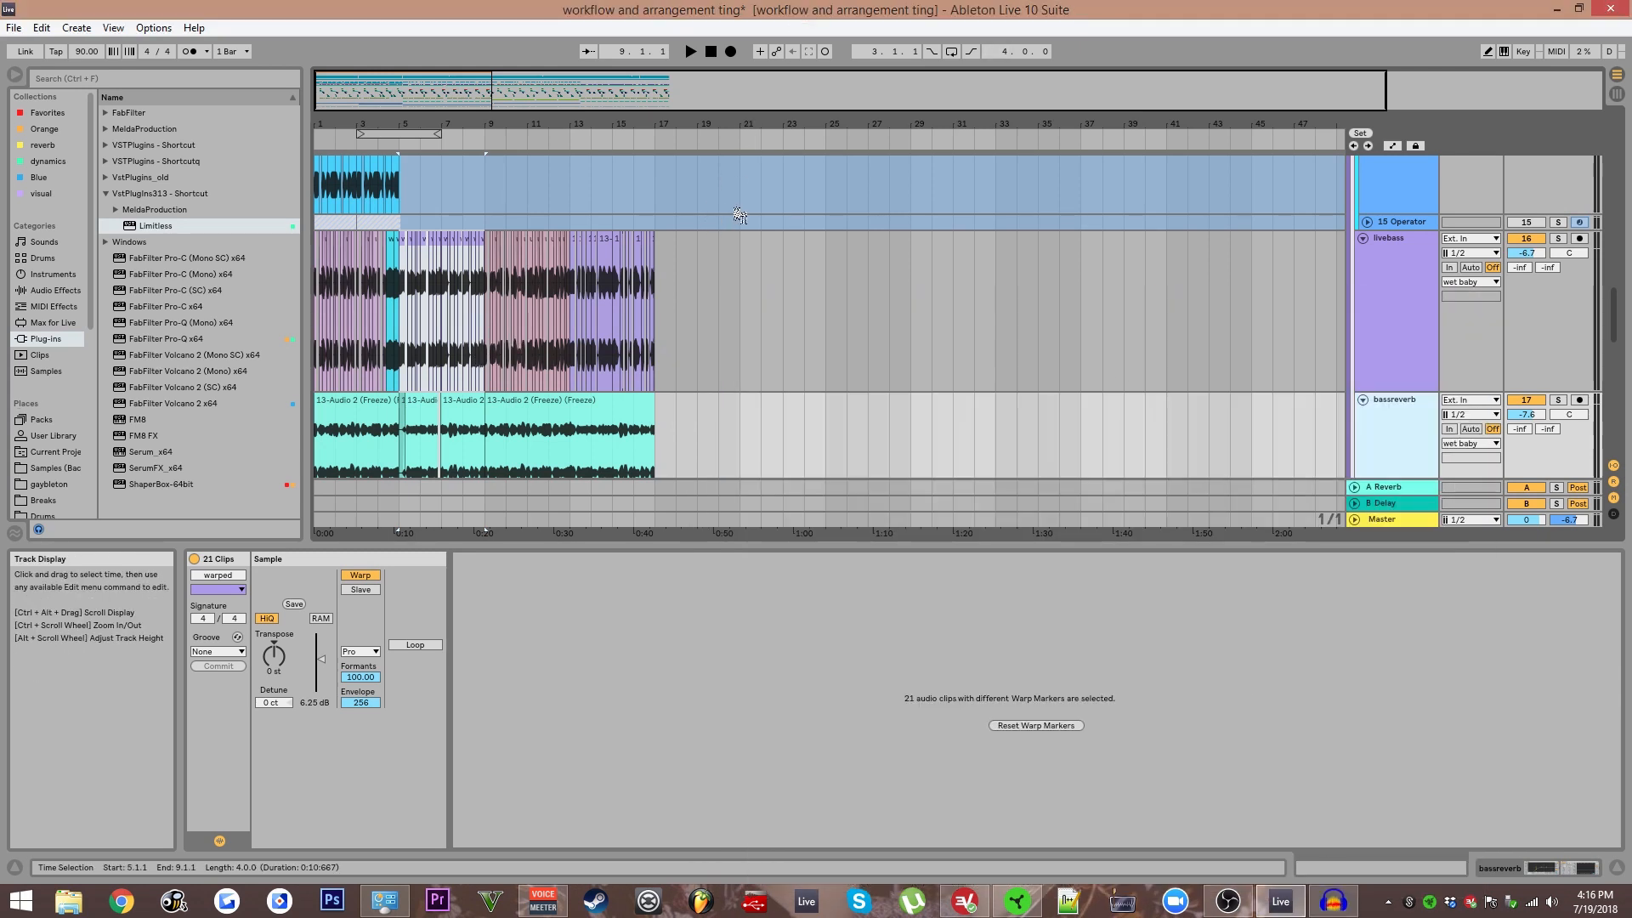
{"action": "scroll", "coordinate": [457, 285], "scroll_direction": "up", "scroll_amount": 2}
{"action": "left_click_drag", "start_coordinate": [375, 317], "coordinate": [443, 287]}
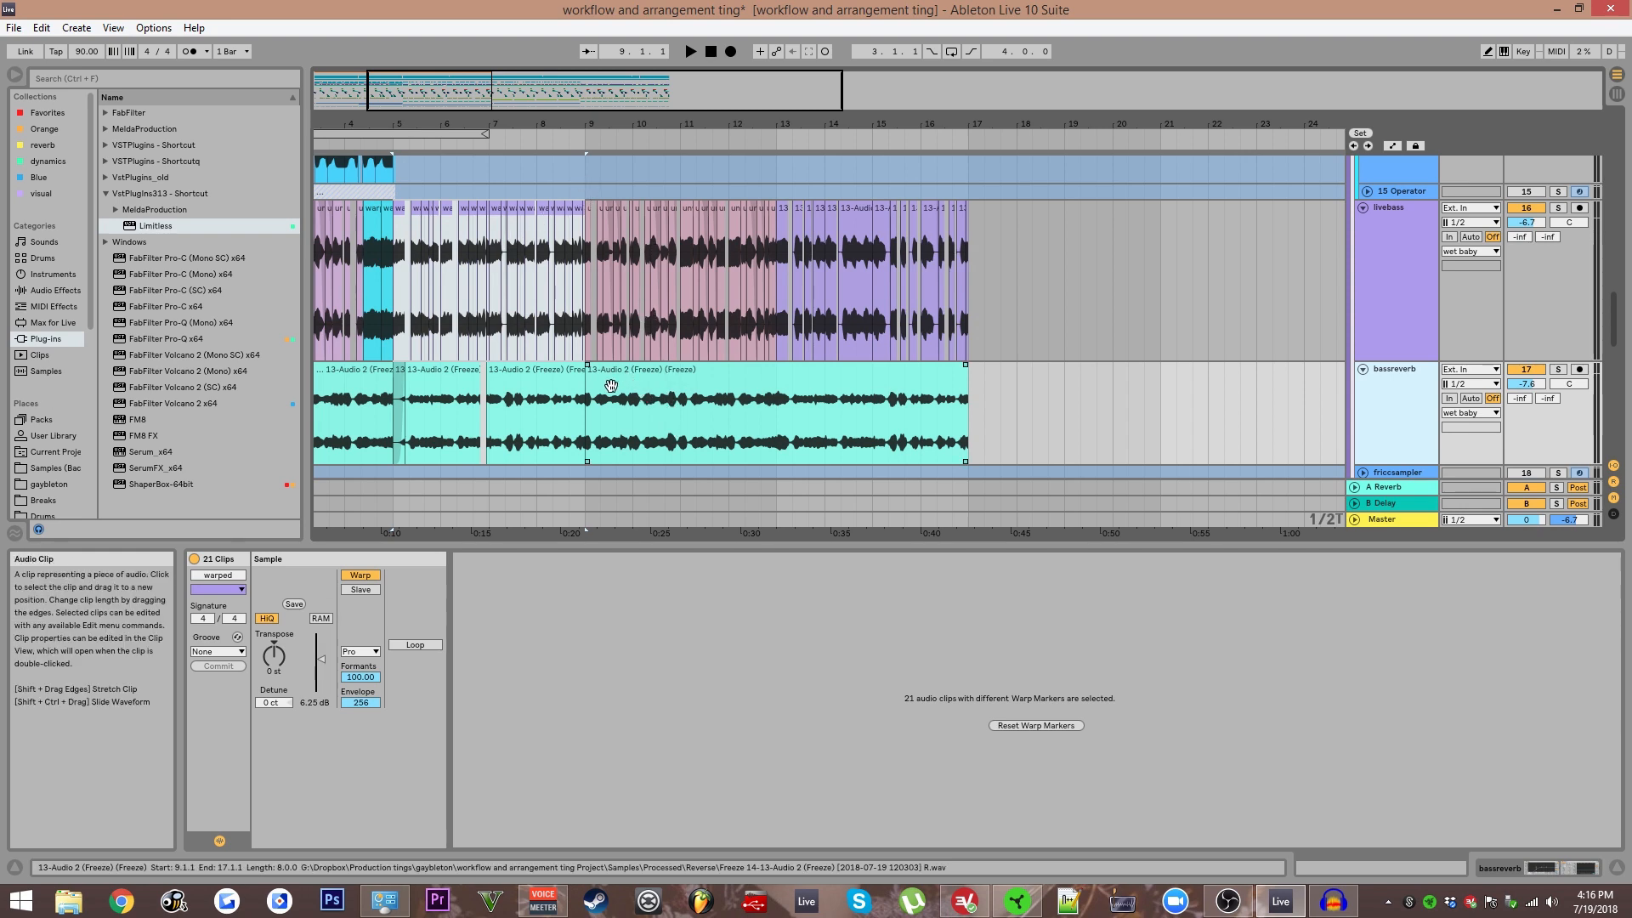
Unfold the ghost snare group's bottom track around bar 9, and try moving its deactivated Snare_Fundamental clip before undoing it.
{"action": "left_click_drag", "start_coordinate": [611, 385], "coordinate": [975, 178]}
{"action": "left_click_drag", "start_coordinate": [646, 459], "coordinate": [719, 215]}
{"action": "scroll", "coordinate": [723, 309], "scroll_direction": "up", "scroll_amount": 3}
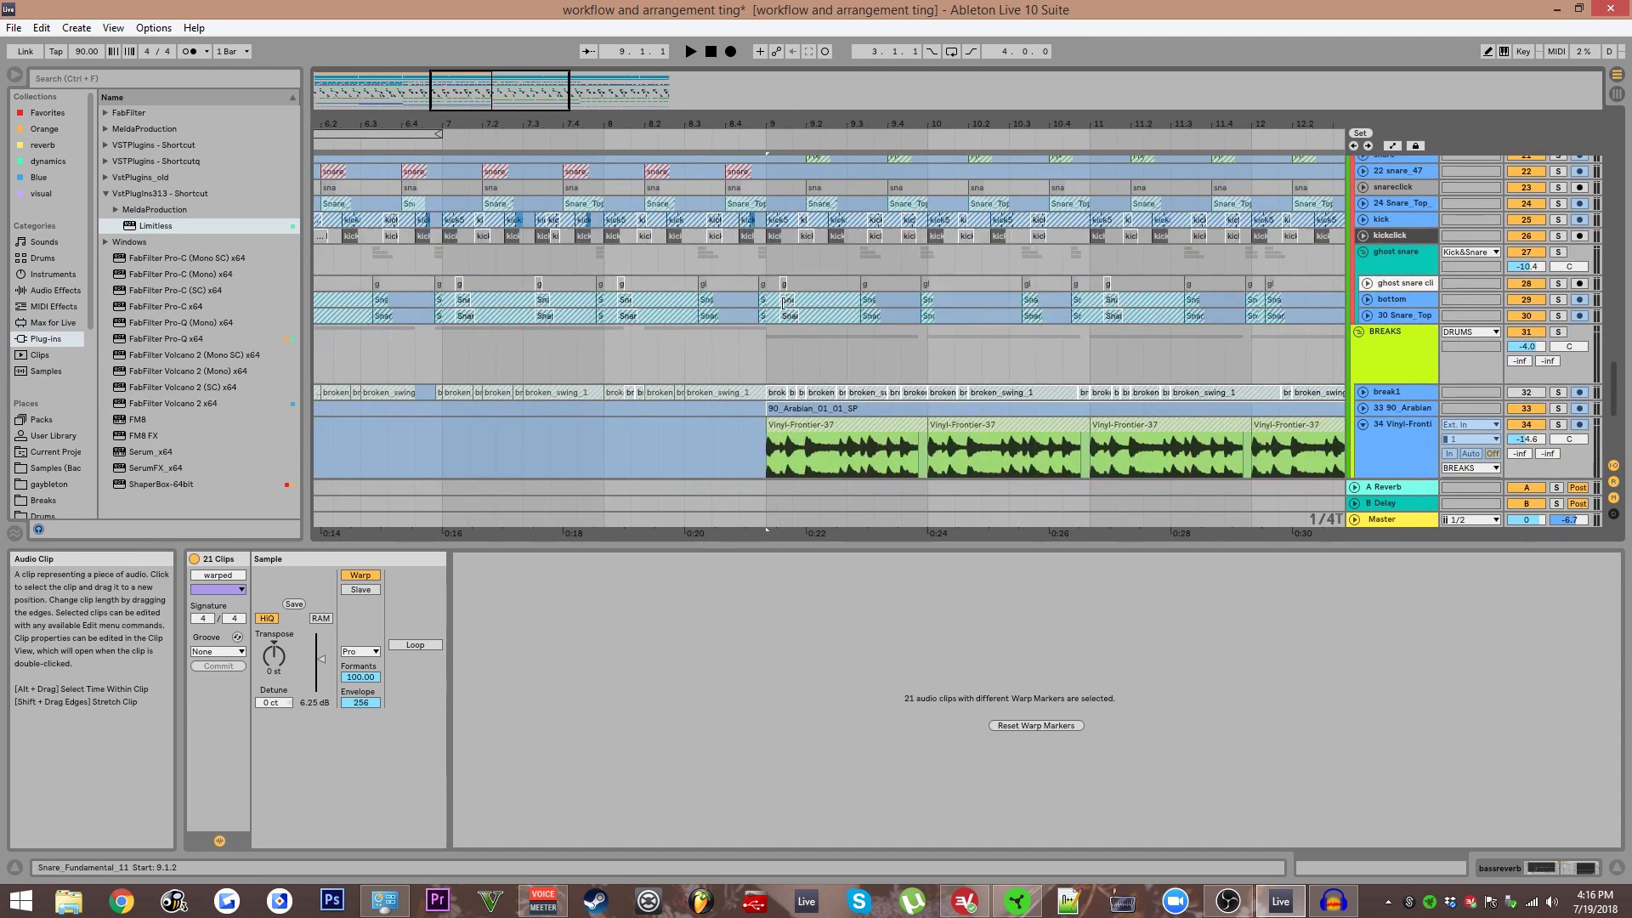
{"action": "left_click", "coordinate": [783, 302]}
{"action": "key", "text": "u"}
{"action": "scroll", "coordinate": [786, 302], "scroll_direction": "up", "scroll_amount": 3}
{"action": "left_click_drag", "start_coordinate": [786, 302], "coordinate": [839, 303]}
{"action": "key", "text": "ctrl+z"}
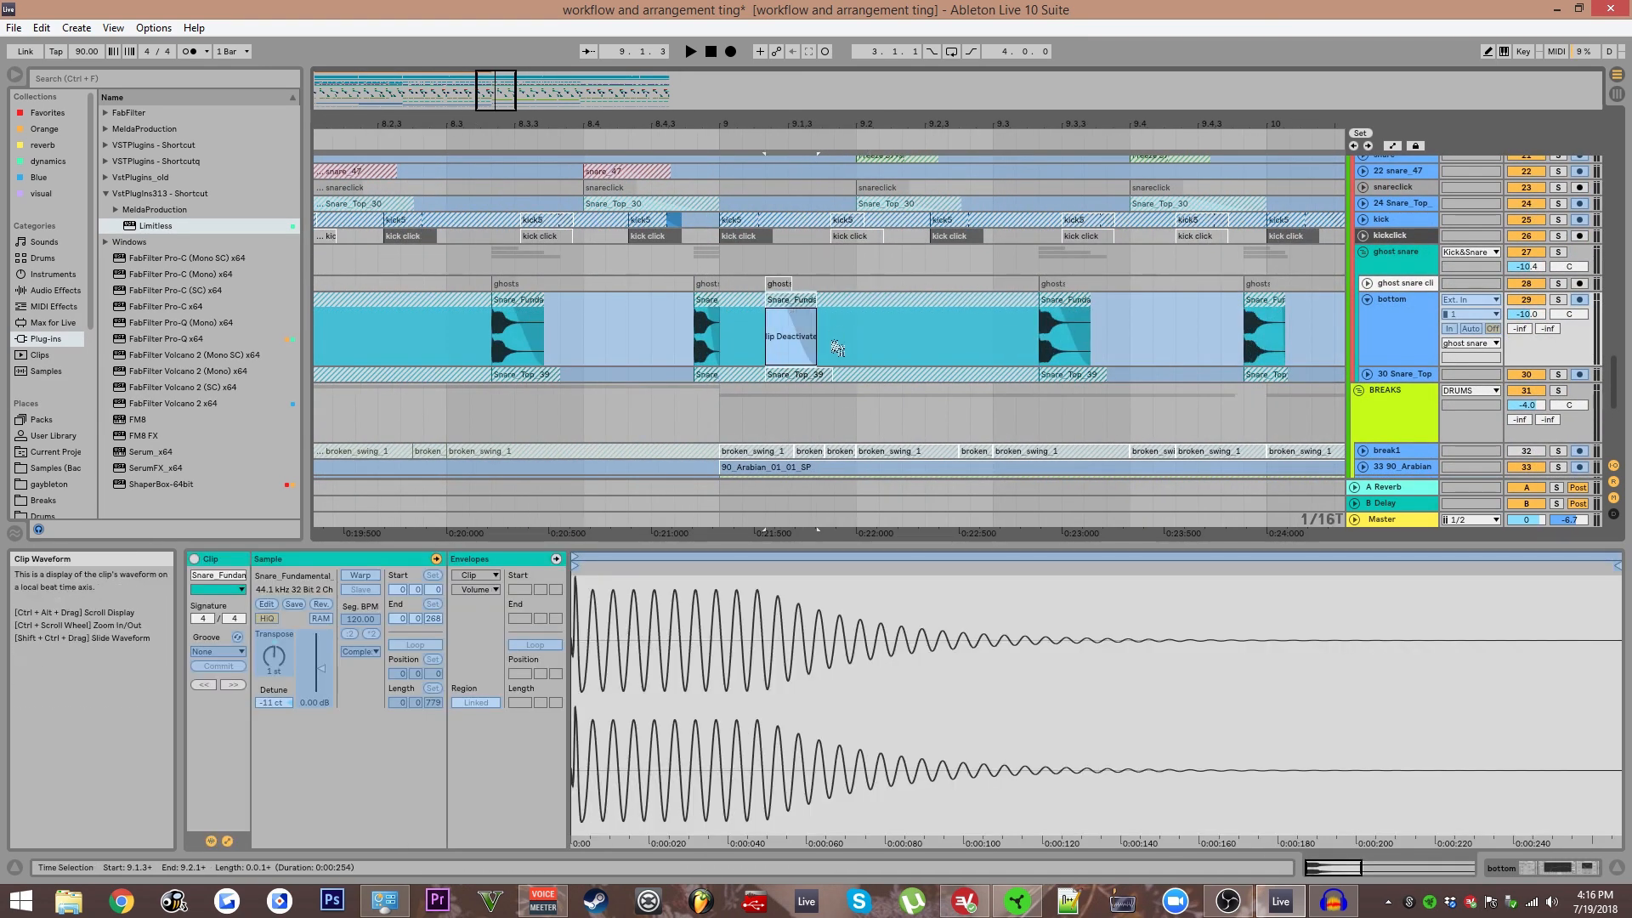
Look over the ghost snare and breaks clips around bar 9, and inspect the first Vinyl-Frontier-37 clip.
{"action": "scroll", "coordinate": [837, 348], "scroll_direction": "down", "scroll_amount": 6}
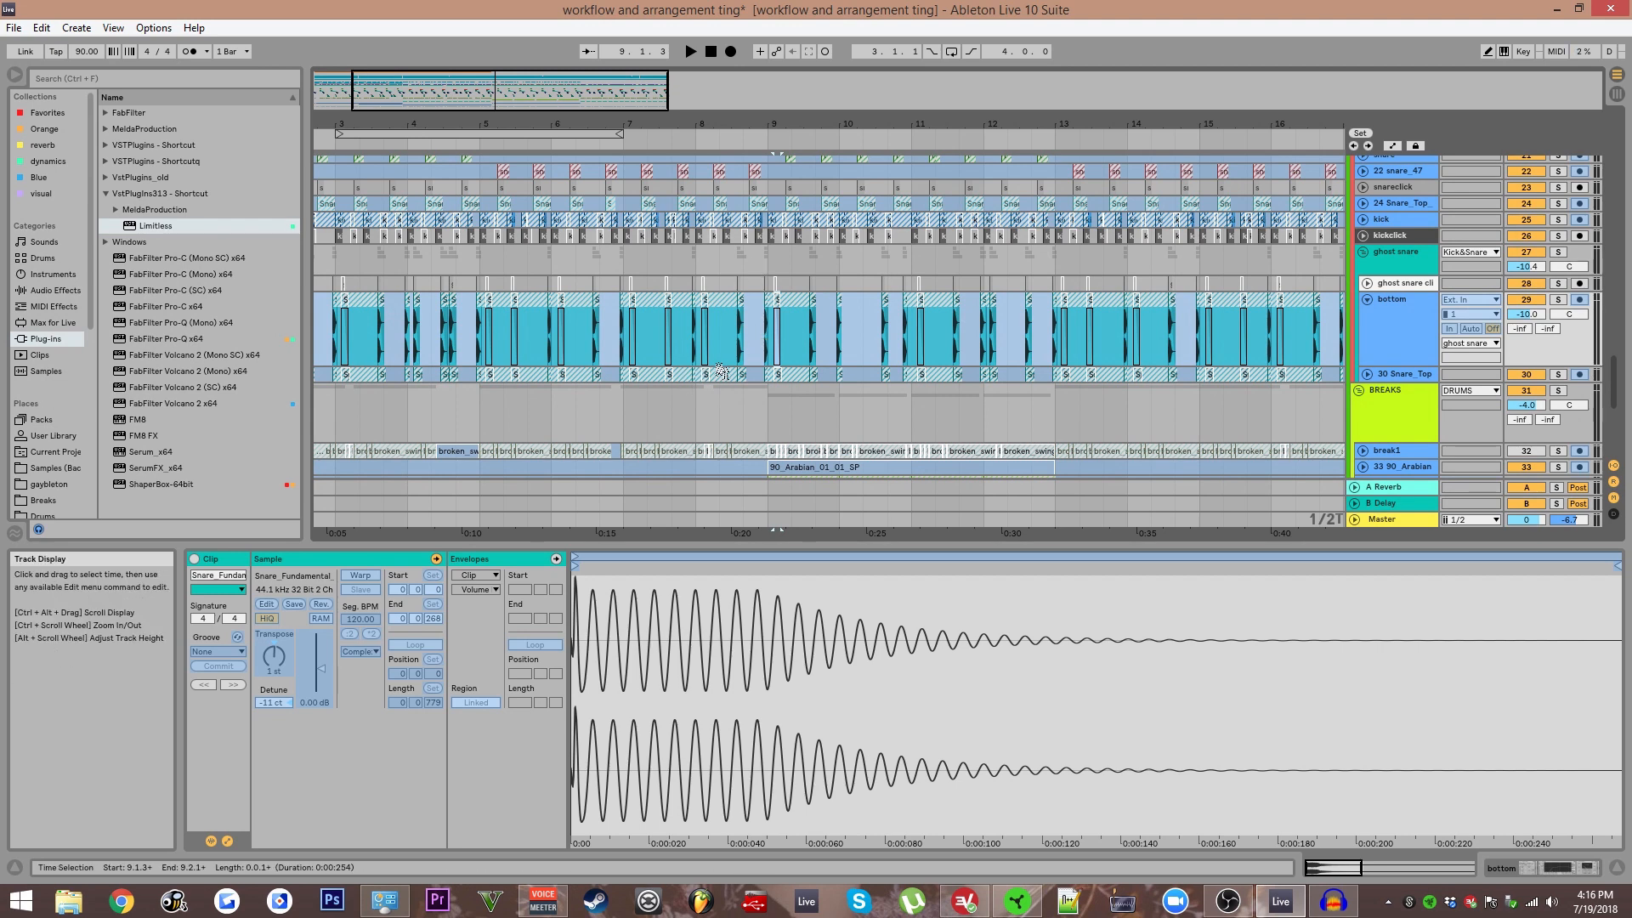
{"action": "scroll", "coordinate": [718, 370], "scroll_direction": "up", "scroll_amount": 3}
{"action": "left_click", "coordinate": [791, 366]}
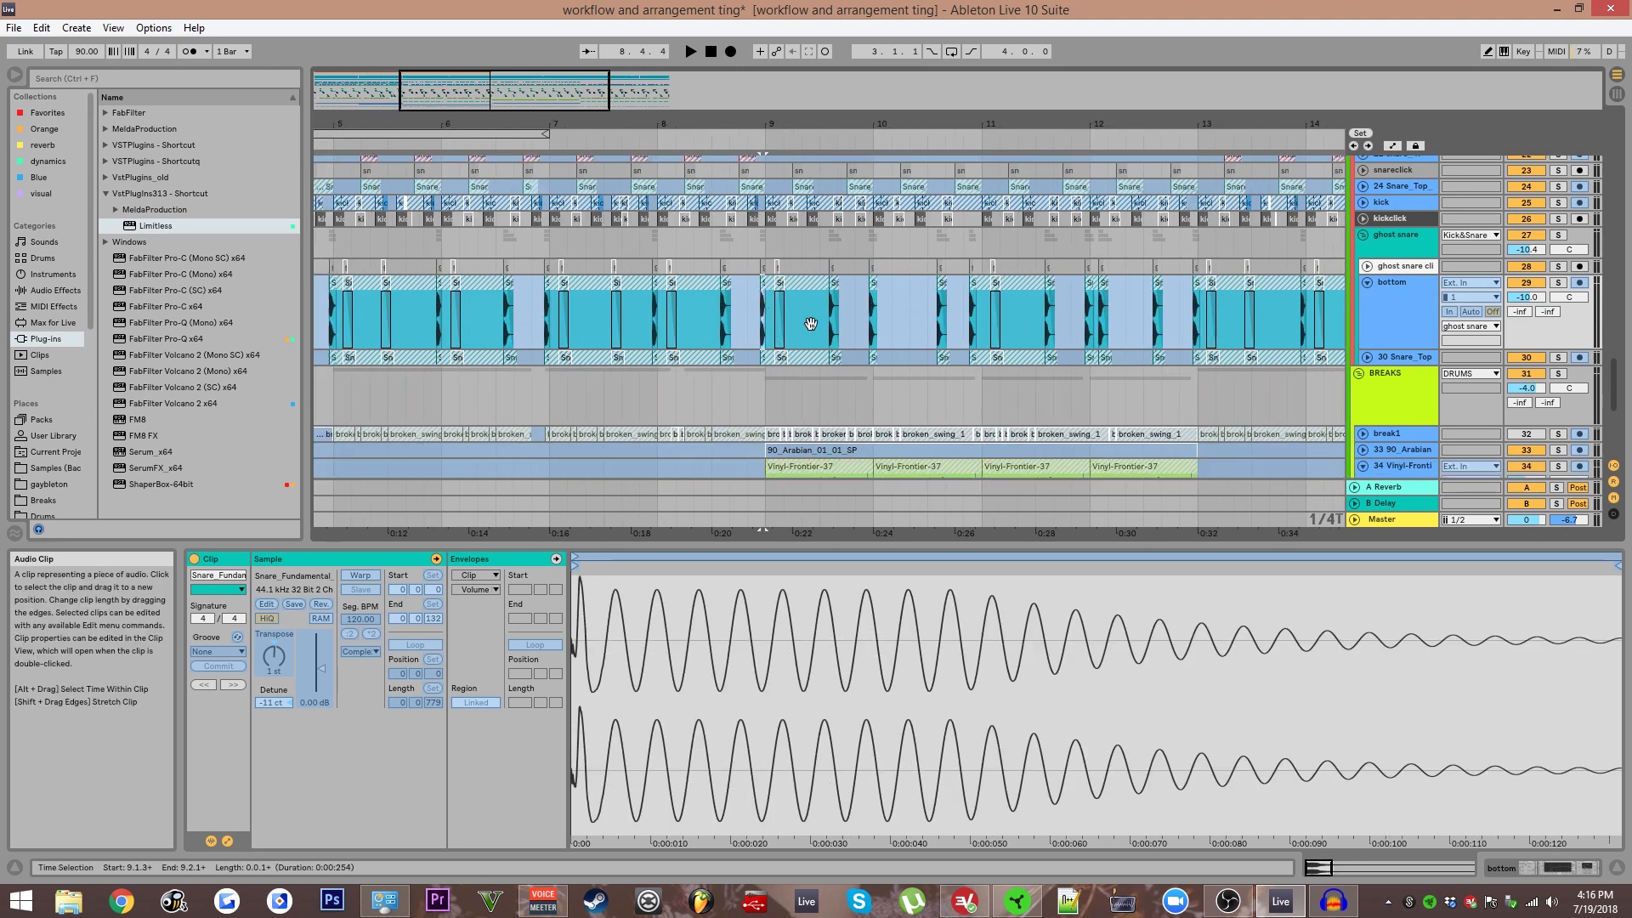
{"action": "scroll", "coordinate": [791, 366], "scroll_direction": "down", "scroll_amount": 3}
{"action": "scroll", "coordinate": [765, 340], "scroll_direction": "up", "scroll_amount": 3}
{"action": "scroll", "coordinate": [748, 315], "scroll_direction": "down", "scroll_amount": 3}
{"action": "left_click_drag", "start_coordinate": [746, 314], "coordinate": [701, 901]}
{"action": "left_click", "coordinate": [771, 361]}
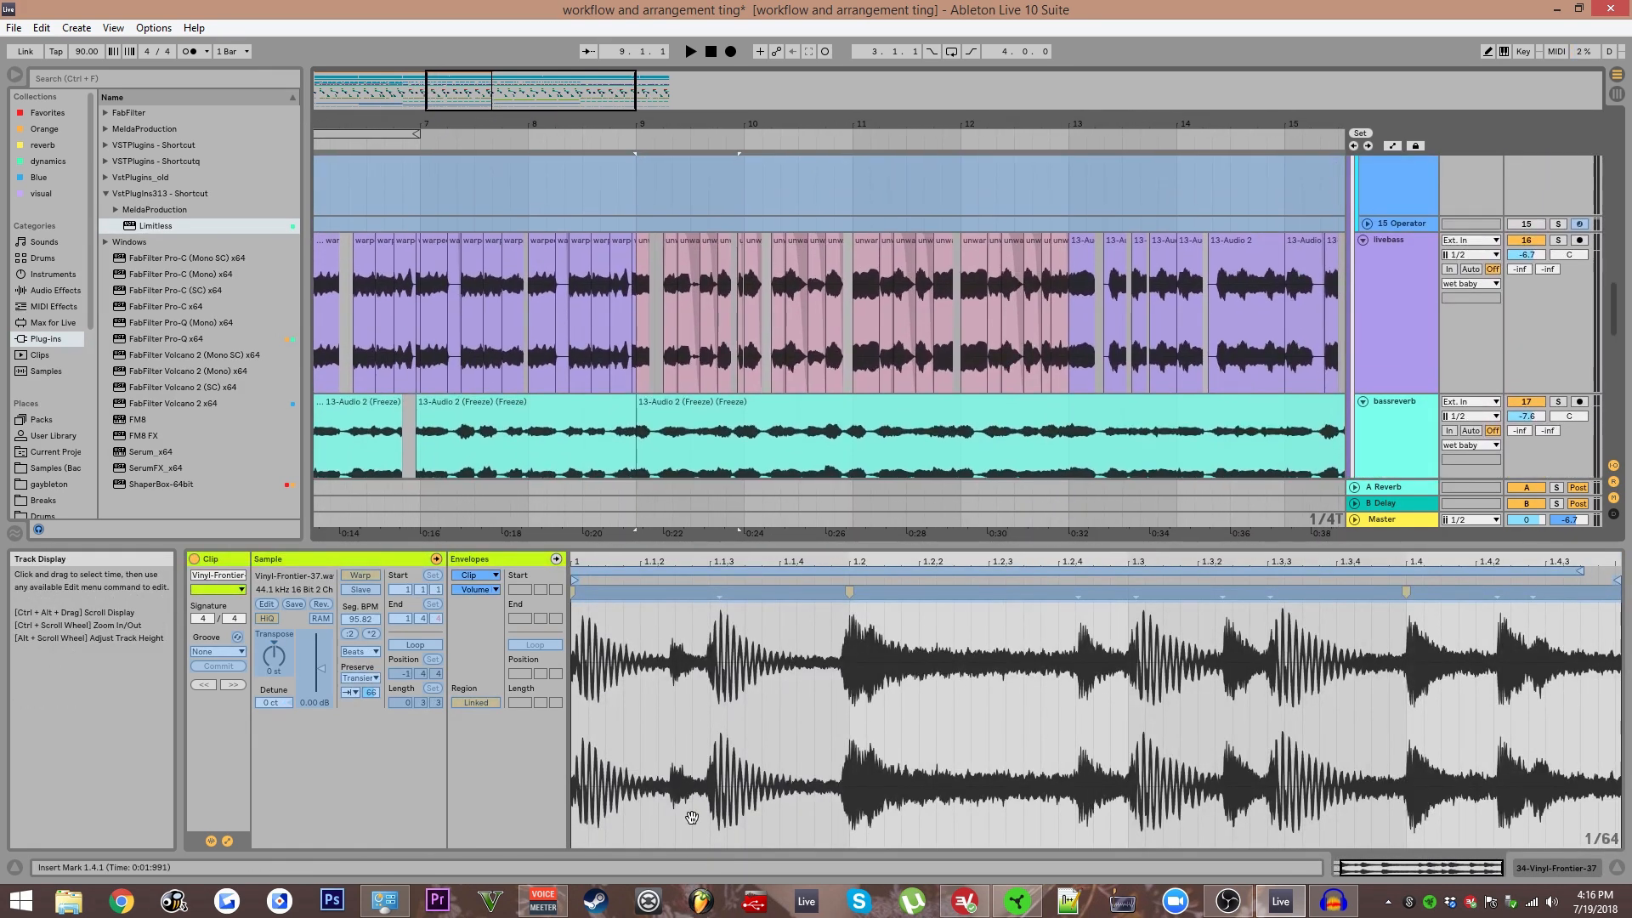
{"action": "mouse_move", "coordinate": [680, 350]}
{"action": "left_mouse_down"}
{"action": "mouse_move", "coordinate": [765, 335]}
{"action": "mouse_move", "coordinate": [742, 314]}
{"action": "mouse_move", "coordinate": [728, 243]}
{"action": "mouse_move", "coordinate": [660, 366]}
{"action": "left_mouse_up"}
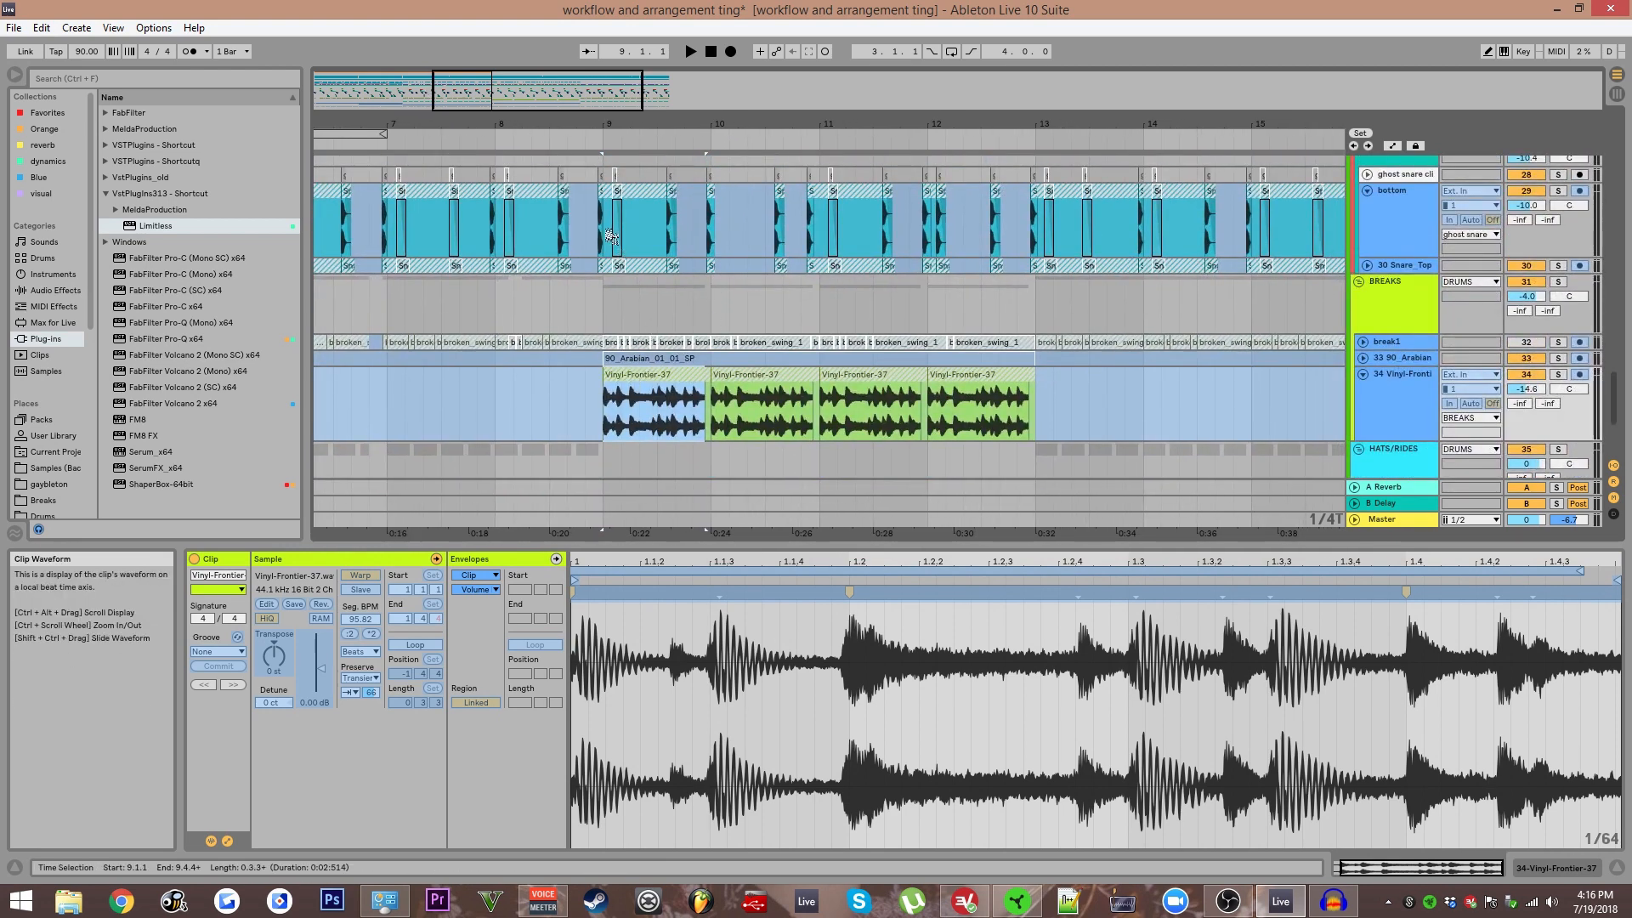
Inspect the ghost snare group's Snare_Fundamental clips around bar 9, and fold the bottom track.
{"action": "left_click", "coordinate": [611, 236]}
{"action": "scroll", "coordinate": [621, 264], "scroll_direction": "down", "scroll_amount": 5}
{"action": "scroll", "coordinate": [578, 329], "scroll_direction": "up", "scroll_amount": 3}
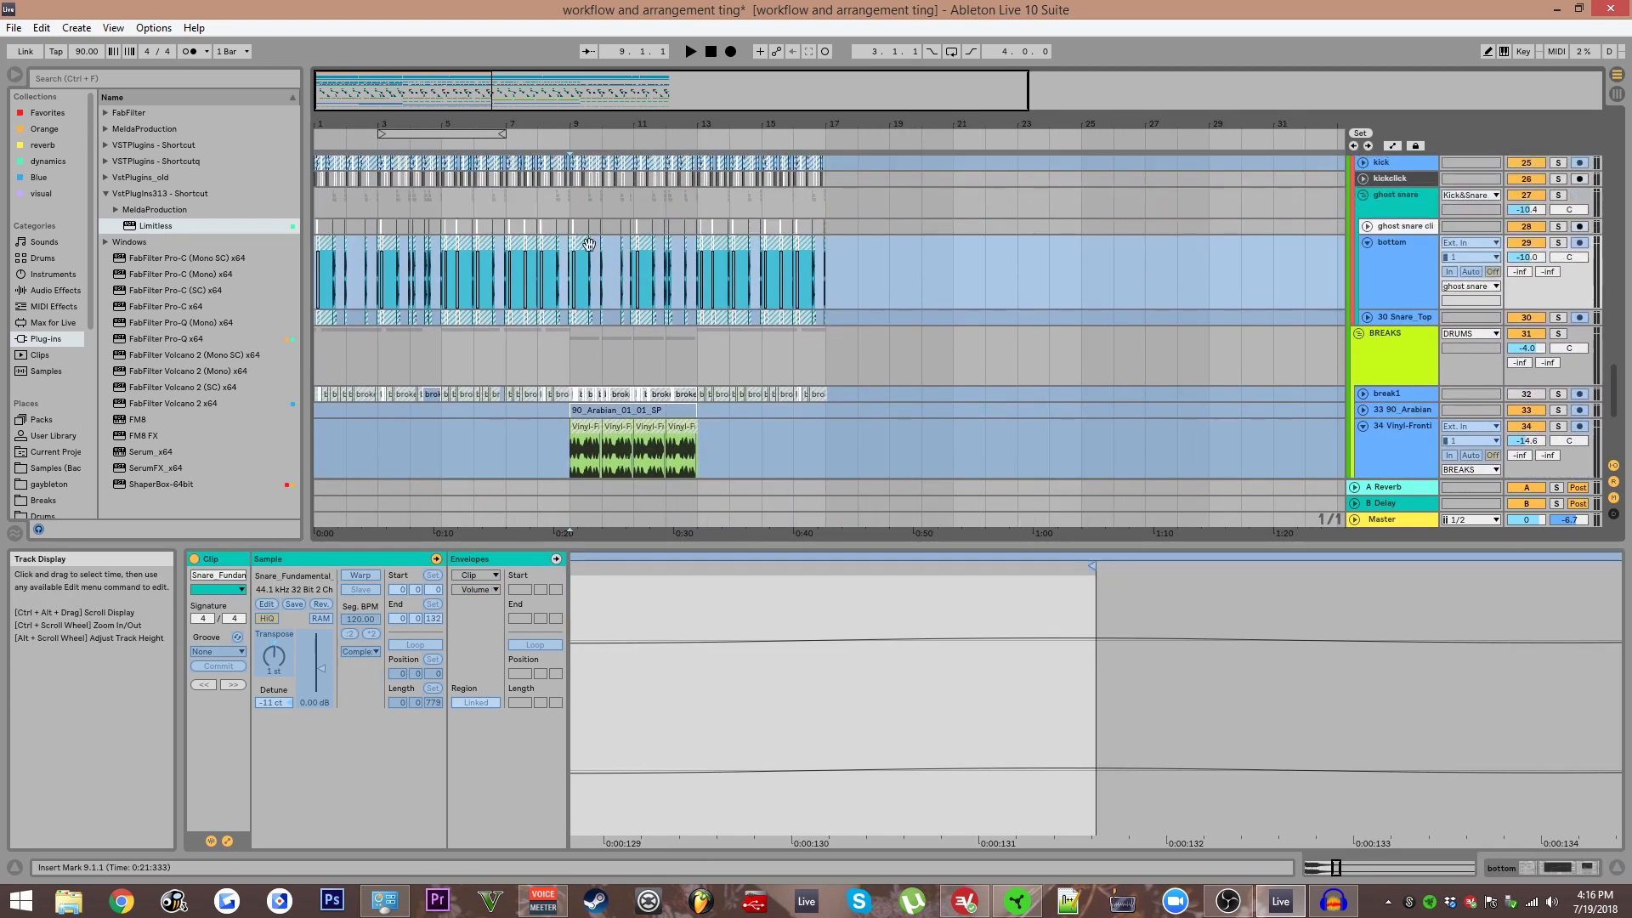
{"action": "left_click", "coordinate": [600, 227]}
{"action": "left_click", "coordinate": [601, 263]}
{"action": "scroll", "coordinate": [603, 265], "scroll_direction": "down", "scroll_amount": 2}
{"action": "scroll", "coordinate": [600, 297], "scroll_direction": "up", "scroll_amount": 3}
{"action": "left_click_drag", "start_coordinate": [596, 309], "coordinate": [873, 403]}
{"action": "left_click_drag", "start_coordinate": [841, 306], "coordinate": [746, 335]}
{"action": "scroll", "coordinate": [841, 323], "scroll_direction": "down", "scroll_amount": 2}
{"action": "left_click", "coordinate": [702, 348]}
{"action": "left_click", "coordinate": [711, 364]}
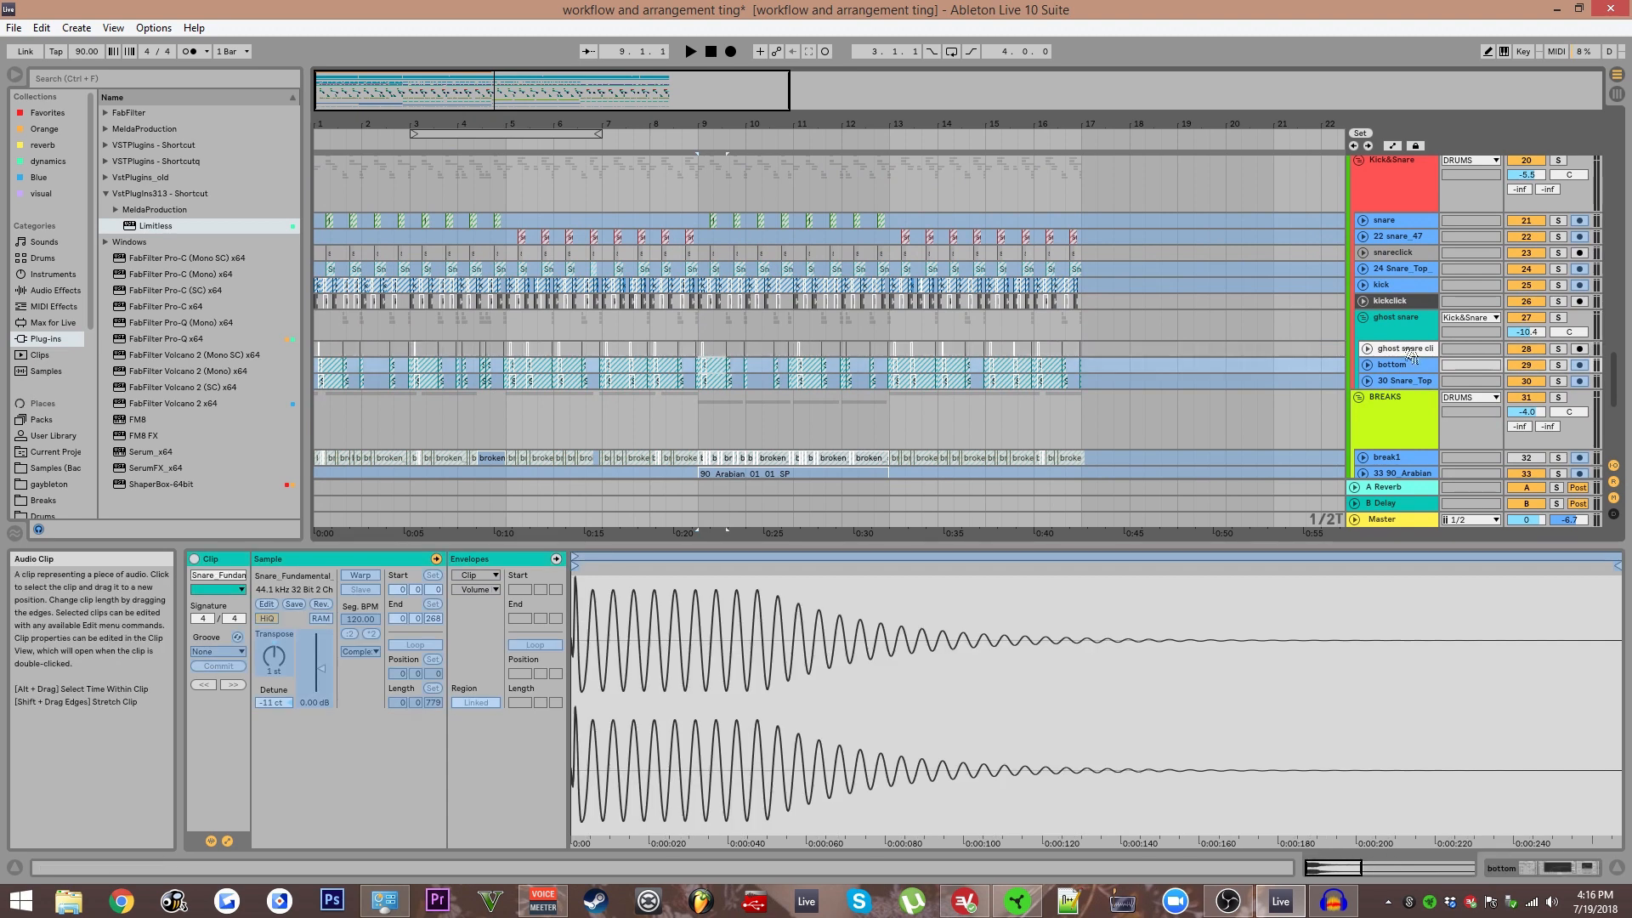
Unfreeze the bottom and 30 Snare_Top tracks in the ghost snare group and unfold both.
{"action": "left_click", "coordinate": [1404, 368]}
{"action": "right_click", "coordinate": [1400, 378]}
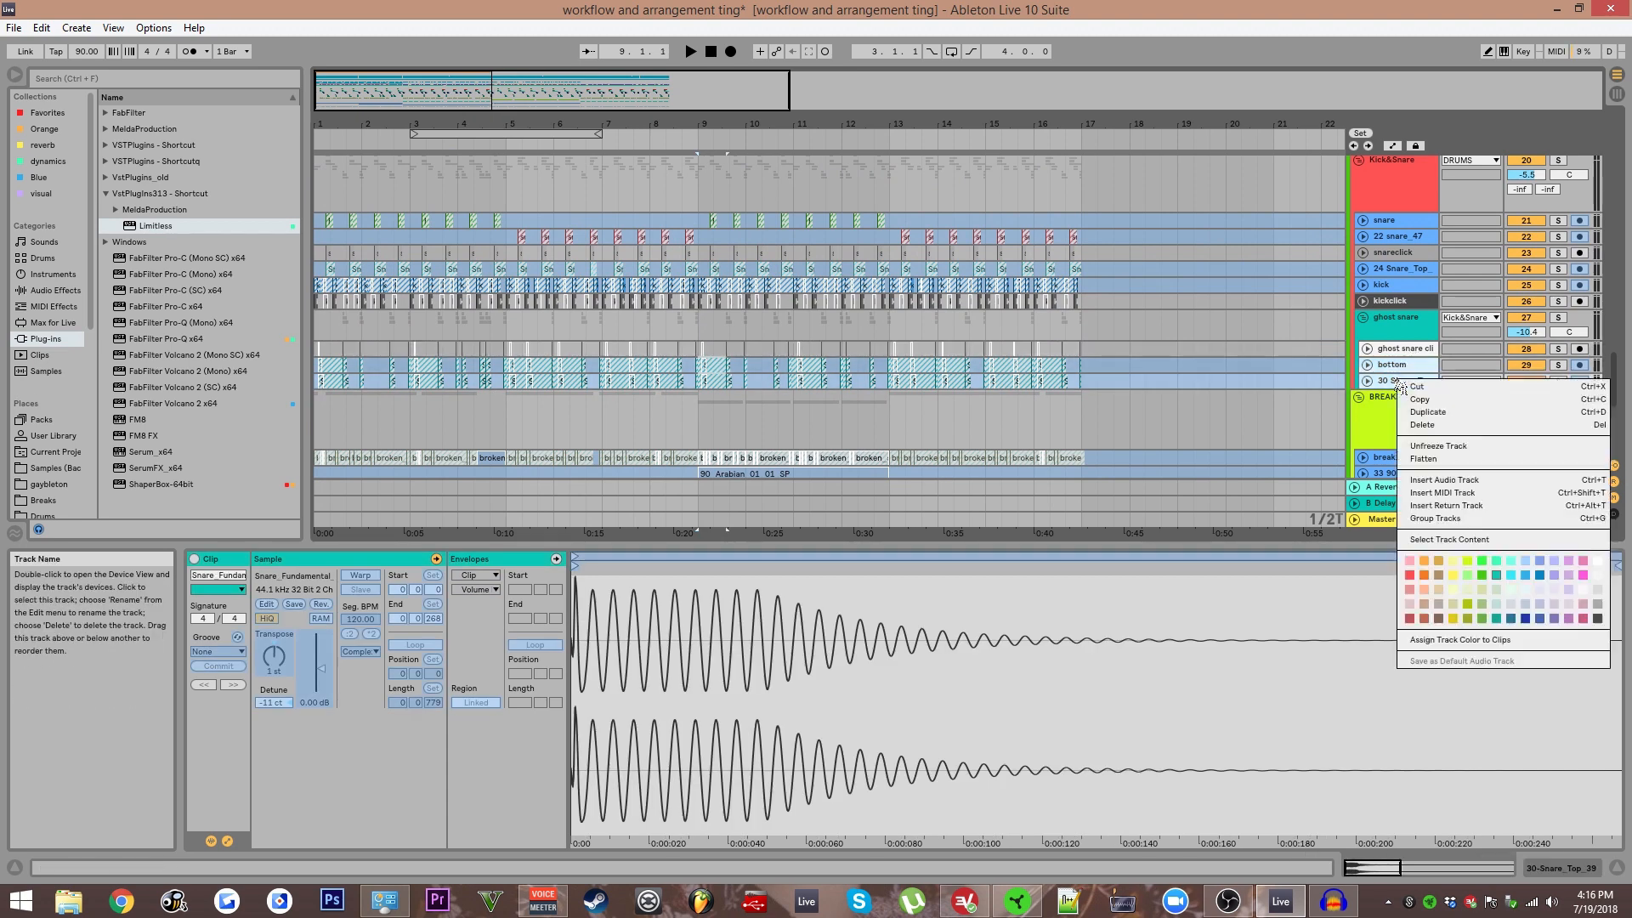
{"action": "left_click", "coordinate": [1447, 448]}
{"action": "key", "text": "u"}
{"action": "scroll", "coordinate": [698, 374], "scroll_direction": "up", "scroll_amount": 2}
{"action": "left_click_drag", "start_coordinate": [699, 381], "coordinate": [1359, 252]}
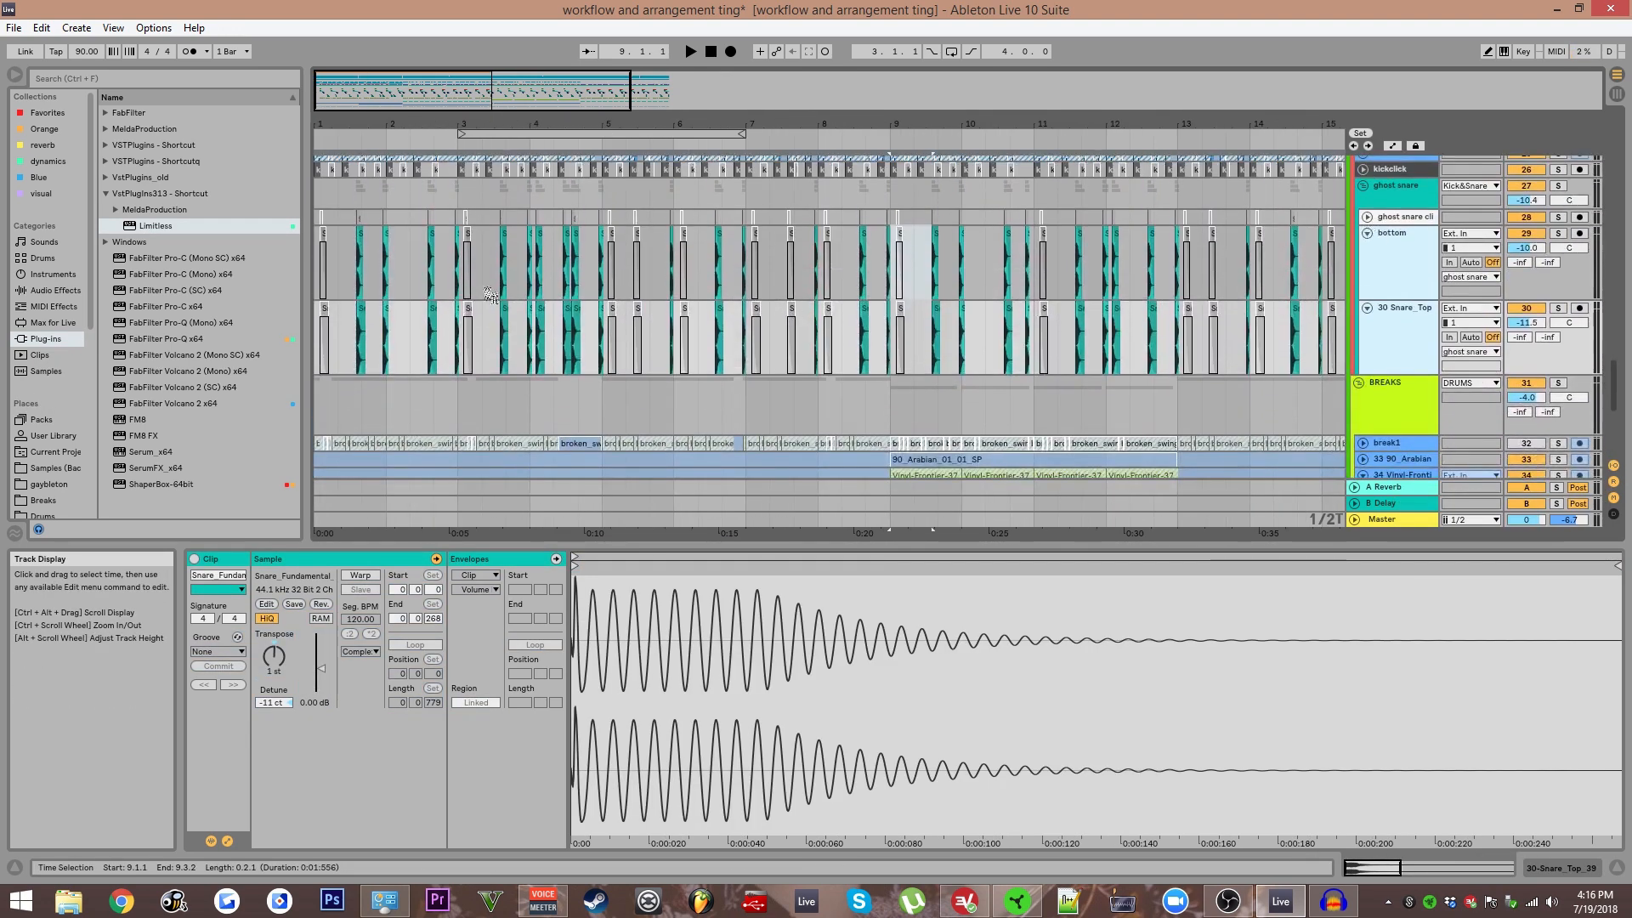
Play the arrangement from 5.1.1 to hear the ghost snares, stopping around bar 7.
{"action": "left_click", "coordinate": [323, 285]}
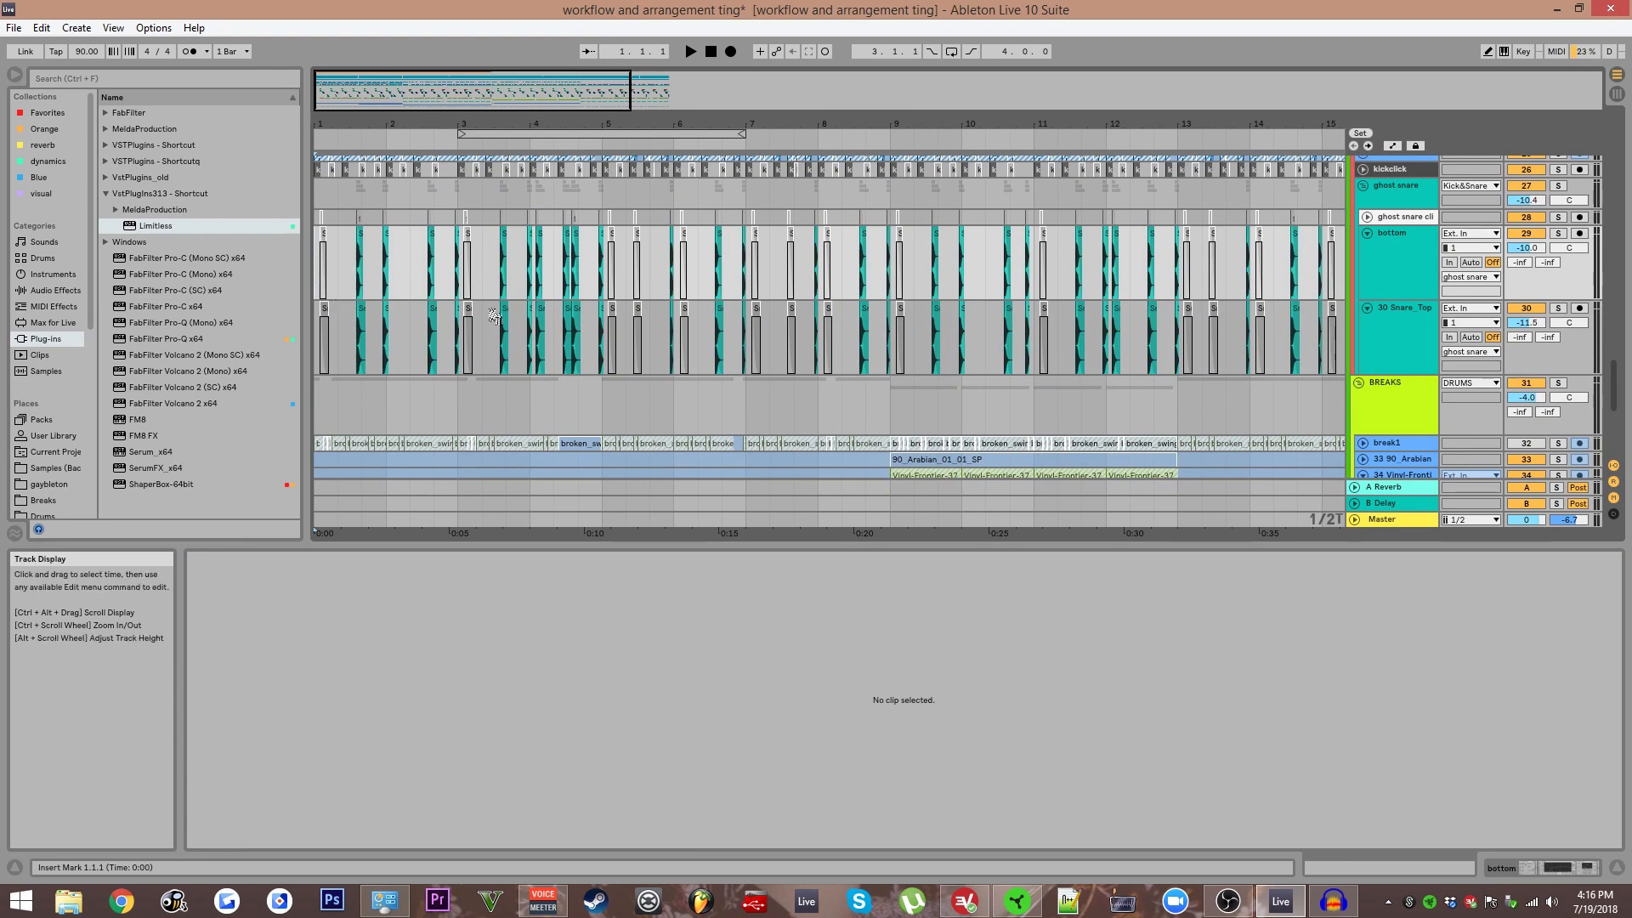
{"action": "scroll", "coordinate": [510, 311], "scroll_direction": "down", "scroll_amount": 2}
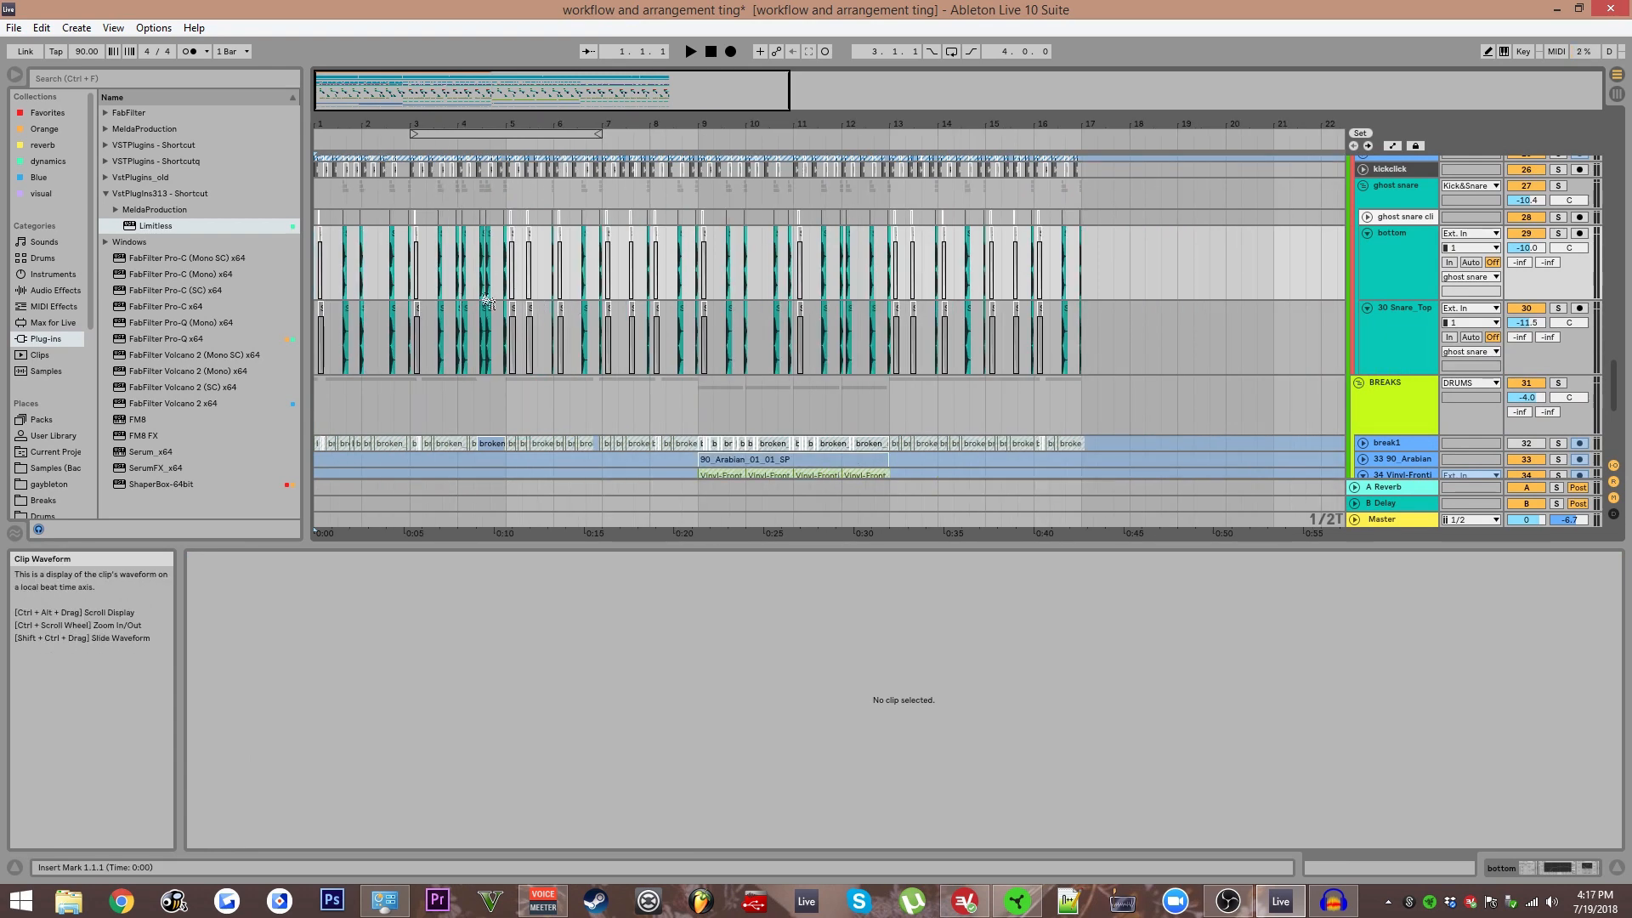
{"action": "left_click", "coordinate": [512, 291]}
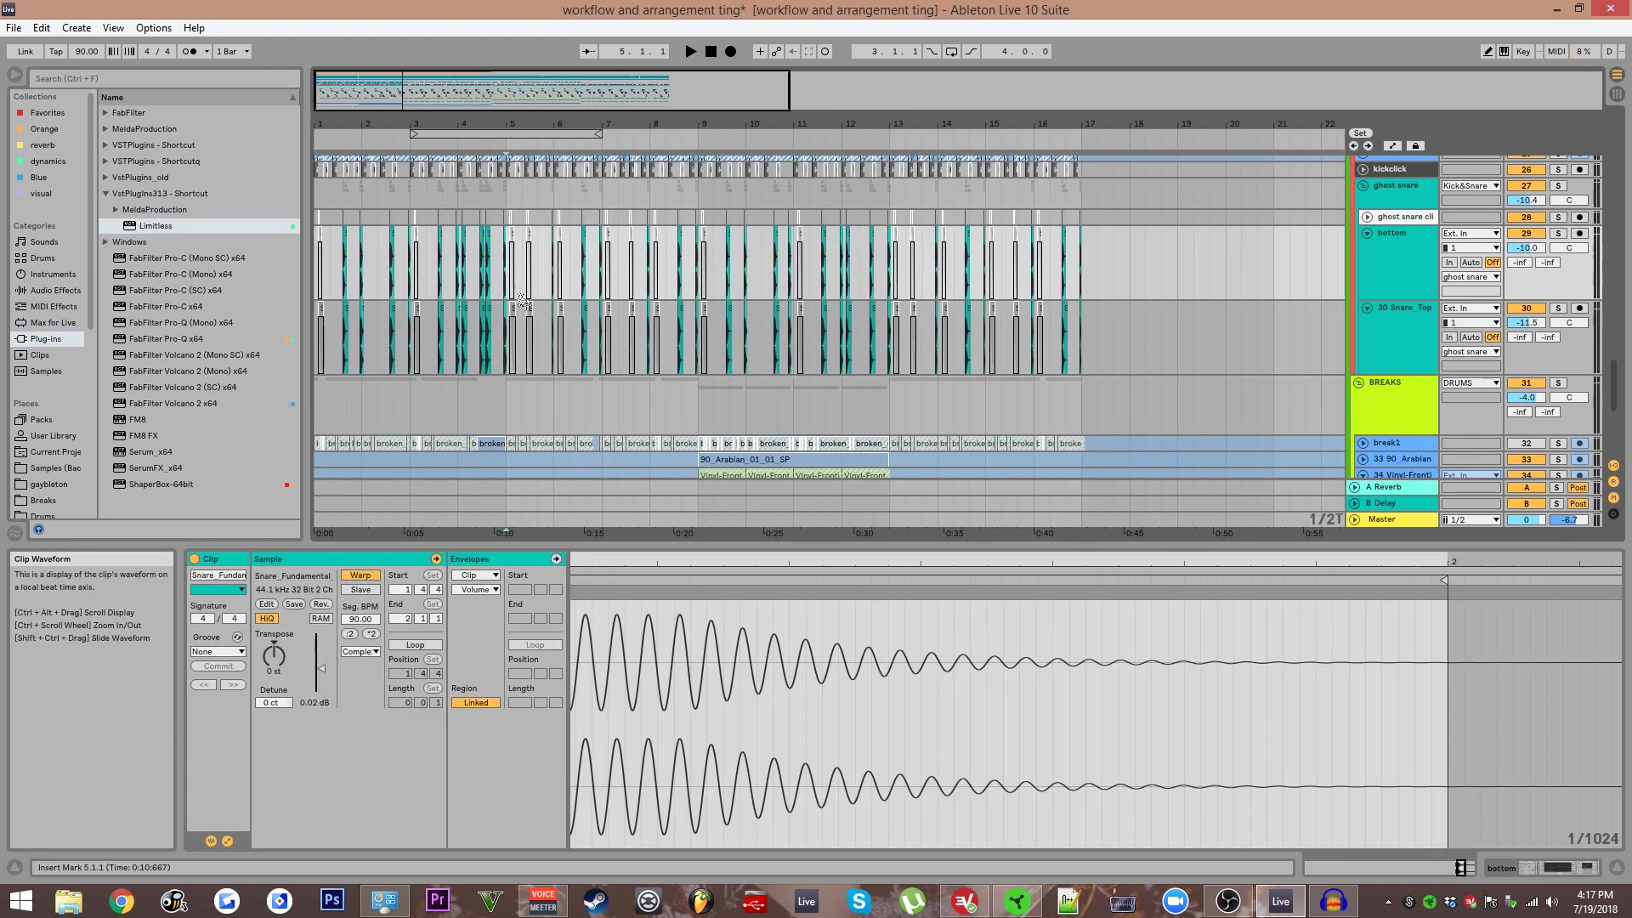
{"action": "key", "text": "space"}
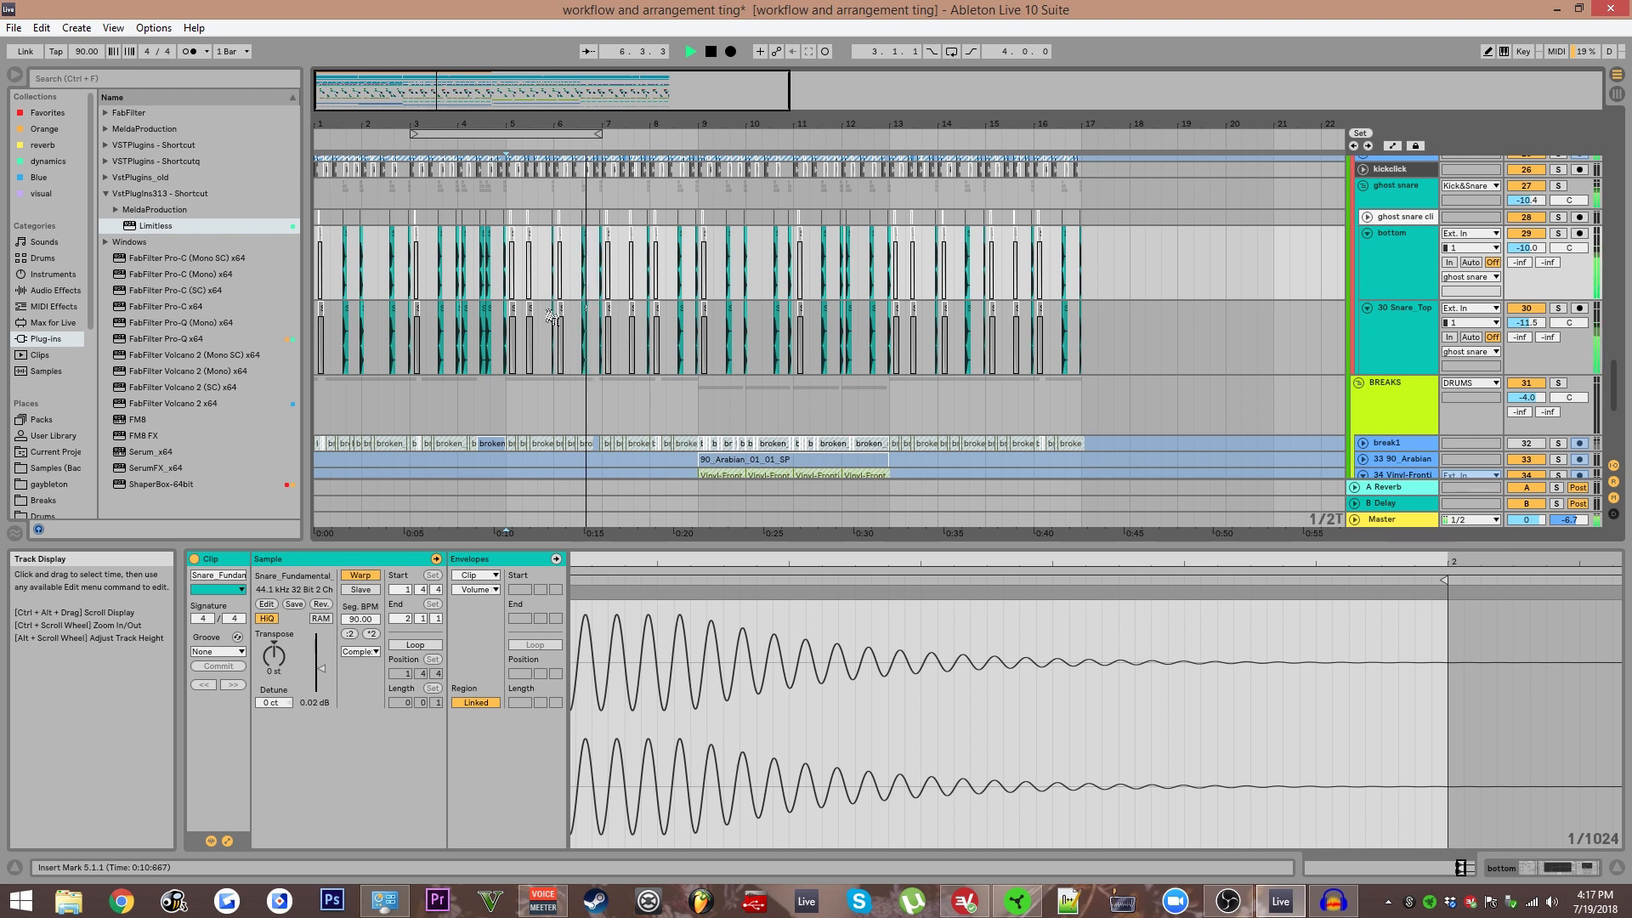
{"action": "key", "text": "space"}
Play the arrangement from 1.1.1 to hear the ghost snares in the opening bars.
{"action": "scroll", "coordinate": [321, 295], "scroll_direction": "up", "scroll_amount": 4}
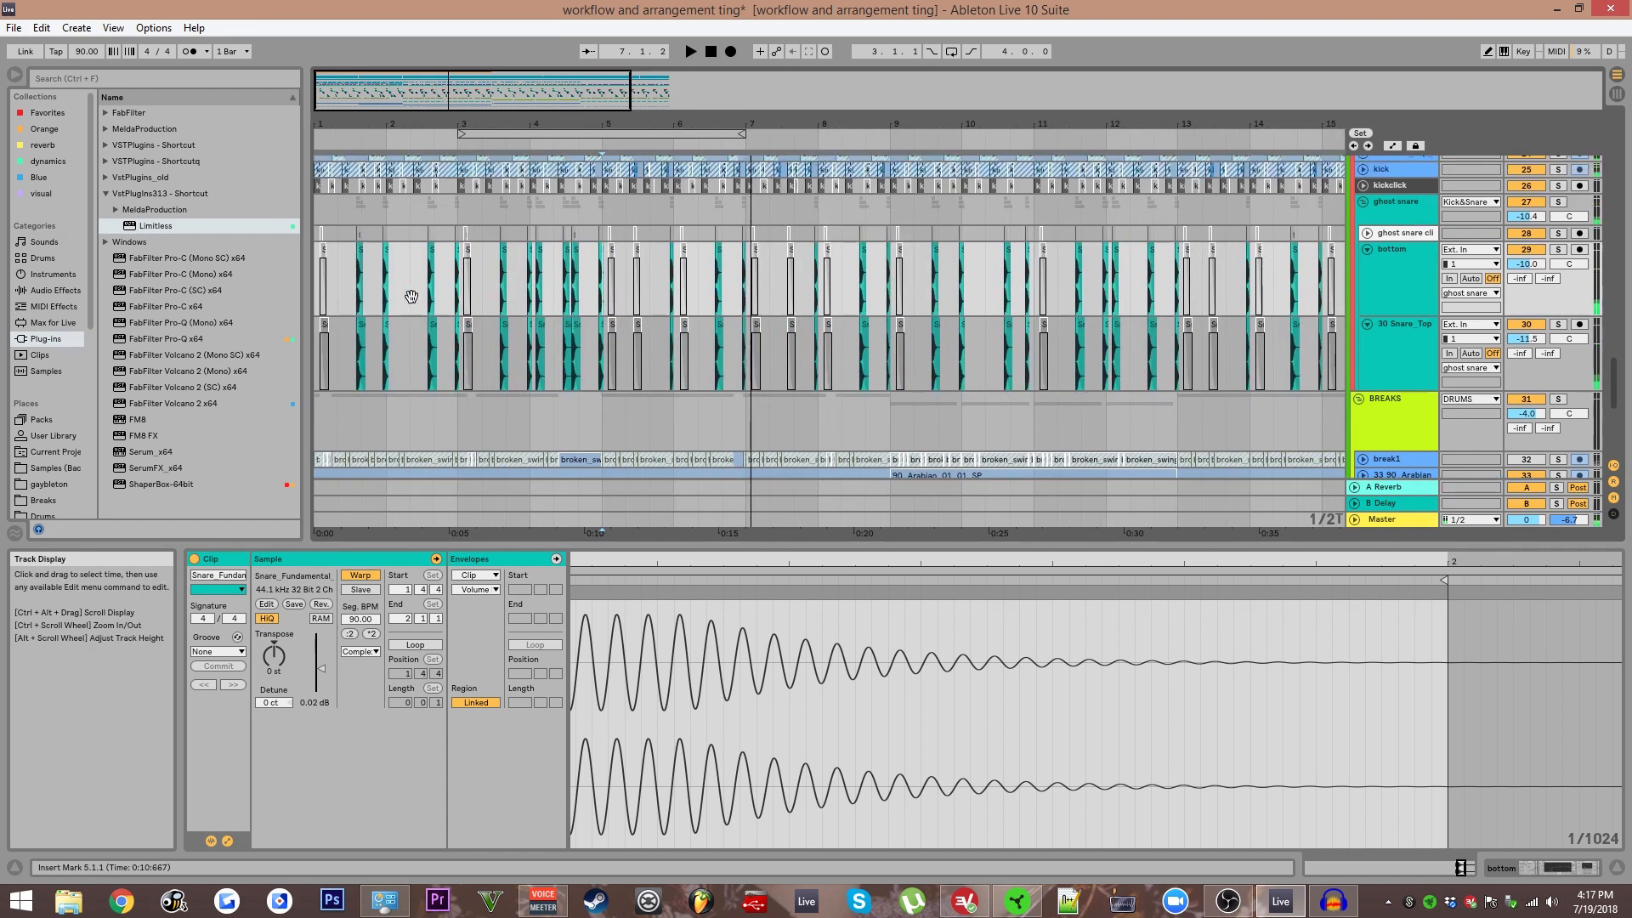
{"action": "left_click", "coordinate": [321, 296]}
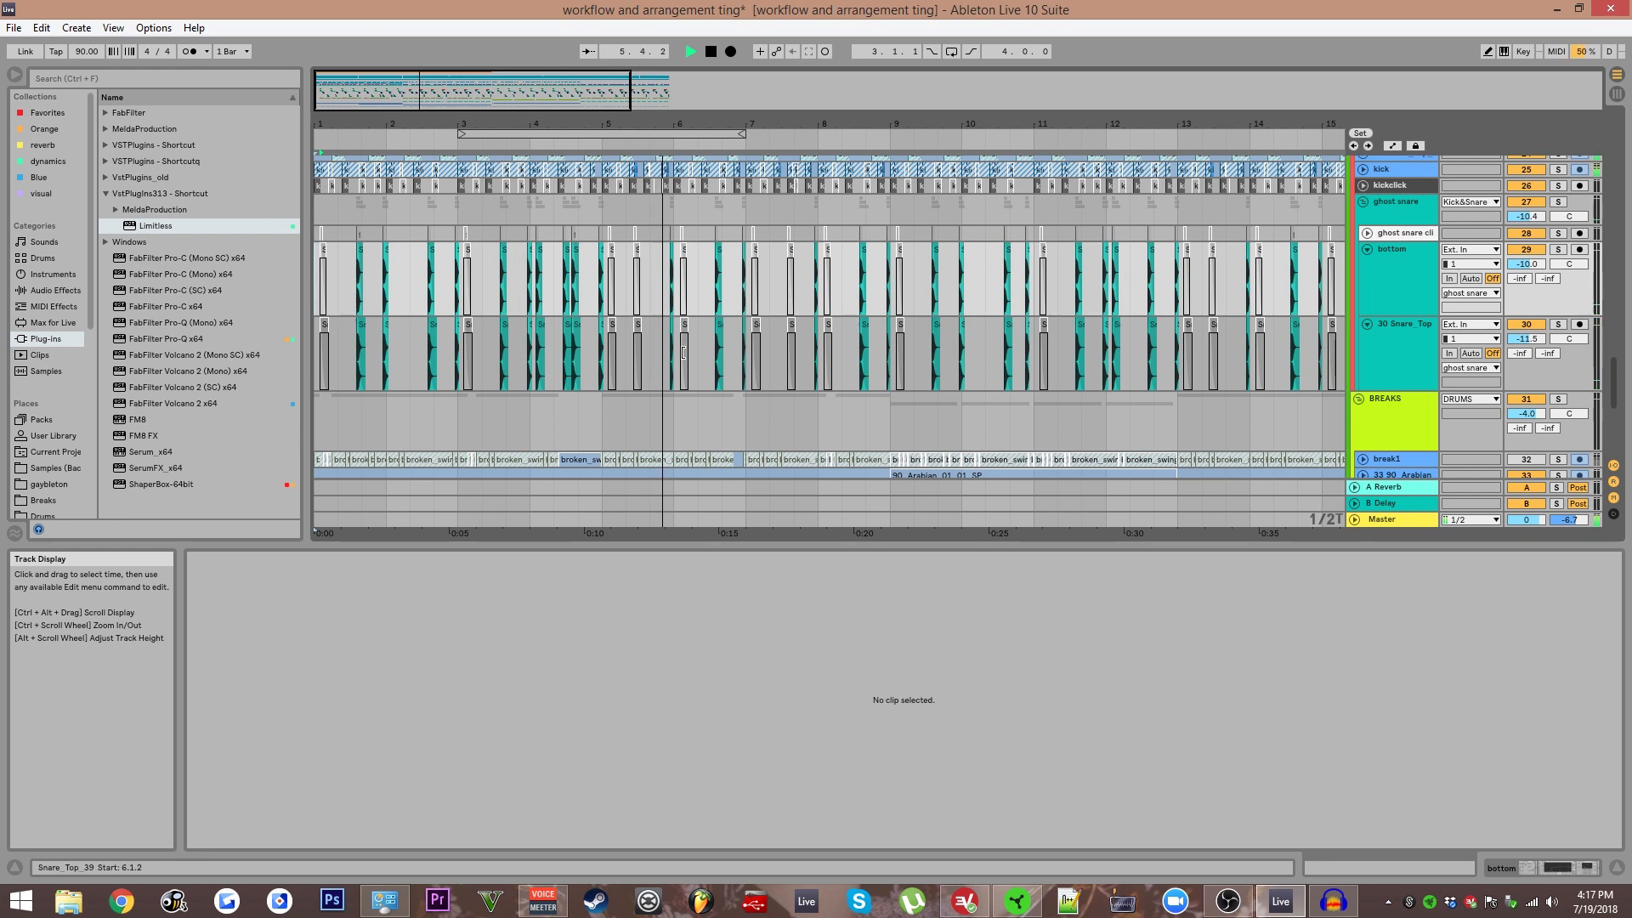
{"action": "scroll", "coordinate": [678, 263], "scroll_direction": "down", "scroll_amount": 3}
{"action": "key", "text": "space"}
Select the HATS1 cymbal clips from bar 5 to bar 9 and unfold the HATS1 track.
{"action": "scroll", "coordinate": [678, 263], "scroll_direction": "down", "scroll_amount": 5}
{"action": "left_click_drag", "start_coordinate": [622, 363], "coordinate": [893, 367]}
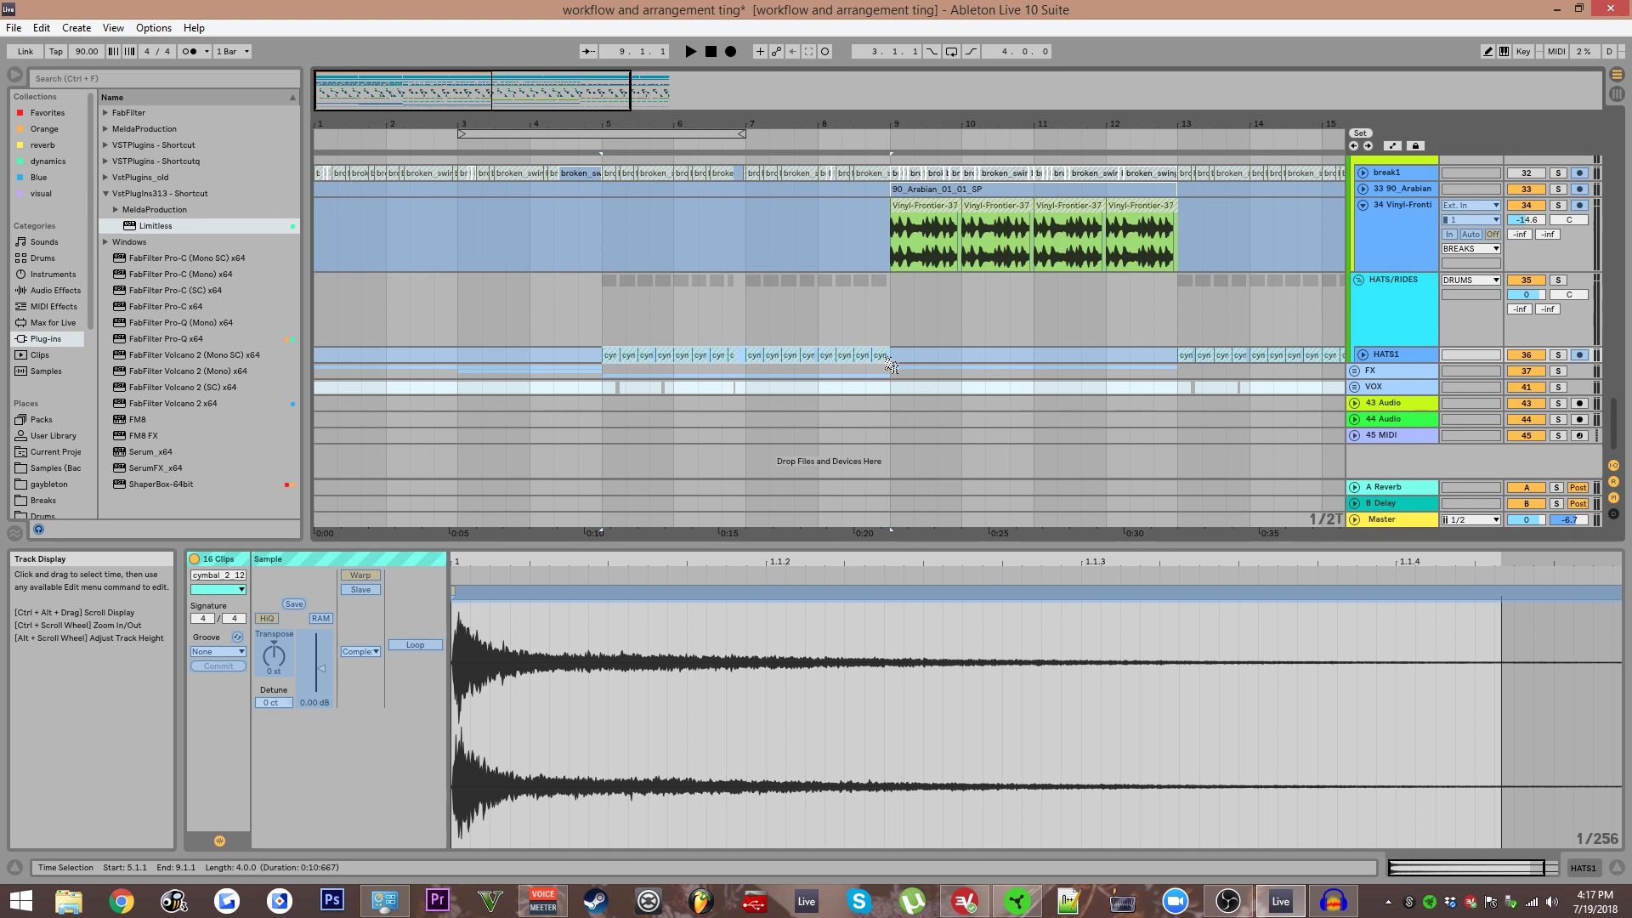
{"action": "scroll", "coordinate": [610, 357], "scroll_direction": "up", "scroll_amount": 2, "text": "alt"}
{"action": "scroll", "coordinate": [611, 357], "scroll_direction": "up", "scroll_amount": 5, "text": "ctrl"}
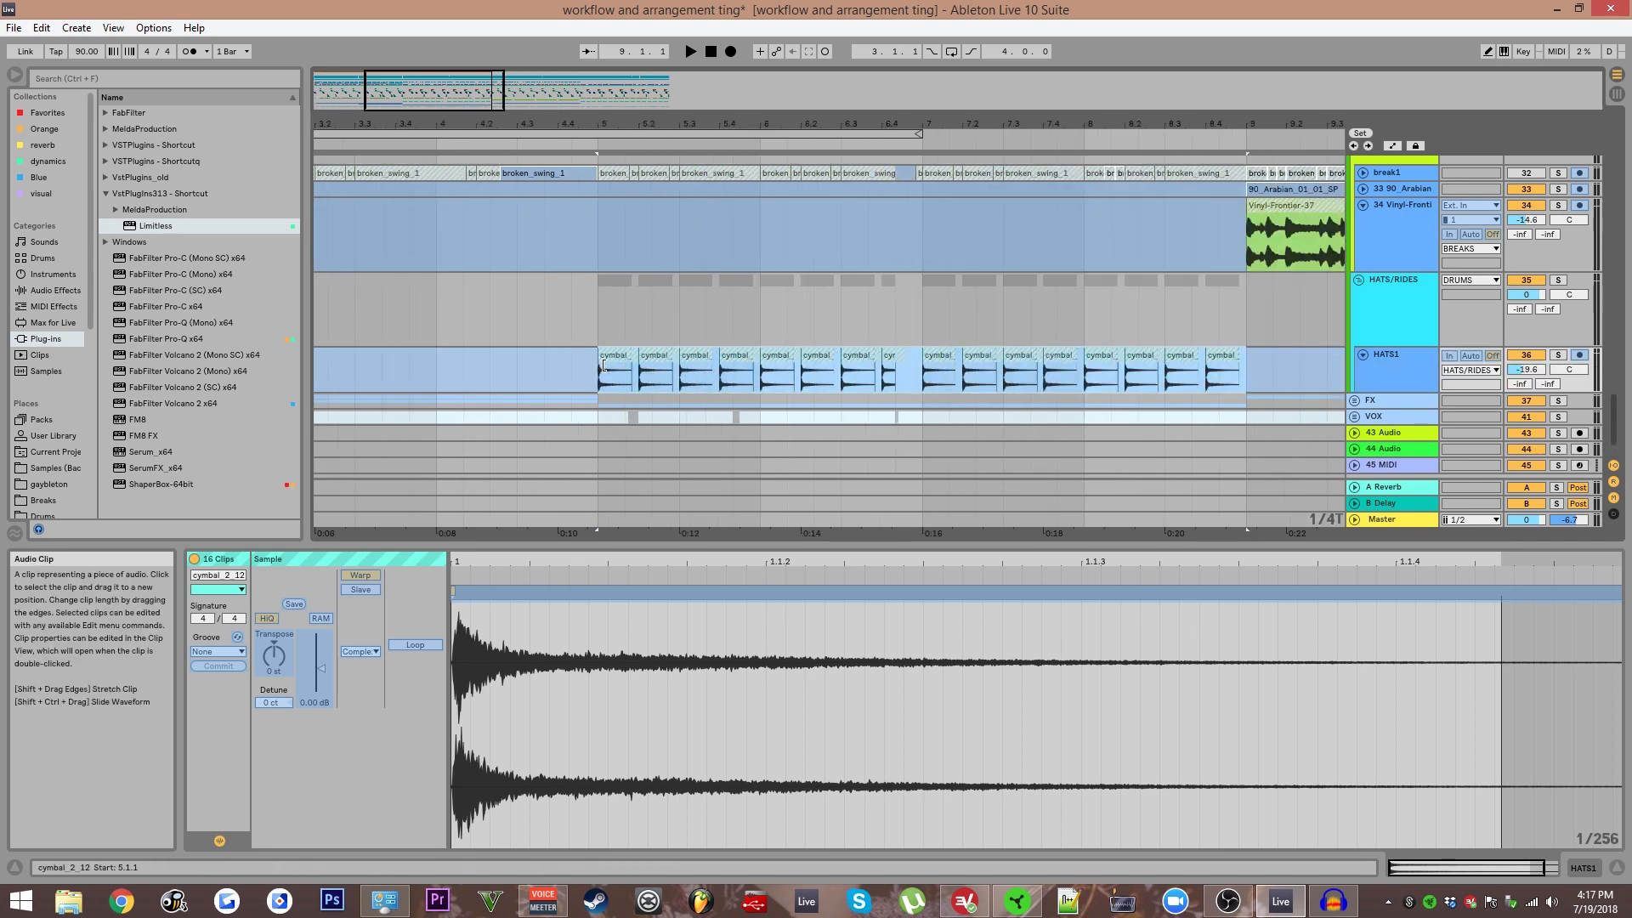
Inspect the first cymbal_2_12 clip on HATS1 and play the arrangement from bar 5.
{"action": "left_click", "coordinate": [610, 357]}
{"action": "scroll", "coordinate": [599, 359], "scroll_direction": "up", "scroll_amount": 3, "text": "ctrl"}
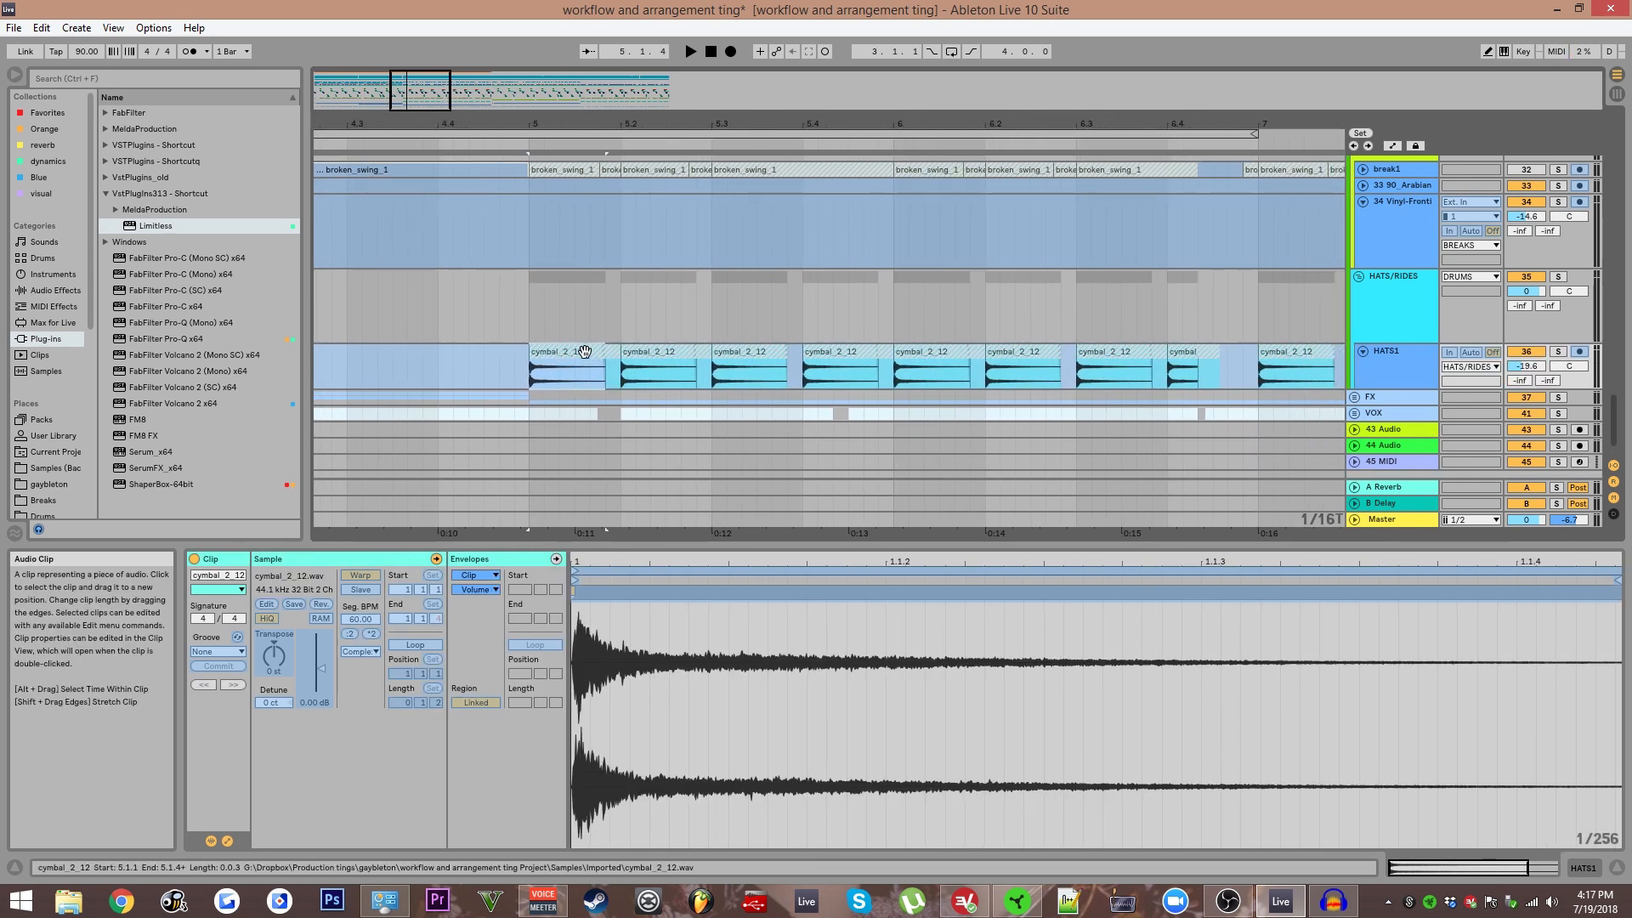
{"action": "scroll", "coordinate": [577, 370], "scroll_direction": "down", "scroll_amount": 2, "text": "ctrl"}
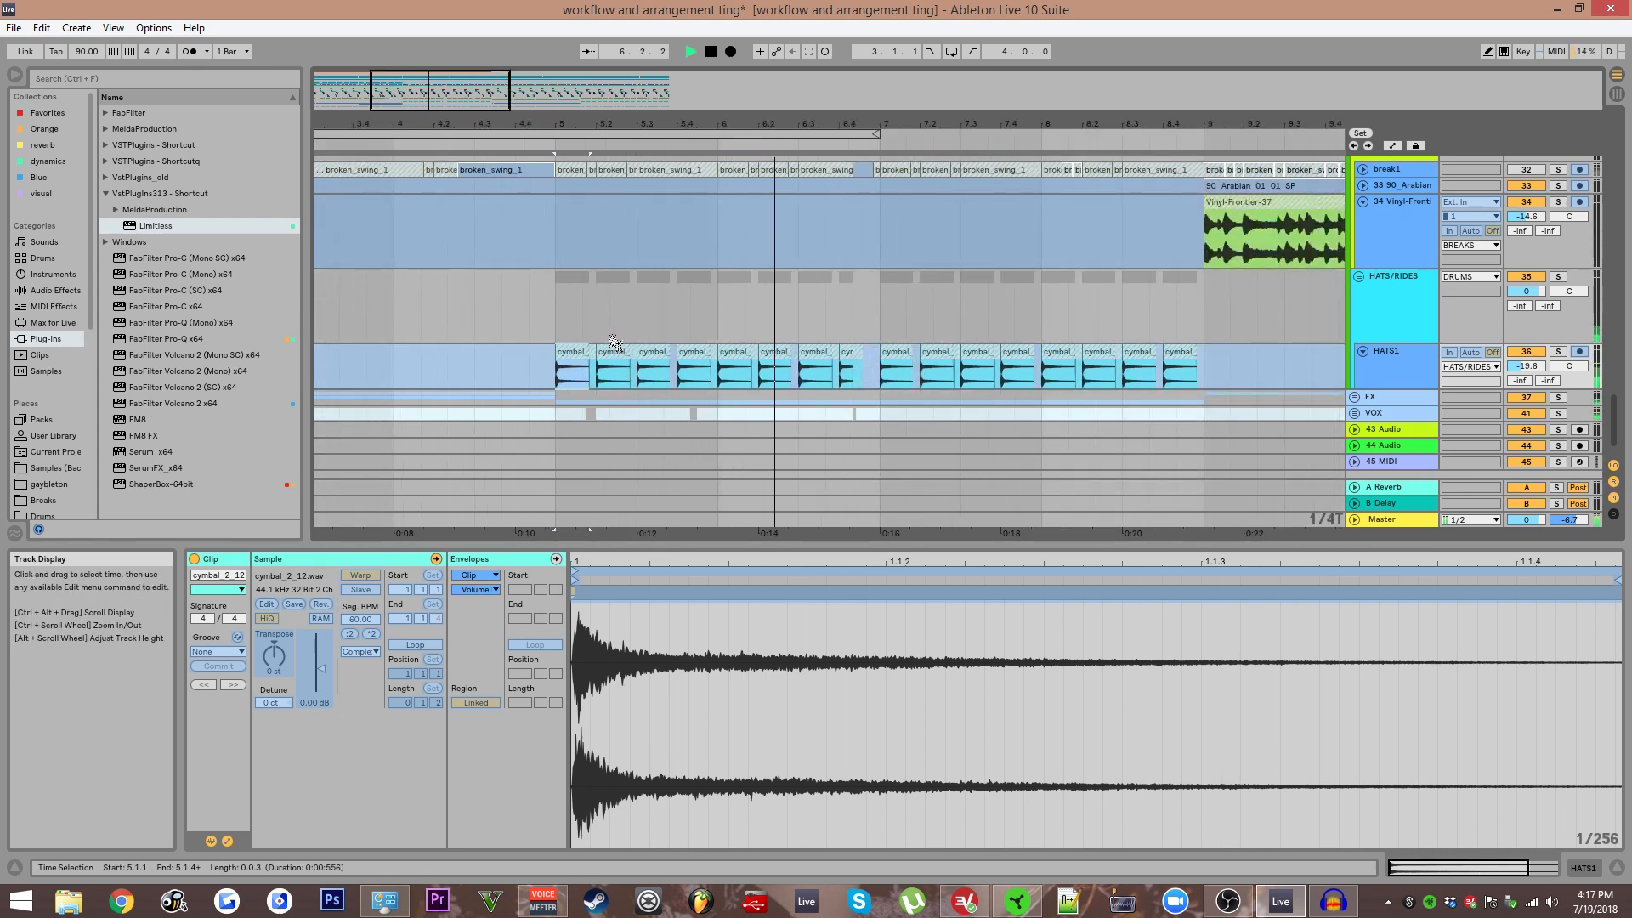
{"action": "scroll", "coordinate": [617, 332], "scroll_direction": "down", "scroll_amount": 3, "text": "ctrl"}
{"action": "key", "text": "space"}
Play the arrangement from 4.1.1 through to bar 9, following the kick and snare layers.
{"action": "scroll", "coordinate": [536, 319], "scroll_direction": "up", "scroll_amount": 6}
{"action": "scroll", "coordinate": [544, 336], "scroll_direction": "up", "scroll_amount": 2, "text": "ctrl"}
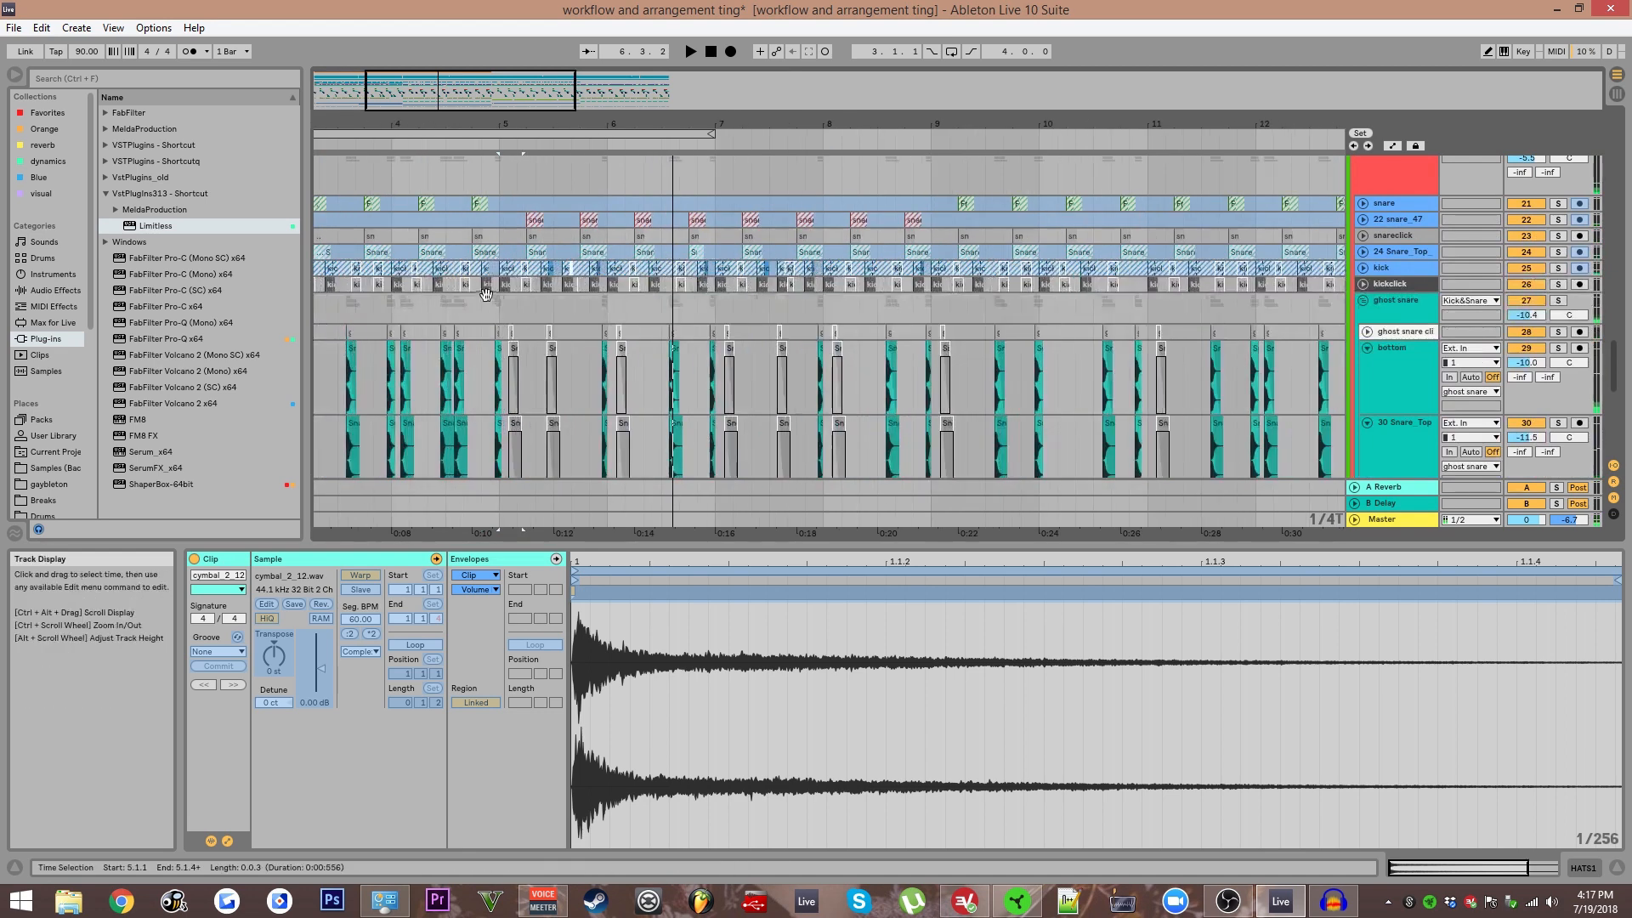
{"action": "scroll", "coordinate": [549, 339], "scroll_direction": "up", "scroll_amount": 2}
{"action": "left_click", "coordinate": [574, 344]}
{"action": "key", "text": "space"}
{"action": "scroll", "coordinate": [464, 346], "scroll_direction": "down", "scroll_amount": 4, "text": "ctrl"}
{"action": "key", "text": "space"}
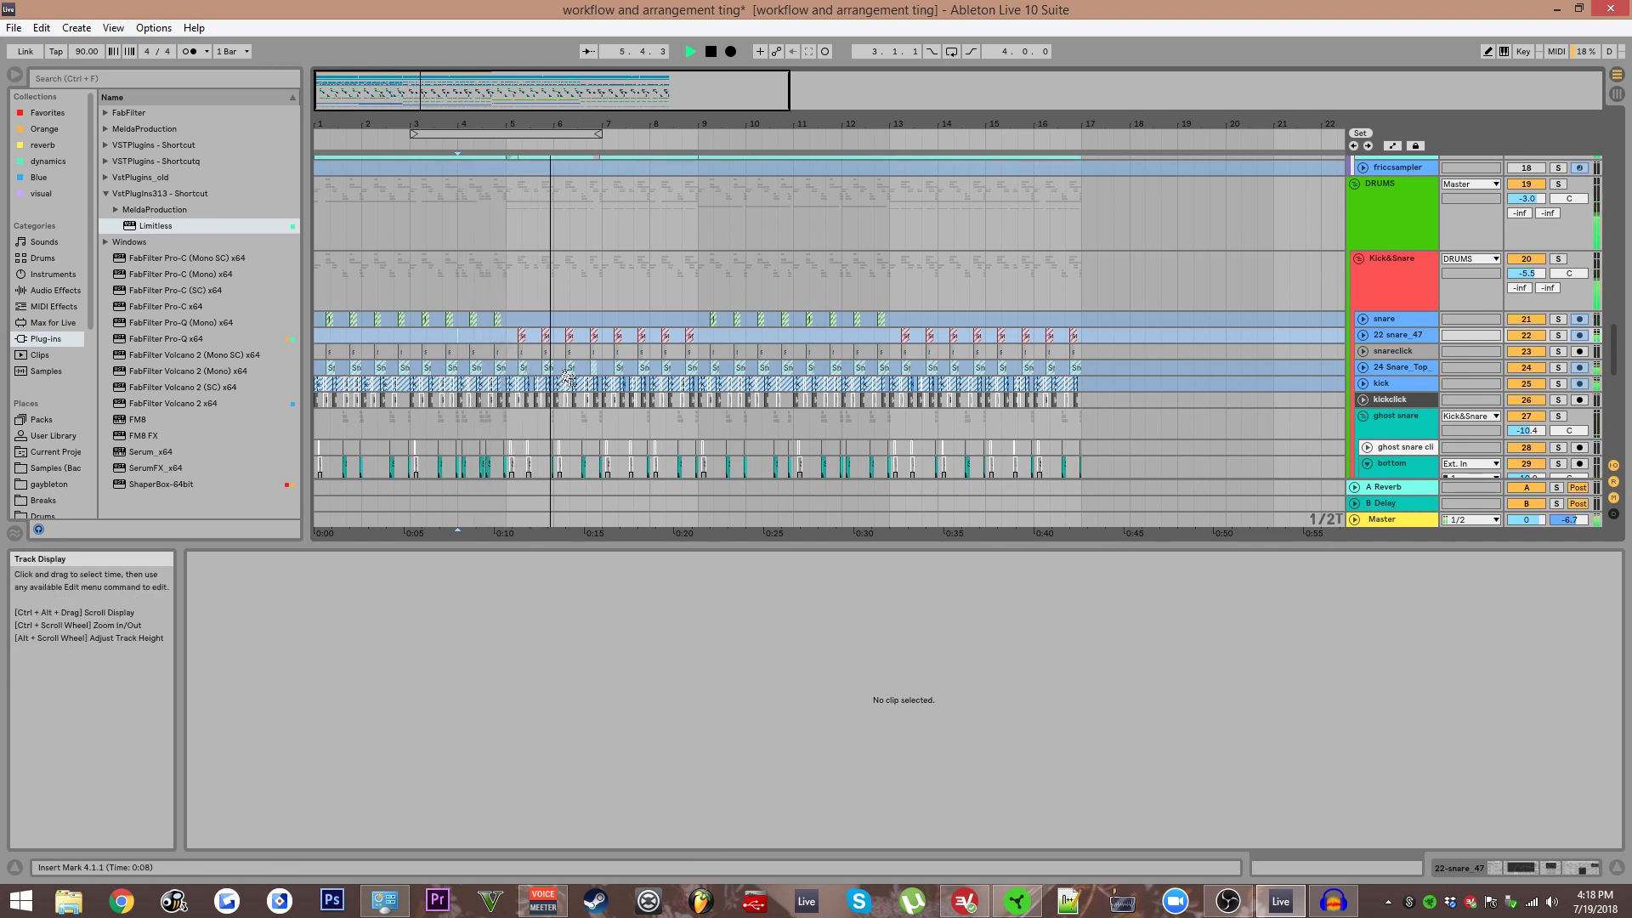
{"action": "scroll", "coordinate": [607, 399], "scroll_direction": "up", "scroll_amount": 3}
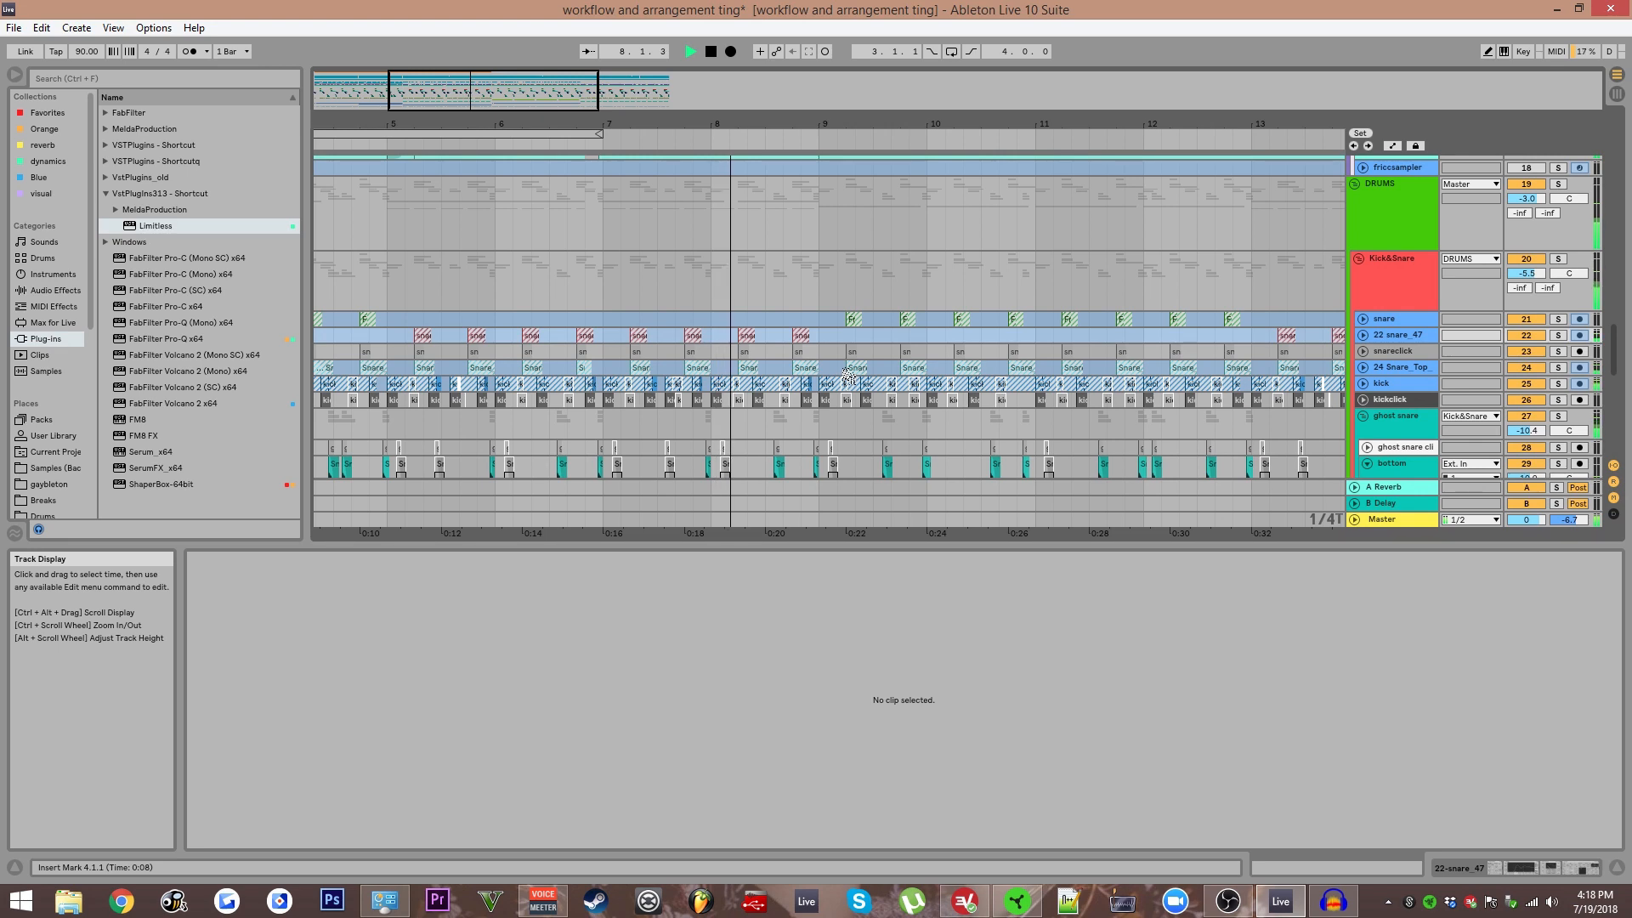
{"action": "scroll", "coordinate": [847, 377], "scroll_direction": "down", "scroll_amount": 2}
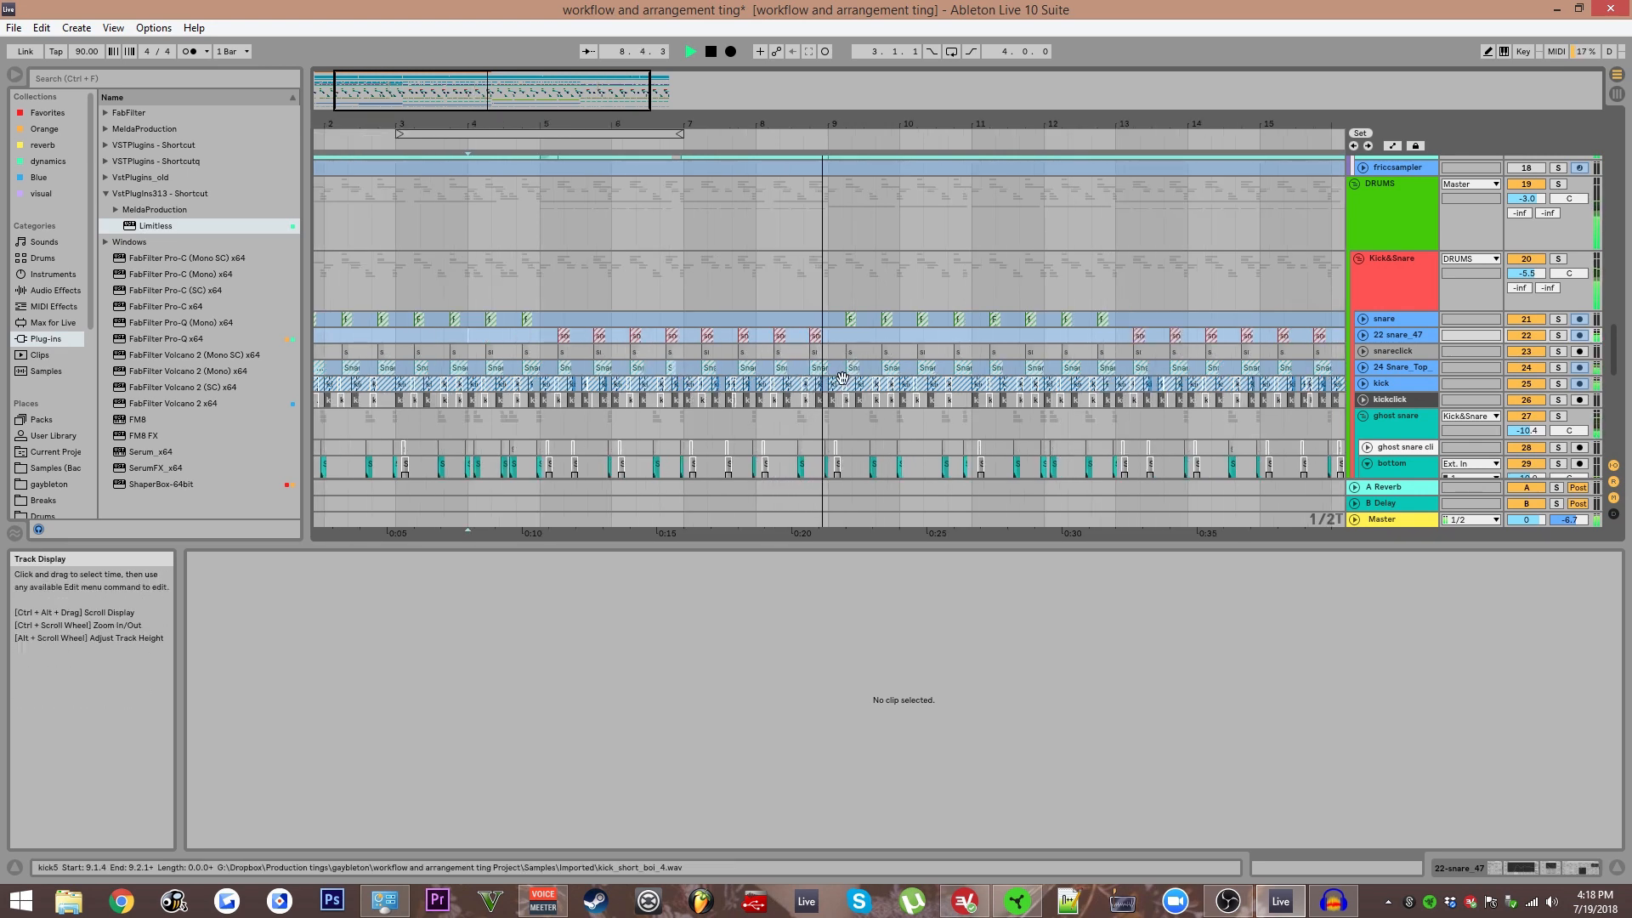
{"action": "key", "text": "space"}
Unfold the VOX group and its Vox1 track, and select the 01_Hook_2 clip from 4.1.1 to 5.1.1.
{"action": "left_click_drag", "start_coordinate": [865, 445], "coordinate": [930, 268]}
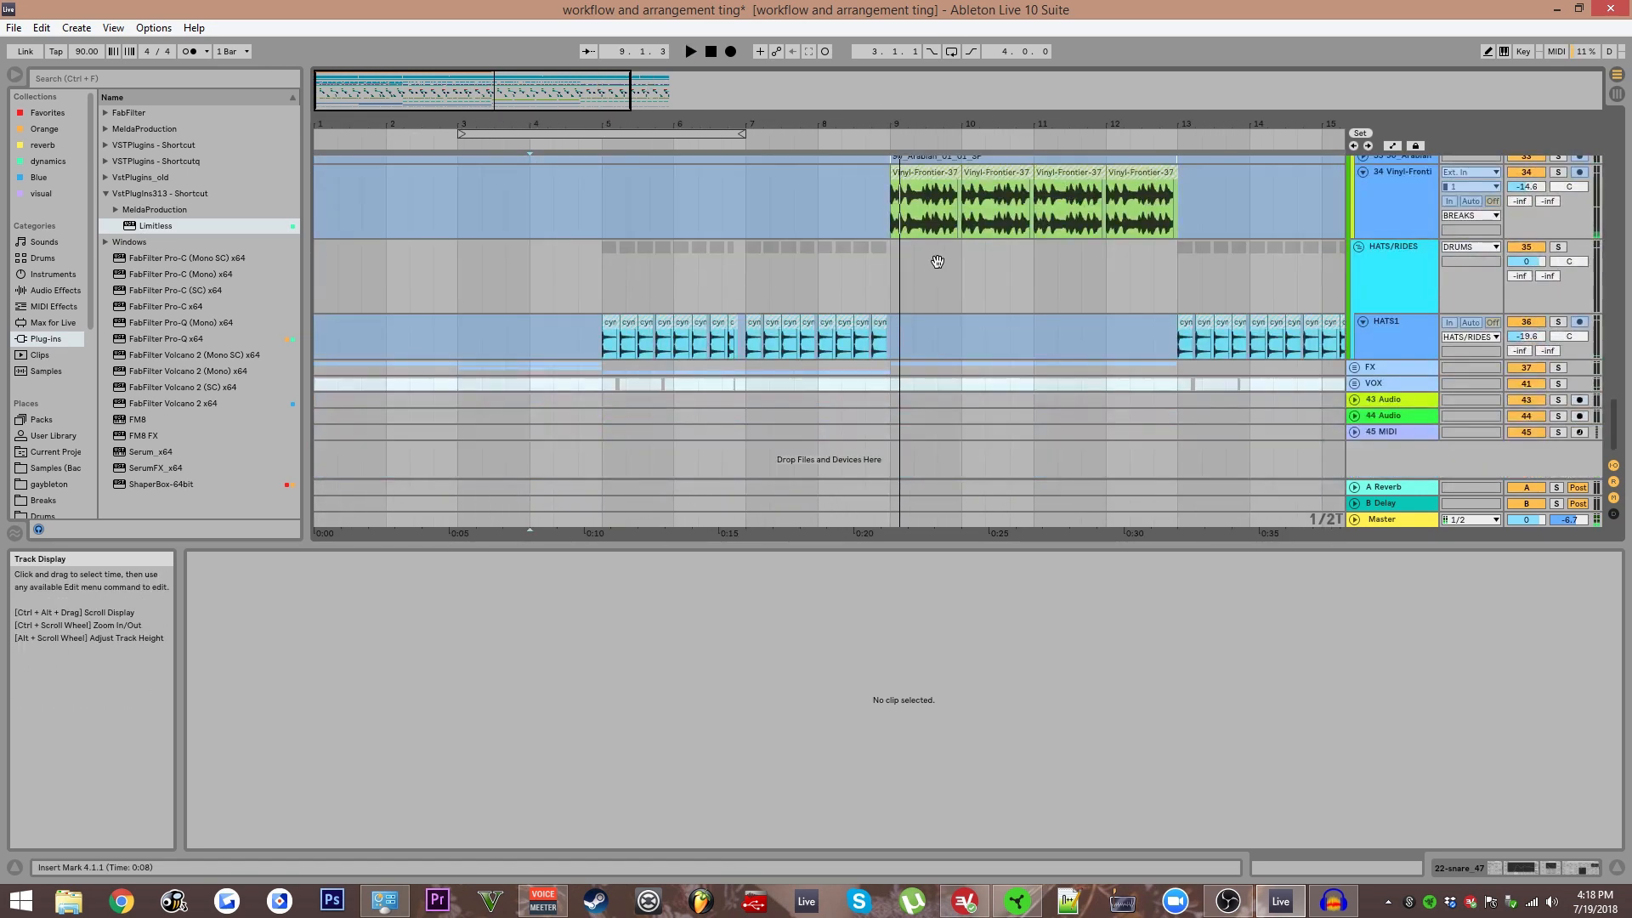
{"action": "double_click", "coordinate": [608, 392]}
{"action": "scroll", "coordinate": [610, 391], "scroll_direction": "down", "scroll_amount": 1}
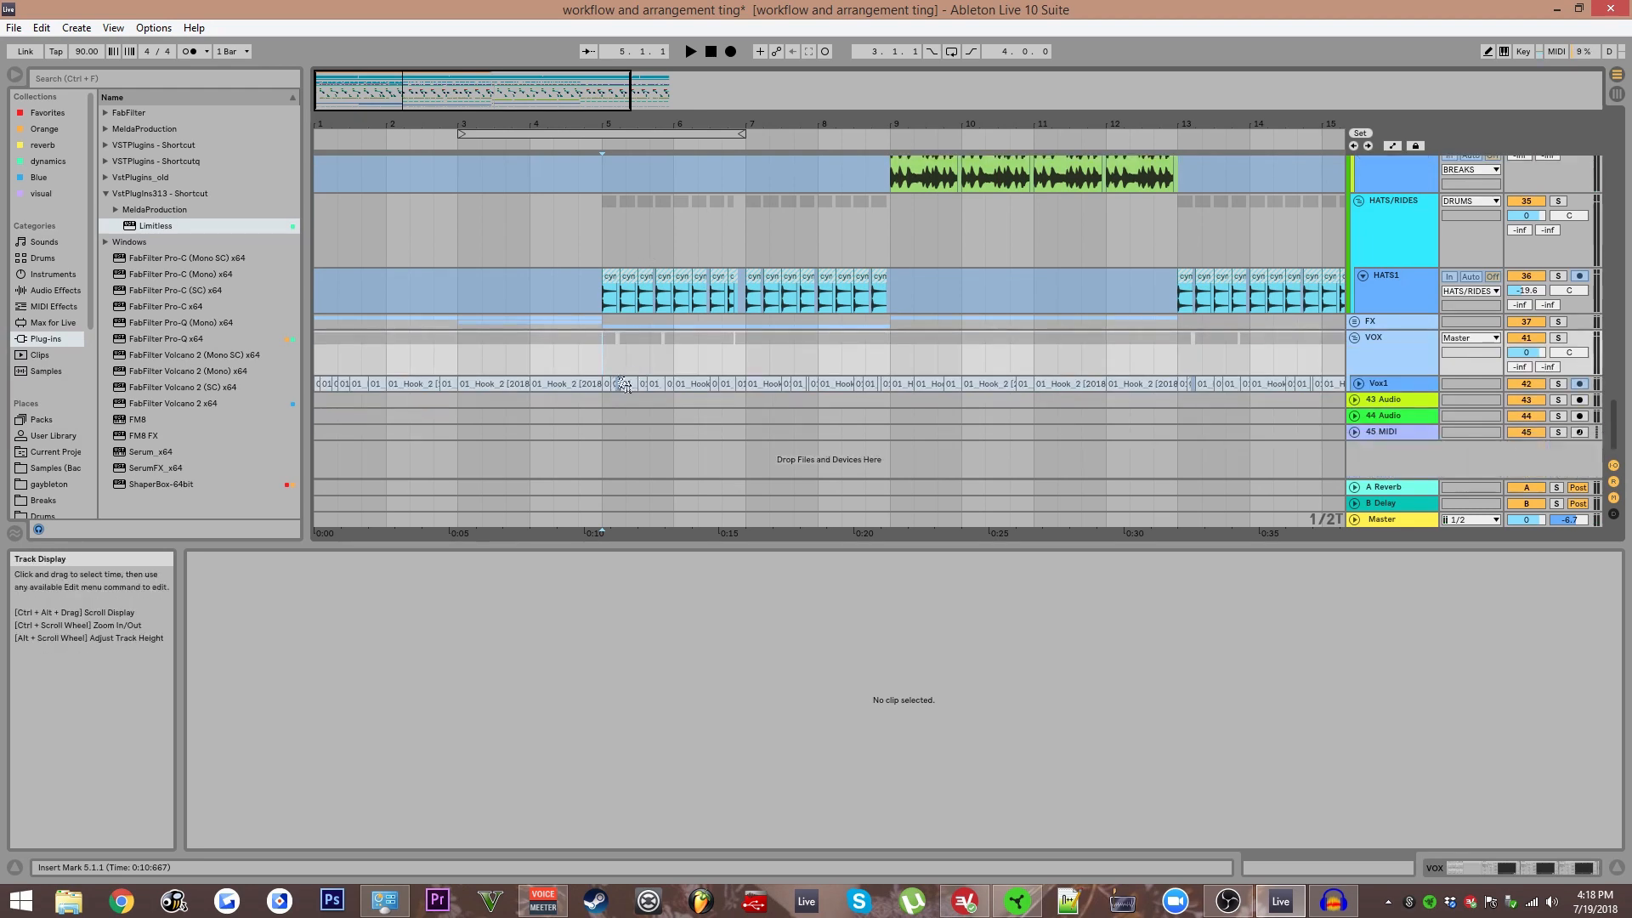
{"action": "left_click", "coordinate": [607, 390]}
{"action": "key", "text": "u"}
{"action": "scroll", "coordinate": [626, 364], "scroll_direction": "down", "scroll_amount": 3}
{"action": "left_click", "coordinate": [571, 326]}
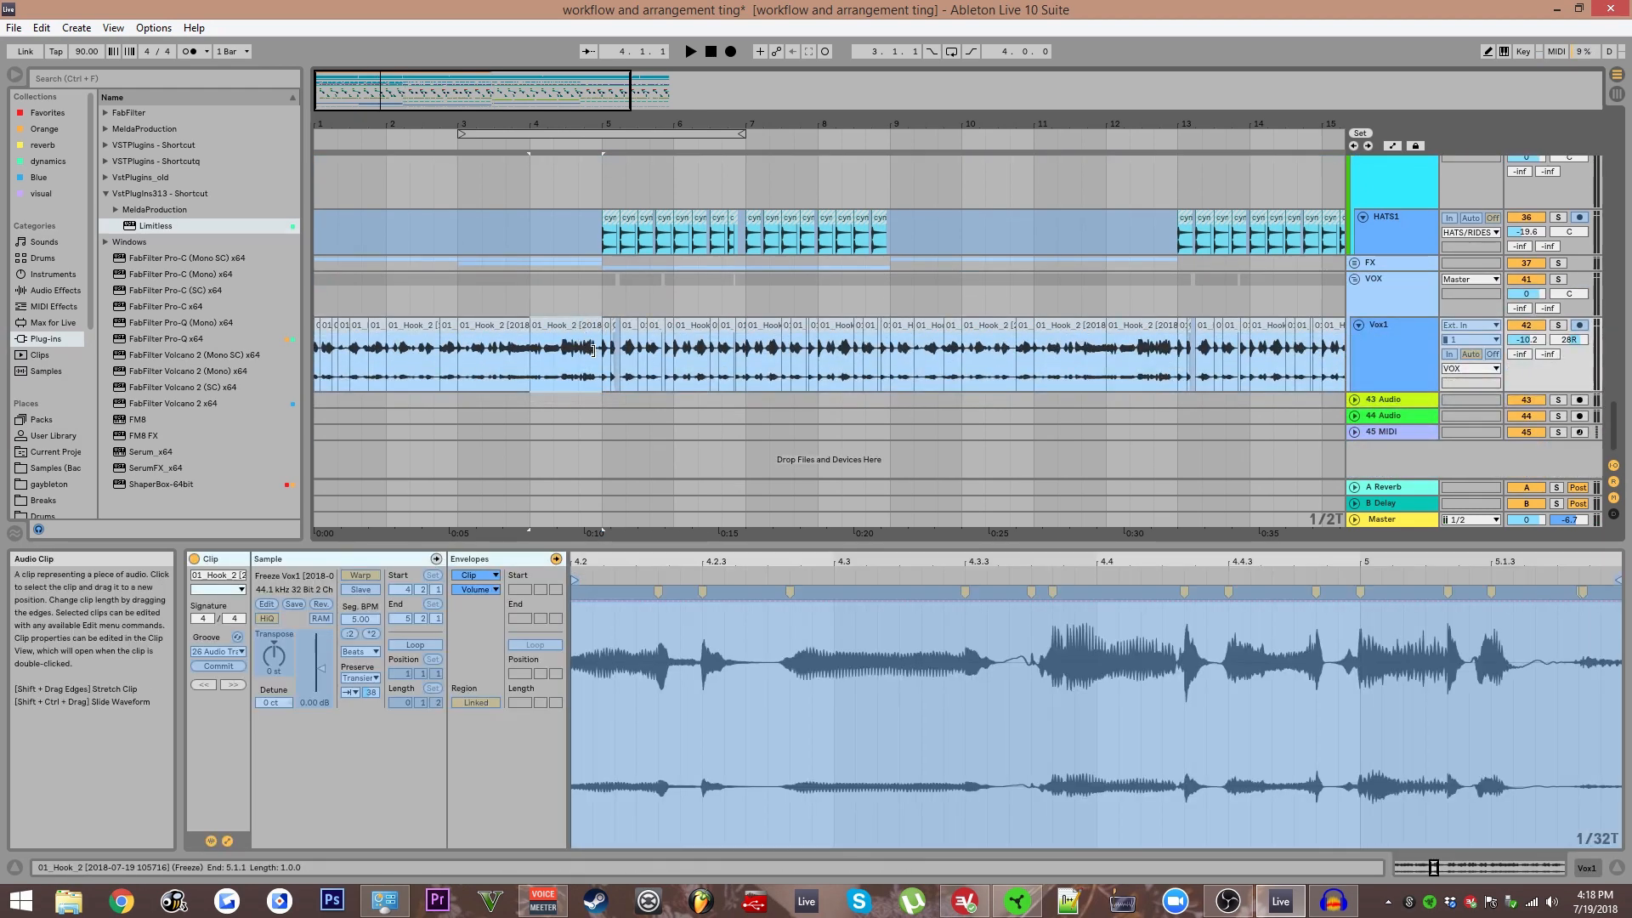
Look over the chopped Vox1 clips around bar 5 and inspect the short clip at 5.1.1.
{"action": "scroll", "coordinate": [595, 340], "scroll_direction": "up", "scroll_amount": 3}
{"action": "scroll", "coordinate": [70, 510], "scroll_direction": "down", "scroll_amount": 5}
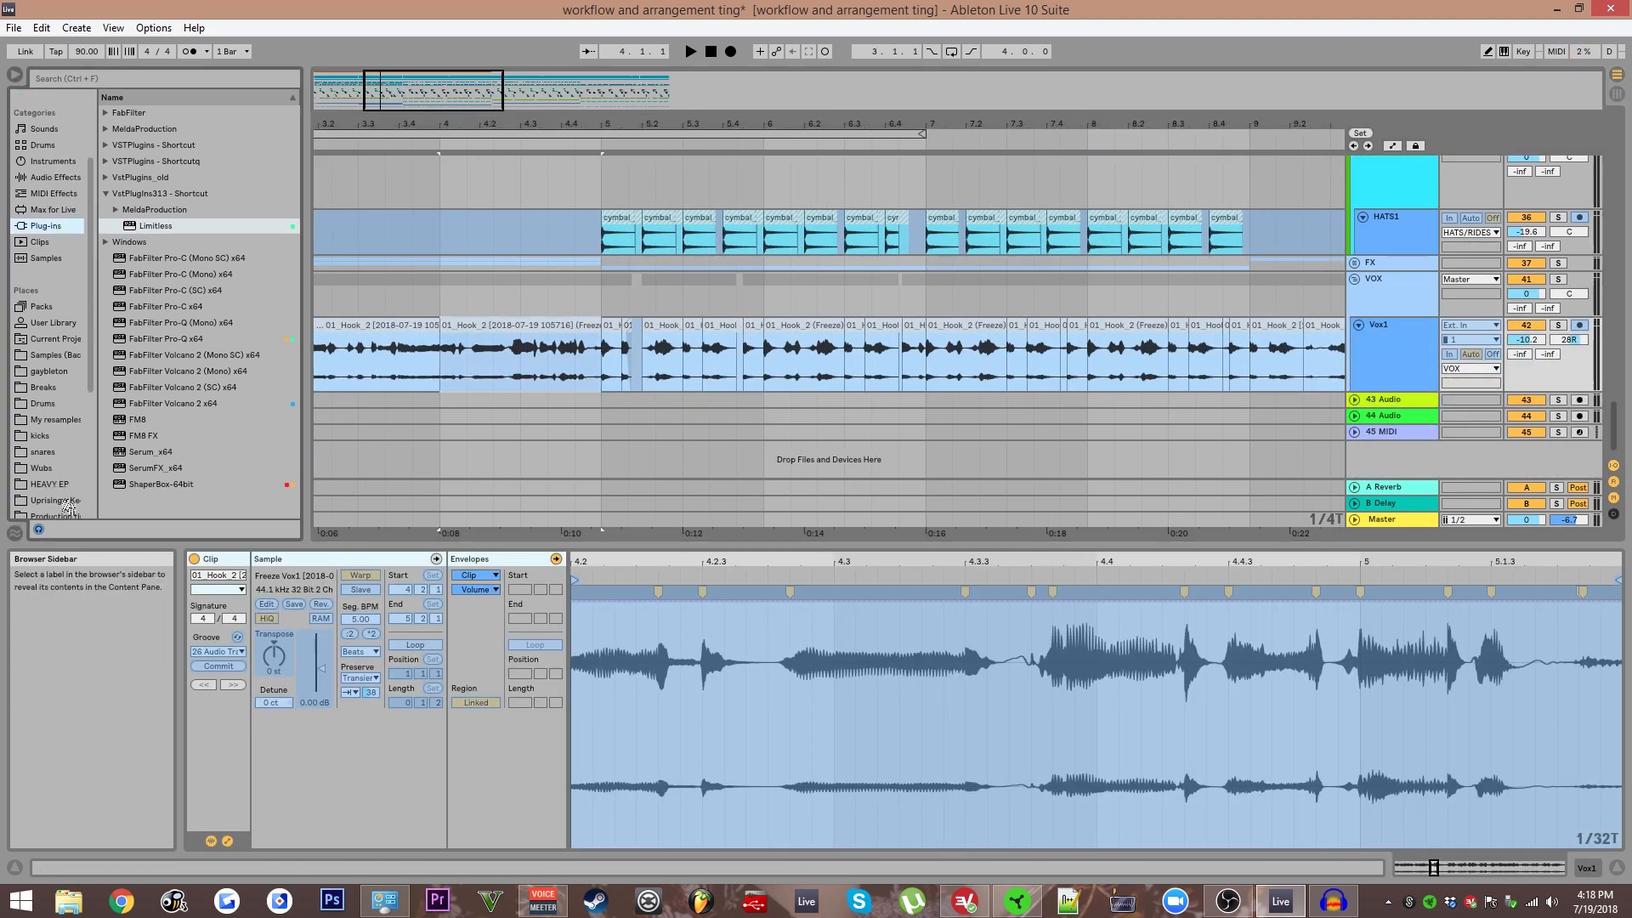
{"action": "scroll", "coordinate": [69, 510], "scroll_direction": "down", "scroll_amount": 3}
{"action": "left_click", "coordinate": [614, 370]}
{"action": "scroll", "coordinate": [625, 378], "scroll_direction": "down", "scroll_amount": 3}
{"action": "scroll", "coordinate": [629, 379], "scroll_direction": "down", "scroll_amount": 3}
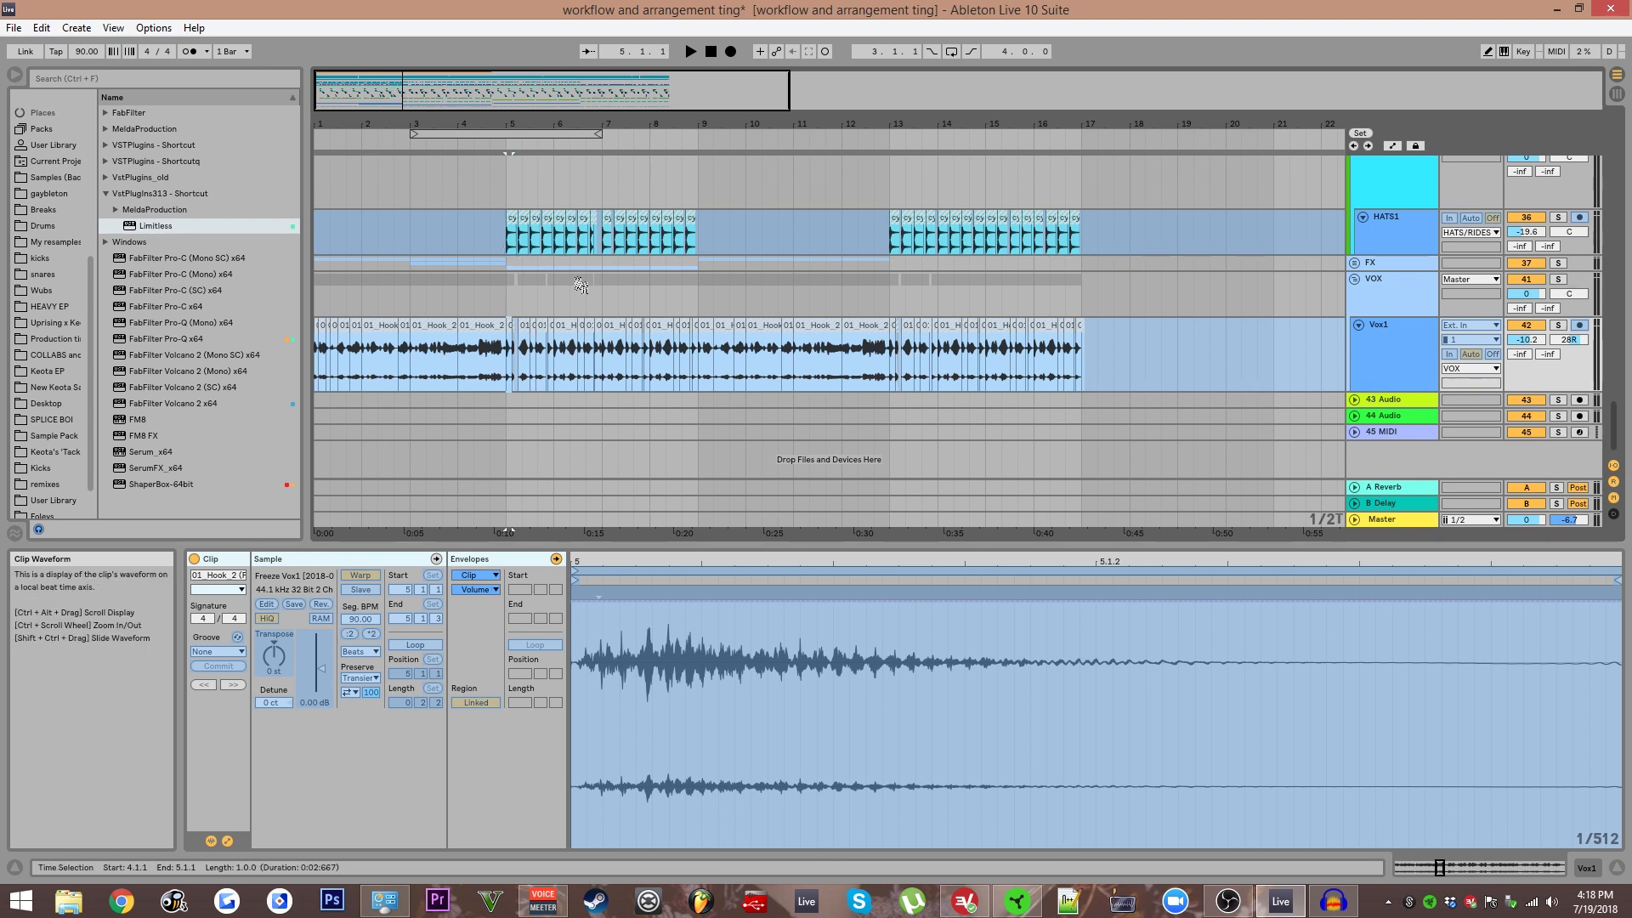
Play from 5.1.1 and solo the Vox1 track.
{"action": "scroll", "coordinate": [527, 333], "scroll_direction": "up", "scroll_amount": 5}
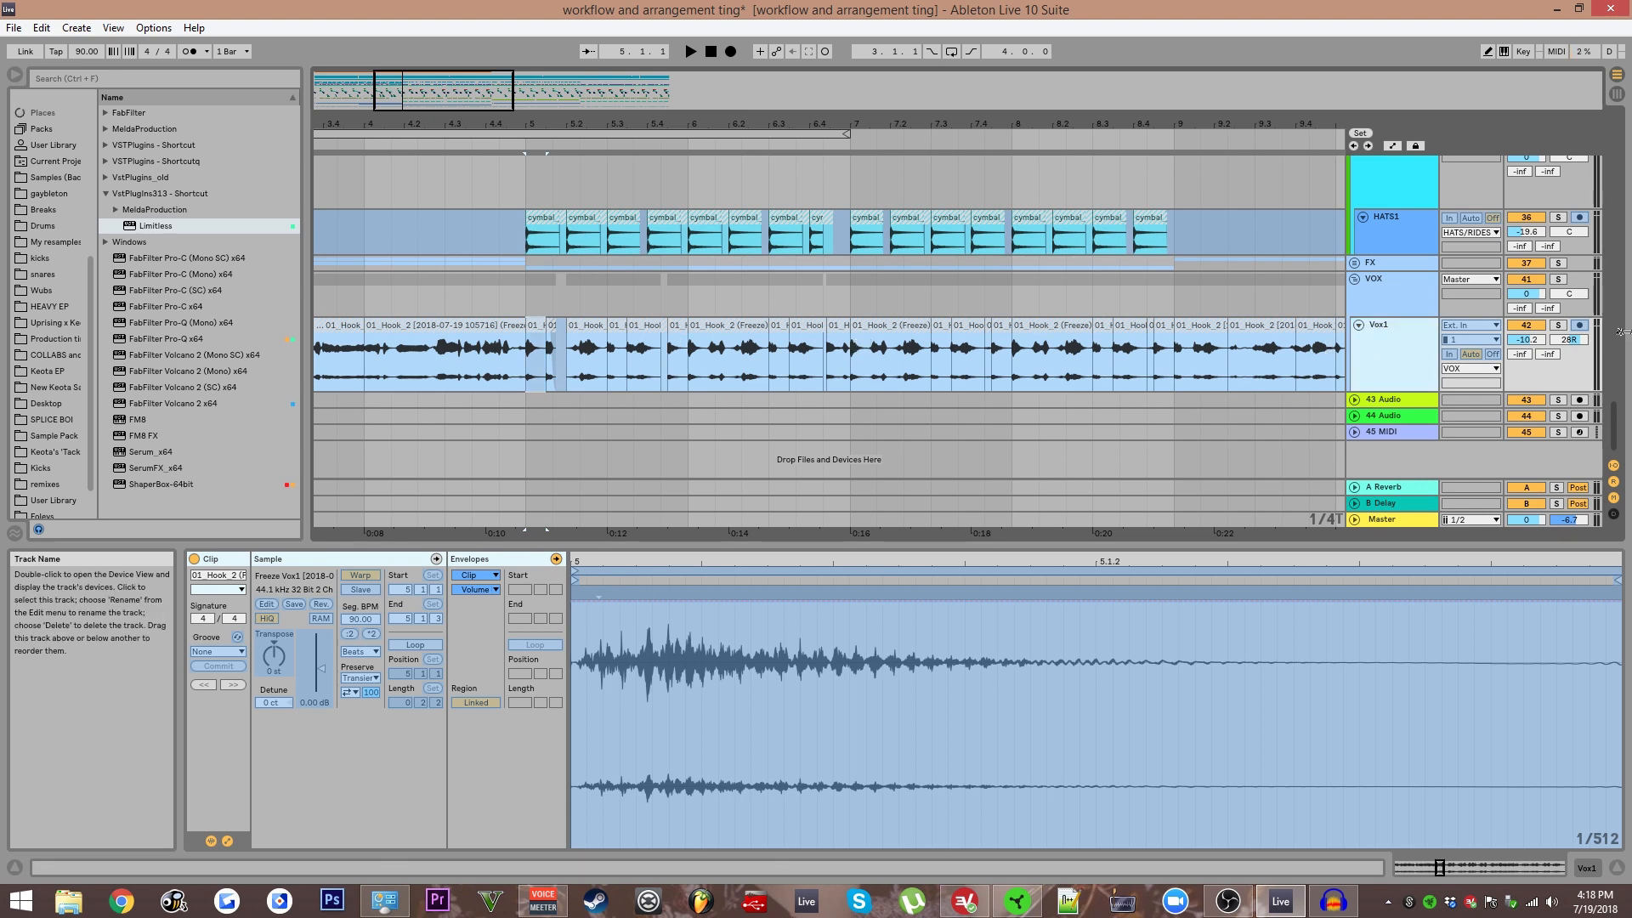
{"action": "key", "text": "space"}
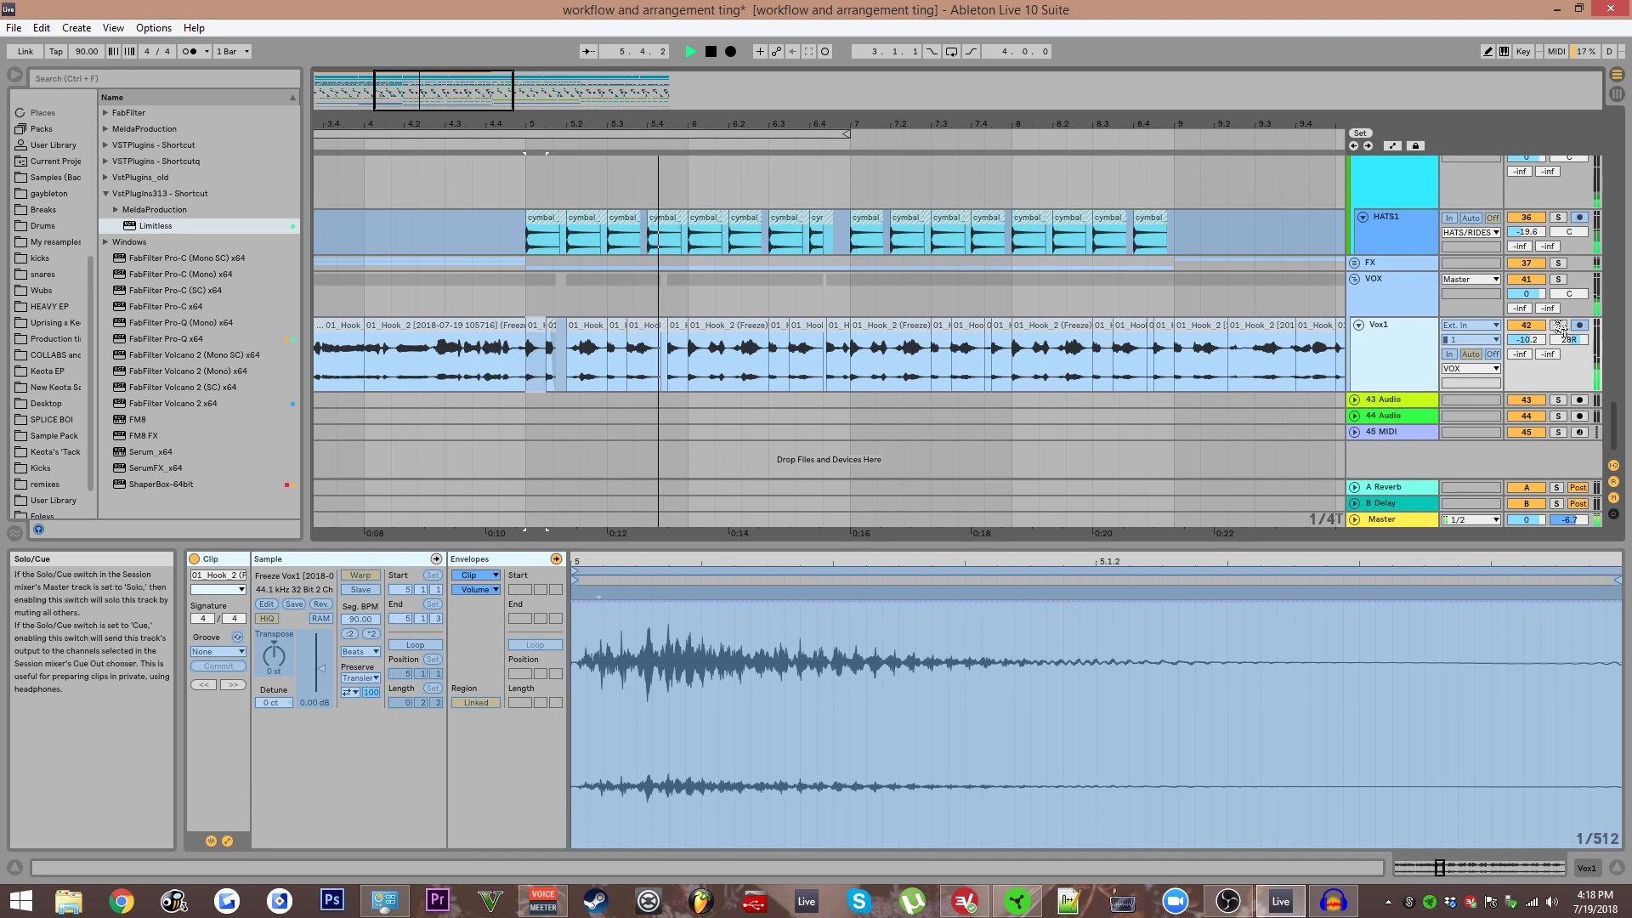
{"action": "left_click", "coordinate": [1439, 347]}
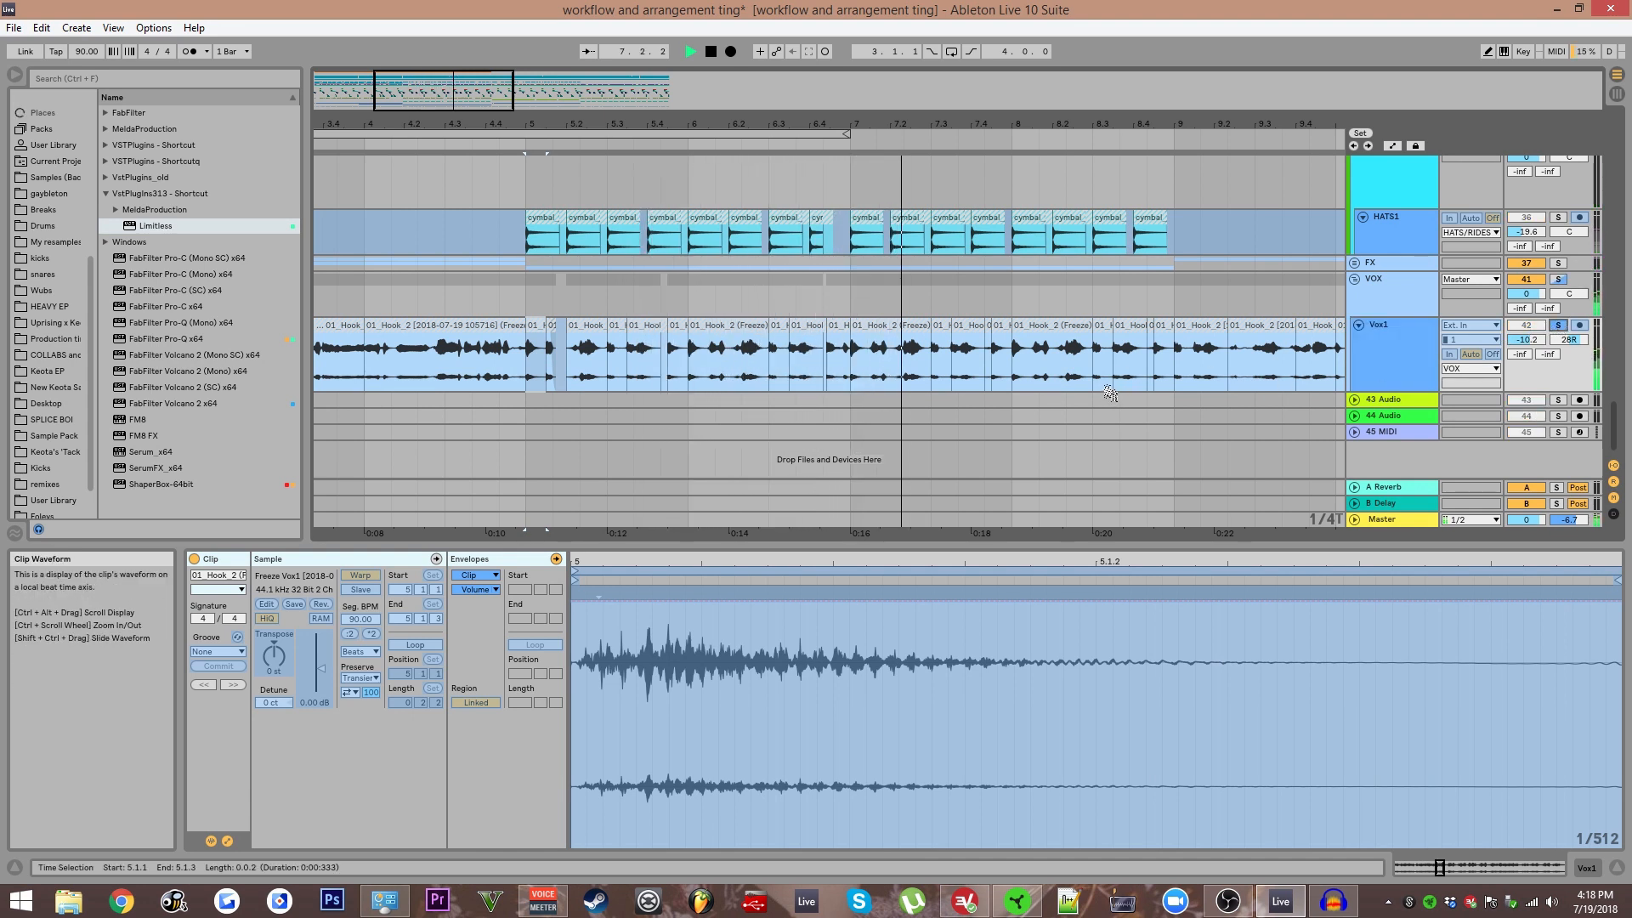
Unfreeze the Vox1 track and select its 01_Hook_2 clip at 7.3.1.
{"action": "scroll", "coordinate": [940, 371], "scroll_direction": "up", "scroll_amount": 7}
{"action": "left_click", "coordinate": [923, 325]}
{"action": "left_click", "coordinate": [917, 324]}
{"action": "scroll", "coordinate": [916, 324], "scroll_direction": "up", "scroll_amount": 3}
{"action": "left_click", "coordinate": [915, 324]}
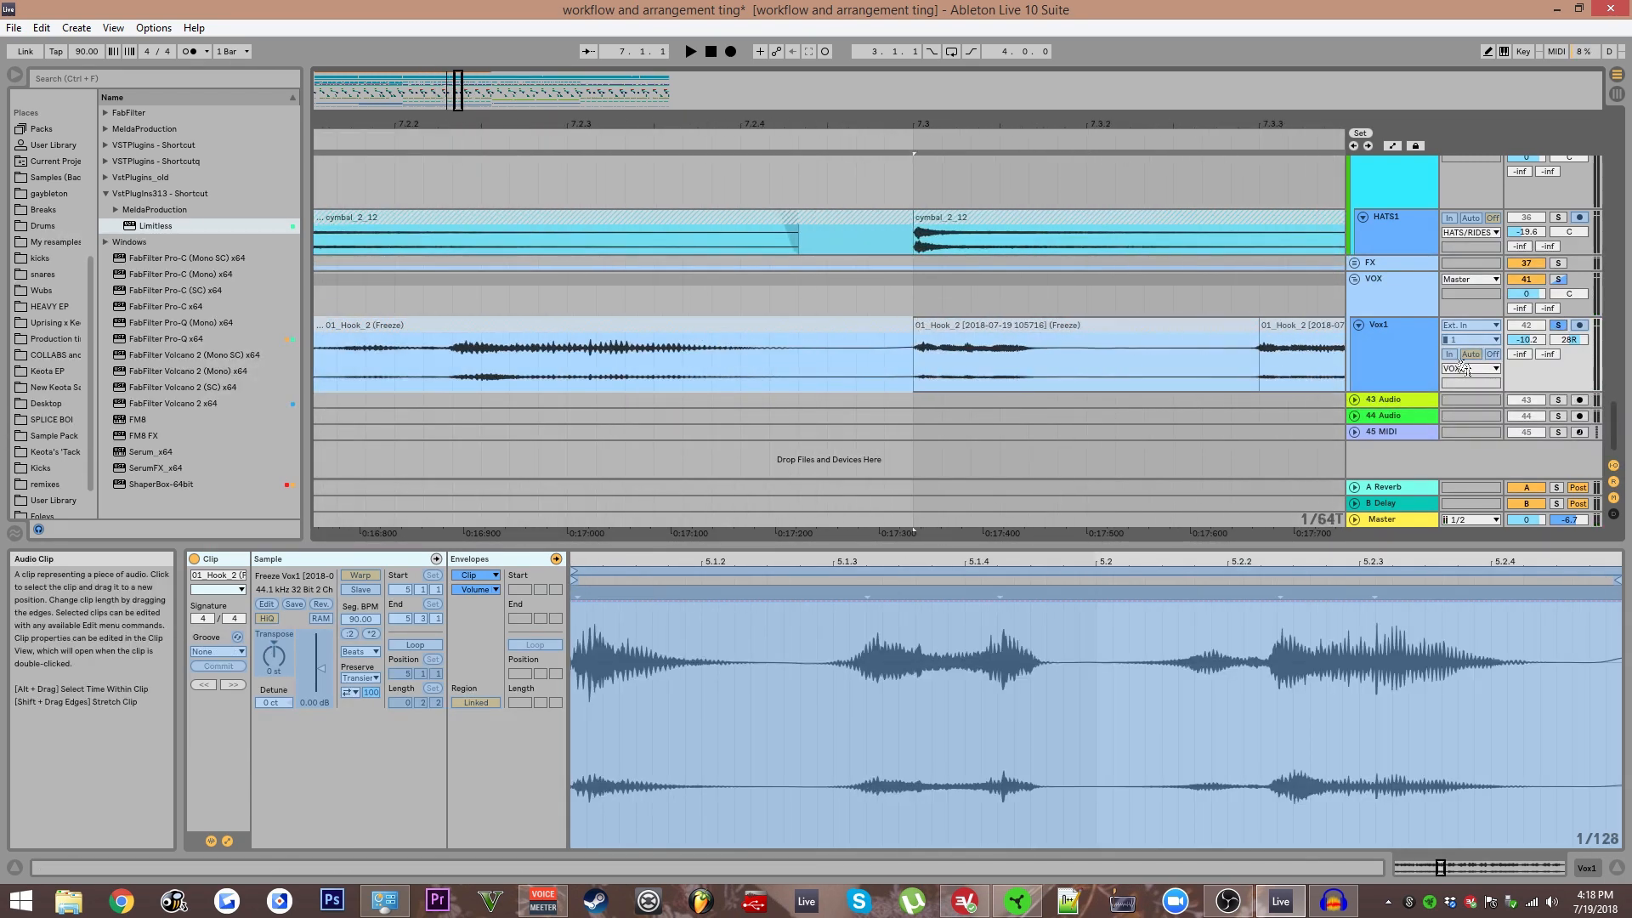
{"action": "right_click", "coordinate": [1405, 352]}
{"action": "left_click", "coordinate": [1447, 430]}
{"action": "left_click", "coordinate": [957, 330]}
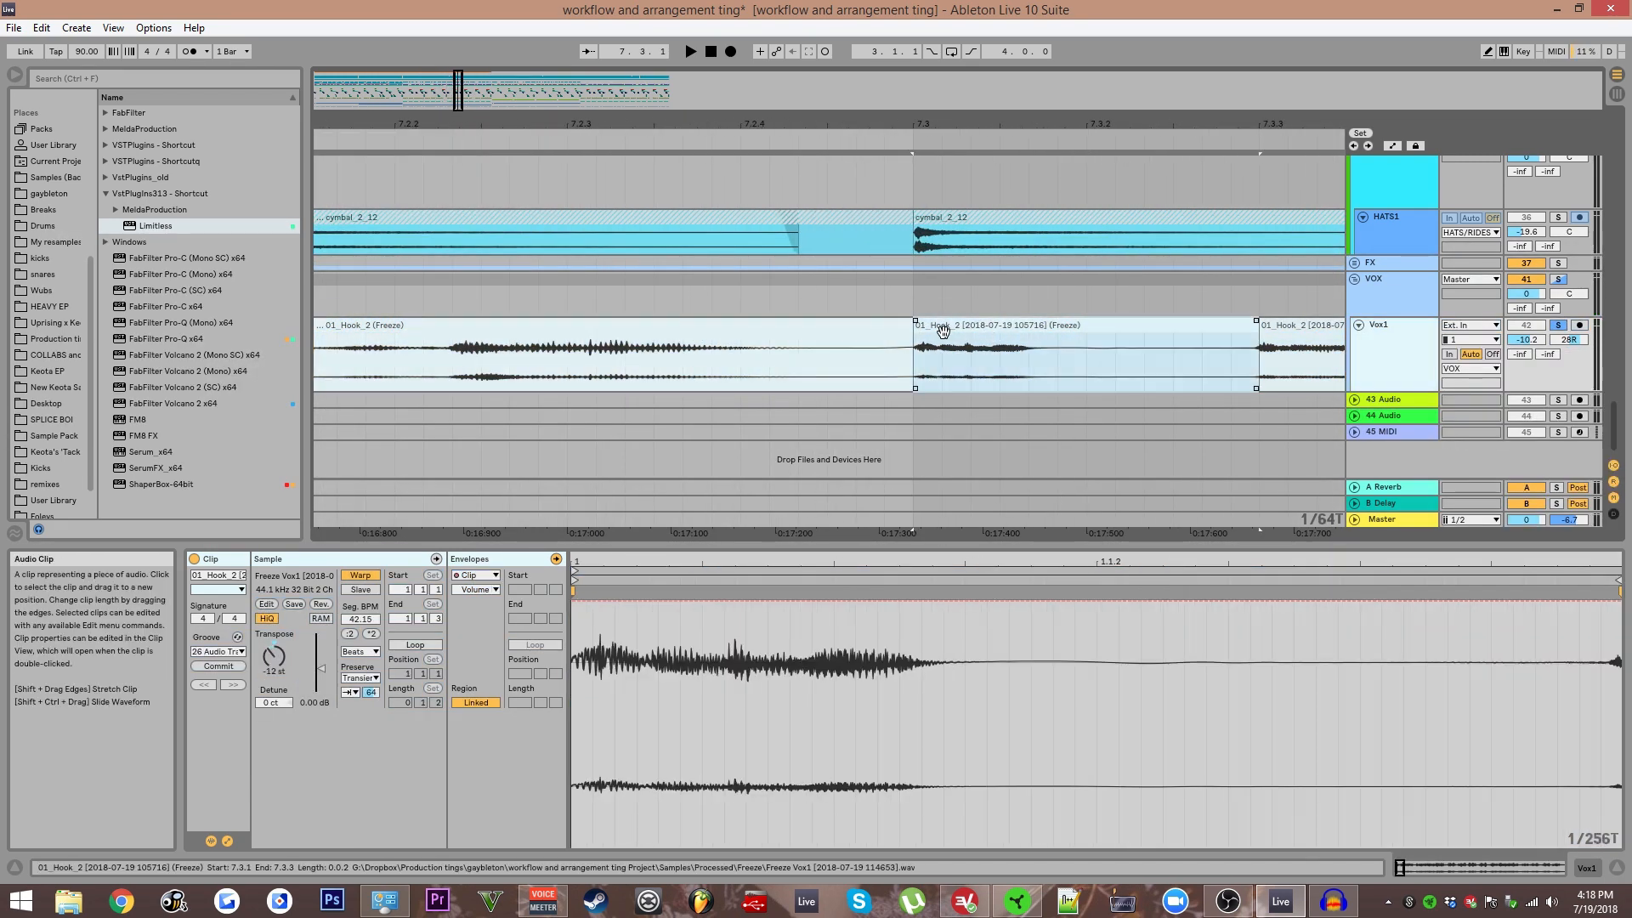
Draw short crossfades between the Vox1 01_Hook_2 clips at 7.3.3 and 7.4.2.
{"action": "left_click_drag", "start_coordinate": [916, 322], "coordinate": [772, 328]}
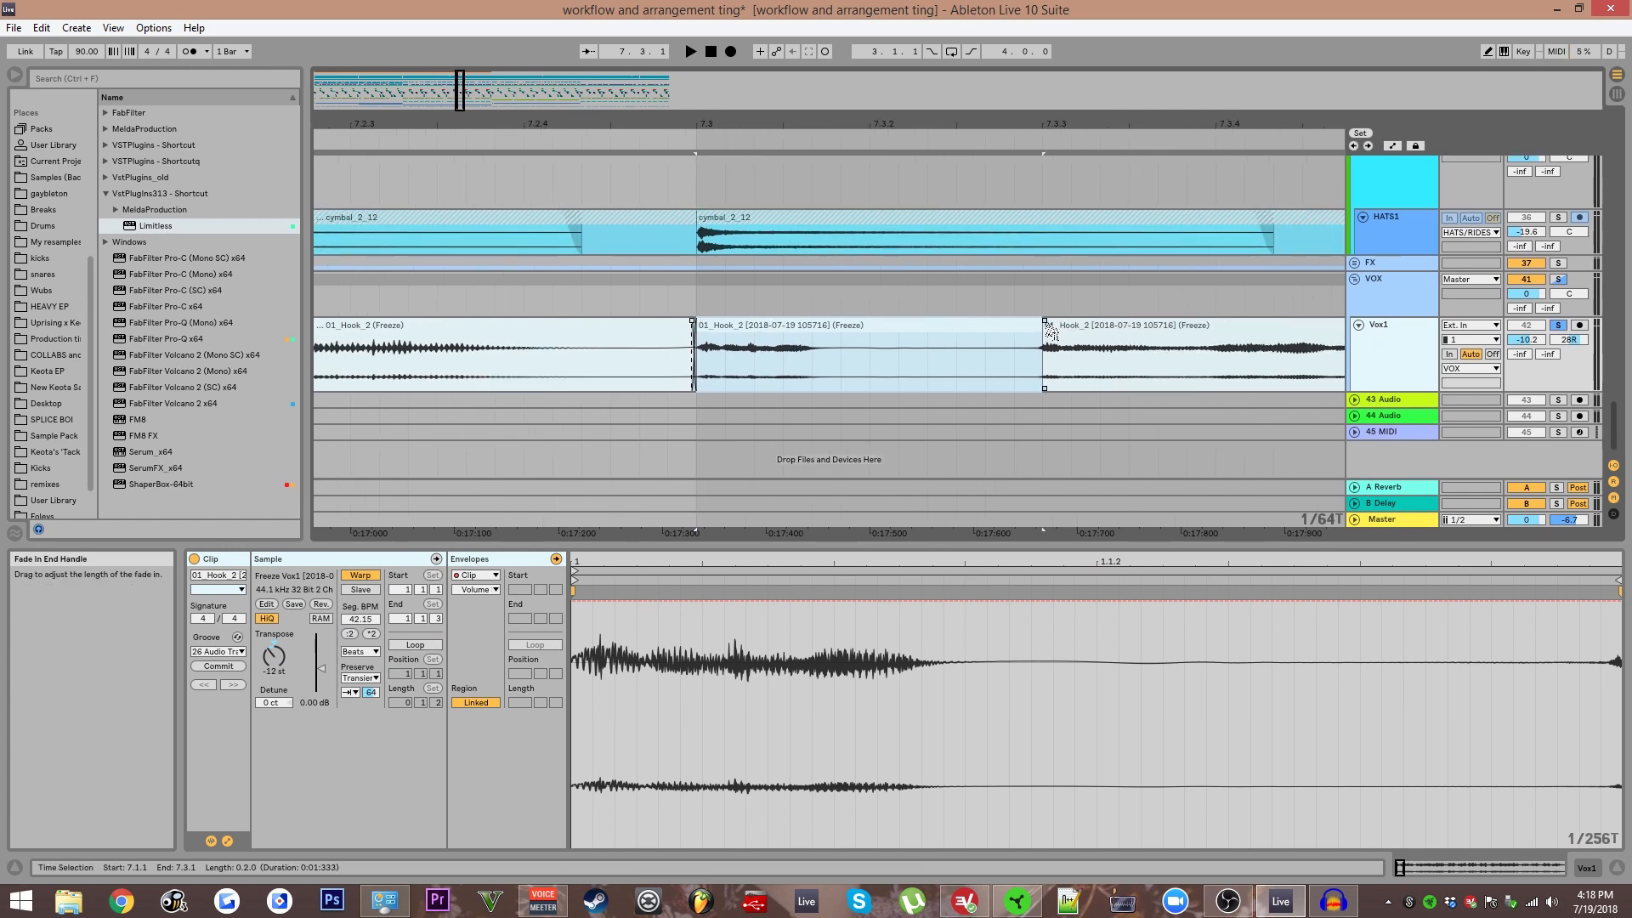
{"action": "left_click_drag", "start_coordinate": [1045, 323], "coordinate": [982, 324]}
{"action": "mouse_move", "coordinate": [1148, 335]}
{"action": "left_mouse_down"}
{"action": "mouse_move", "coordinate": [780, 331]}
{"action": "mouse_move", "coordinate": [1012, 342]}
{"action": "mouse_move", "coordinate": [1081, 325]}
{"action": "left_mouse_up"}
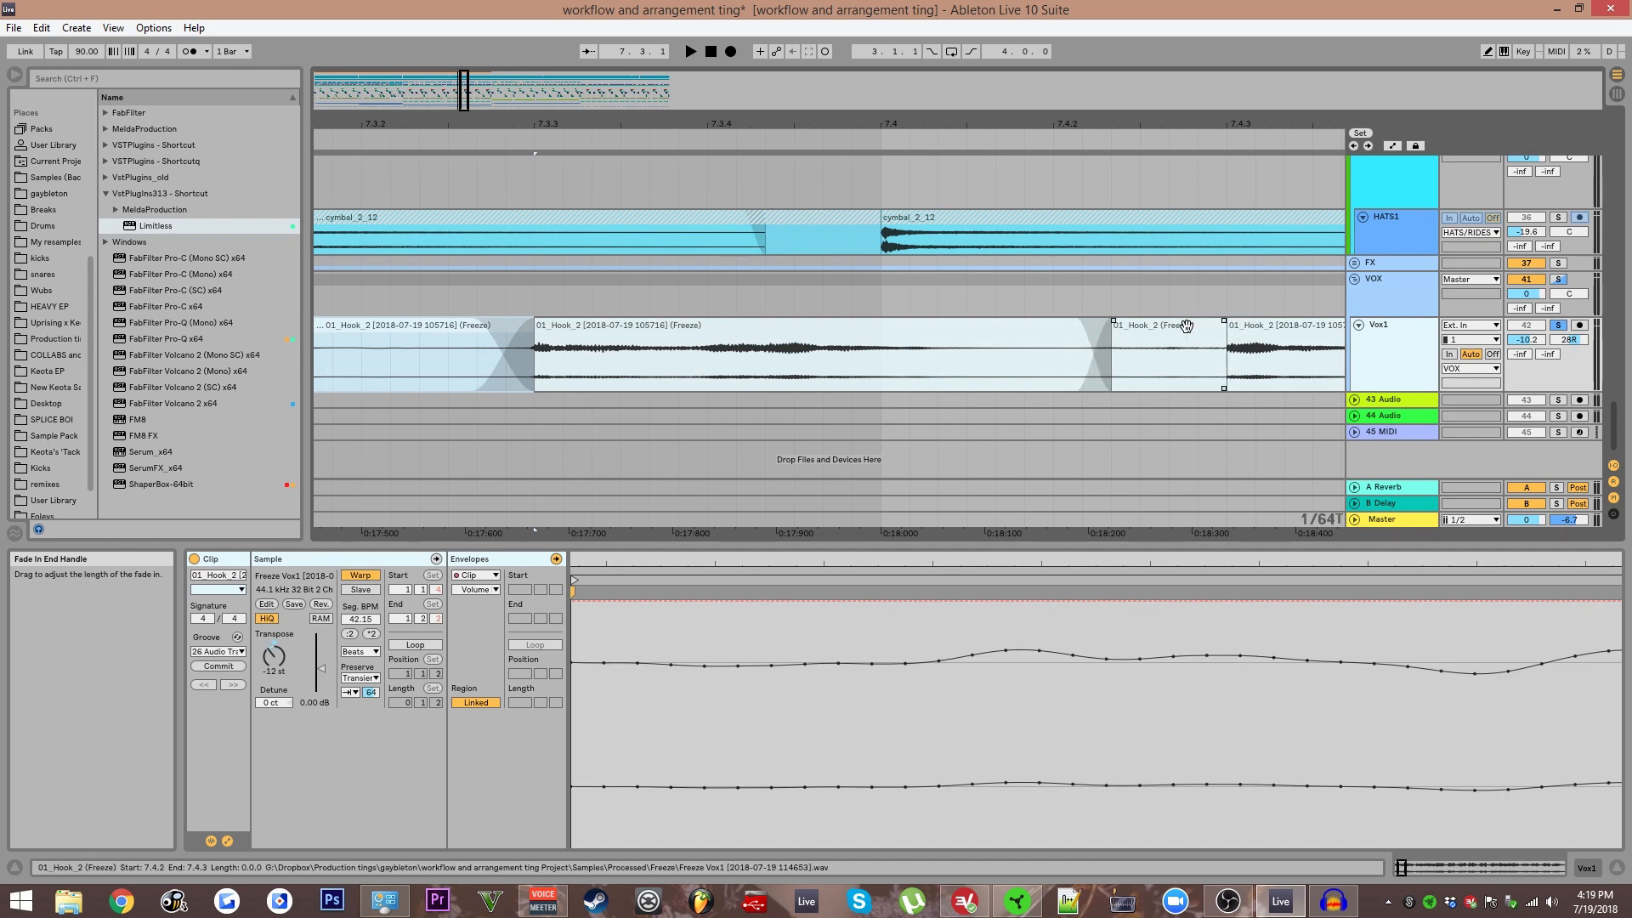
{"action": "key", "text": "minus"}
Examine the crossfades and gaps between the chopped Vox1 clips around bars 6 and 7, and then across the whole arrangement.
{"action": "left_click", "coordinate": [648, 327]}
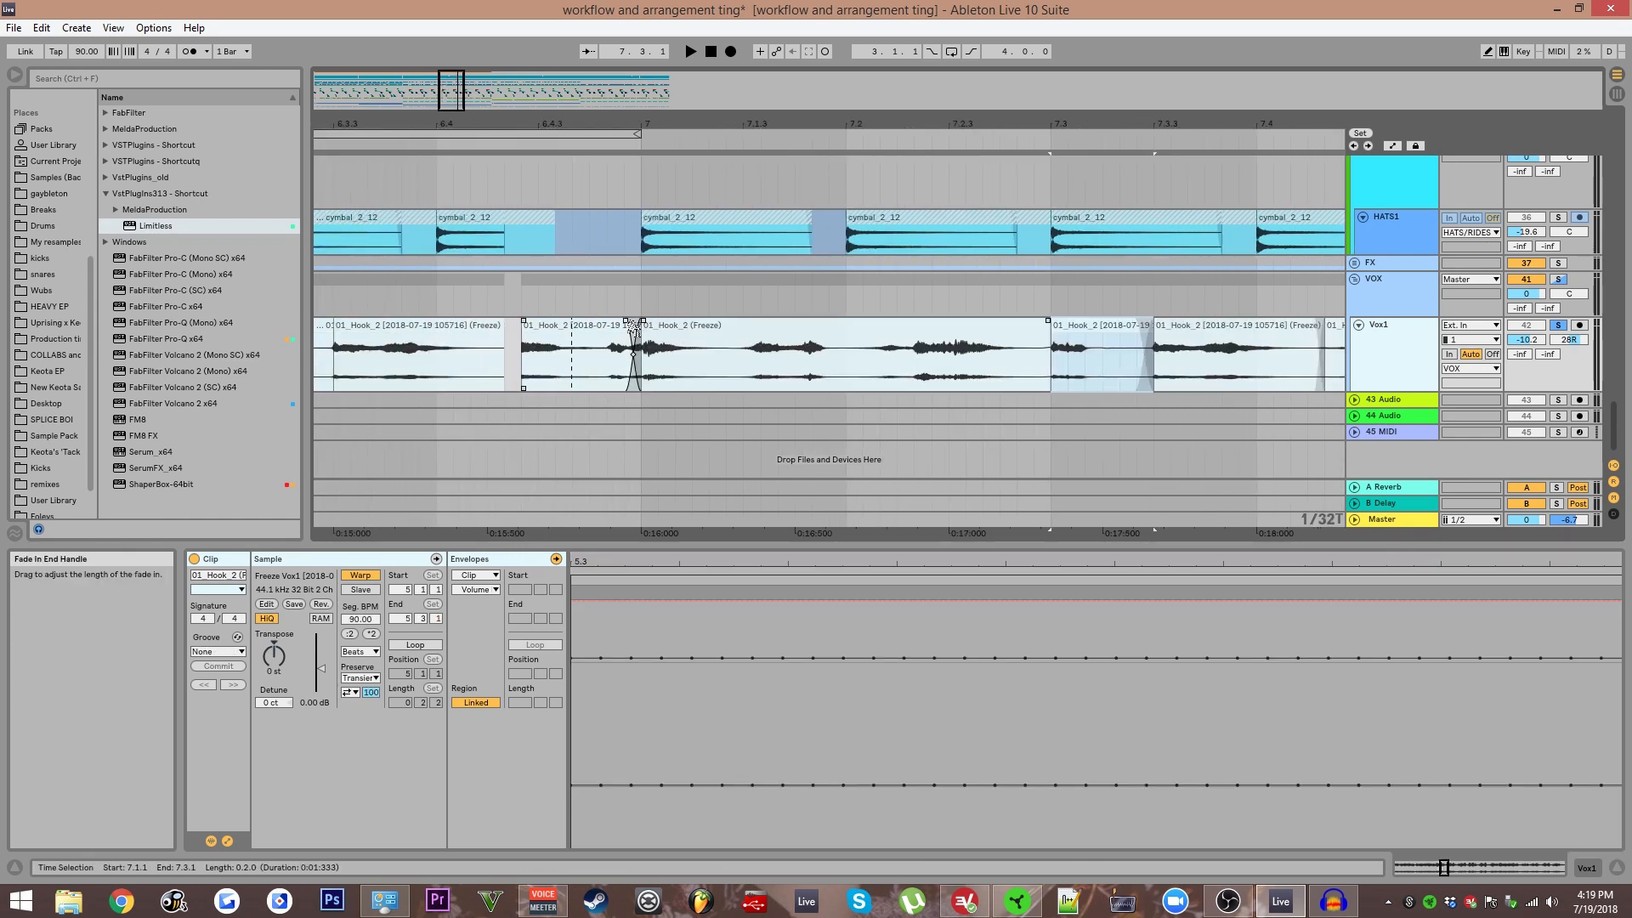
{"action": "key", "text": "plus"}
{"action": "scroll", "coordinate": [627, 334], "scroll_direction": "down", "scroll_amount": 2}
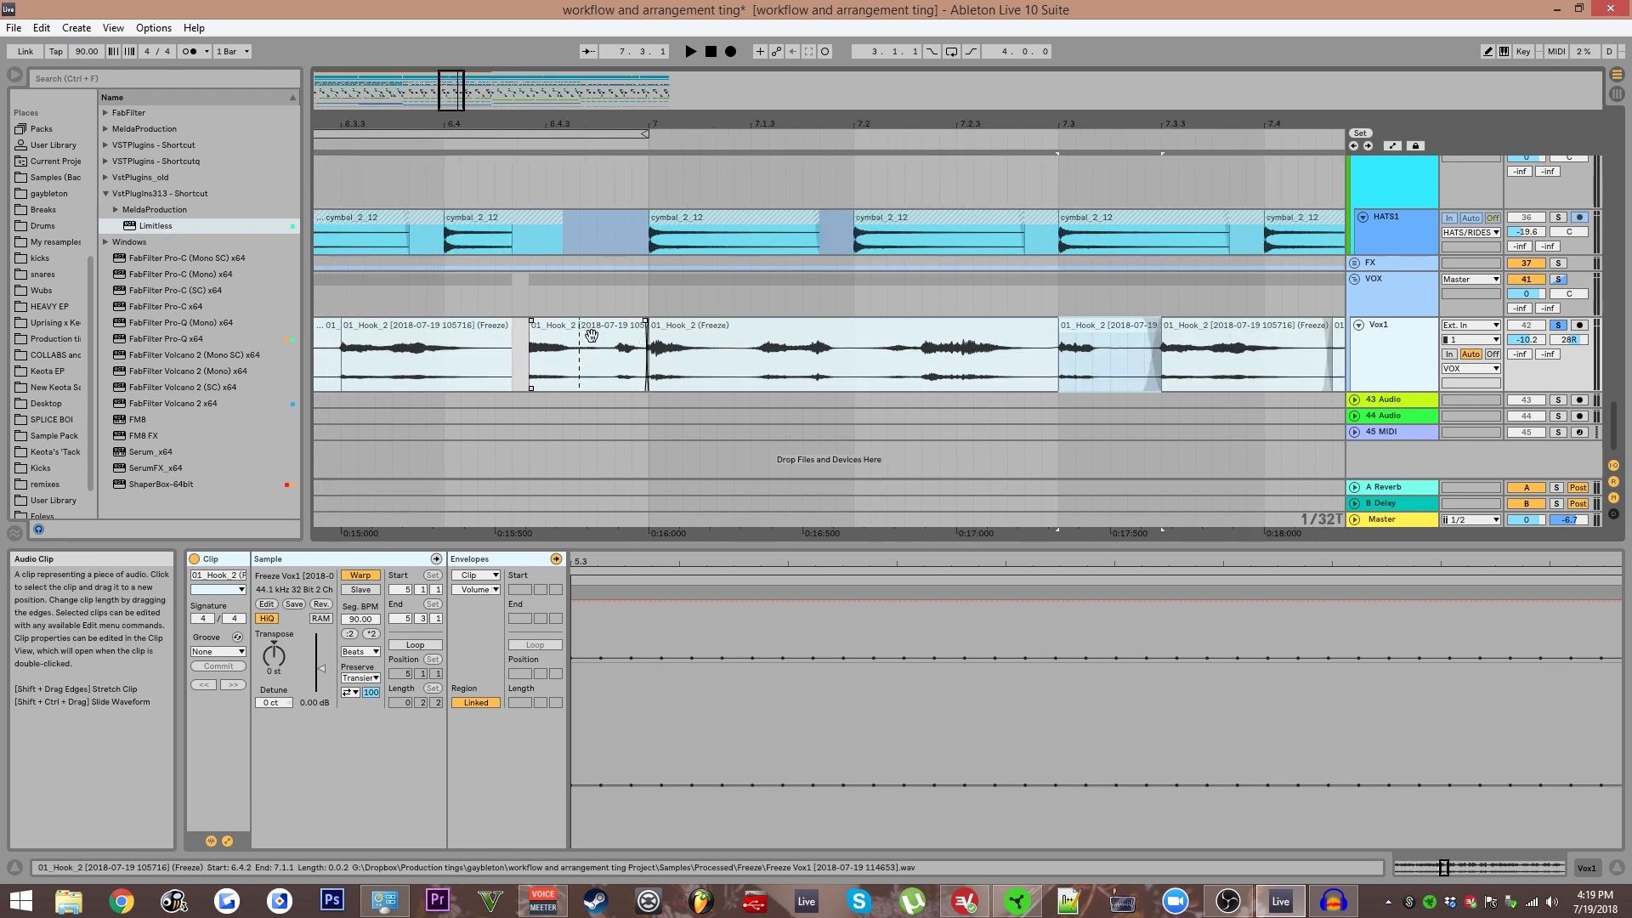
{"action": "scroll", "coordinate": [501, 334], "scroll_direction": "up", "scroll_amount": 3}
{"action": "left_click_drag", "start_coordinate": [595, 334], "coordinate": [1126, 336]}
{"action": "scroll", "coordinate": [676, 331], "scroll_direction": "down", "scroll_amount": 2}
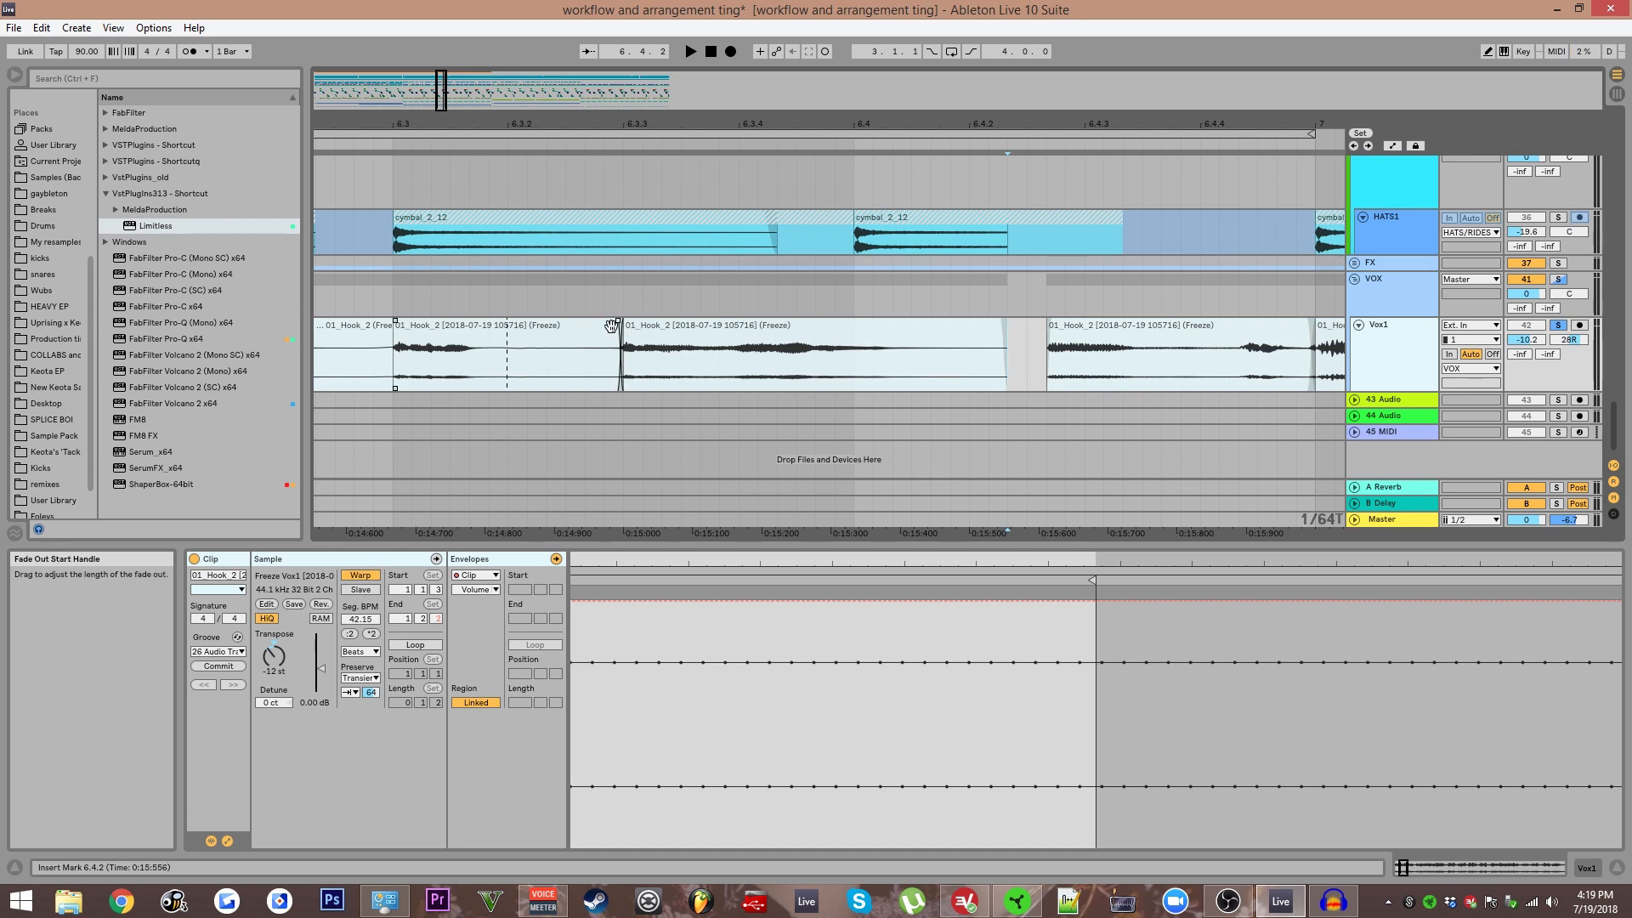
{"action": "left_click_drag", "start_coordinate": [611, 326], "coordinate": [789, 328]}
{"action": "left_click_drag", "start_coordinate": [569, 325], "coordinate": [960, 344]}
{"action": "scroll", "coordinate": [593, 335], "scroll_direction": "down", "scroll_amount": 3}
{"action": "scroll", "coordinate": [791, 350], "scroll_direction": "down", "scroll_amount": 1}
{"action": "left_click_drag", "start_coordinate": [715, 357], "coordinate": [853, 367]}
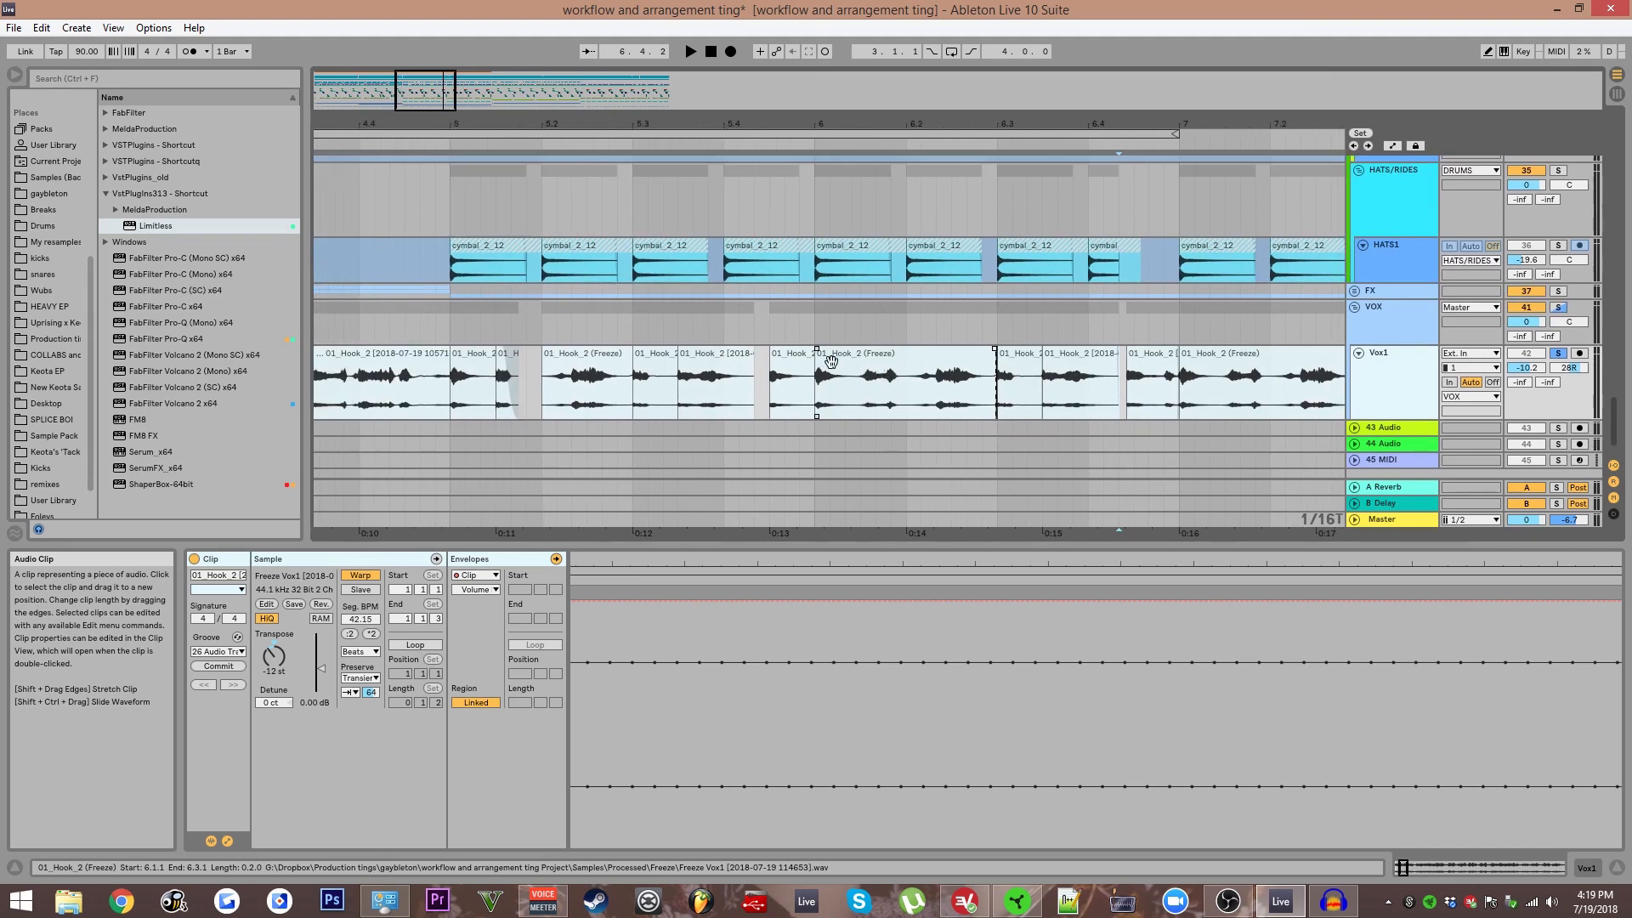
{"action": "scroll", "coordinate": [816, 353], "scroll_direction": "down", "scroll_amount": 3}
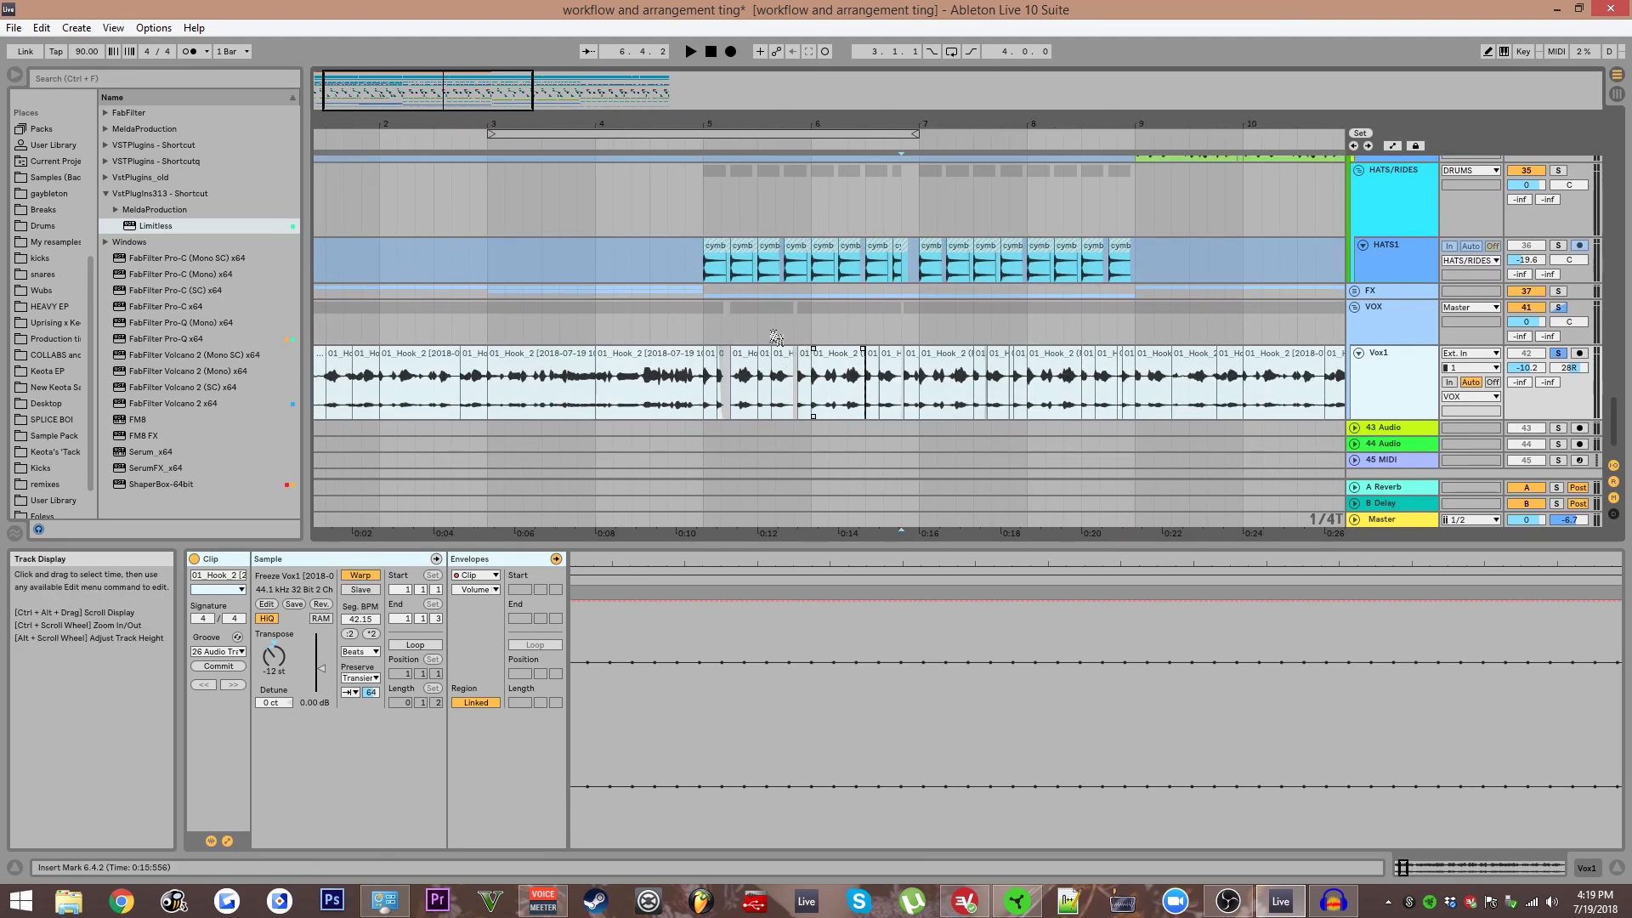
{"action": "scroll", "coordinate": [776, 337], "scroll_direction": "down", "scroll_amount": 4}
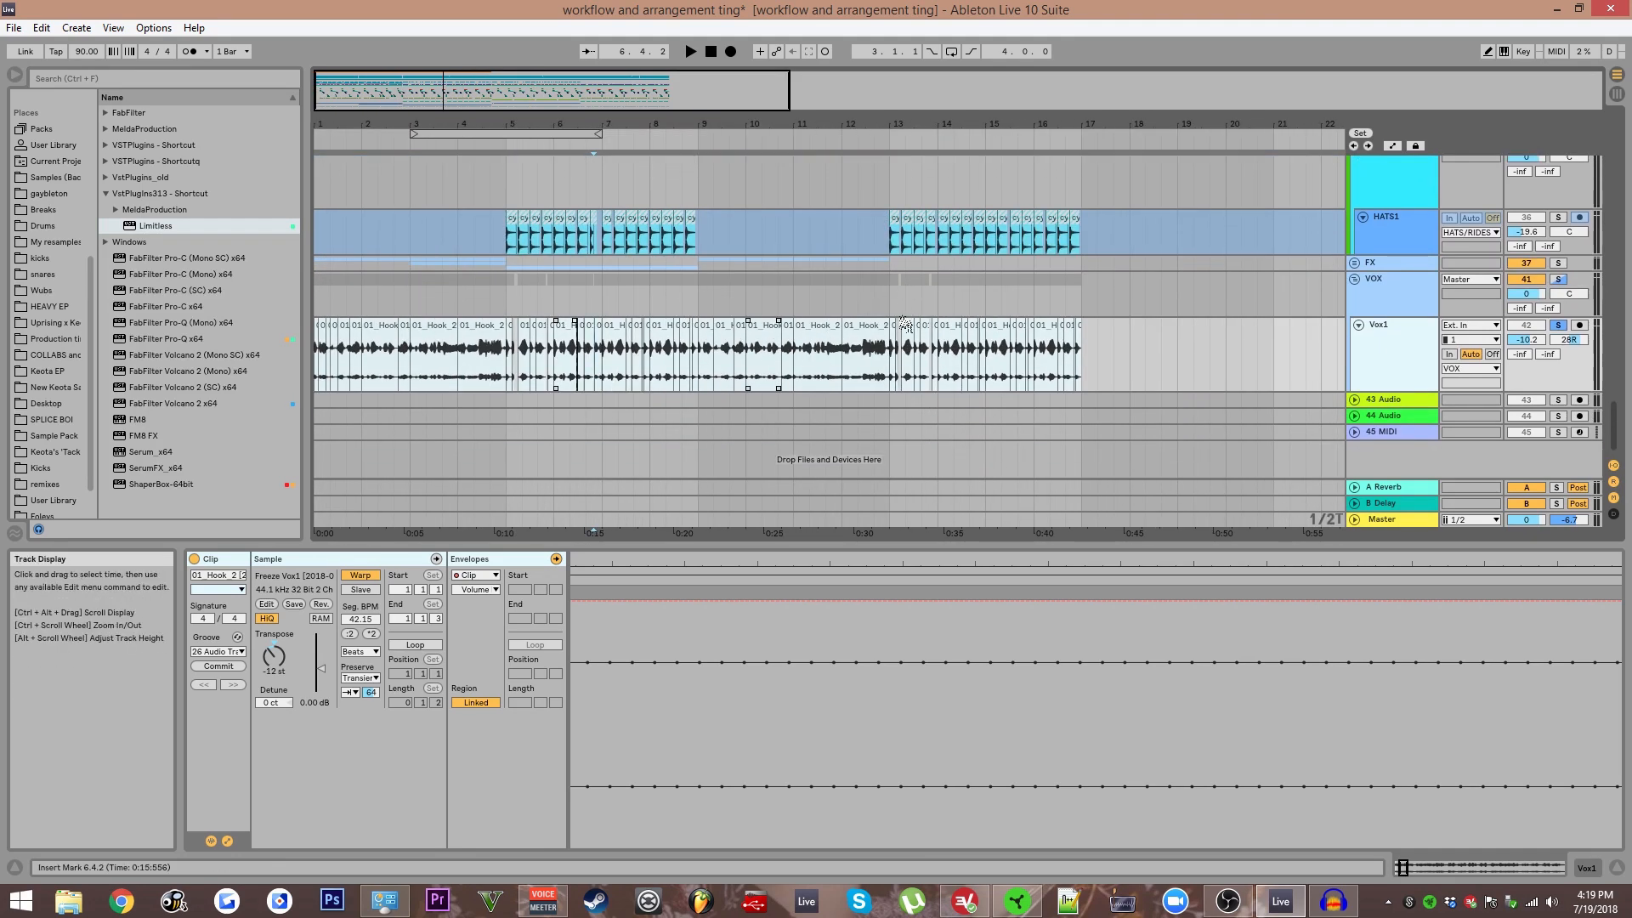
Select the Vox1 clip at 13.4.3 and freeze the Vox1 track again.
{"action": "left_click", "coordinate": [934, 334]}
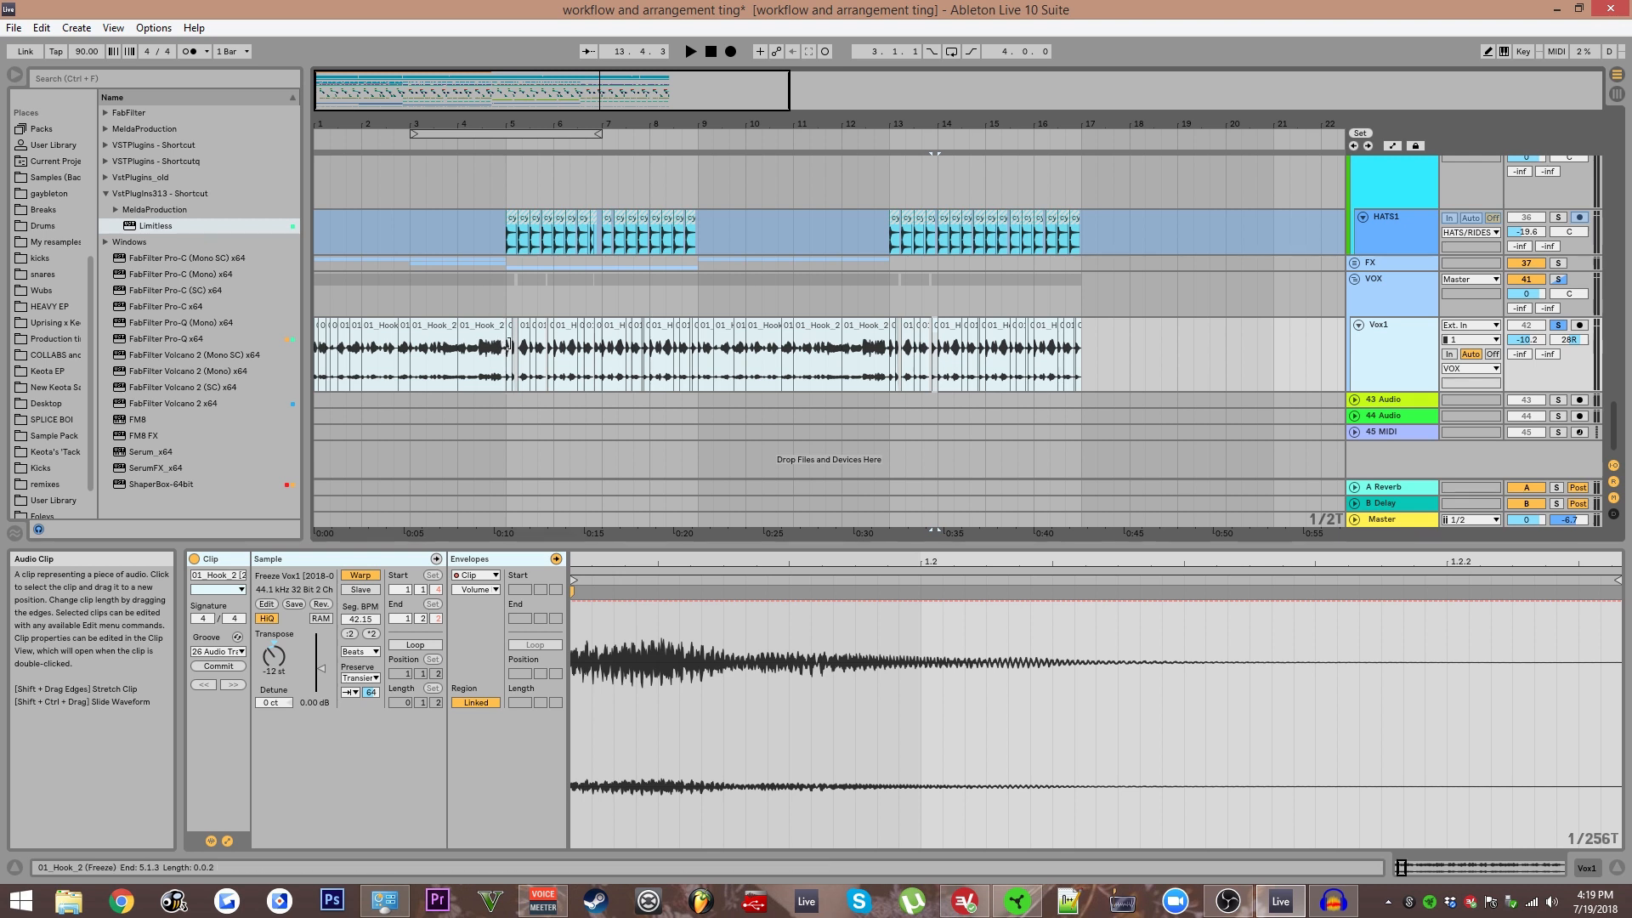
{"action": "right_click", "coordinate": [1394, 351]}
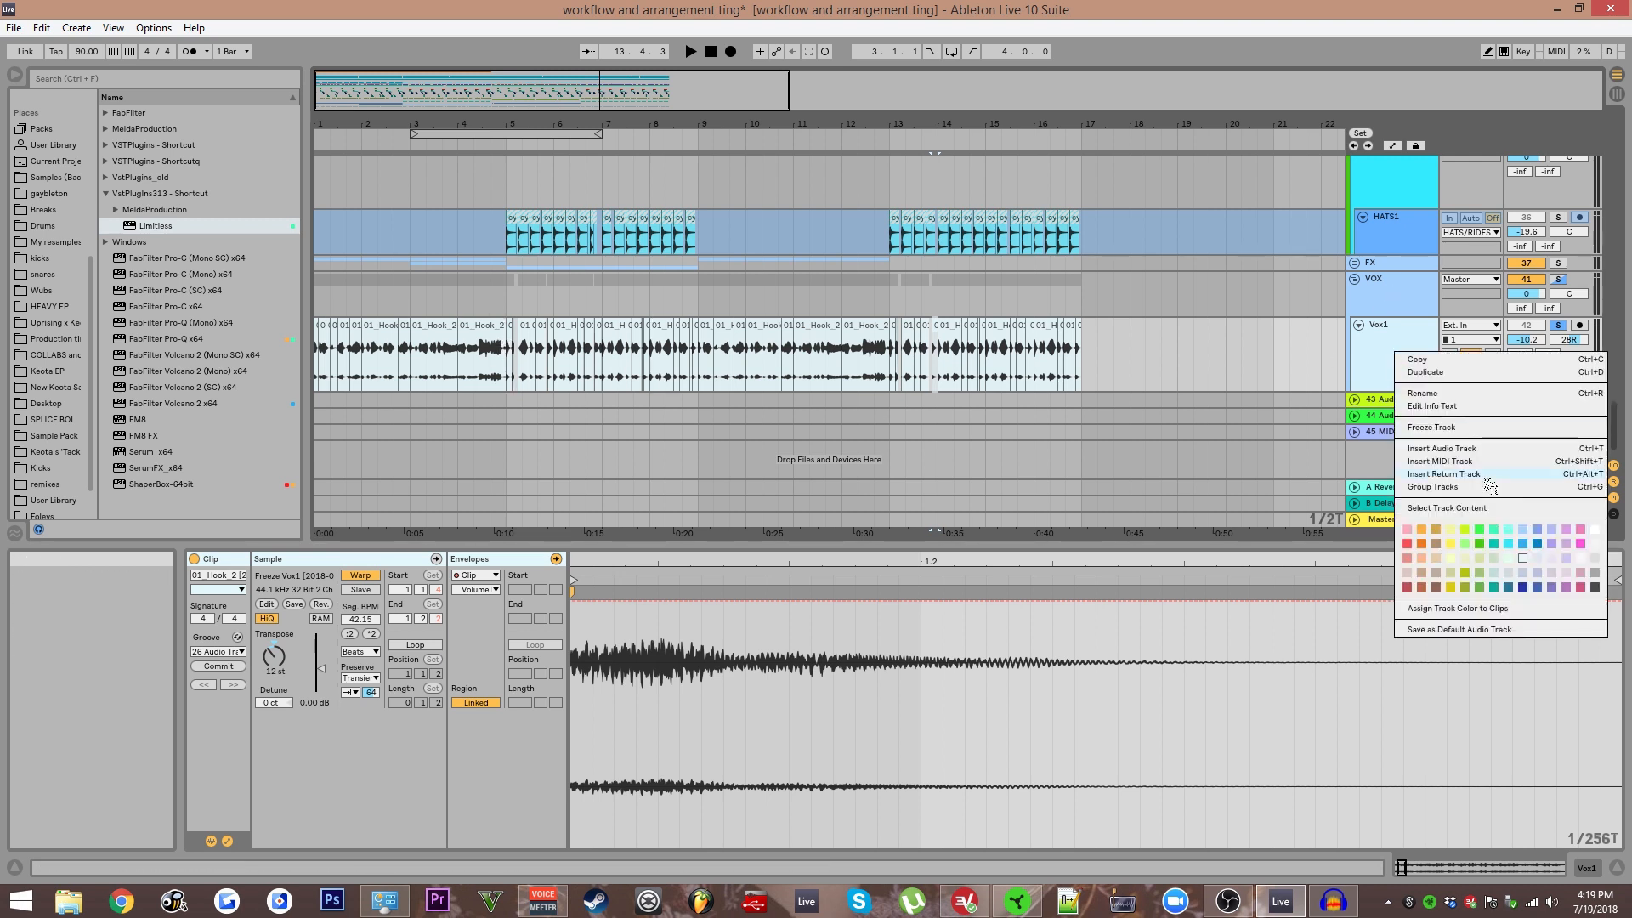
{"action": "left_click", "coordinate": [1432, 427]}
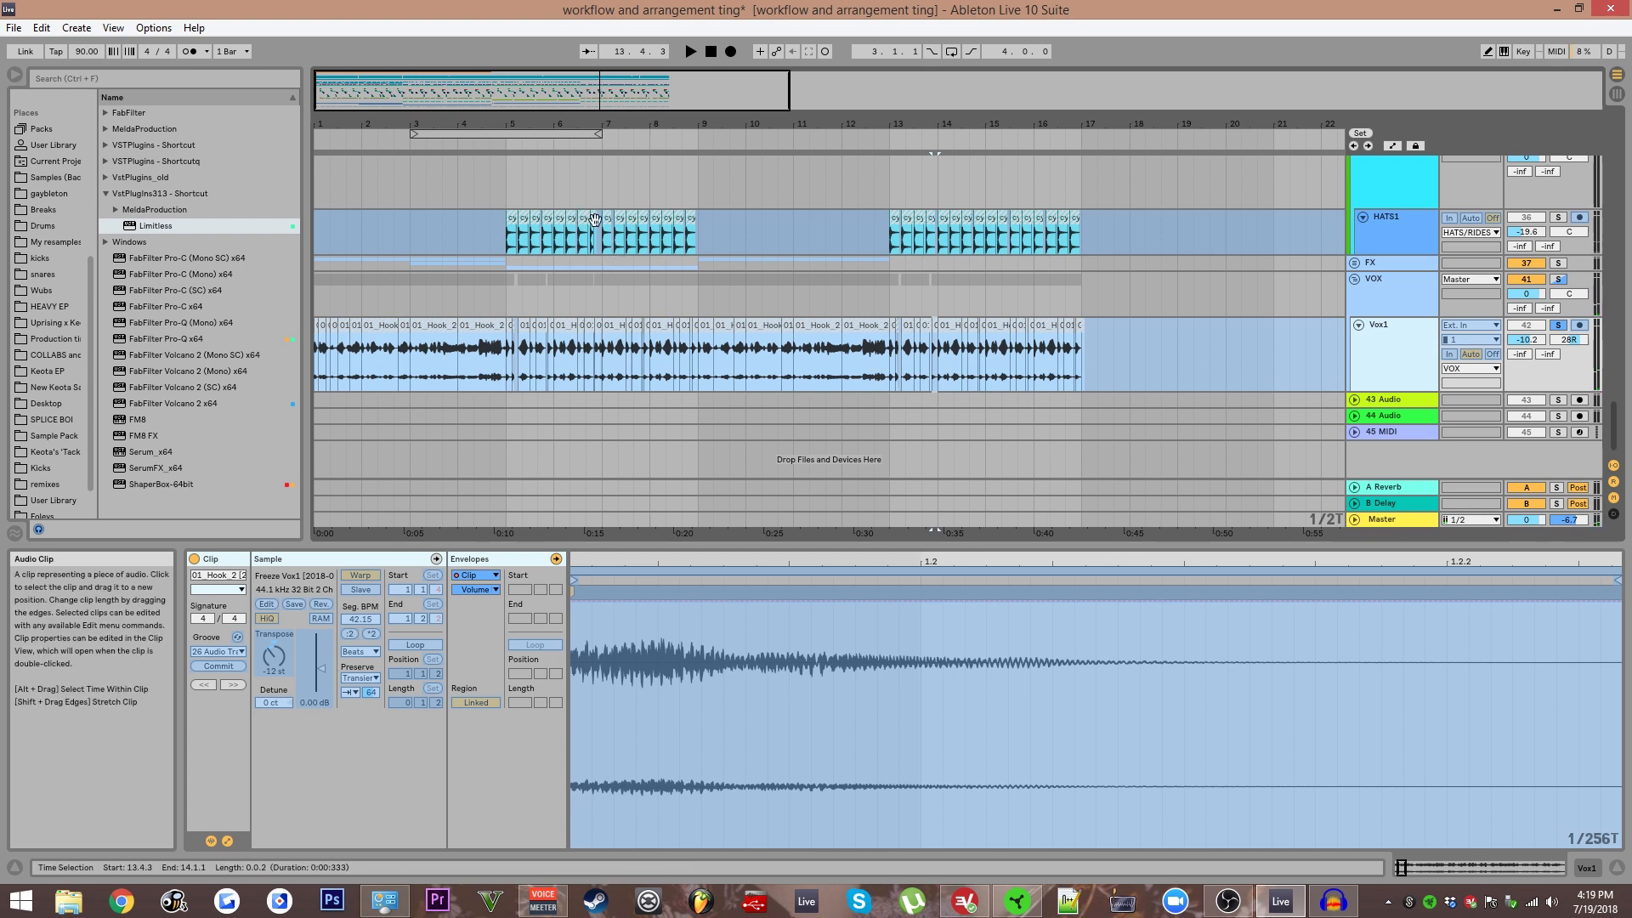
Select the tracks from break1 to 34 Vinyl-Frontier in the BREAKS group and unfreeze them.
{"action": "scroll", "coordinate": [764, 400], "scroll_direction": "up", "scroll_amount": 6}
{"action": "left_click", "coordinate": [721, 360]}
{"action": "left_click", "coordinate": [1401, 327]}
{"action": "right_click", "coordinate": [1402, 326]}
{"action": "left_click", "coordinate": [1390, 387], "text": "shift"}
{"action": "right_click", "coordinate": [1390, 387]}
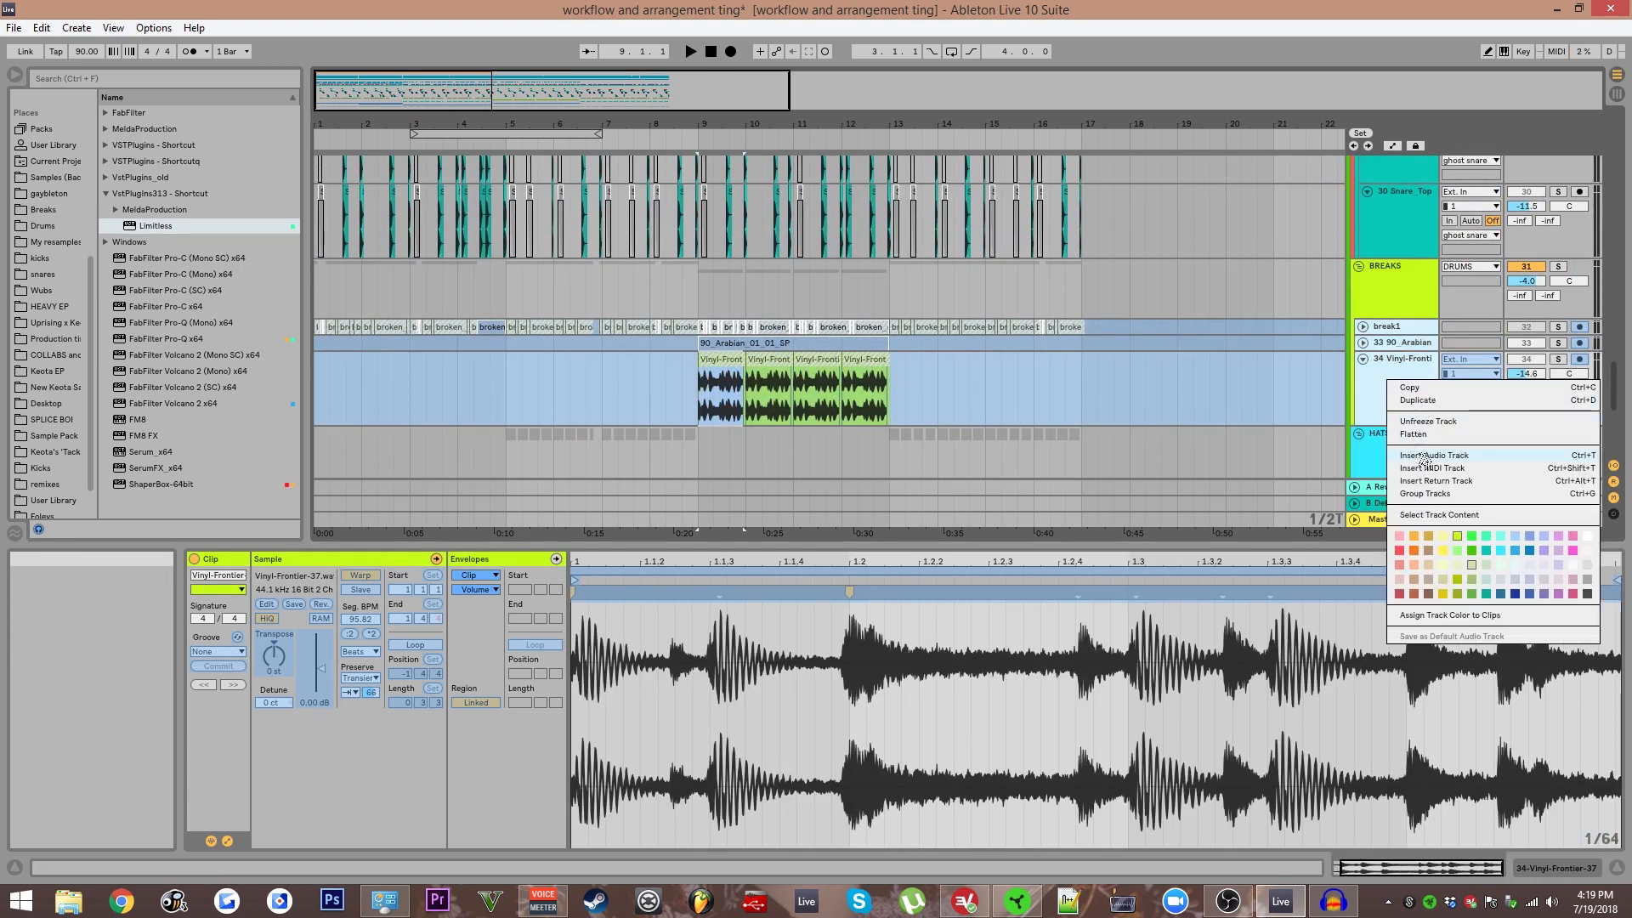
{"action": "left_click", "coordinate": [1442, 423]}
Select the deactivated 90_Arabian_01_01_SP clip at 9.1.1 and clear the active track solo.
{"action": "left_click", "coordinate": [757, 343]}
{"action": "scroll", "coordinate": [735, 347], "scroll_direction": "up", "scroll_amount": 3}
{"action": "scroll", "coordinate": [737, 349], "scroll_direction": "up", "scroll_amount": 2}
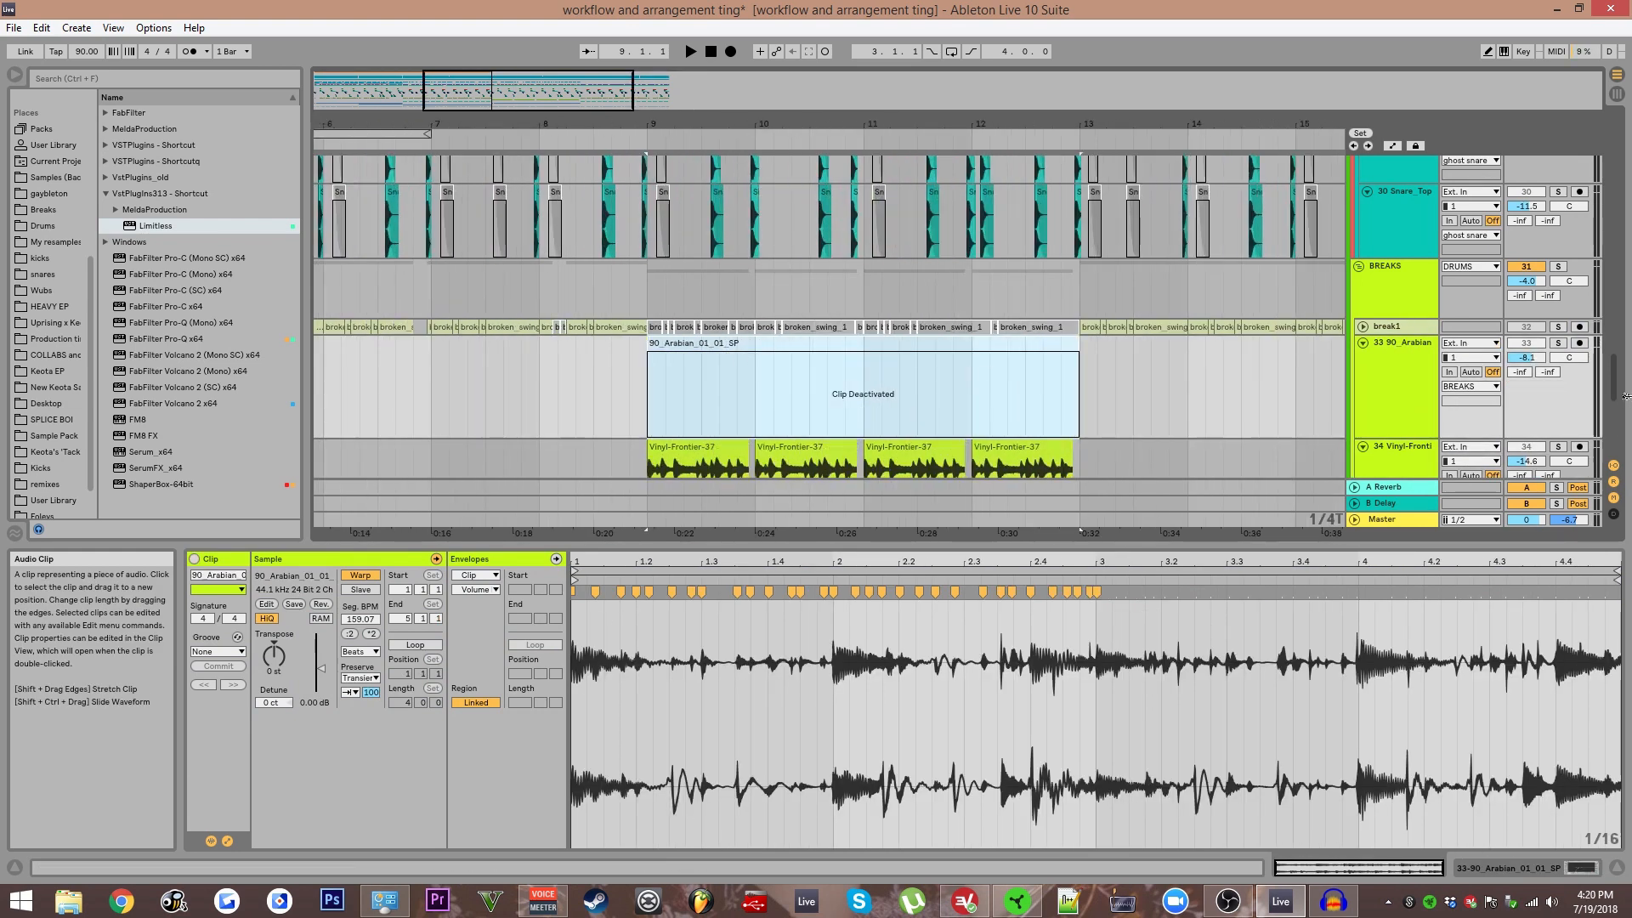
{"action": "left_click", "coordinate": [1558, 344]}
{"action": "left_click", "coordinate": [1557, 343]}
{"action": "left_click", "coordinate": [1527, 343]}
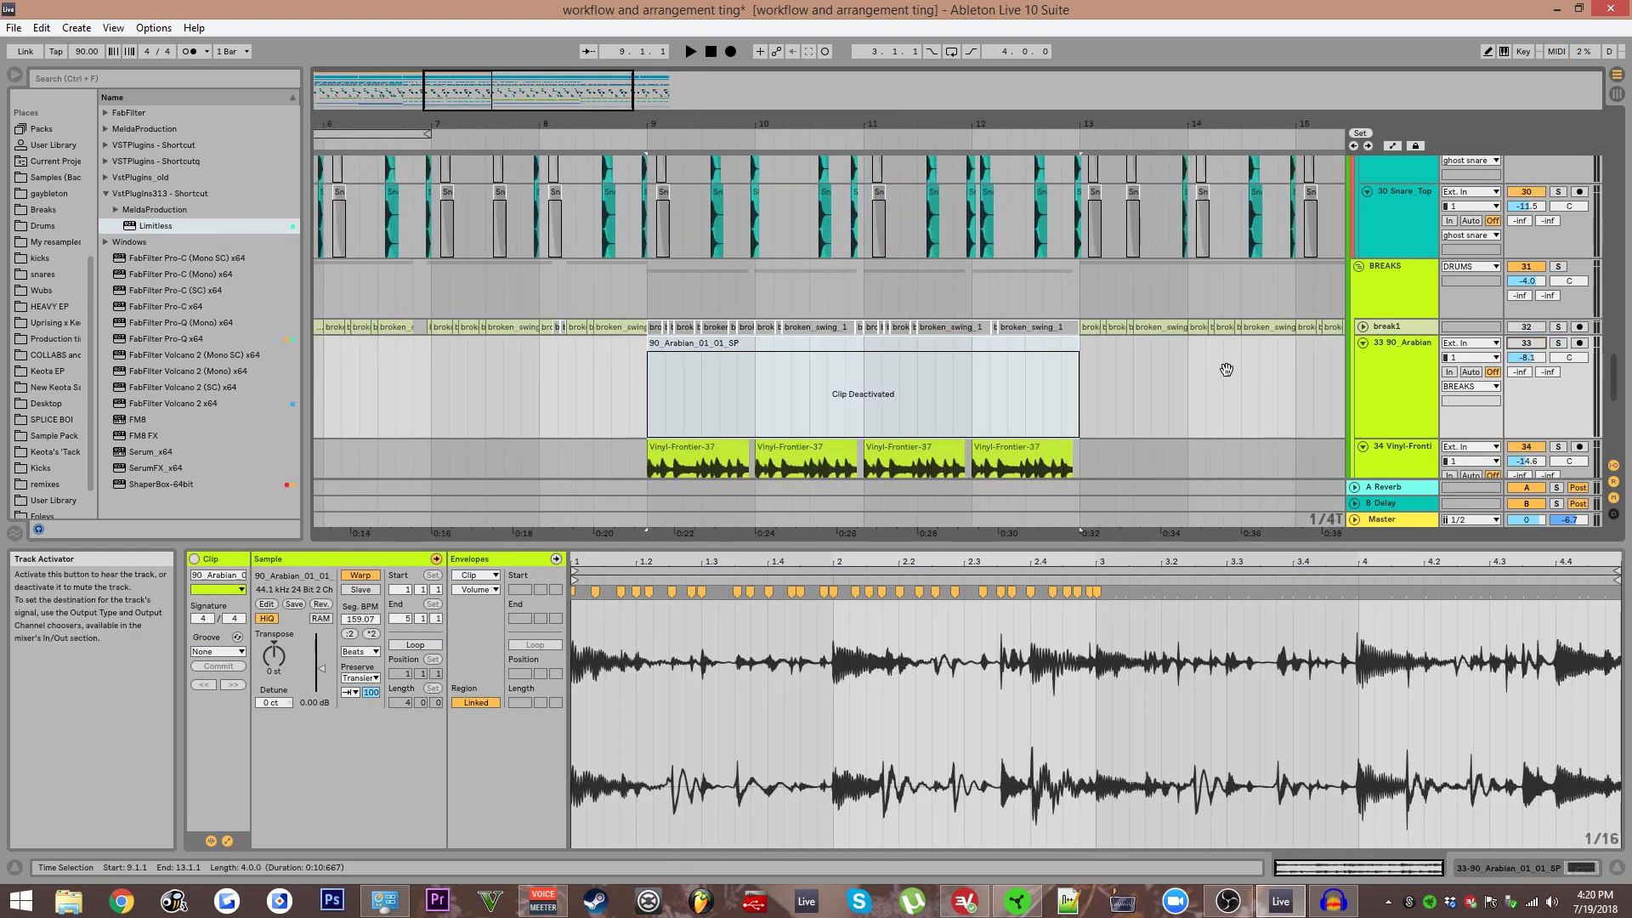
Activate the 90_Arabian_01_01_SP clip and audition it from 9.1.1 with its track soloed.
{"action": "scroll", "coordinate": [1173, 291], "scroll_direction": "down", "scroll_amount": 2}
{"action": "left_click", "coordinate": [1026, 286]}
{"action": "key", "text": "0"}
{"action": "key", "text": "space"}
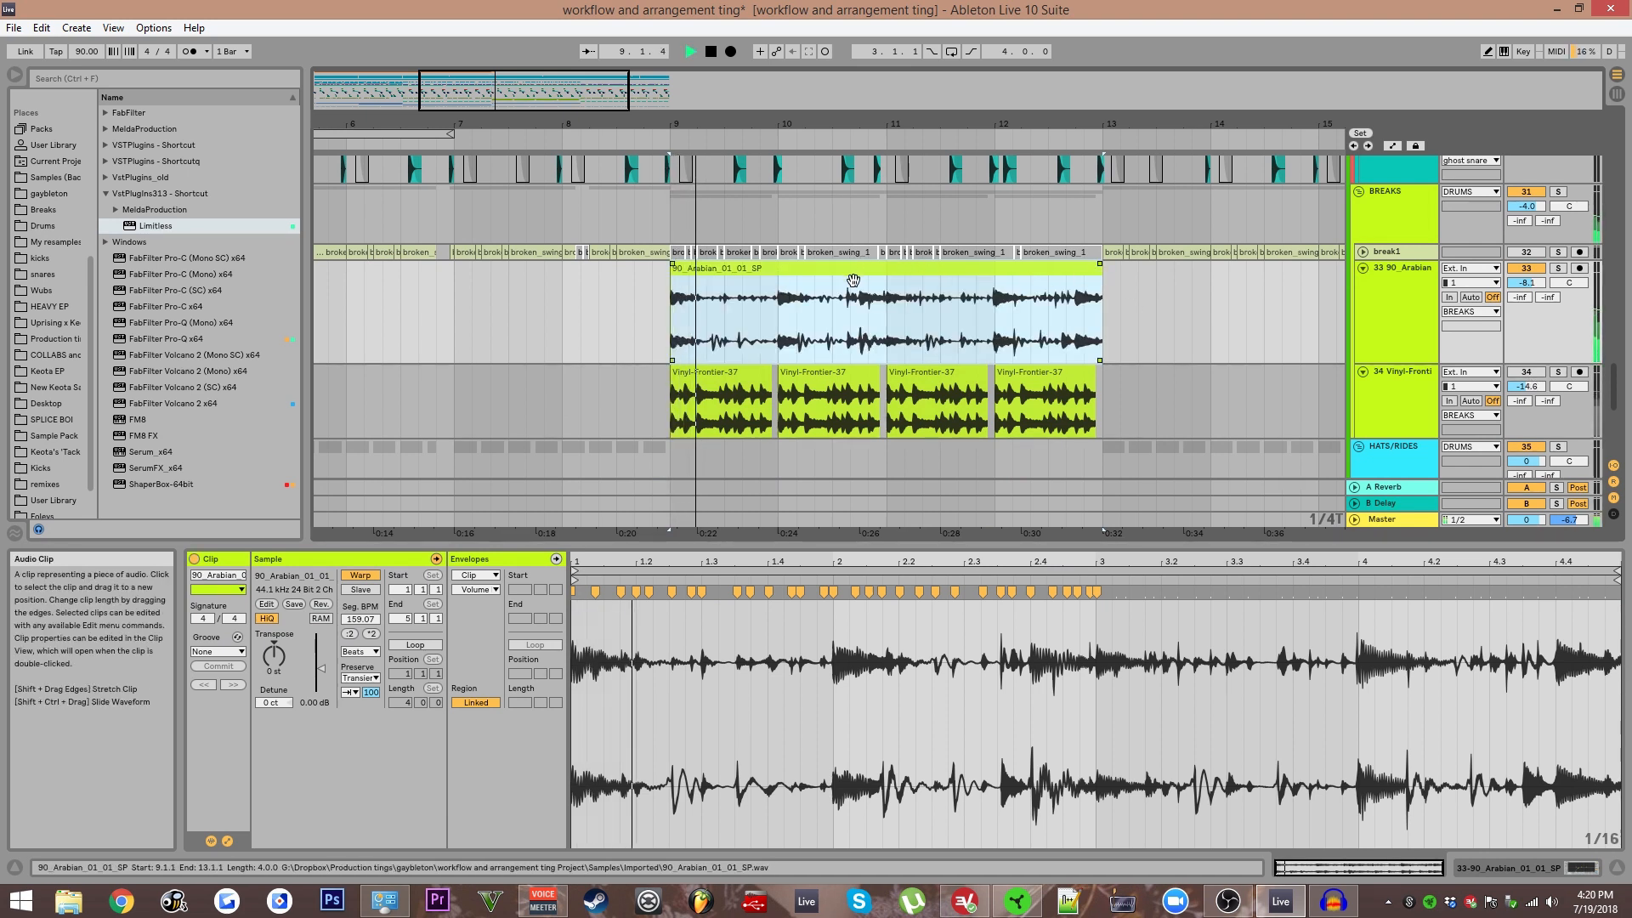
{"action": "left_click", "coordinate": [1558, 268]}
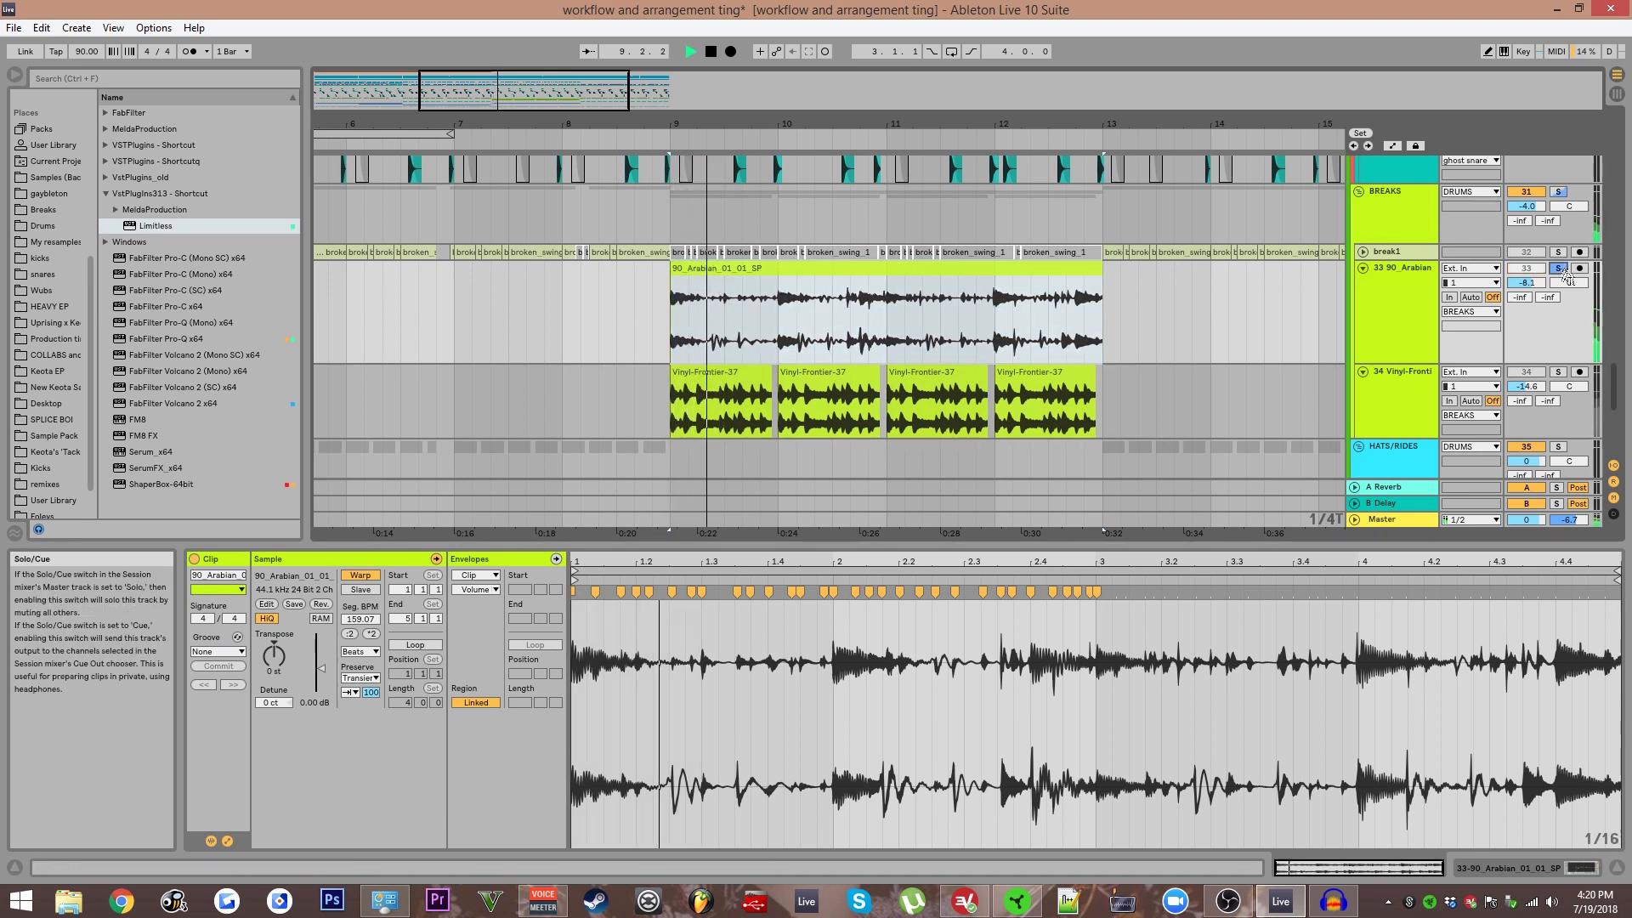
{"action": "left_click", "coordinate": [875, 328]}
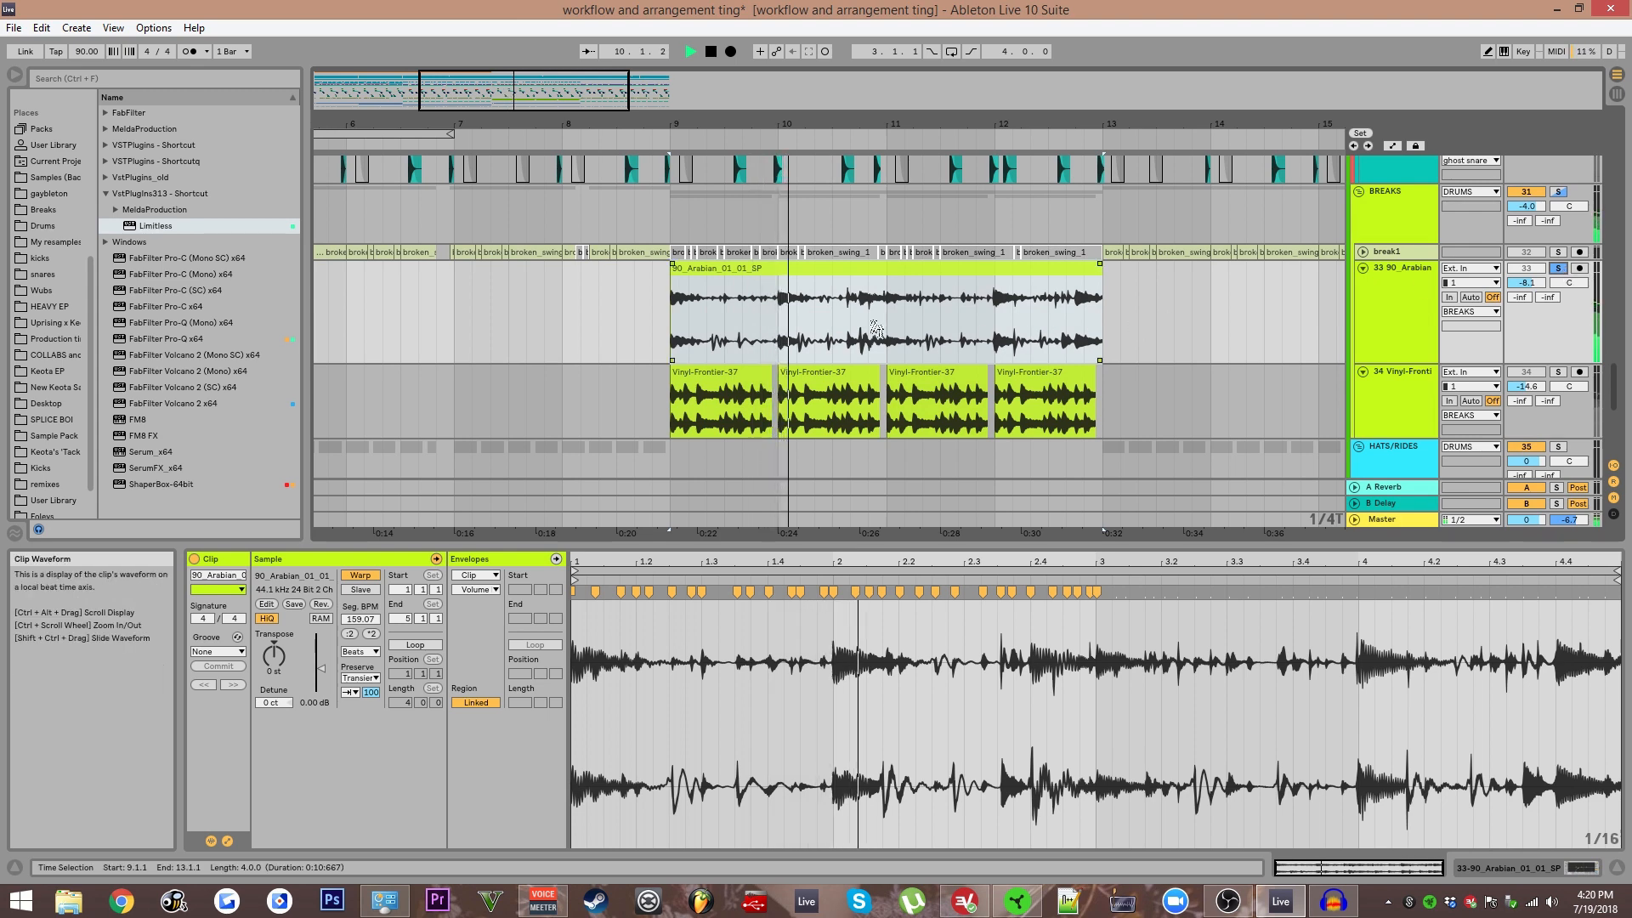
{"action": "key", "text": "space"}
Inspect the 90_Arabian_01_01_SP waveform and its warp markers from bar 9 to bar 11.
{"action": "scroll", "coordinate": [786, 313], "scroll_direction": "up", "scroll_amount": 3}
{"action": "left_click_drag", "start_coordinate": [829, 309], "coordinate": [809, 359]}
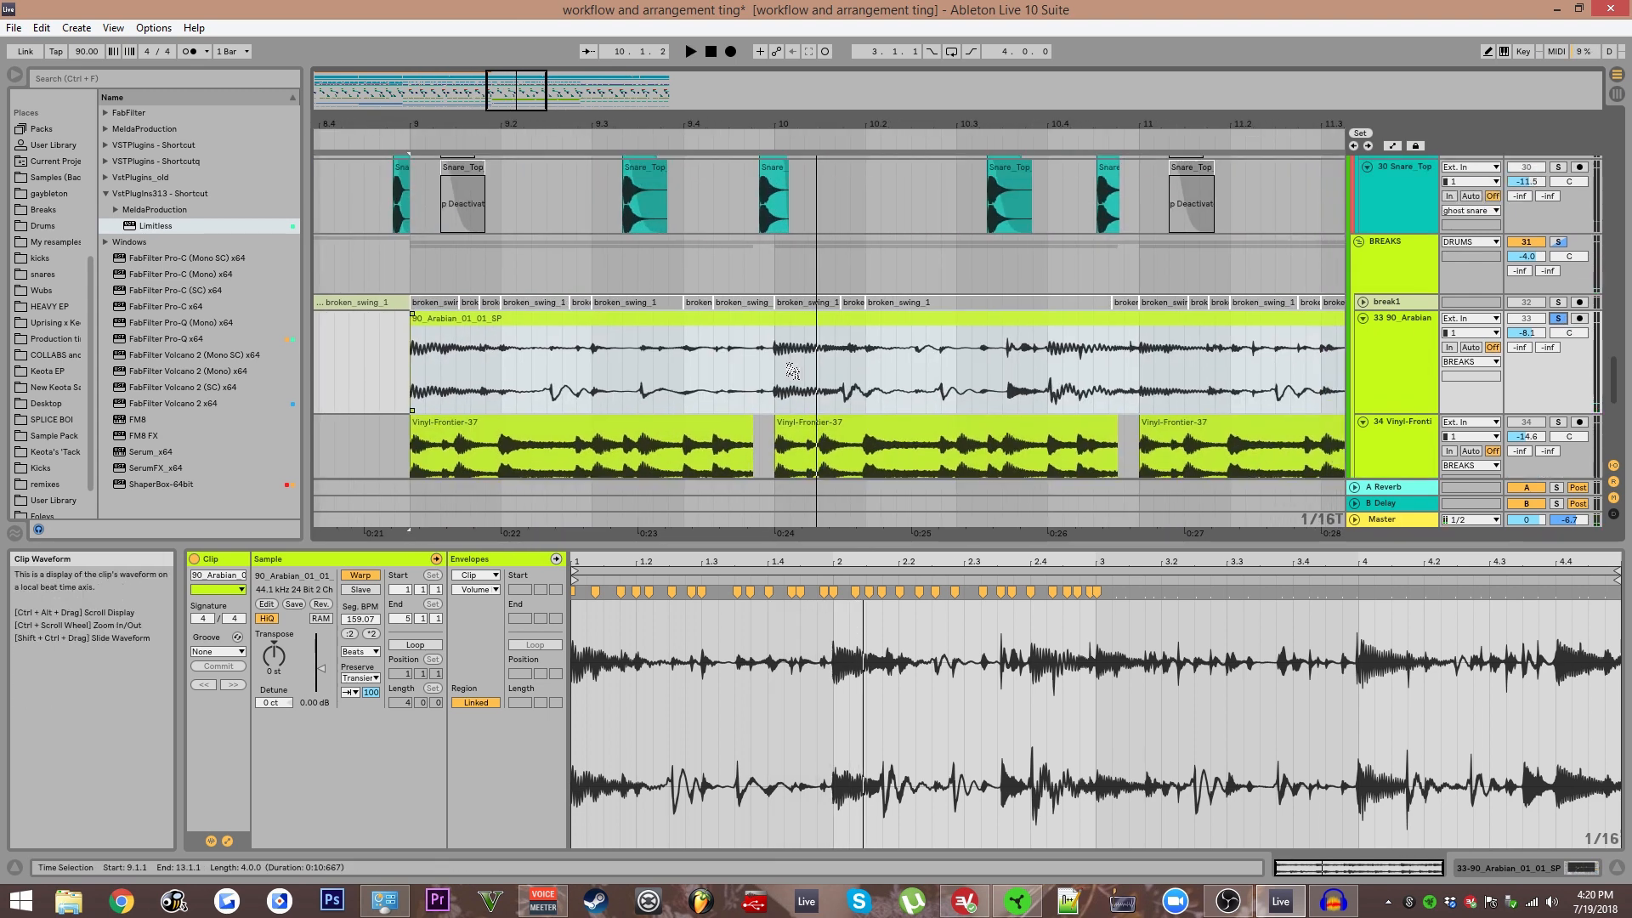
{"action": "scroll", "coordinate": [521, 339], "scroll_direction": "up", "scroll_amount": 1}
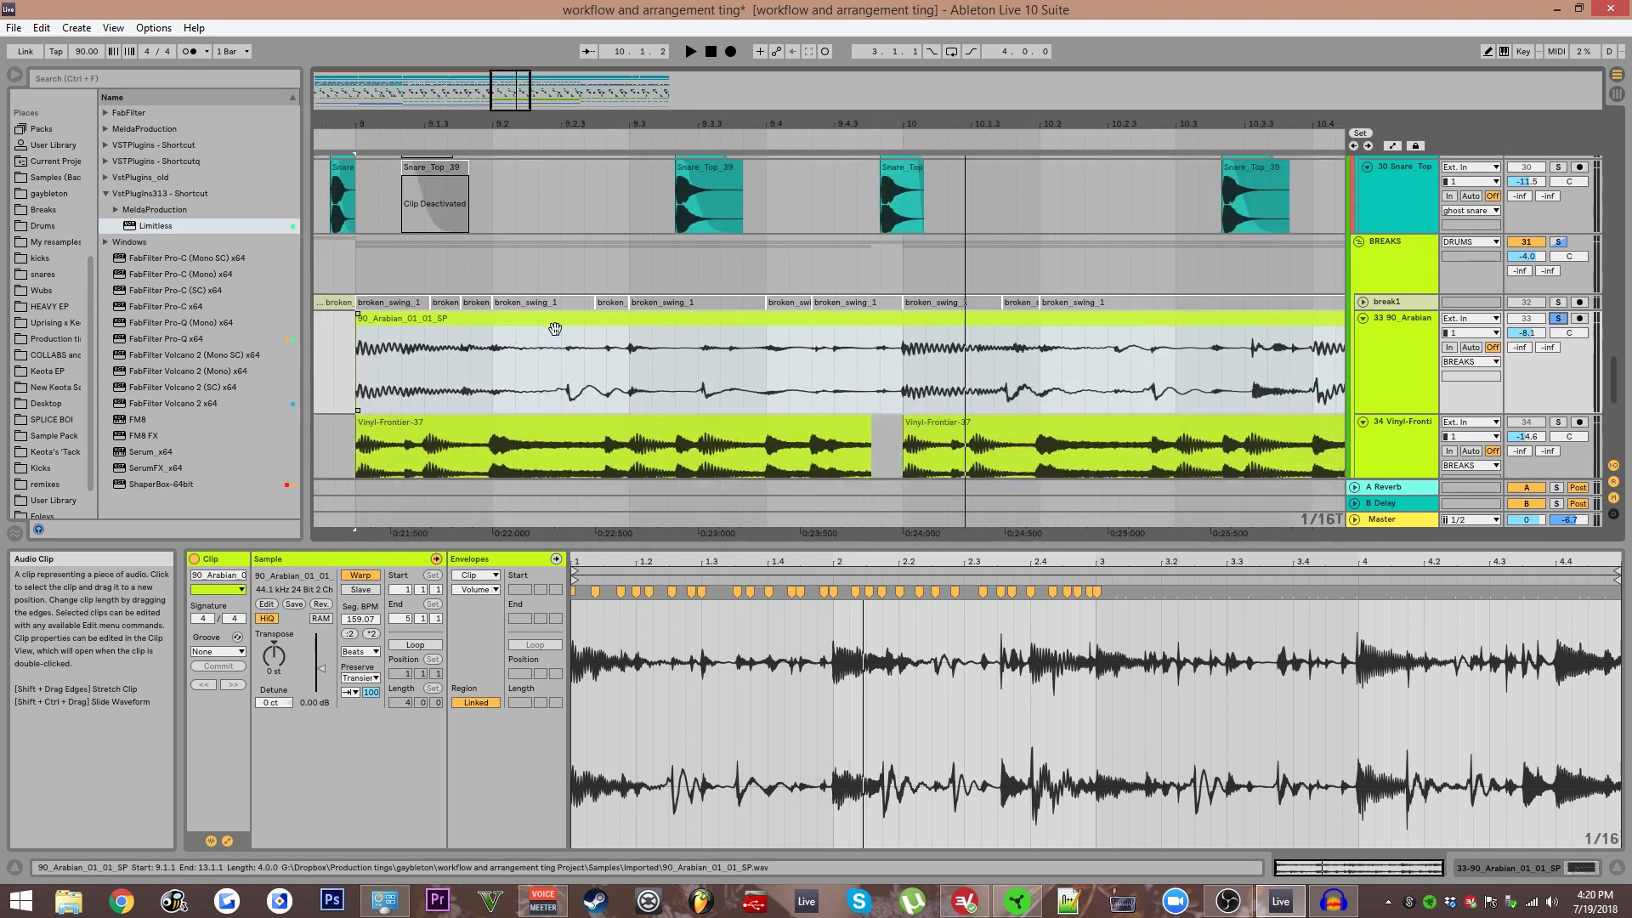
{"action": "left_click_drag", "start_coordinate": [553, 329], "coordinate": [533, 313]}
{"action": "scroll", "coordinate": [741, 332], "scroll_direction": "down", "scroll_amount": 1}
{"action": "left_click_drag", "start_coordinate": [742, 330], "coordinate": [748, 362]}
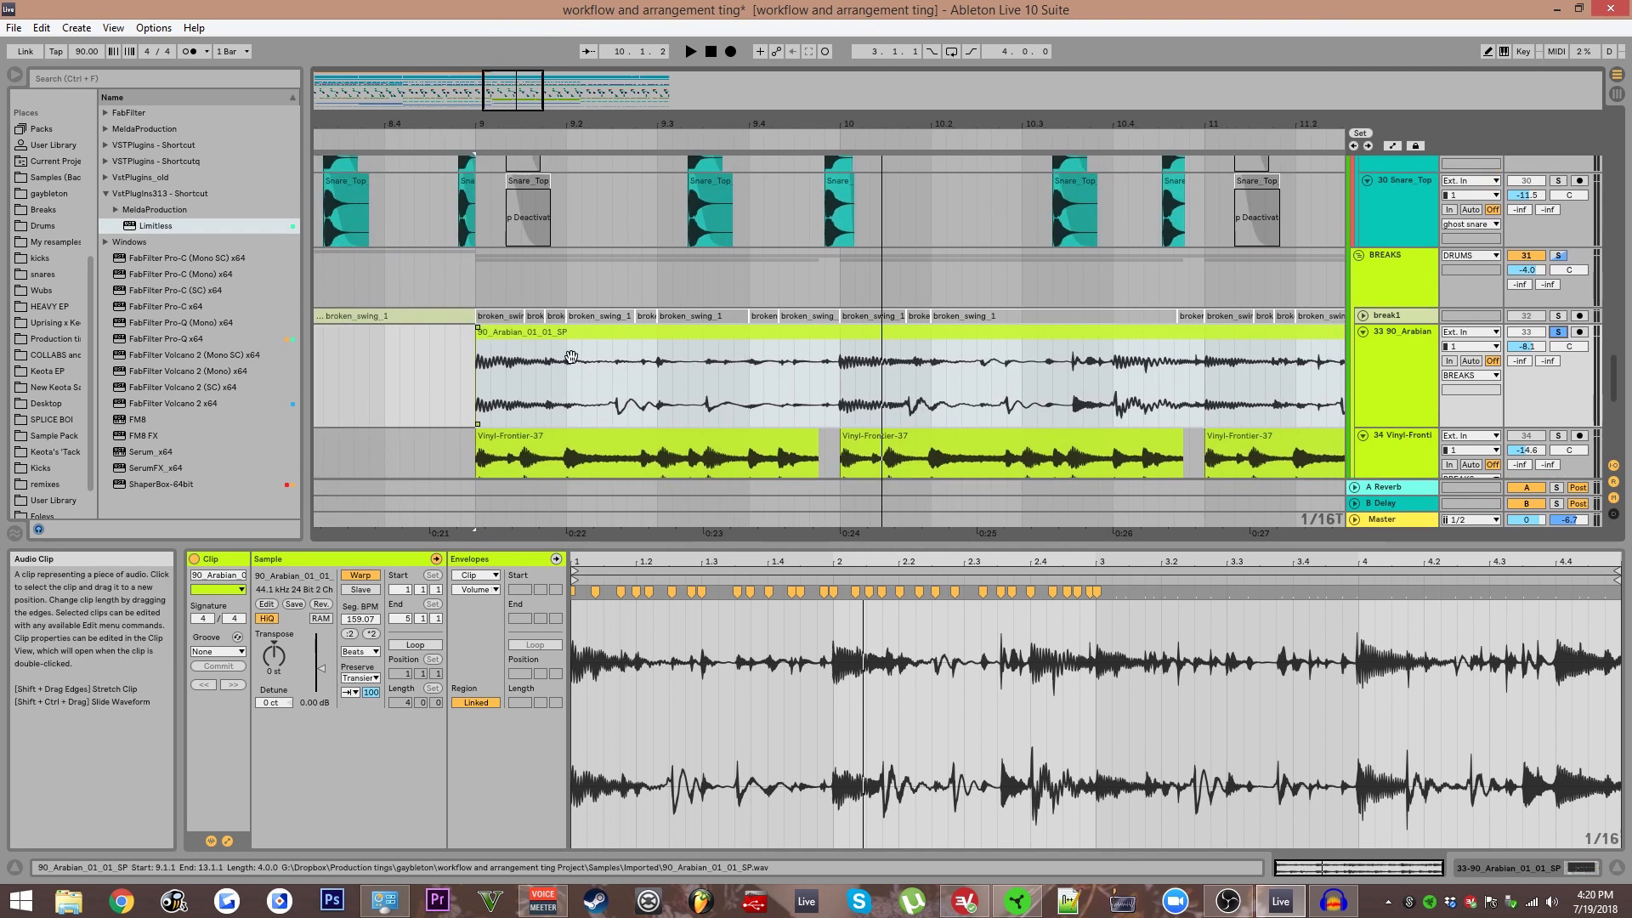
{"action": "scroll", "coordinate": [829, 645], "scroll_direction": "up", "scroll_amount": 2}
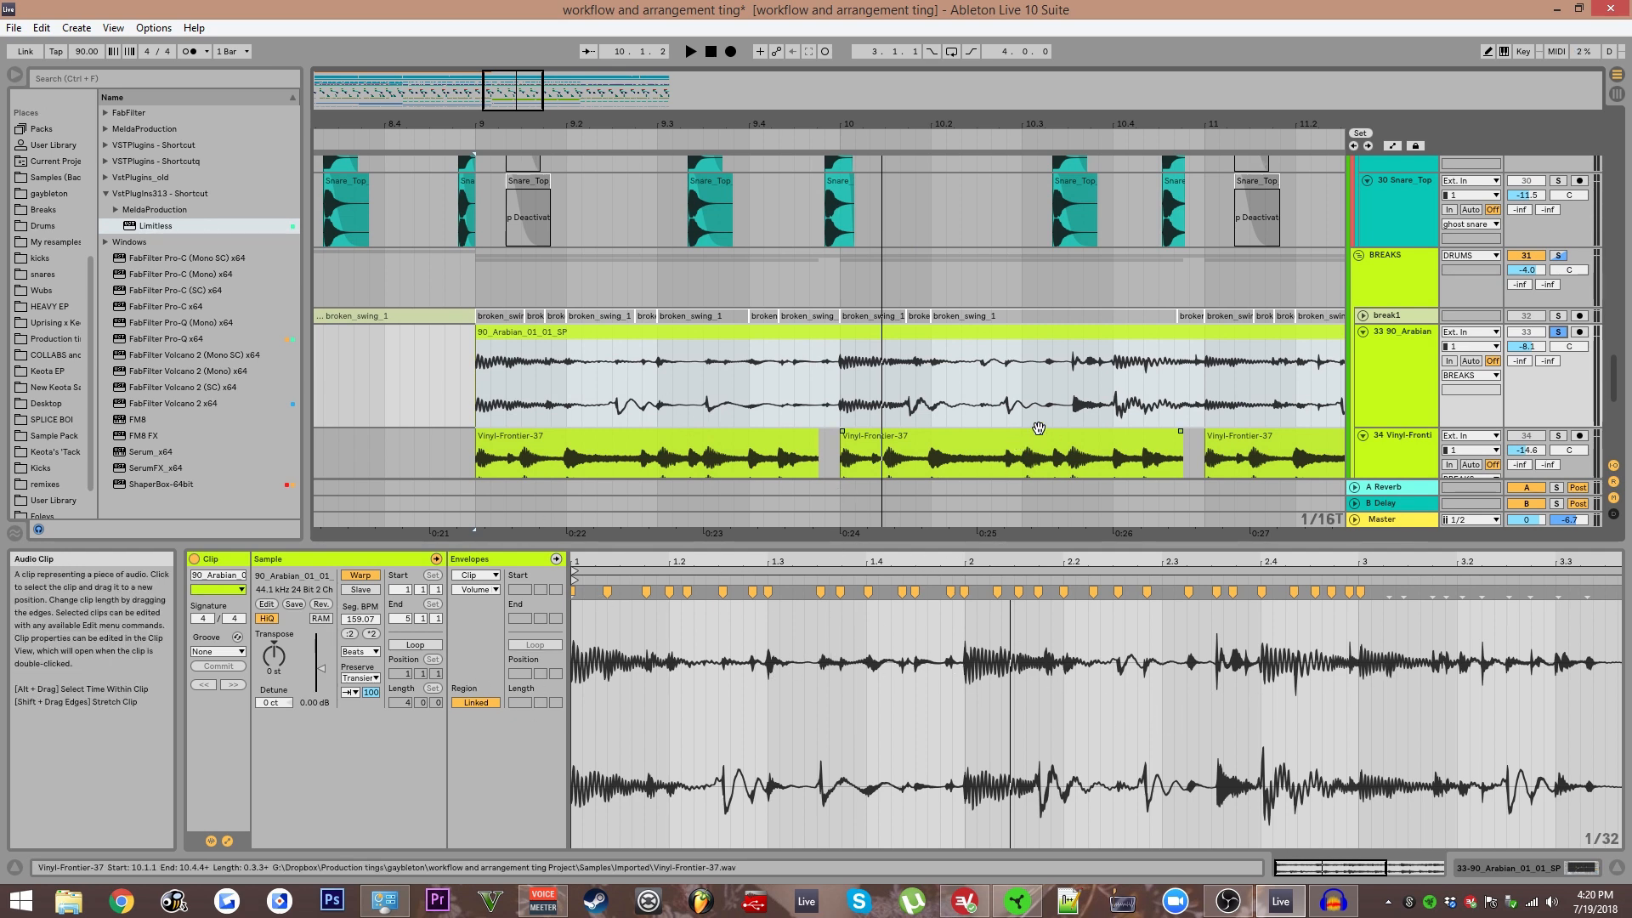
Play the soloed 90_Arabian break briefly from 10.1.1.
{"action": "left_click", "coordinate": [1027, 367]}
{"action": "key", "text": "space"}
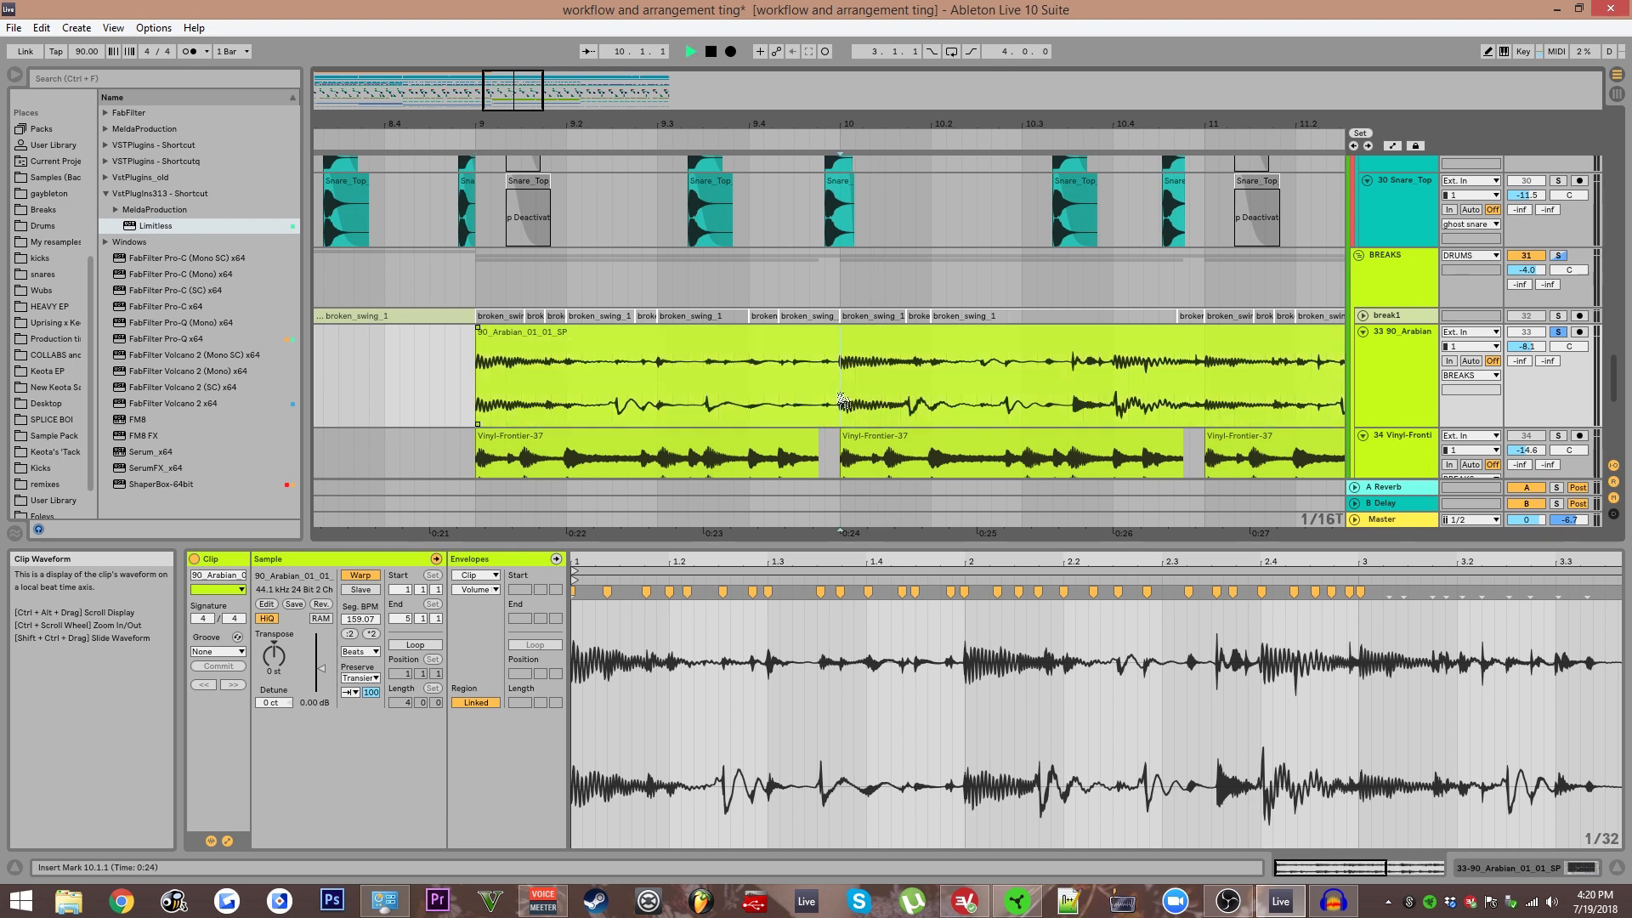
{"action": "left_click", "coordinate": [1027, 367]}
{"action": "key", "text": "space"}
Unsolo the 33 90_Arabian track and listen to the break with the other tracks from 9.1.1.
{"action": "left_click", "coordinate": [1558, 332]}
{"action": "key", "text": "space"}
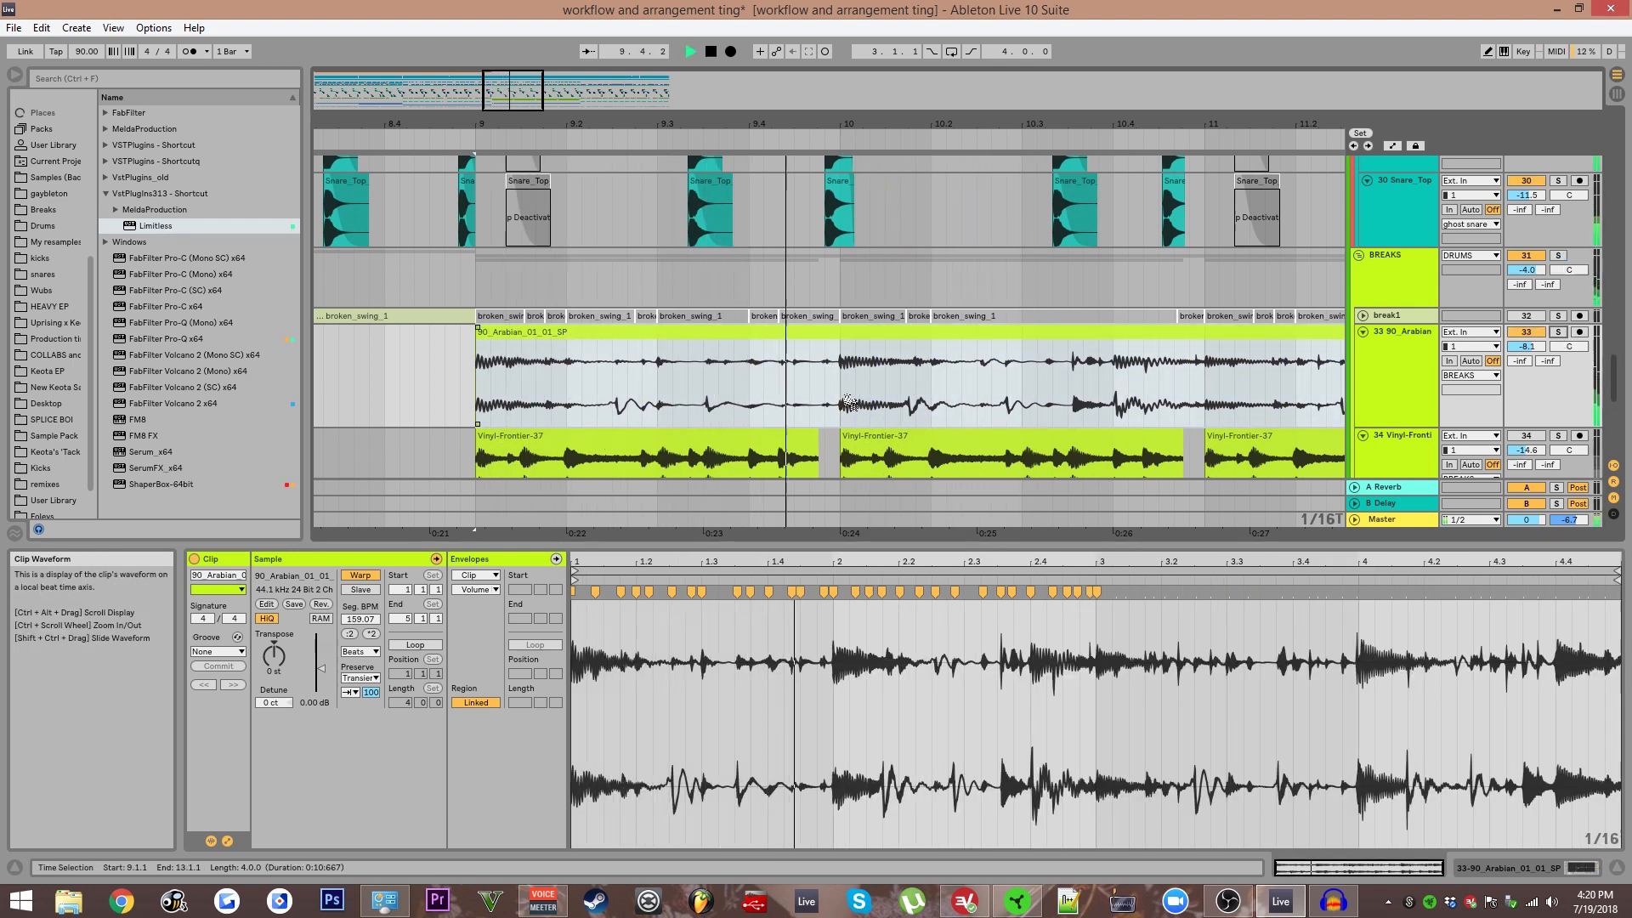
{"action": "key", "text": "space"}
{"action": "key", "text": "space"}
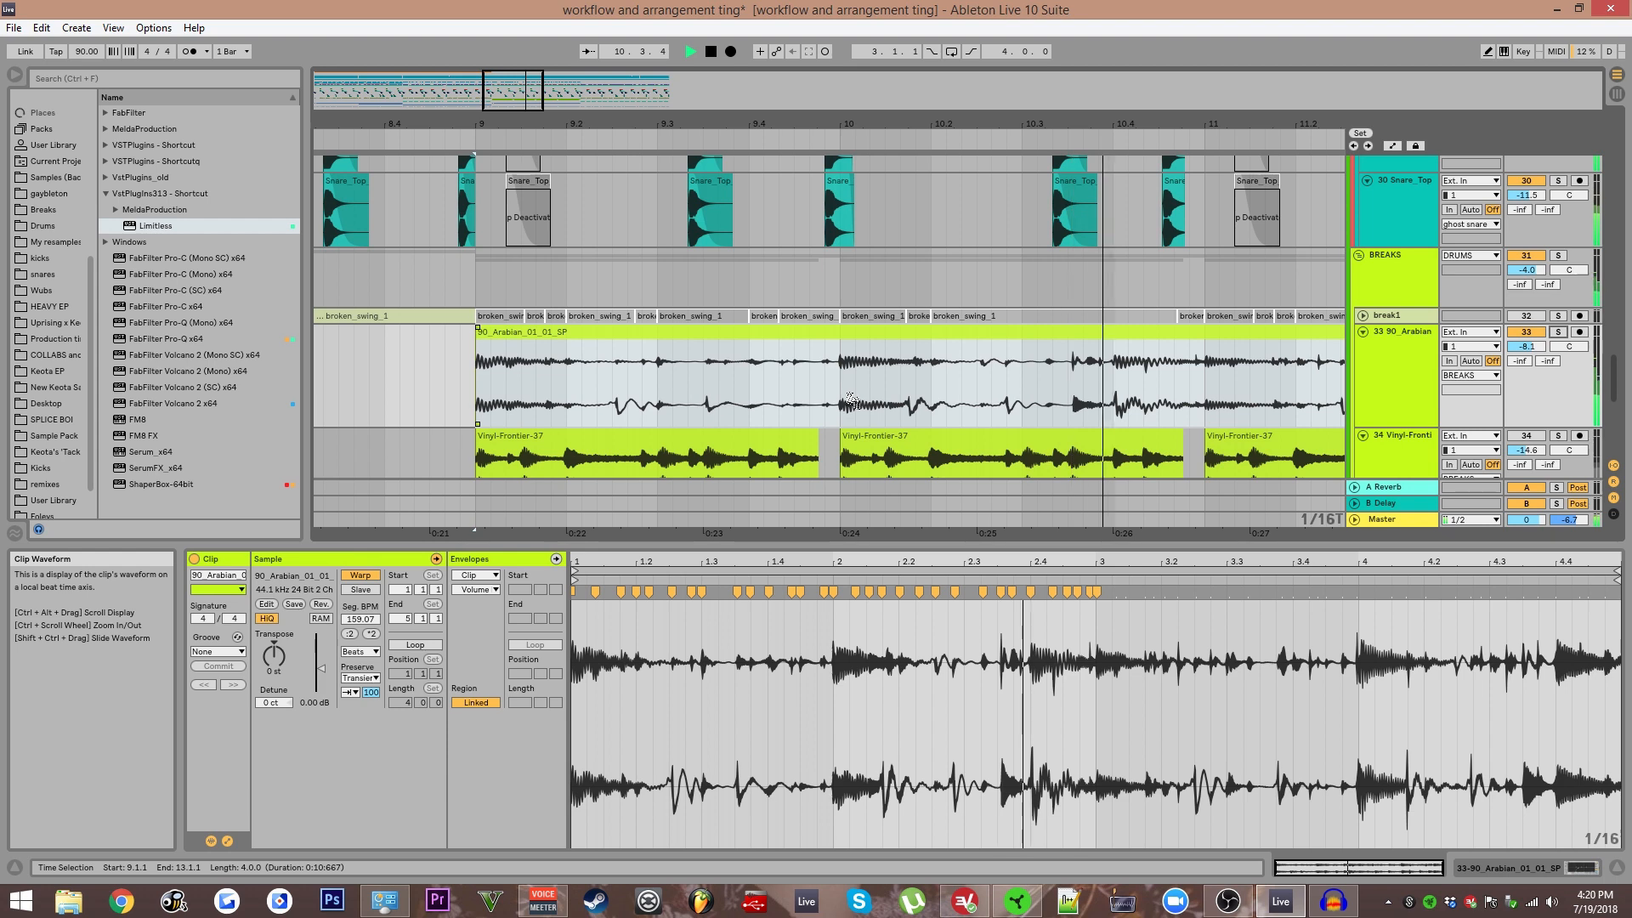
{"action": "key", "text": "space"}
Deactivate the 90_Arabian_01_01_SP clip and play the arrangement from the Vinyl-Frontier-37 clip at 9.1.1.
{"action": "scroll", "coordinate": [1006, 326], "scroll_direction": "down", "scroll_amount": 1}
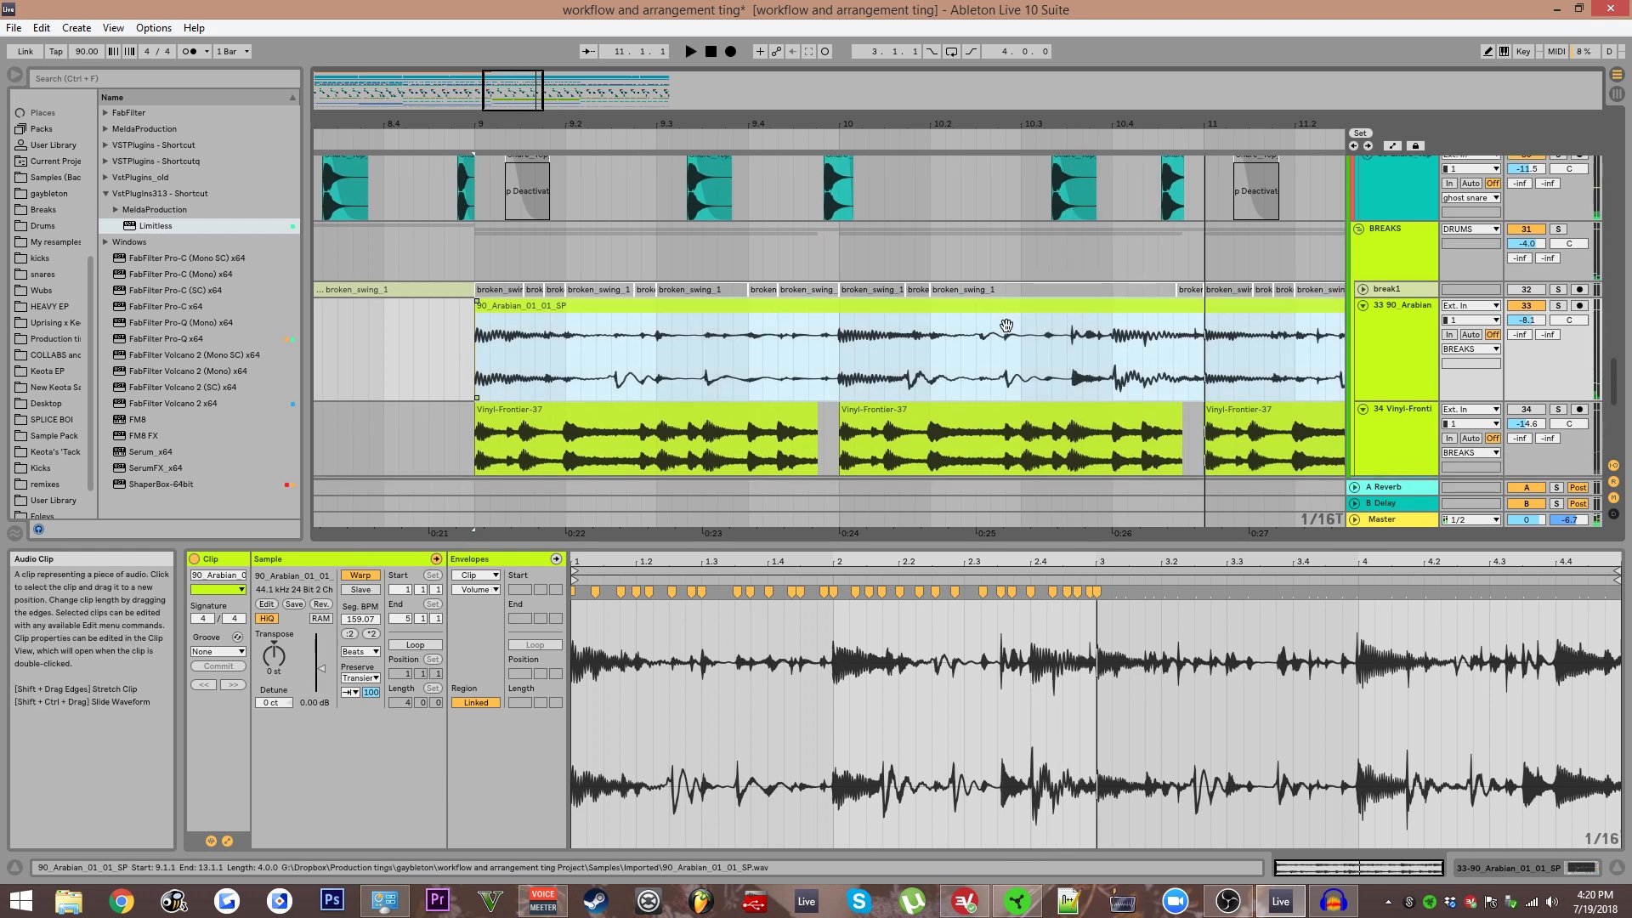
{"action": "key", "text": "0"}
{"action": "scroll", "coordinate": [674, 317], "scroll_direction": "down", "scroll_amount": 2}
{"action": "left_click", "coordinate": [671, 390]}
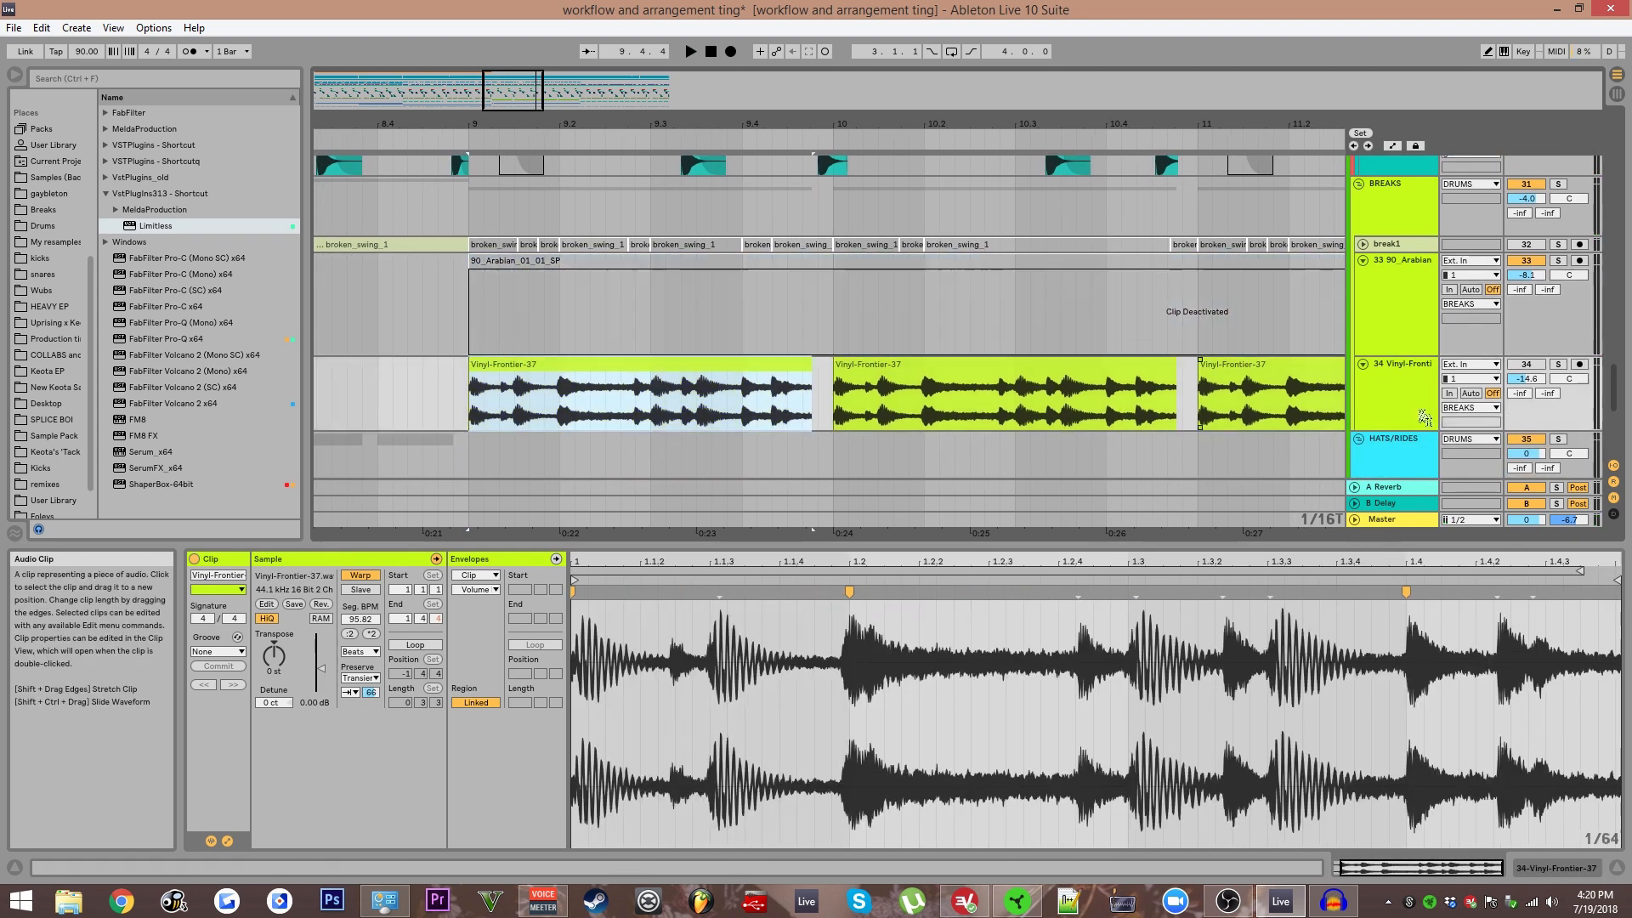
{"action": "key", "text": "space"}
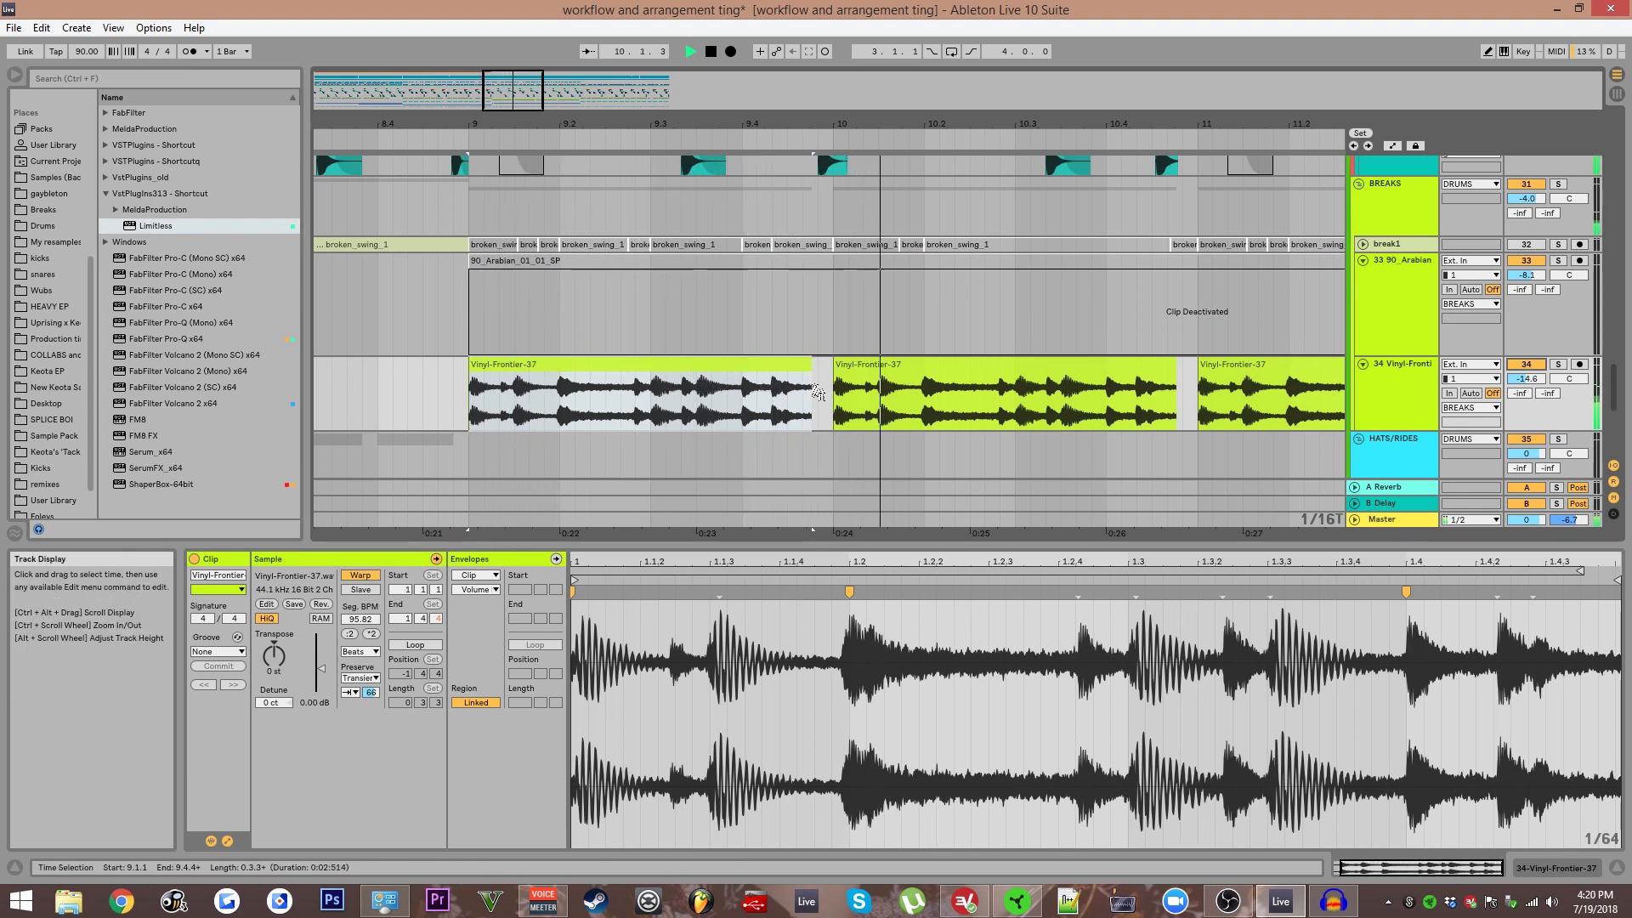
{"action": "left_click", "coordinate": [905, 379]}
{"action": "left_click_drag", "start_coordinate": [905, 379], "coordinate": [898, 380]}
{"action": "left_click_drag", "start_coordinate": [1167, 382], "coordinate": [1211, 405]}
{"action": "key", "text": "space"}
Select the broken_swing_1 clip at 5.1.1 and unfold the break1 track.
{"action": "scroll", "coordinate": [847, 374], "scroll_direction": "down", "scroll_amount": 5}
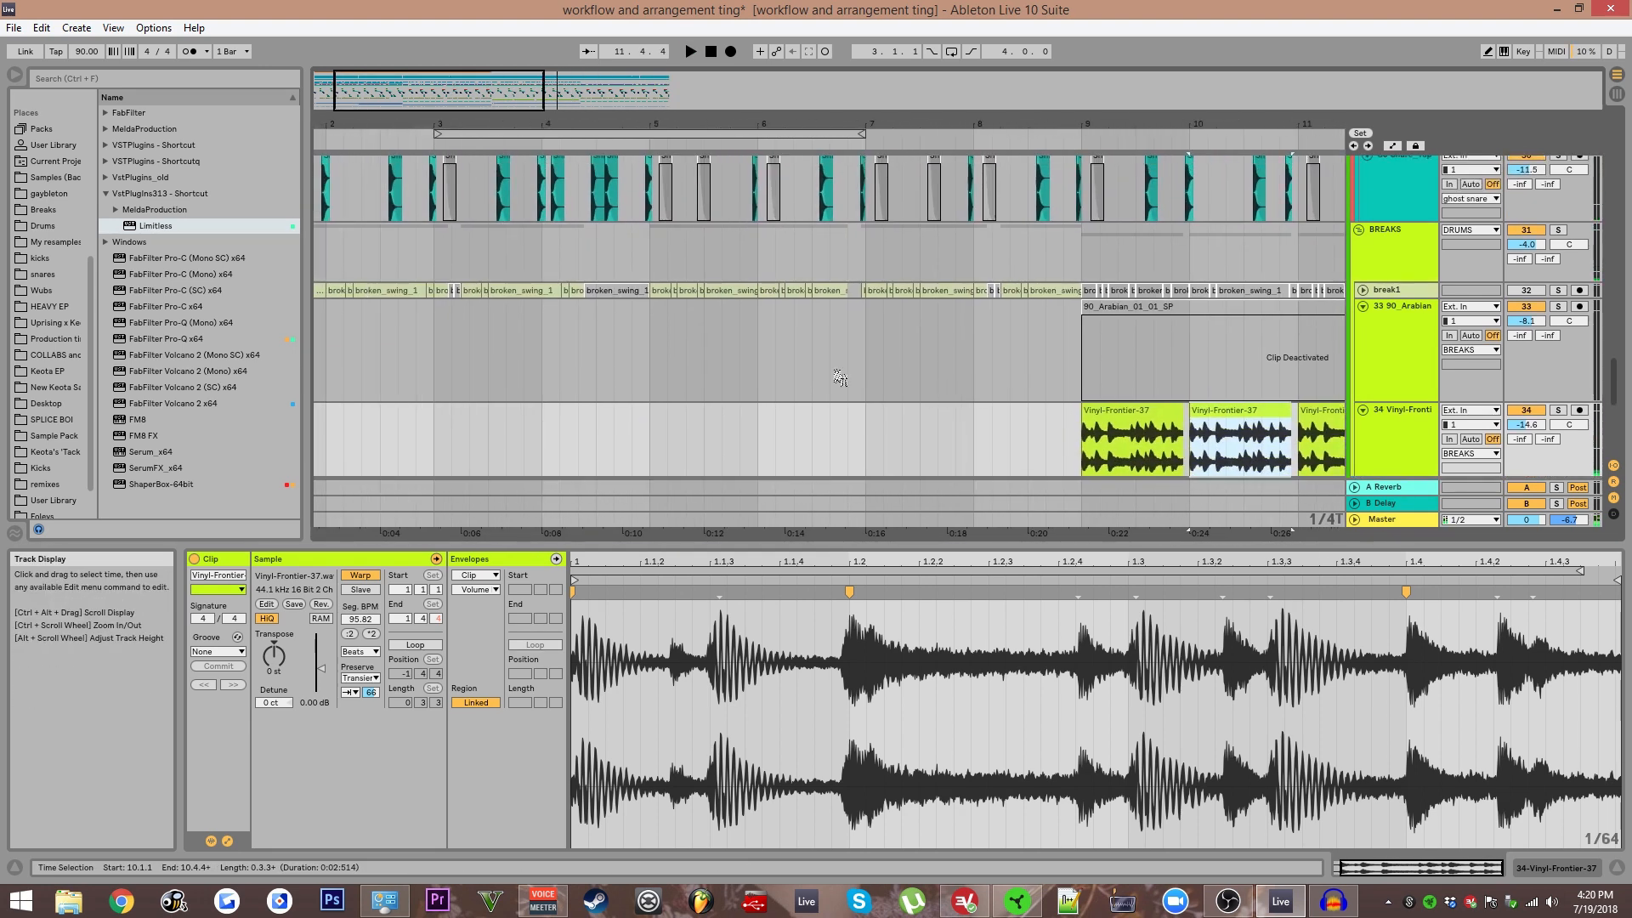
{"action": "left_click", "coordinate": [656, 287]}
{"action": "left_click", "coordinate": [1363, 290]}
{"action": "right_click", "coordinate": [1384, 325]}
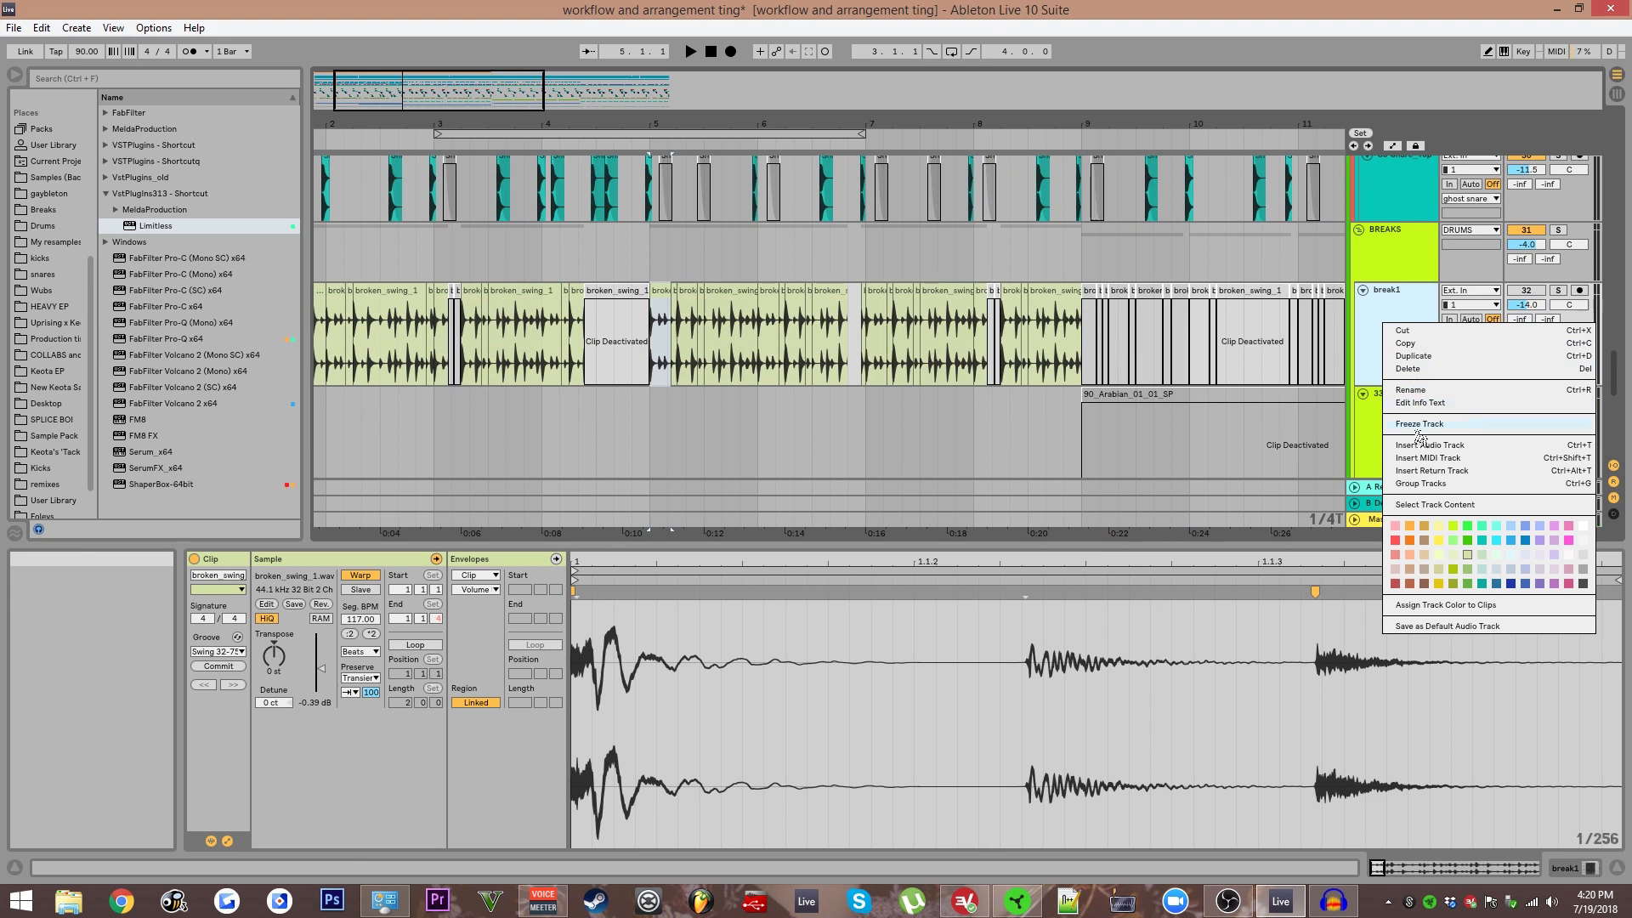
{"action": "left_click", "coordinate": [1365, 295]}
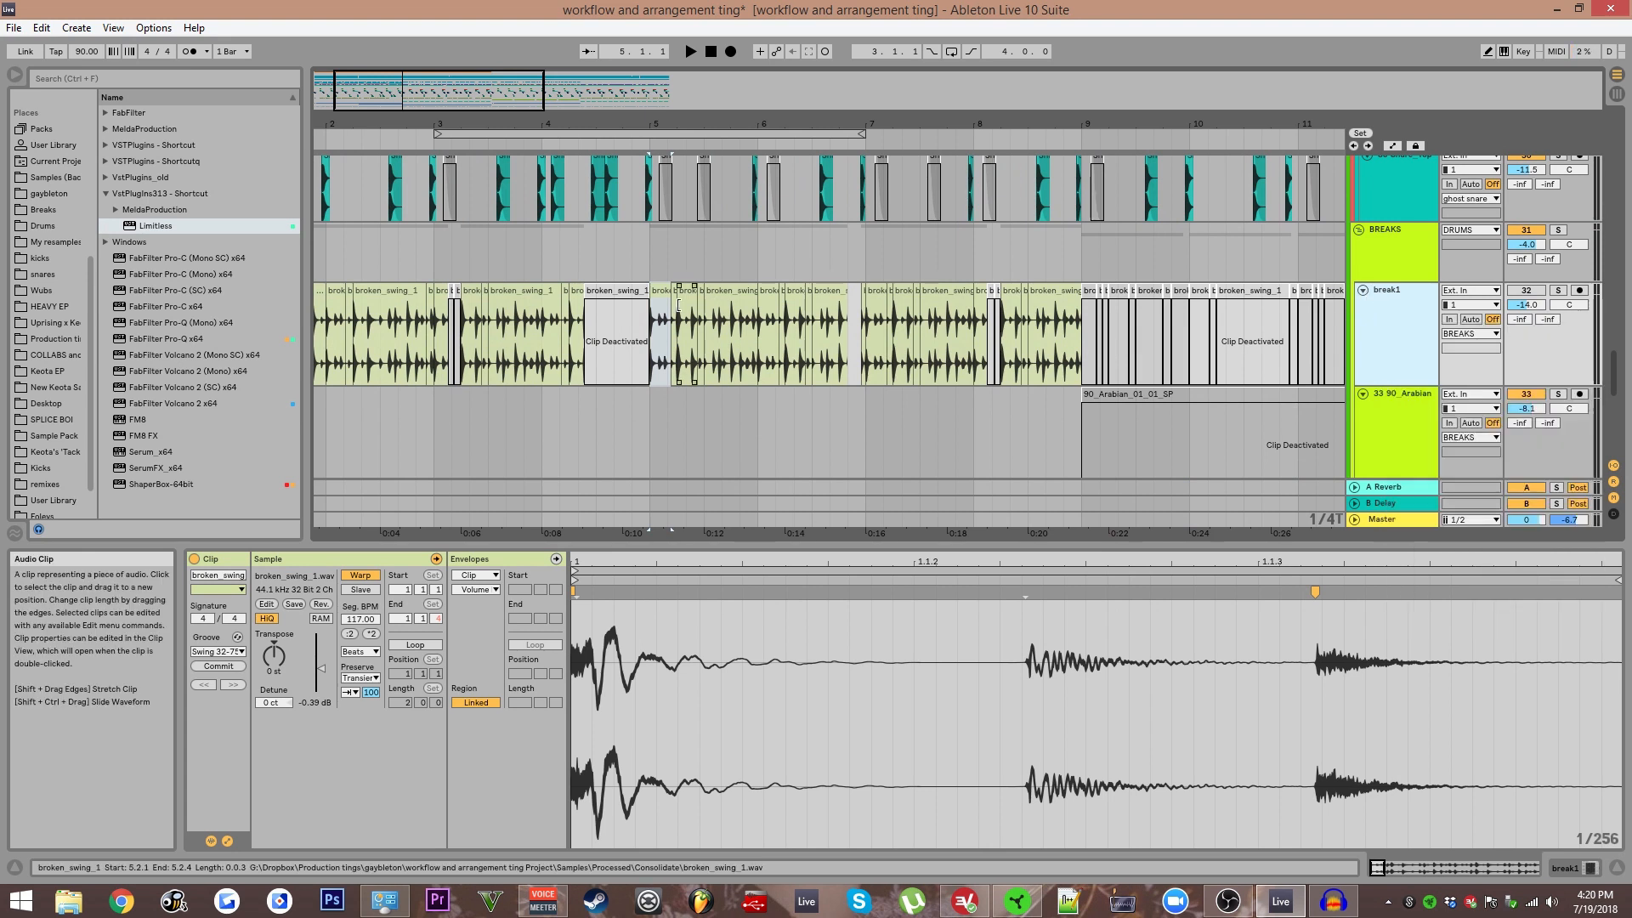
Play the broken_swing_1 break from 5.1.1 with the other tracks and again with break1 soloed.
{"action": "left_click", "coordinate": [658, 289]}
{"action": "key", "text": "space"}
{"action": "key", "text": "space"}
{"action": "key", "text": "space"}
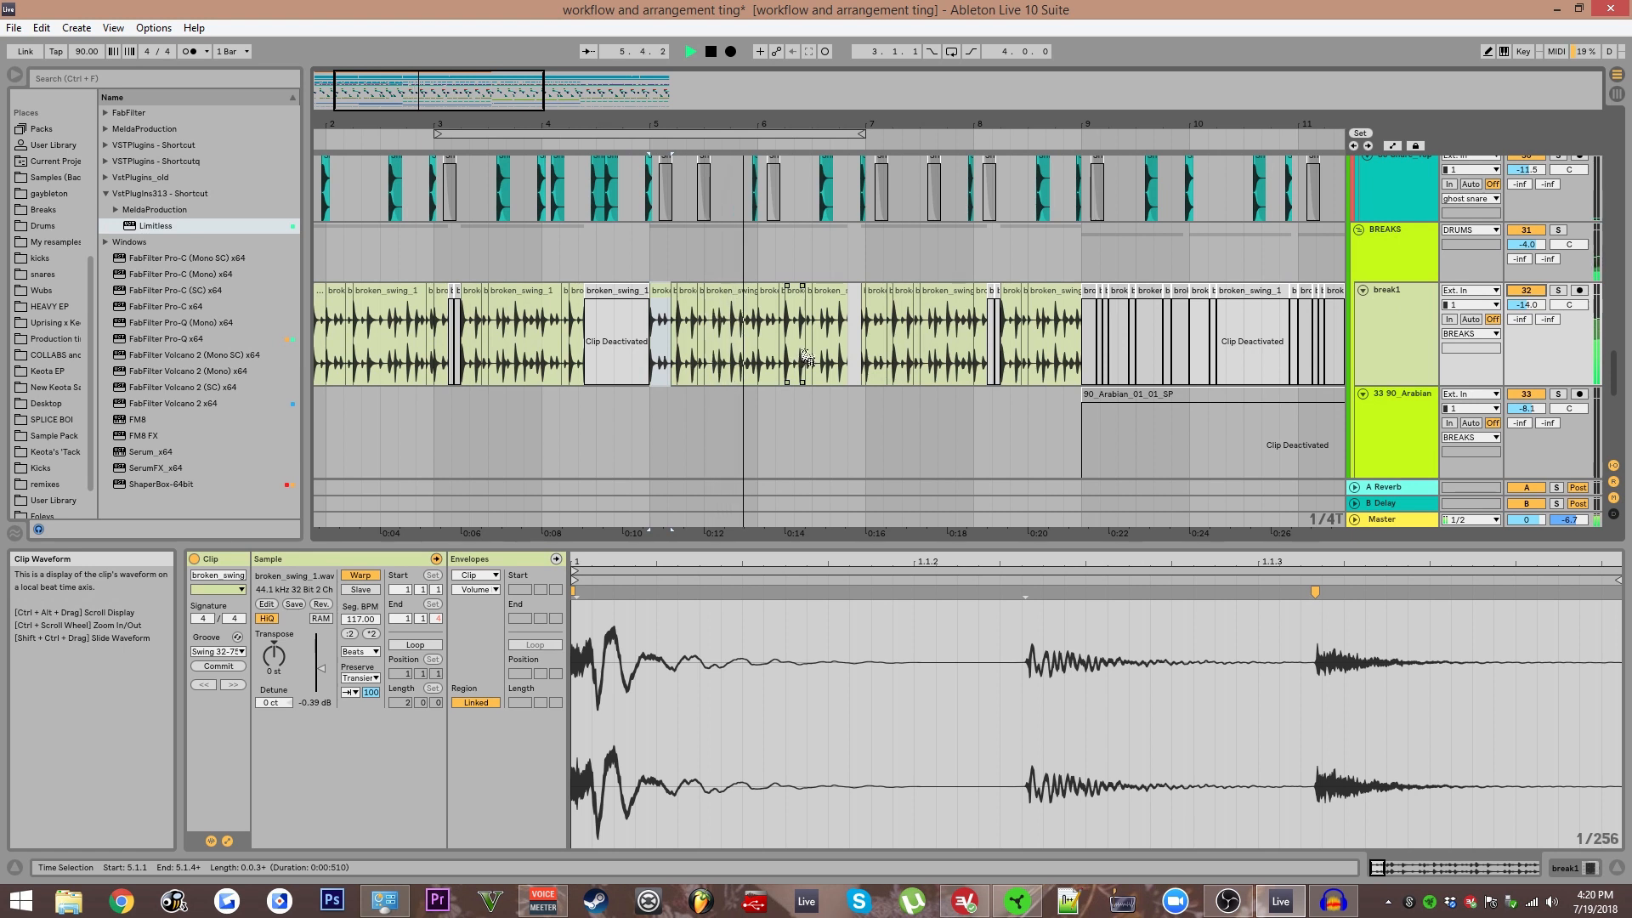
{"action": "left_click", "coordinate": [1557, 290]}
{"action": "key", "text": "space"}
{"action": "key", "text": "space"}
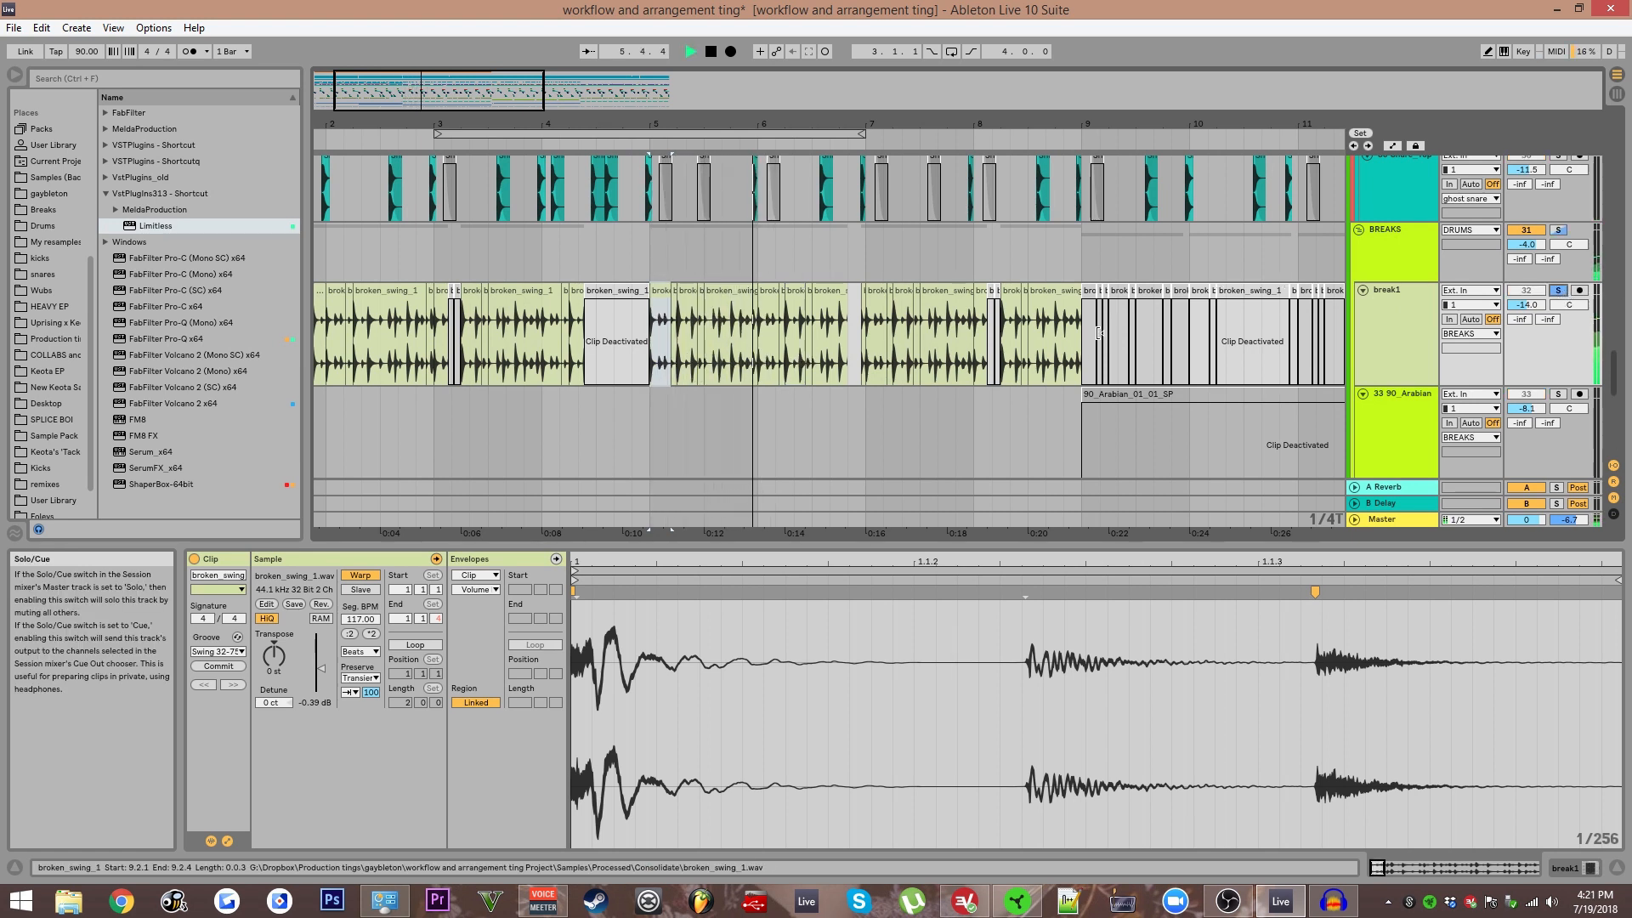
{"action": "key", "text": "space"}
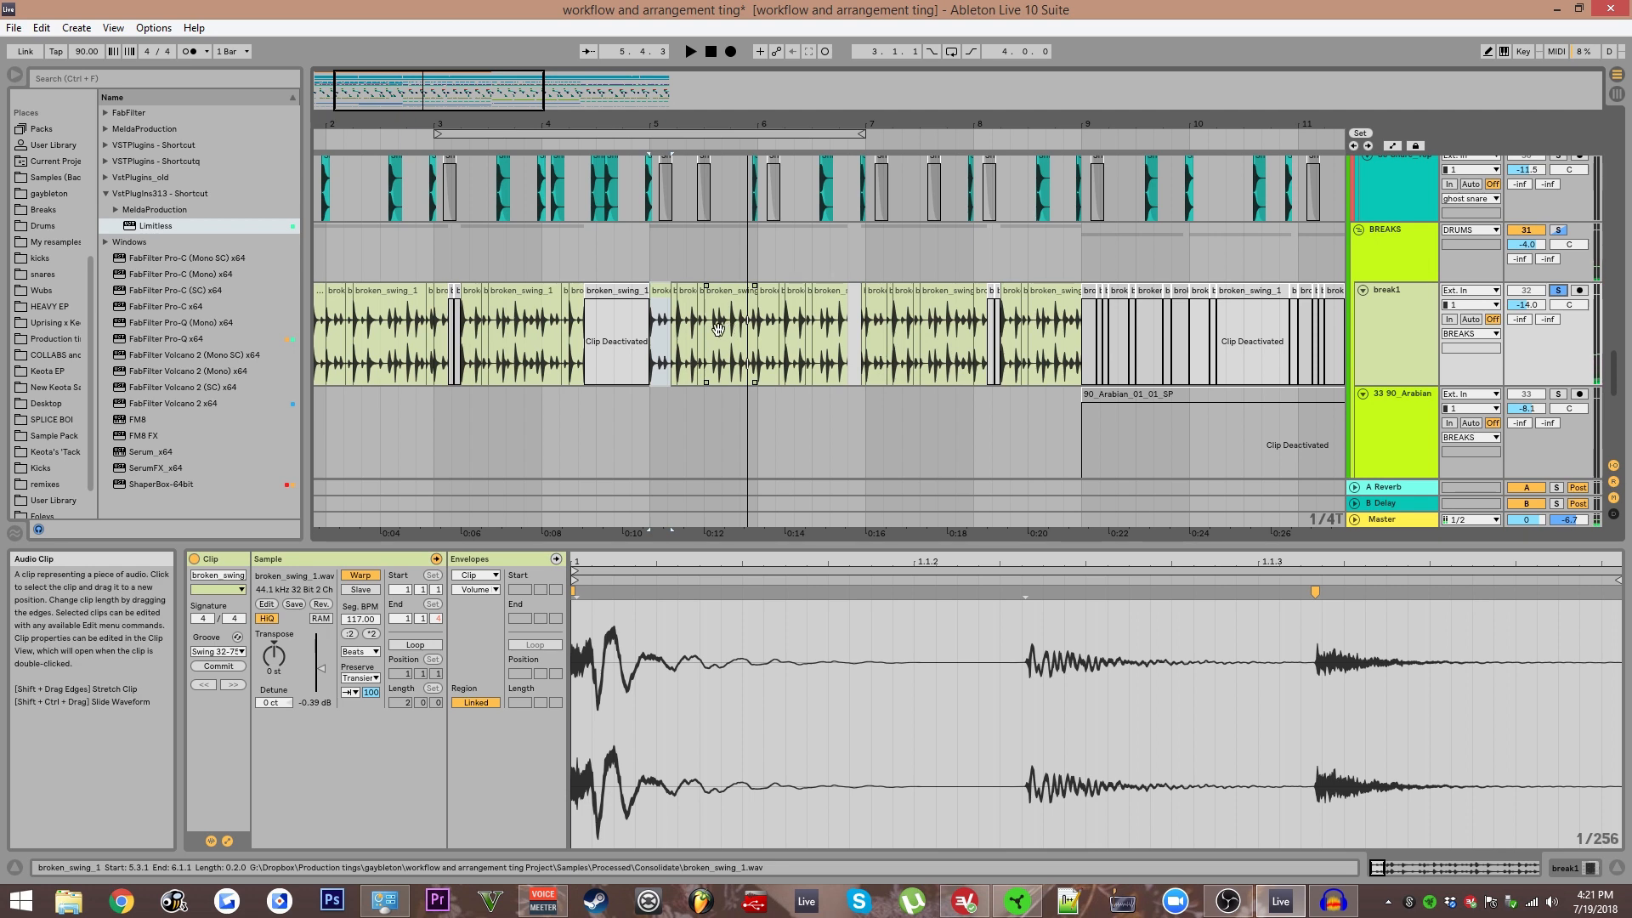
Inspect the break1 track's chops and Compressor, and the sidechain rack on the BREAKS group.
{"action": "scroll", "coordinate": [664, 323], "scroll_direction": "up", "scroll_amount": 2}
{"action": "scroll", "coordinate": [664, 323], "scroll_direction": "up", "scroll_amount": 1}
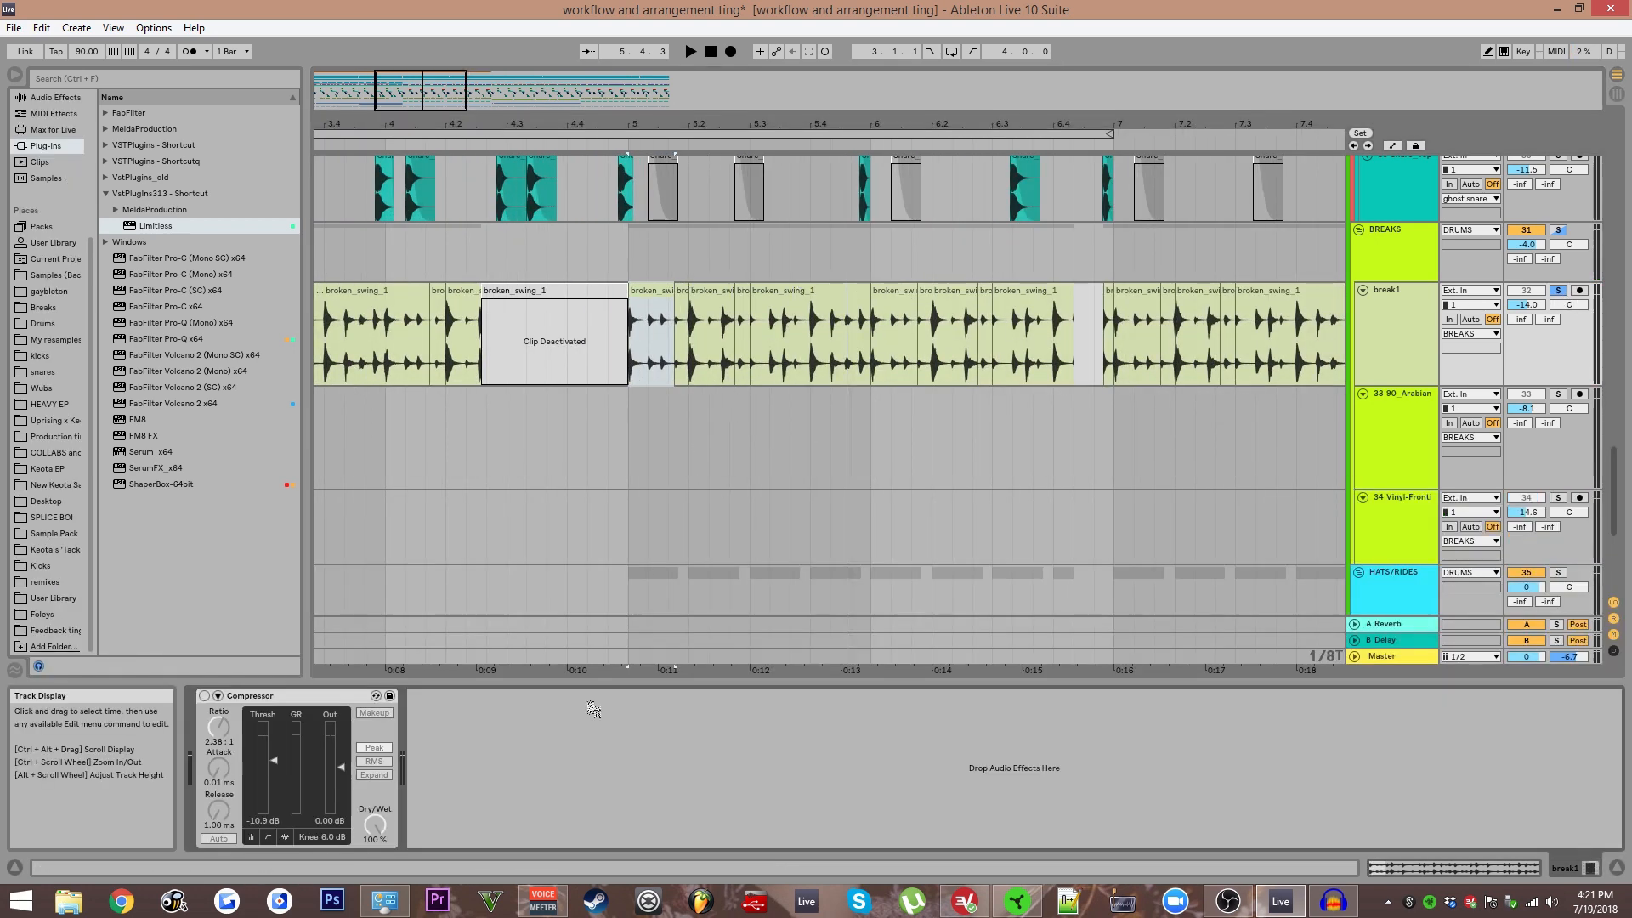
{"action": "scroll", "coordinate": [1180, 466], "scroll_direction": "up", "scroll_amount": 3}
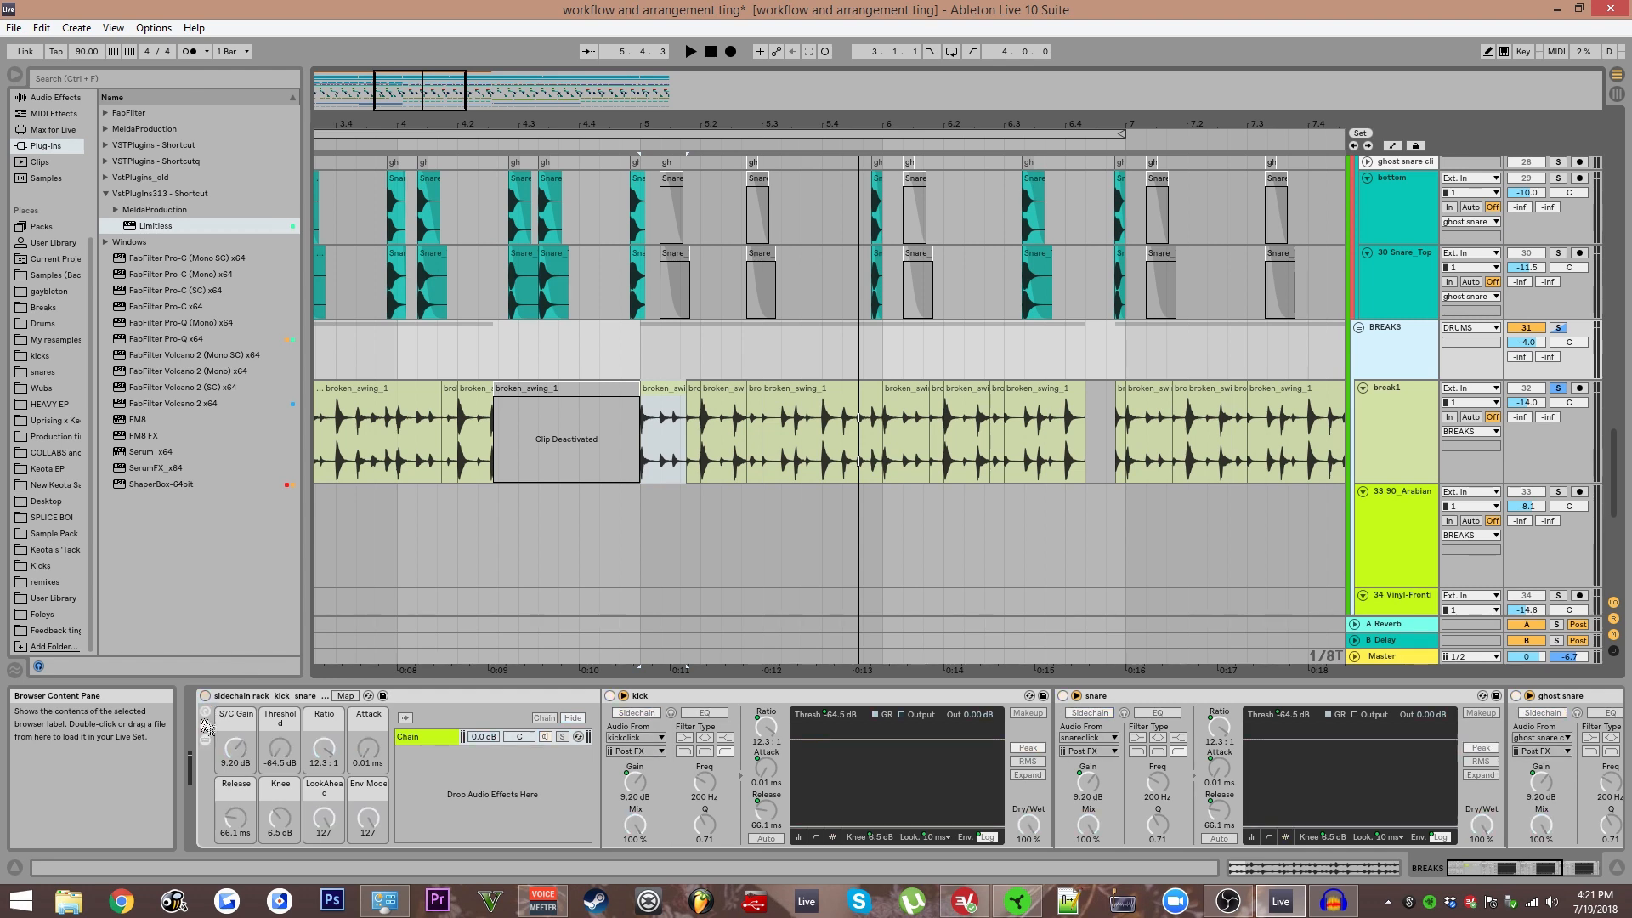
Play the soloed break1 track from 5.1.1 with the BREAKS group's sidechain rack bypassed and again with it switched on.
{"action": "left_click", "coordinate": [205, 696]}
{"action": "left_click", "coordinate": [205, 697]}
{"action": "key", "text": "space"}
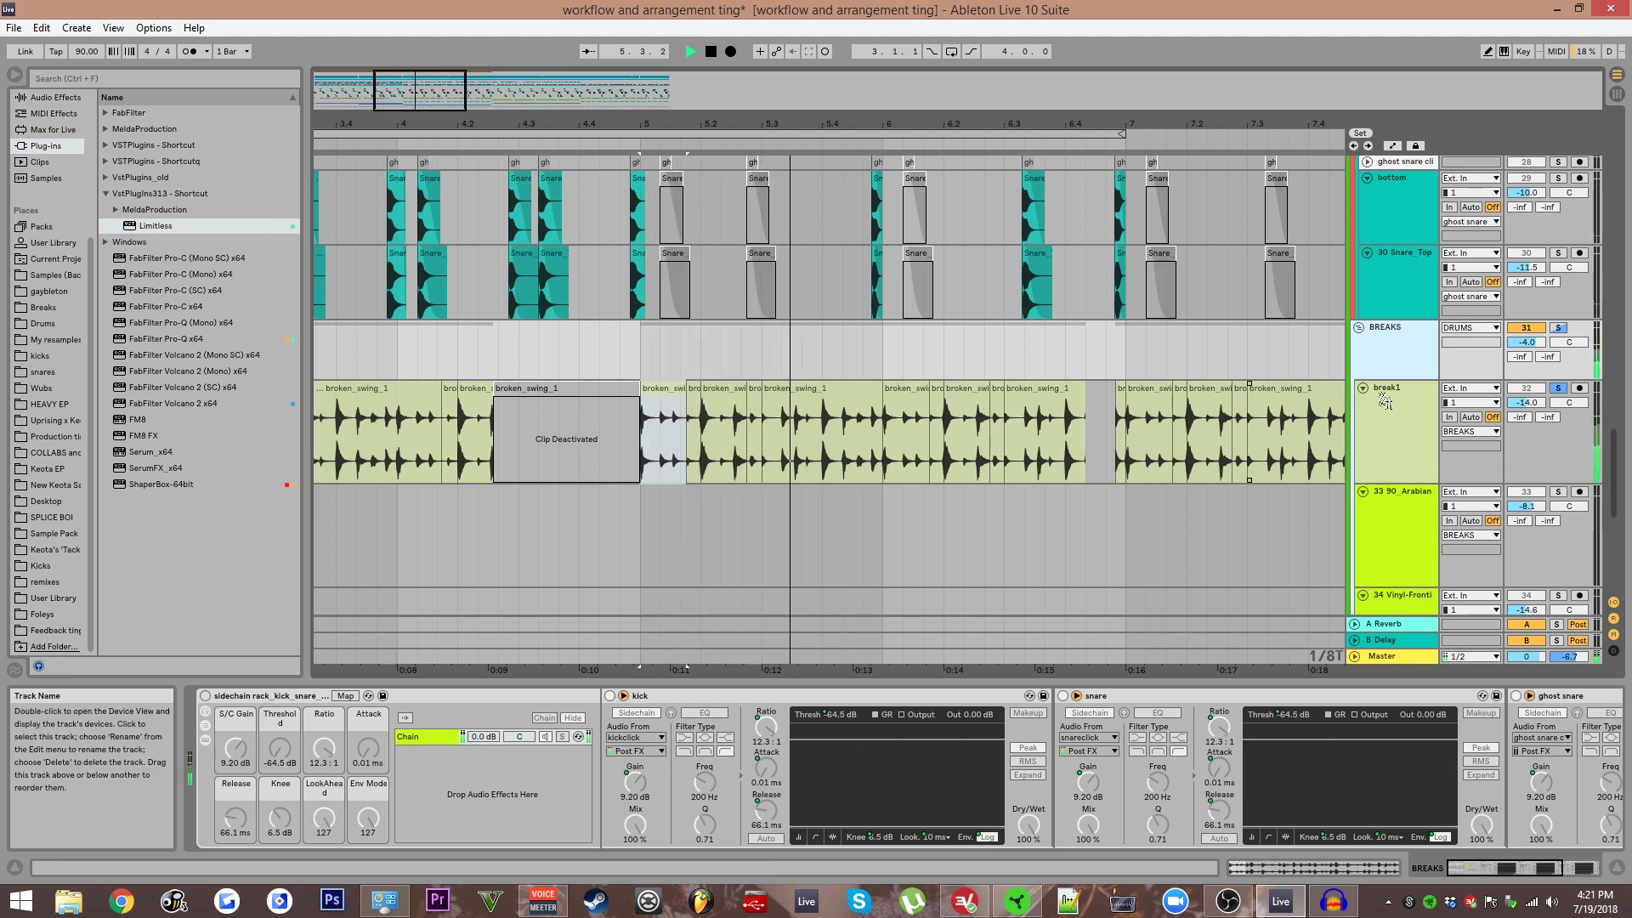
{"action": "left_click", "coordinate": [1053, 451]}
{"action": "key", "text": "space"}
{"action": "key", "text": "space"}
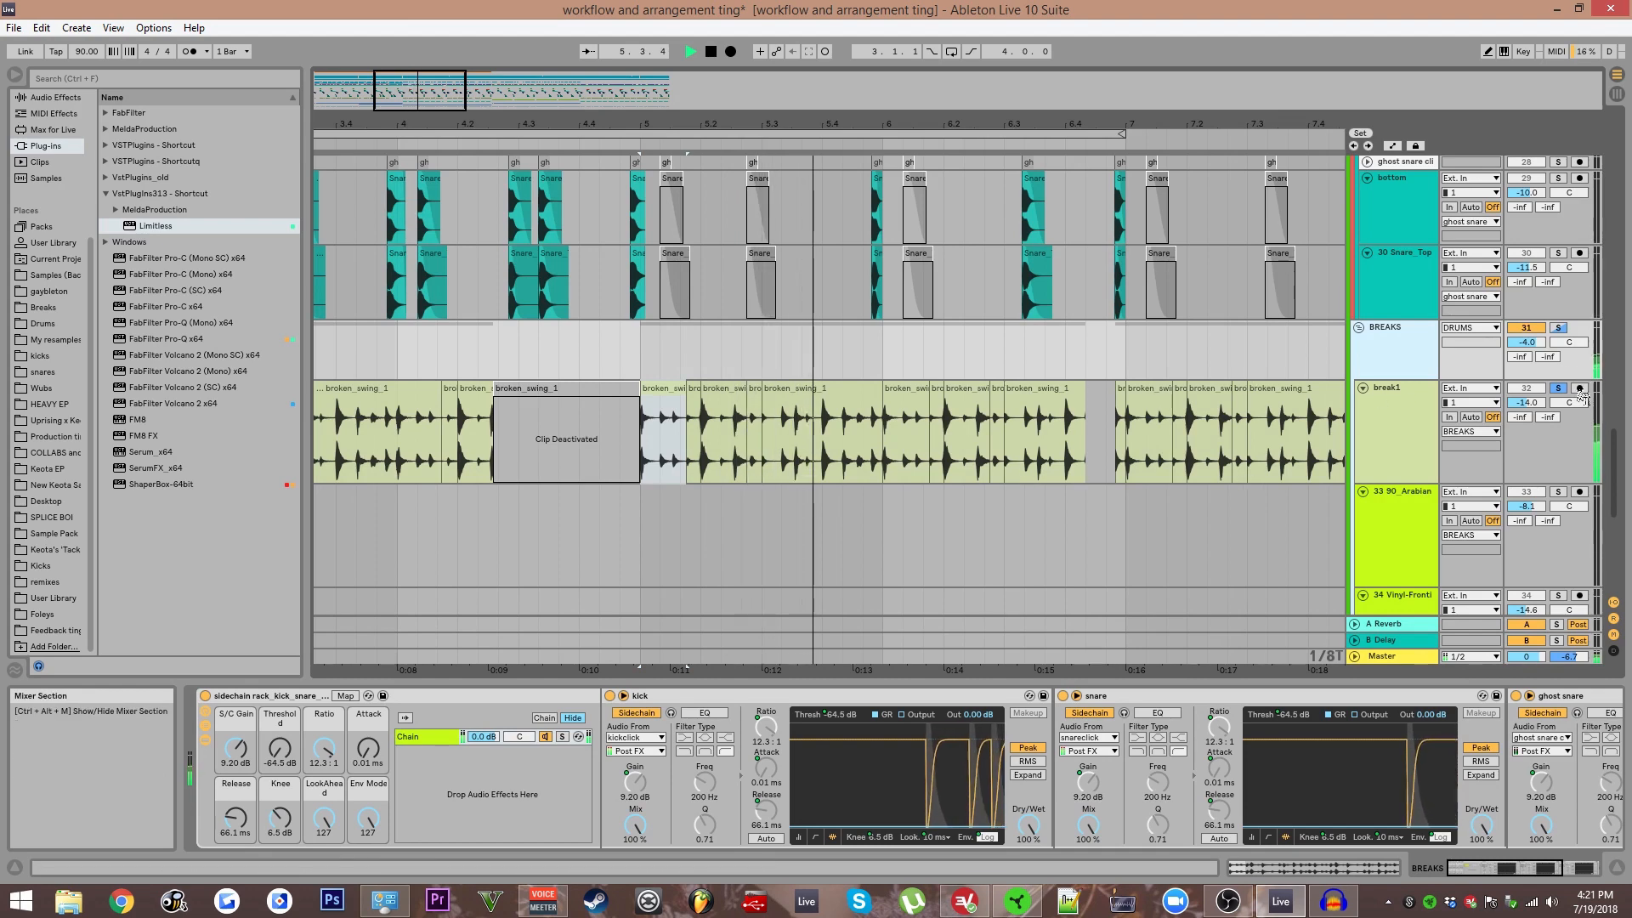
Unsolo the breaks and play the full arrangement from 5.1.1 through into the Vinyl-Frontier-37 section.
{"action": "left_click", "coordinate": [1556, 388]}
{"action": "key", "text": "space"}
{"action": "key", "text": "space"}
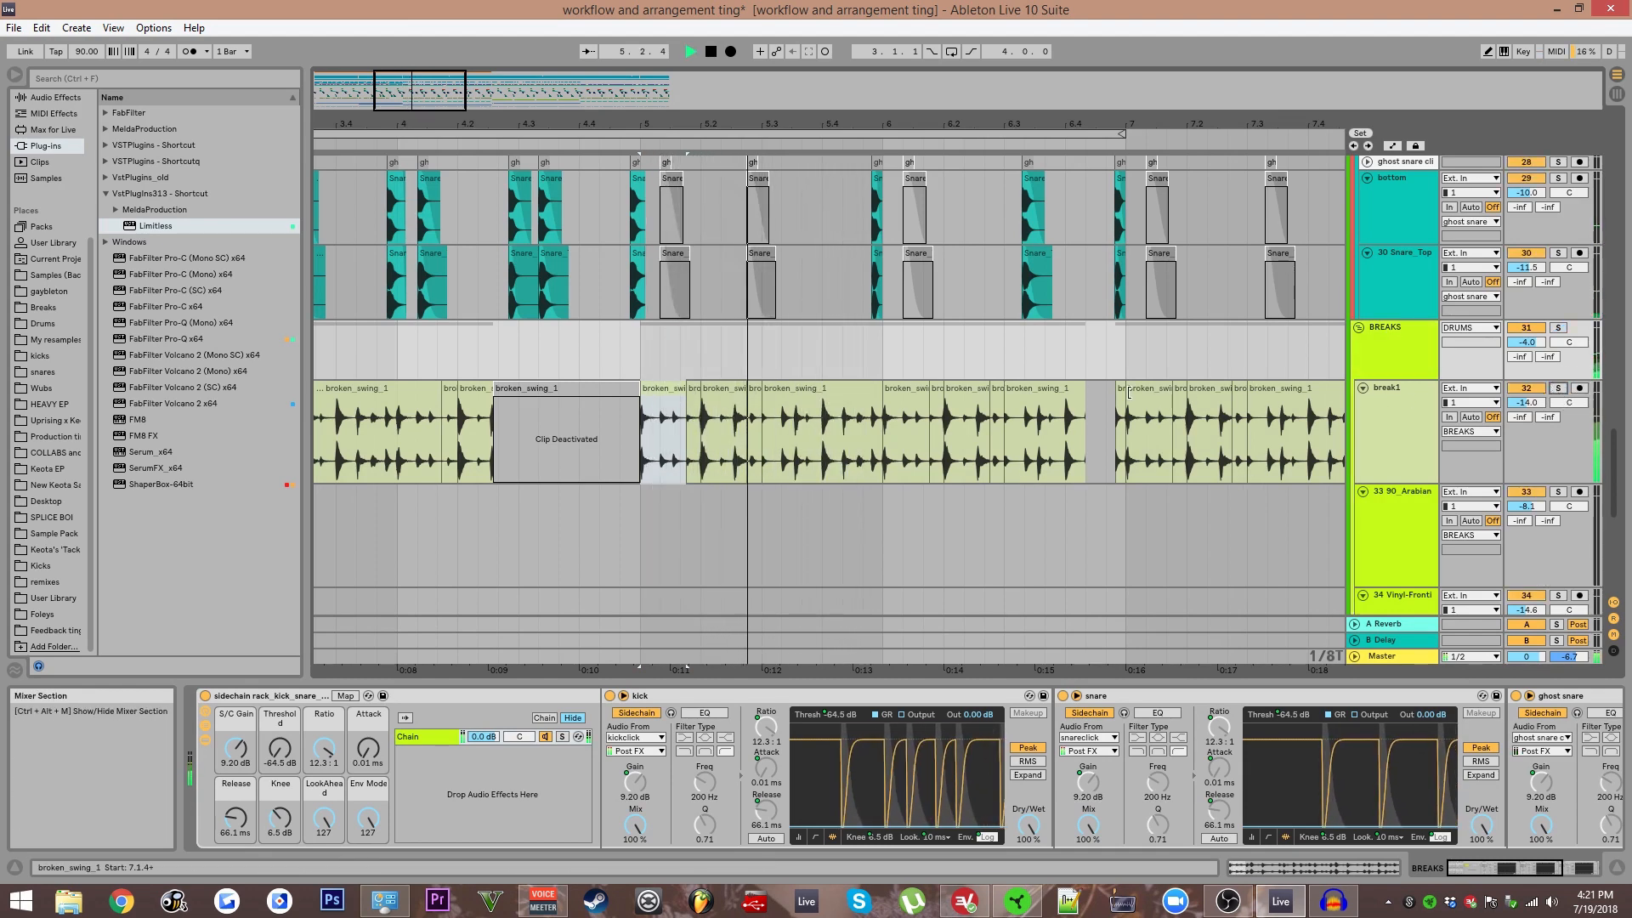
{"action": "left_click_drag", "start_coordinate": [1018, 396], "coordinate": [769, 352]}
{"action": "scroll", "coordinate": [769, 353], "scroll_direction": "down", "scroll_amount": 3}
{"action": "left_click_drag", "start_coordinate": [943, 338], "coordinate": [695, 295]}
{"action": "scroll", "coordinate": [695, 294], "scroll_direction": "down", "scroll_amount": 3}
{"action": "left_click_drag", "start_coordinate": [986, 358], "coordinate": [768, 328]}
{"action": "scroll", "coordinate": [820, 324], "scroll_direction": "down", "scroll_amount": 3}
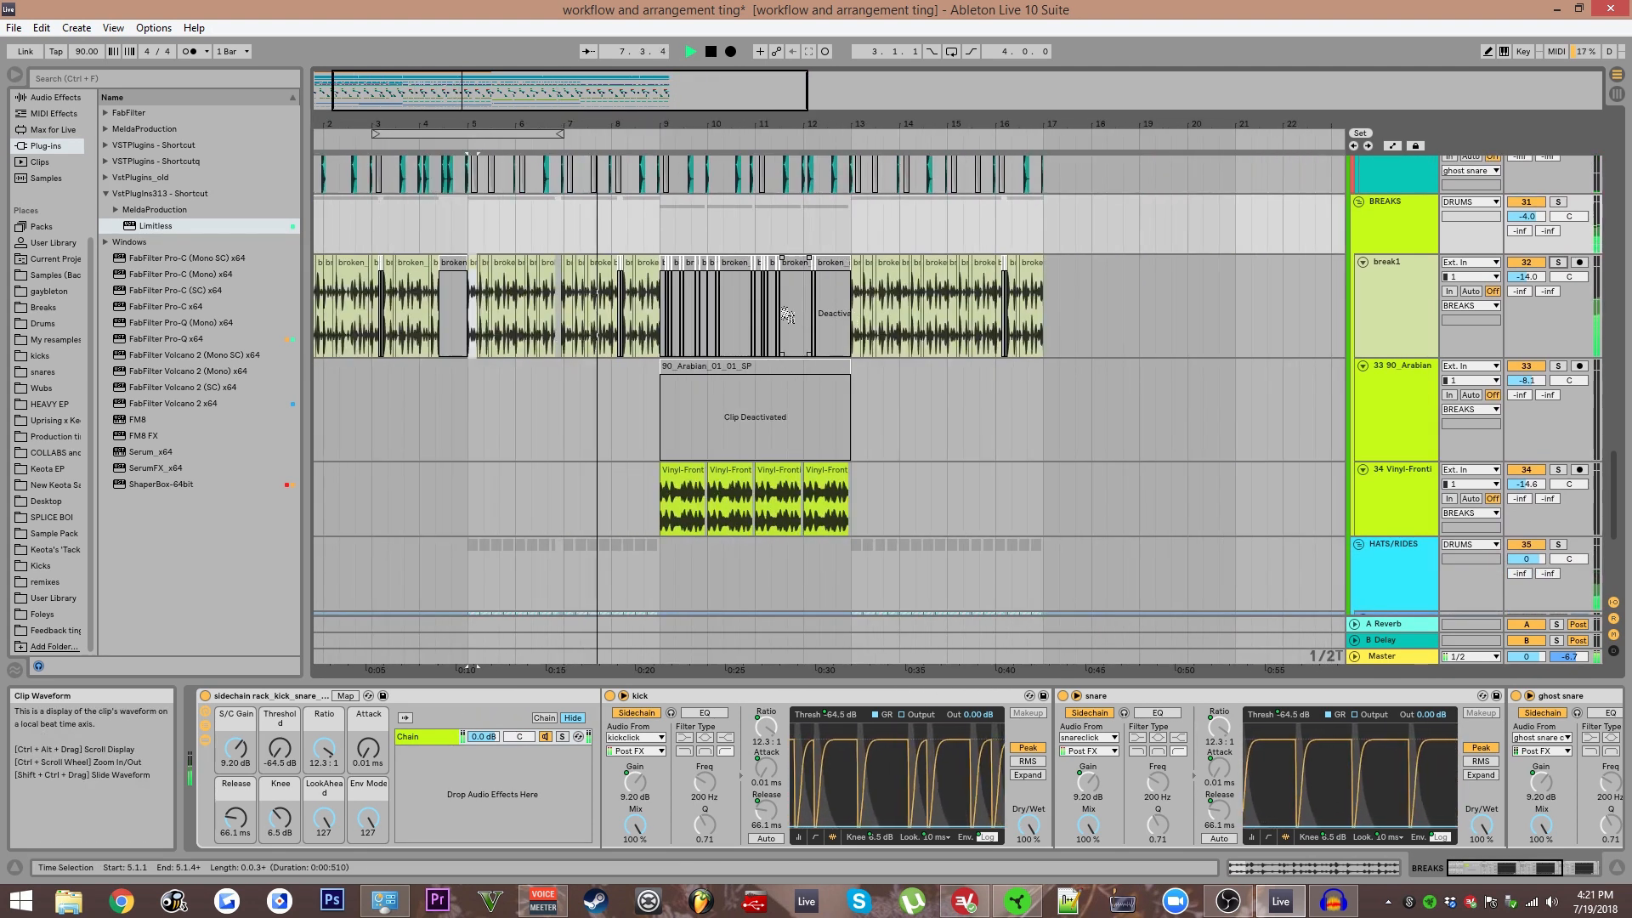
{"action": "scroll", "coordinate": [680, 319], "scroll_direction": "down", "scroll_amount": 3}
{"action": "scroll", "coordinate": [586, 412], "scroll_direction": "up", "scroll_amount": 5}
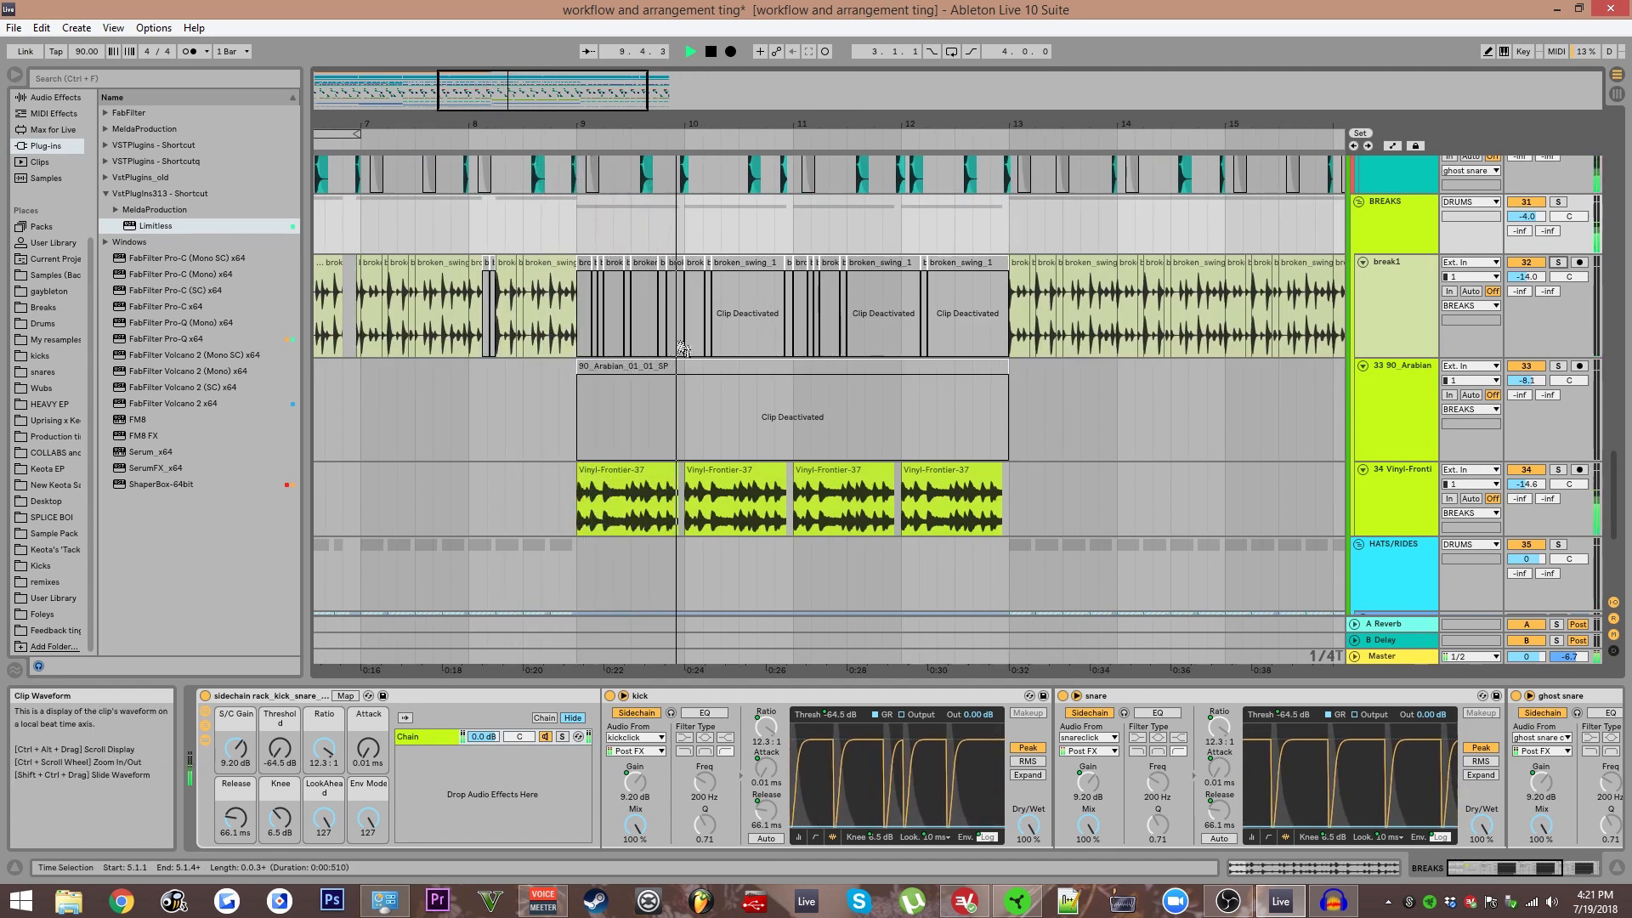
{"action": "left_click", "coordinate": [749, 404]}
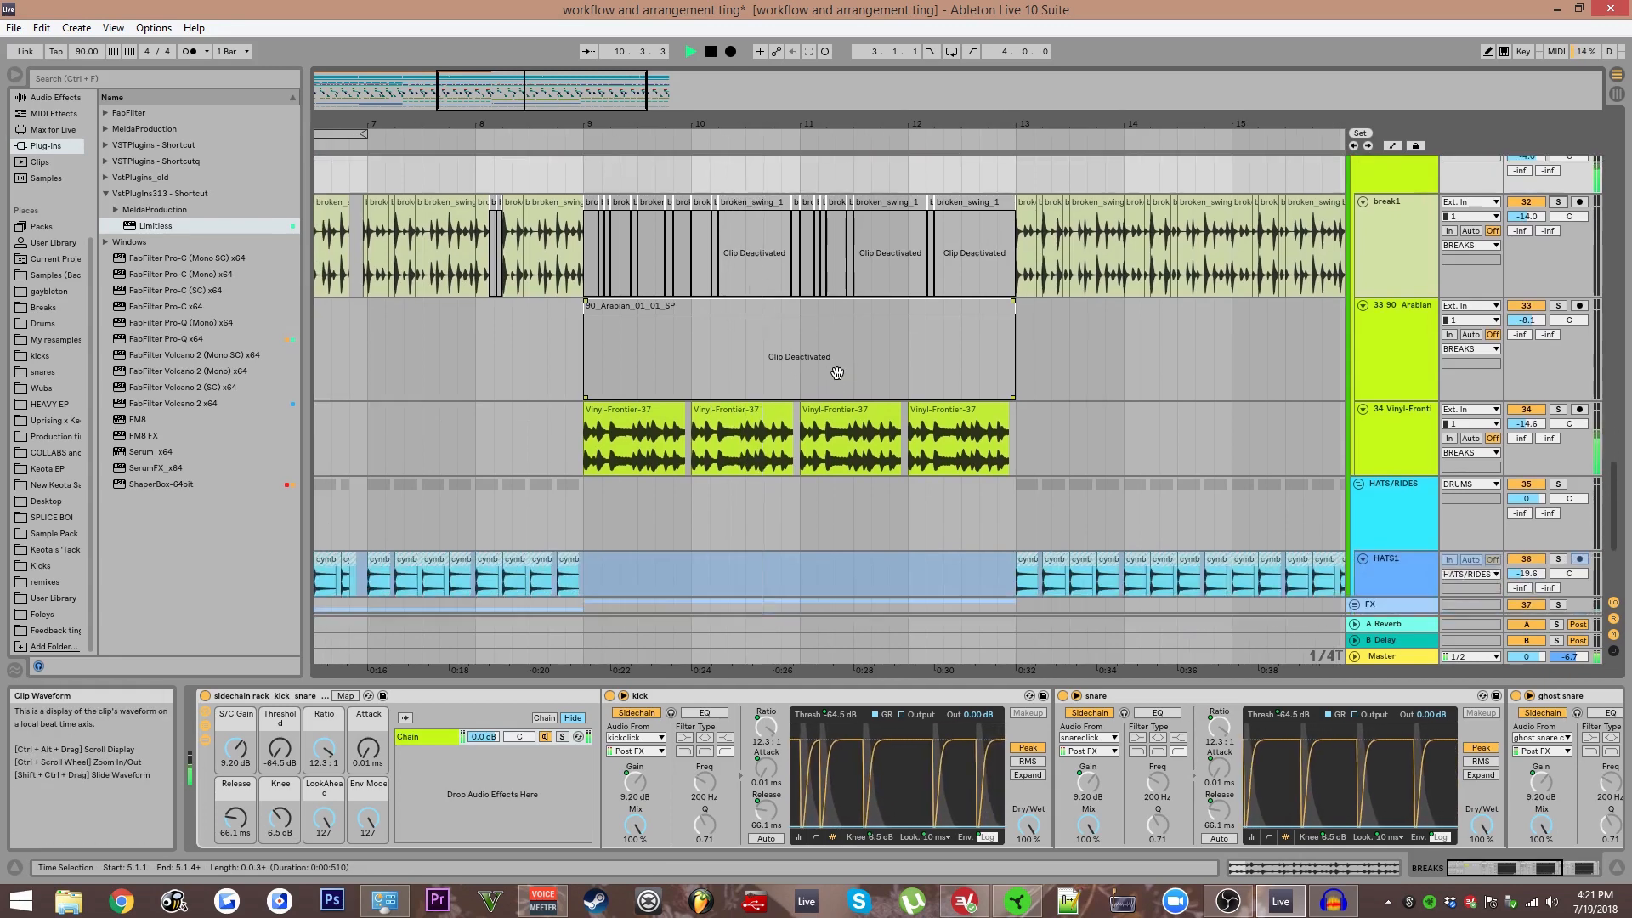
{"action": "scroll", "coordinate": [807, 383], "scroll_direction": "down", "scroll_amount": 3}
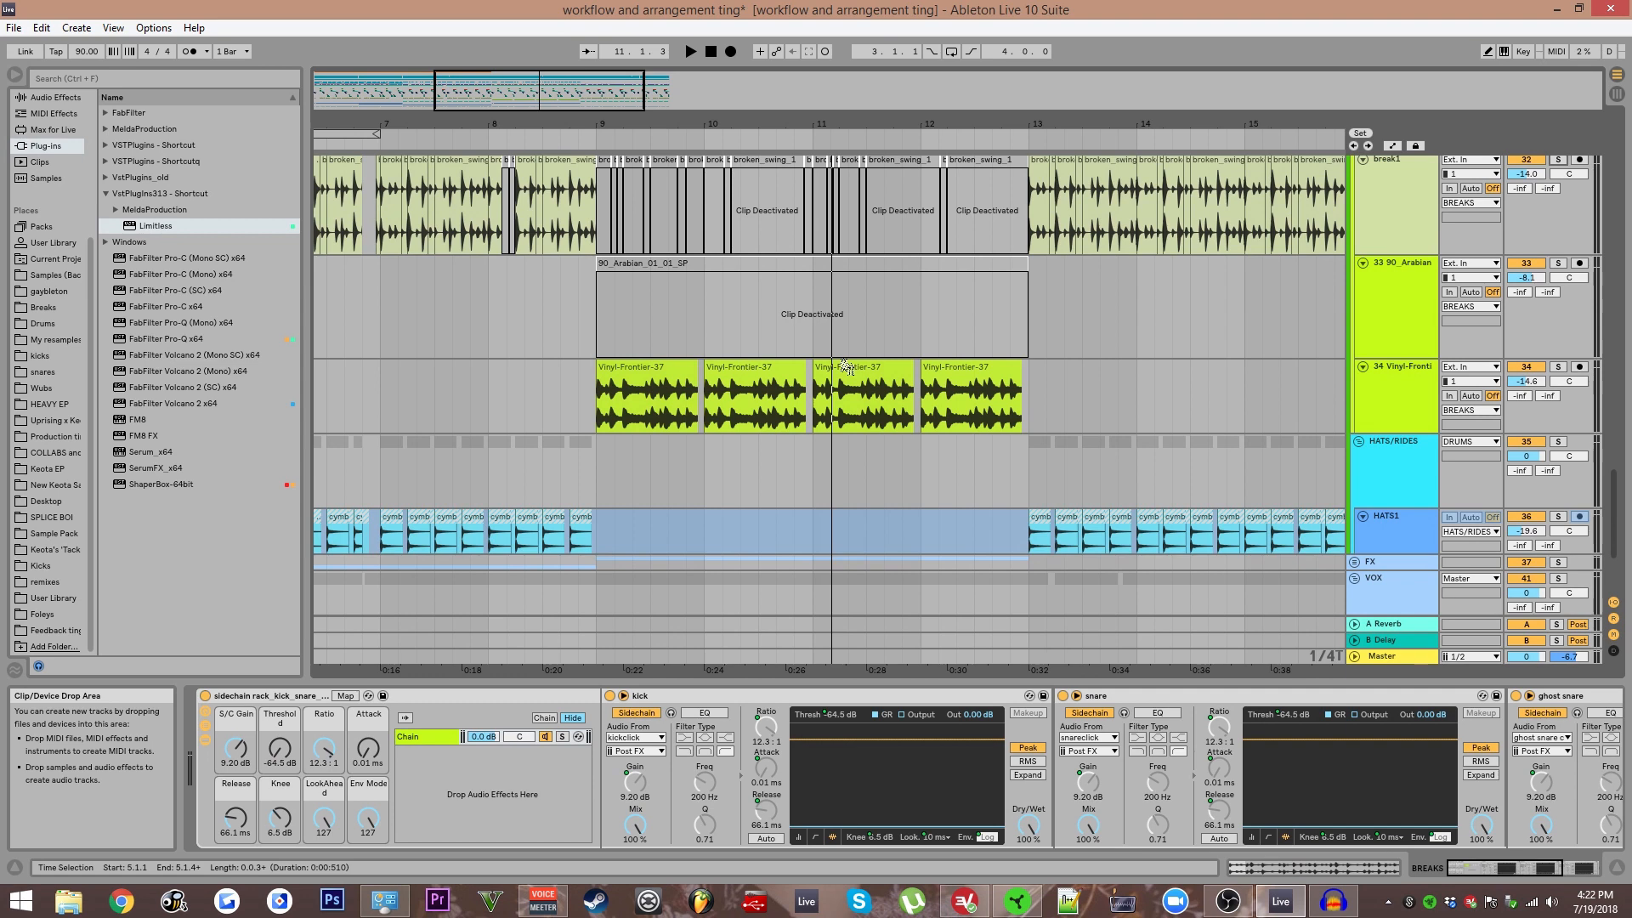
Select the first Vinyl-Frontier-37 clip at 9.1.1, and the cymbal clip at 8.4.1 on HATS1.
{"action": "mouse_move", "coordinate": [720, 347]}
{"action": "left_mouse_down"}
{"action": "mouse_move", "coordinate": [769, 395]}
{"action": "mouse_move", "coordinate": [704, 338]}
{"action": "left_mouse_up"}
{"action": "left_click", "coordinate": [618, 209]}
{"action": "left_click", "coordinate": [715, 432], "text": "shift"}
{"action": "left_click", "coordinate": [715, 431]}
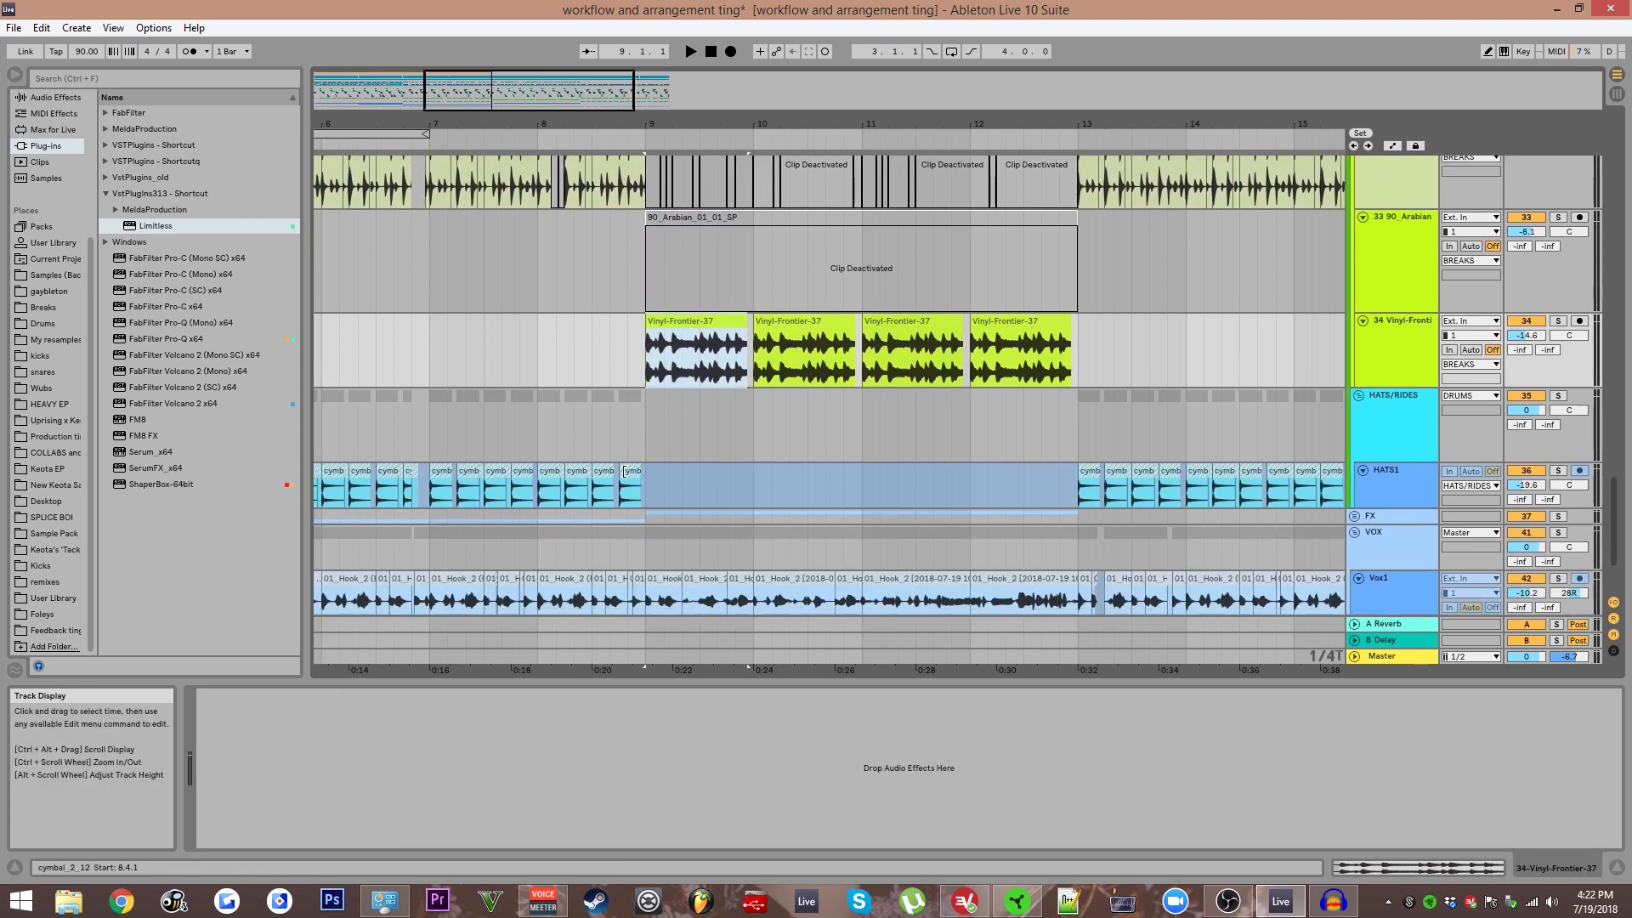
{"action": "left_click", "coordinate": [628, 470]}
{"action": "scroll", "coordinate": [799, 332], "scroll_direction": "up", "scroll_amount": 8}
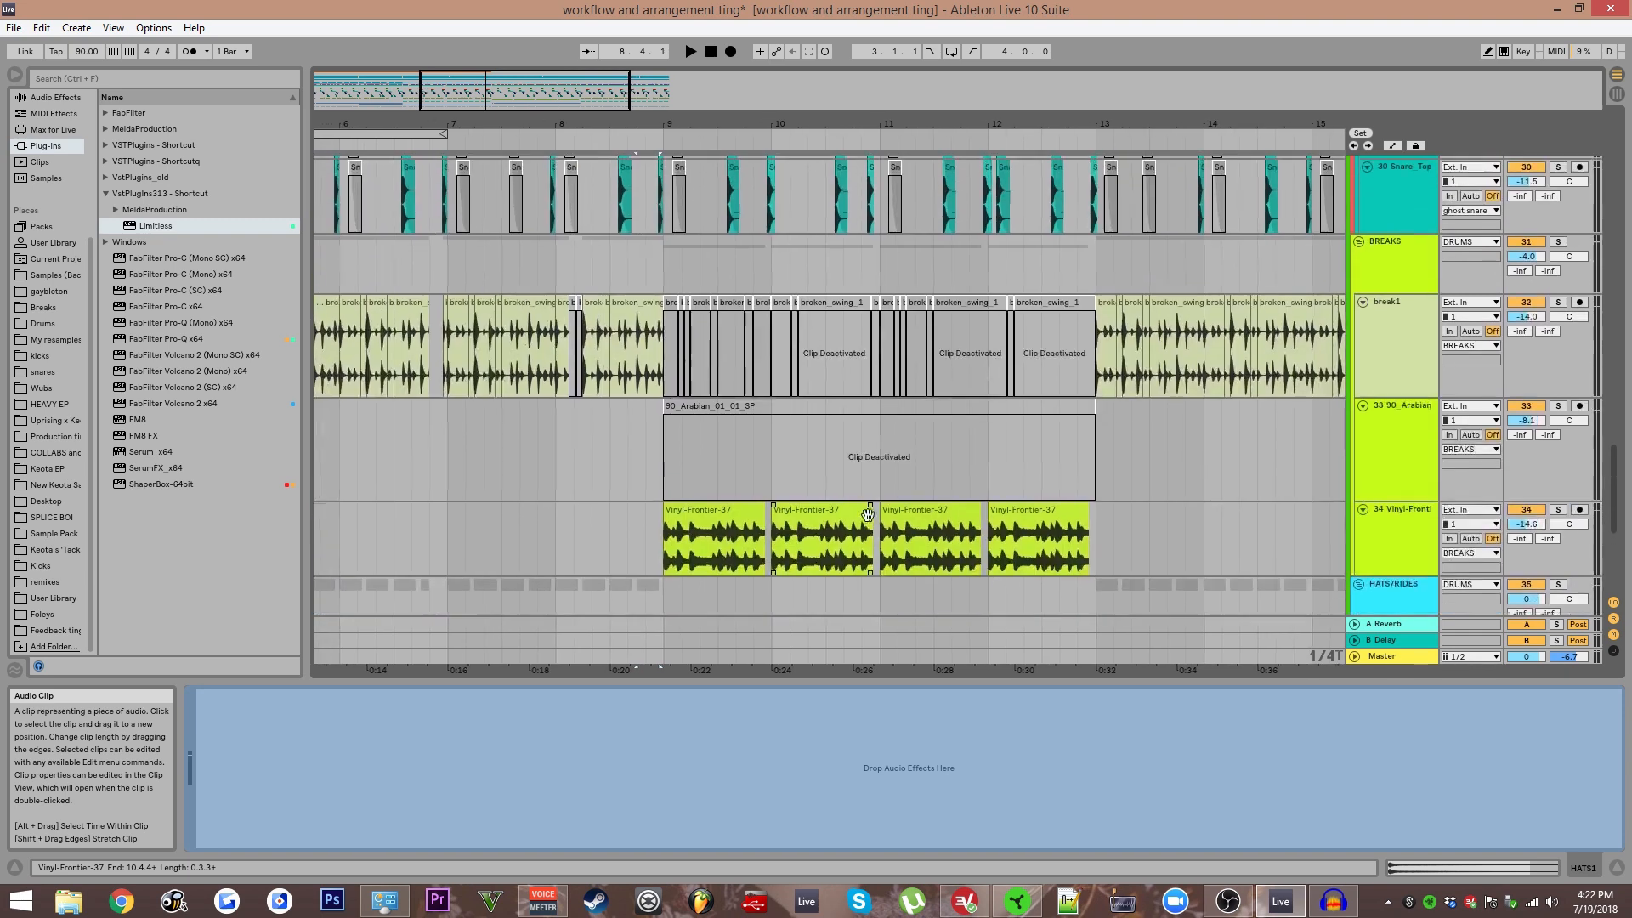
Select the ghost snare clips at 9.4.4 on the bottom and 30 Snare_Top tracks.
{"action": "left_click", "coordinate": [769, 311]}
{"action": "scroll", "coordinate": [767, 311], "scroll_direction": "up", "scroll_amount": 5}
{"action": "scroll", "coordinate": [829, 417], "scroll_direction": "up", "scroll_amount": 3}
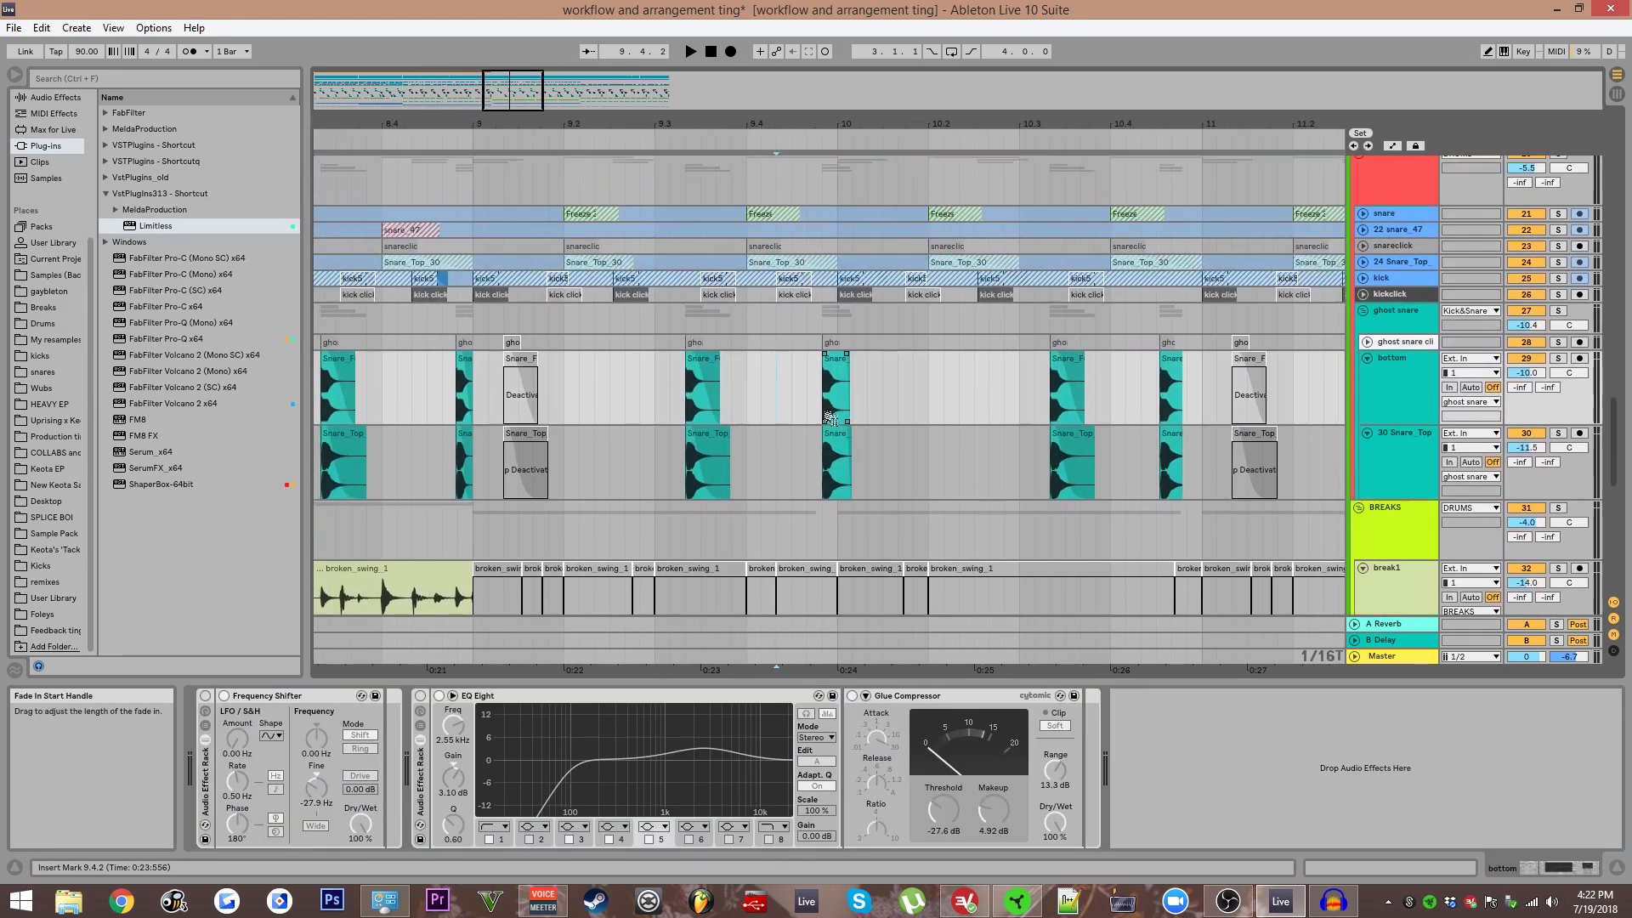
{"action": "left_click", "coordinate": [830, 322]}
{"action": "left_click", "coordinate": [845, 279]}
{"action": "mouse_move", "coordinate": [845, 496]}
{"action": "left_mouse_down"}
{"action": "mouse_move", "coordinate": [874, 284]}
{"action": "mouse_move", "coordinate": [841, 465]}
{"action": "left_mouse_up"}
{"action": "left_click", "coordinate": [830, 325]}
{"action": "left_click", "coordinate": [826, 399], "text": "shift"}
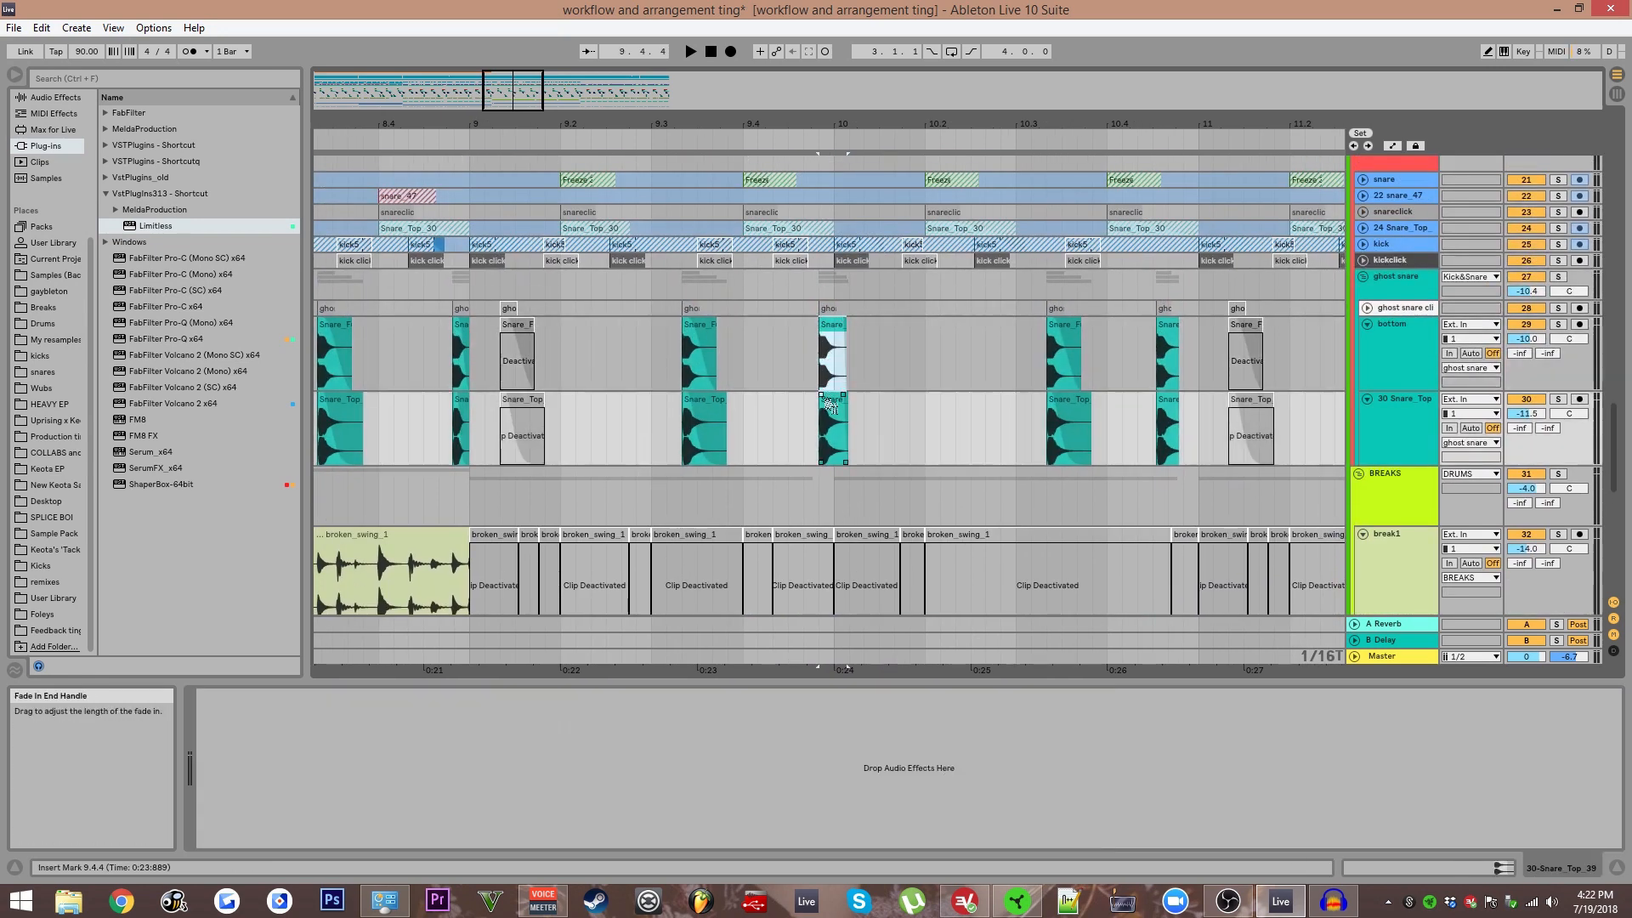
{"action": "scroll", "coordinate": [827, 398], "scroll_direction": "up", "scroll_amount": 4}
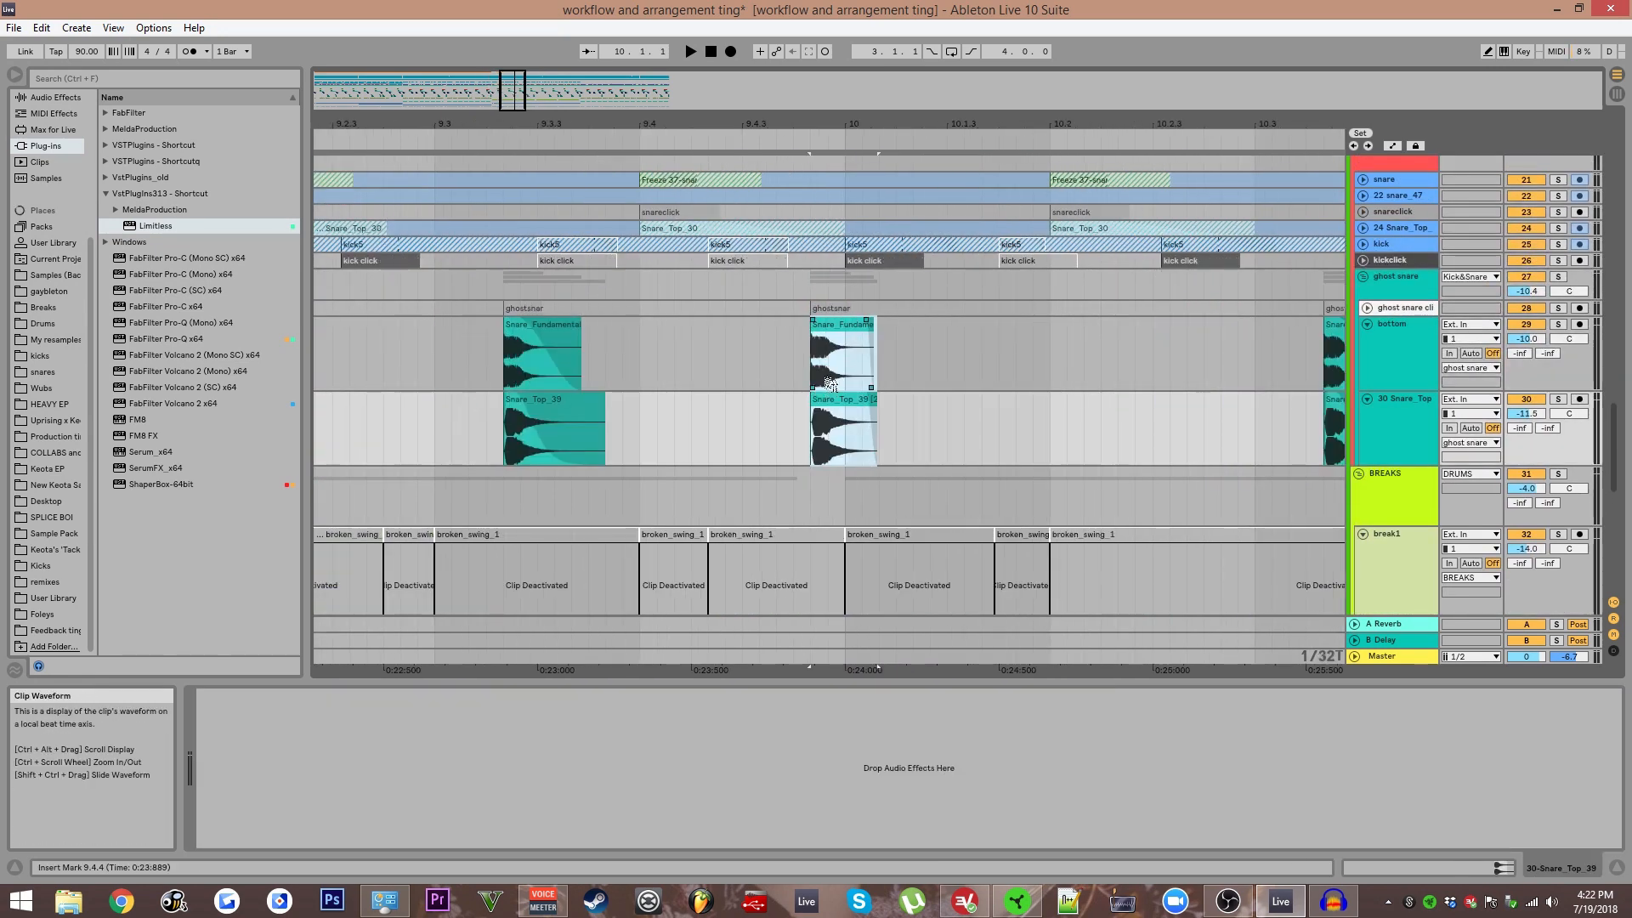
Examine how the ghost snare pair at 9.4.4 is placed against the kick and snare clips around bar 10.
{"action": "left_click_drag", "start_coordinate": [838, 340], "coordinate": [805, 386]}
{"action": "left_click", "coordinate": [798, 355]}
{"action": "left_click", "coordinate": [801, 399]}
{"action": "left_click", "coordinate": [802, 442], "text": "shift"}
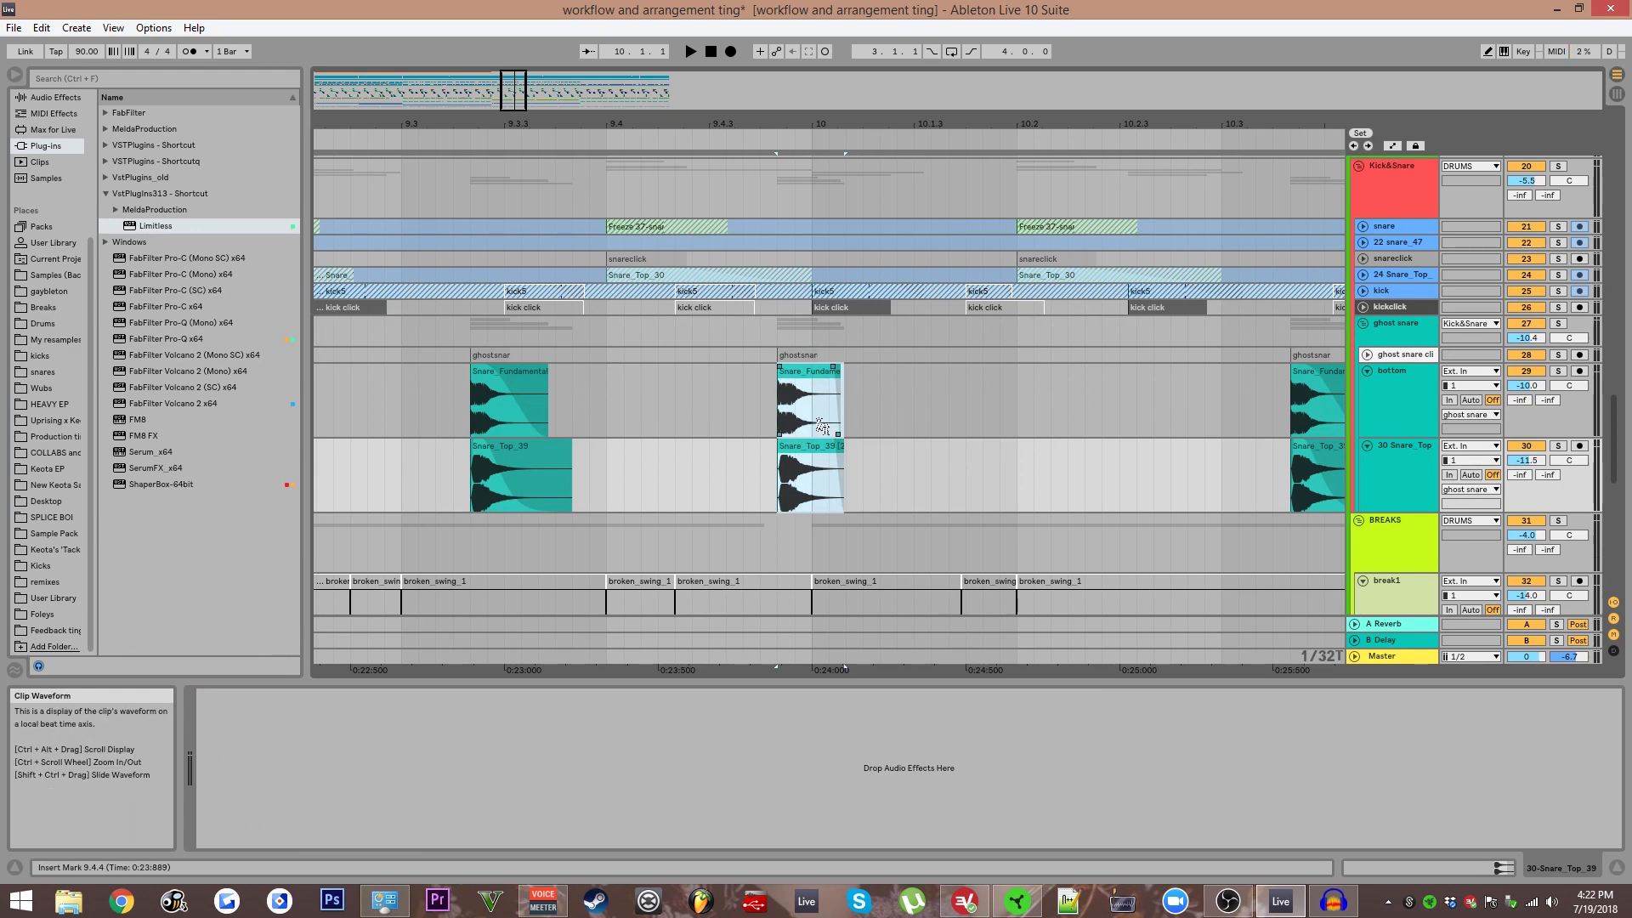
{"action": "mouse_move", "coordinate": [846, 431]}
{"action": "left_mouse_down"}
{"action": "mouse_move", "coordinate": [808, 329]}
{"action": "mouse_move", "coordinate": [831, 445]}
{"action": "left_mouse_up"}
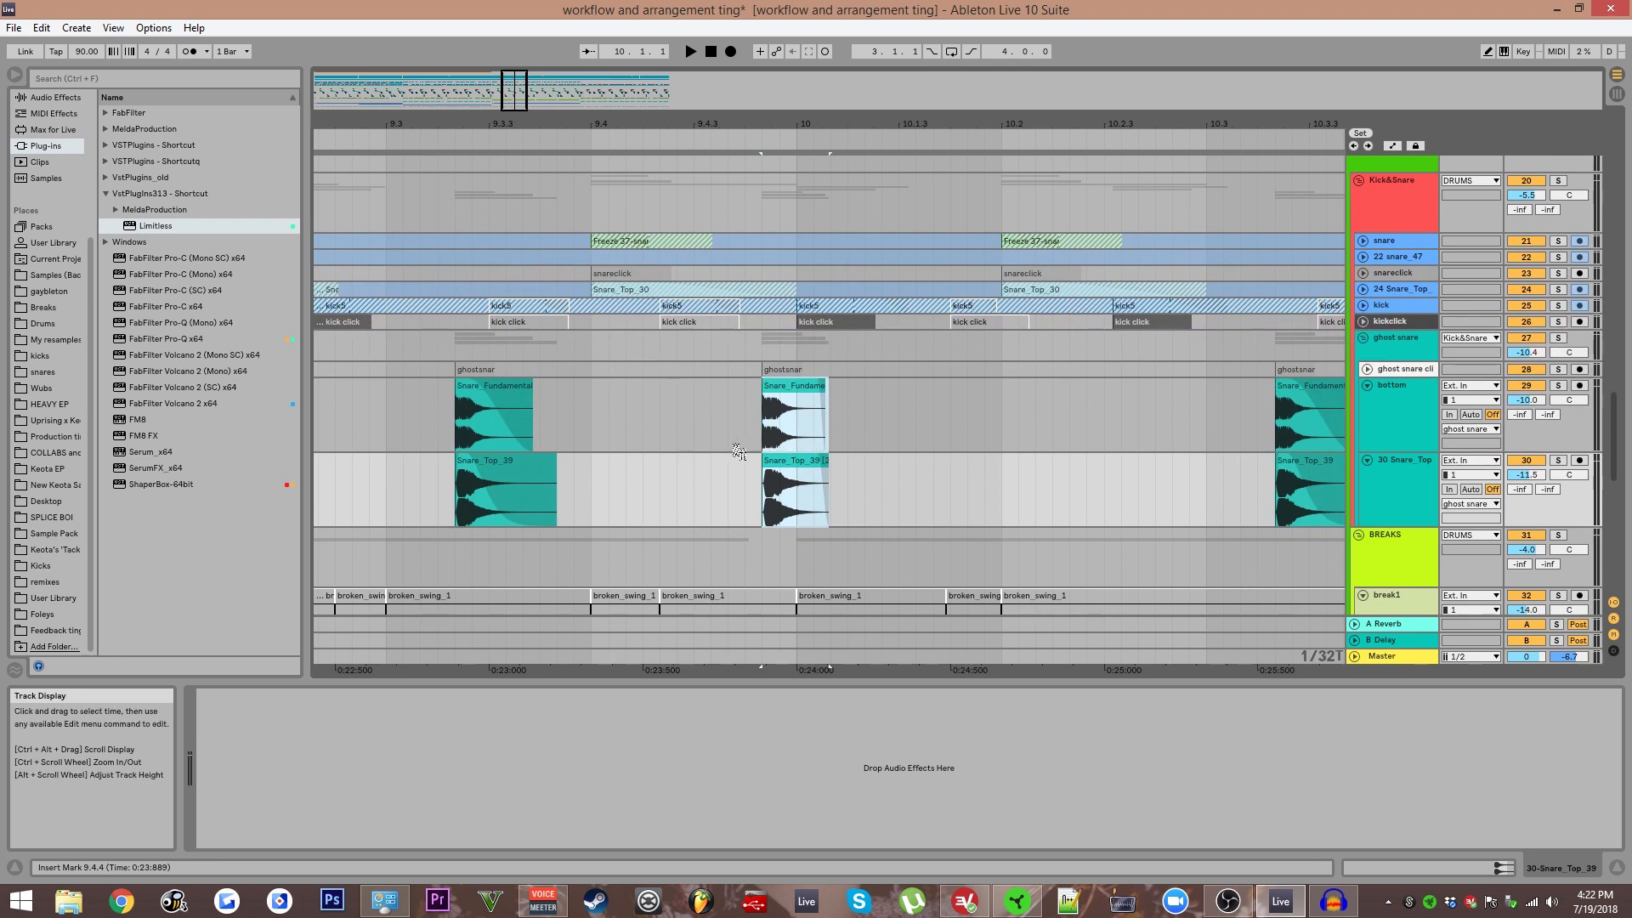
{"action": "scroll", "coordinate": [739, 435], "scroll_direction": "down", "scroll_amount": 2}
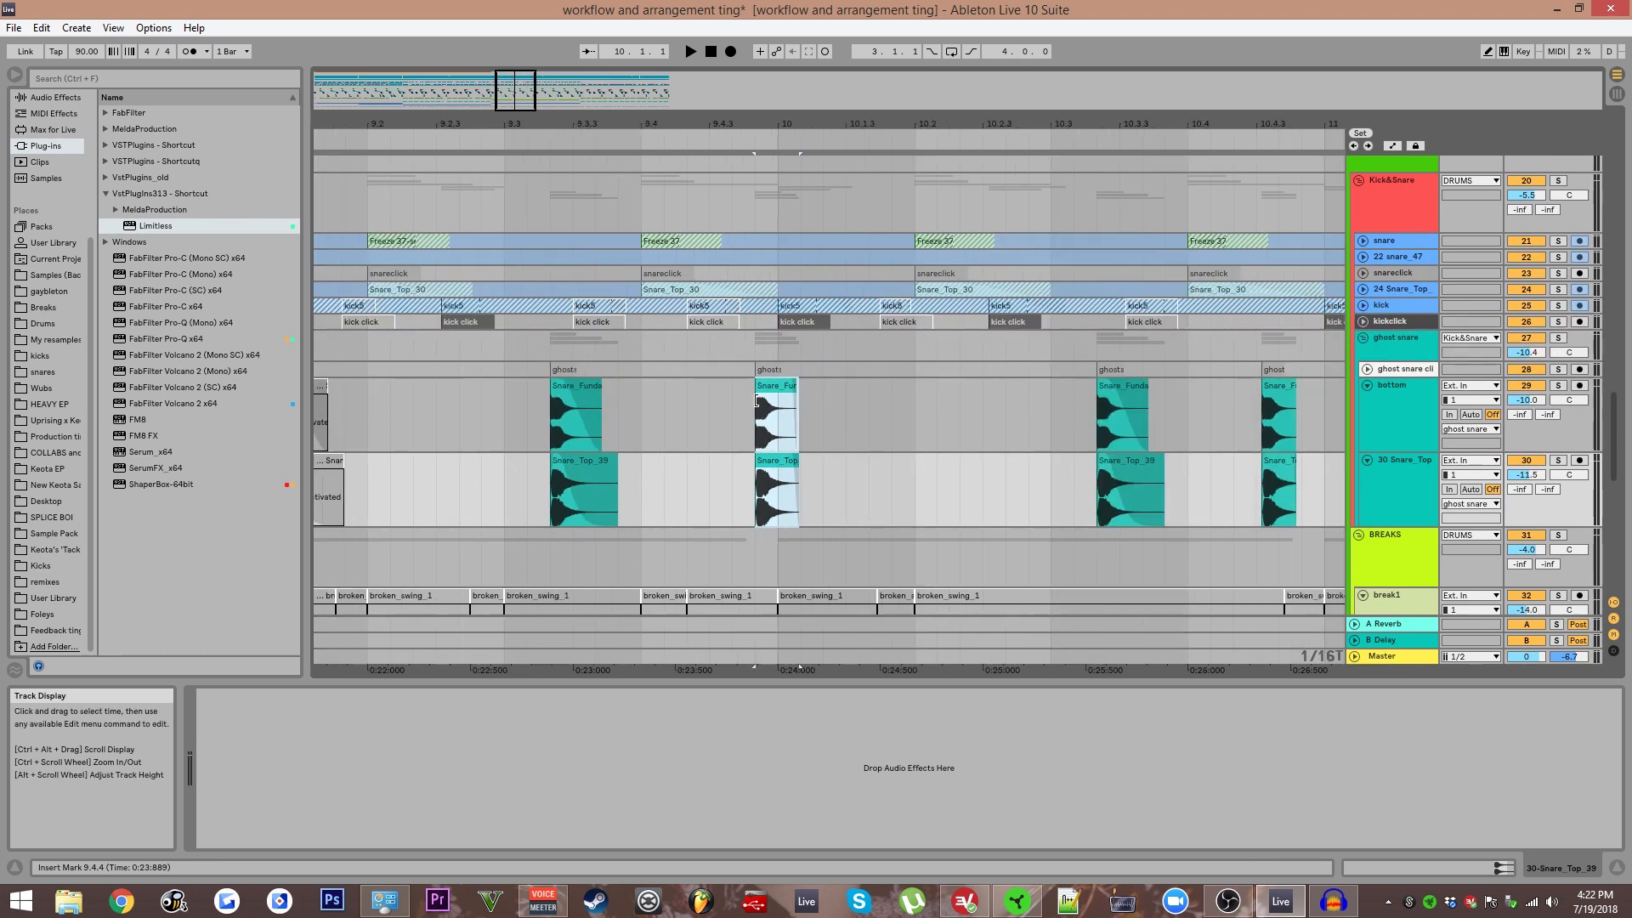
Solo the Kick&Snare group and play it from the ghost snare at 9.4.4 and again from 10.2.1.
{"action": "left_click", "coordinate": [774, 386]}
{"action": "left_click_drag", "start_coordinate": [1281, 286], "coordinate": [1286, 311]}
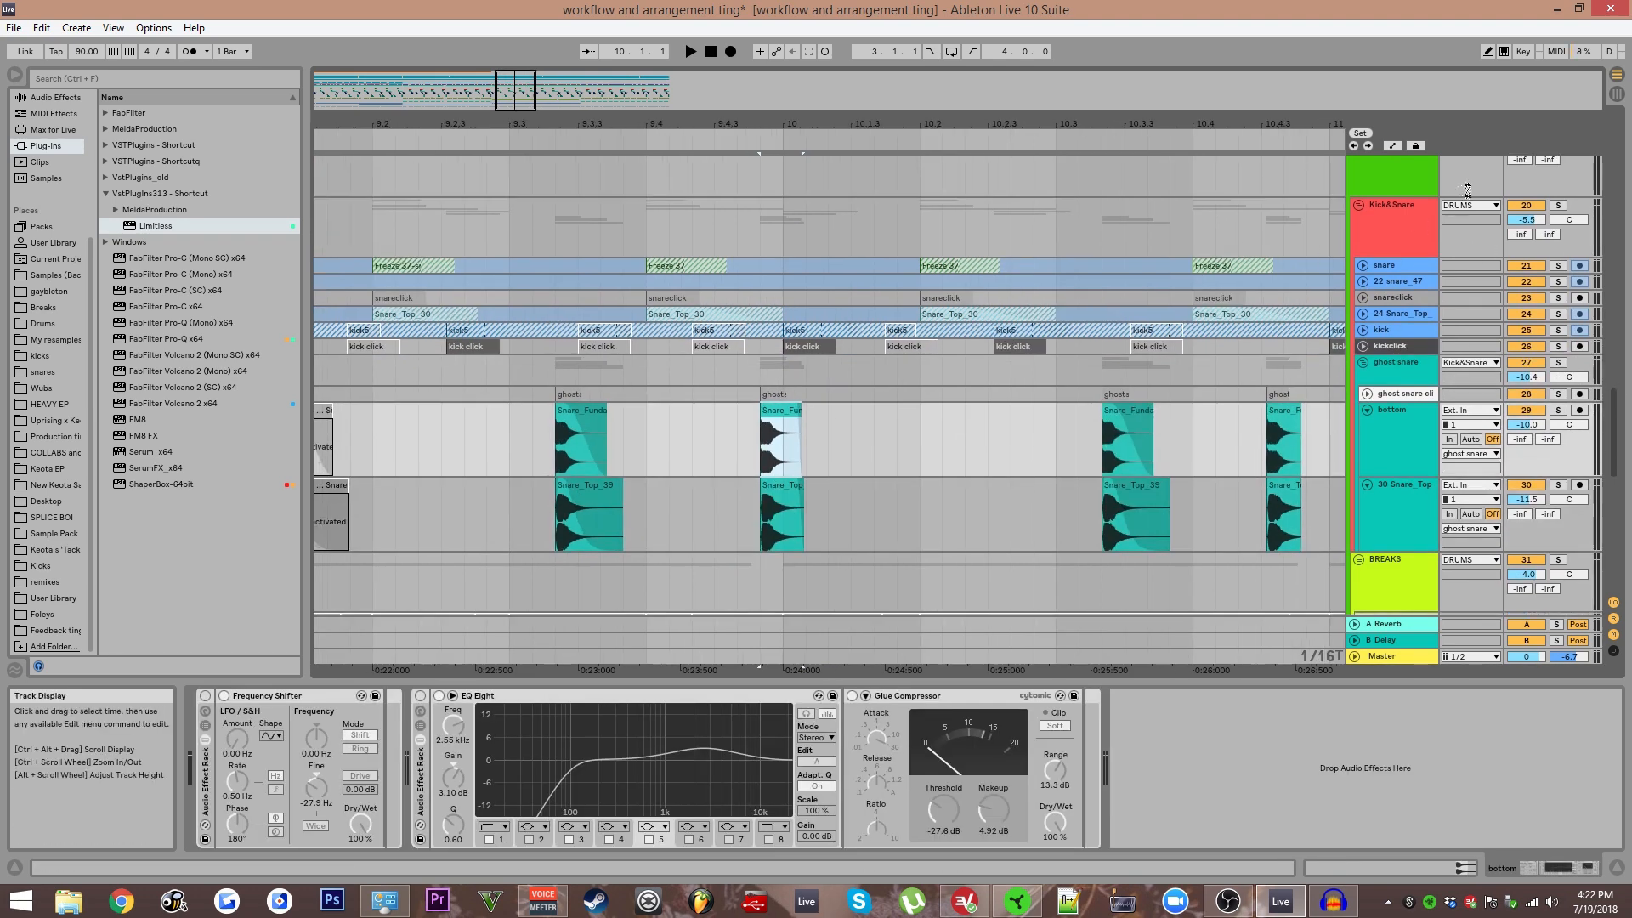
{"action": "left_click", "coordinate": [1558, 204]}
{"action": "key", "text": "space"}
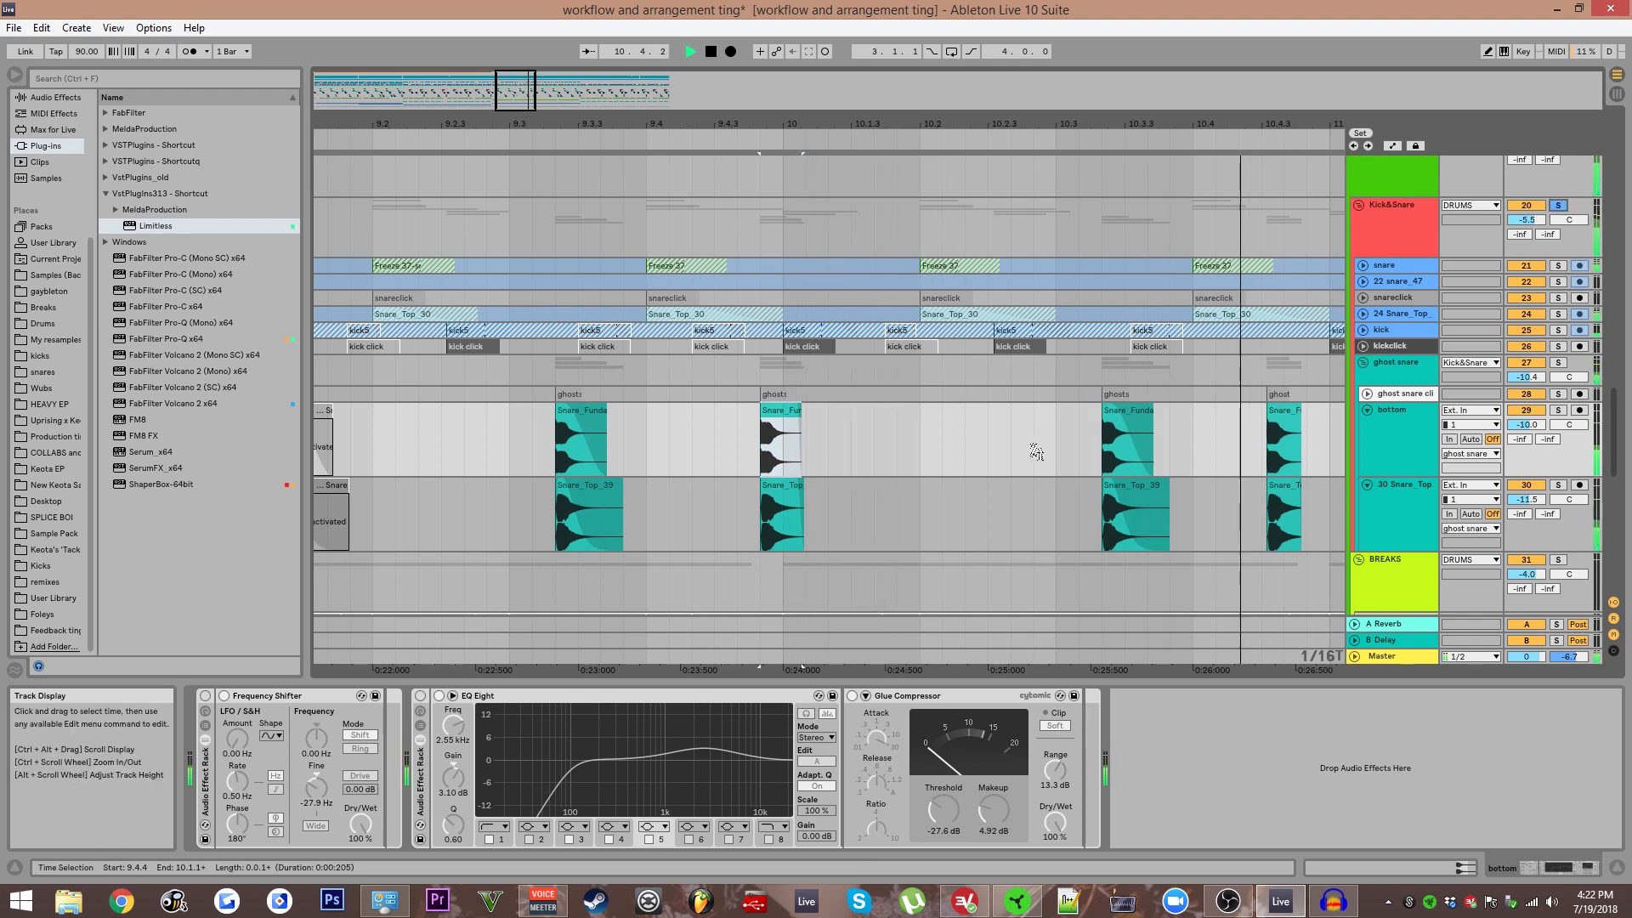
{"action": "left_click", "coordinate": [872, 444]}
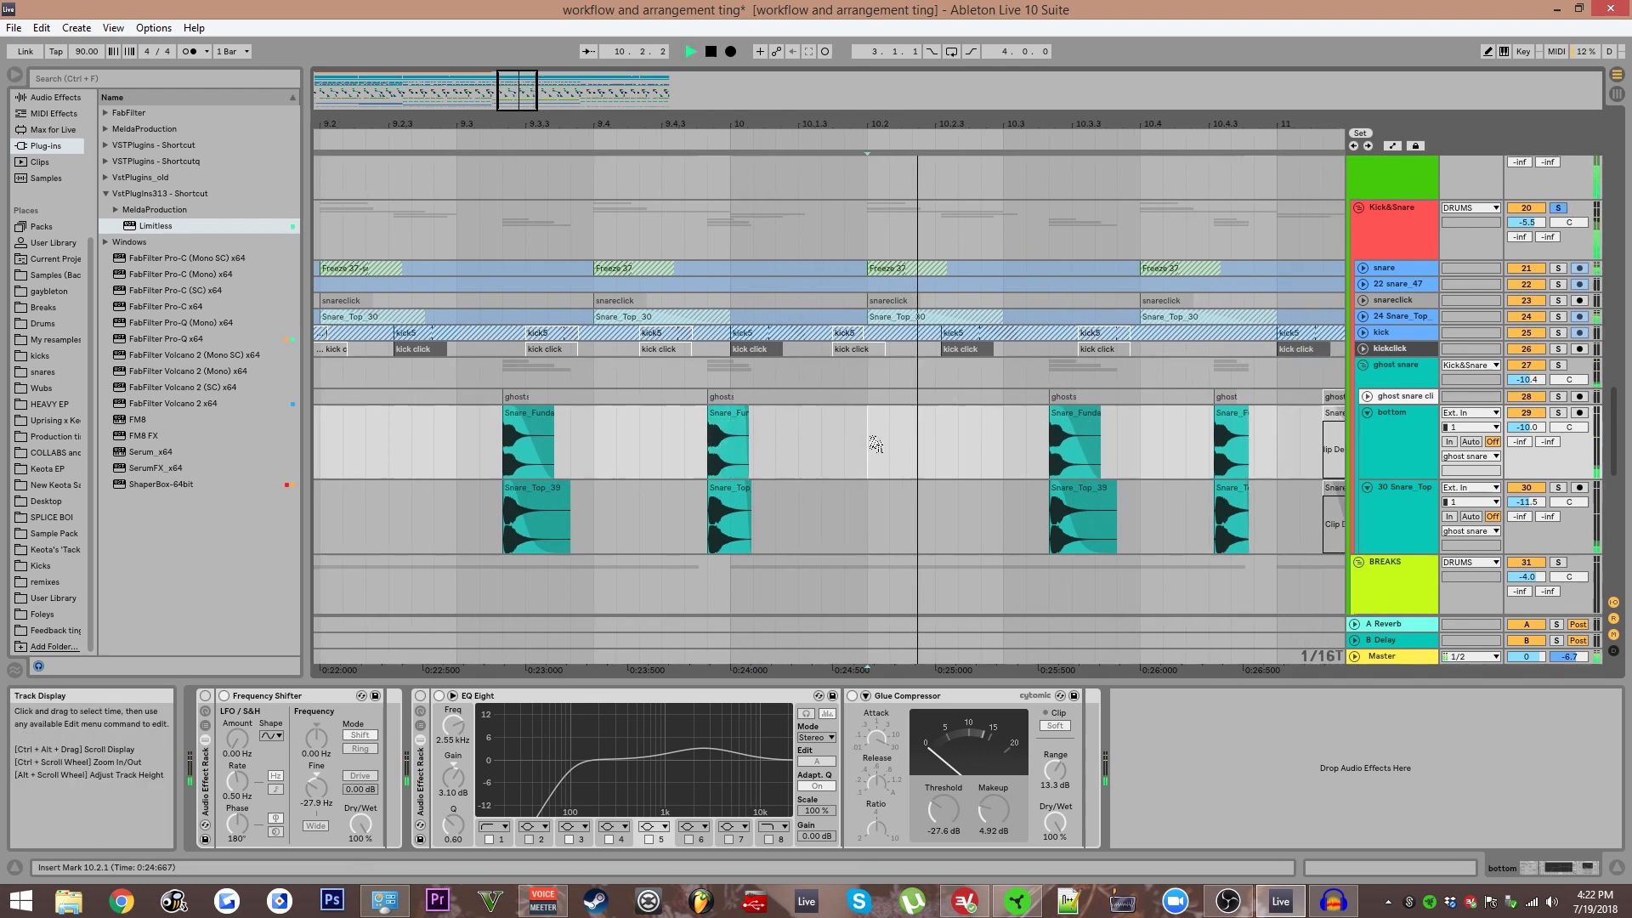
Unfold the kick and 24 Snare_Top tracks and stop playback.
{"action": "left_click", "coordinate": [873, 335]}
{"action": "key", "text": "u"}
{"action": "left_click", "coordinate": [874, 319]}
{"action": "key", "text": "u"}
{"action": "scroll", "coordinate": [875, 335], "scroll_direction": "down", "scroll_amount": 4}
{"action": "left_click_drag", "start_coordinate": [876, 334], "coordinate": [801, 125]}
{"action": "key", "text": "space"}
Select the first cymbal_2_12 clip at 5.1.1 on HATS1, and the Vox1 clip at the same position.
{"action": "left_click_drag", "start_coordinate": [1089, 534], "coordinate": [886, 215]}
{"action": "scroll", "coordinate": [886, 215], "scroll_direction": "down", "scroll_amount": 3}
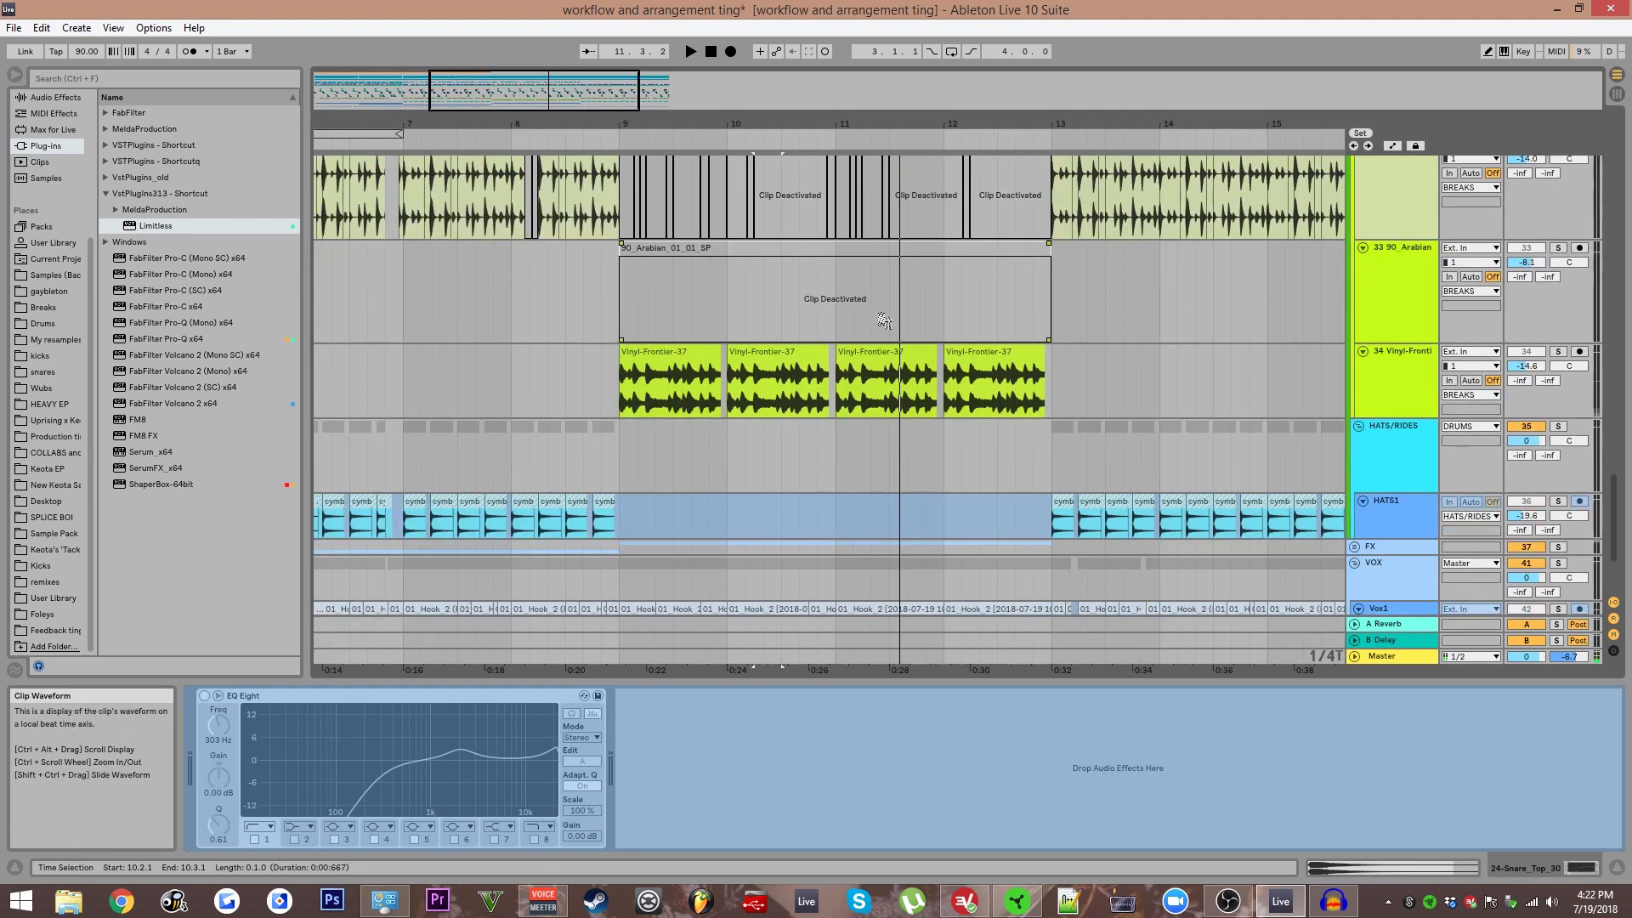
{"action": "left_click_drag", "start_coordinate": [863, 344], "coordinate": [839, 249]}
{"action": "left_click_drag", "start_coordinate": [881, 434], "coordinate": [859, 379]}
{"action": "scroll", "coordinate": [859, 379], "scroll_direction": "down", "scroll_amount": 3}
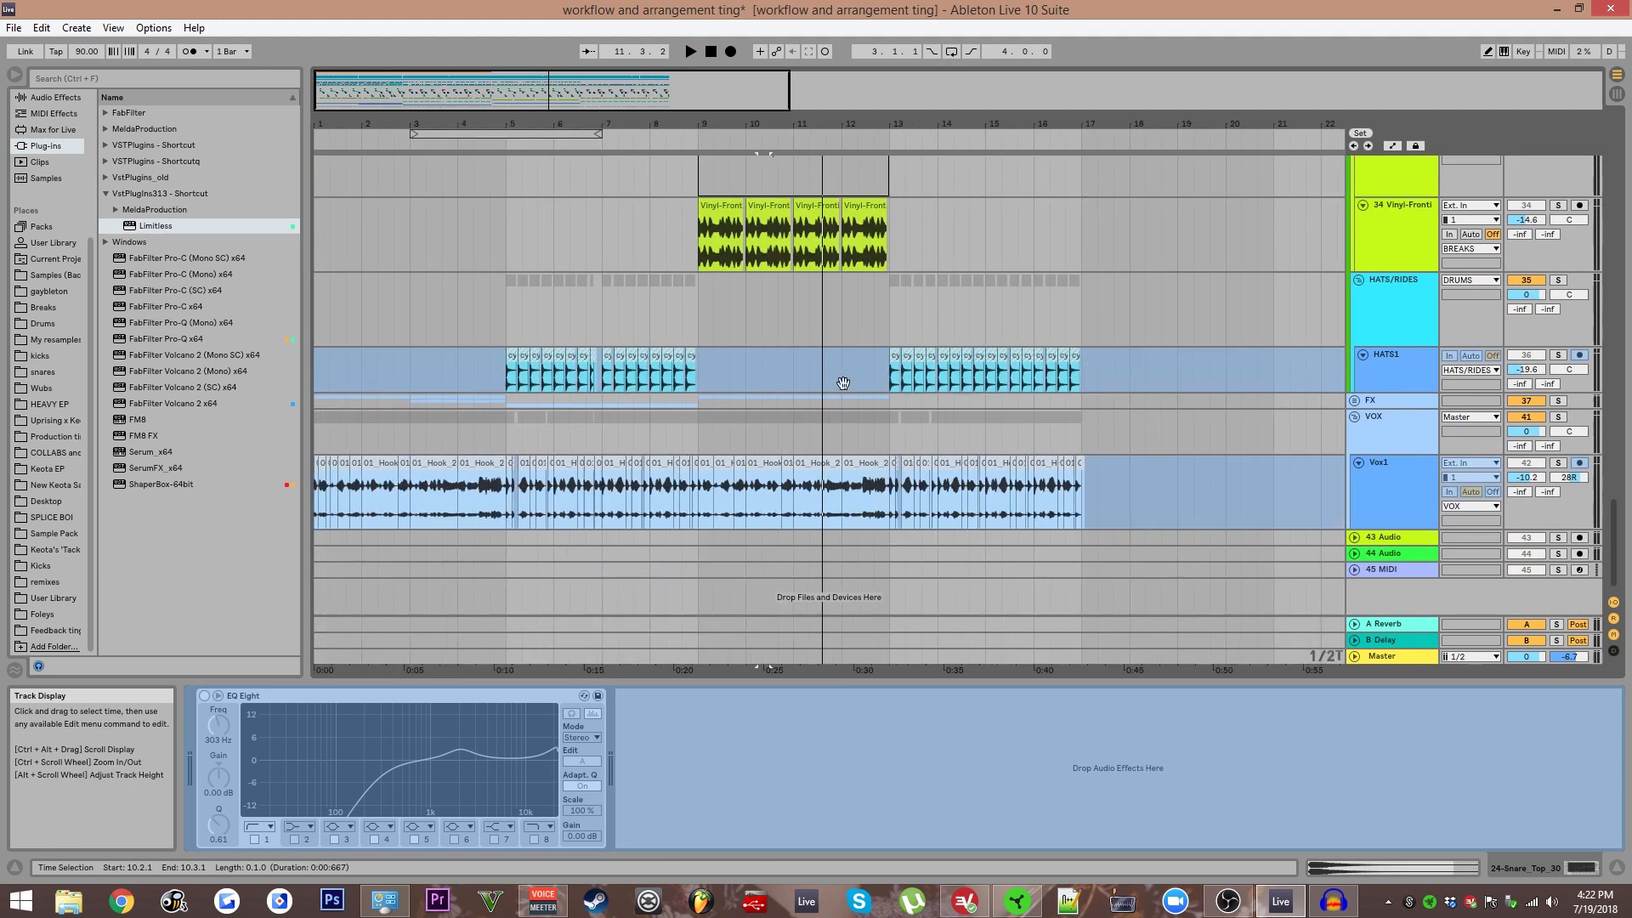
{"action": "left_click", "coordinate": [511, 366]}
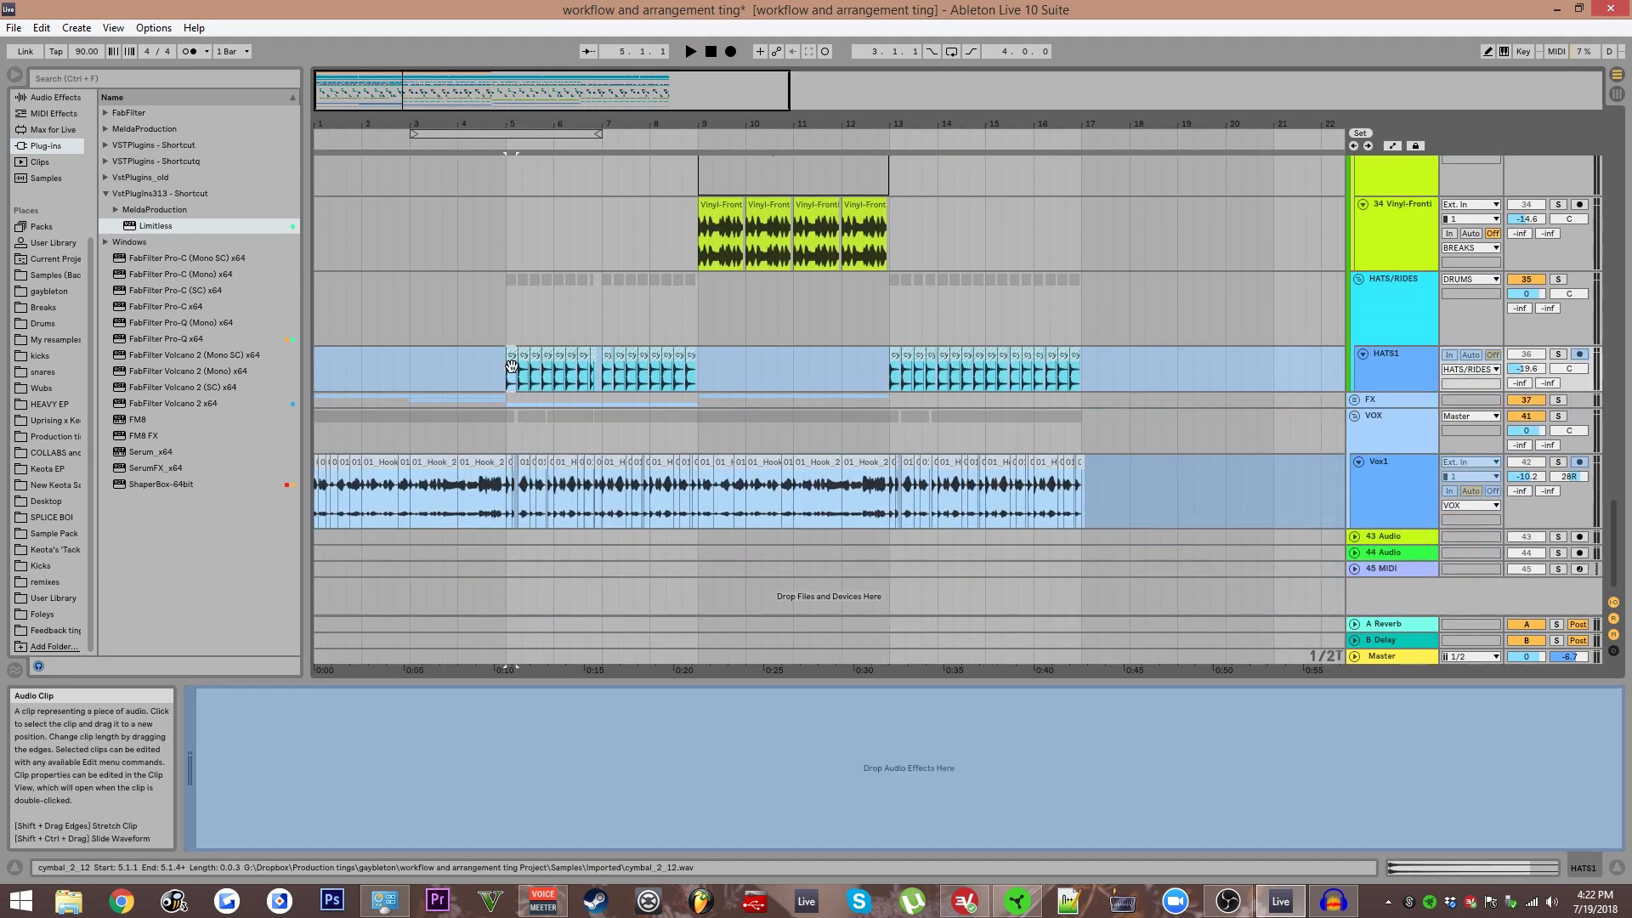
{"action": "scroll", "coordinate": [512, 367], "scroll_direction": "up", "scroll_amount": 3}
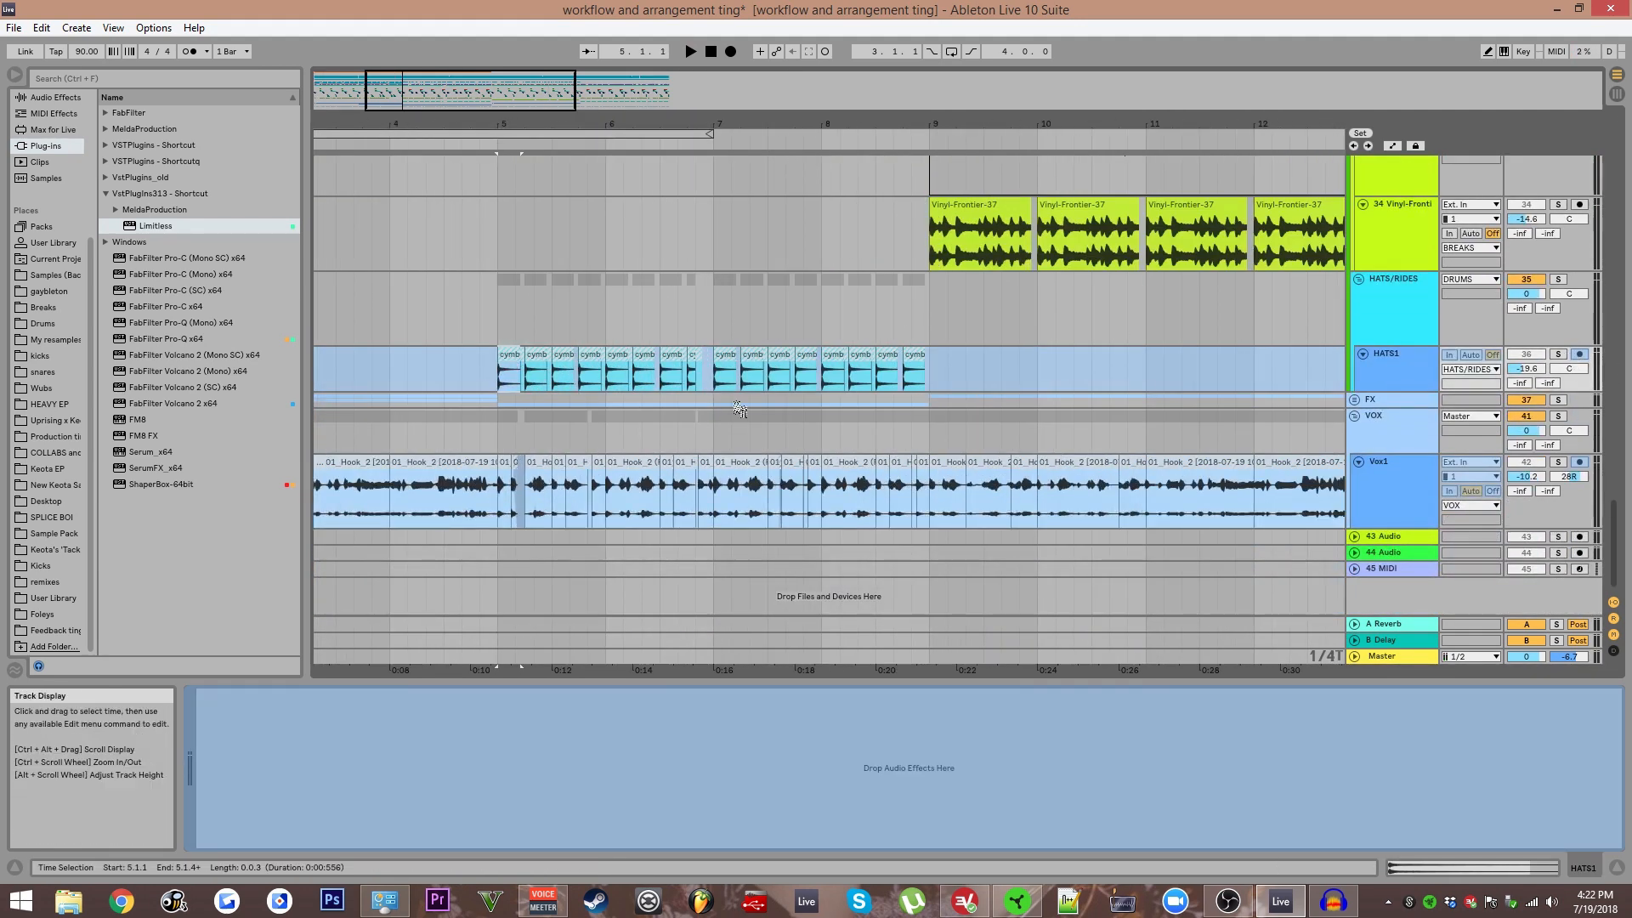
{"action": "left_click", "coordinate": [503, 483]}
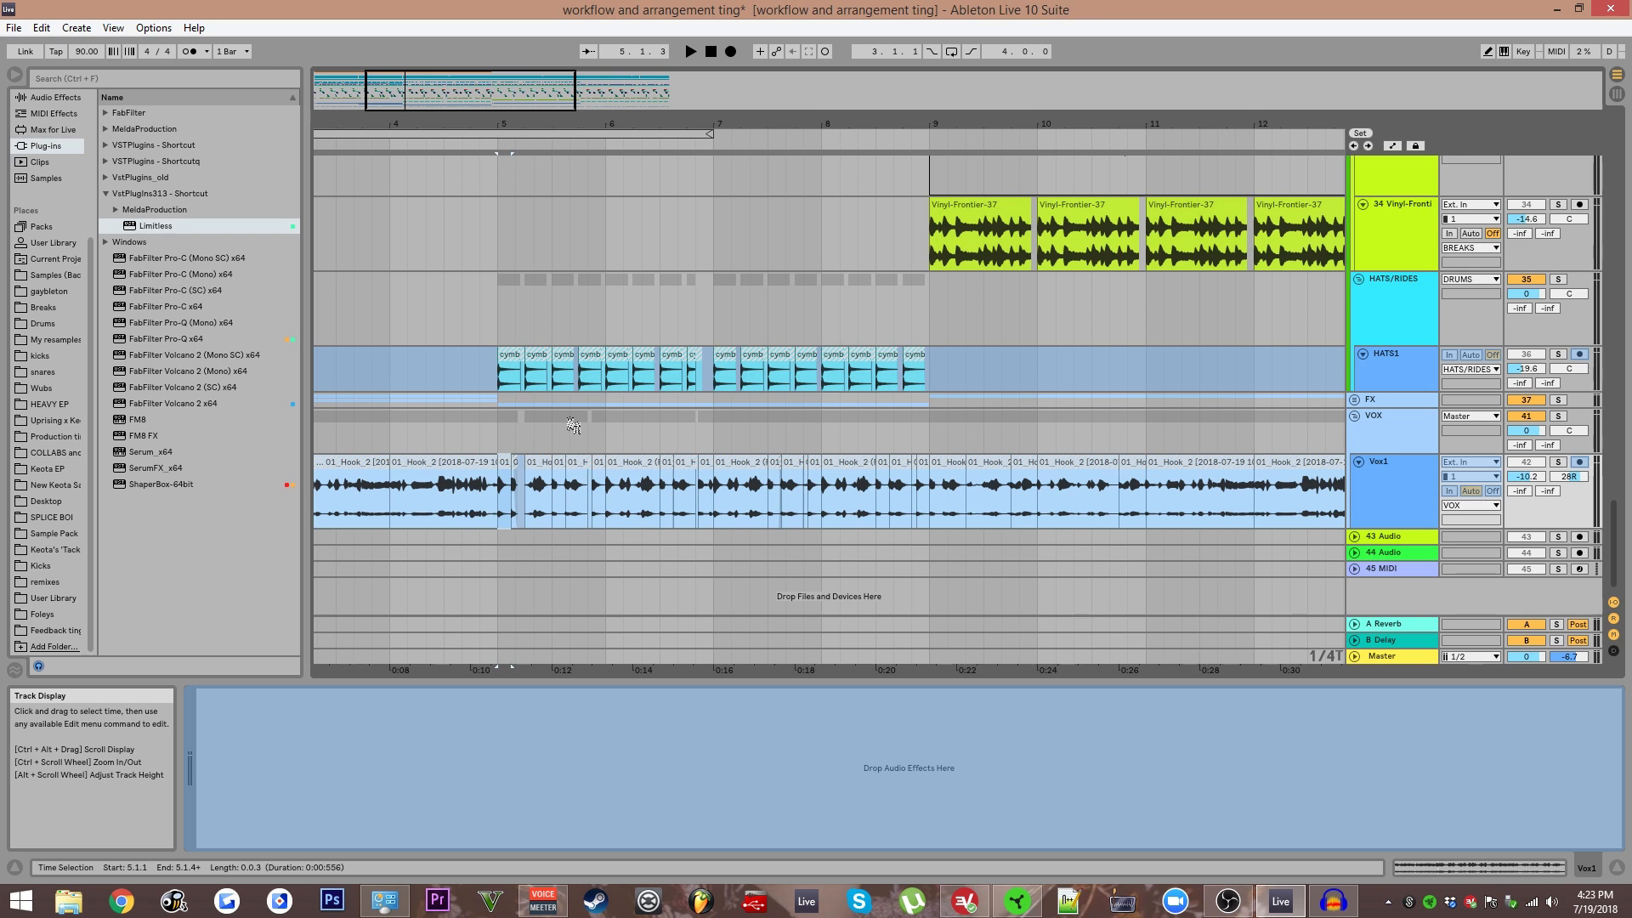
Look over the vocal, hat and break tracks across the whole arrangement.
{"action": "scroll", "coordinate": [591, 529], "scroll_direction": "down", "scroll_amount": 3}
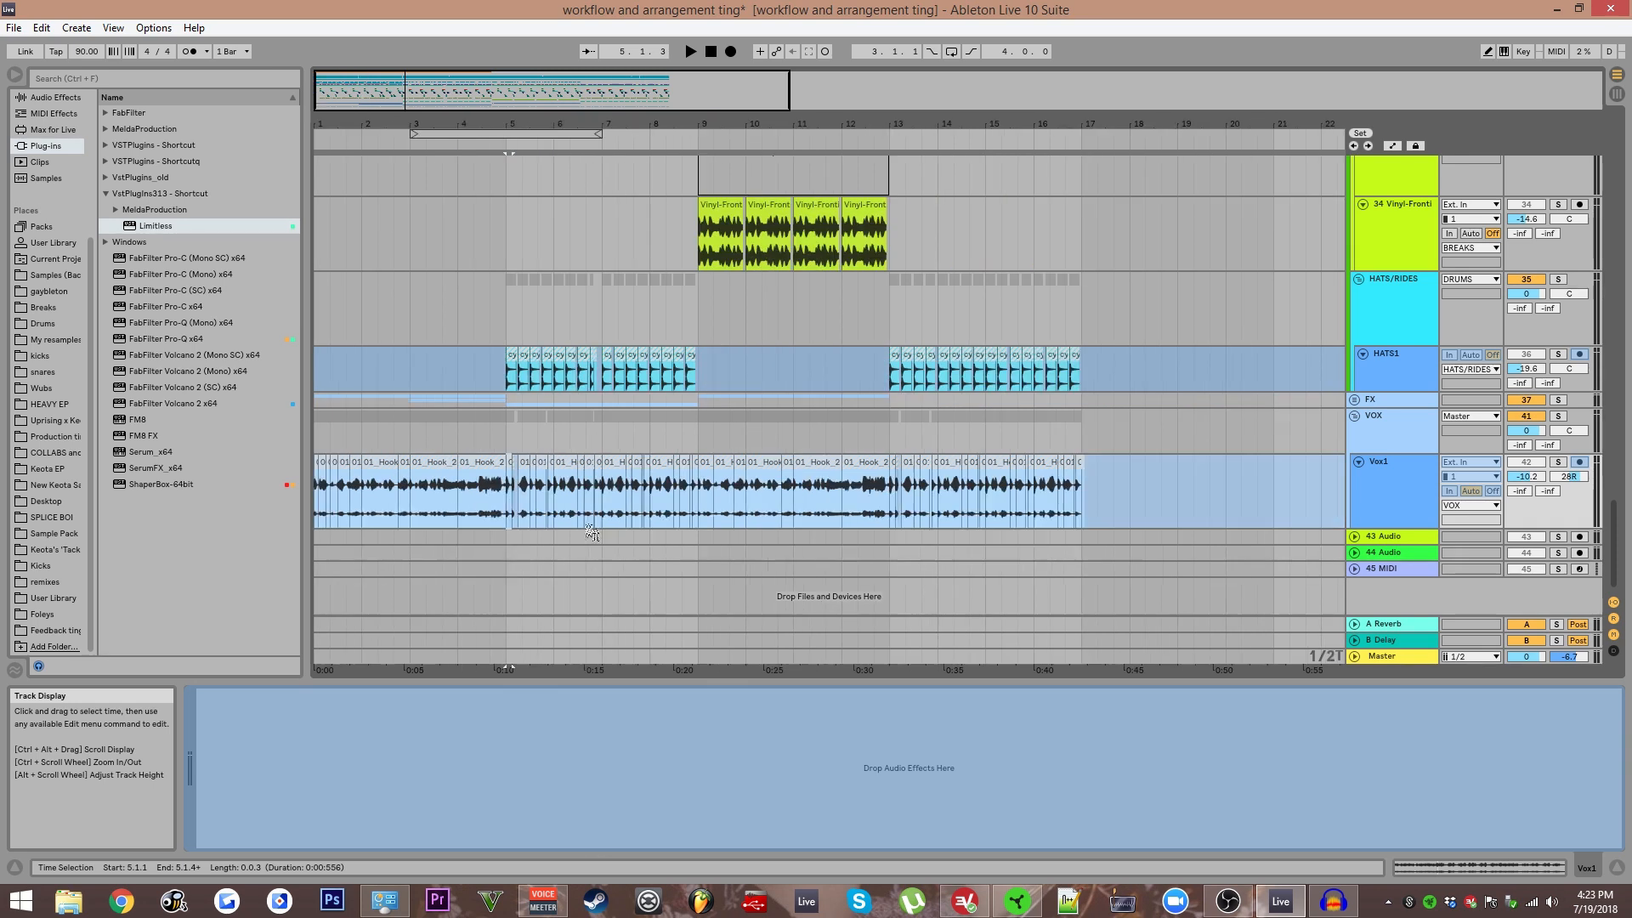
{"action": "left_click_drag", "start_coordinate": [408, 449], "coordinate": [651, 429]}
{"action": "scroll", "coordinate": [525, 435], "scroll_direction": "up", "scroll_amount": 2}
{"action": "left_click_drag", "start_coordinate": [502, 419], "coordinate": [822, 846]}
{"action": "scroll", "coordinate": [571, 473], "scroll_direction": "up", "scroll_amount": 2}
{"action": "left_click_drag", "start_coordinate": [572, 473], "coordinate": [1210, 317]}
{"action": "scroll", "coordinate": [959, 375], "scroll_direction": "down", "scroll_amount": 2}
{"action": "left_click_drag", "start_coordinate": [769, 425], "coordinate": [928, 914]}
{"action": "left_click_drag", "start_coordinate": [578, 504], "coordinate": [722, 68]}
{"action": "left_click_drag", "start_coordinate": [699, 471], "coordinate": [734, 285]}
{"action": "scroll", "coordinate": [688, 342], "scroll_direction": "up", "scroll_amount": 2}
{"action": "left_click_drag", "start_coordinate": [688, 342], "coordinate": [1384, 190]}
{"action": "scroll", "coordinate": [874, 378], "scroll_direction": "down", "scroll_amount": 3}
{"action": "left_click_drag", "start_coordinate": [874, 382], "coordinate": [890, 303]}
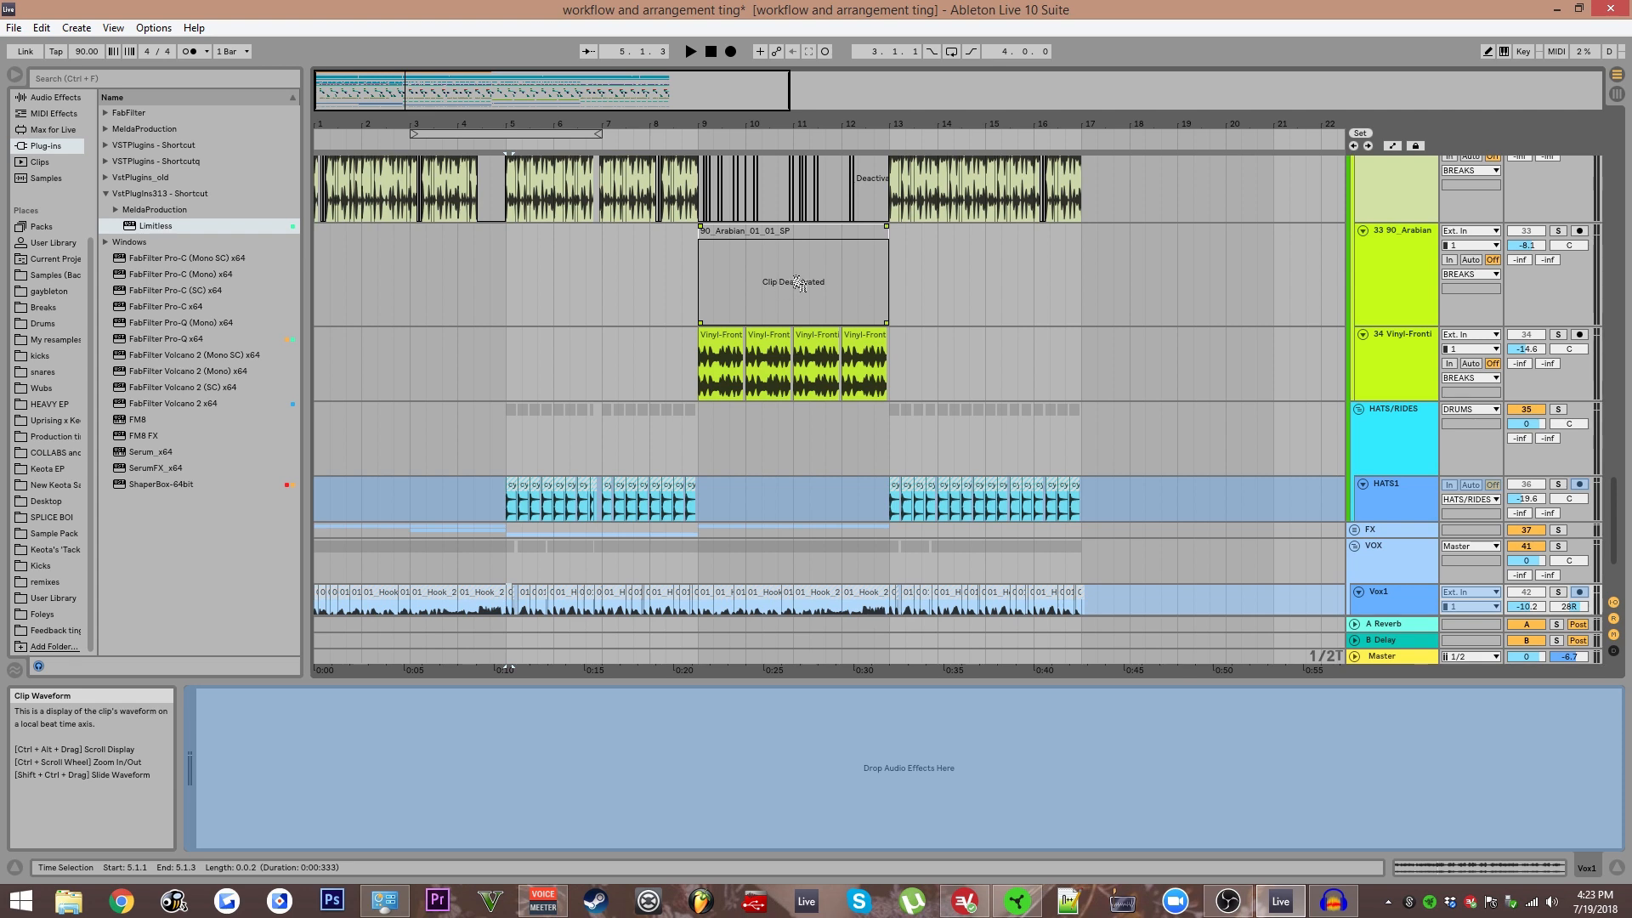
Look over the unfolded Kick&Snare layers and the rest of the DRUMS group across the arrangement.
{"action": "scroll", "coordinate": [623, 372], "scroll_direction": "up", "scroll_amount": 5}
{"action": "scroll", "coordinate": [623, 372], "scroll_direction": "up", "scroll_amount": 4}
{"action": "left_click_drag", "start_coordinate": [623, 373], "coordinate": [732, 413]}
{"action": "left_click_drag", "start_coordinate": [776, 354], "coordinate": [799, 170]}
{"action": "left_click_drag", "start_coordinate": [900, 607], "coordinate": [1082, 299]}
{"action": "scroll", "coordinate": [856, 419], "scroll_direction": "down", "scroll_amount": 2}
{"action": "scroll", "coordinate": [859, 286], "scroll_direction": "down", "scroll_amount": 2}
{"action": "left_click_drag", "start_coordinate": [859, 289], "coordinate": [1096, 644]}
{"action": "left_click_drag", "start_coordinate": [852, 459], "coordinate": [963, 634], "text": "ctrl+alt"}
{"action": "scroll", "coordinate": [558, 363], "scroll_direction": "up", "scroll_amount": 3}
{"action": "left_click_drag", "start_coordinate": [609, 347], "coordinate": [1133, 663], "text": "ctrl+alt"}
{"action": "scroll", "coordinate": [751, 407], "scroll_direction": "down", "scroll_amount": 2}
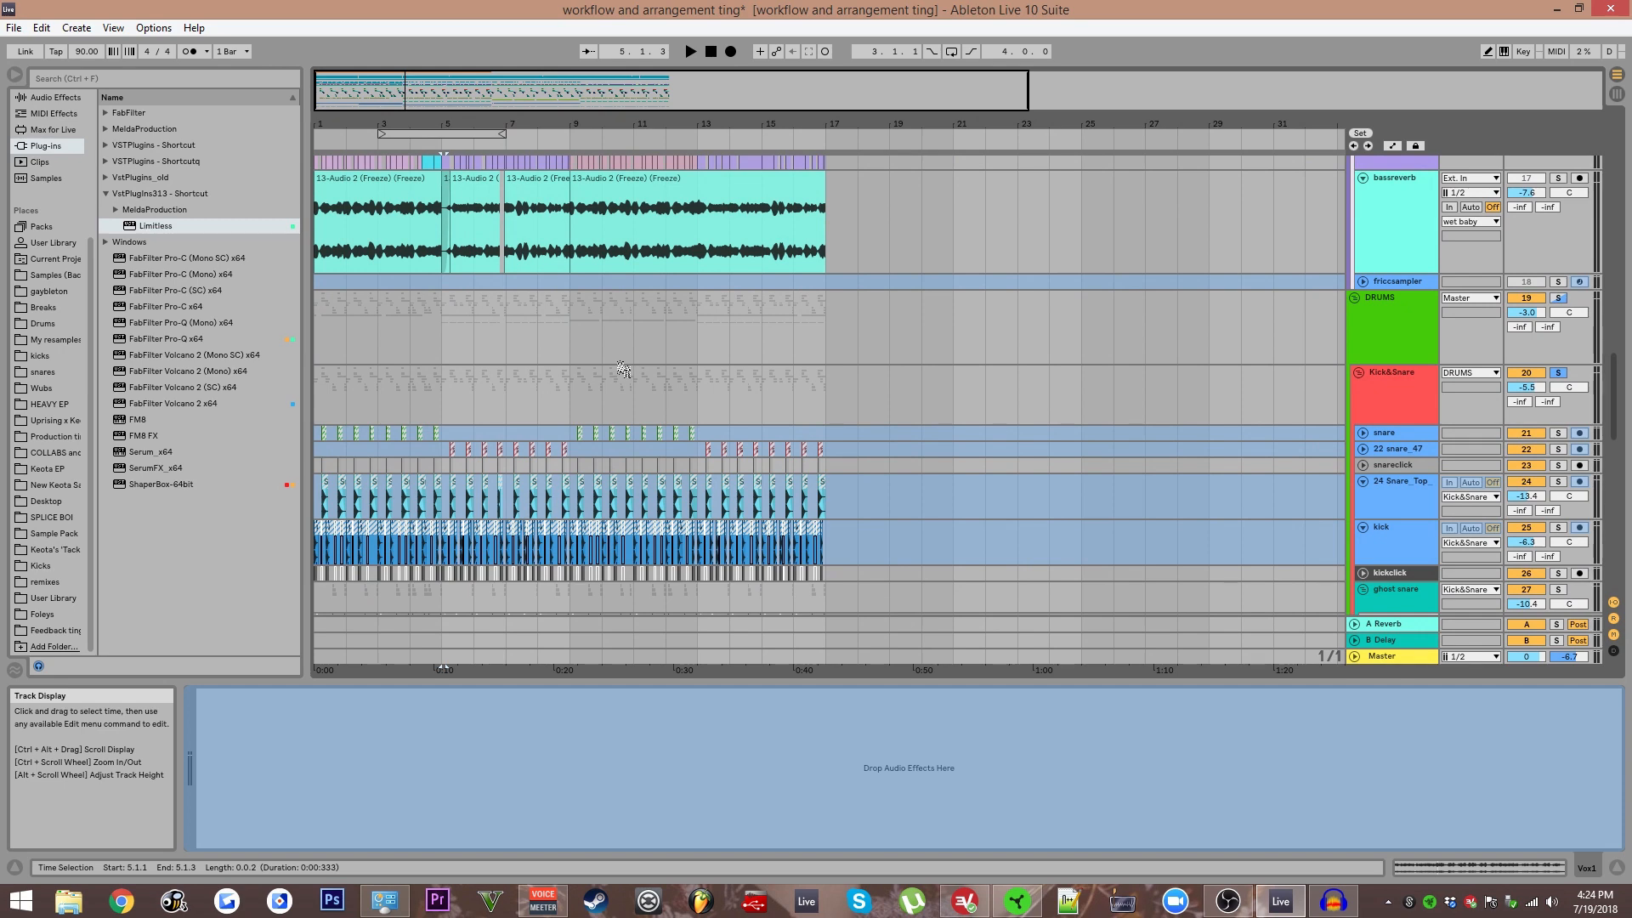
Examine the chopped livebass clips and the bassreverb track beneath them.
{"action": "scroll", "coordinate": [504, 403], "scroll_direction": "up", "scroll_amount": 3}
{"action": "scroll", "coordinate": [409, 305], "scroll_direction": "up", "scroll_amount": 3}
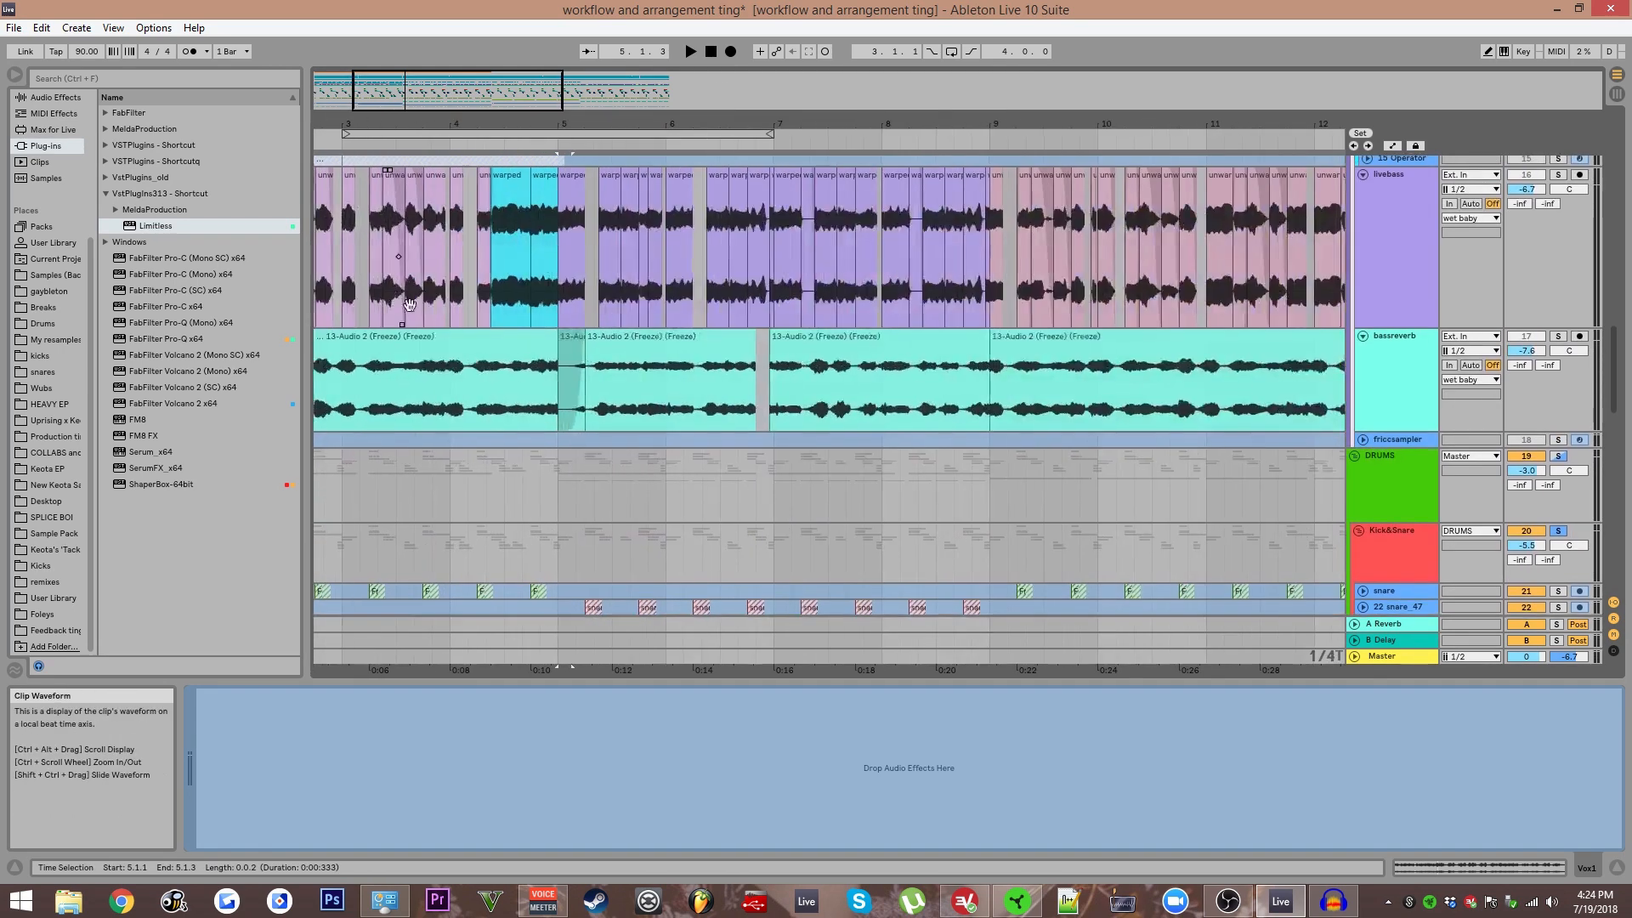
{"action": "left_click_drag", "start_coordinate": [409, 304], "coordinate": [598, 509], "text": "ctrl+alt"}
{"action": "scroll", "coordinate": [380, 218], "scroll_direction": "up", "scroll_amount": 2}
{"action": "left_click_drag", "start_coordinate": [380, 218], "coordinate": [552, 414], "text": "ctrl+alt"}
{"action": "scroll", "coordinate": [552, 413], "scroll_direction": "down", "scroll_amount": 2}
{"action": "left_click_drag", "start_coordinate": [496, 363], "coordinate": [515, 173], "text": "ctrl+alt"}
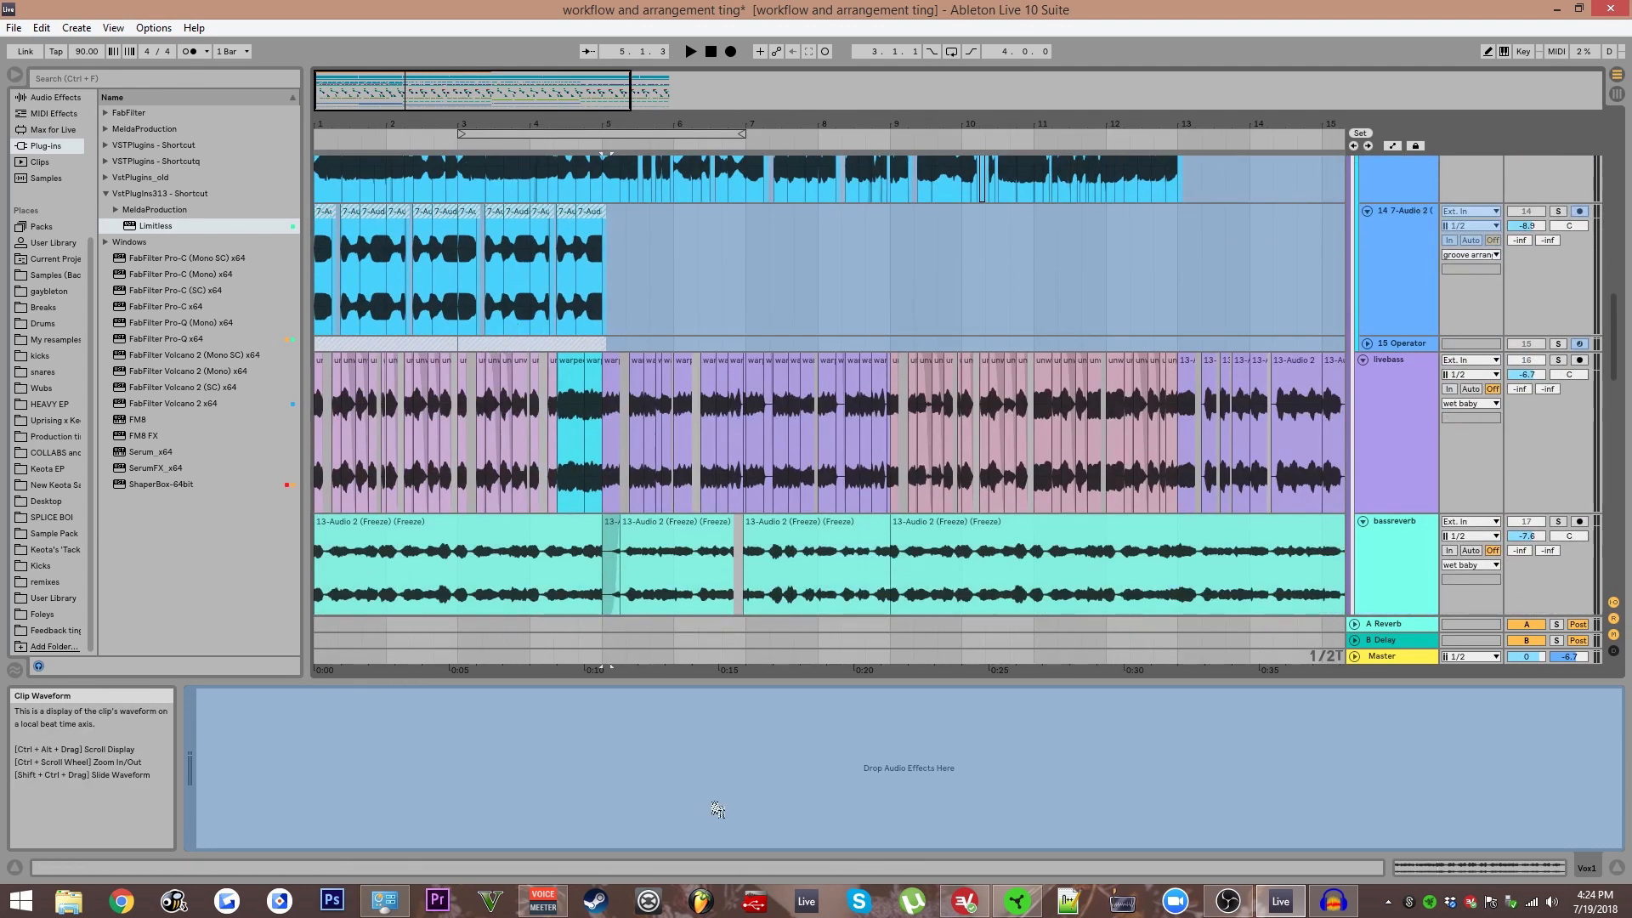